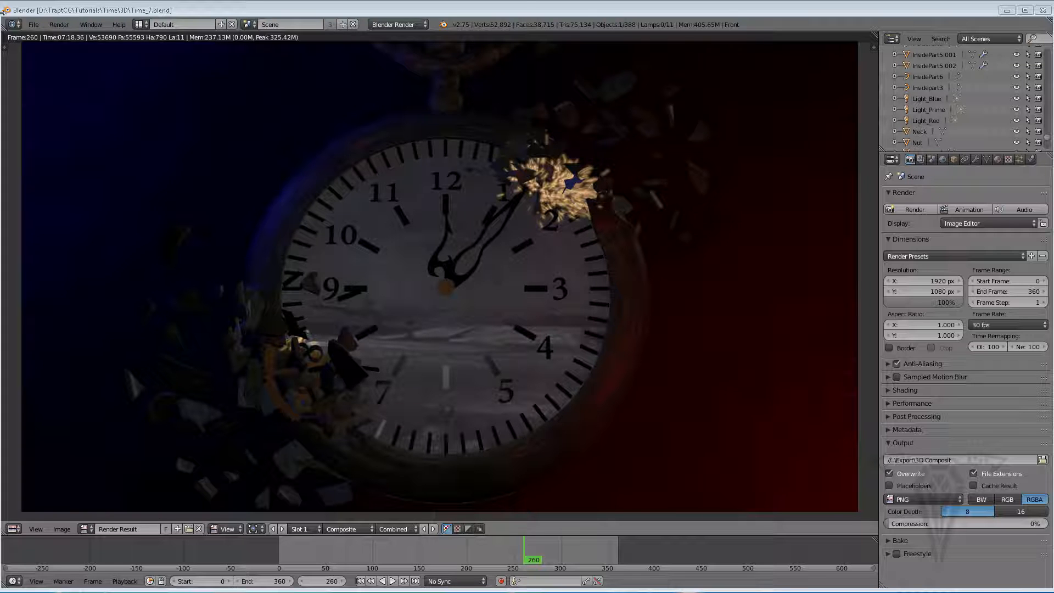
Save the project as a new file named Time_8.blend
left_click(33, 24)
left_click(54, 120)
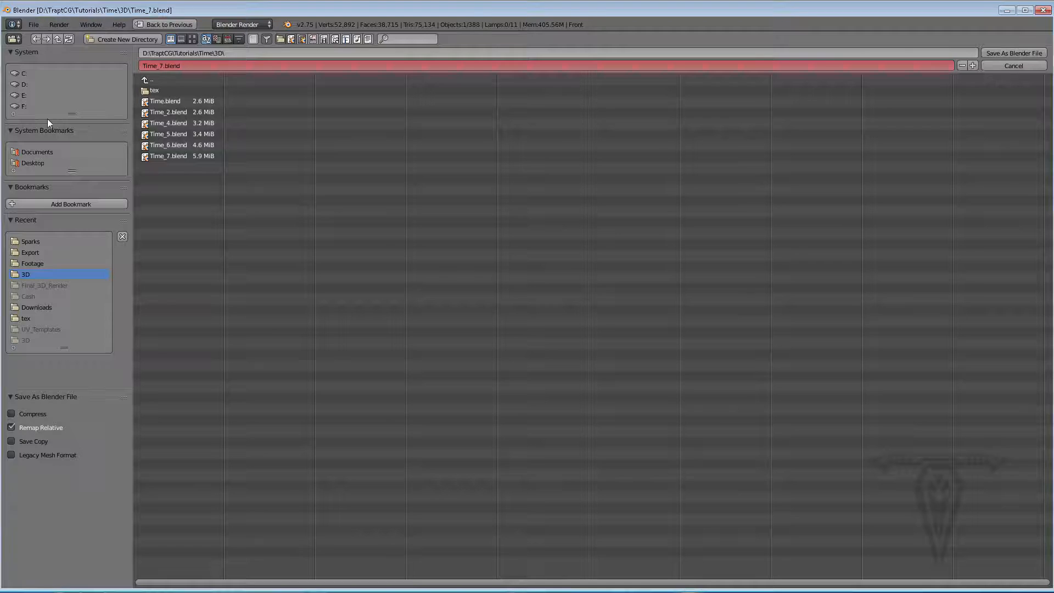
left_click(159, 65)
left_click(161, 66)
left_click(1020, 52)
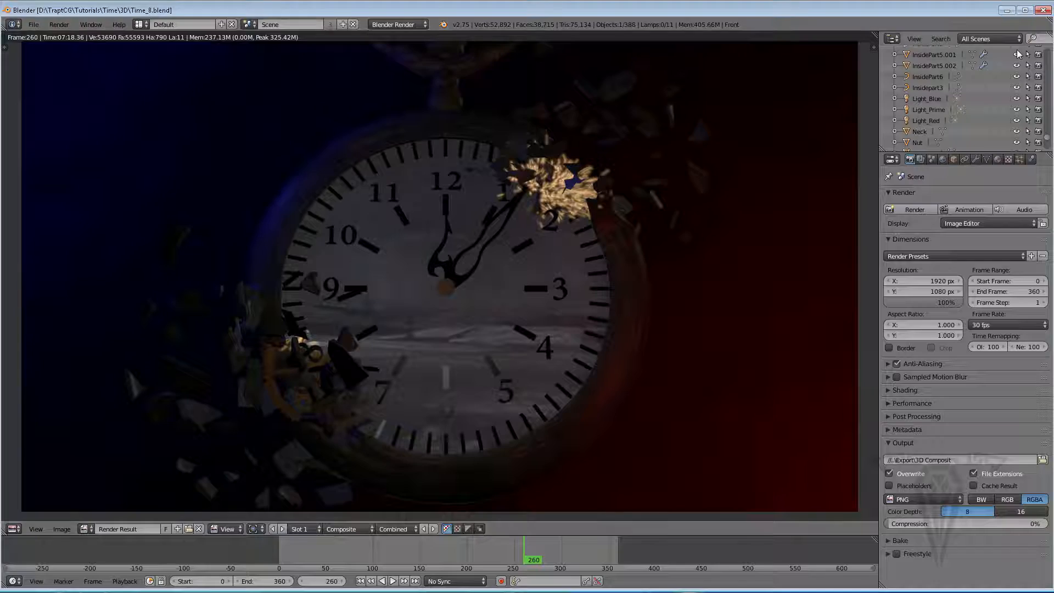
Switch the image editor area to the 3D View and add a new scene as a Full Copy
left_click(13, 529)
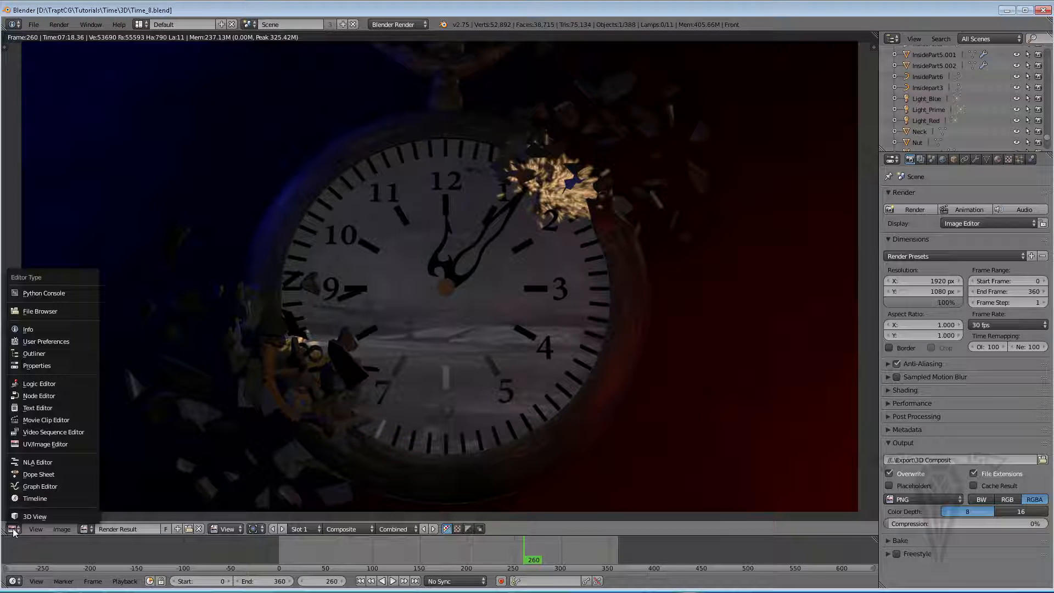
left_click(35, 514)
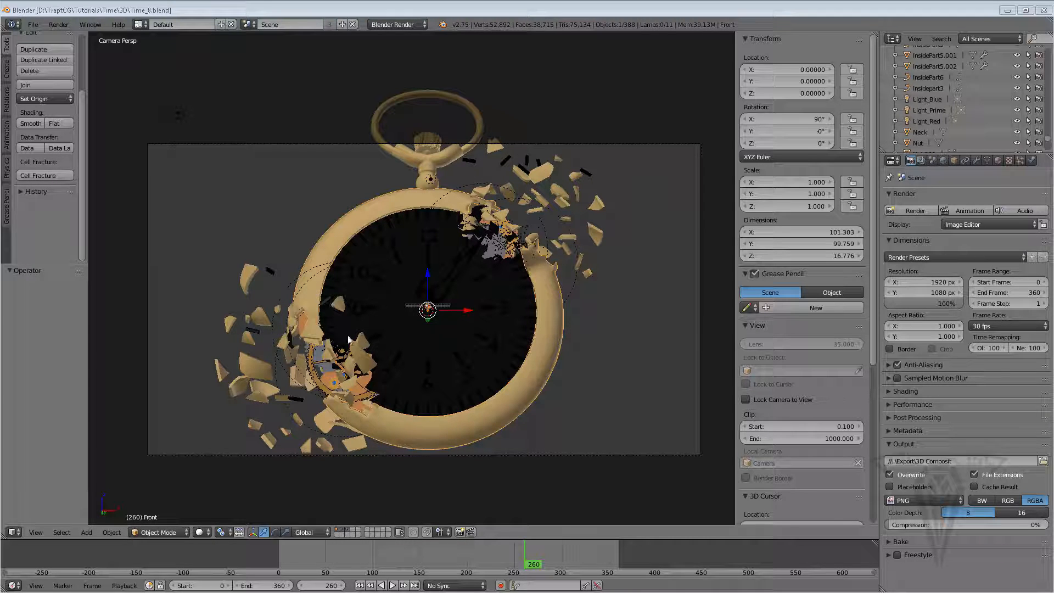
left_click(342, 24)
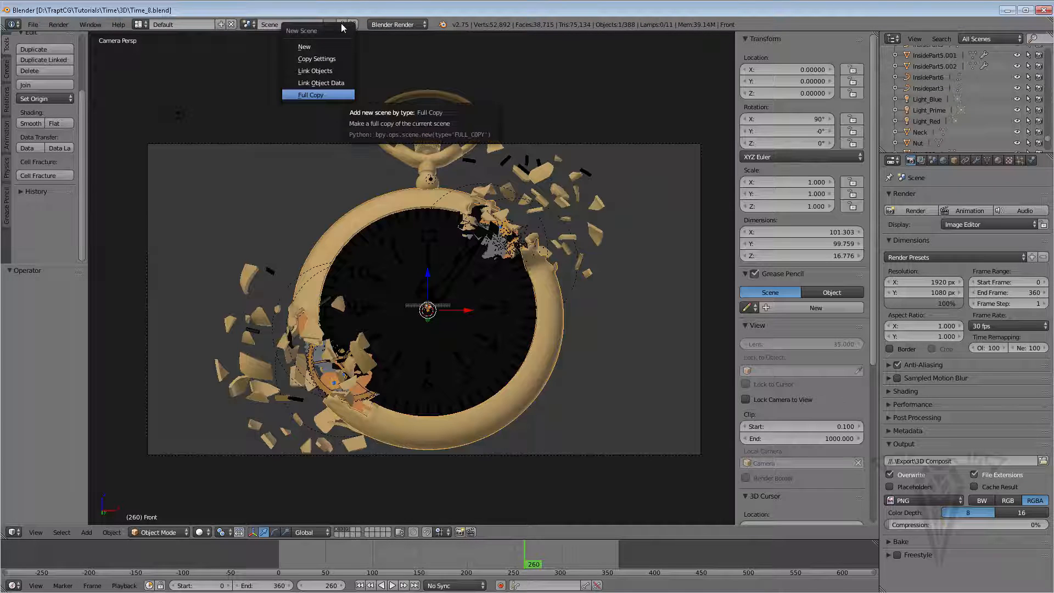
left_click(319, 96)
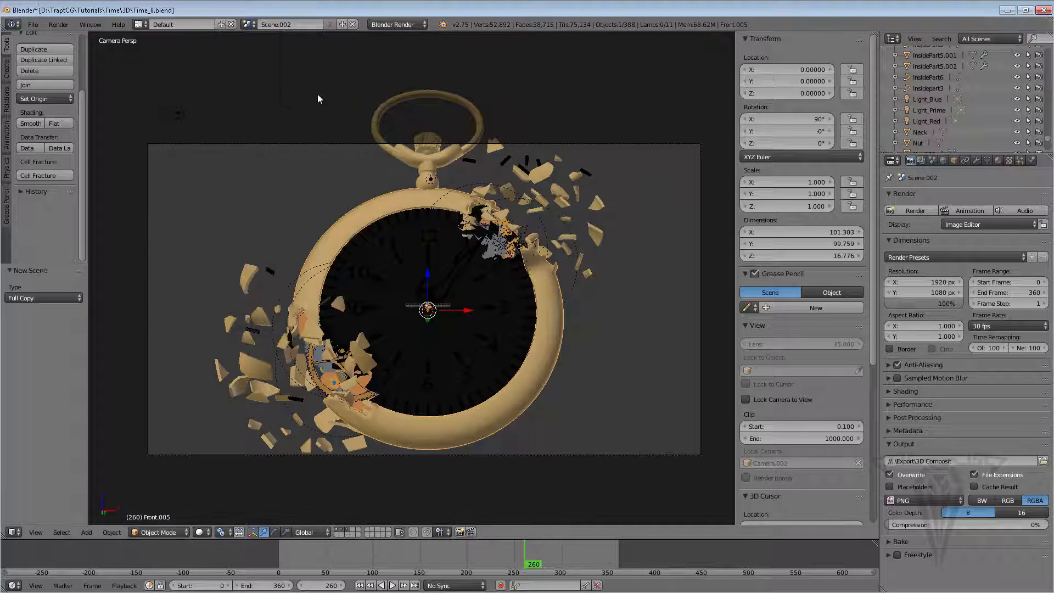
Rename the new scene to Scene_Fire
left_click(251, 25)
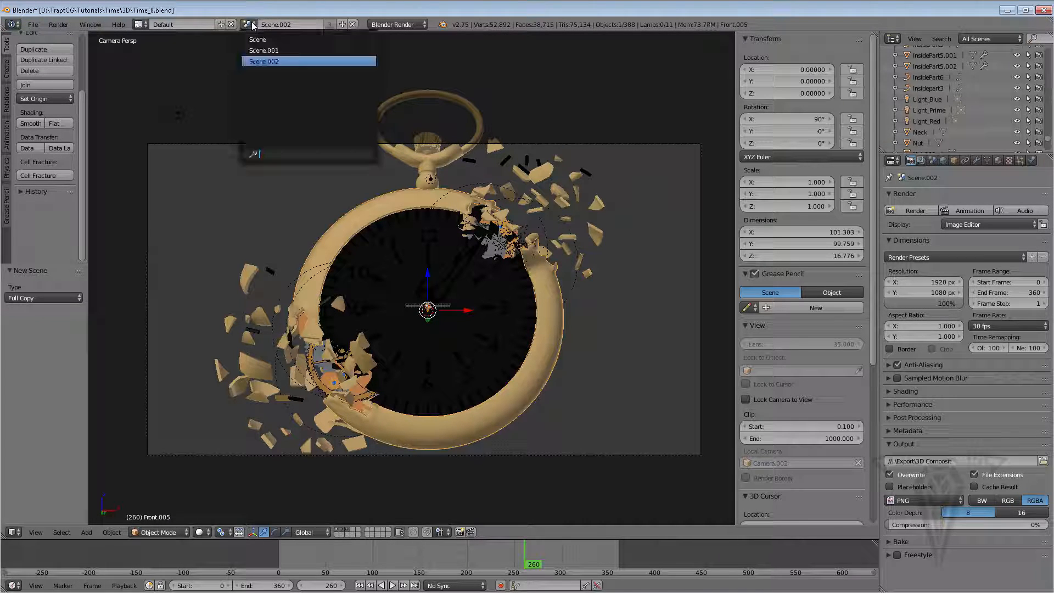
left_click(305, 26)
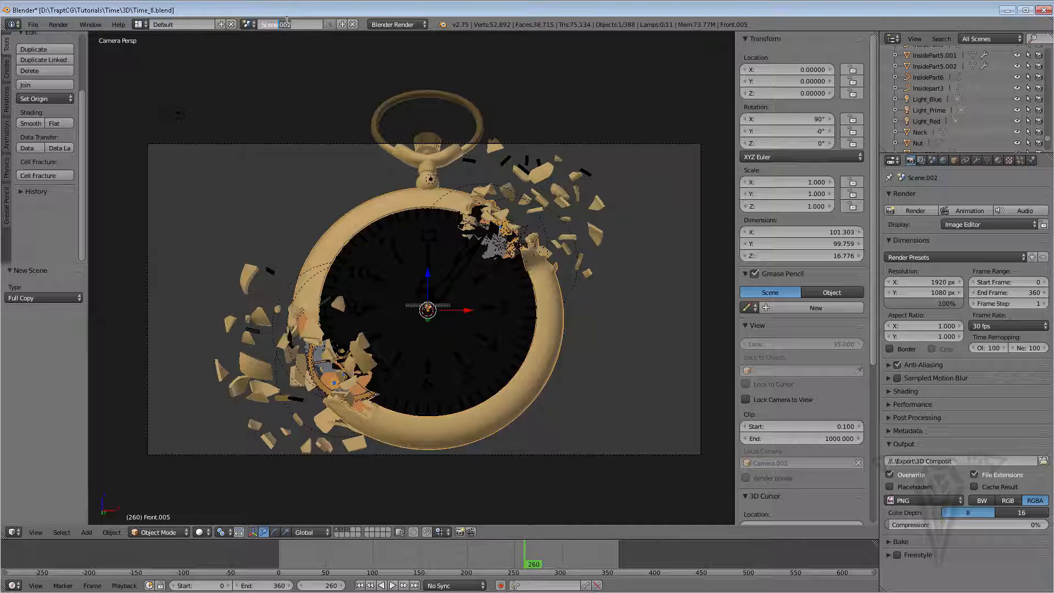
key("BackSpace")
key("BackSpace")
key("BackSpace")
key("BackSpace")
type("_Fire")
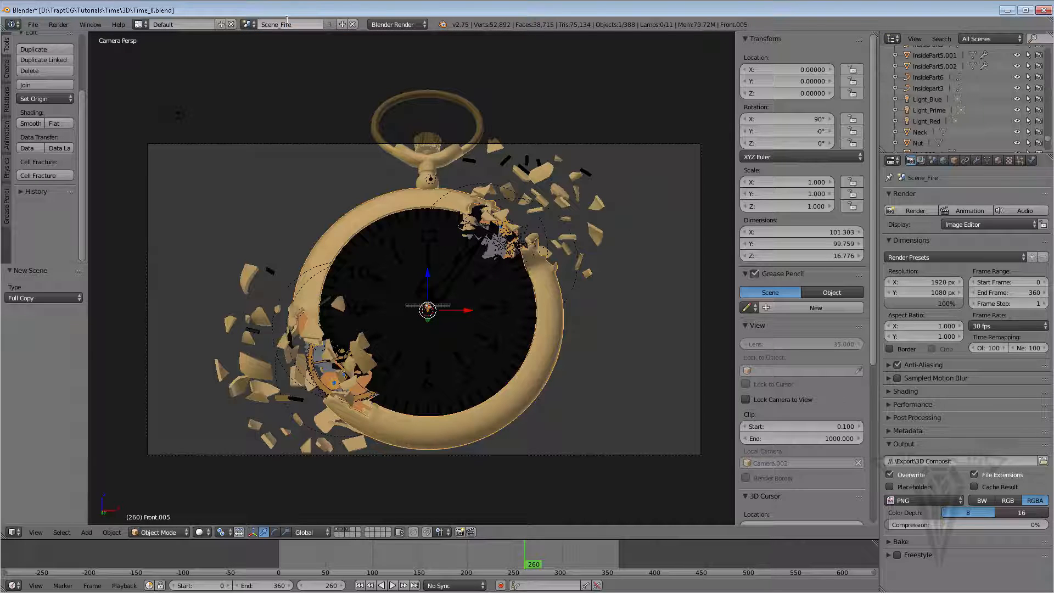
key("Return")
Box-select every object in Scene_Fire and delete them
middle_click_drag(385, 197, 527, 321)
scroll(468, 243, "down", 3)
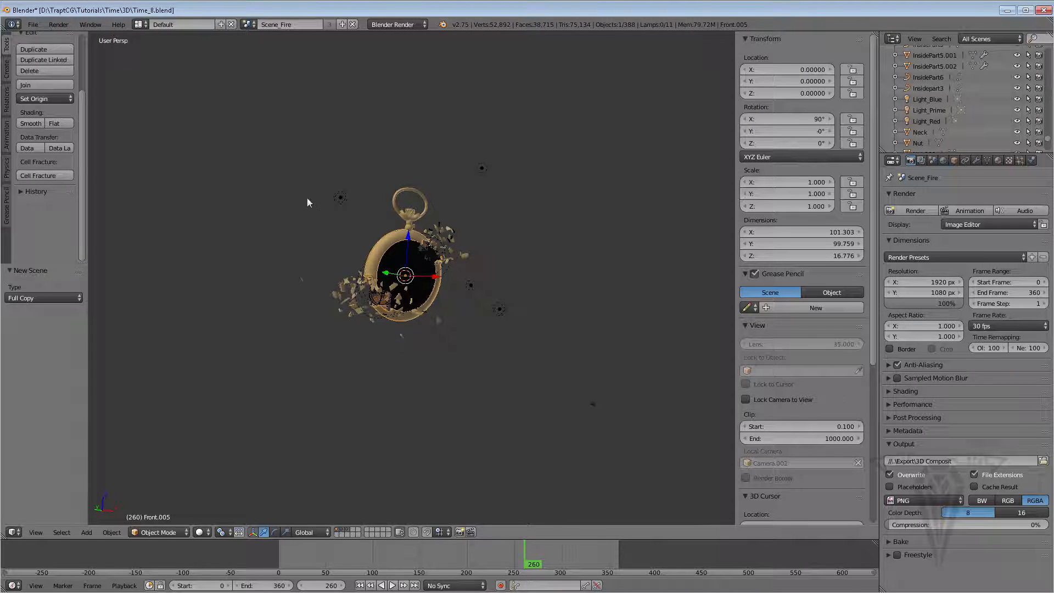
key("b")
left_click_drag(253, 115, 506, 356)
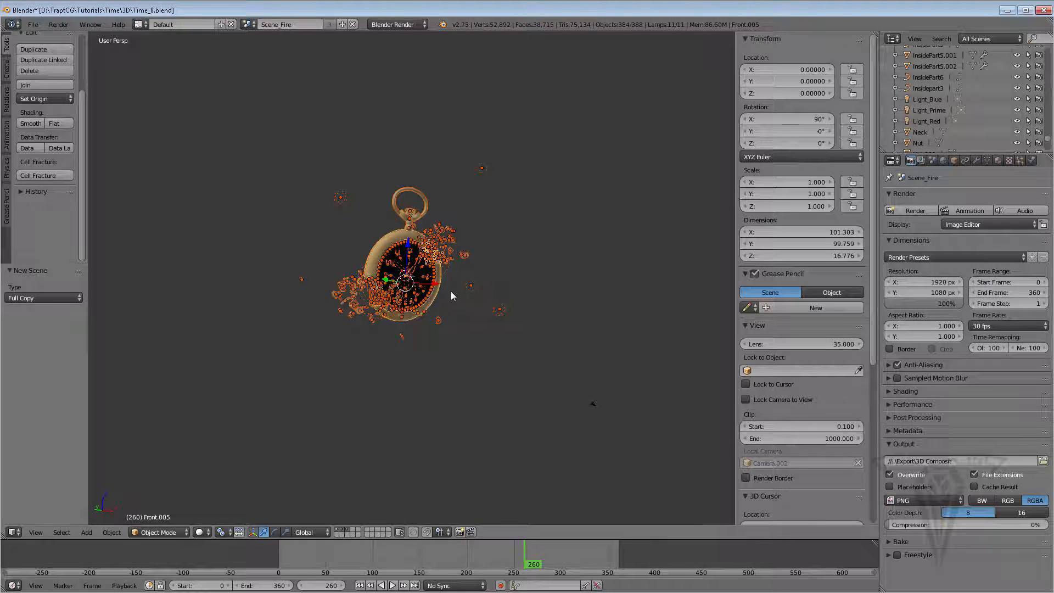
key("x")
left_click(435, 292)
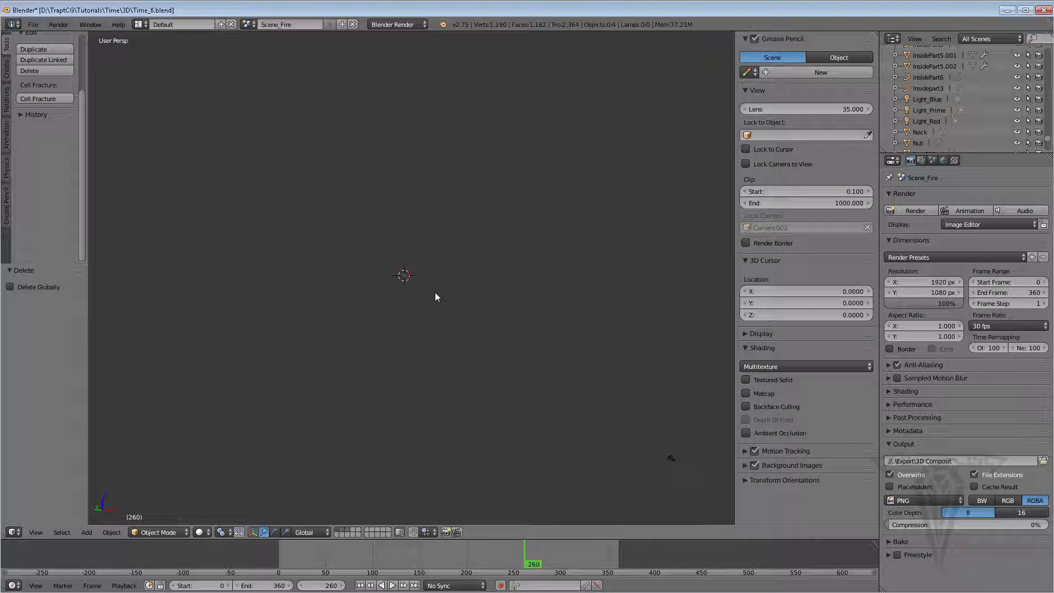
Open Scene.001 and rename it Scene_Background
left_click(246, 25)
left_click(258, 40)
left_click(247, 25)
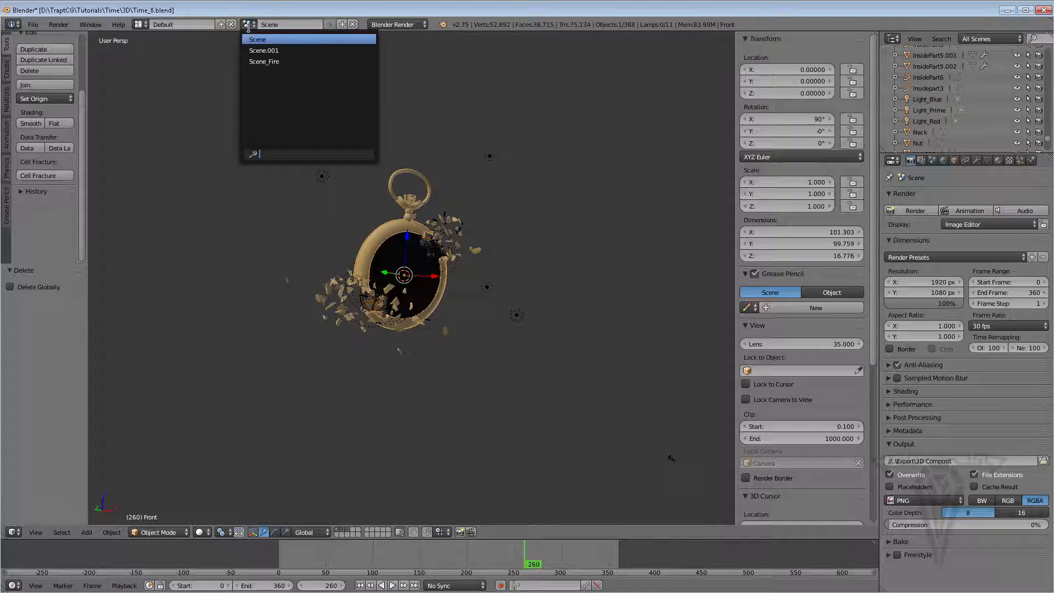
left_click(264, 50)
double_click(277, 24)
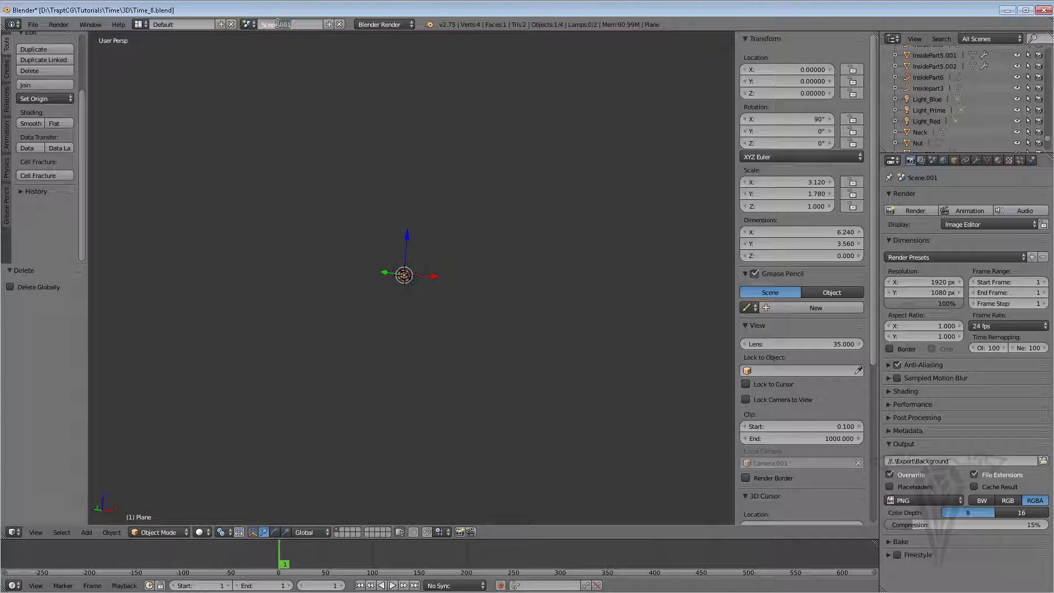
key("BackSpace")
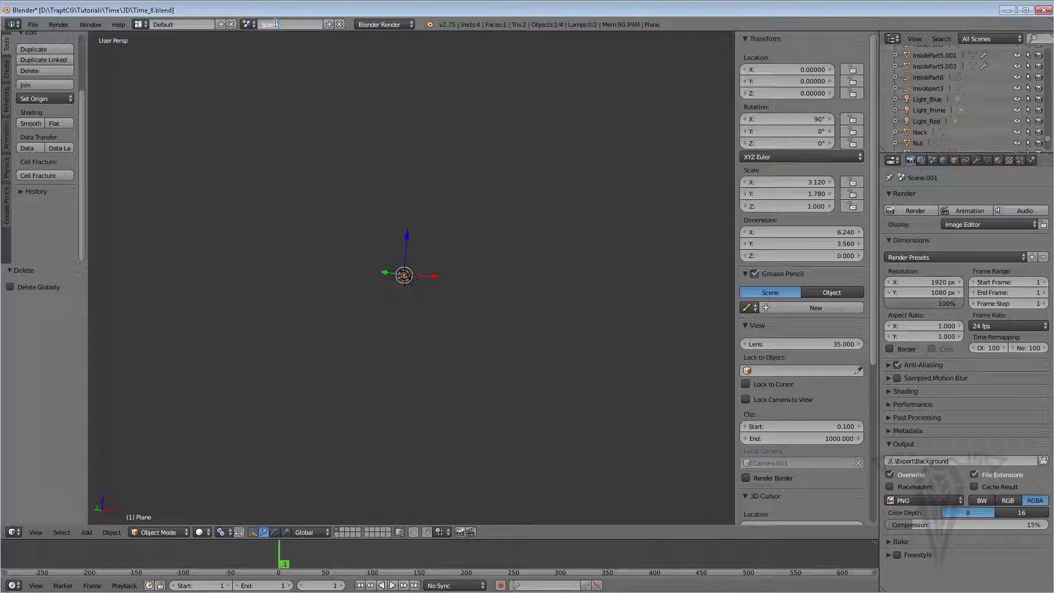
type("_Background")
key("Return")
Return to Scene_Fire and add a cube mesh at the 3D cursor
left_click(253, 24)
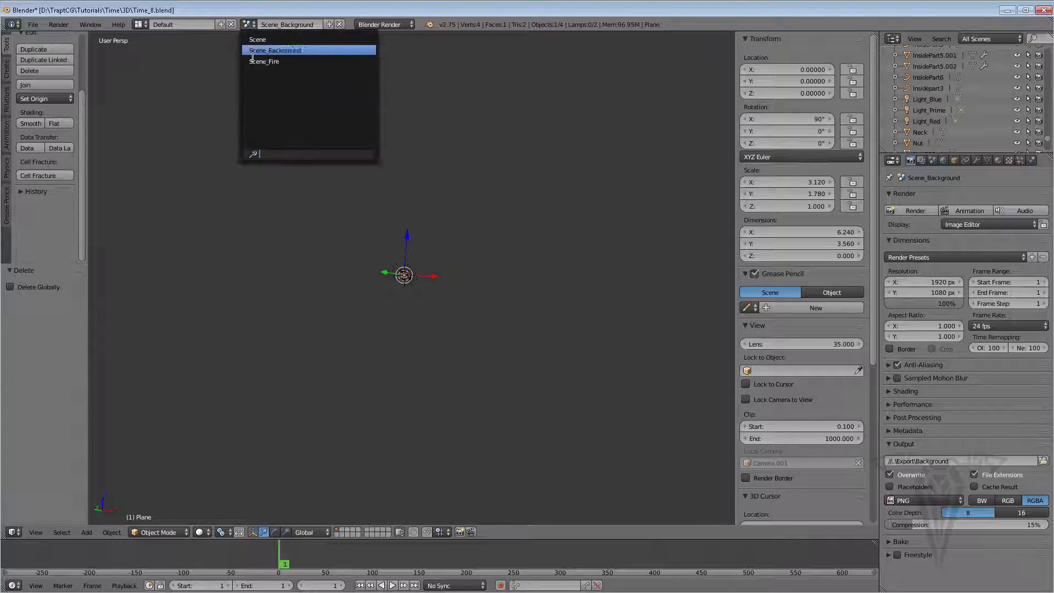
left_click(262, 63)
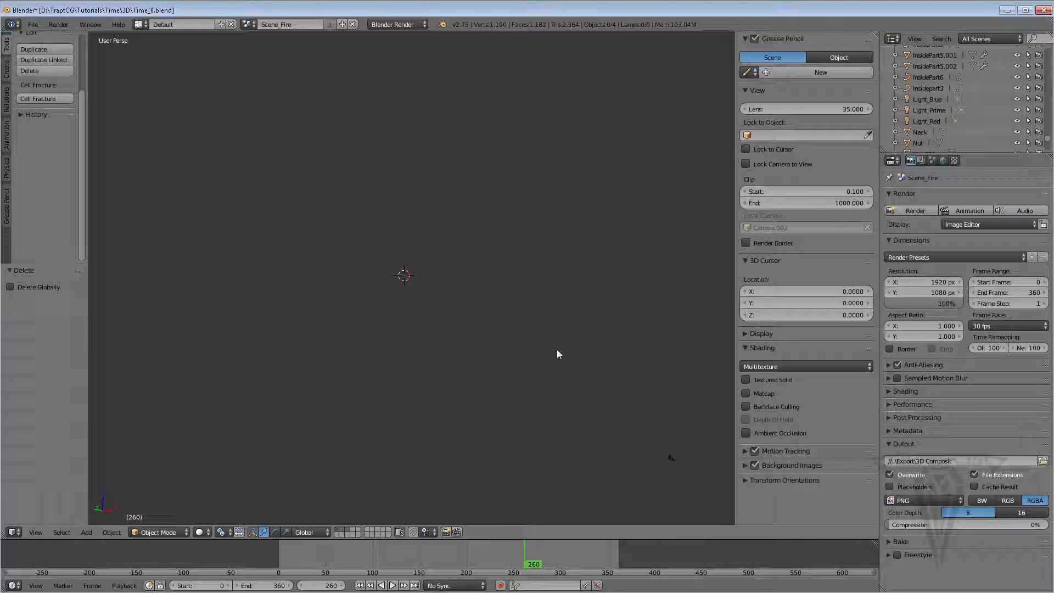
middle_click_drag(557, 349, 542, 330)
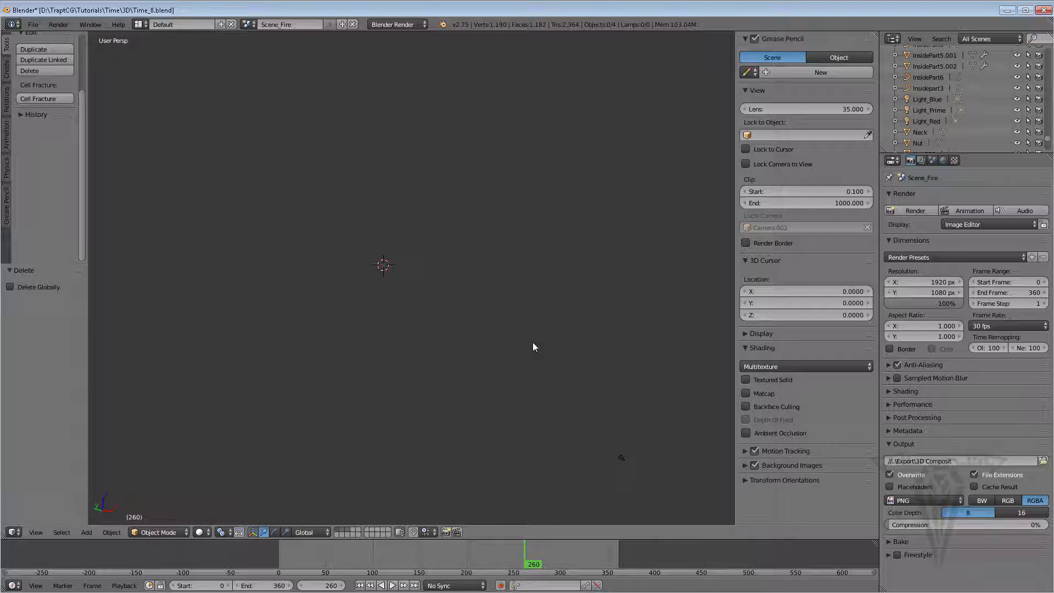
key("shift+a")
mouse_move(531, 346)
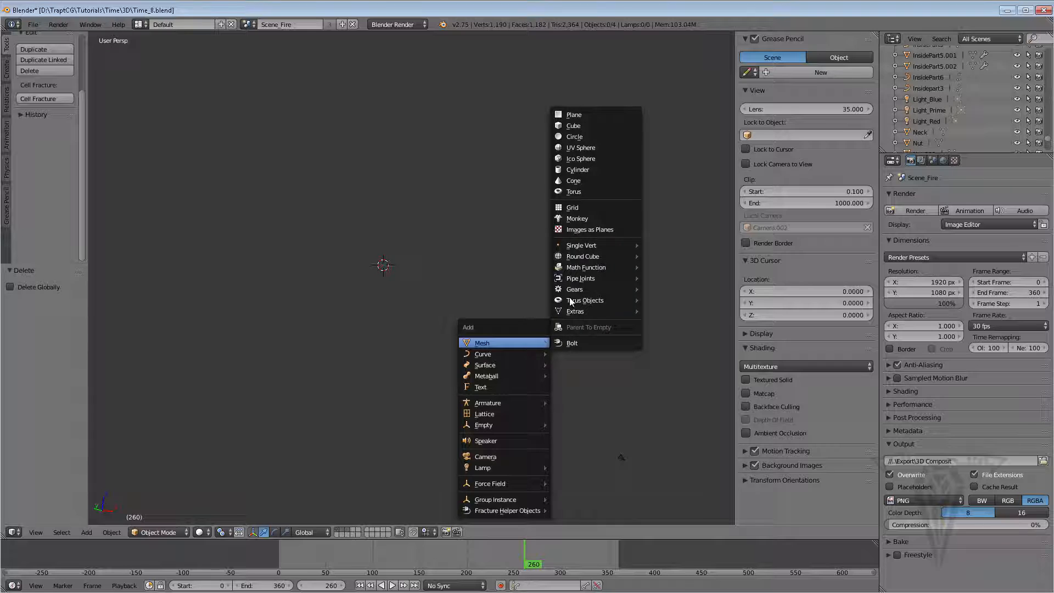
left_click(572, 125)
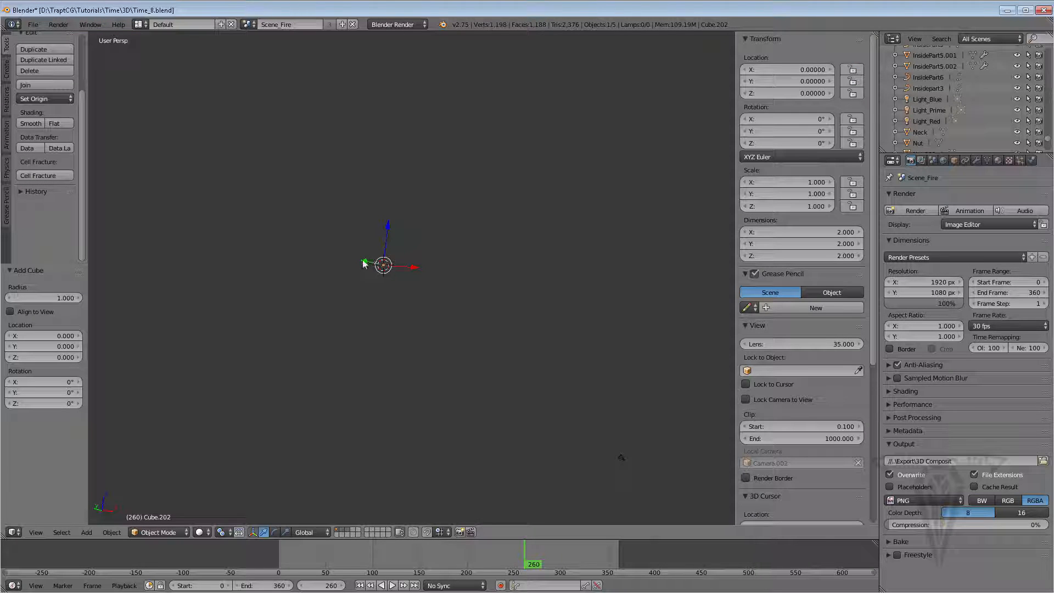
Move the cube along the Y axis to about Y -193
key("g")
key("y")
left_click(592, 334)
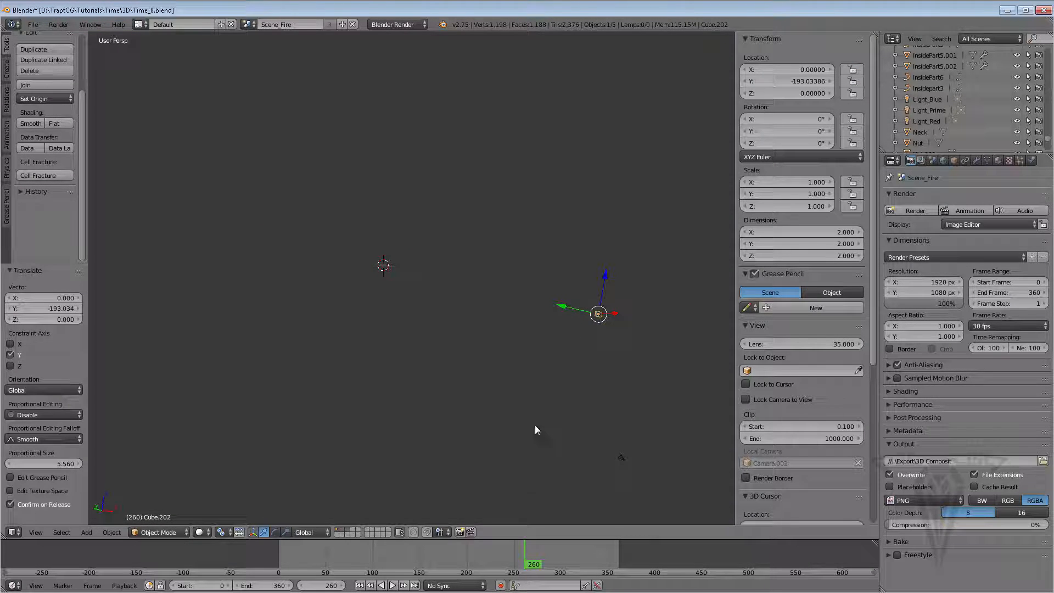
Go to frame 307 and move the cube further along Y to about -210
middle_click_drag(535, 425, 472, 461)
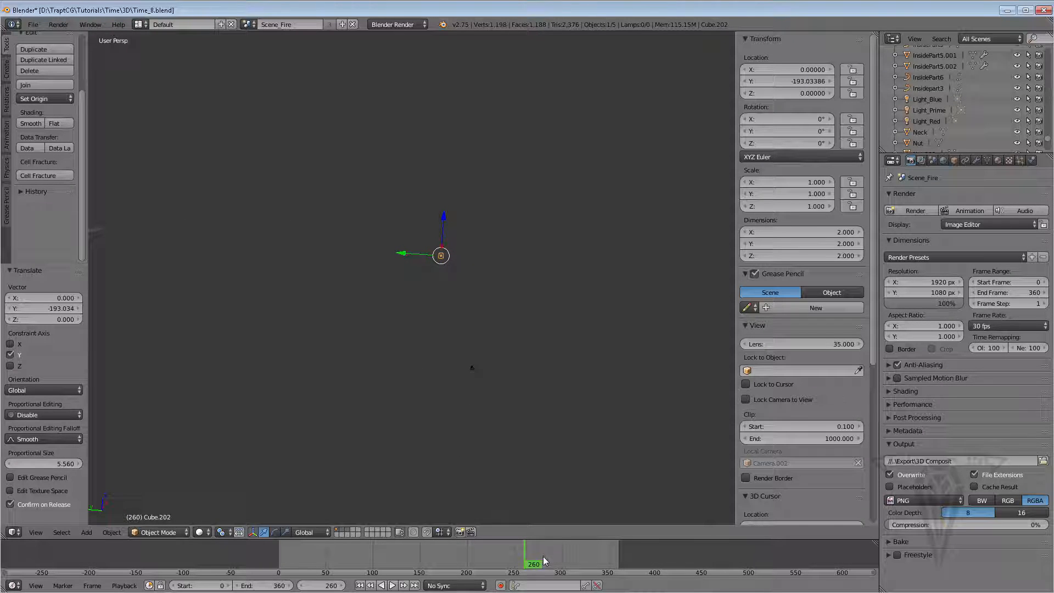
left_click_drag(541, 564, 567, 564)
key("g")
key("y")
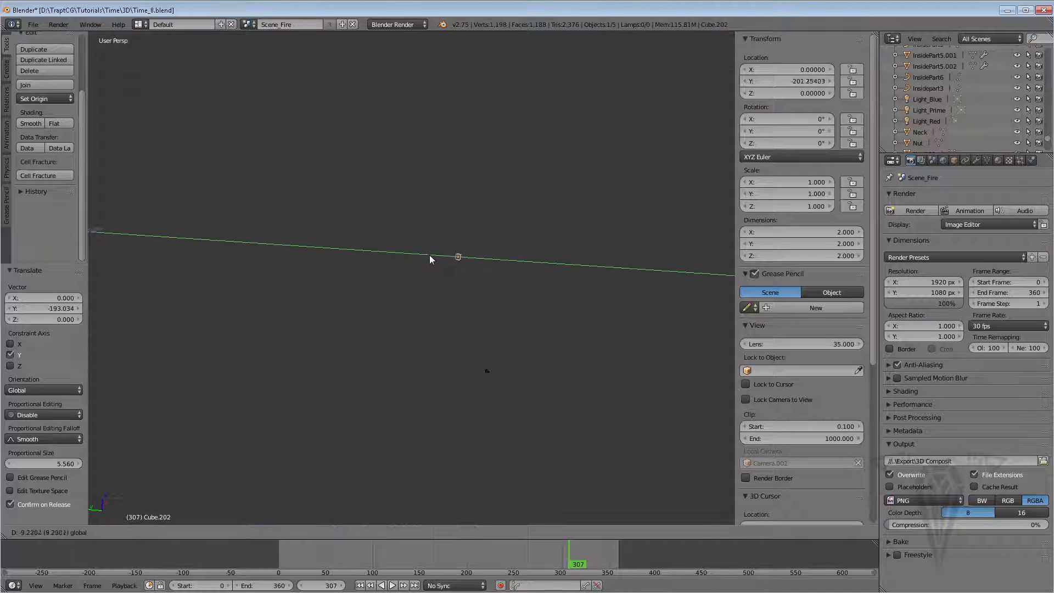
left_click(448, 258)
Move the cube down along the Z axis to about Z -68
key("g")
key("z")
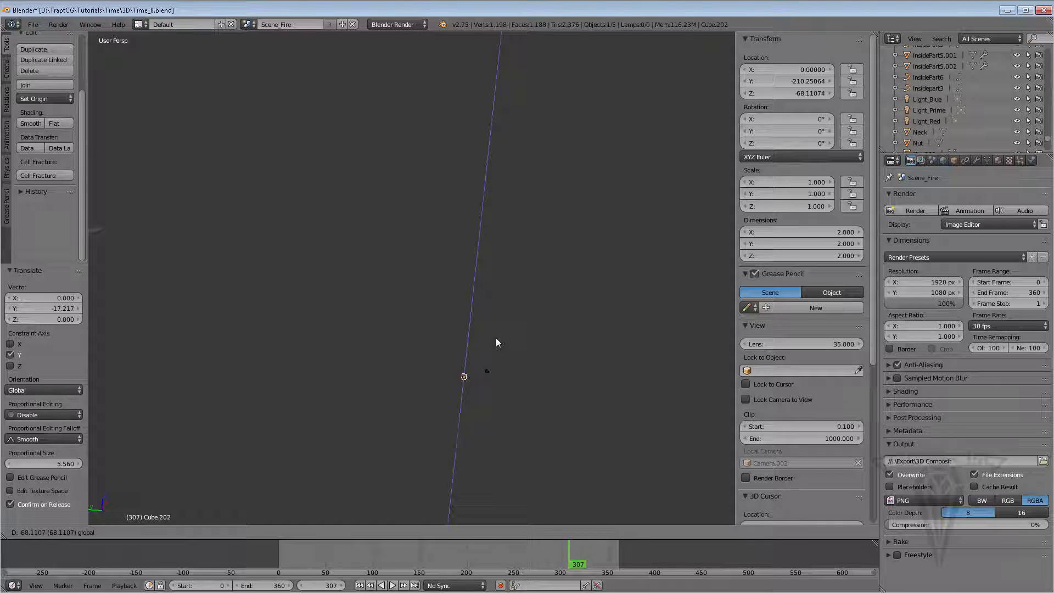
left_click(496, 338)
middle_click_drag(496, 338, 430, 382)
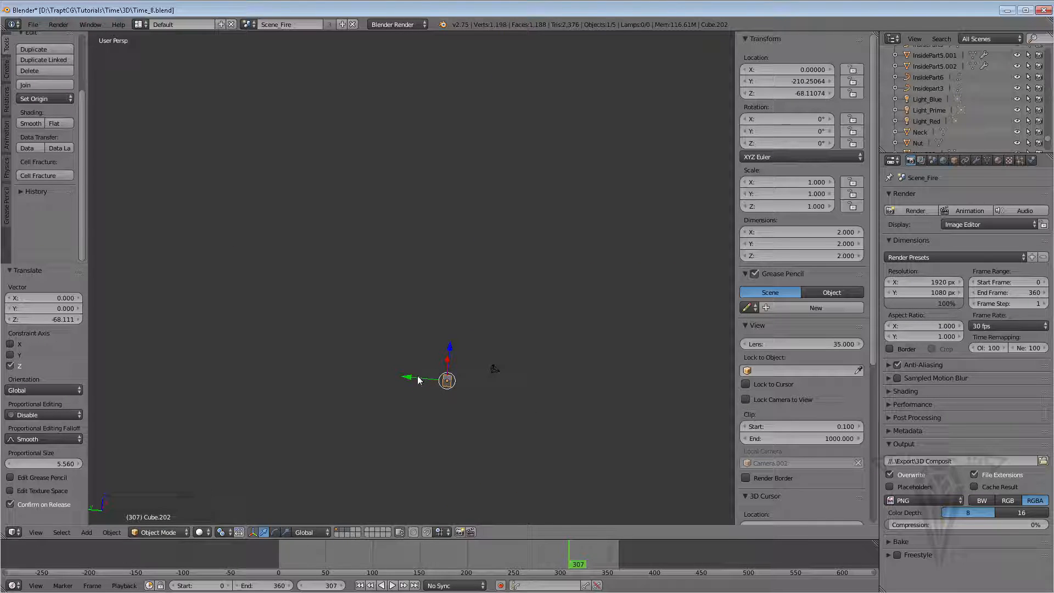
Move the cube along Y to about -222, closer to the camera
key("g")
key("y")
left_click(469, 383)
scroll(488, 388, "up", 3)
middle_click_drag(508, 396, 440, 353)
scroll(473, 389, "up", 4)
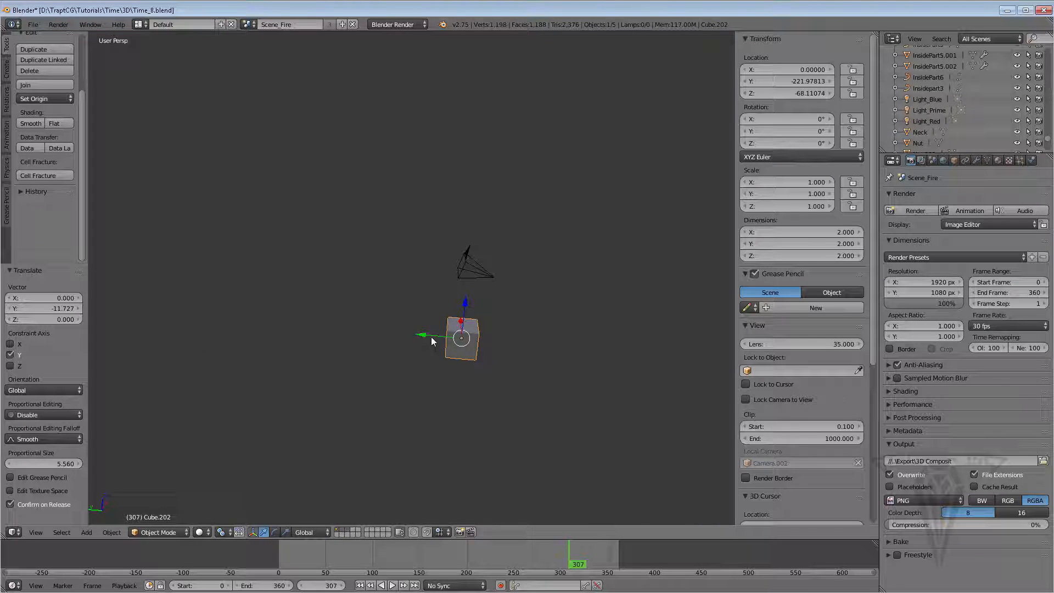
Adjust the cube's position to about Y -220.2 and Z -65.9 and center the view on it
key("g")
key("y")
left_click_drag(404, 332, 404, 333)
left_click_drag(442, 298, 442, 270)
key("KP_Decimal")
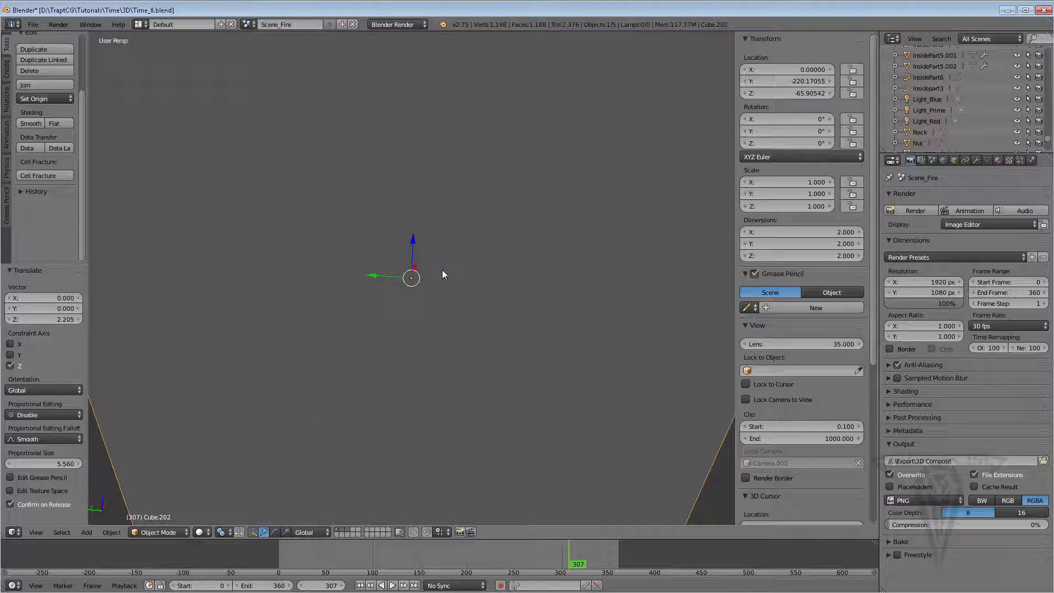
Reposition the cube just below the camera, to about X -0.5 and Z -64.4
scroll(443, 266, "down", 6)
middle_click_drag(445, 261, 260, 390)
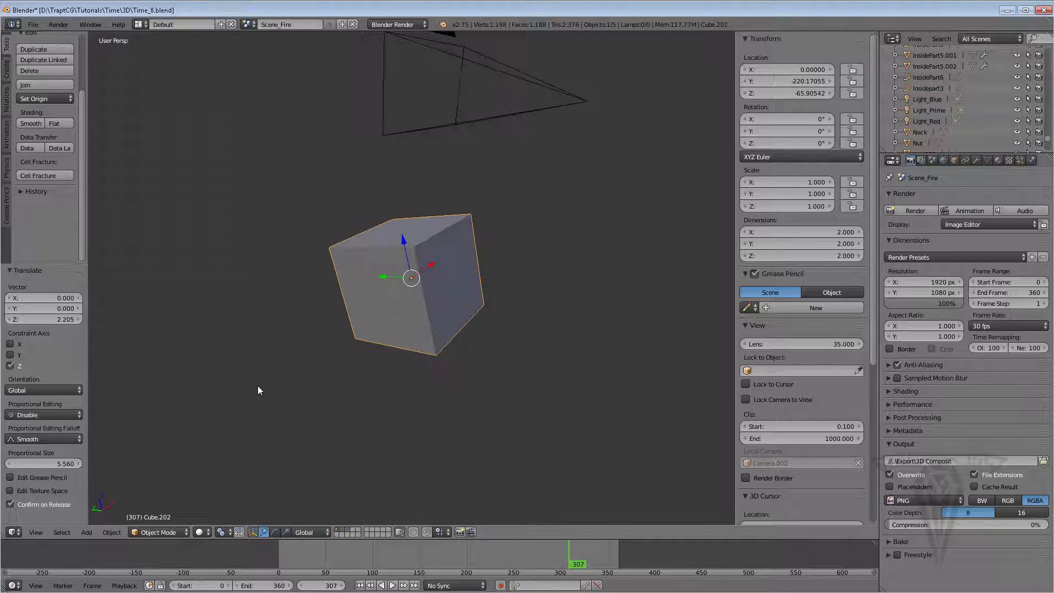
left_click(37, 533)
left_click_drag(402, 250, 369, 165)
middle_click_drag(532, 249, 455, 255)
left_click_drag(423, 179, 403, 190)
middle_click_drag(542, 252, 354, 208)
left_click_drag(355, 207, 394, 233)
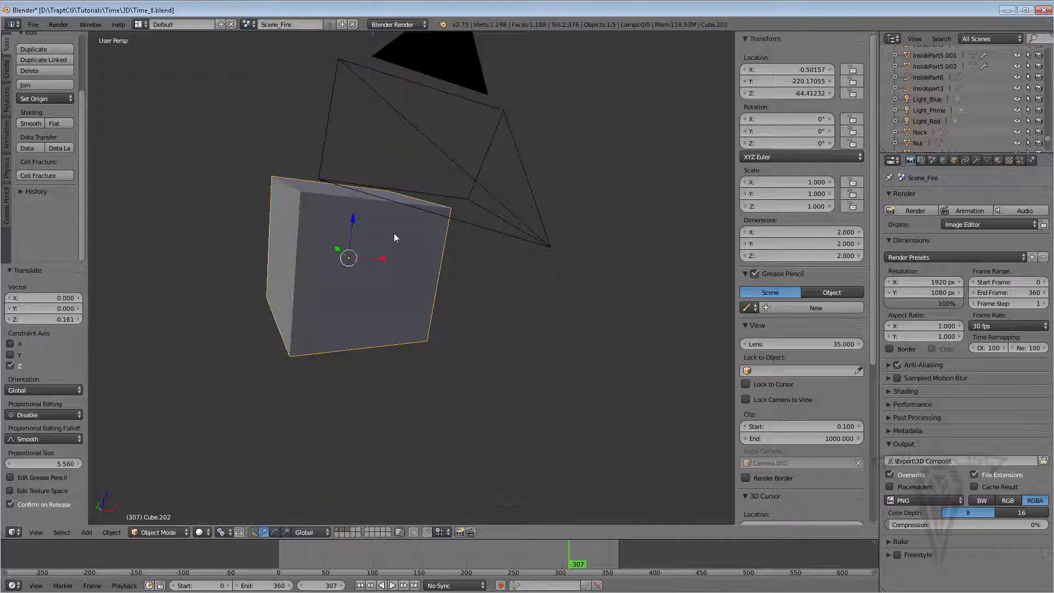
middle_click_drag(394, 232, 493, 246)
middle_click_drag(391, 231, 389, 248)
Scale the cube down uniformly to about 0.168
key("s")
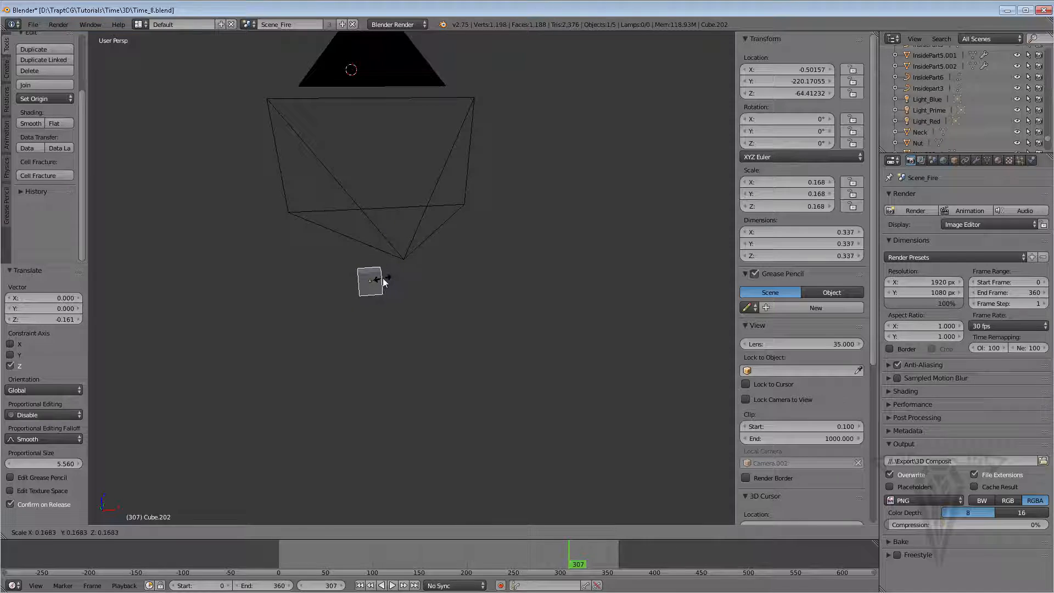
left_click(383, 278)
Move the cube along the X axis to about X -1.25 and Z -63.7
left_click_drag(368, 245, 364, 195)
left_click_drag(391, 230, 376, 233)
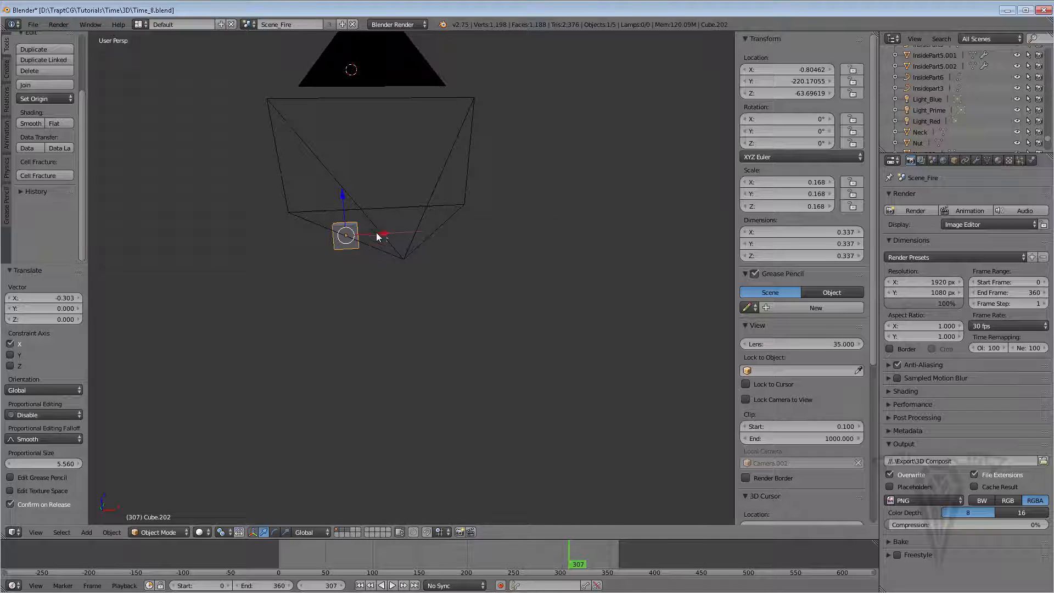
left_click_drag(380, 235, 352, 231)
middle_click_drag(357, 193, 390, 217)
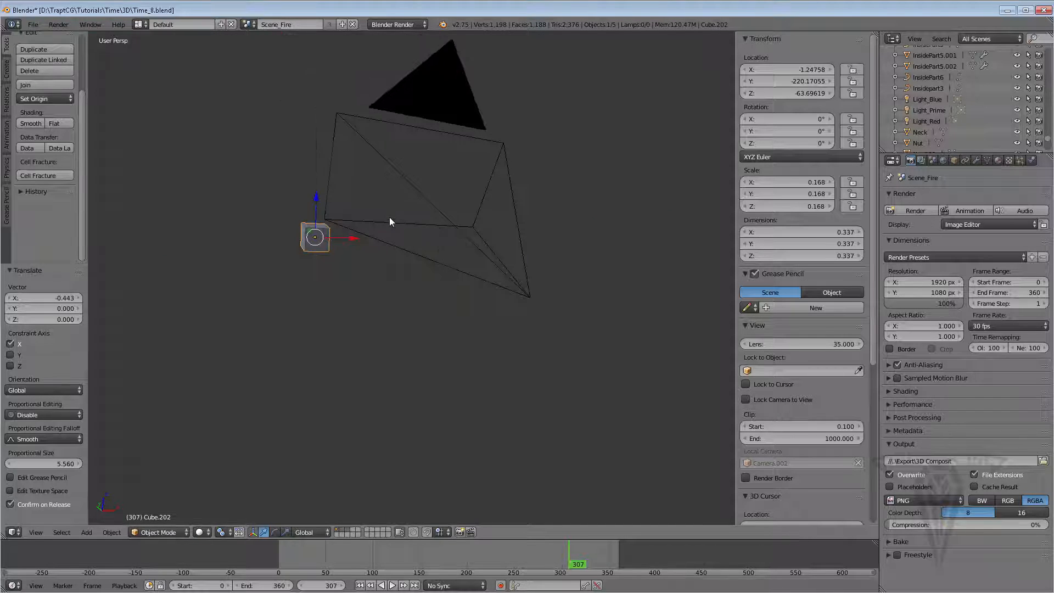
Scale the cube up to about 0.231 and step back to frame 306
key("s")
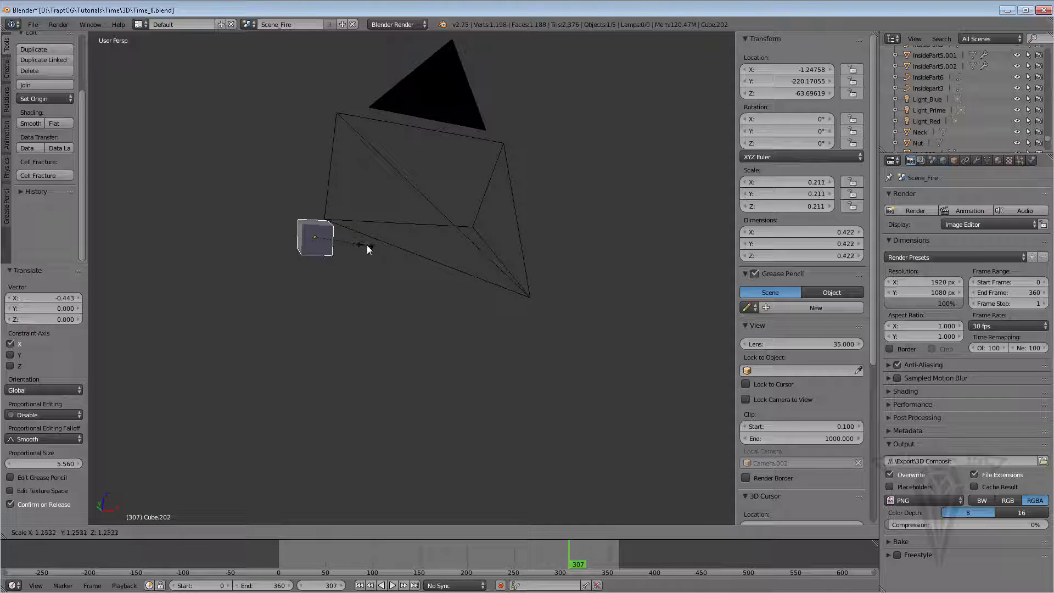
left_click(370, 245)
key("Left")
middle_click_drag(364, 236, 286, 230)
Move the cube slightly along the Y axis to about Y -220.47
key("g")
key("y")
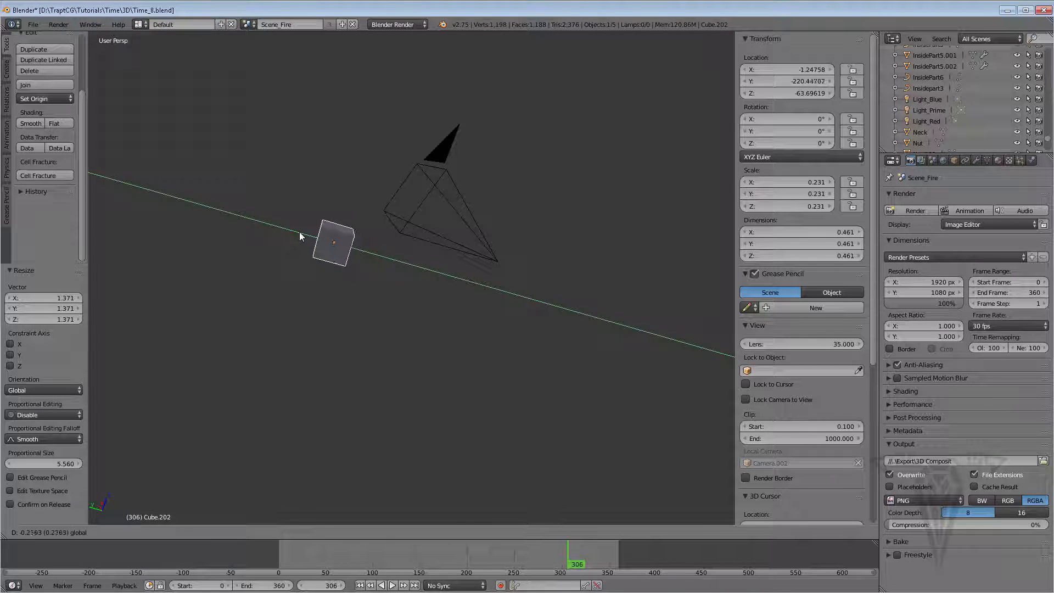
left_click(301, 232)
middle_click_drag(453, 265, 351, 231)
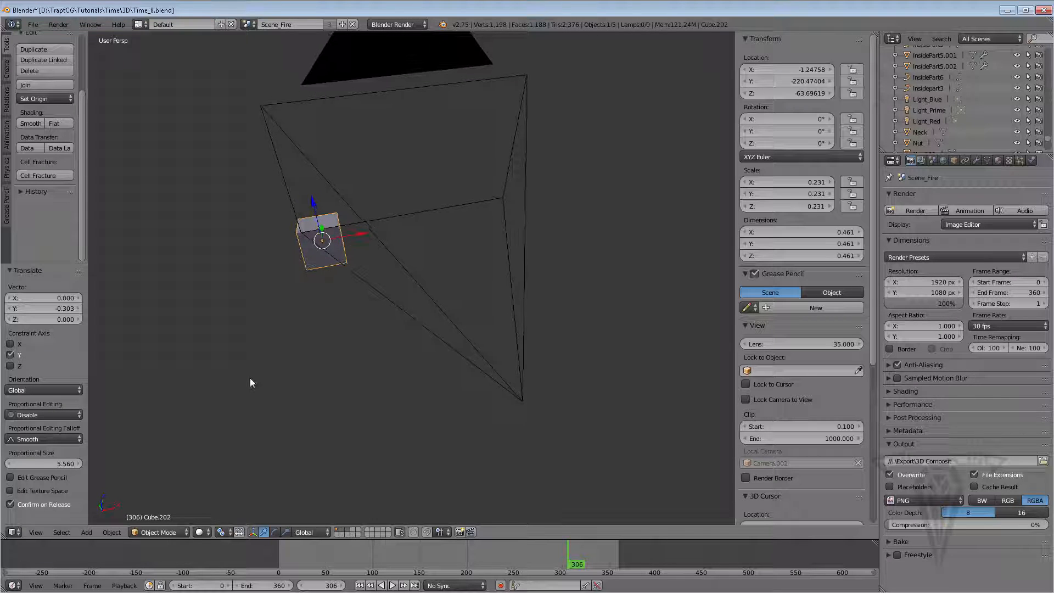
Enter Edit Mode and duplicate the cube's mesh, moving the copy about 0.655 units along X
left_click(152, 531)
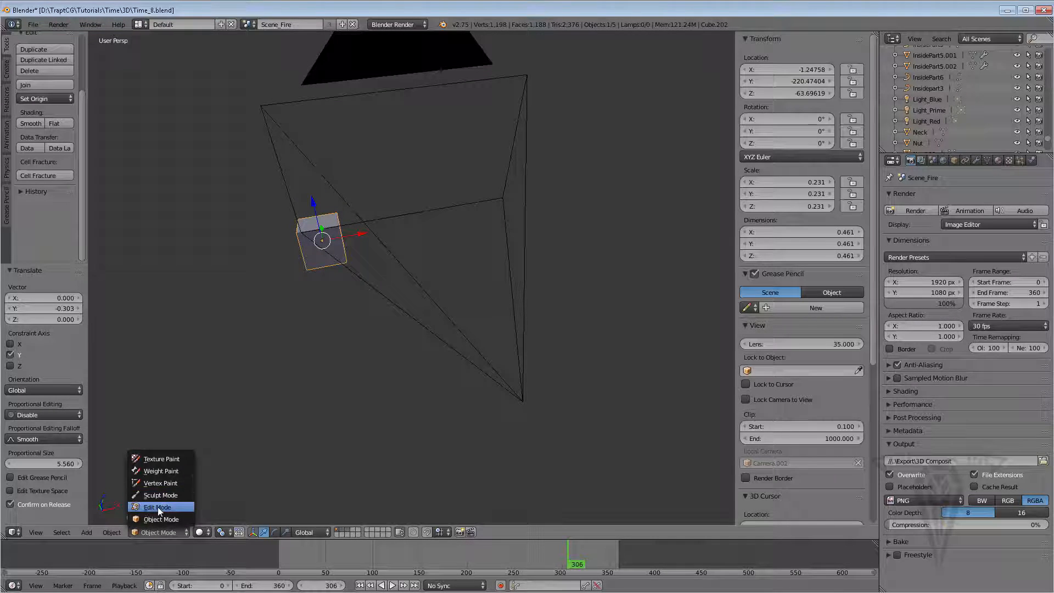
left_click(156, 507)
middle_click_drag(474, 342, 431, 315)
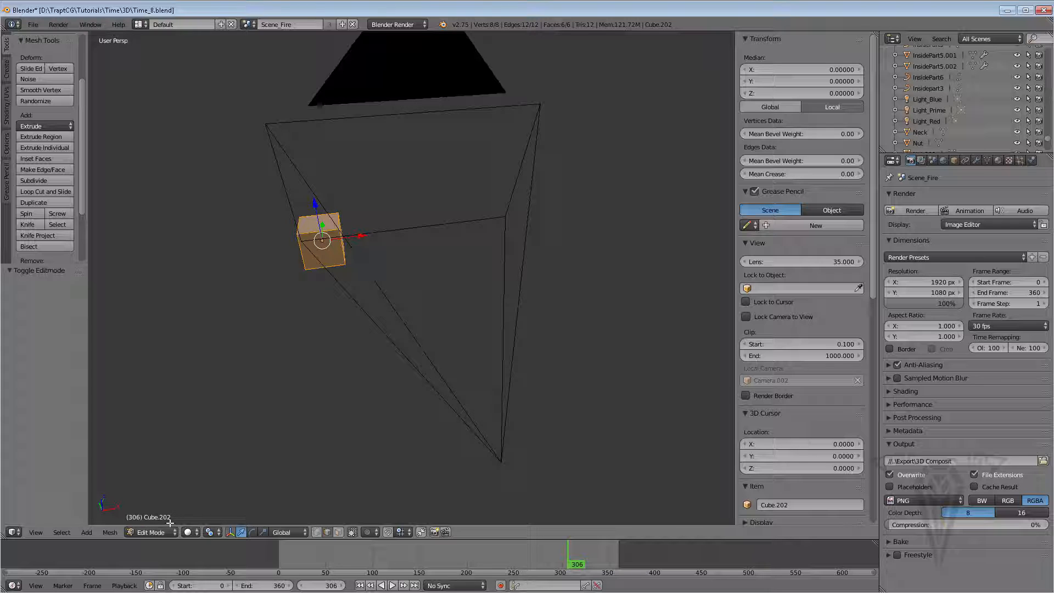
left_click(109, 532)
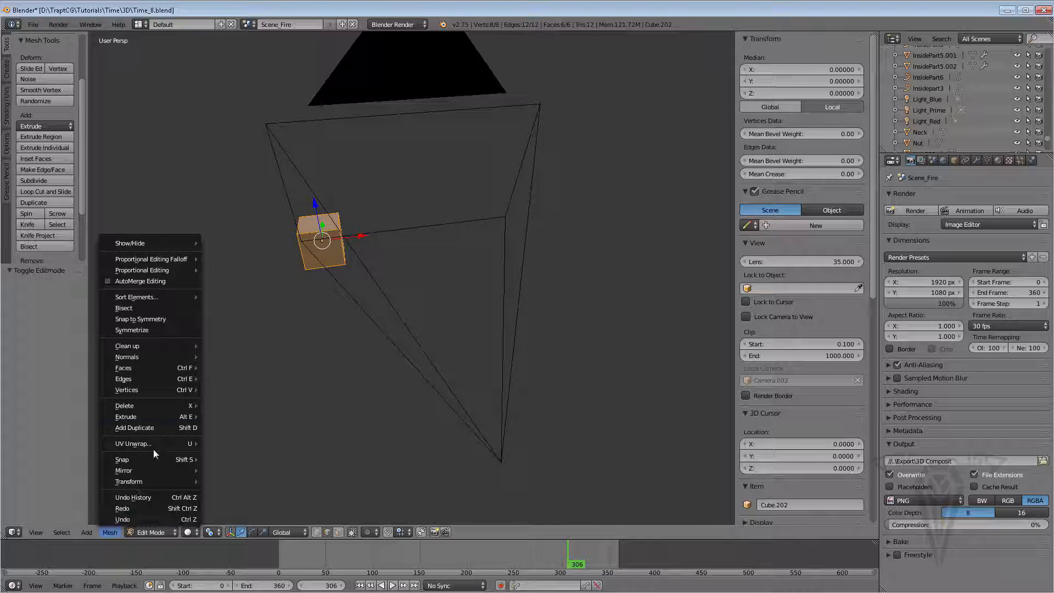
left_click(142, 427)
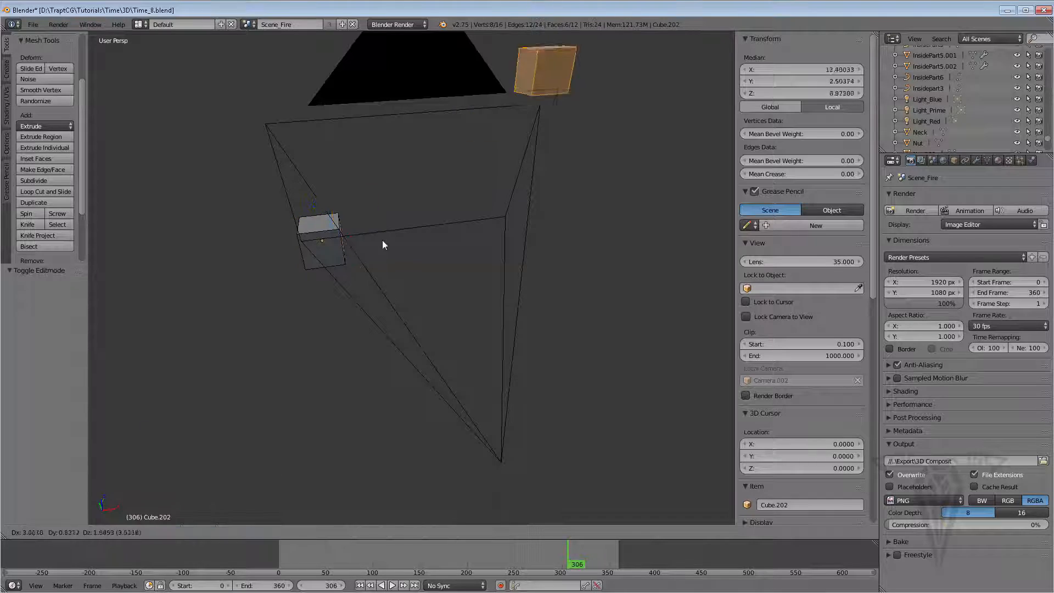
key("x")
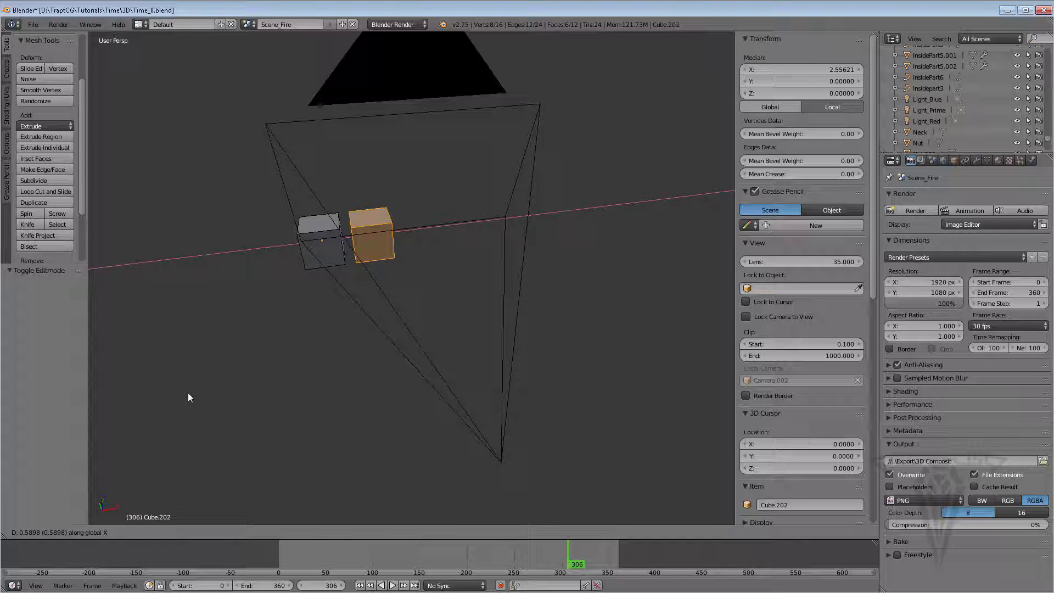
left_click(193, 393)
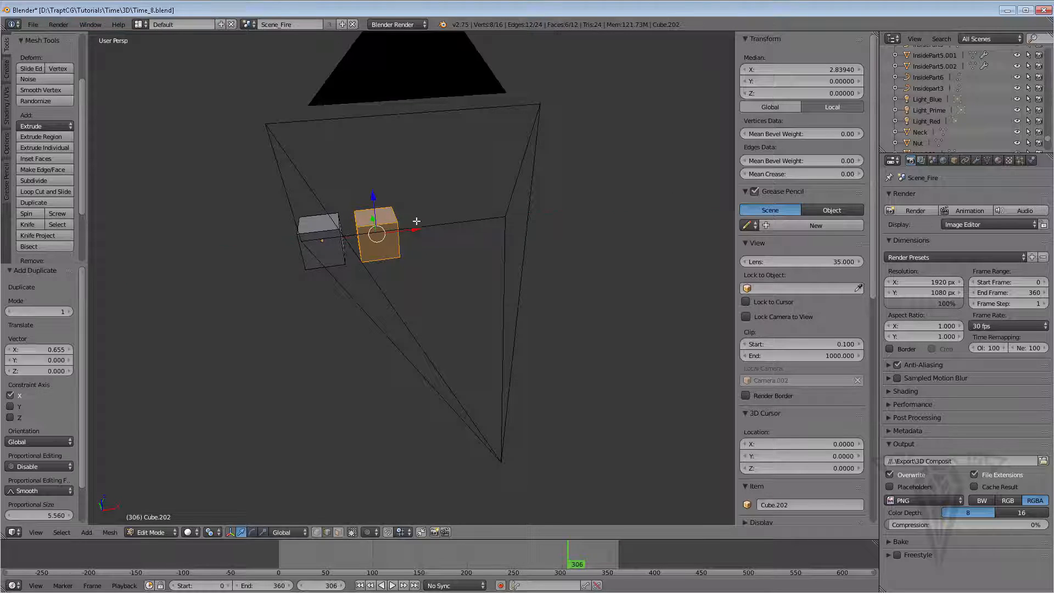
Add two more duplicates of the cube mesh, each shifted about 0.6 units further along X
mouse_move(418, 255)
middle_mouse_down()
mouse_move(412, 263)
mouse_move(424, 271)
middle_mouse_up()
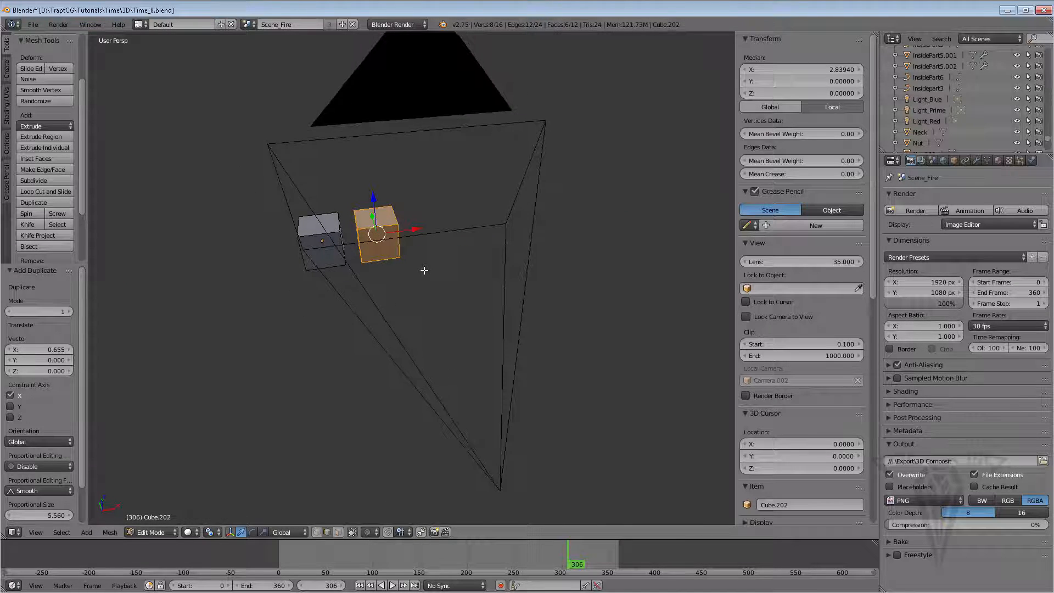
key("shift+d")
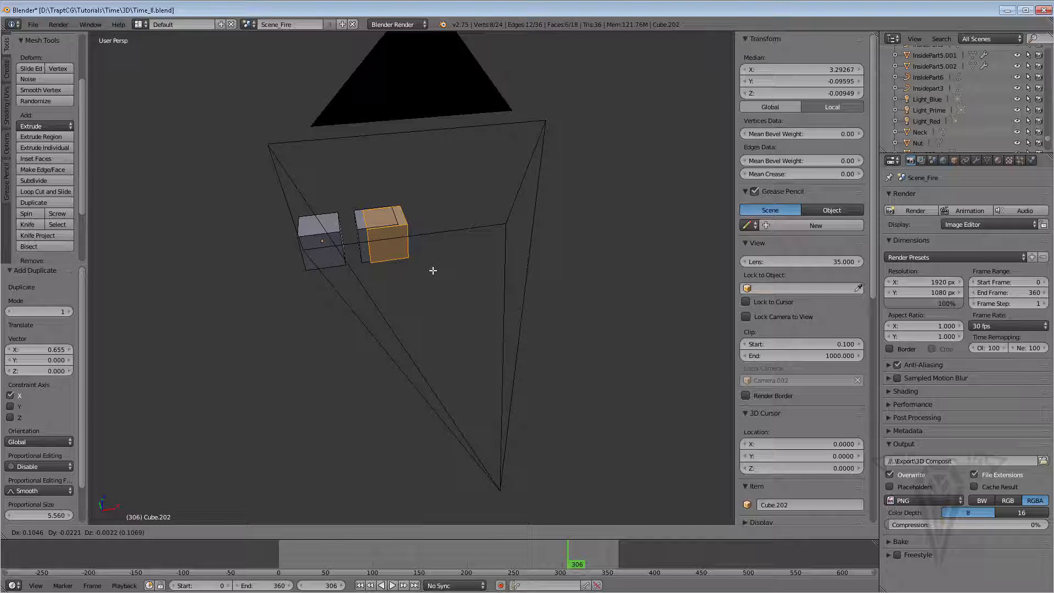
key("x")
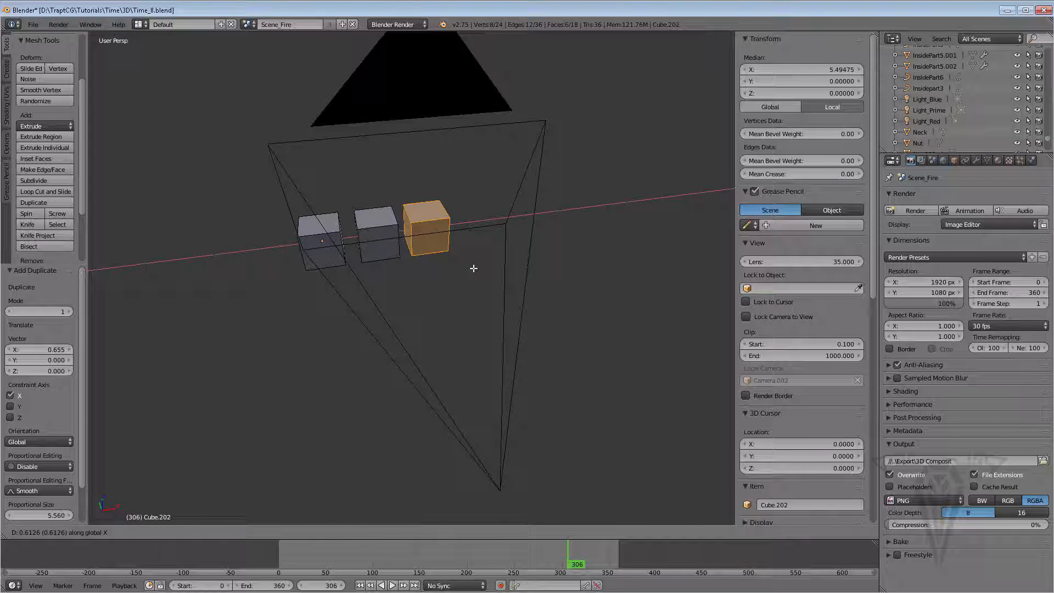
left_click(474, 269)
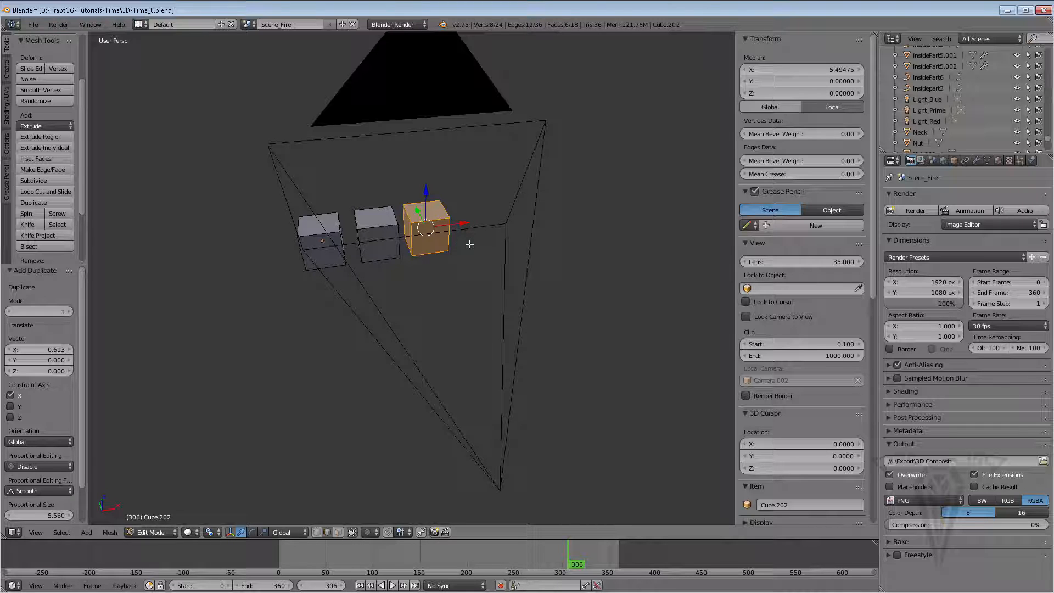
key("shift+d")
key("x")
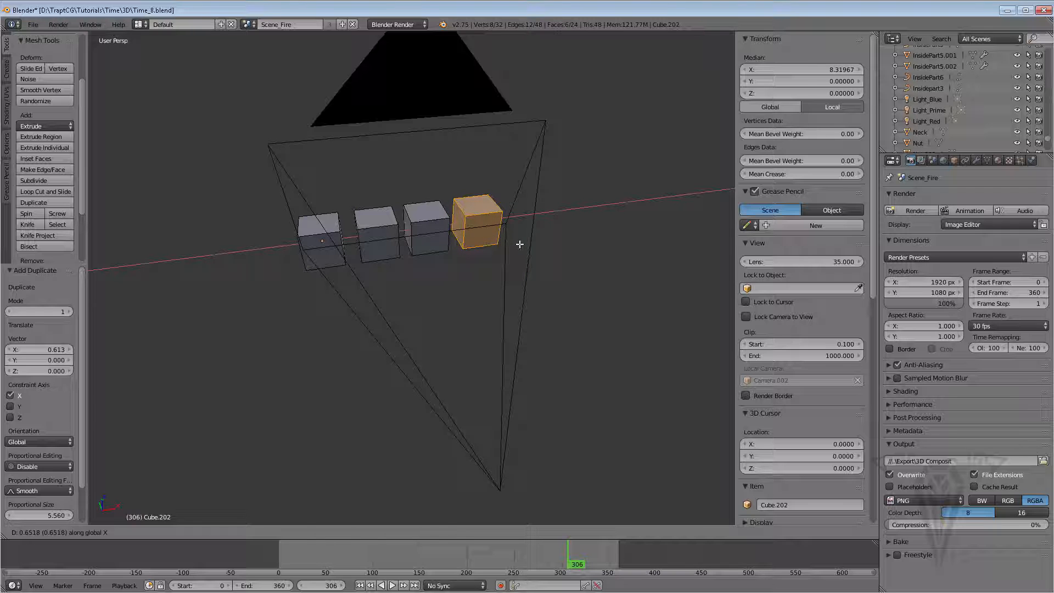
left_click(506, 256)
Add a fifth cube duplicate about 0.649 units along X and return to Object Mode
middle_click_drag(502, 258, 464, 289)
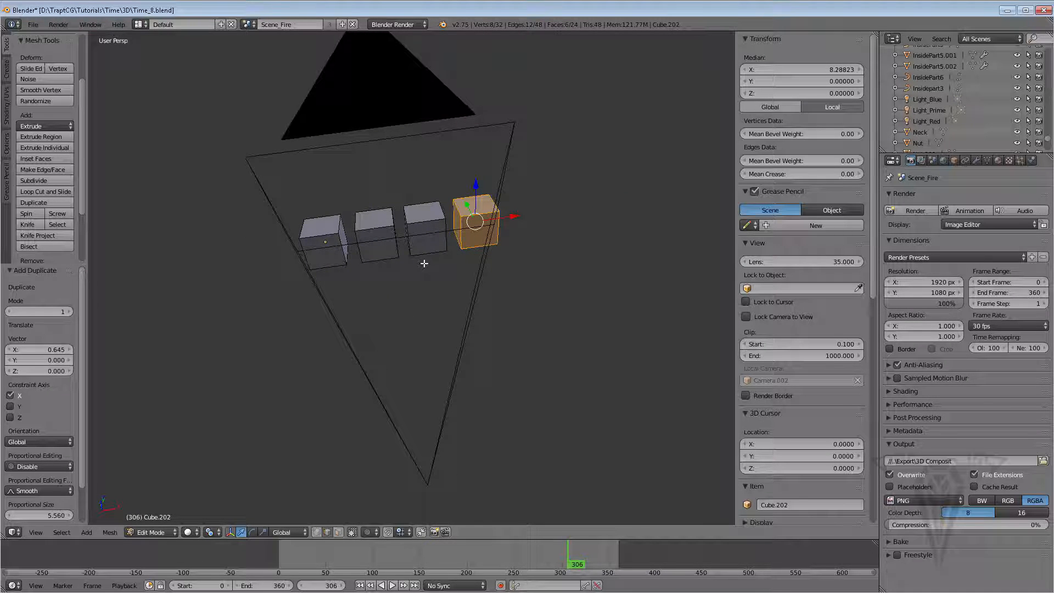
key("shift+d")
key("x")
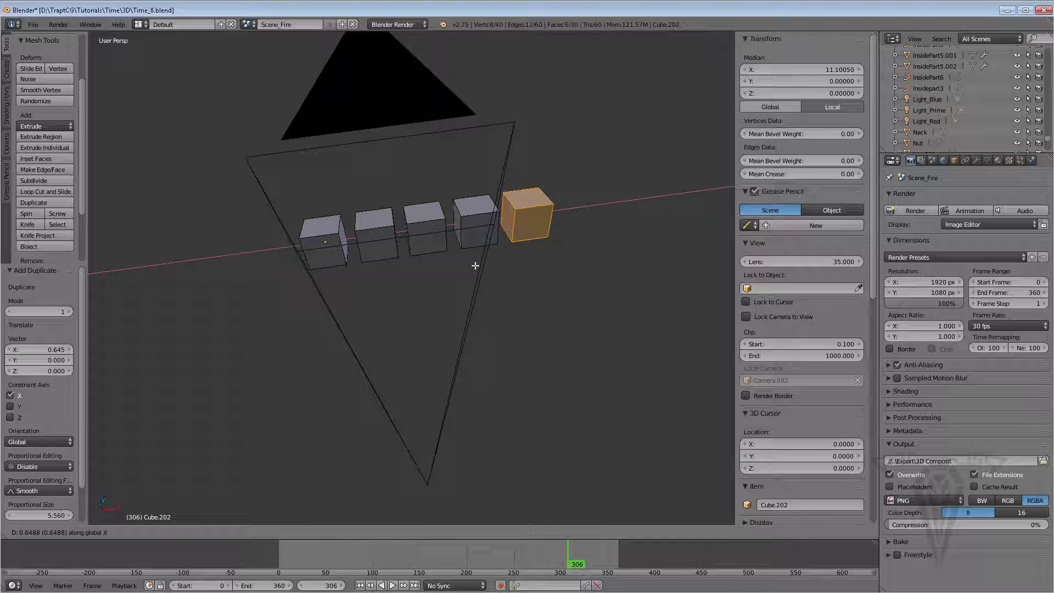
left_click(475, 266)
middle_click_drag(388, 283, 406, 285)
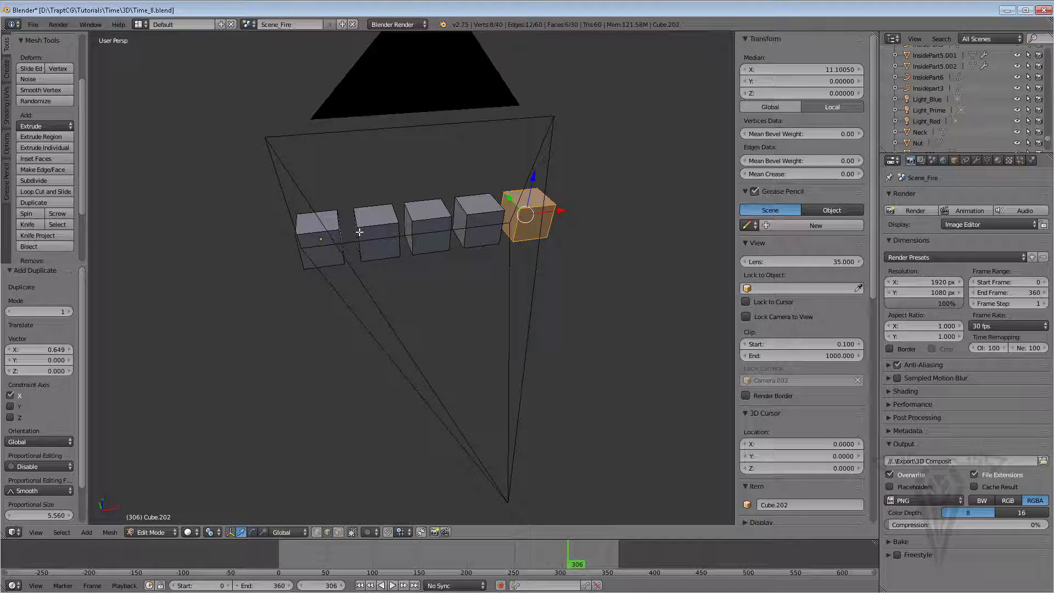
key("Tab")
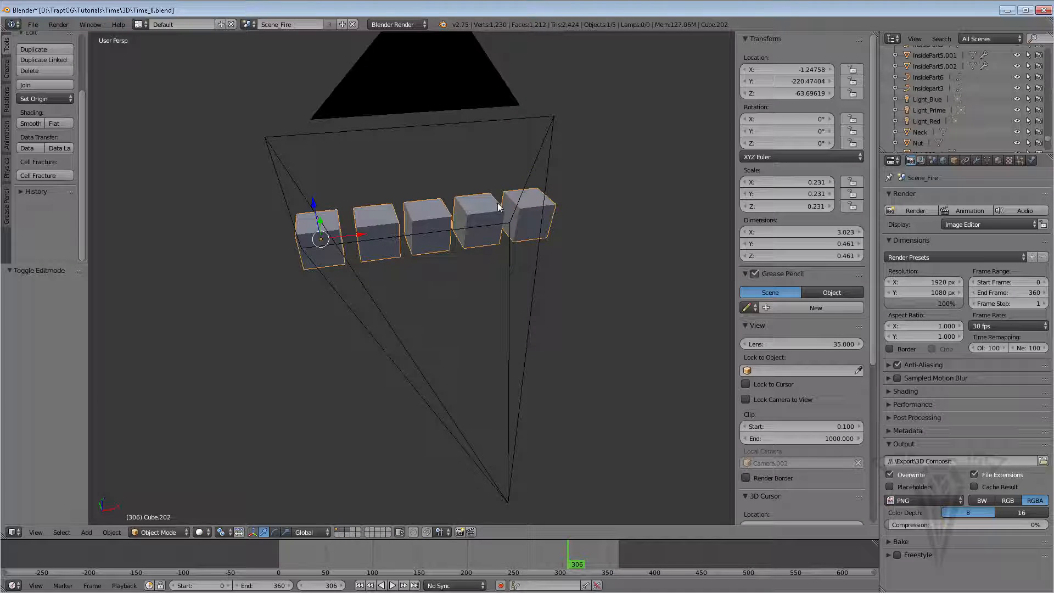
Move the row of cubes along X in two moves to about X -1.557
key("g")
key("x")
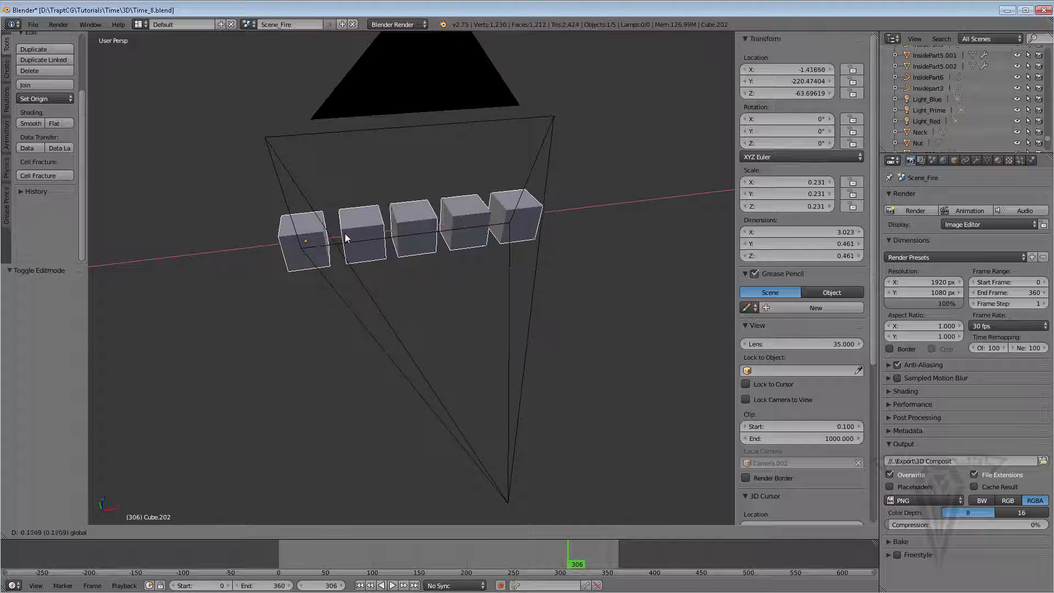
left_click(342, 233)
middle_click_drag(342, 233, 440, 240)
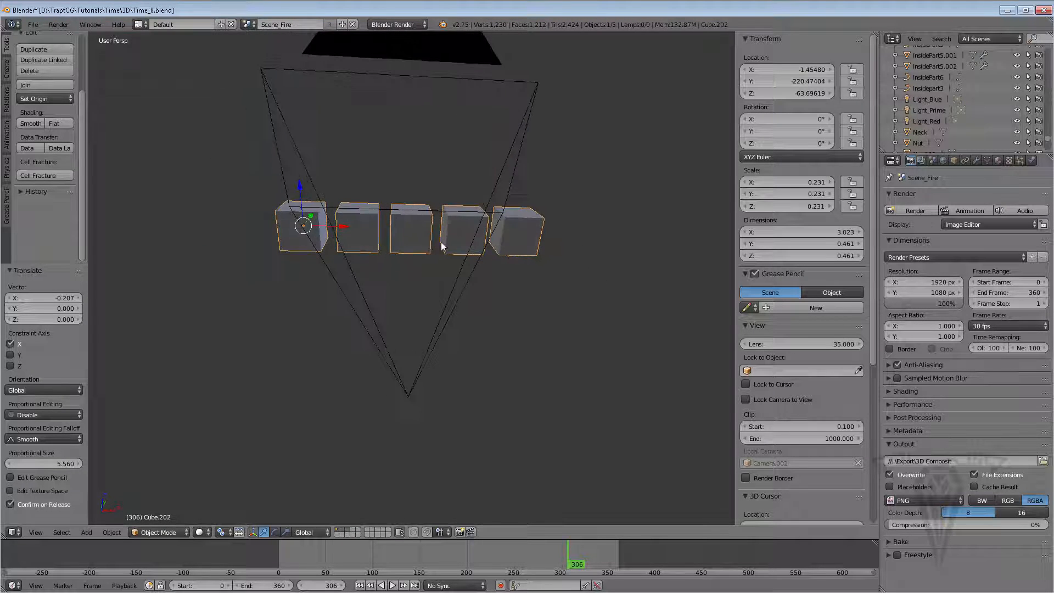
key("g")
key("x")
left_click(336, 230)
middle_click_drag(336, 229, 509, 273)
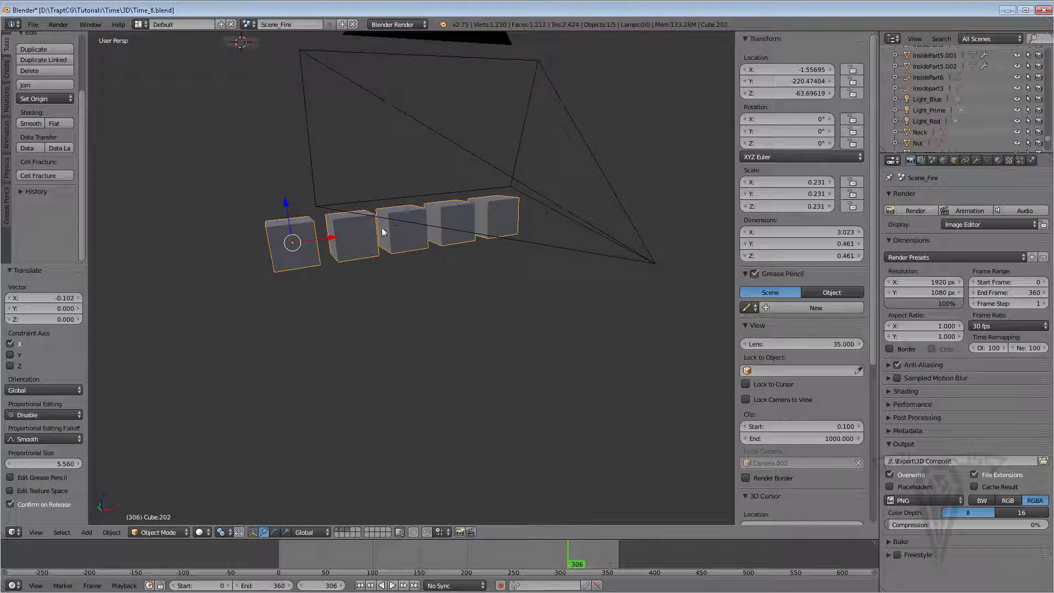
middle_click_drag(410, 269, 429, 252)
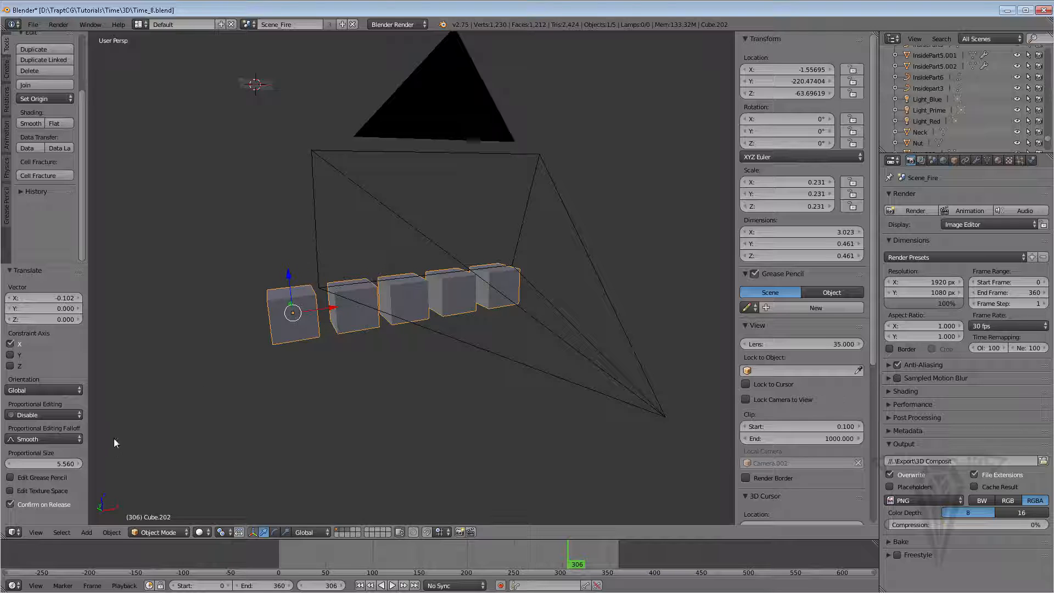
Apply the Quick Smoke effect to the cube row
left_click(104, 531)
left_click(114, 532)
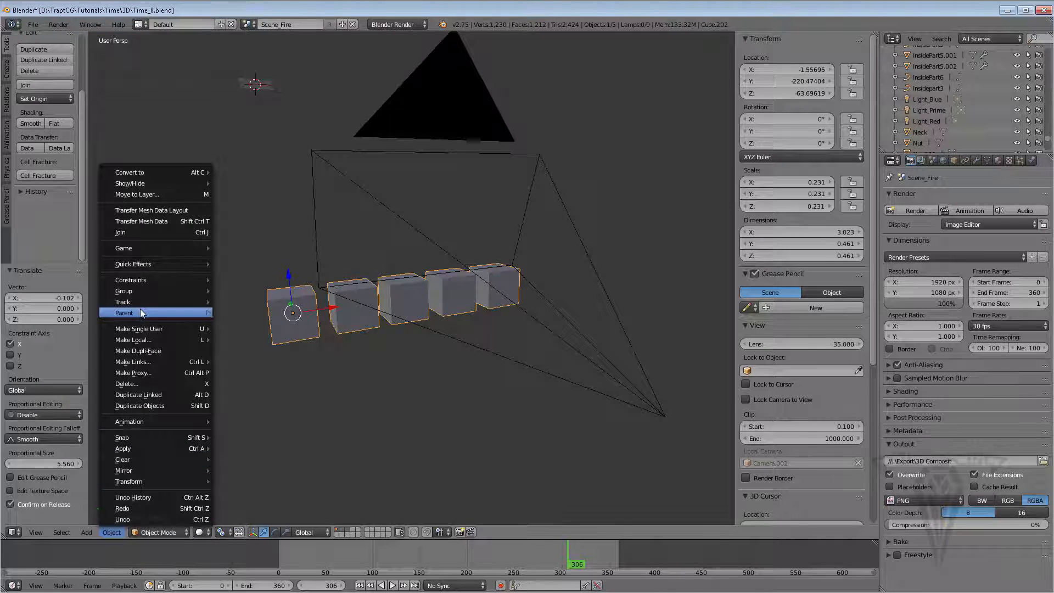
mouse_move(140, 309)
mouse_move(156, 265)
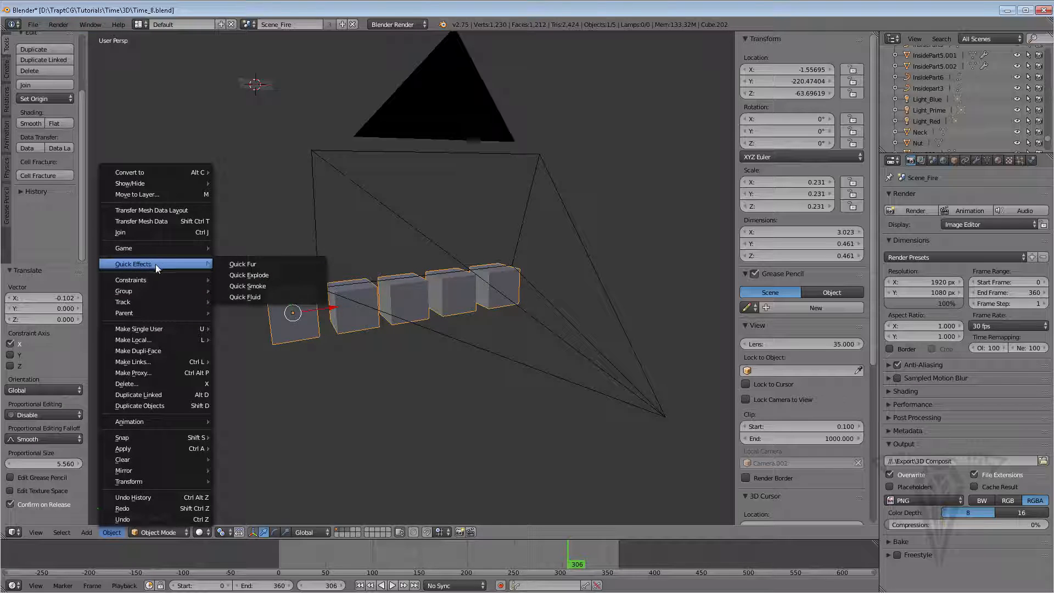
left_click(258, 286)
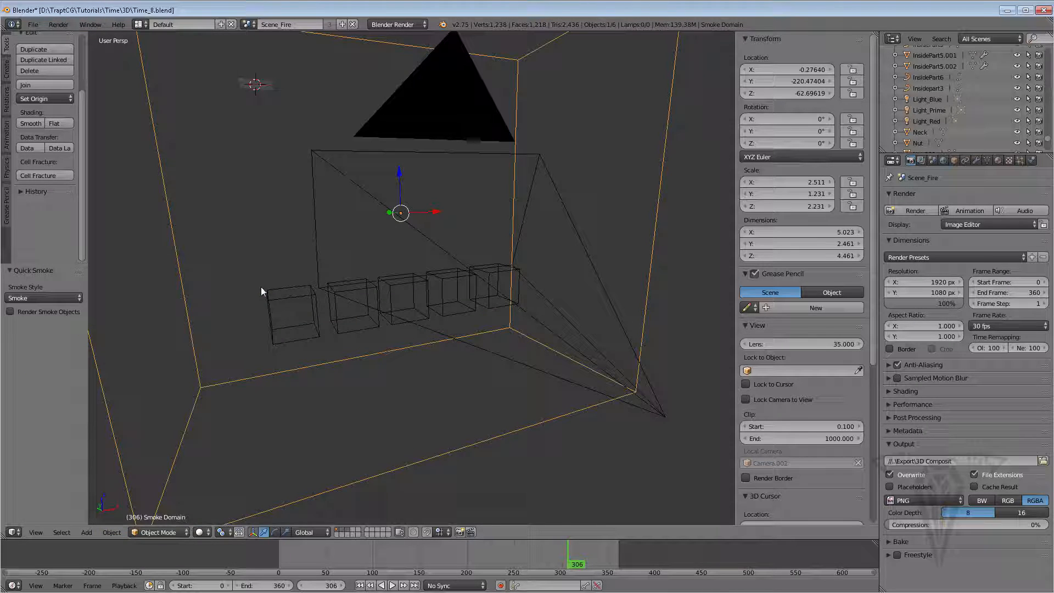
Play the smoke simulation from the first frame to preview it
scroll(284, 292, "down", 3)
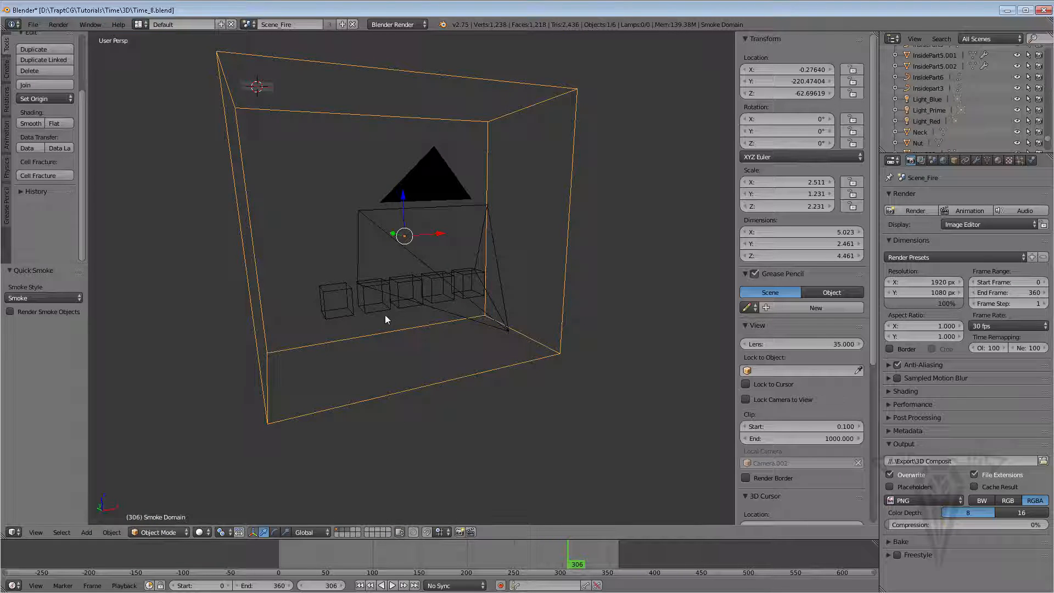
middle_click_drag(384, 315, 418, 314)
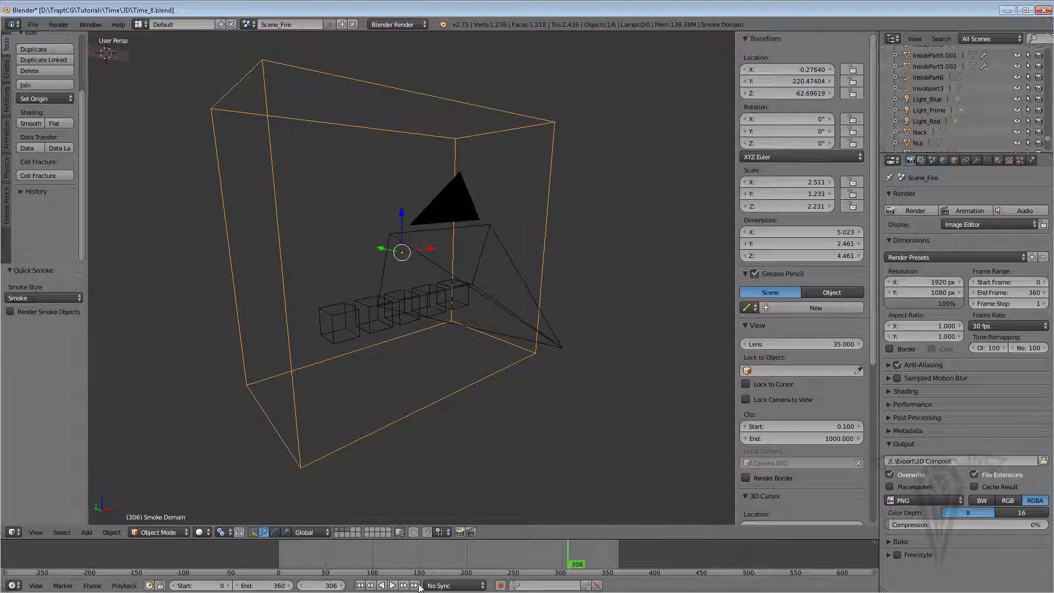
left_click(361, 585)
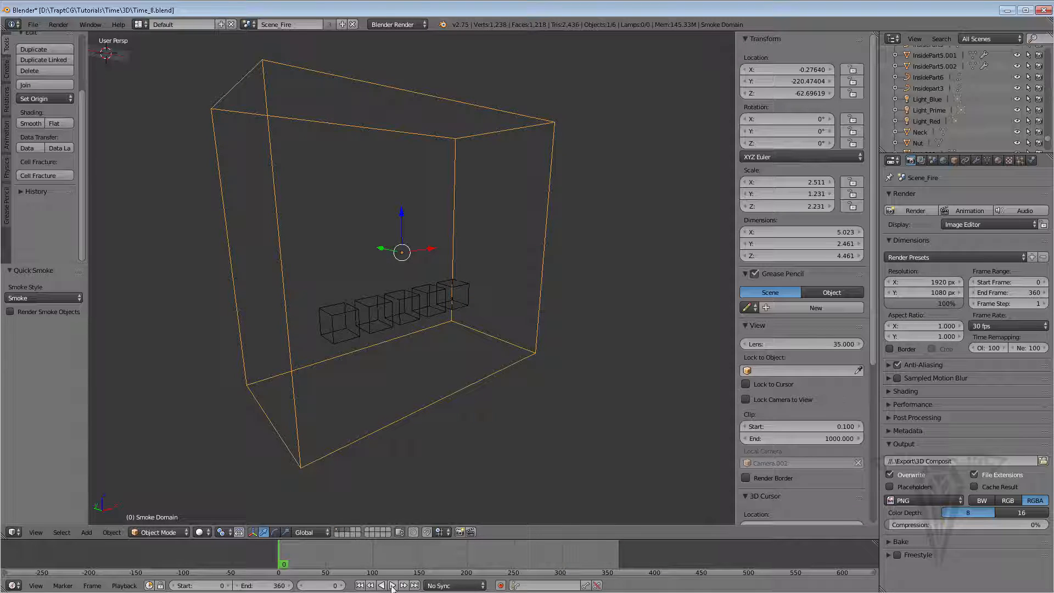
left_click(393, 585)
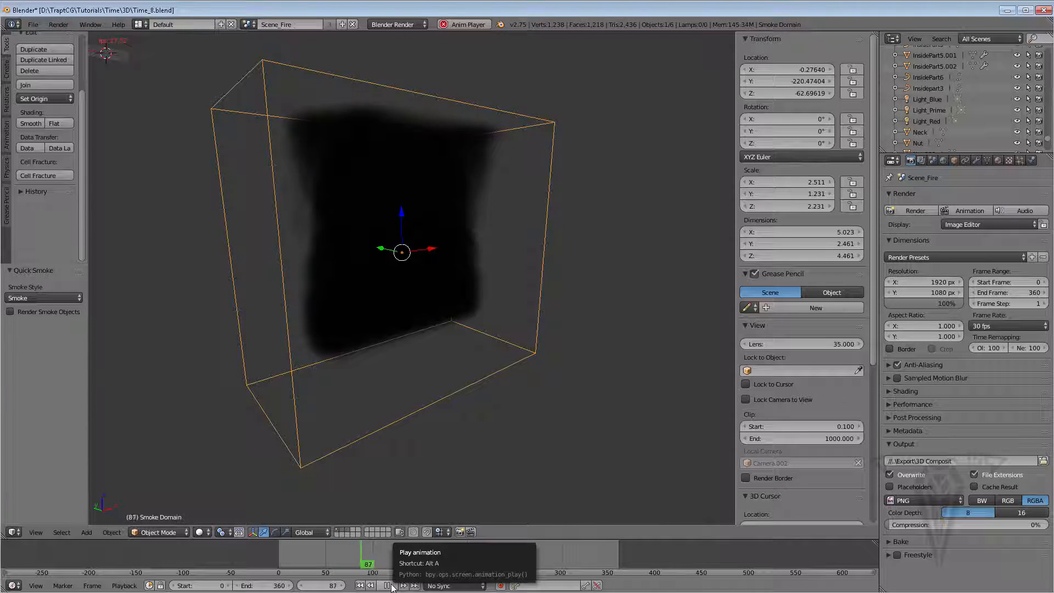
left_click(389, 585)
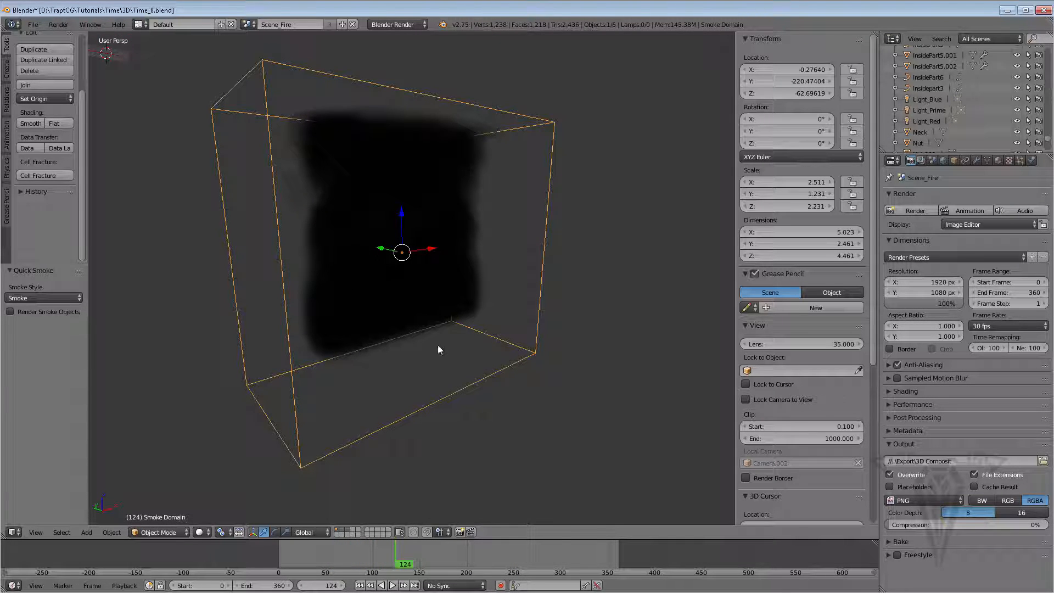
middle_click_drag(383, 367, 371, 343)
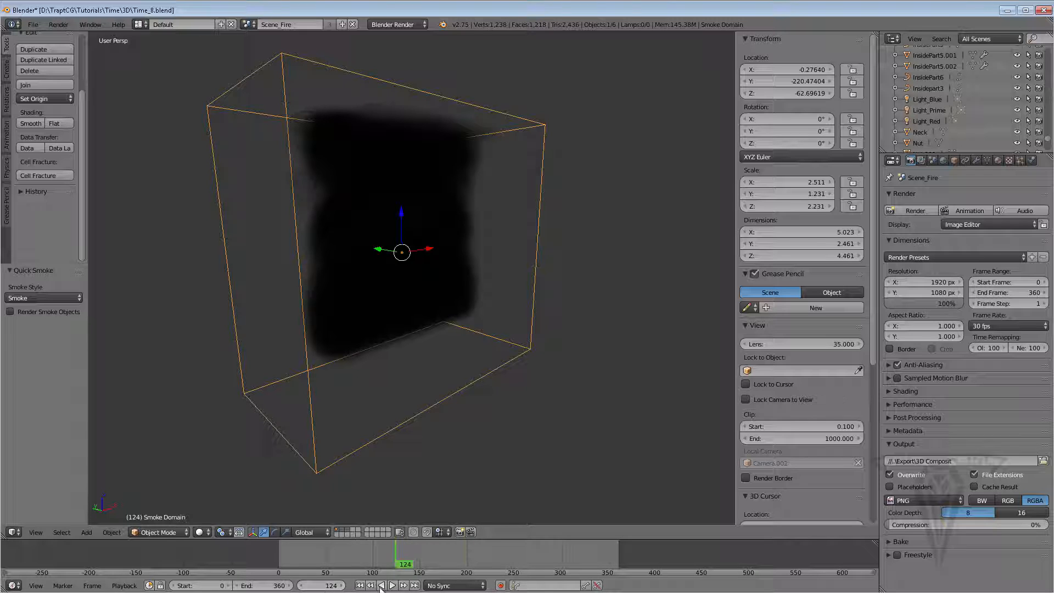
left_click(360, 586)
Set the animation end frame to 100 and replay the smoke simulation from the start
left_click(262, 586)
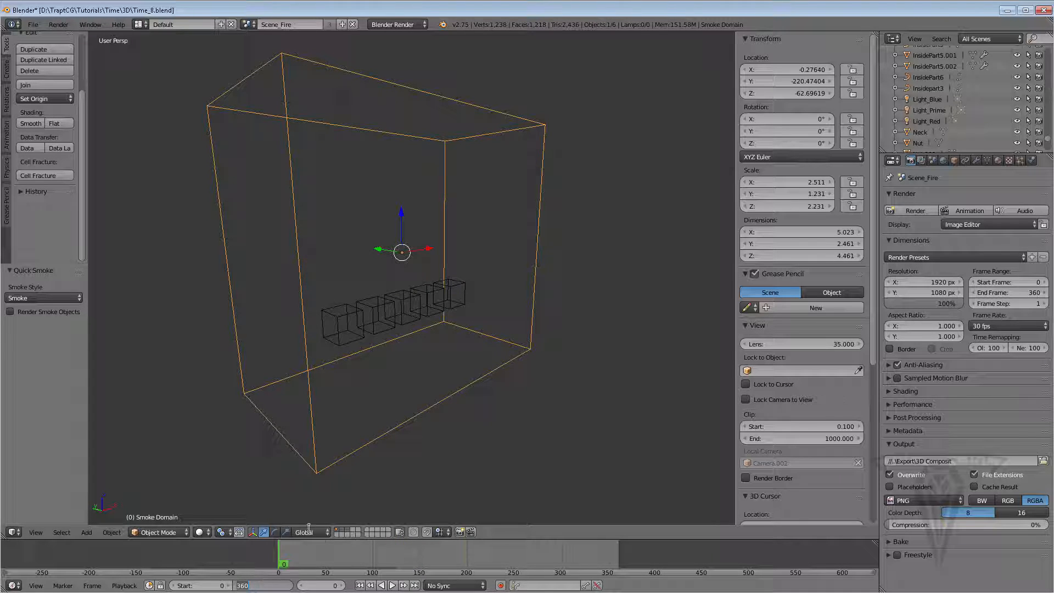
type("100")
key("Return")
left_click(393, 586)
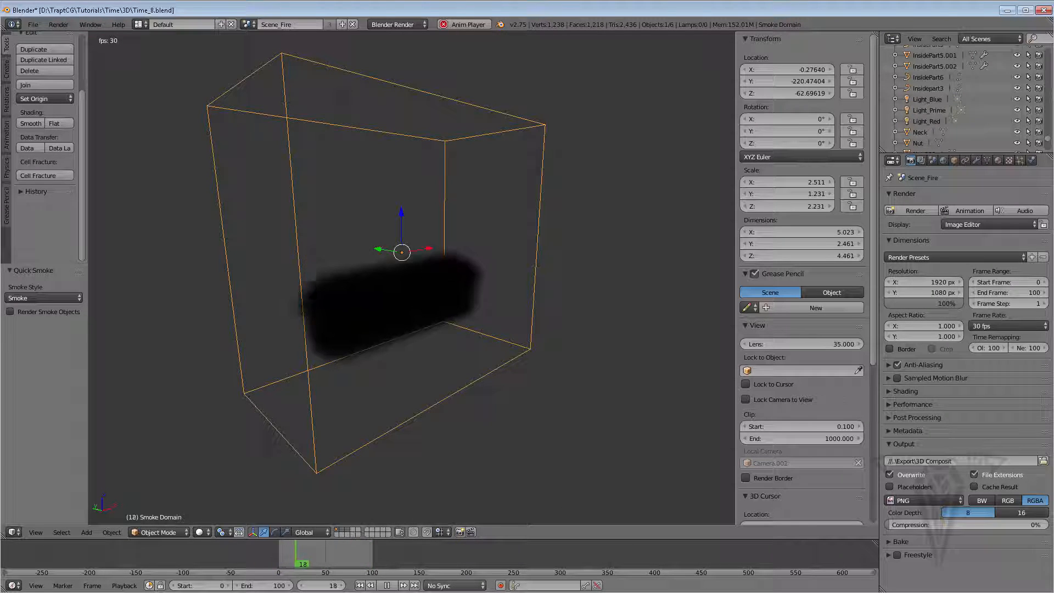
left_click(388, 586)
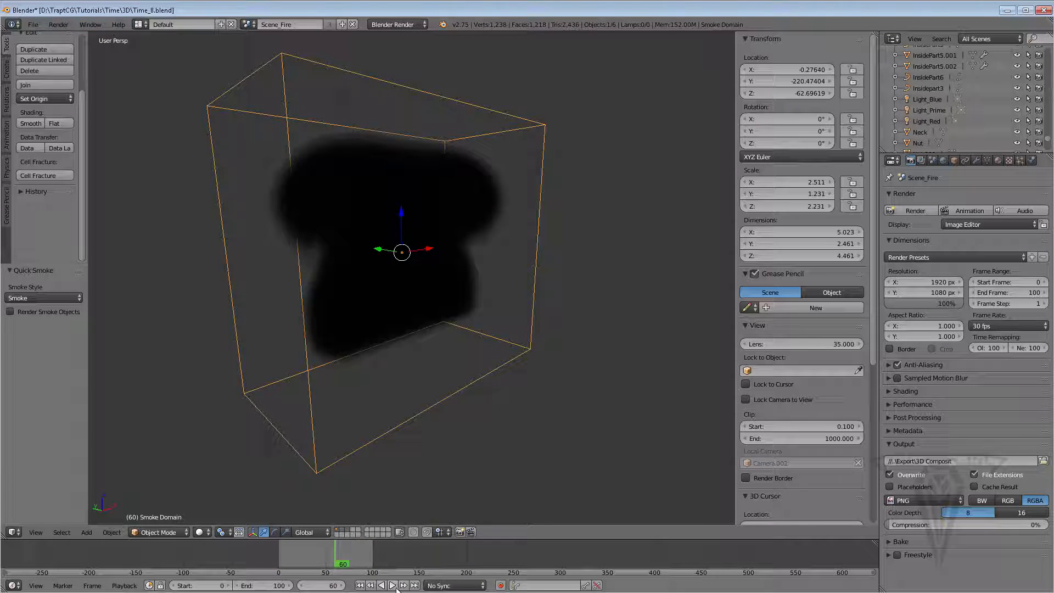
left_click(360, 585)
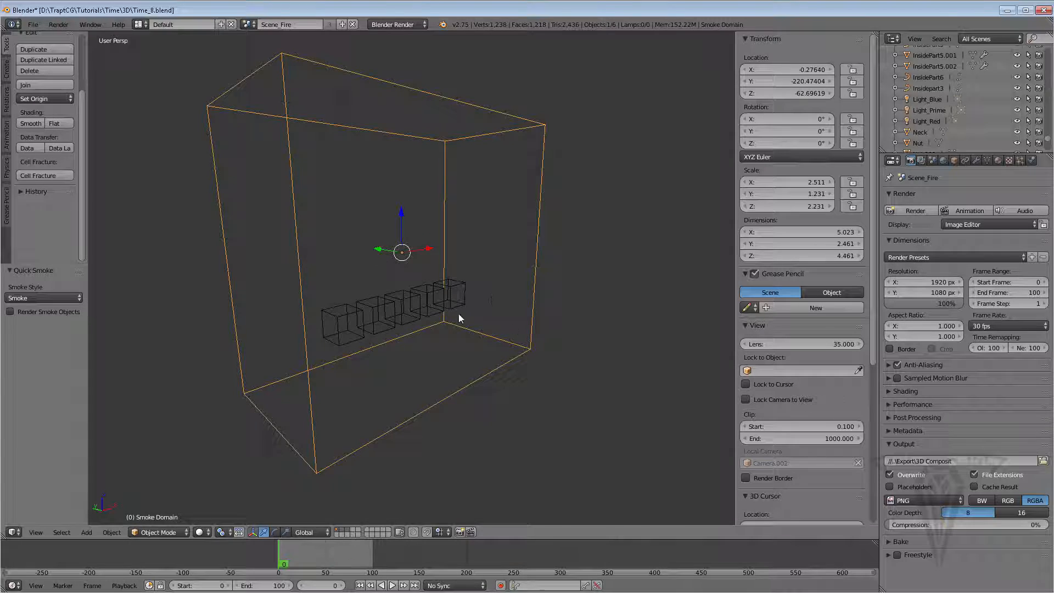
middle_click_drag(459, 318, 463, 312)
Save the file and open the smoke domain's physics settings
left_click(33, 25)
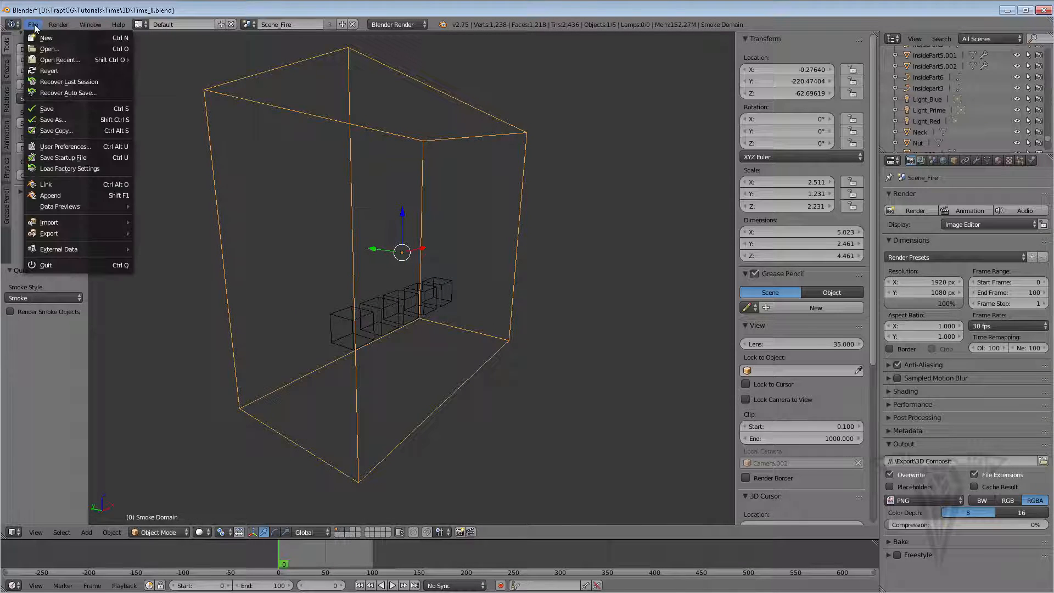
left_click(46, 108)
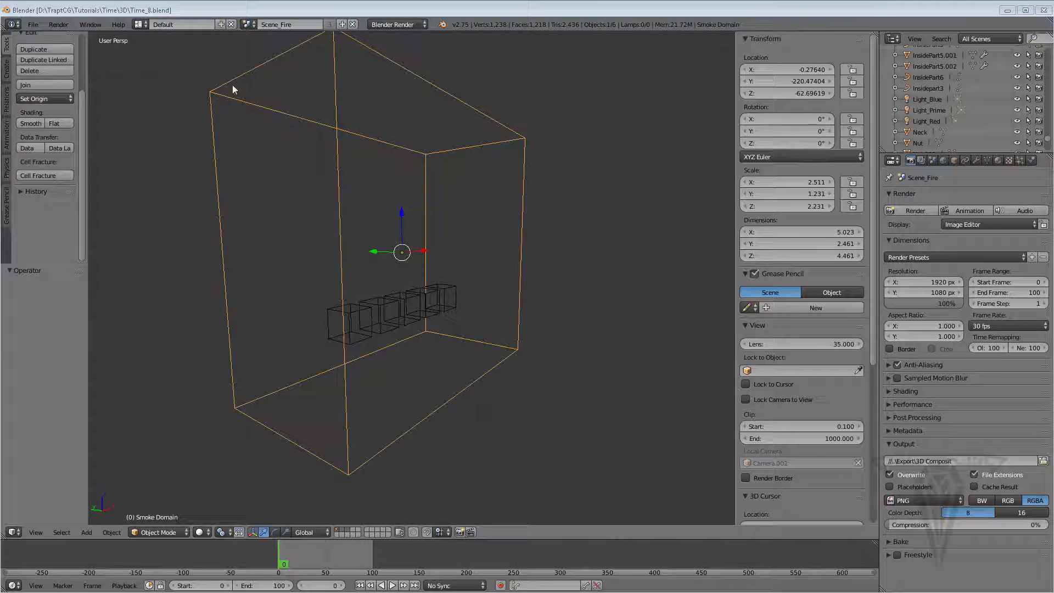
left_click(1032, 161)
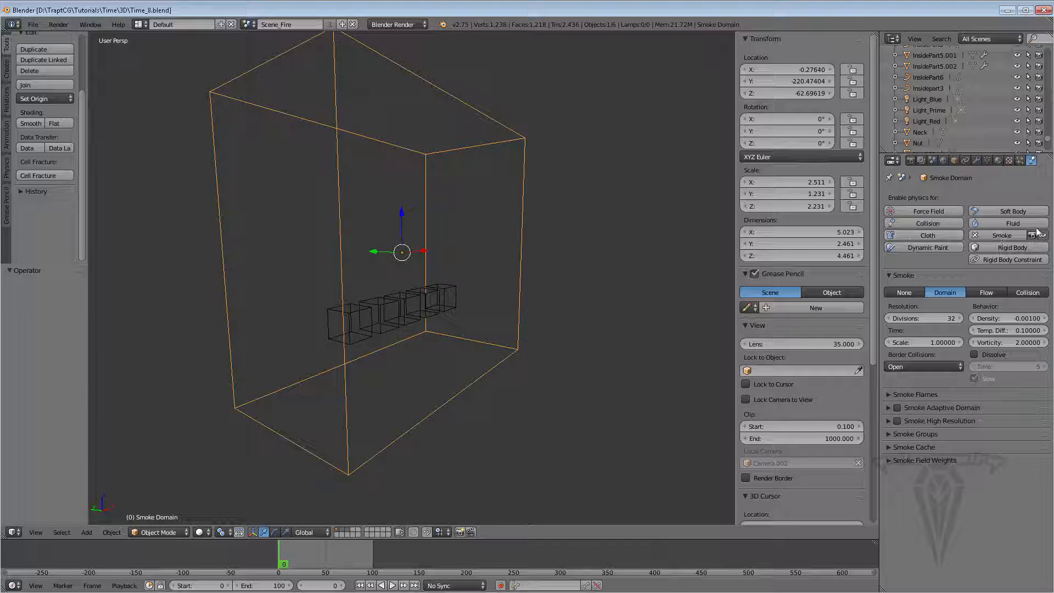
middle_click_drag(314, 328, 464, 360)
middle_click_drag(331, 330, 348, 251)
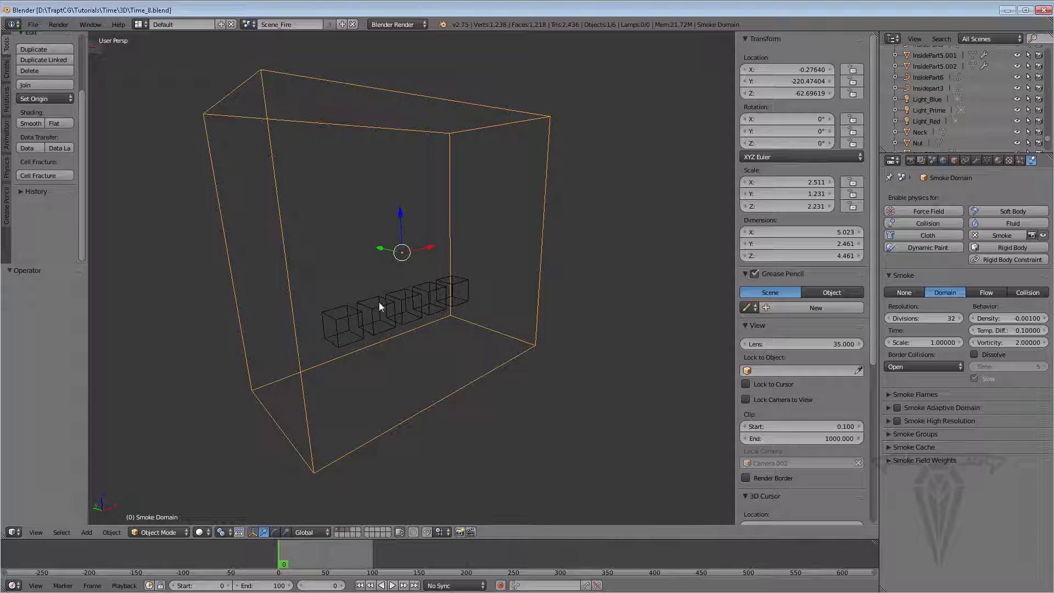
middle_click_drag(379, 302, 350, 302)
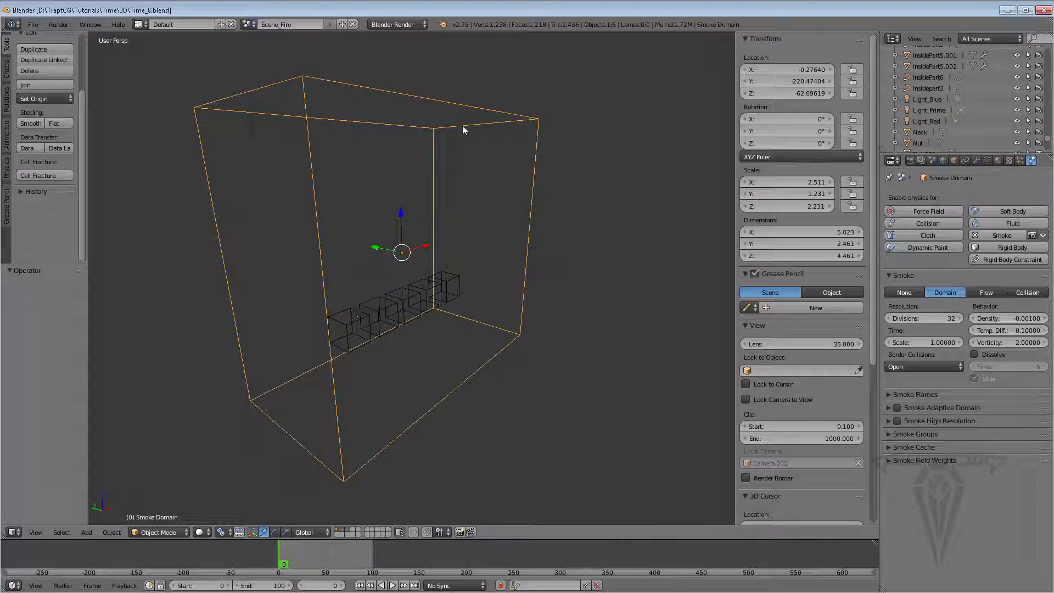
mouse_move(390, 300)
middle_mouse_down()
mouse_move(491, 301)
mouse_move(374, 294)
mouse_move(404, 296)
middle_mouse_up()
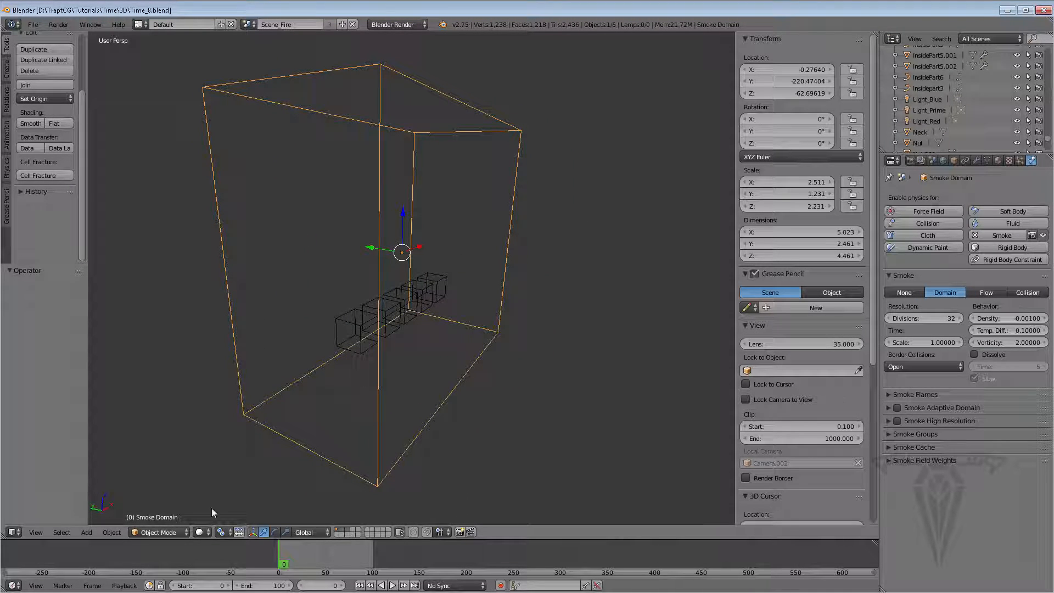
left_click(199, 532)
left_click(162, 519)
left_click(87, 532)
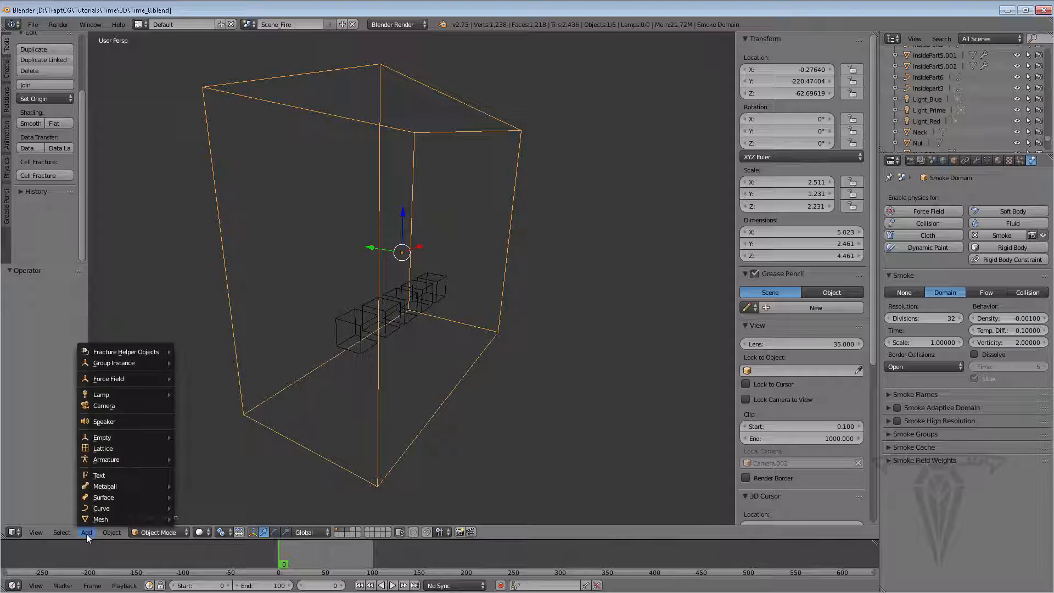
mouse_move(111, 531)
mouse_move(148, 448)
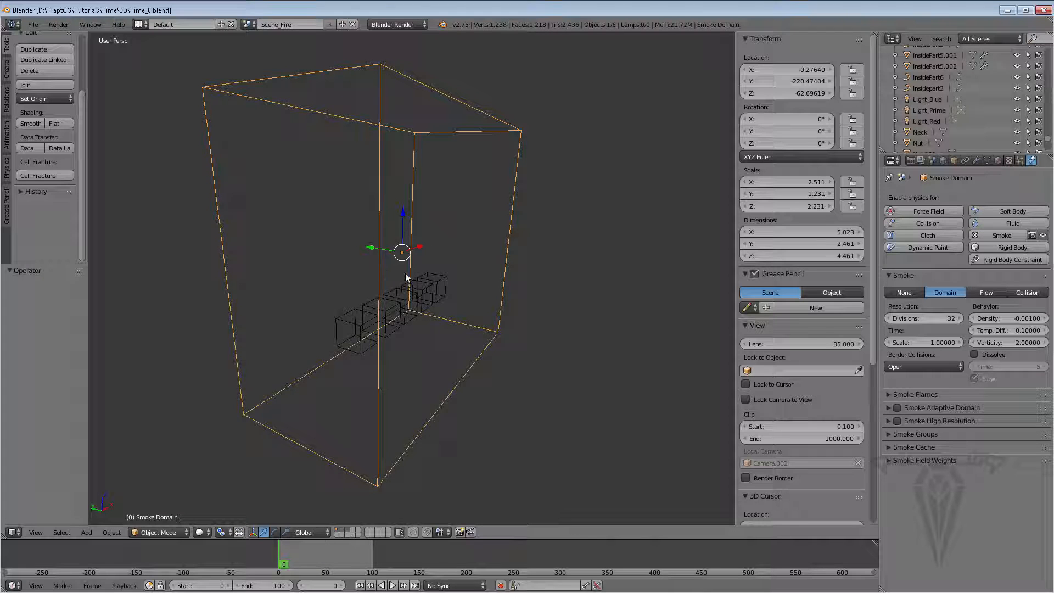
Move the smoke domain up about 0.717 units along Z
middle_click_drag(405, 273, 413, 208)
left_click_drag(400, 218, 388, 173)
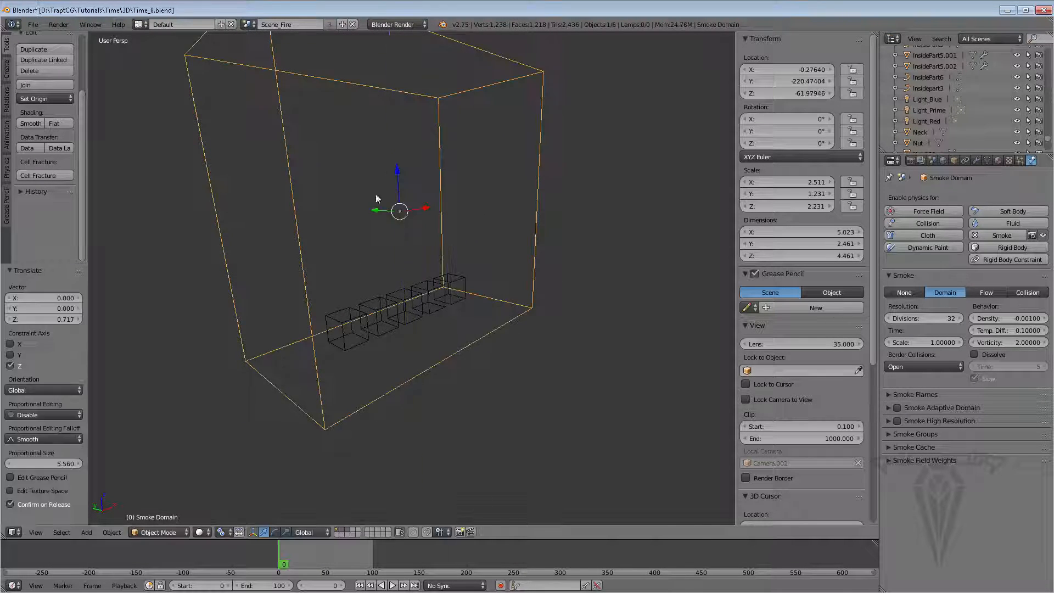
middle_click_drag(388, 173, 382, 353)
middle_click_drag(446, 342, 392, 314)
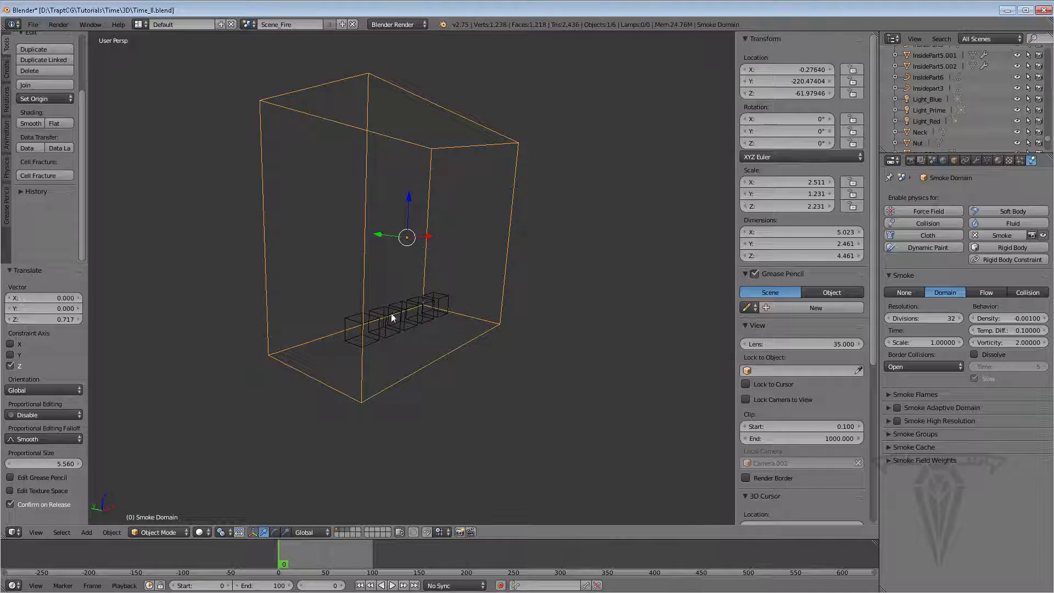
Inspect the smoke domain's volume material and its Smoke Density and Flame textures
right_click(380, 315)
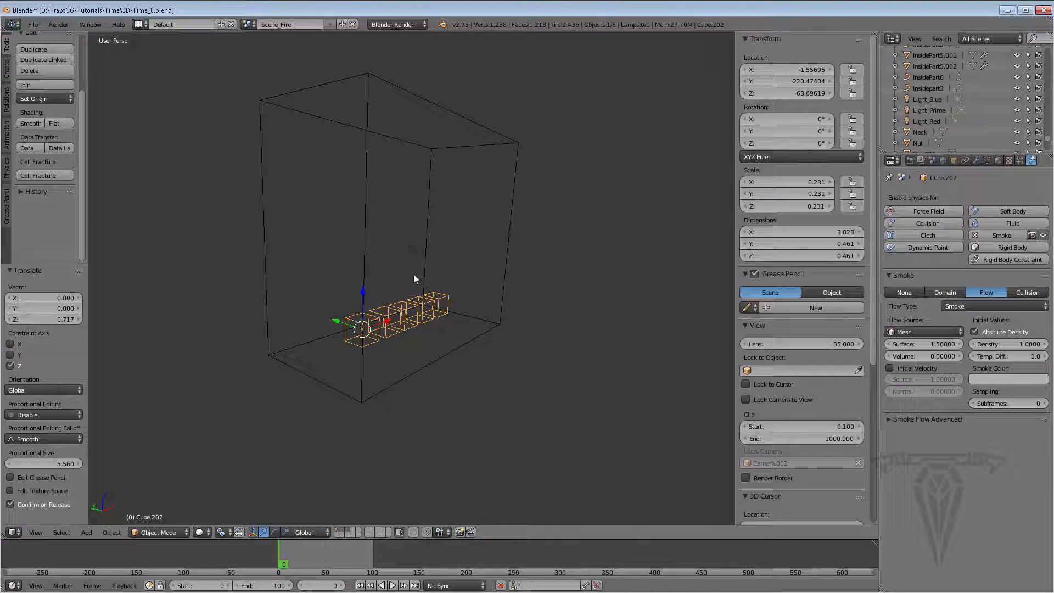
middle_click_drag(468, 295, 360, 213)
right_click(497, 190)
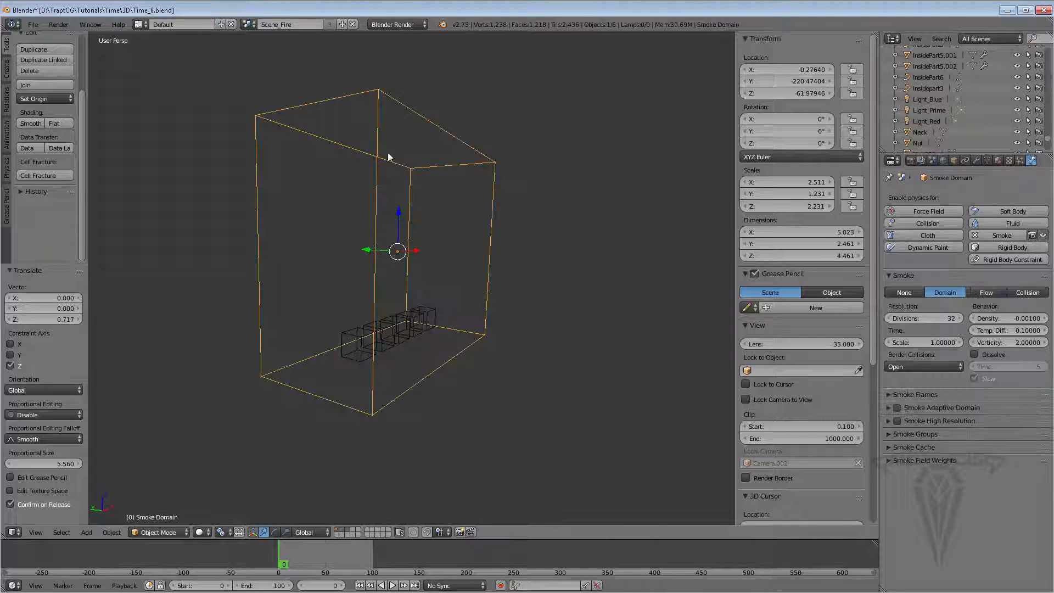
left_click(998, 160)
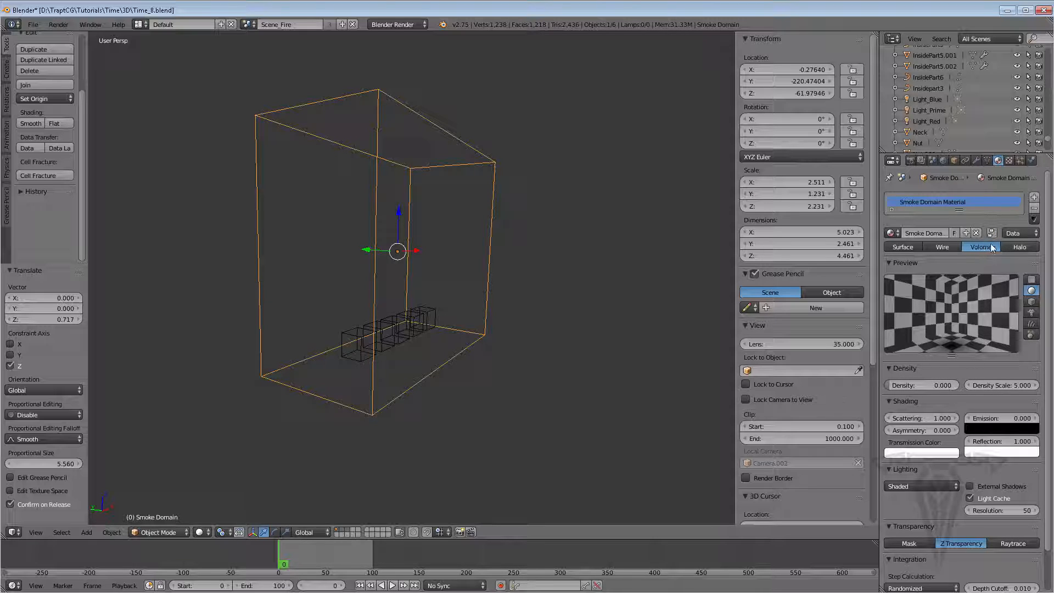
left_click(1009, 160)
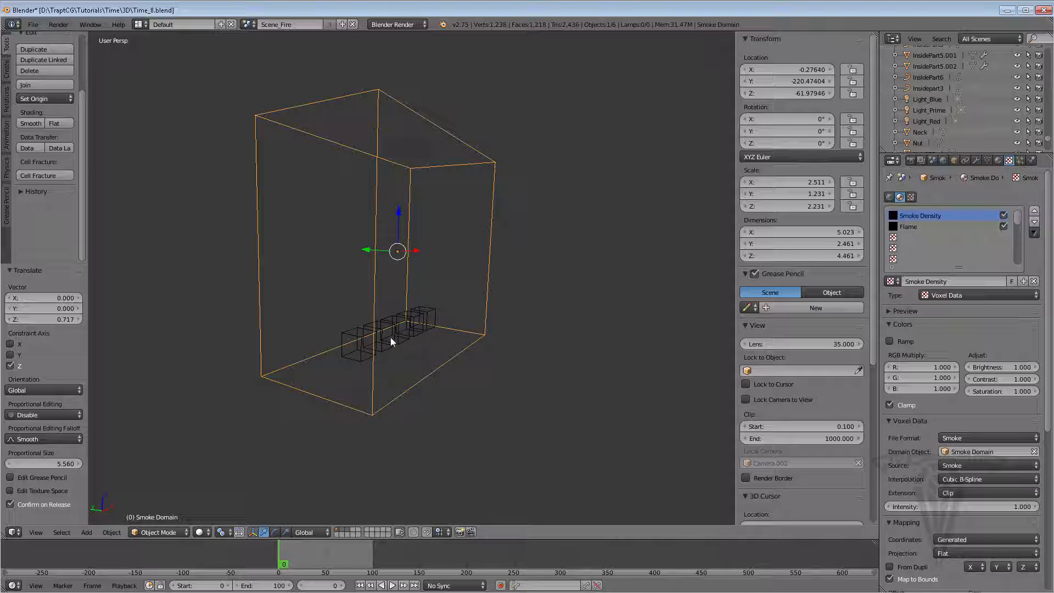
middle_click_drag(413, 305, 391, 318)
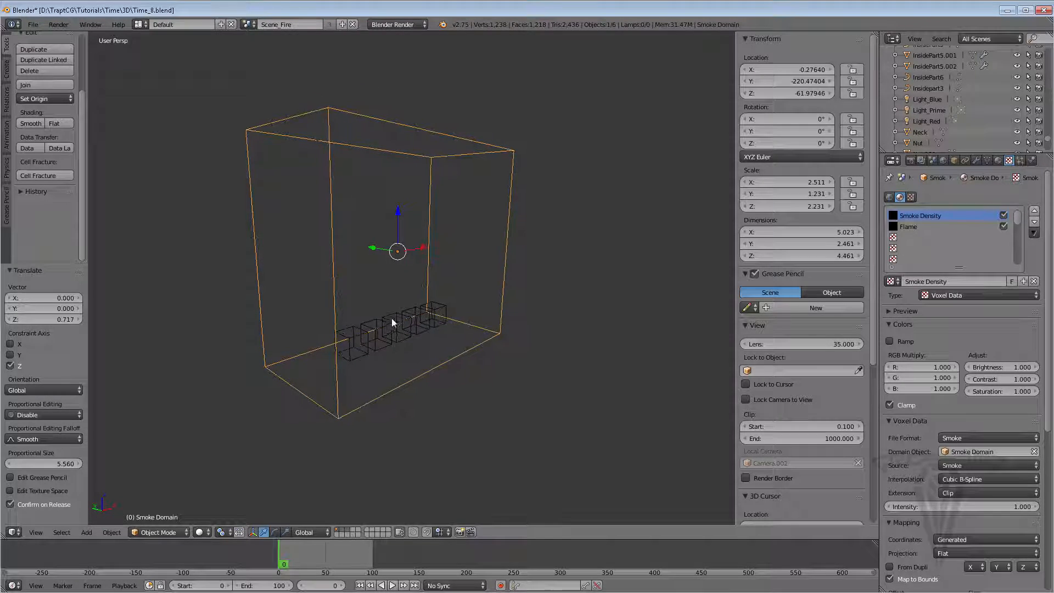
scroll(391, 318, "up", 3)
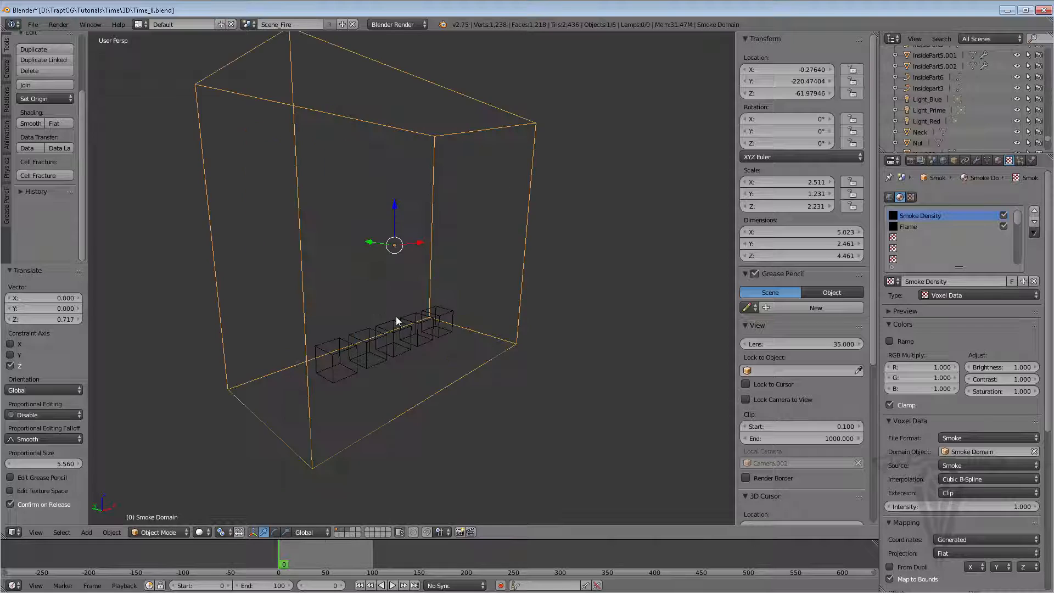
left_click(918, 227)
left_click(921, 216)
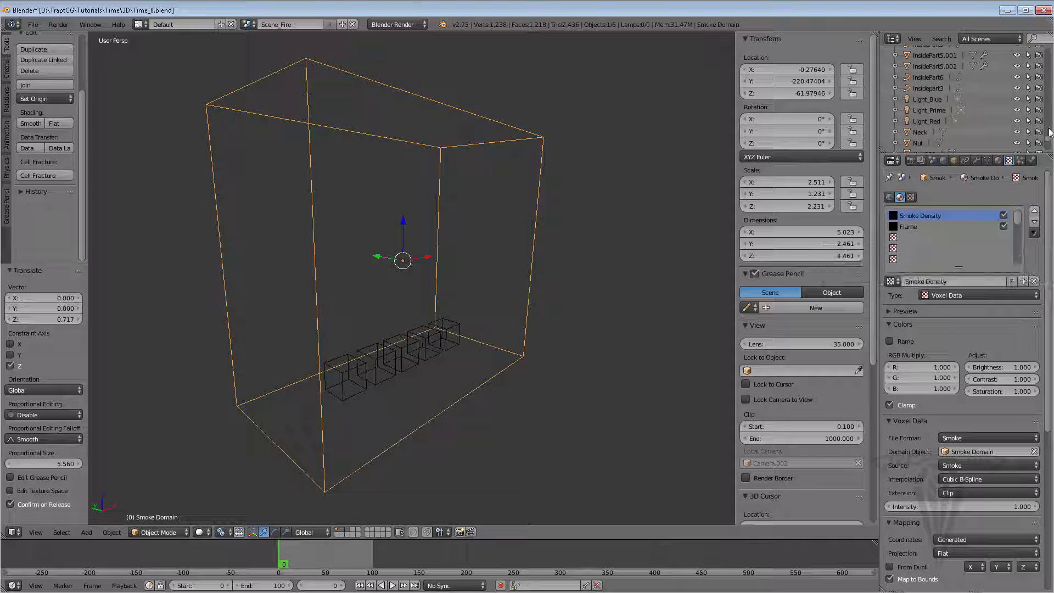
Select the emitter cubes and set their smoke flow type to Fire
right_click(405, 338)
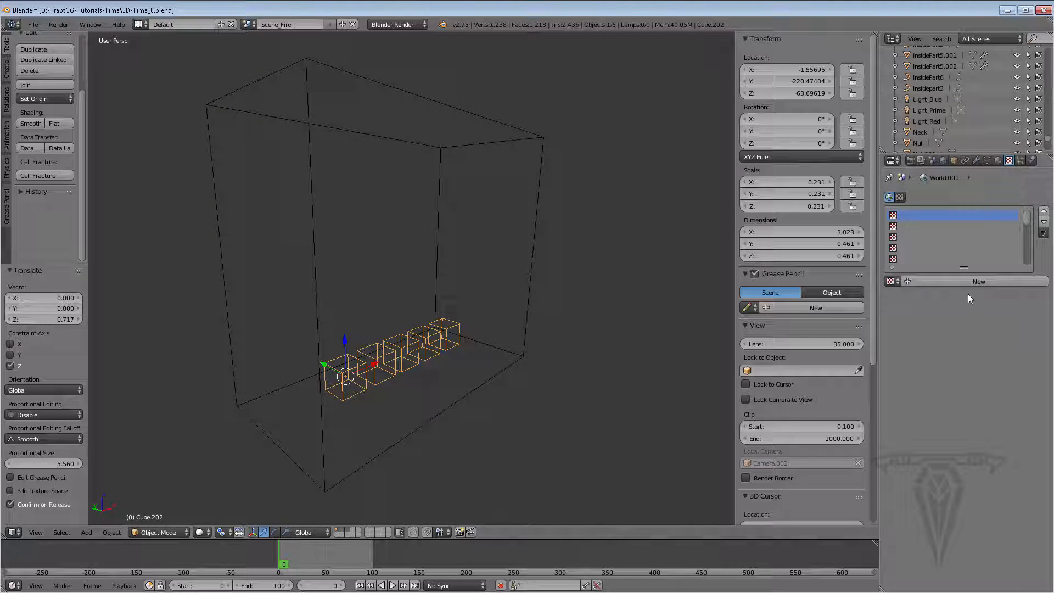
left_click(1031, 160)
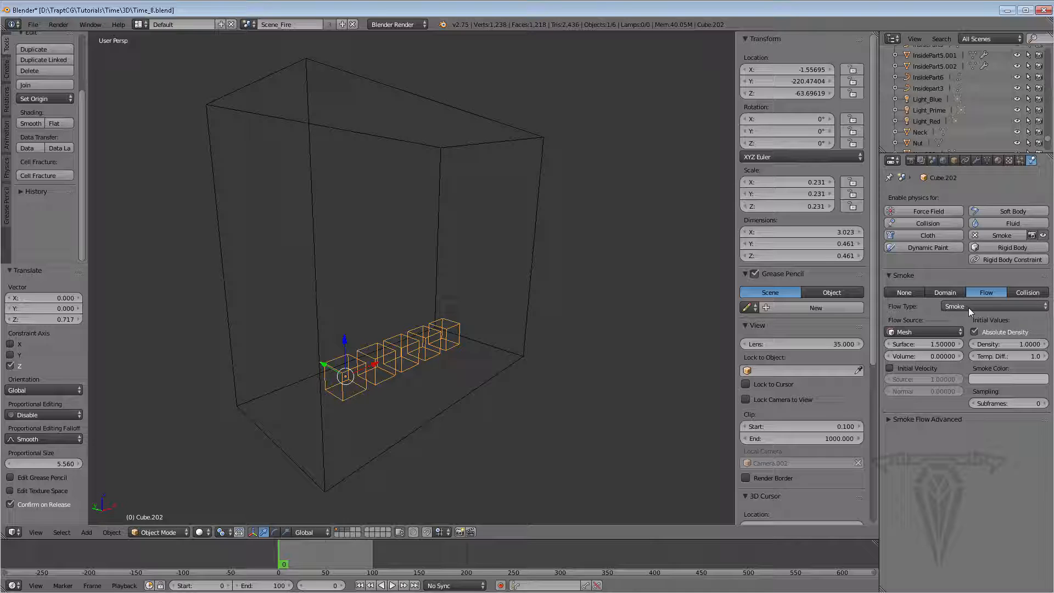
left_click(969, 308)
left_click(961, 256)
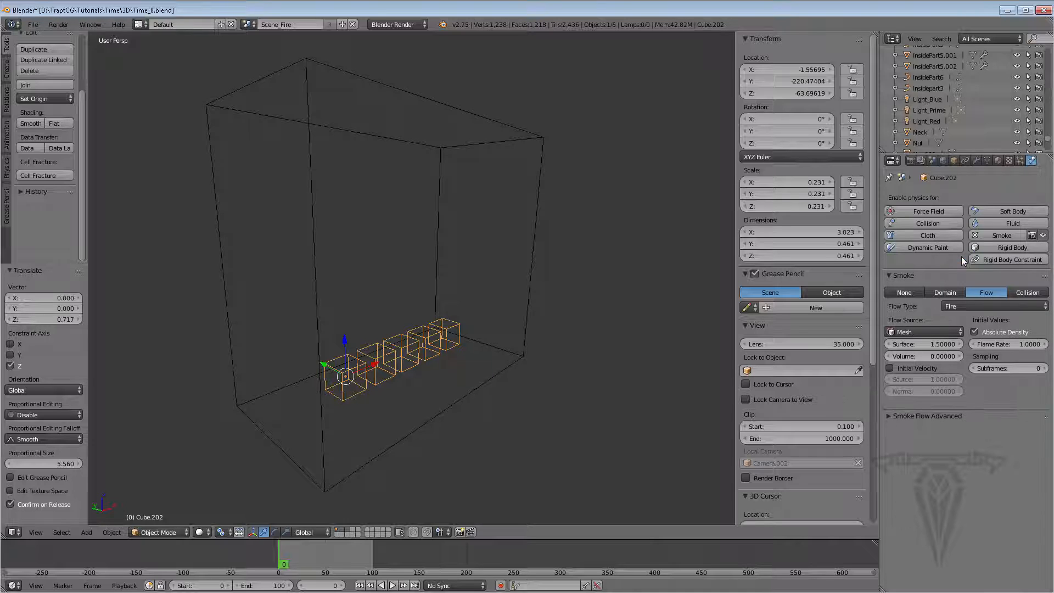
left_click(961, 303)
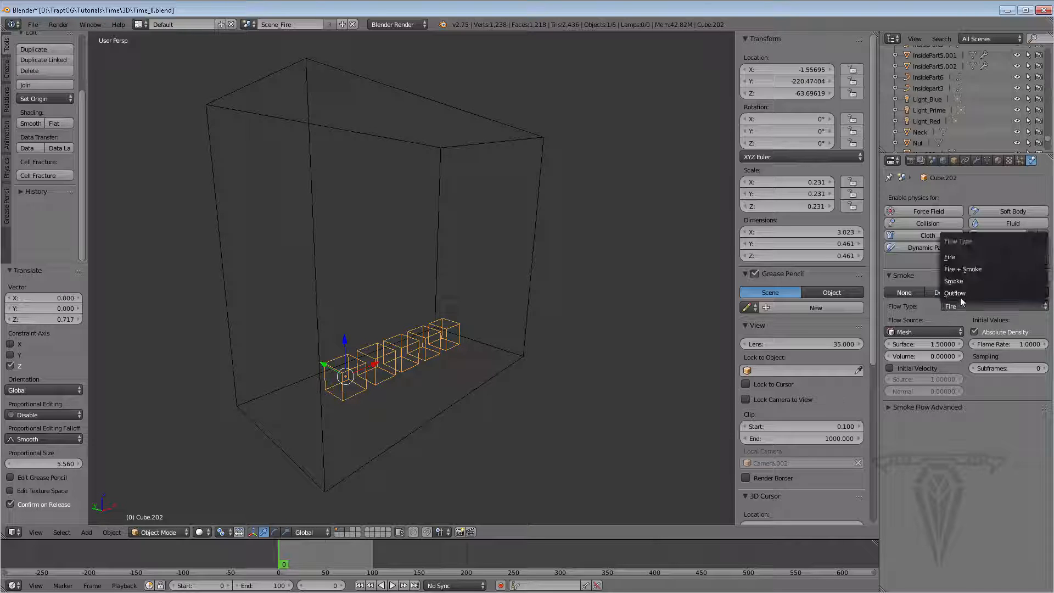
left_click(981, 256)
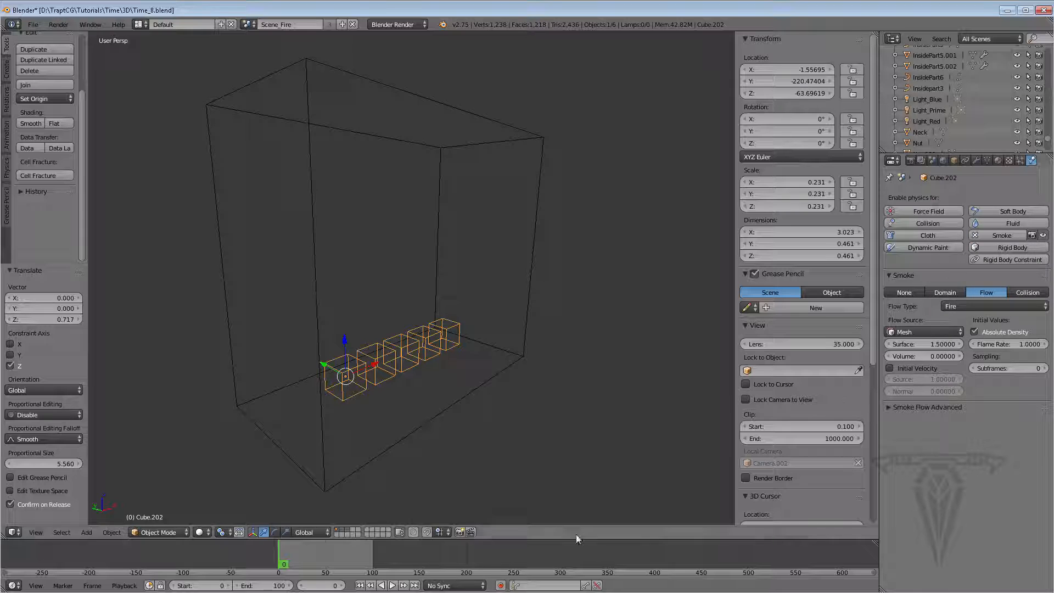
Play the fire simulation and set the flow's Volume to 1
left_click(393, 585)
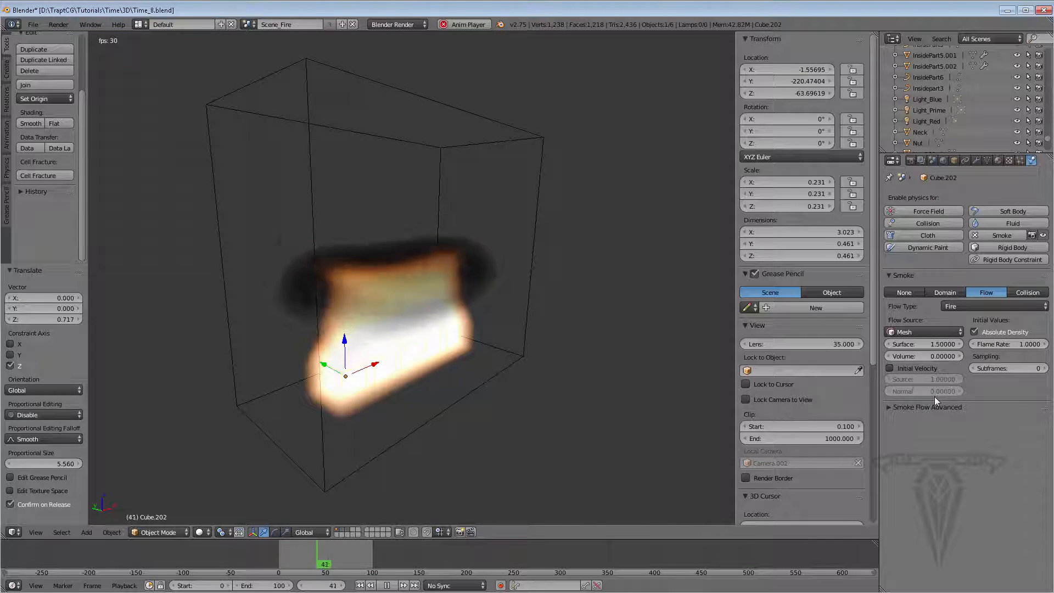
left_click(942, 354)
type("1")
key("Return")
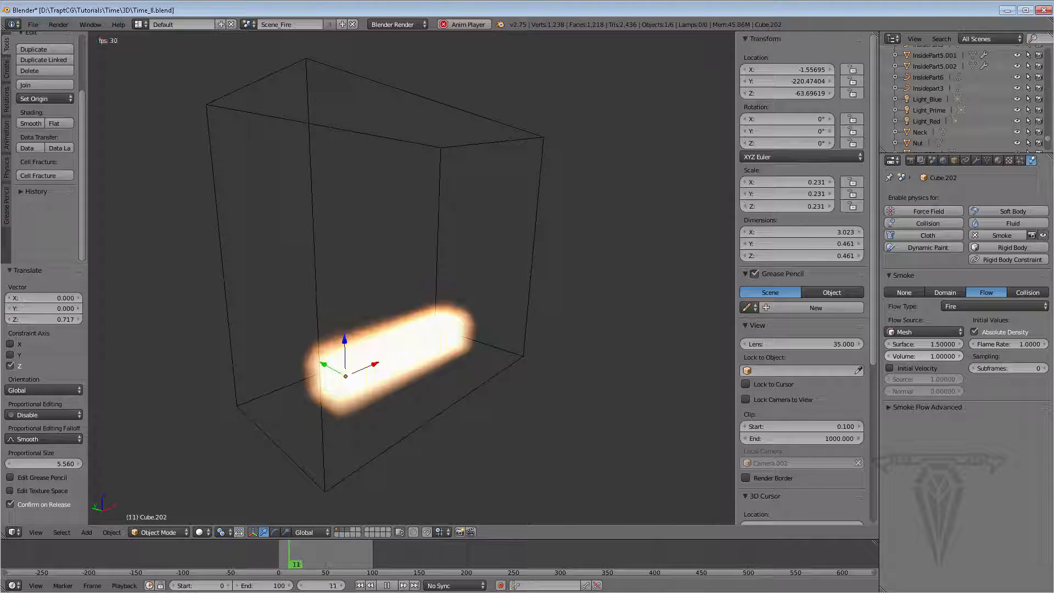
Set the flow's Volume to 0
left_click(943, 356)
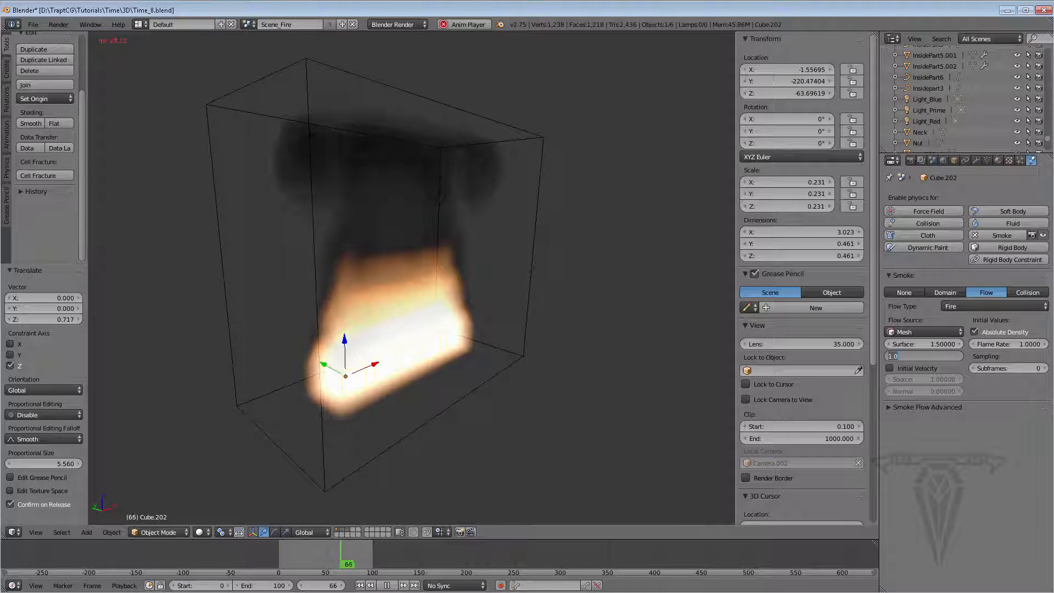
type("0")
key("Return")
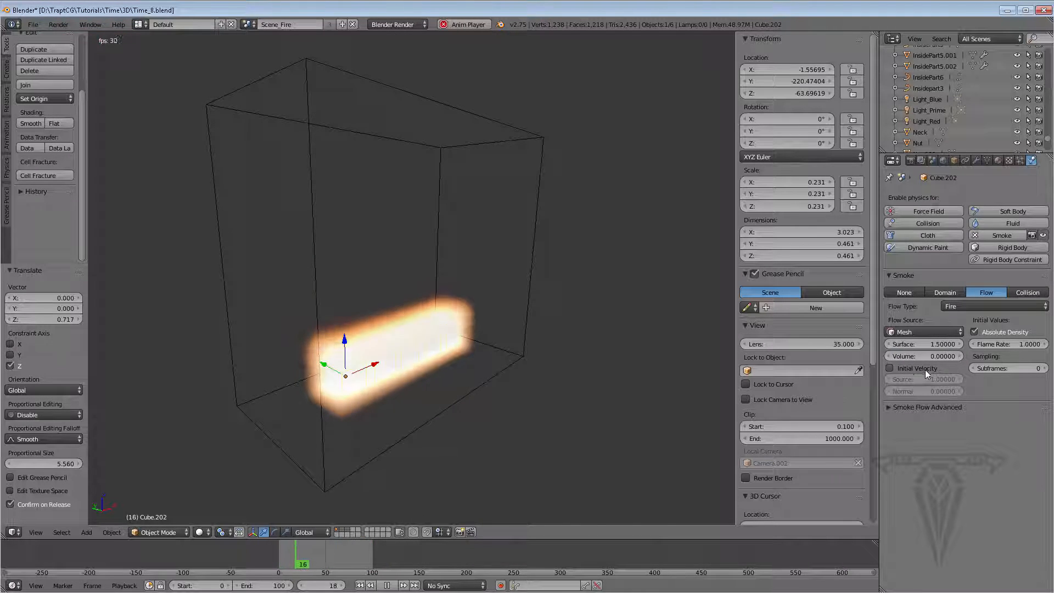
Enable Initial Velocity on the flow and set its Normal value to 1
left_click(889, 367)
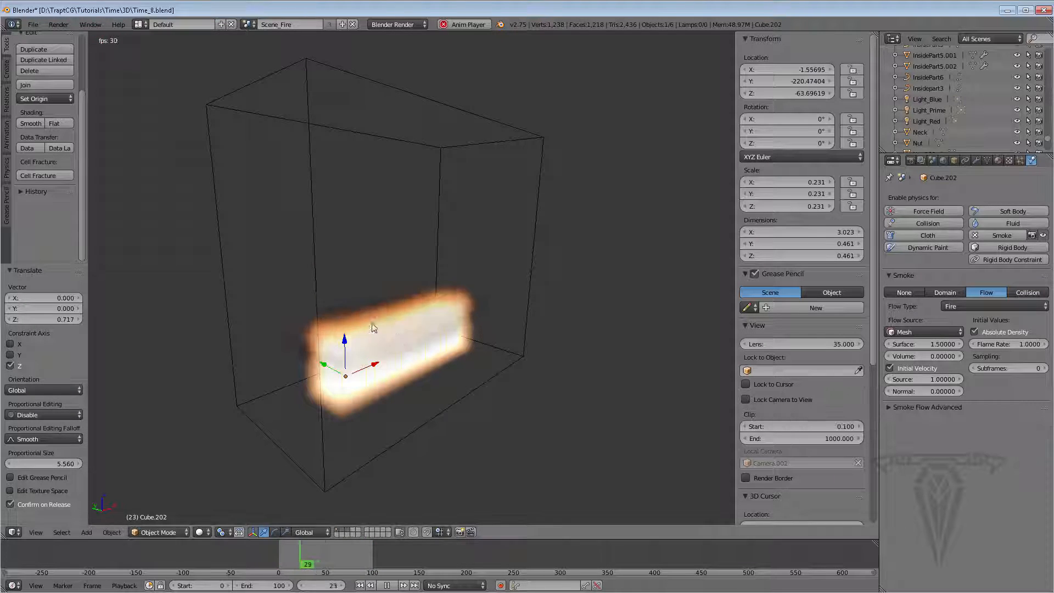
left_click(918, 389)
type("0.0")
key("Return")
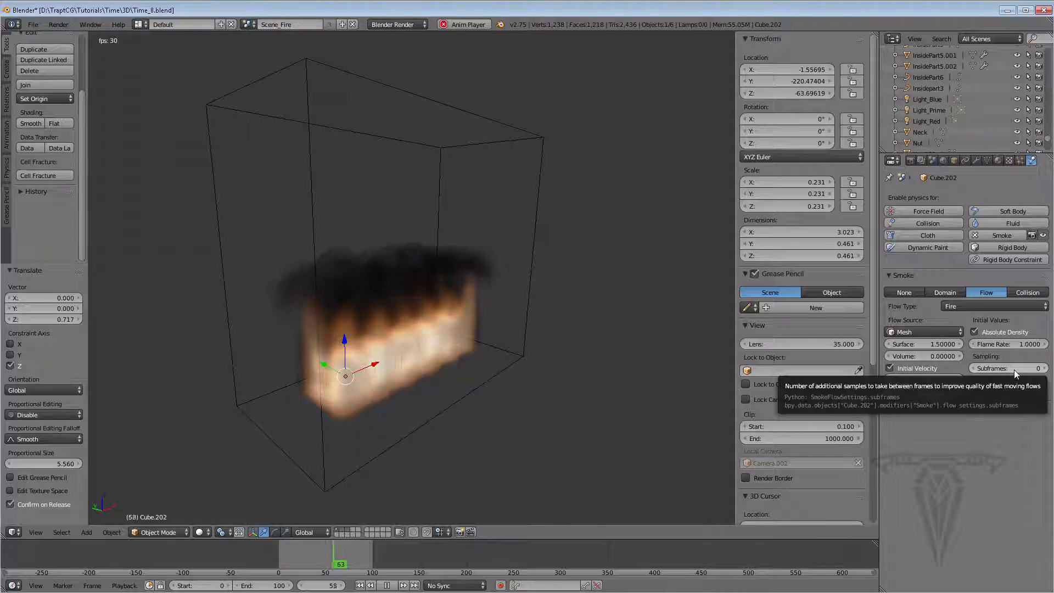
left_click(897, 406)
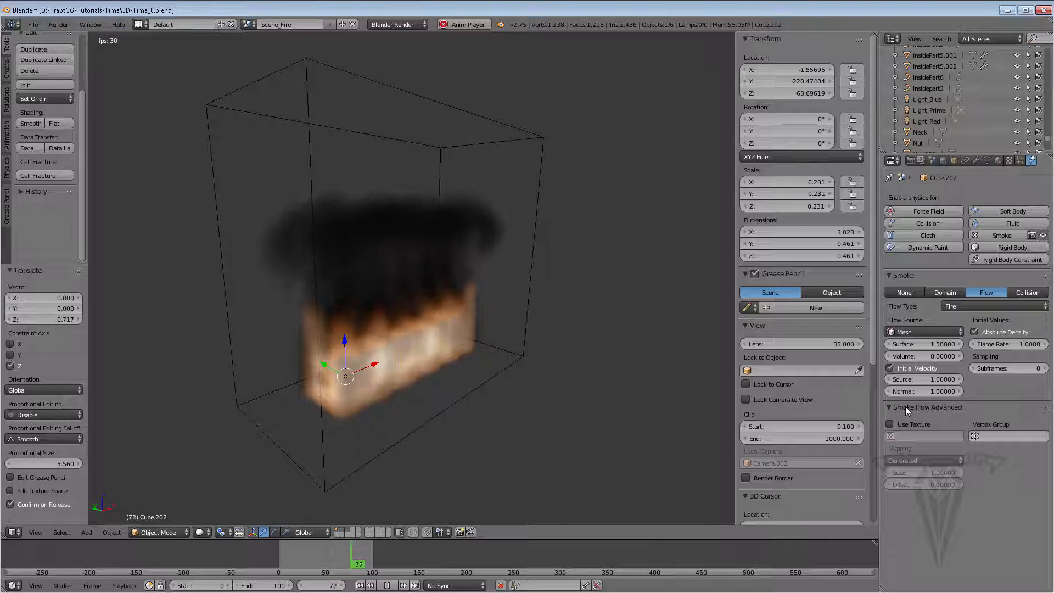
left_click(905, 407)
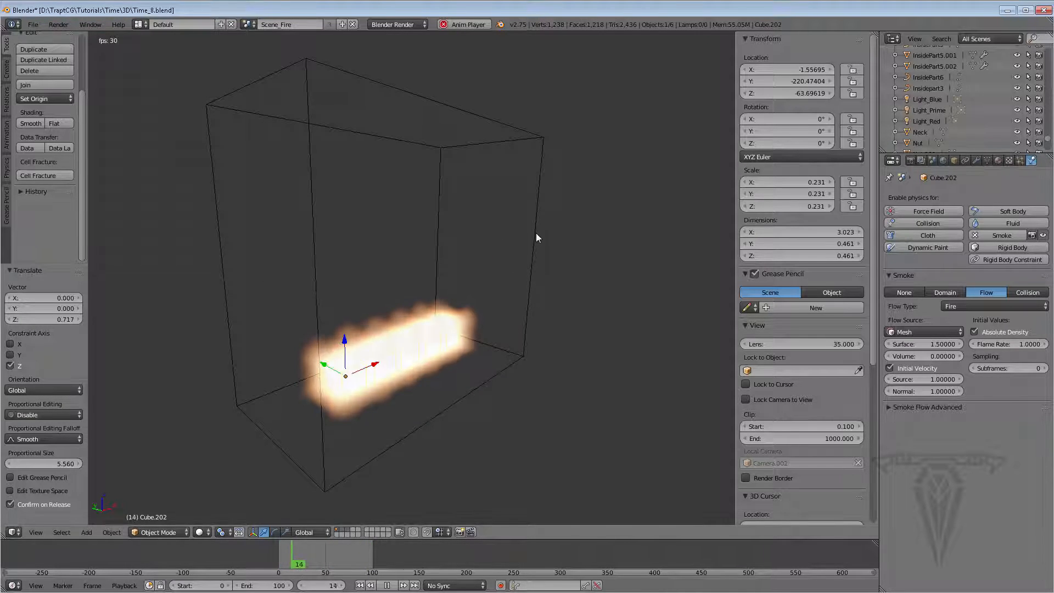
left_click(1009, 161)
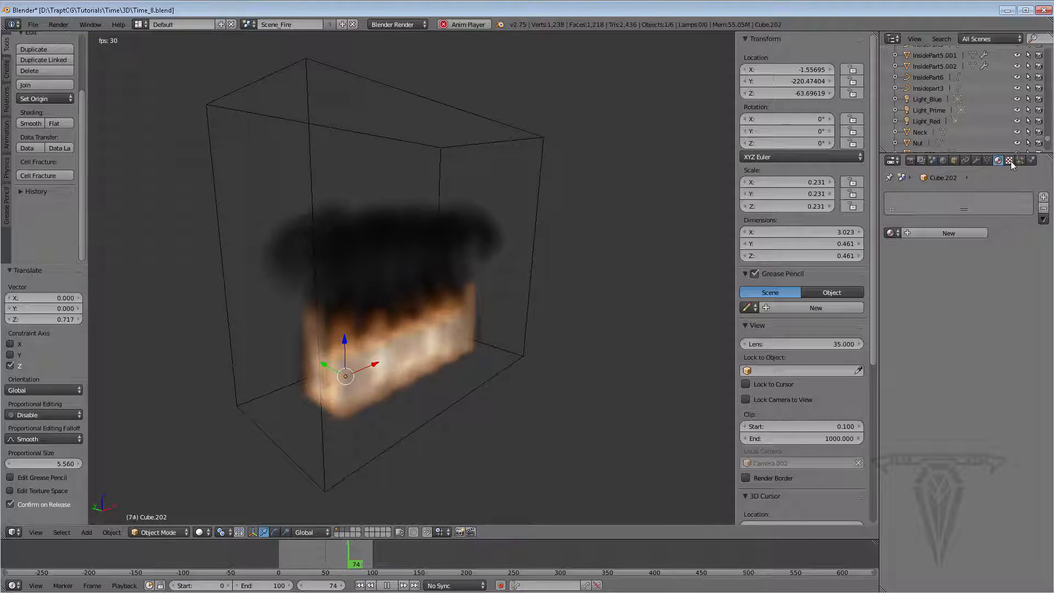
left_click(1032, 160)
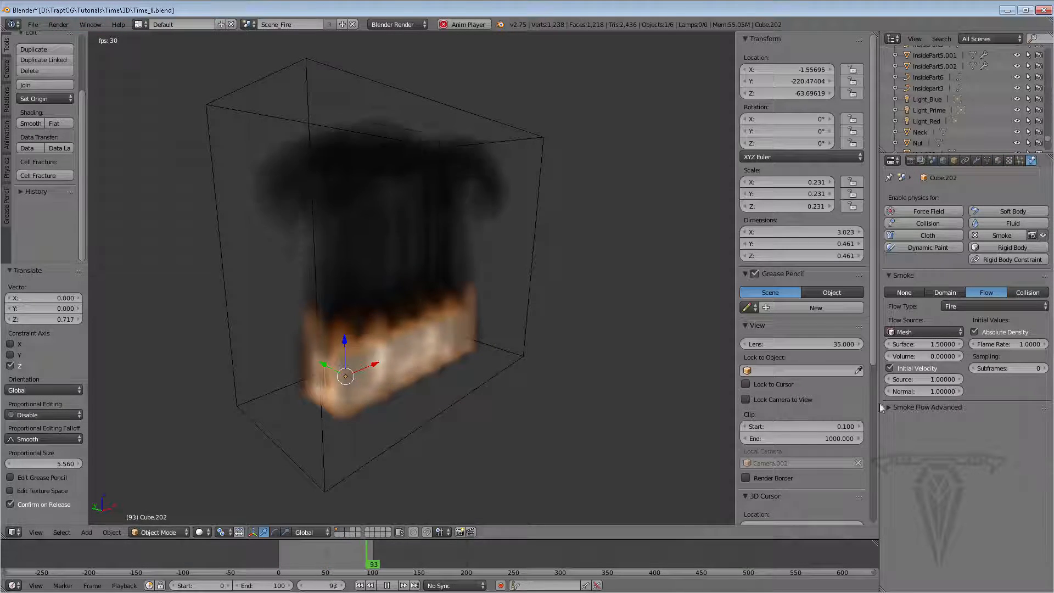
Select the smoke domain and set its resolution divisions to 64
right_click(530, 208)
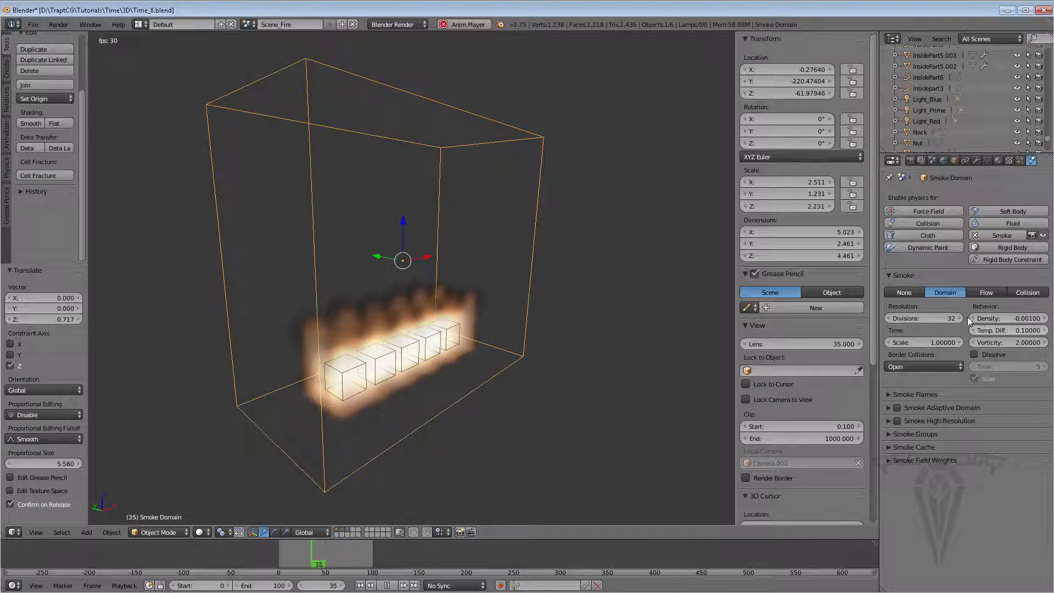
left_click(928, 318)
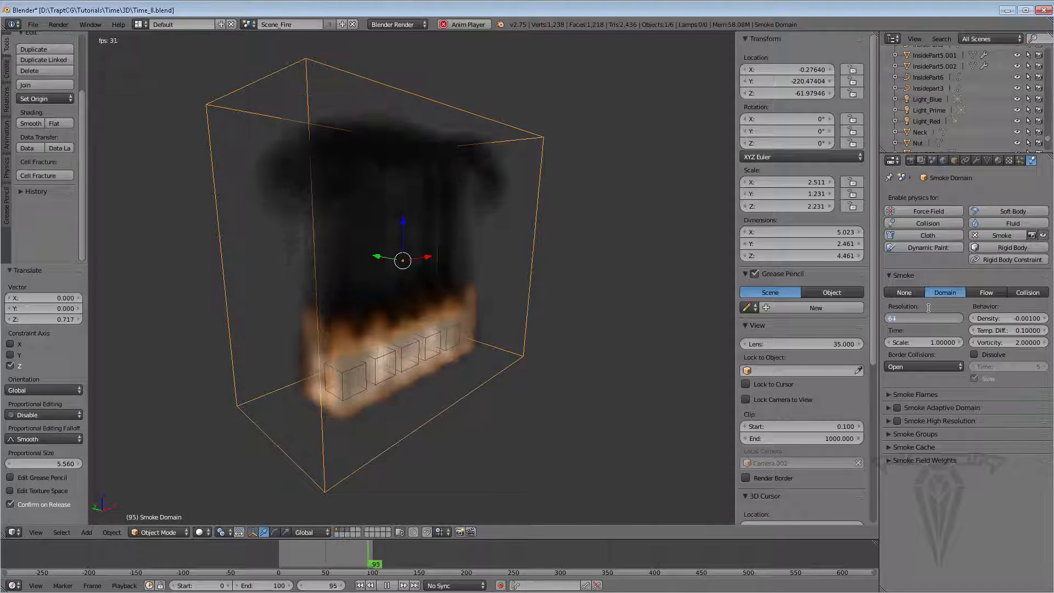
type("64")
key("Return")
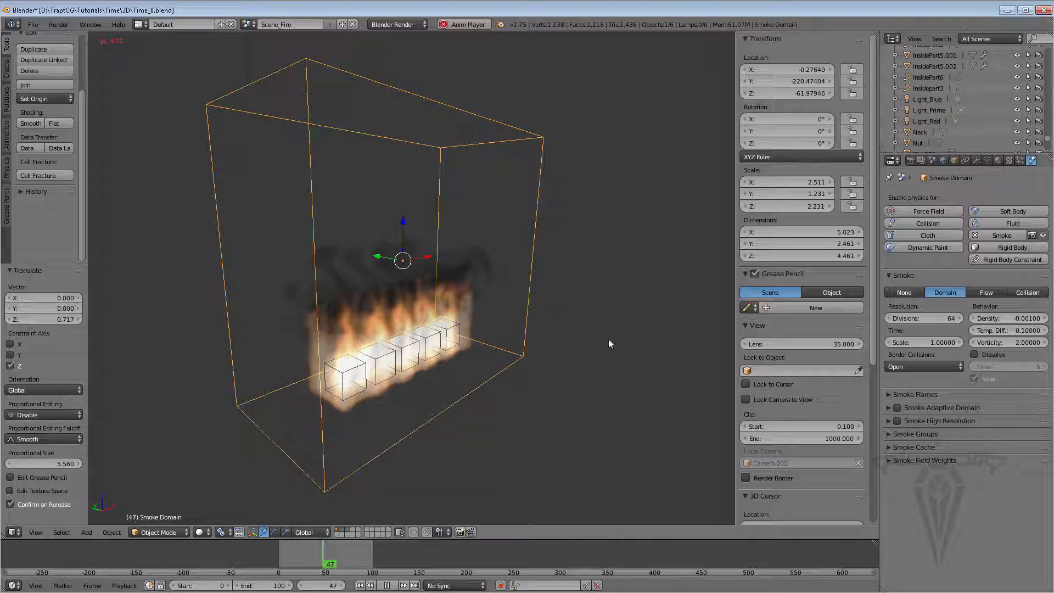
Set the domain's resolution divisions to 32
left_click(933, 318)
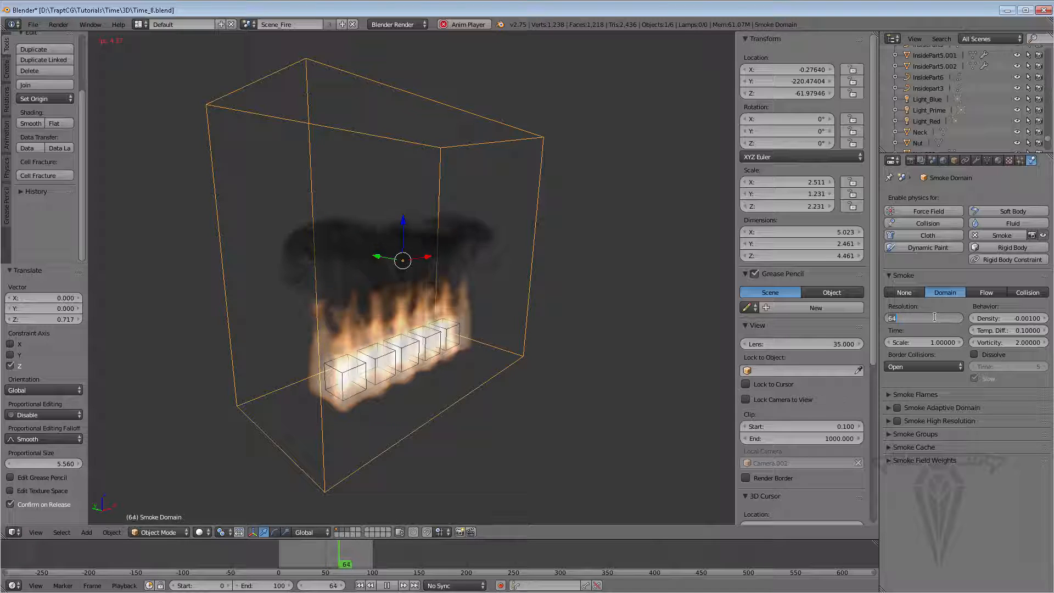
type("32")
key("Return")
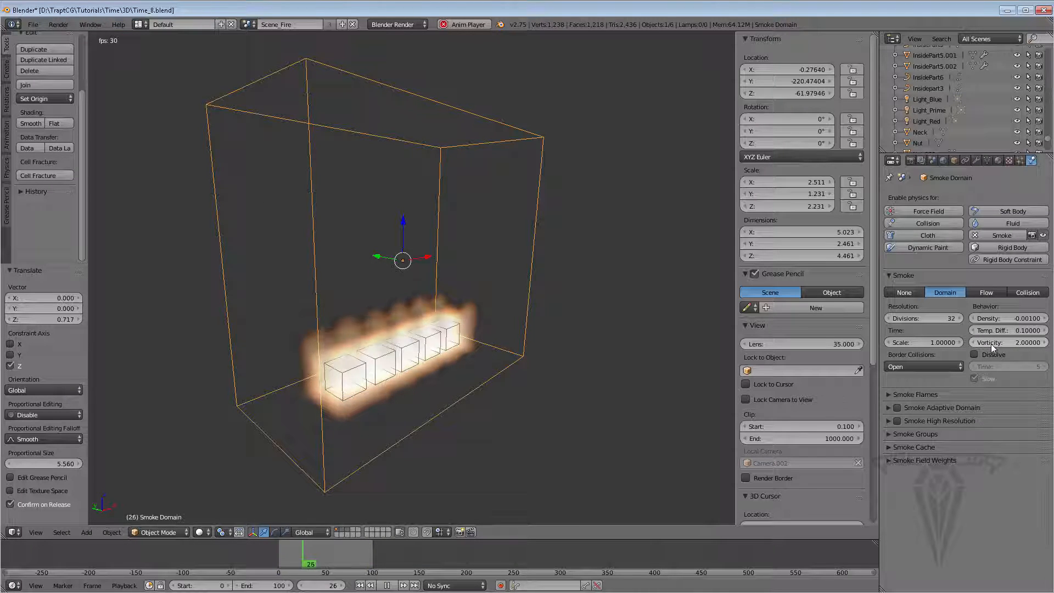
Set the domain's vorticity to 4
left_click(1009, 342)
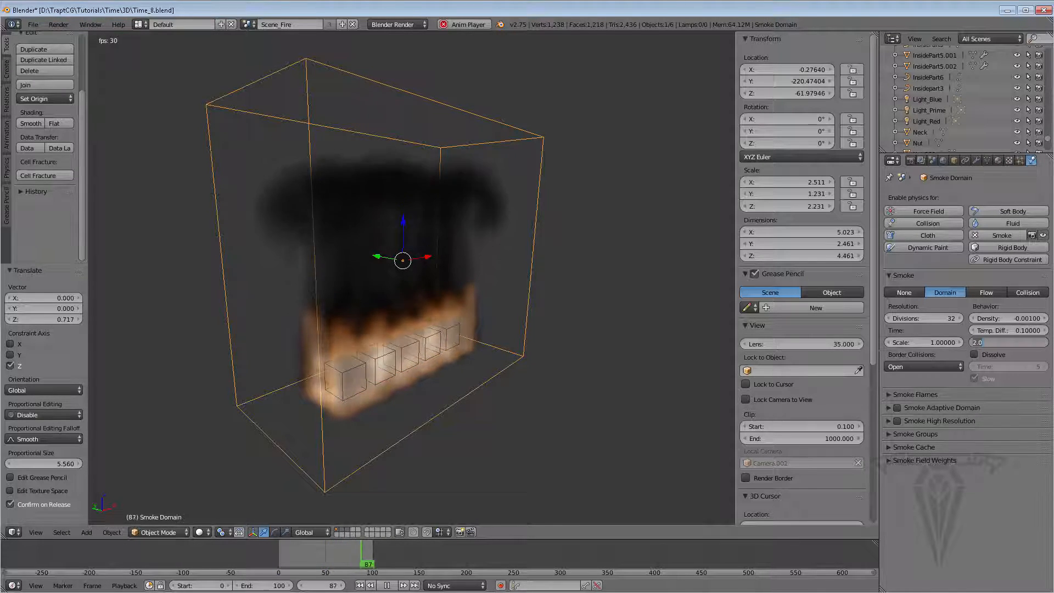
type("4")
key("Return")
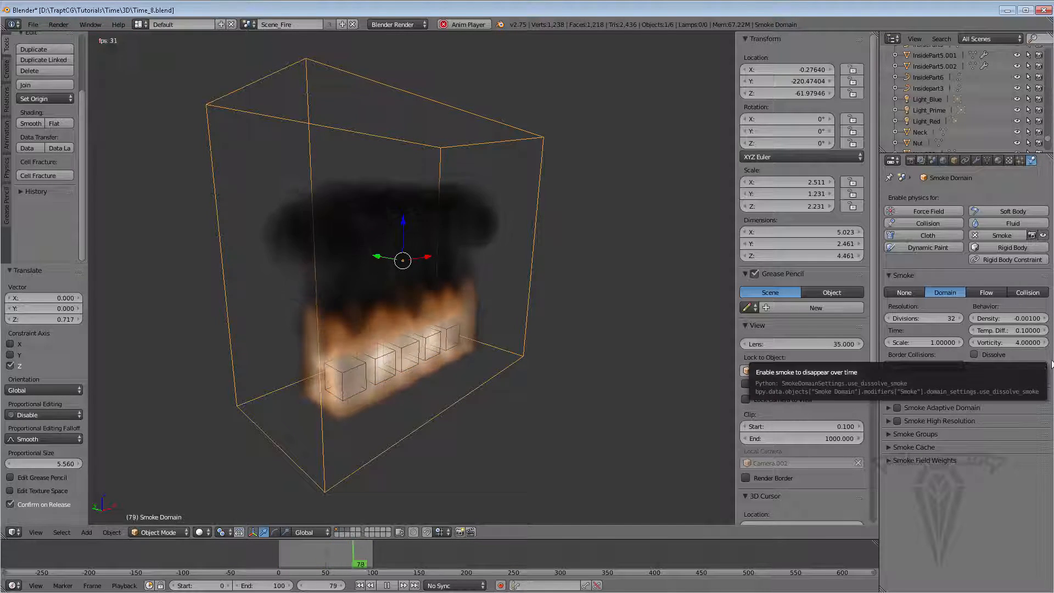
Expand the Smoke Flames settings of the domain and set the flame reaction speed to 1
left_click(1013, 342)
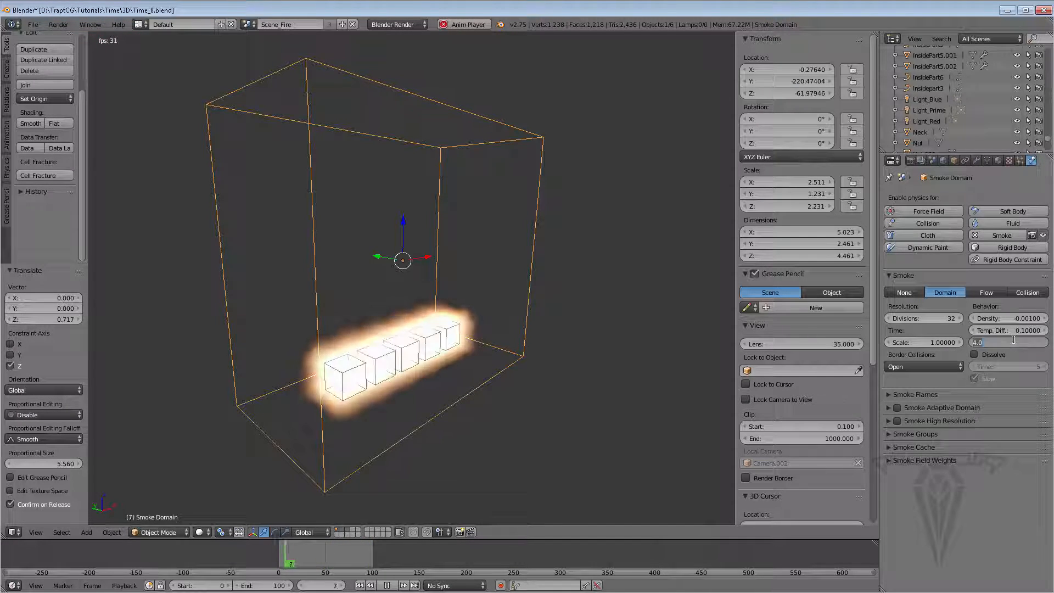
key("Return")
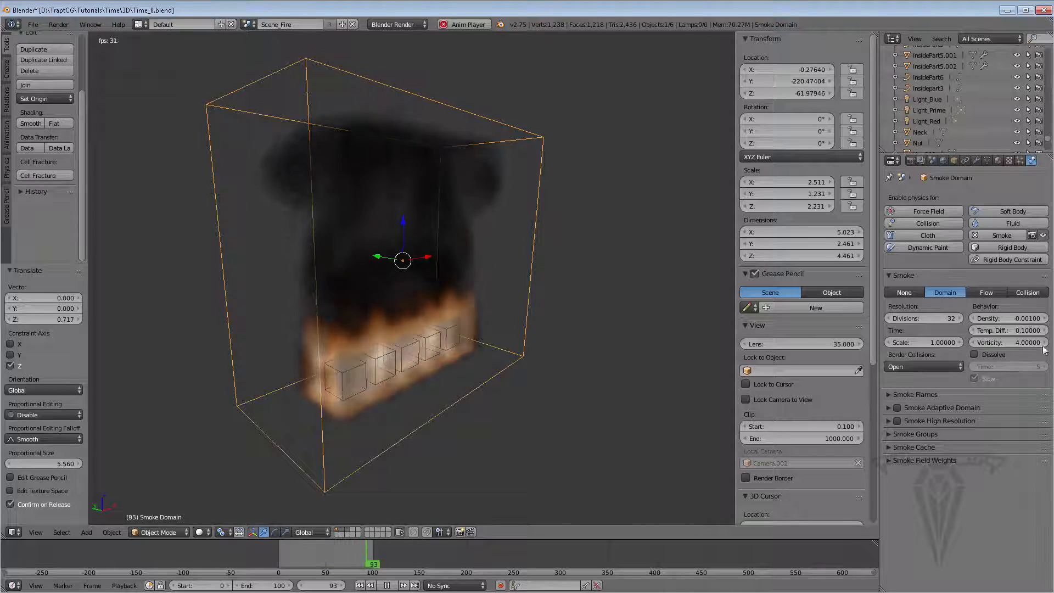
left_click(909, 394)
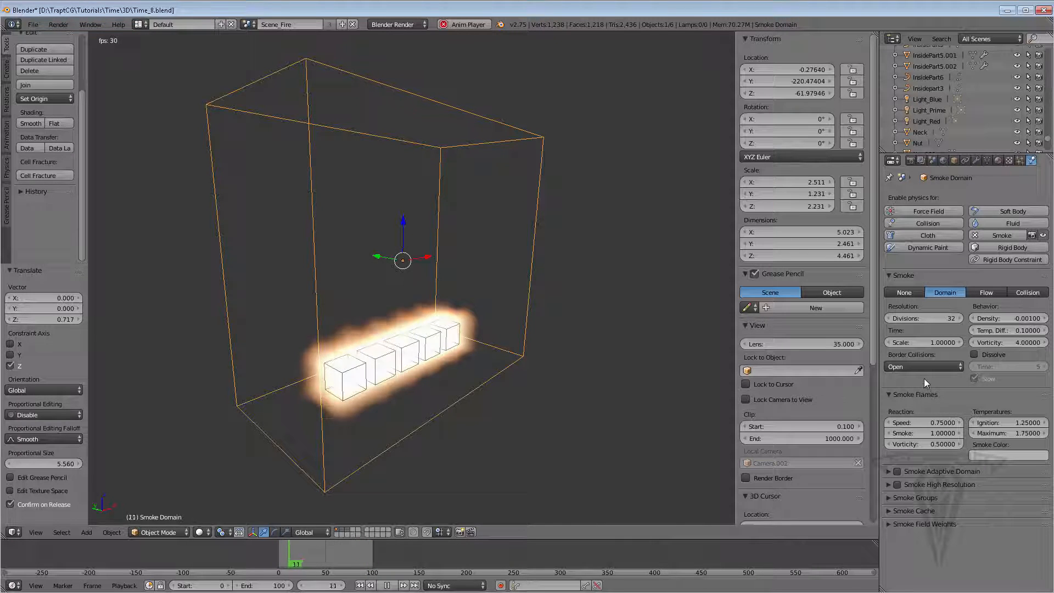
left_click(933, 423)
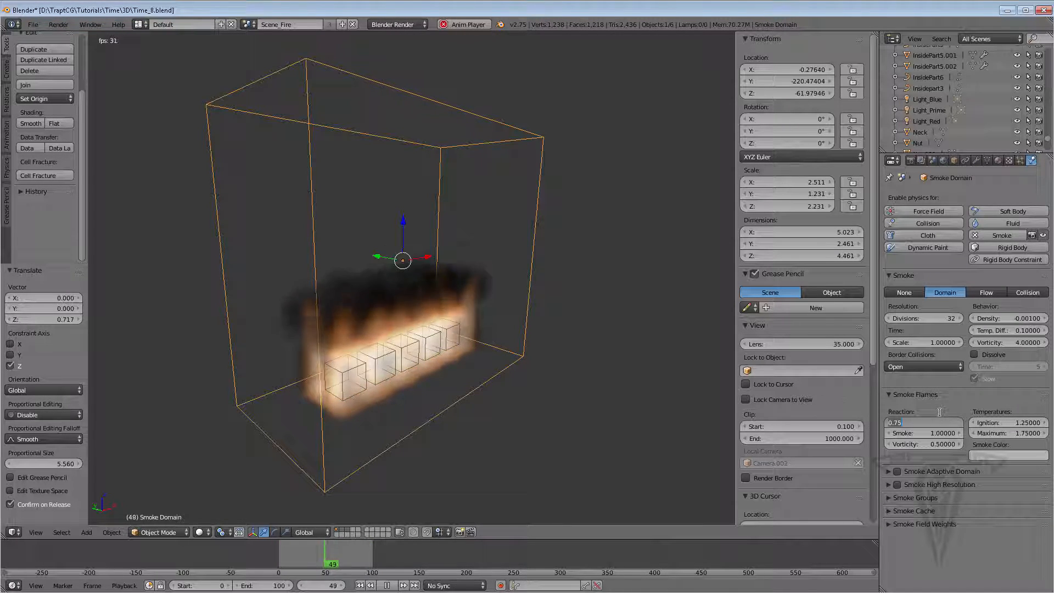
key("Return")
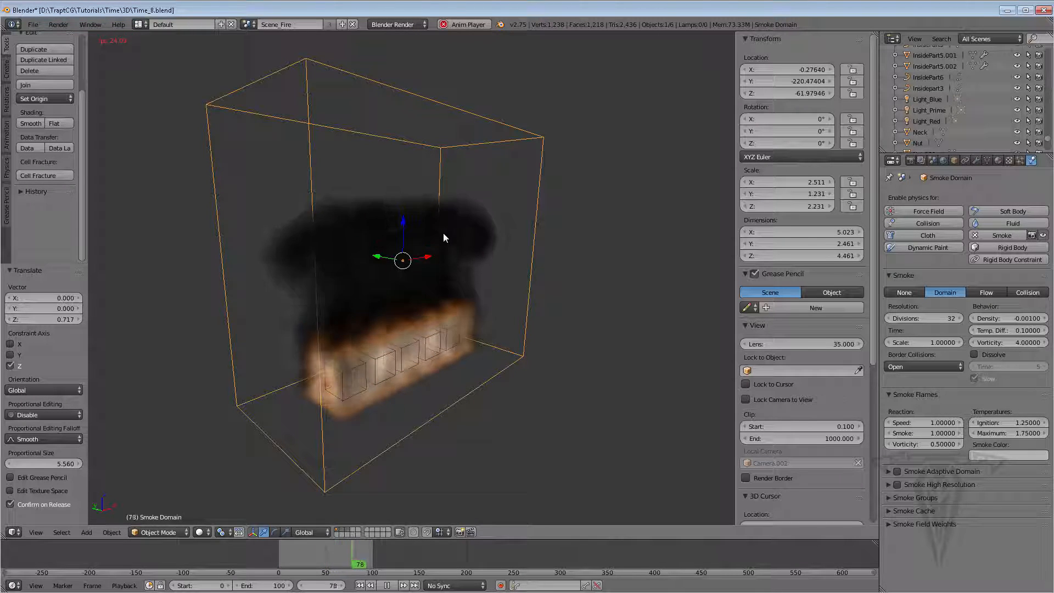
Set the flame reaction speed to 4
left_click(923, 422)
type("4")
key("Return")
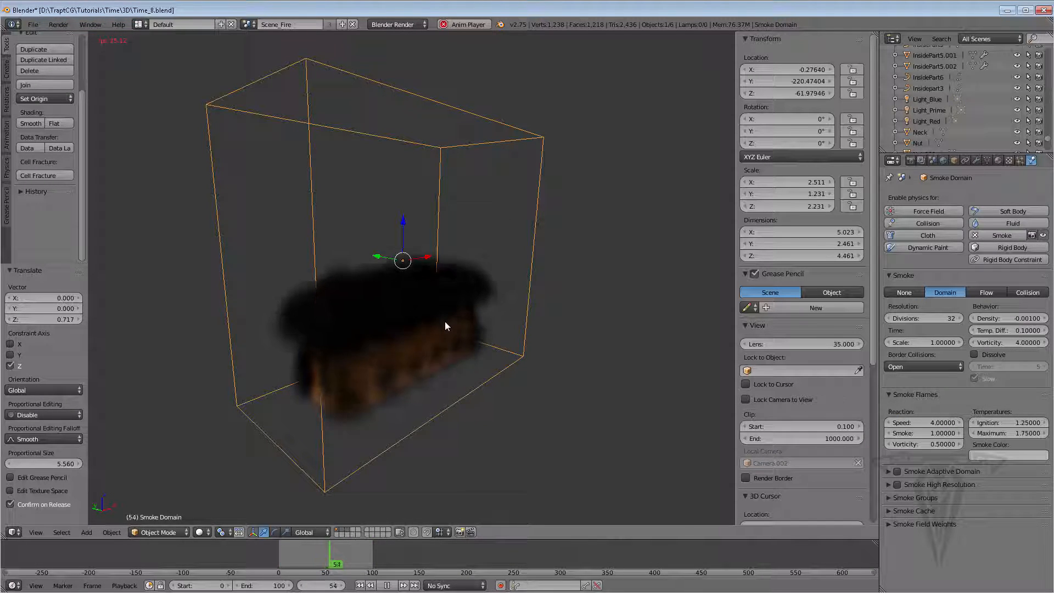
Set the flame reaction speed to 0.05
double_click(923, 423)
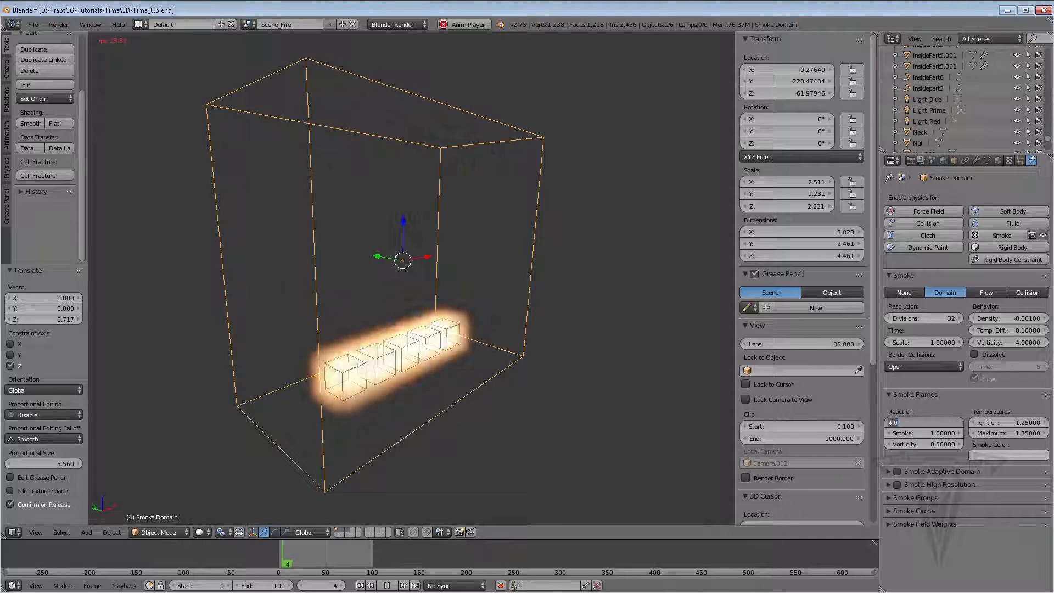
key("BackSpace")
type(".05")
key("Return")
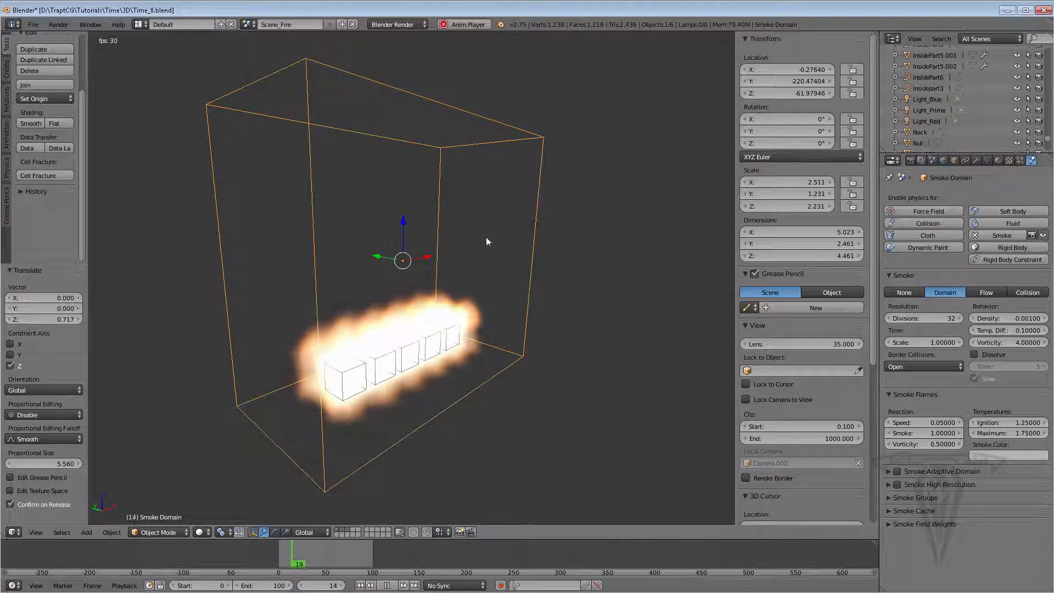
Set the flame reaction speed to 0.5 and the flame smoke amount to 0
left_click(934, 423)
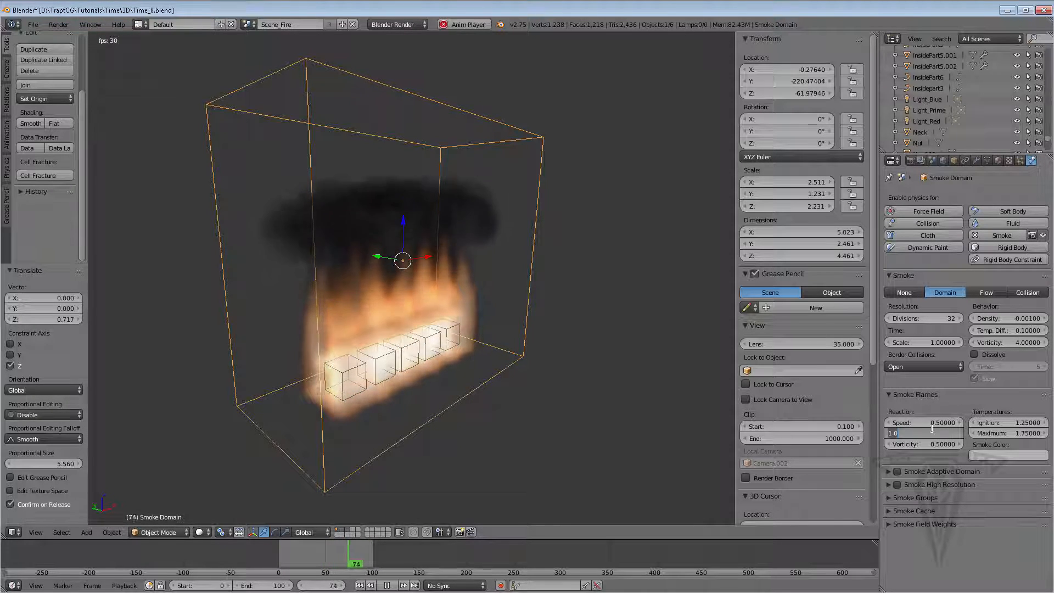
key("Return")
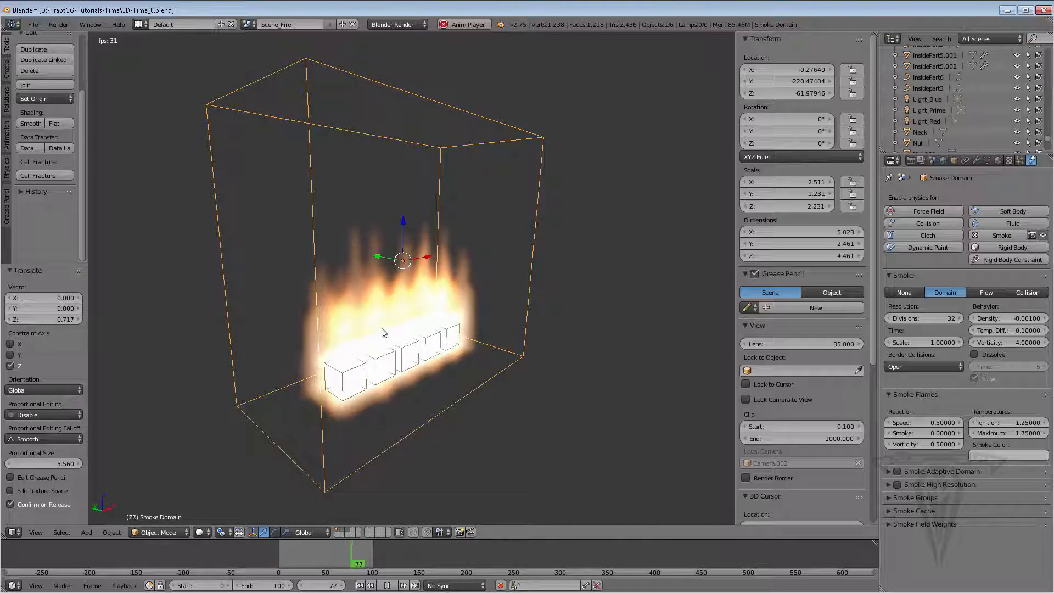
Set the flame vorticity to 0.8
left_click(922, 445)
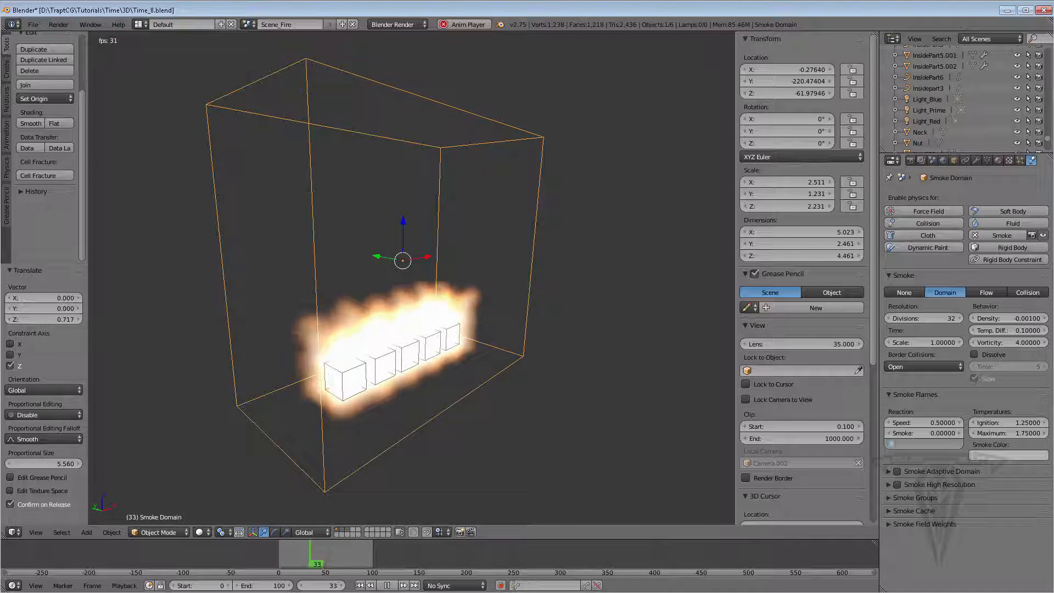
type("0.8")
key("Return")
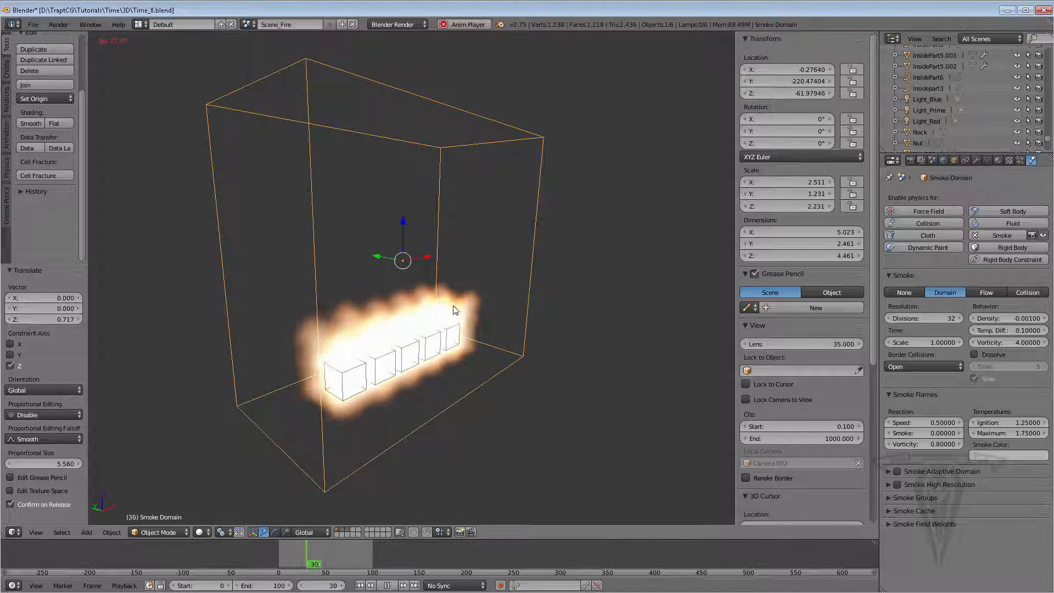
Set the flame vorticity to 2
left_click(934, 444)
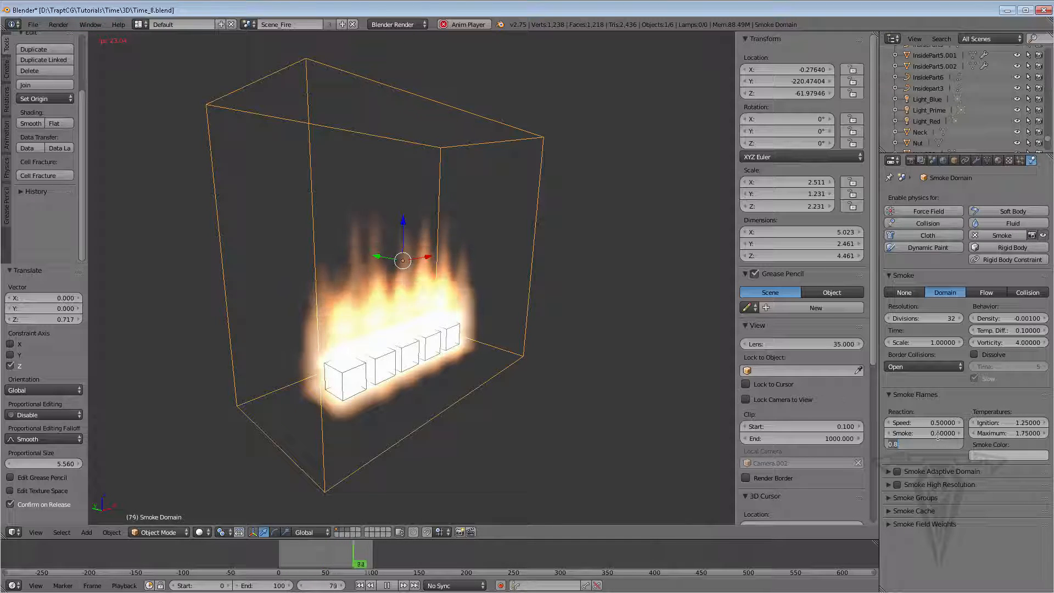
type("2")
key("Return")
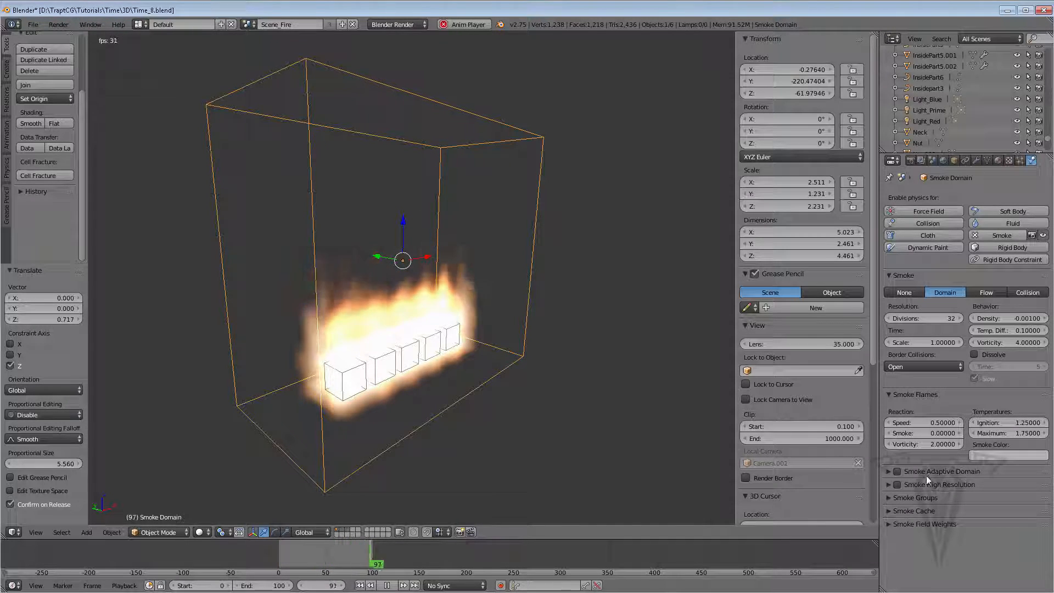
Enable Smoke Adaptive Domain on the smoke domain
left_click(889, 471)
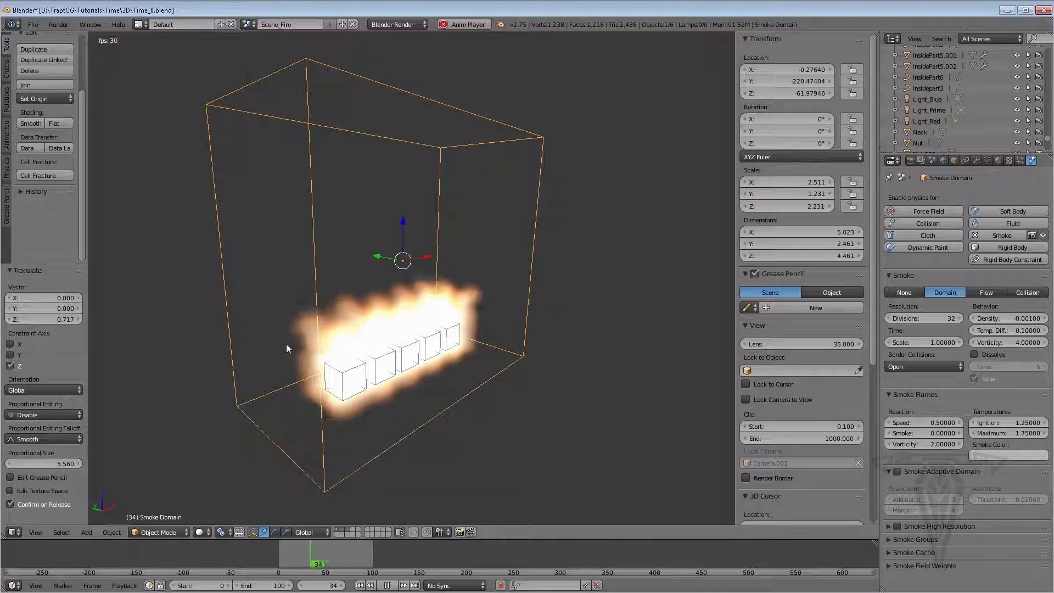
left_click(897, 472)
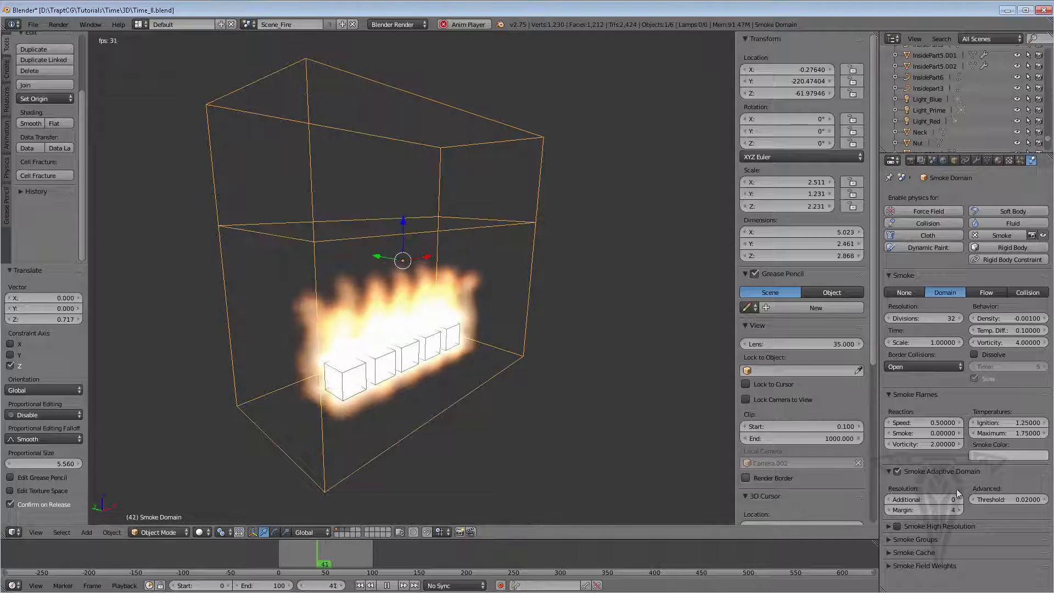
left_click(888, 471)
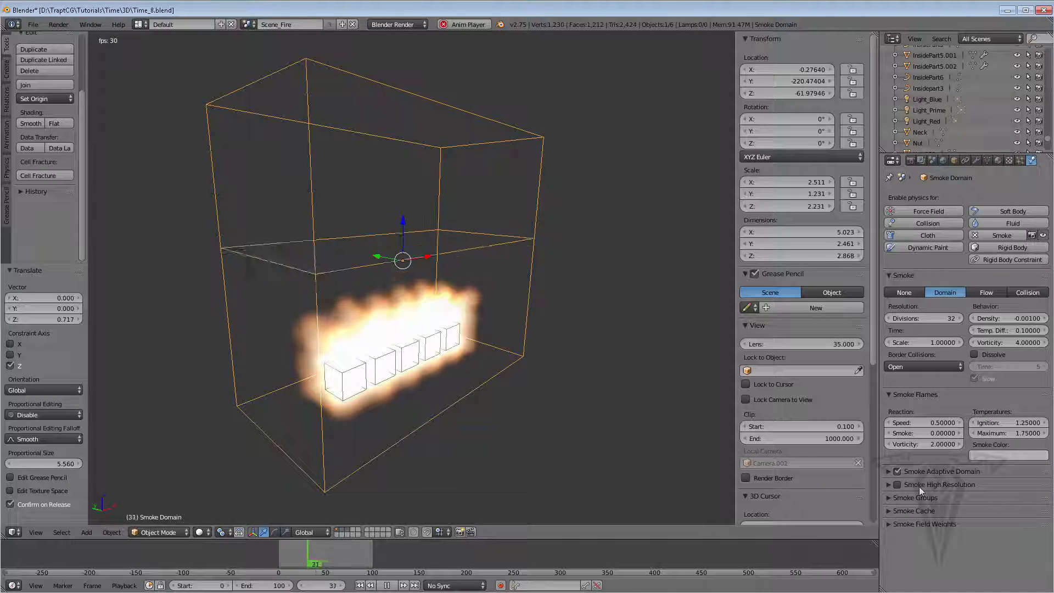
Enable Smoke High Resolution with the Wavelet noise method
left_click(888, 484)
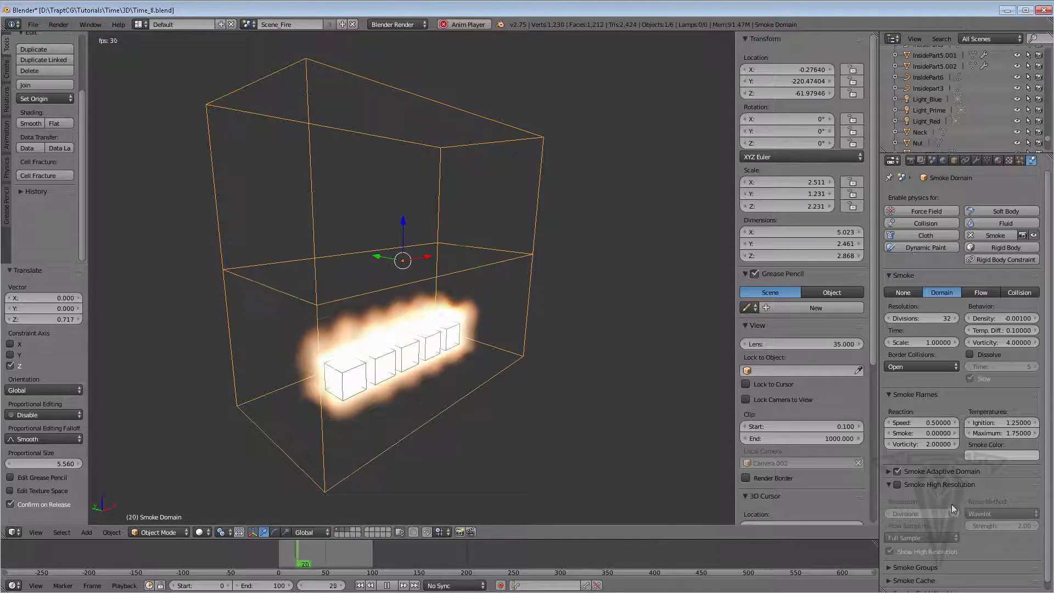
left_click(898, 484)
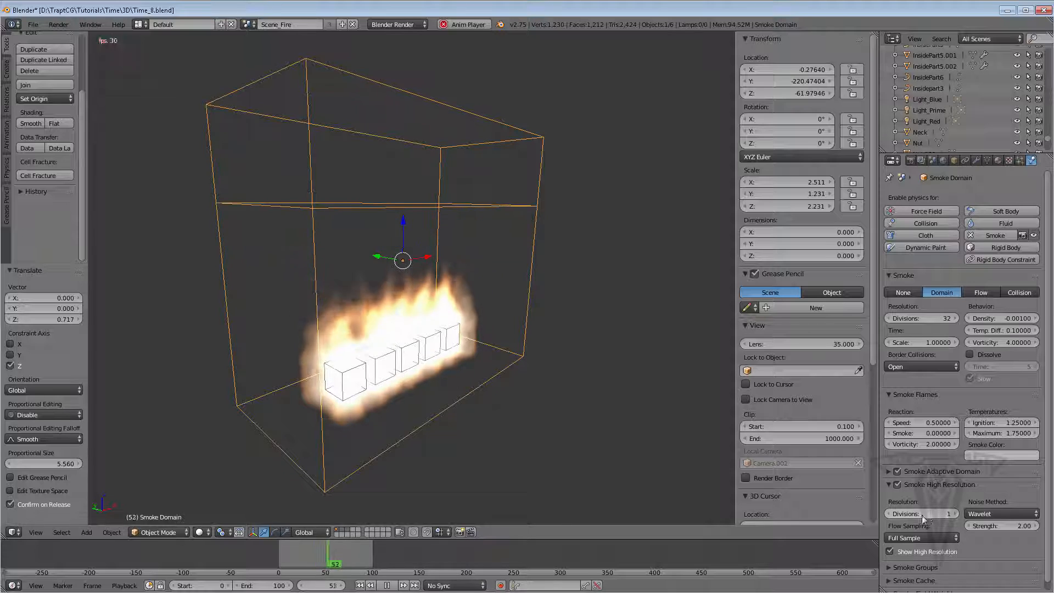
left_click(994, 514)
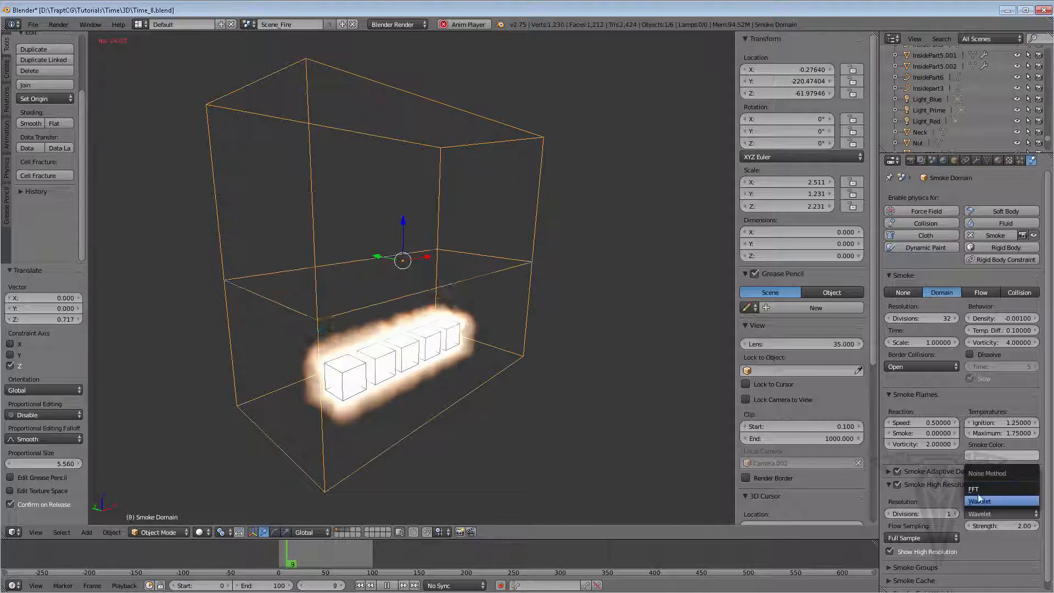
left_click(935, 496)
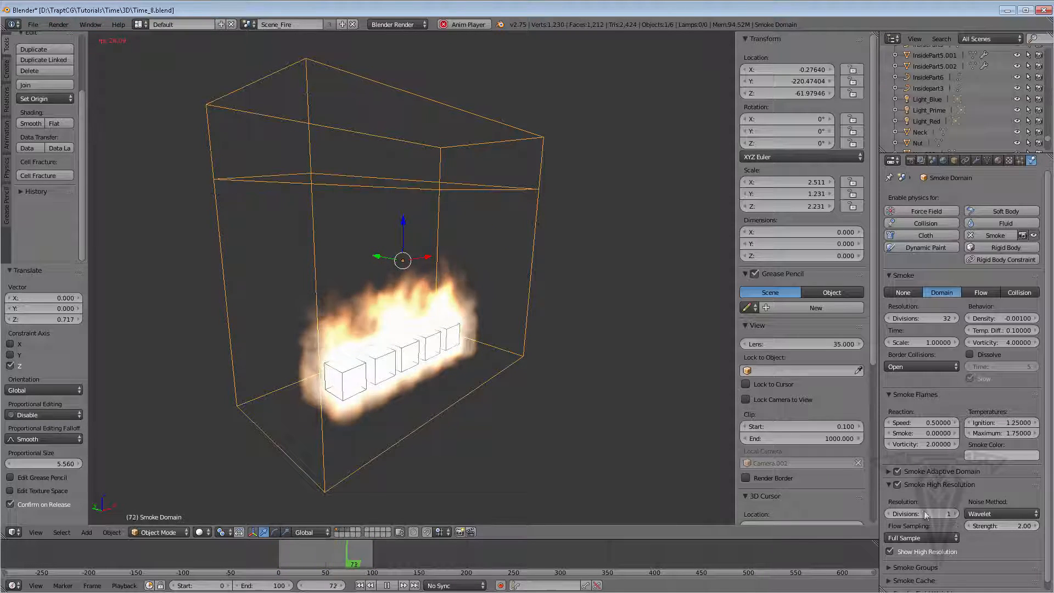
Expand the Smoke Cache settings and disable Smoke High Resolution
left_click(888, 483)
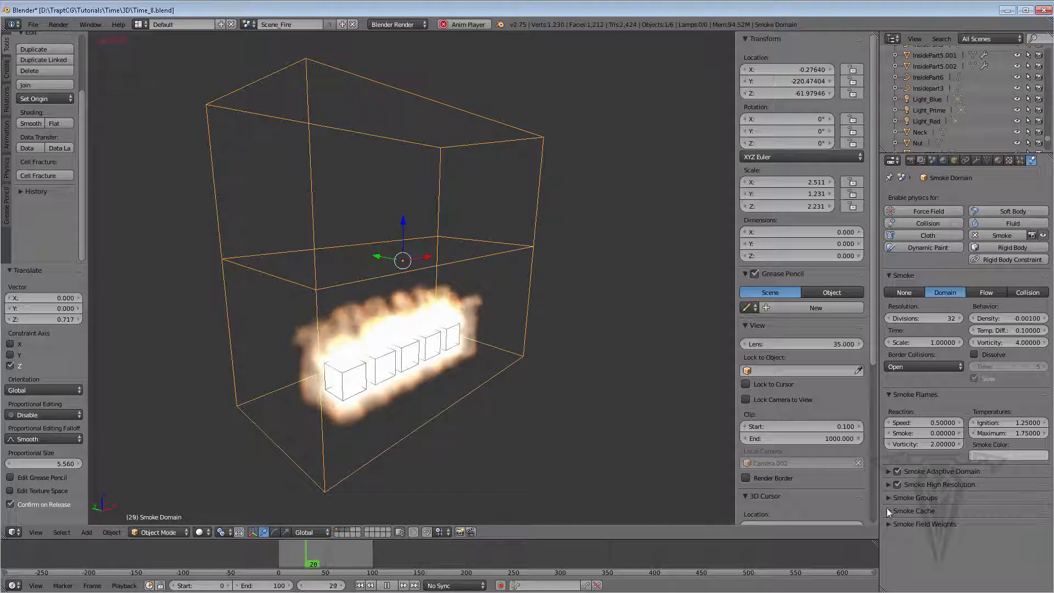
left_click(888, 508)
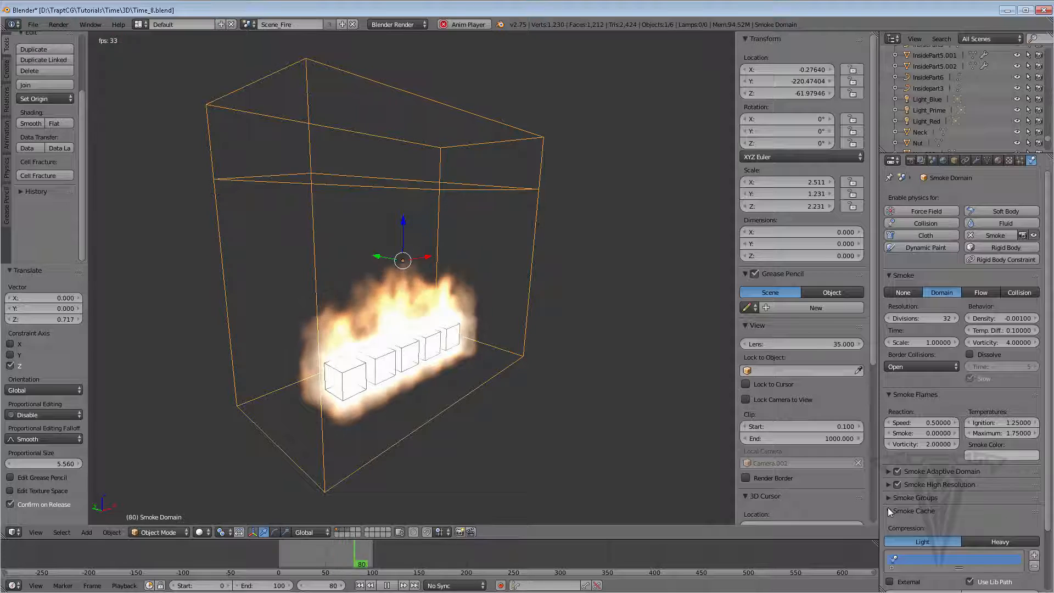
scroll(1013, 497, "down", 3)
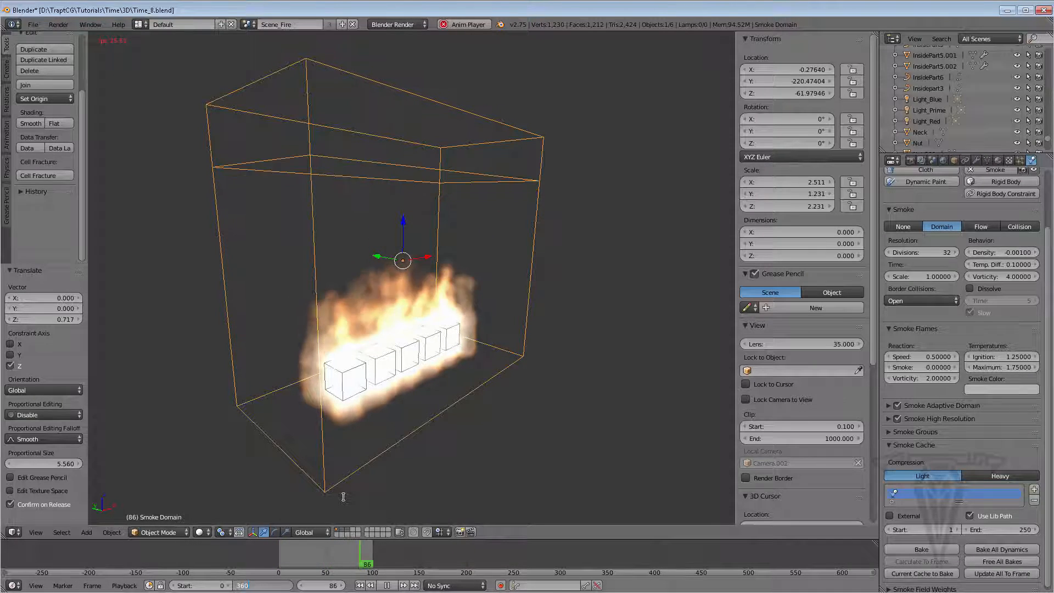
key("Return")
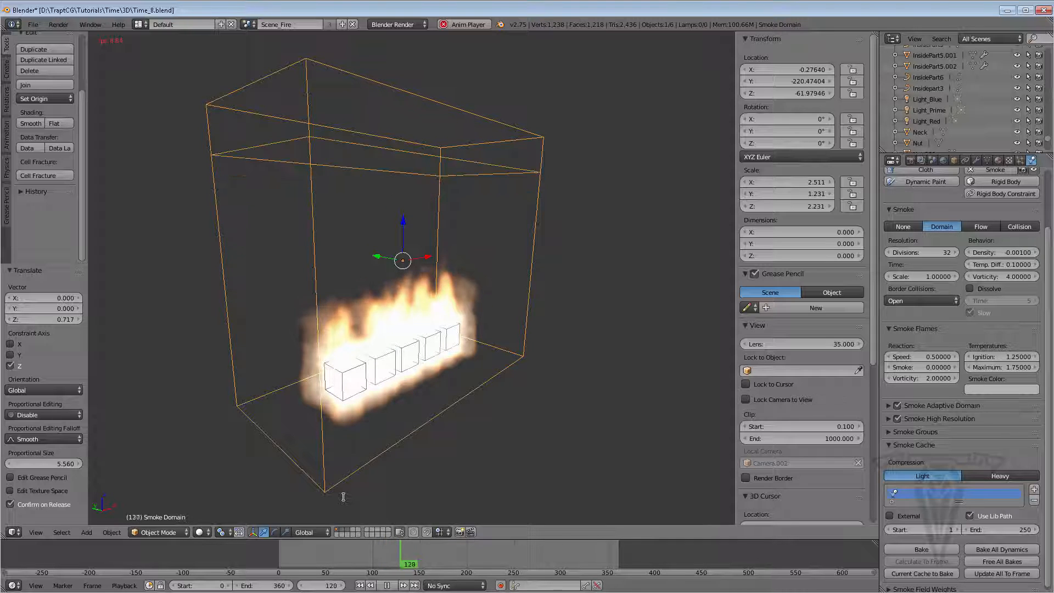
left_click(898, 418)
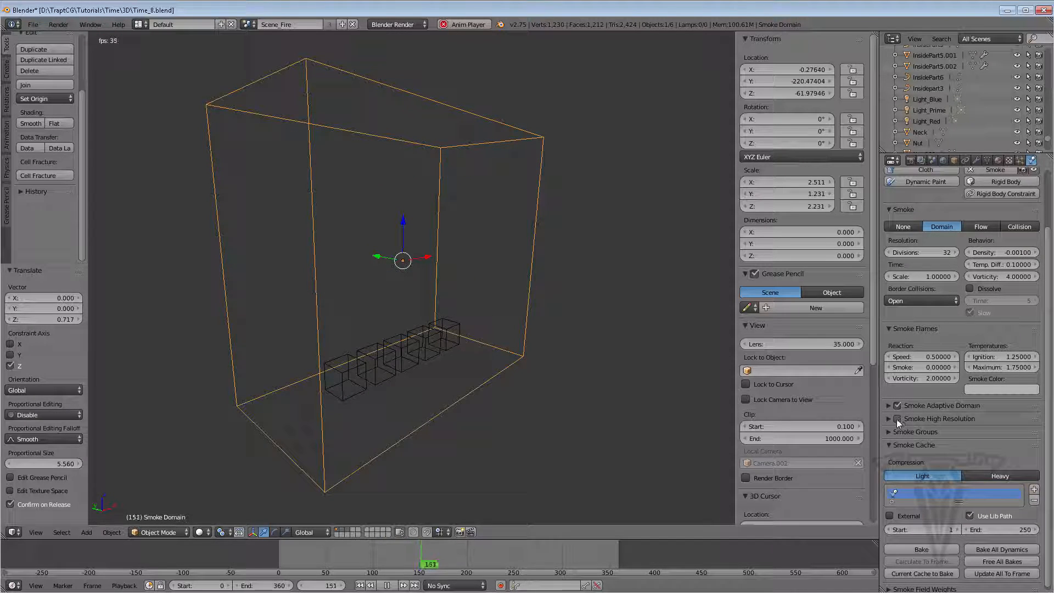
Set the smoke cache end frame to 360
left_click(359, 585)
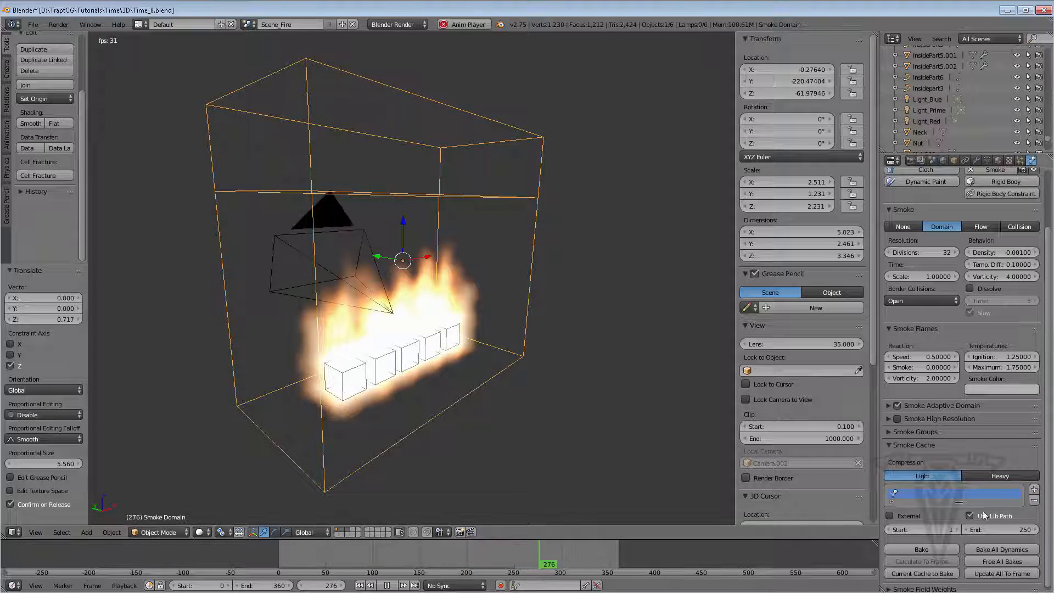
left_click(1012, 534)
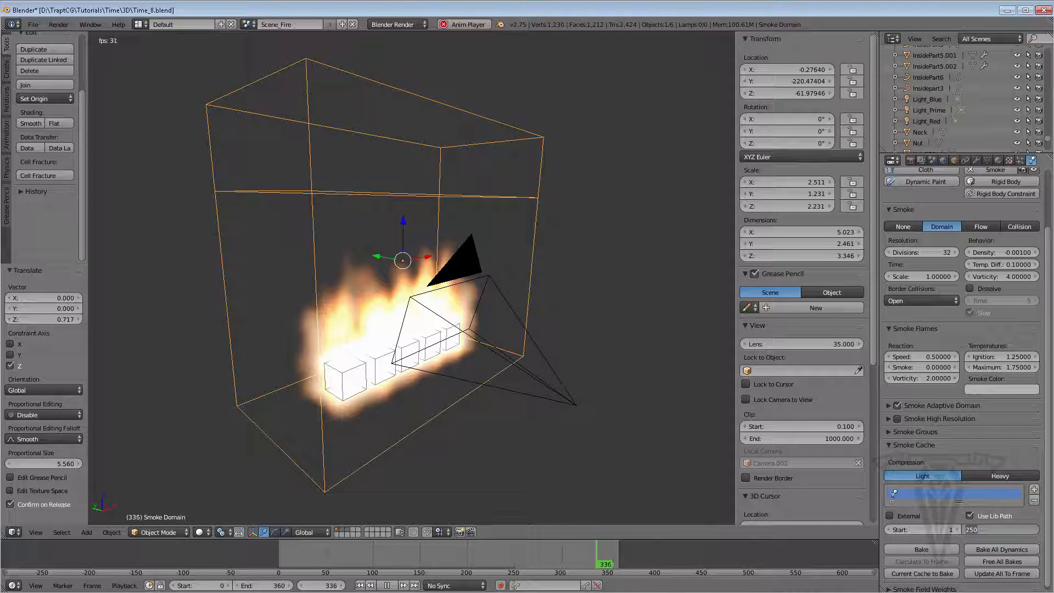
type("360")
key("Return")
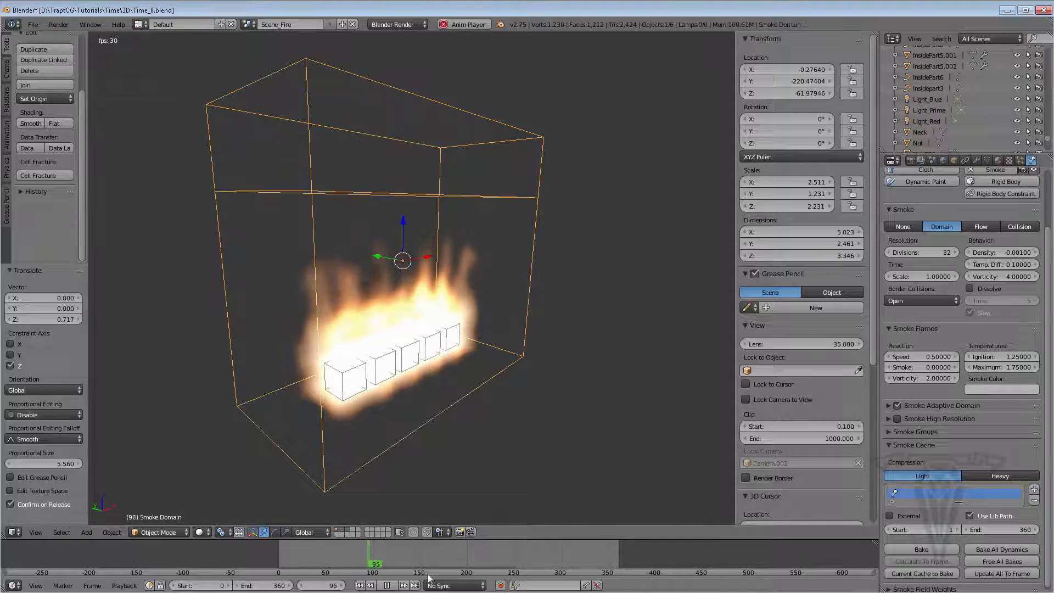
Play the fire simulation through the camera view to review it
left_click(390, 585)
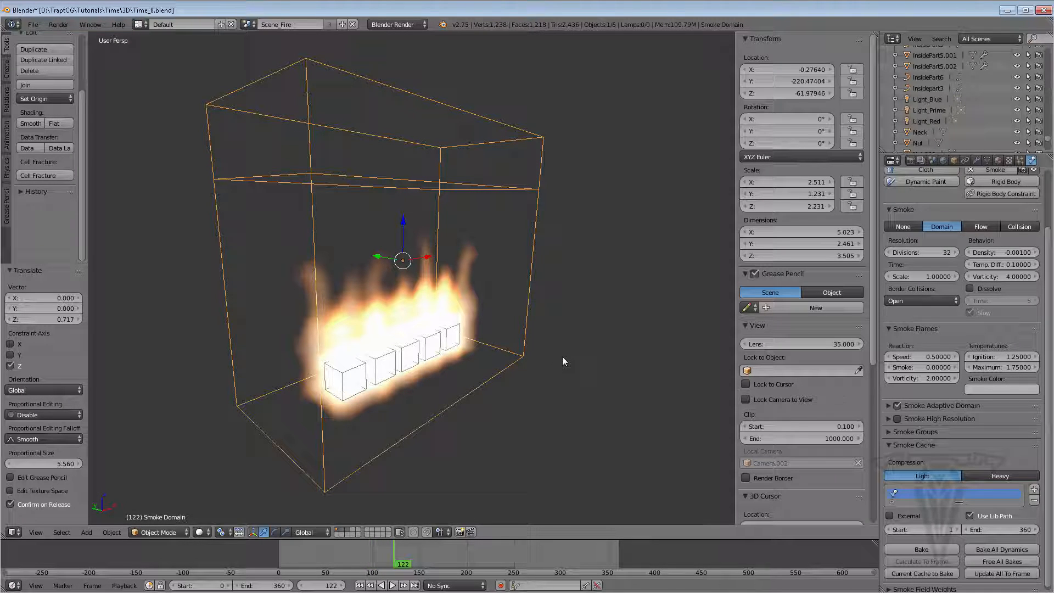
key("KP_0")
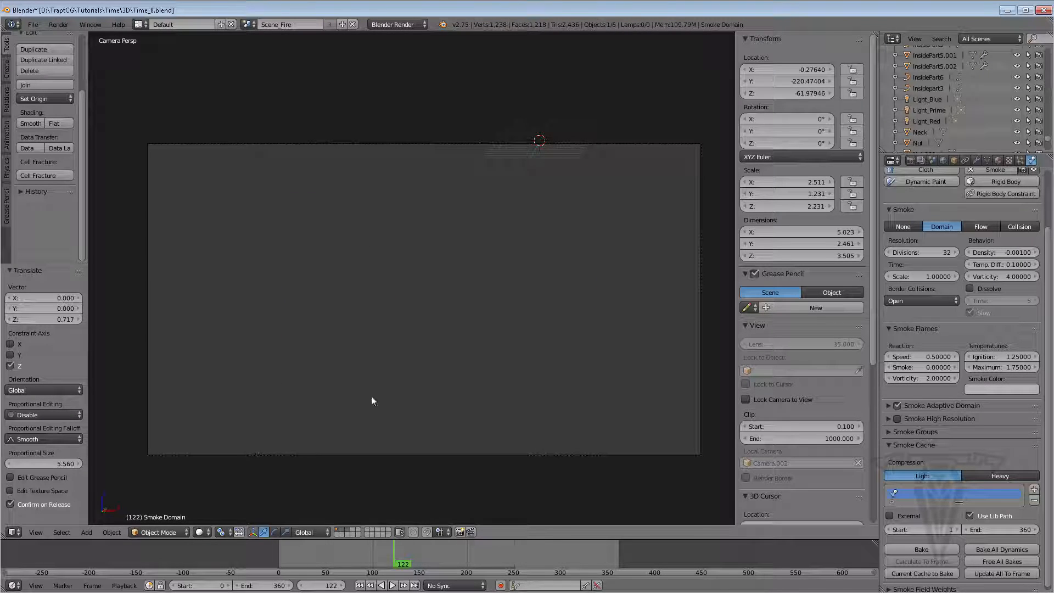
left_click(36, 532)
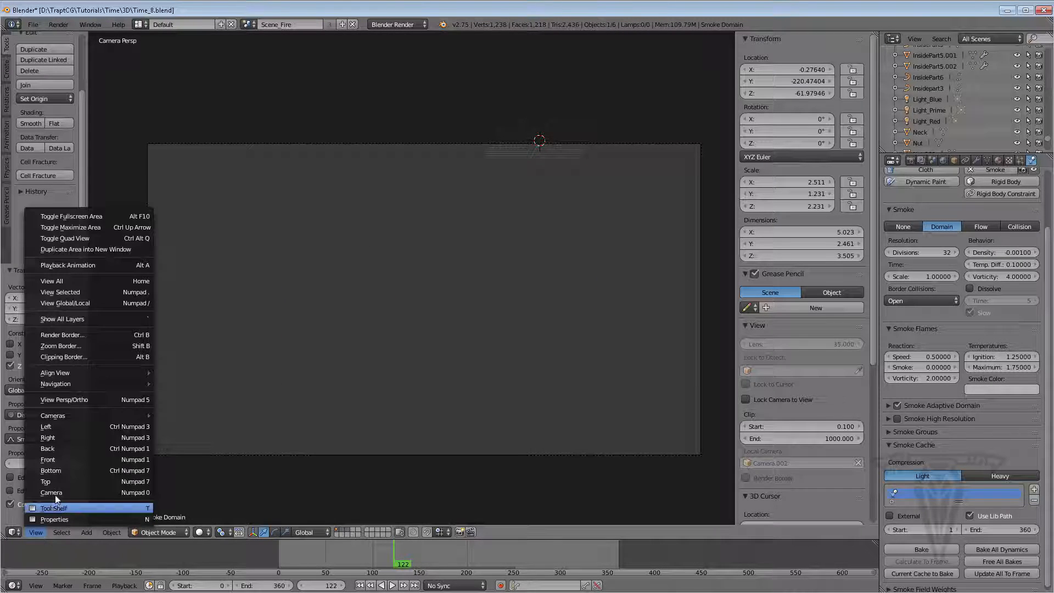
left_click(393, 585)
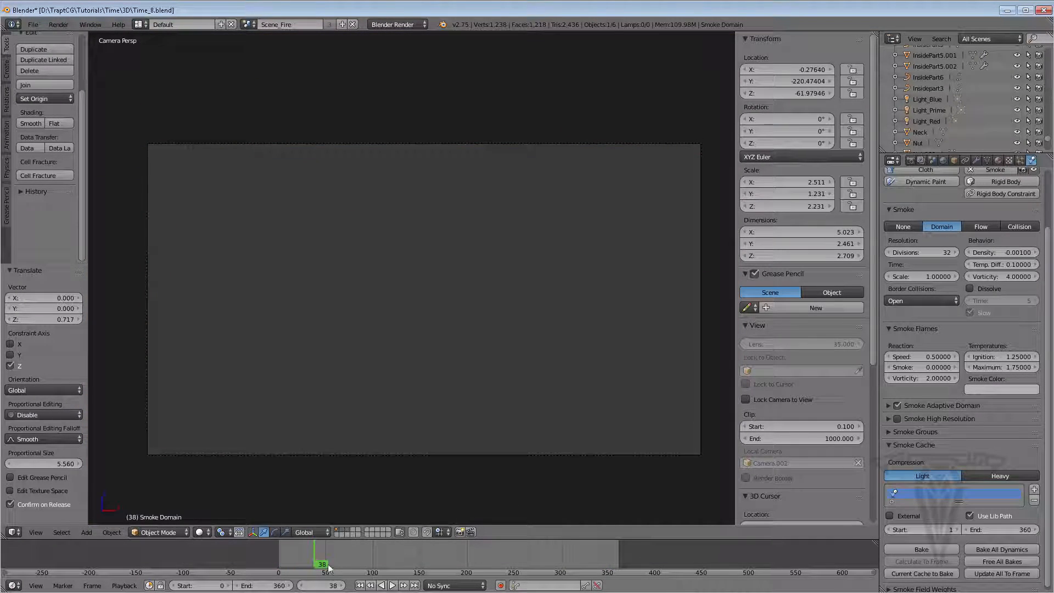
left_click_drag(368, 564, 531, 563)
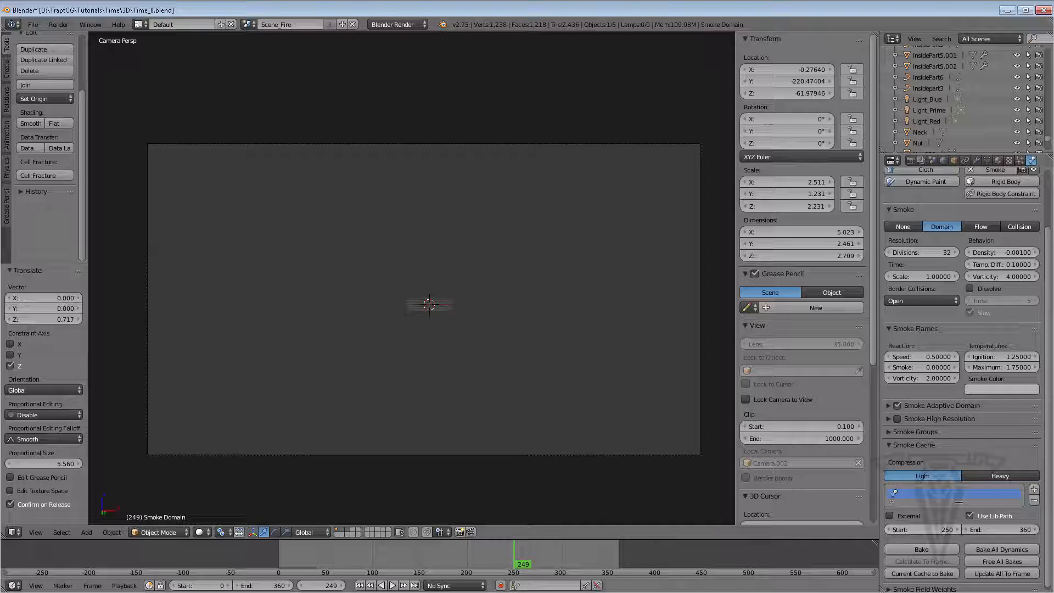
left_click(359, 585)
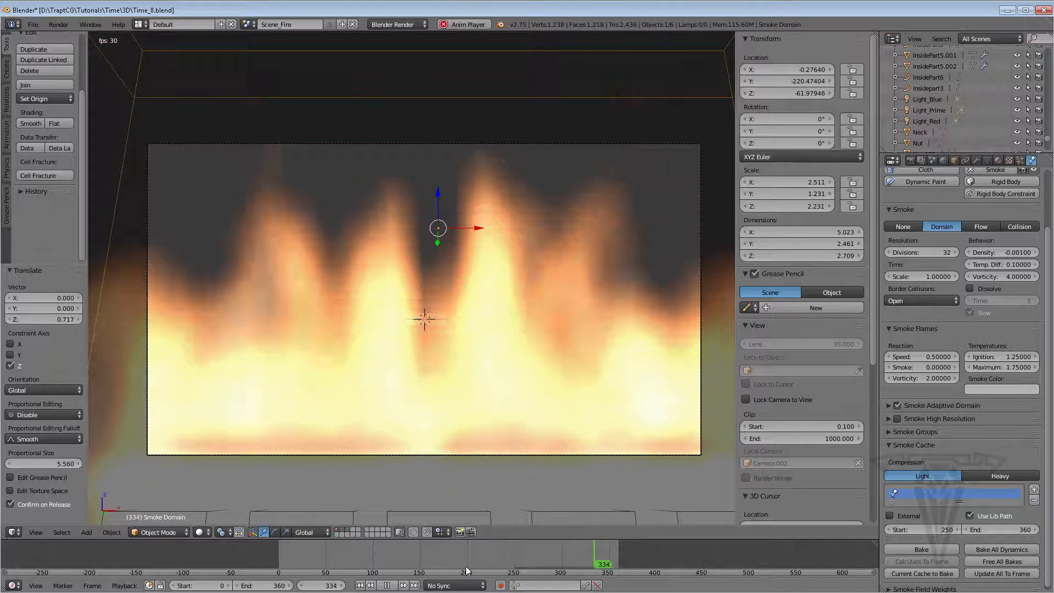
Remove the Face render layer from the fire scene, keeping only the Pocket Watch layer
left_click(387, 585)
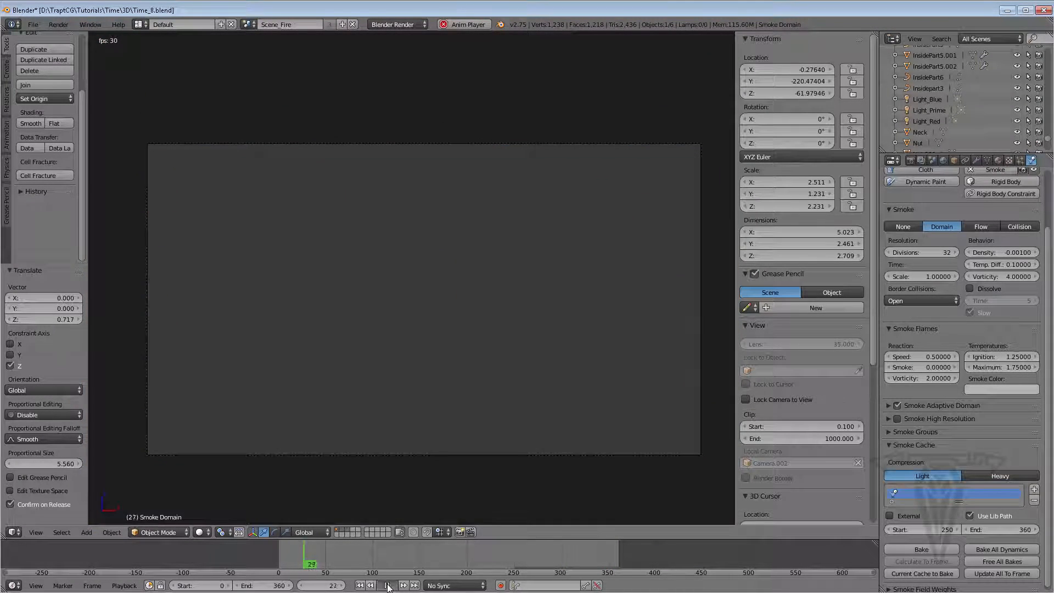
left_click_drag(319, 564, 593, 566)
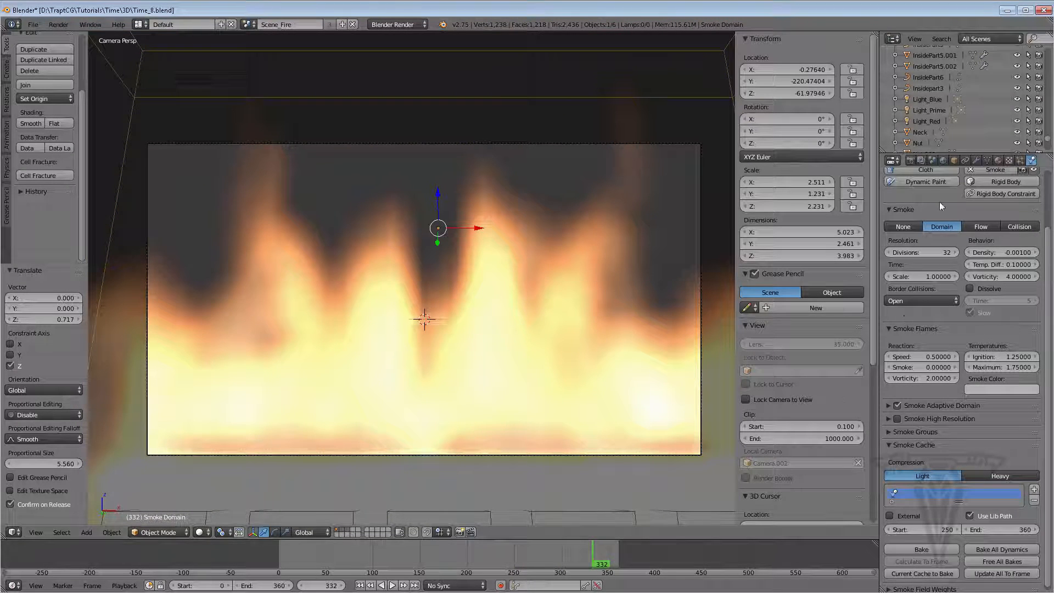
left_click(921, 159)
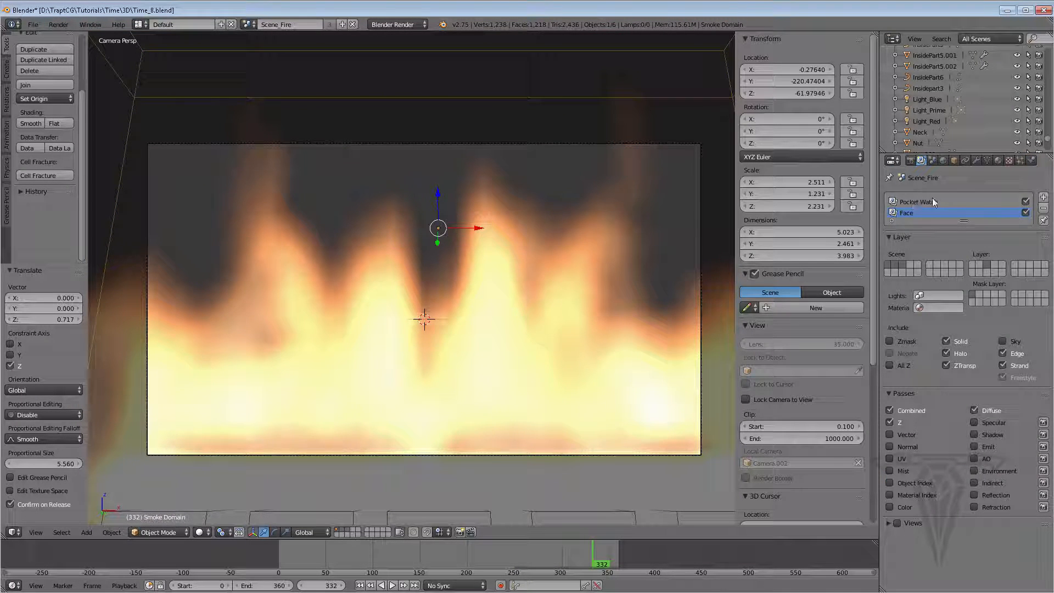
left_click(1044, 208)
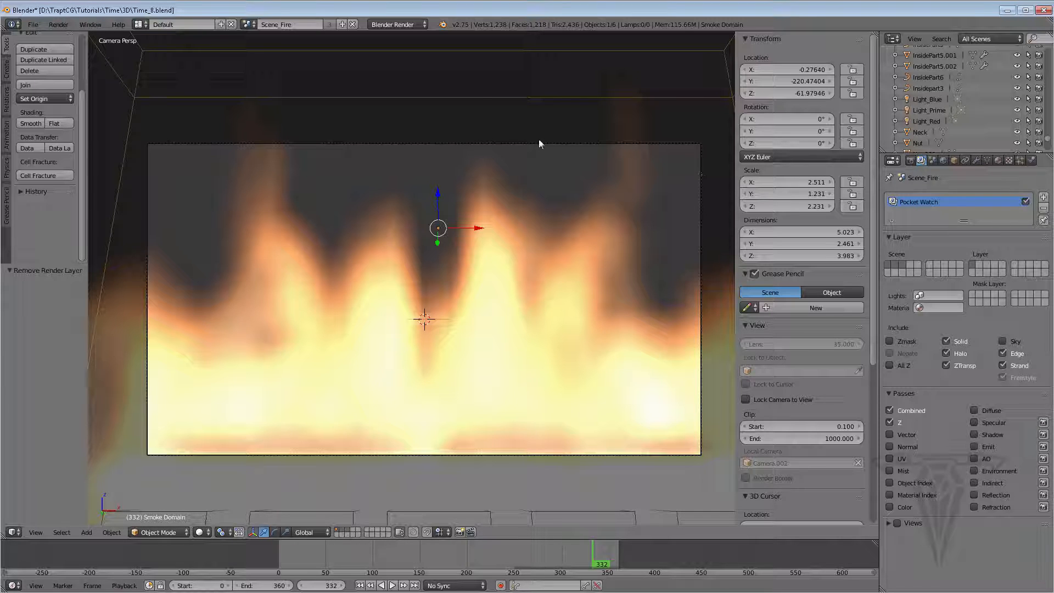
Render a test frame of the fire scene and return to the 3D viewport
left_click(250, 24)
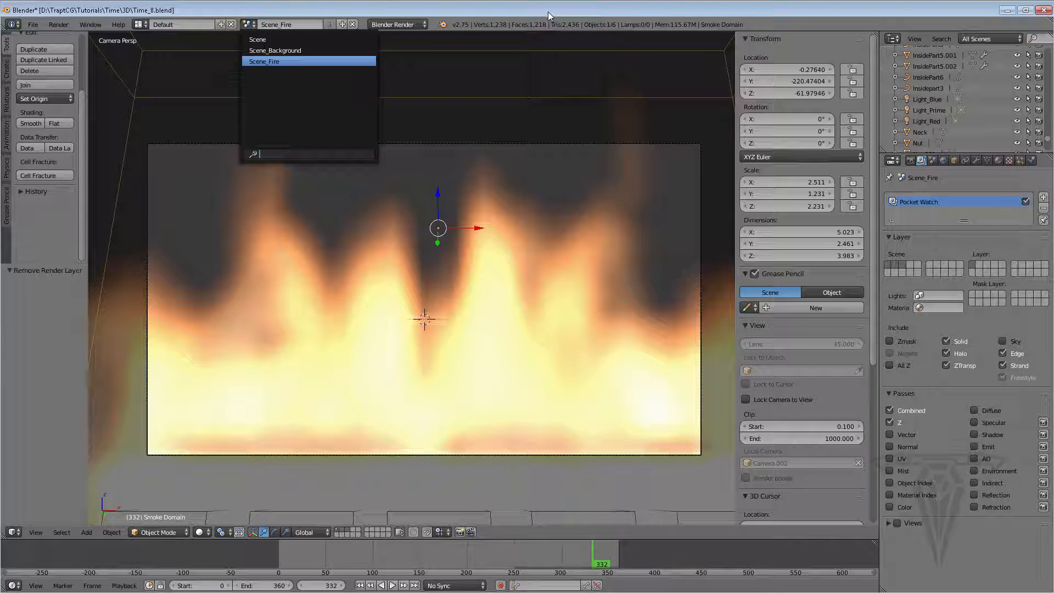
left_click(911, 161)
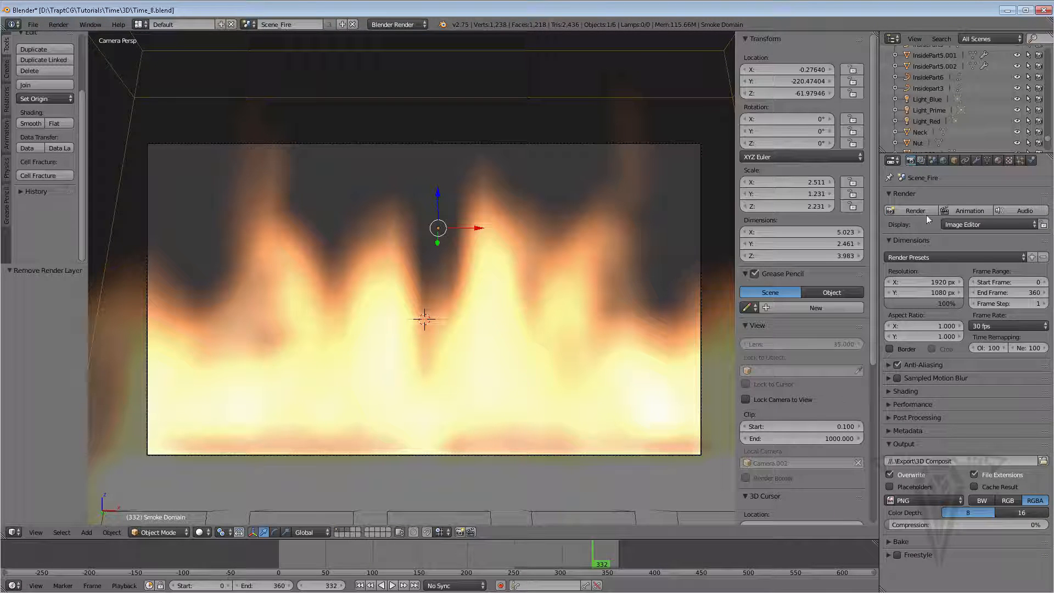
left_click(914, 211)
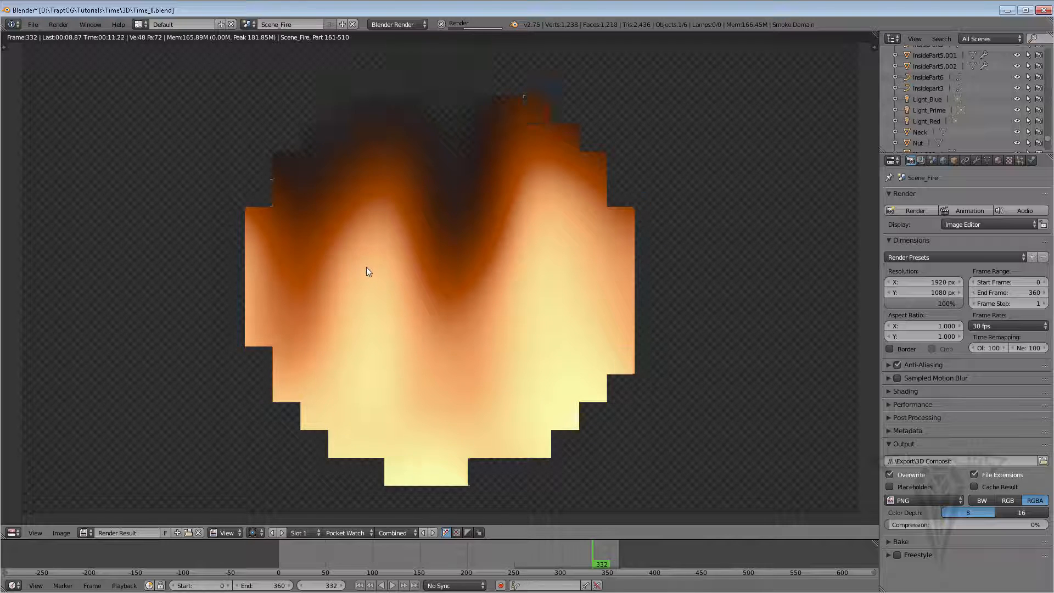
left_click(441, 25)
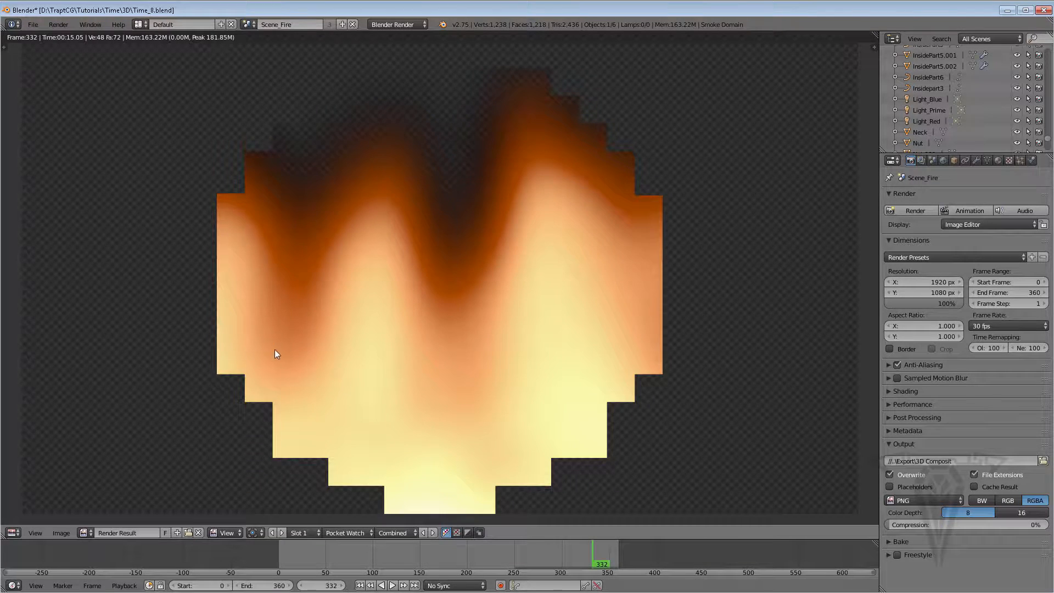
key("Escape")
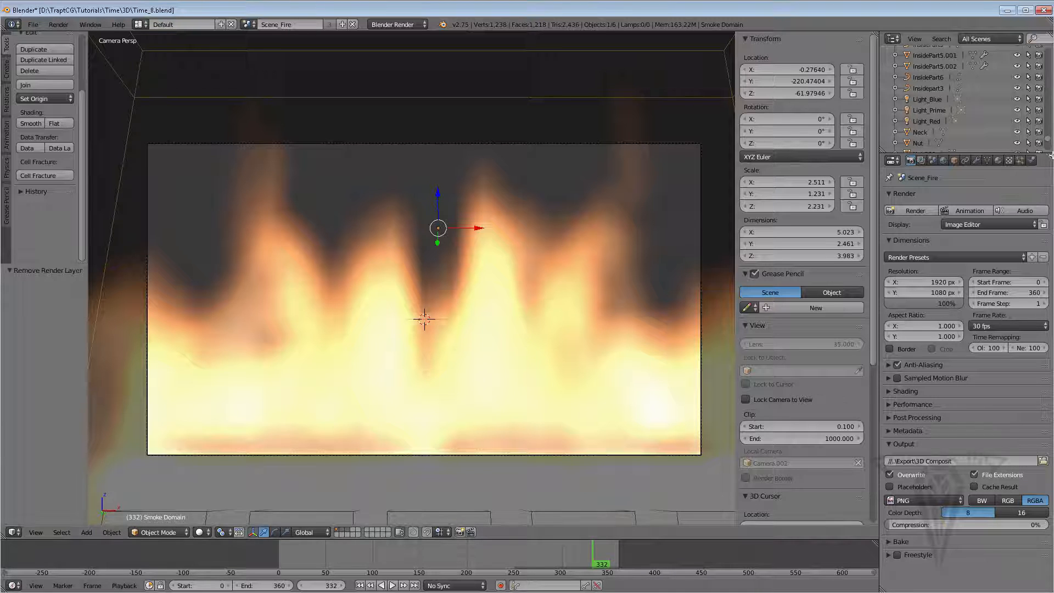
Set the smoke domain's resolution divisions to 64
left_click(1031, 161)
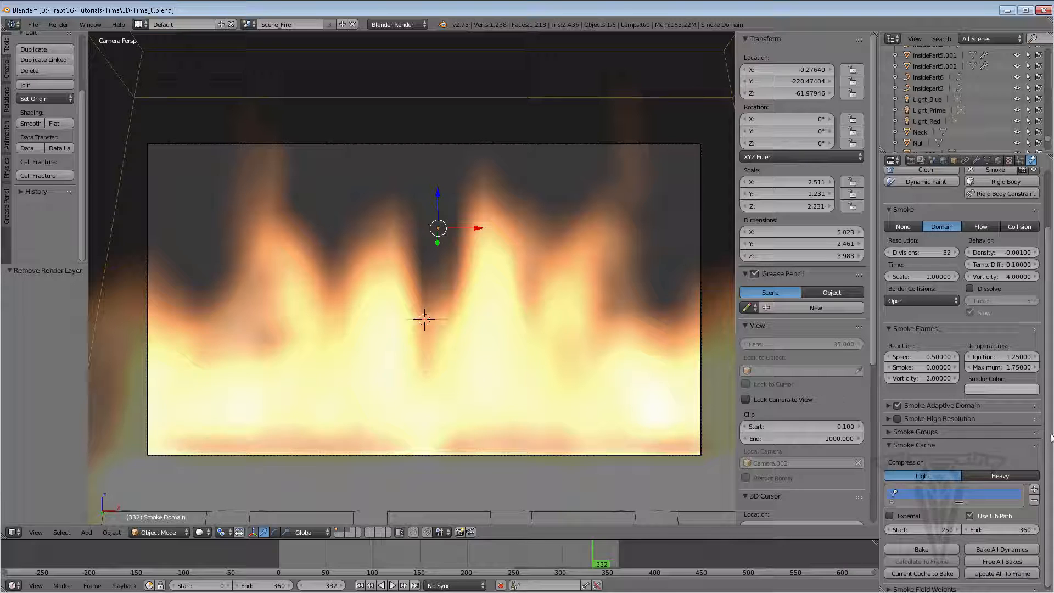
scroll(973, 493, "down", 1)
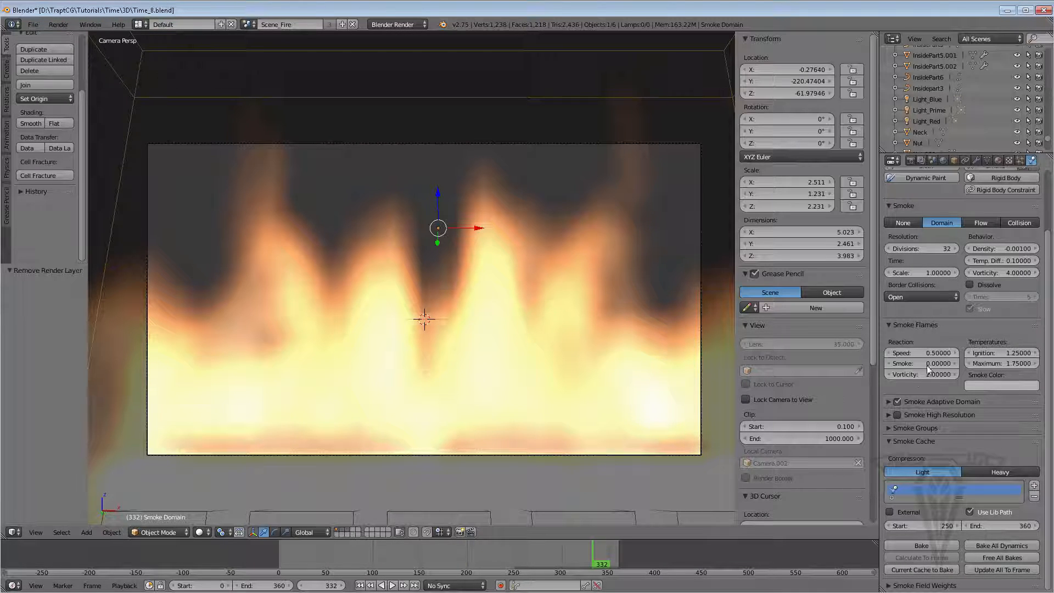
scroll(930, 262, "up", 1)
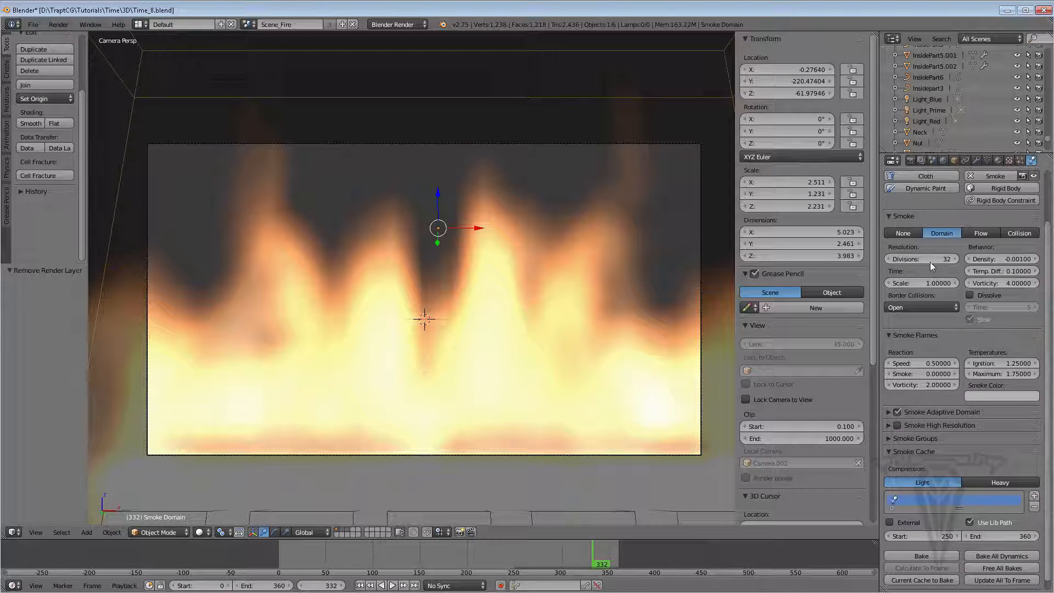
left_click(927, 259)
type("64")
key("Return")
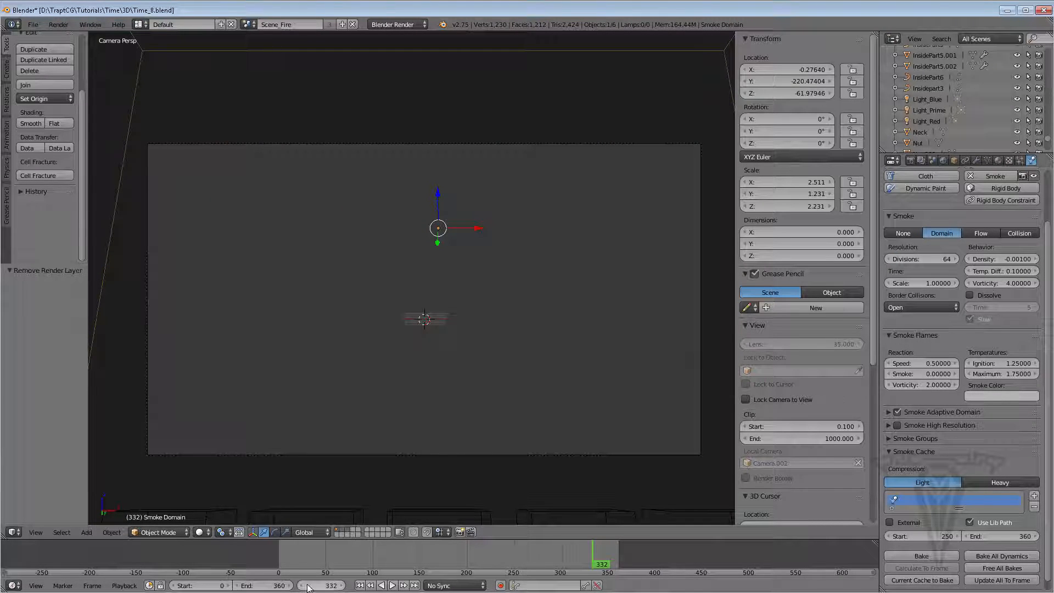
Set the timeline start frame to 250 and play the simulation to preview it
left_click(222, 586)
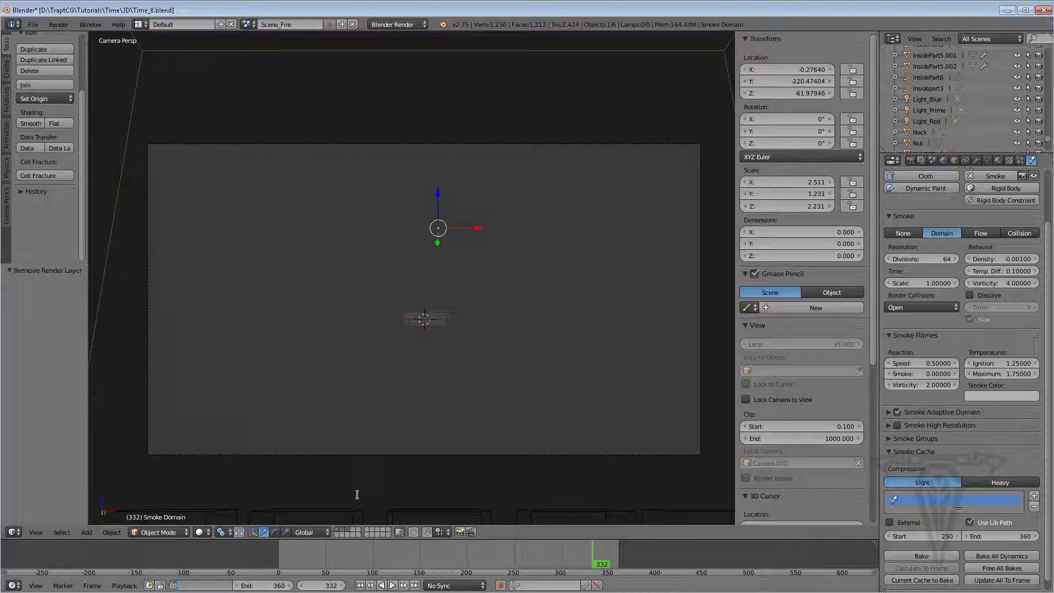
type("250")
key("Return")
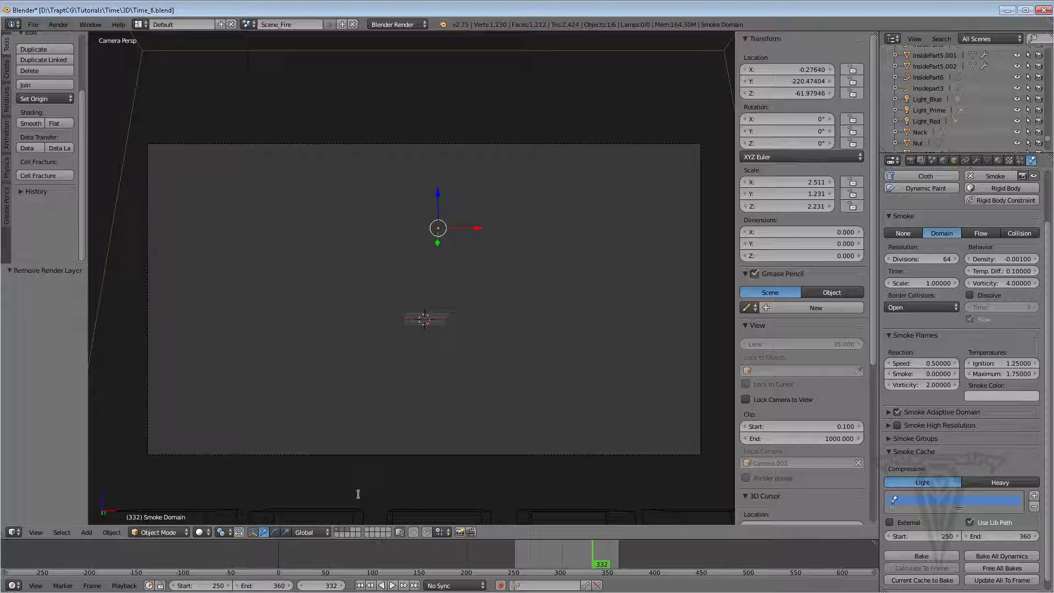
left_click(393, 585)
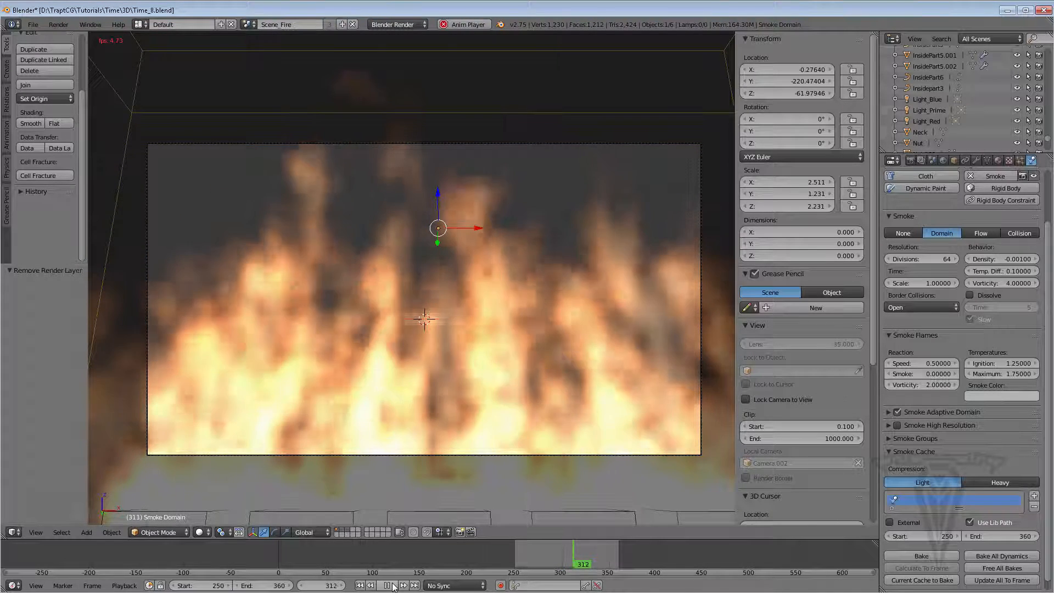
left_click(388, 585)
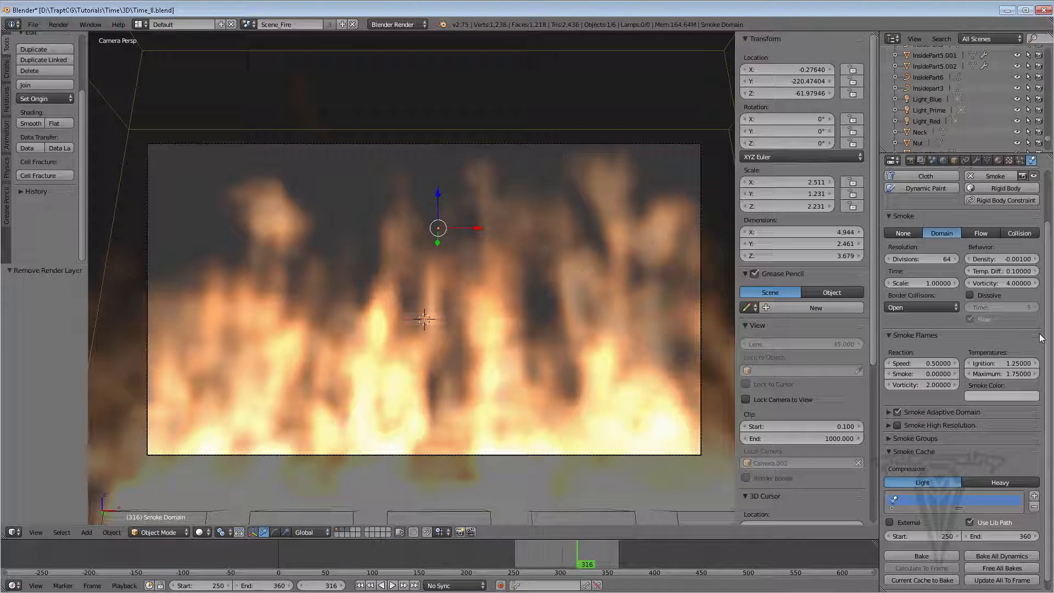
Enable Smoke High Resolution on the domain with 2 divisions
left_click(887, 426)
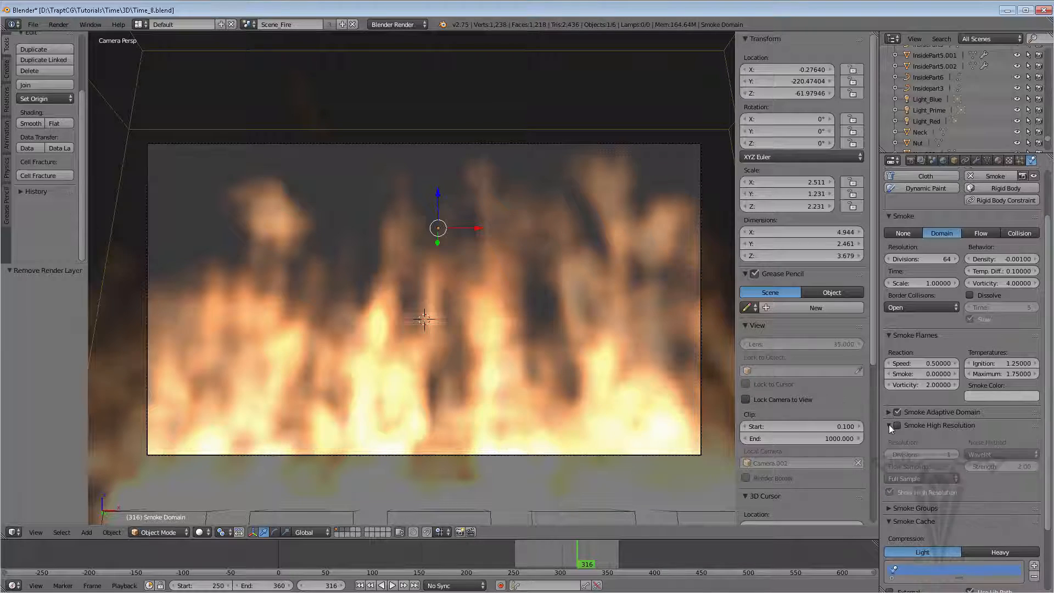
left_click(898, 425)
left_click(939, 455)
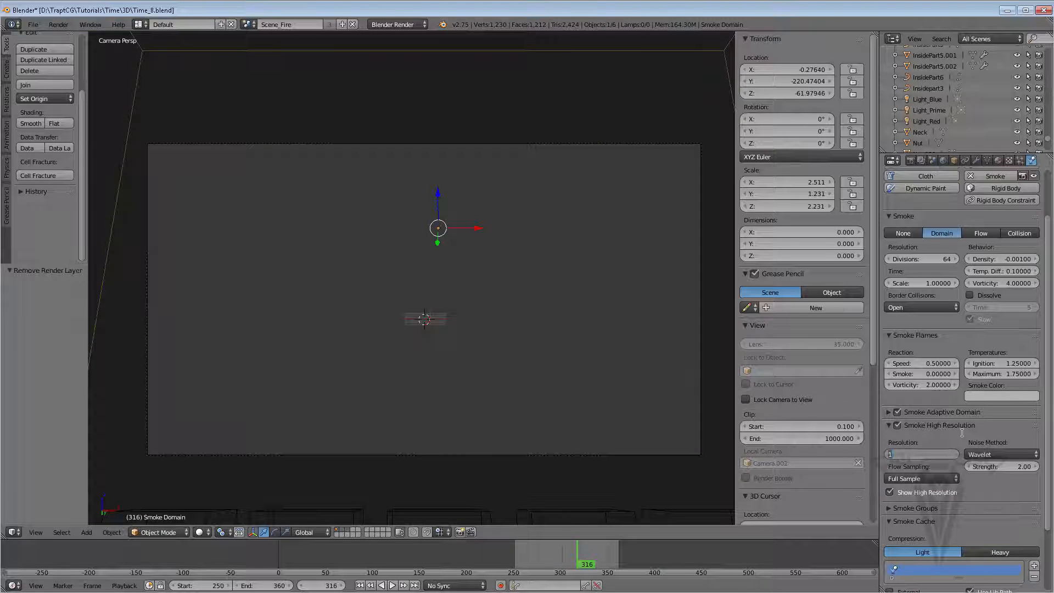
key("Return")
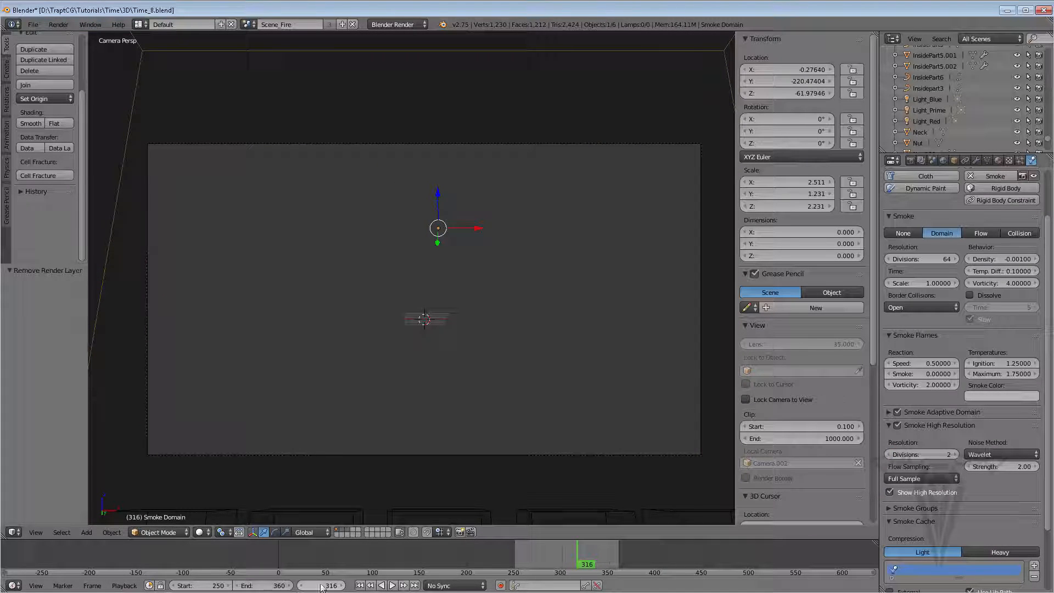
Replay the fire simulation with high resolution enabled
left_click(370, 586)
left_click(392, 586)
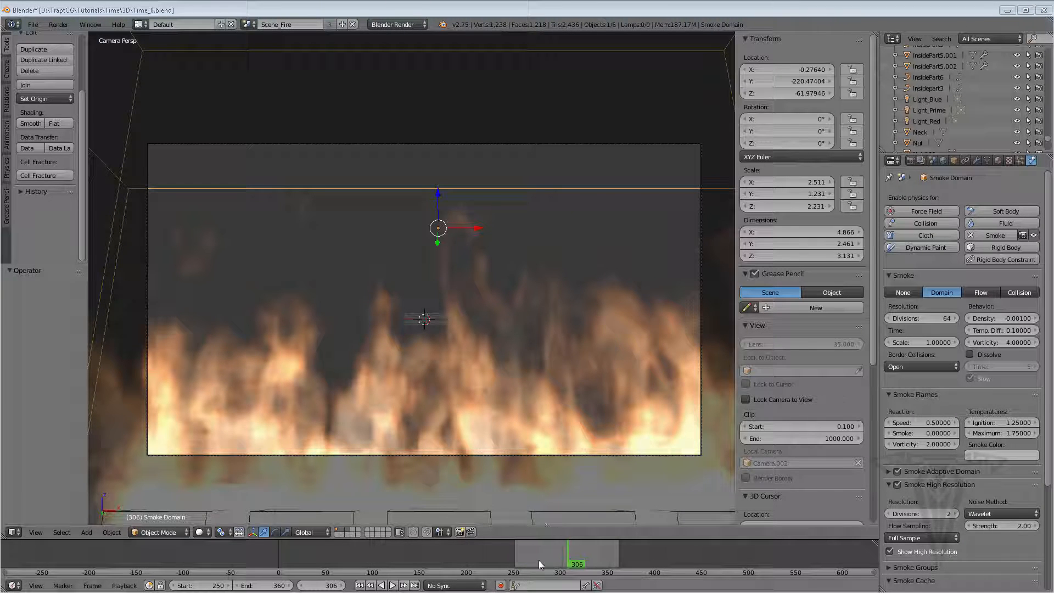
Render a test frame of the high-resolution fire and return to the viewport
left_click(911, 159)
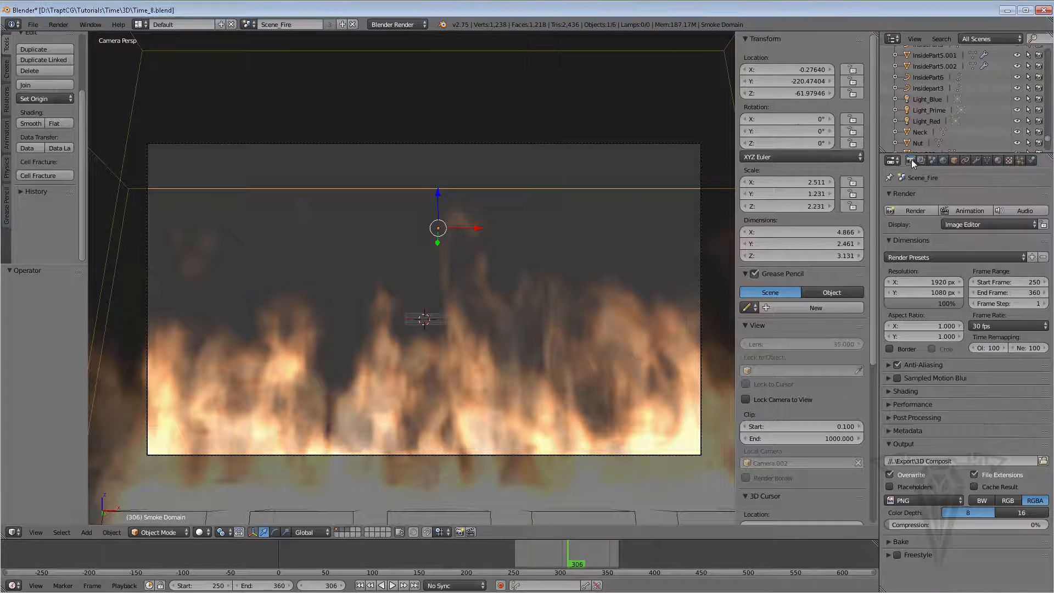
left_click(912, 210)
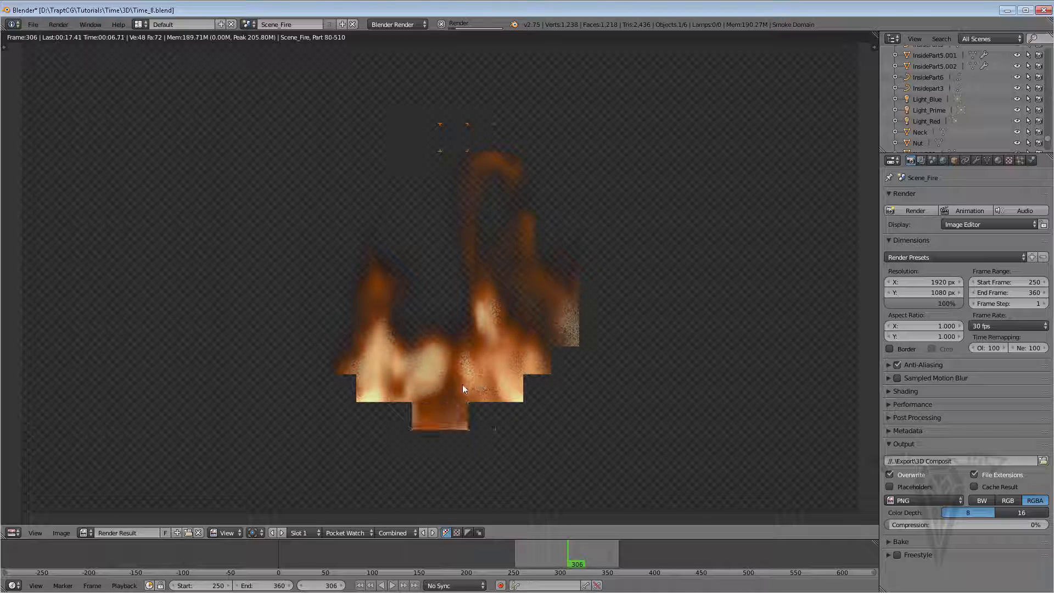
left_click(441, 24)
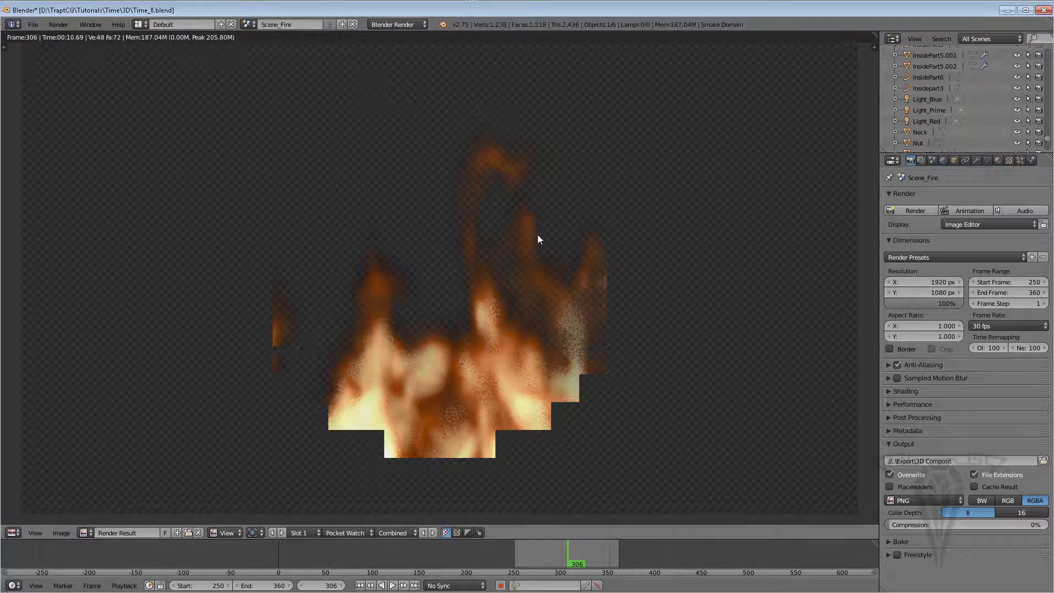
key("Escape")
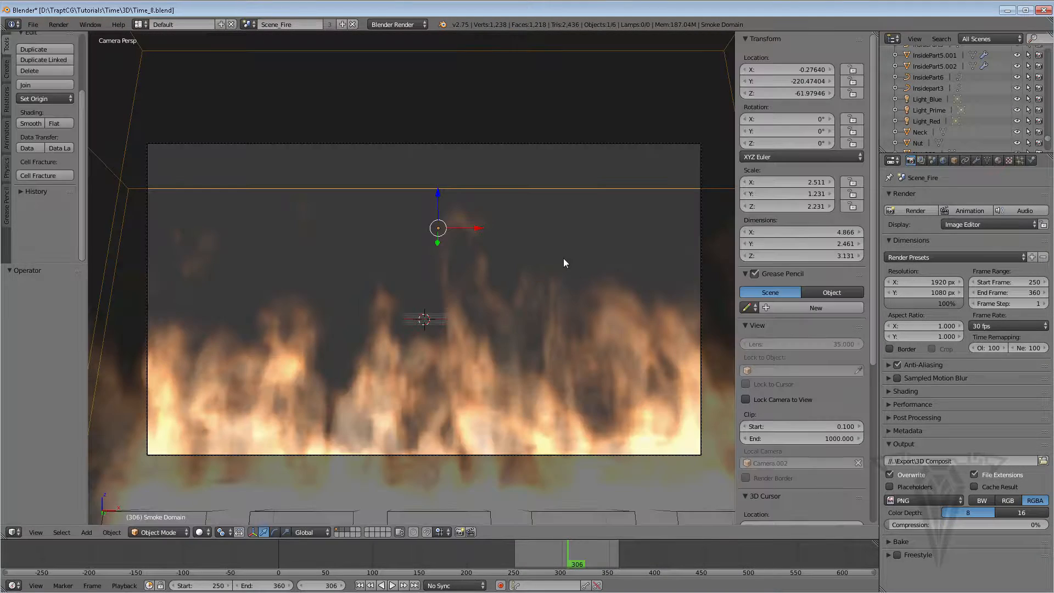
Set the smoke domain material's volume integration step size to 0.01
left_click(997, 160)
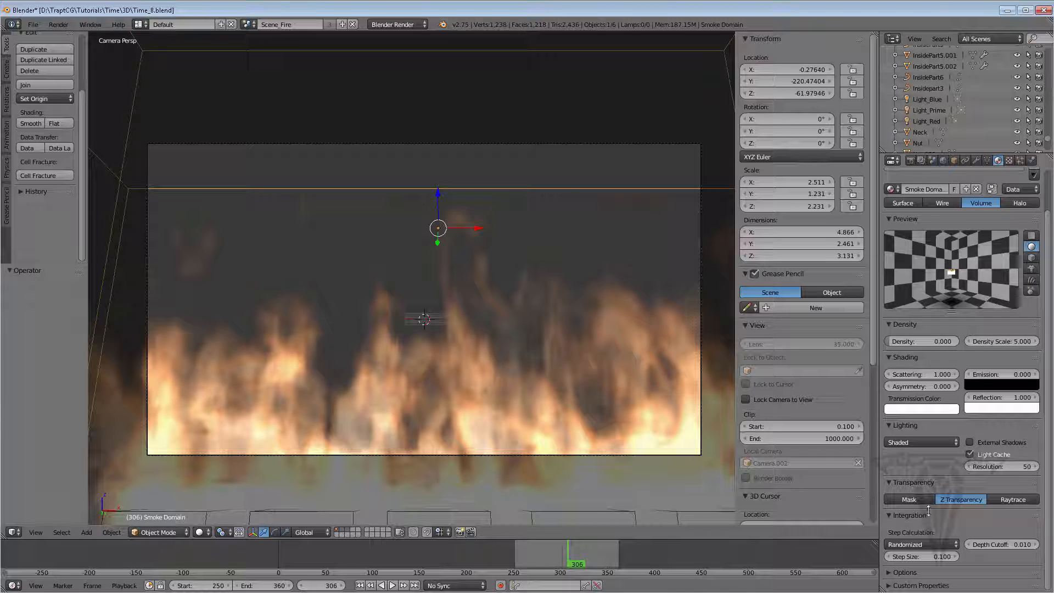
left_click(921, 557)
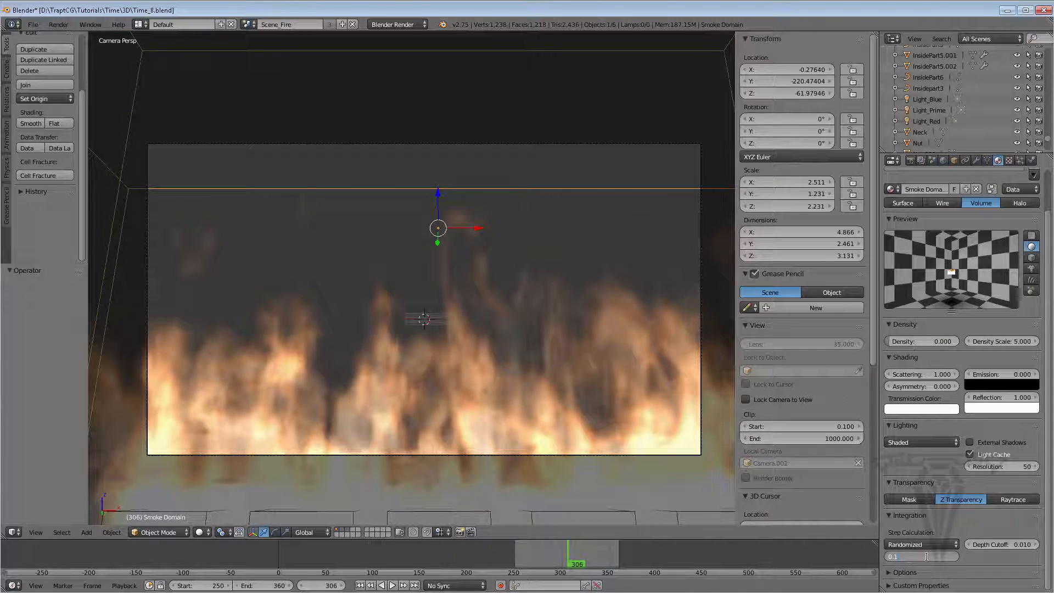
left_click_drag(927, 557, 857, 556)
key("Return")
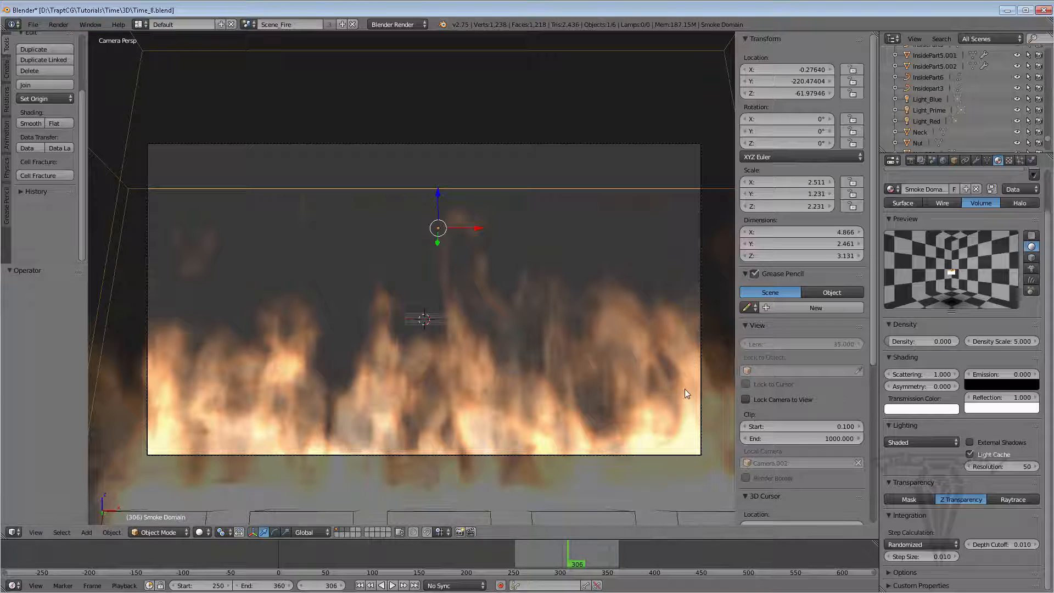
Render a test frame with the smaller step size and return to the viewport
left_click(910, 160)
left_click(913, 211)
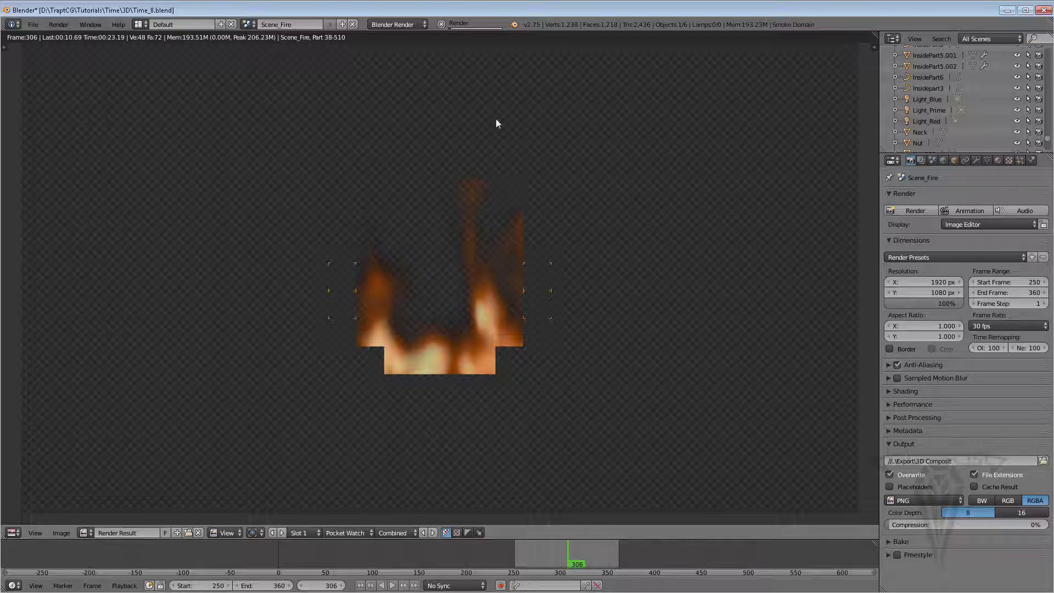
key("Escape")
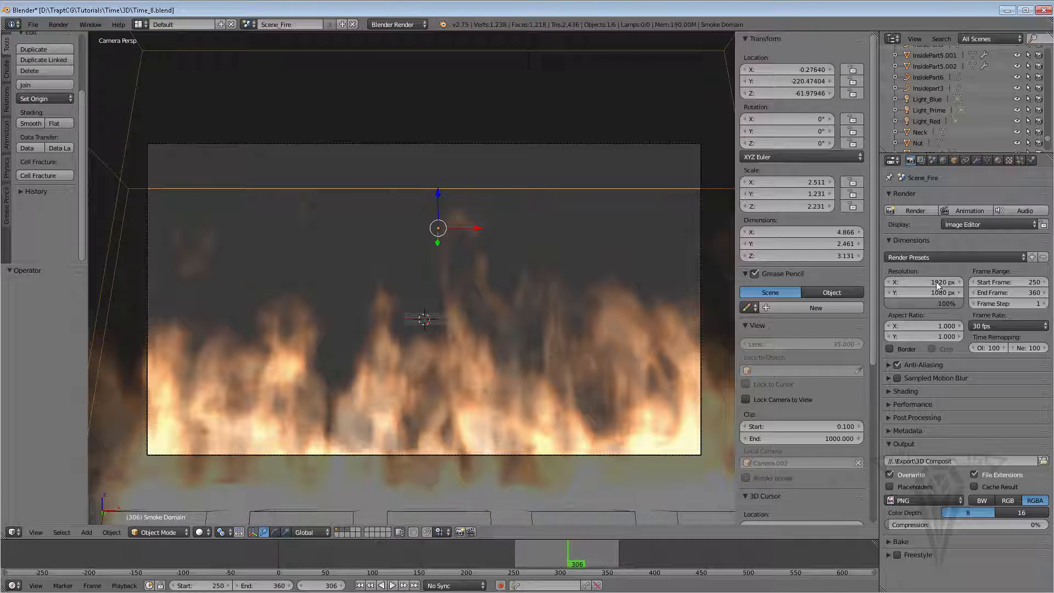
Set the volume integration step size to 0.05
left_click(997, 160)
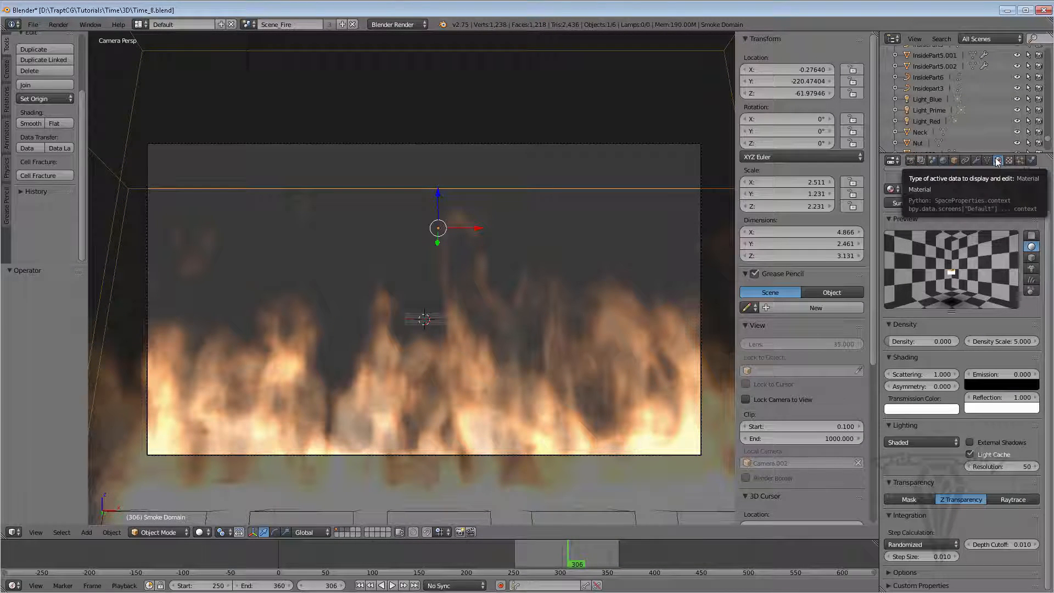
left_click(931, 558)
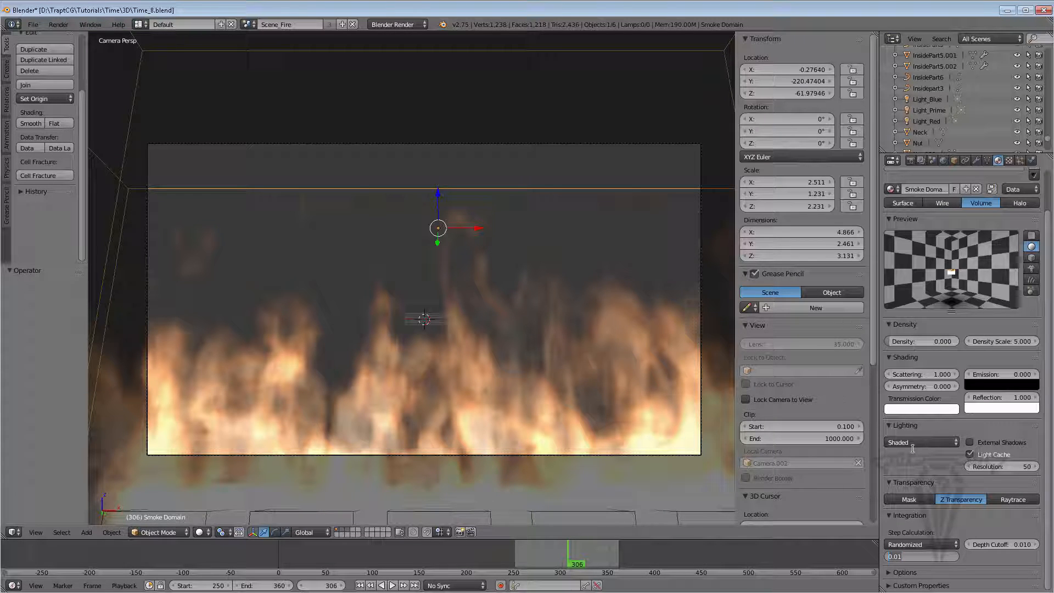
type("0.05")
key("Return")
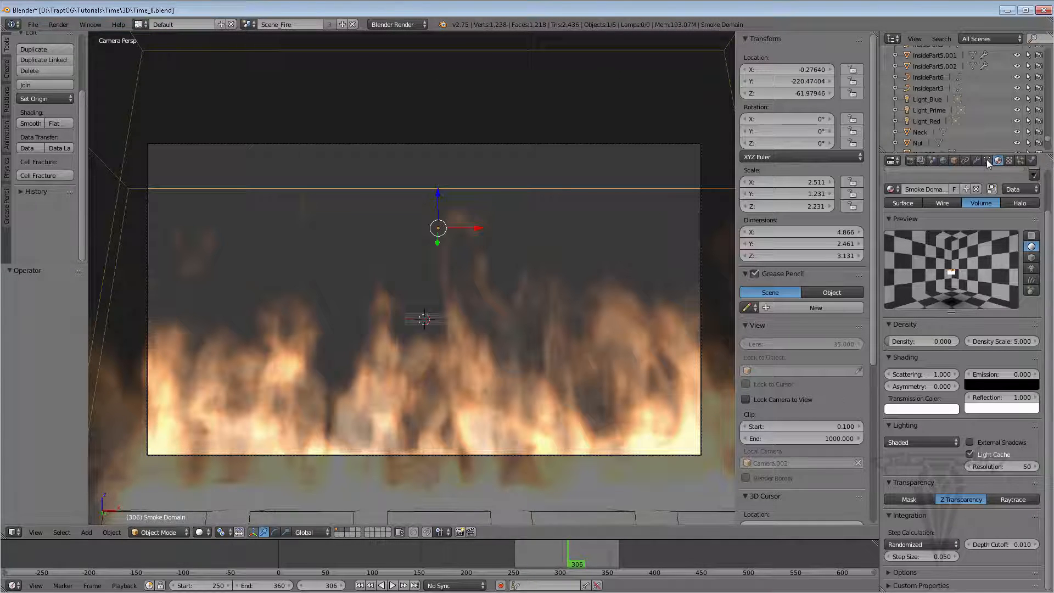
Render a test frame of the fire scene with the 0.05 step size
left_click(910, 161)
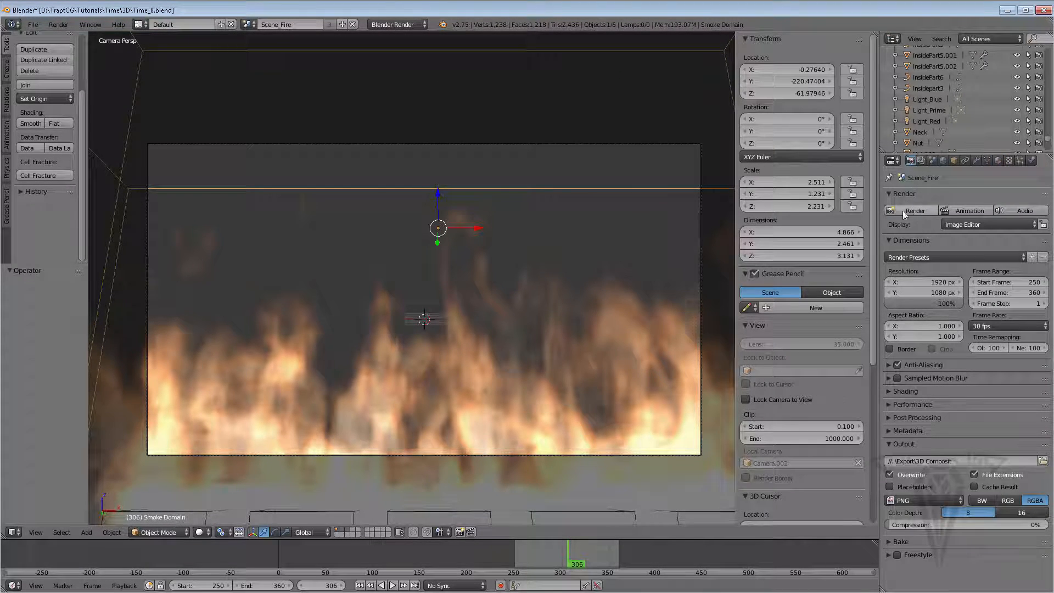
left_click(911, 211)
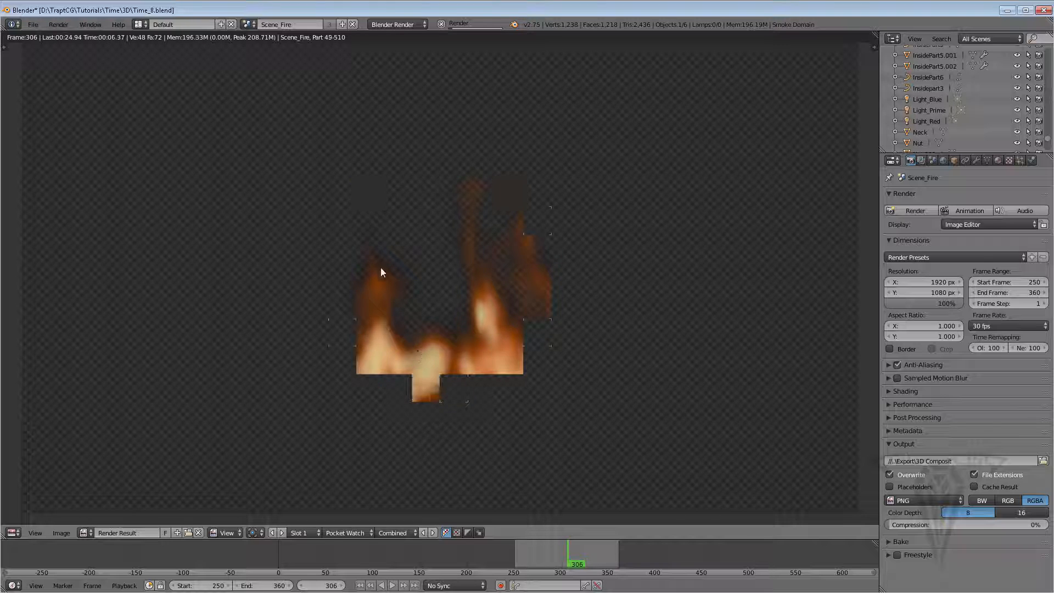
left_click(441, 25)
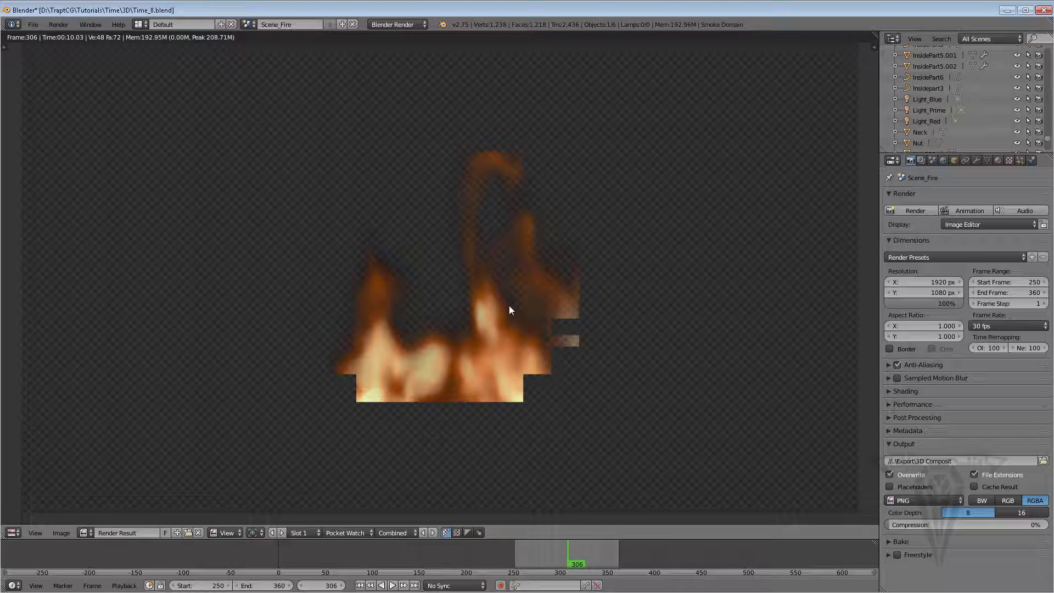
Set the smoke domain material's volume integration step size to 0.03
key("Escape")
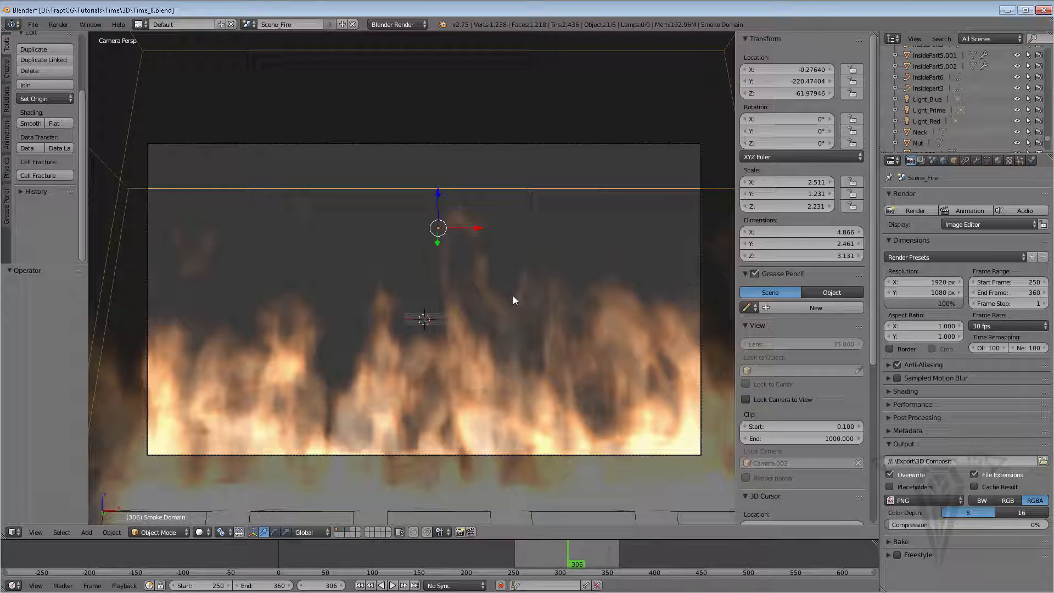
left_click(998, 160)
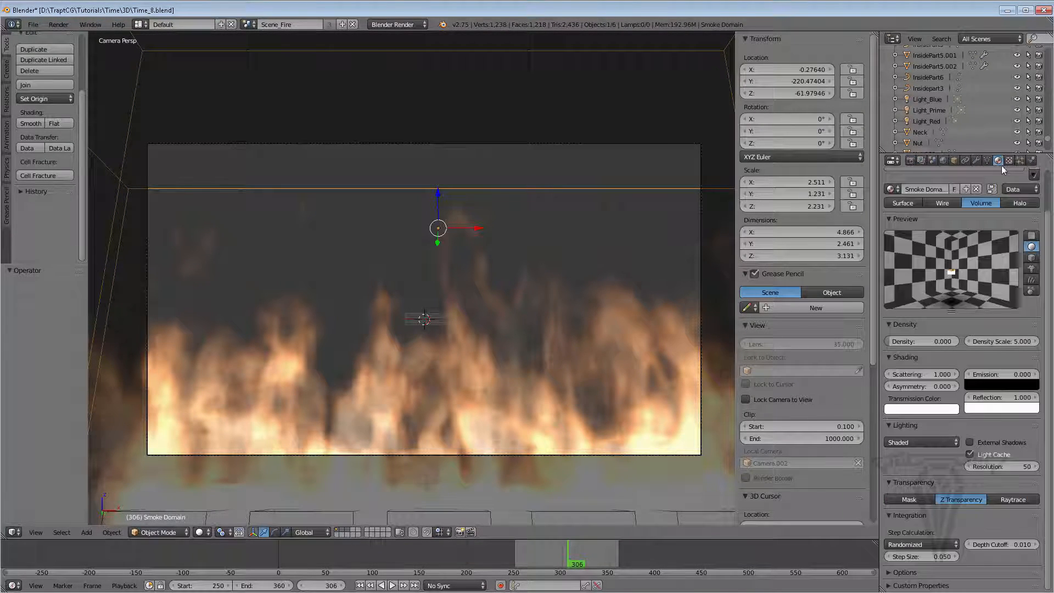
left_click(930, 553)
type("0.03")
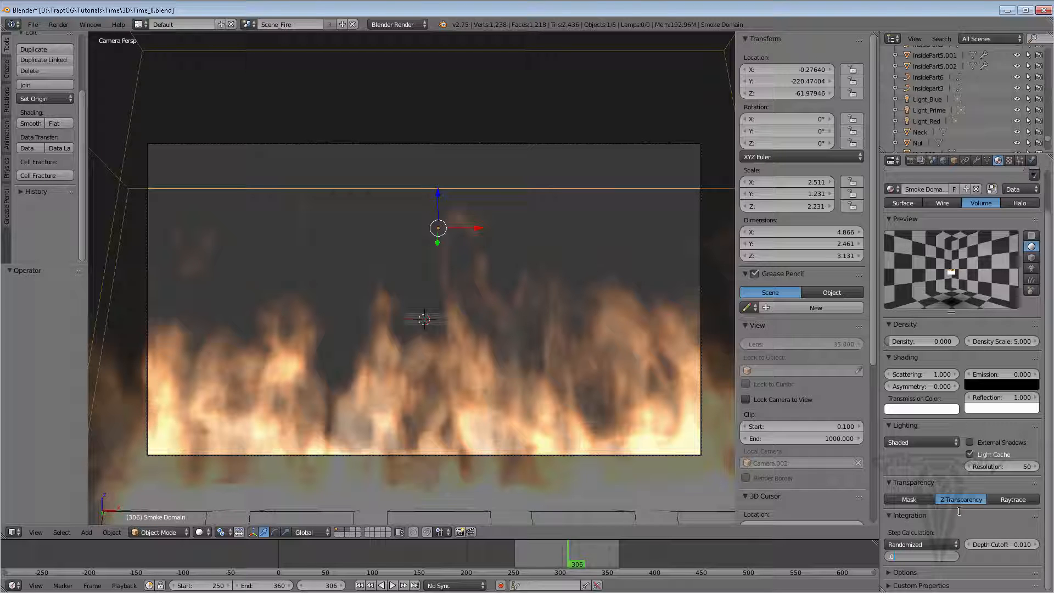
key("Return")
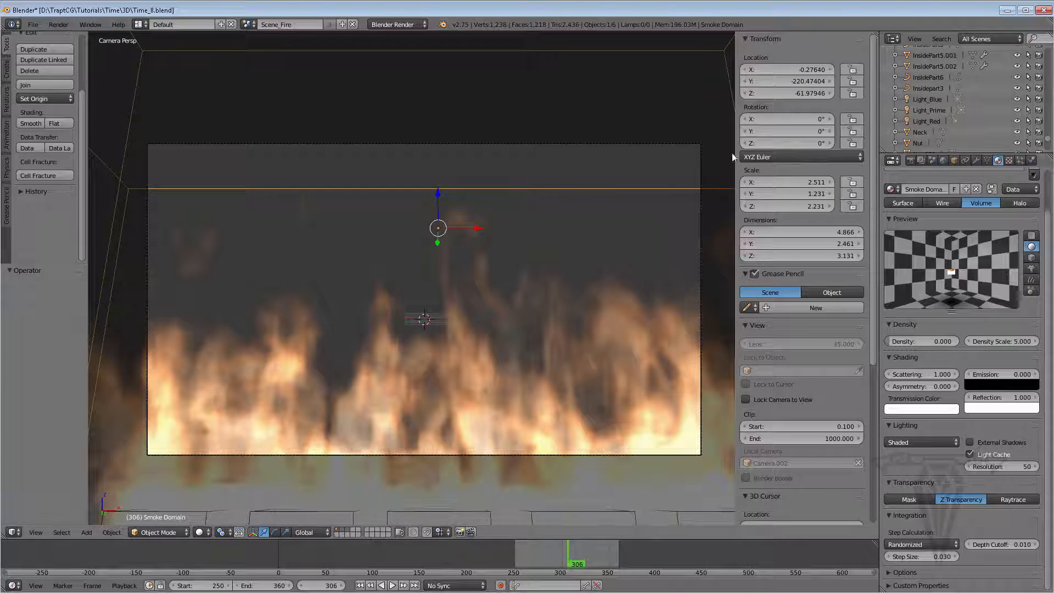
Render a test frame of the fire scene with the 0.03 step size and return to the viewport
left_click(911, 160)
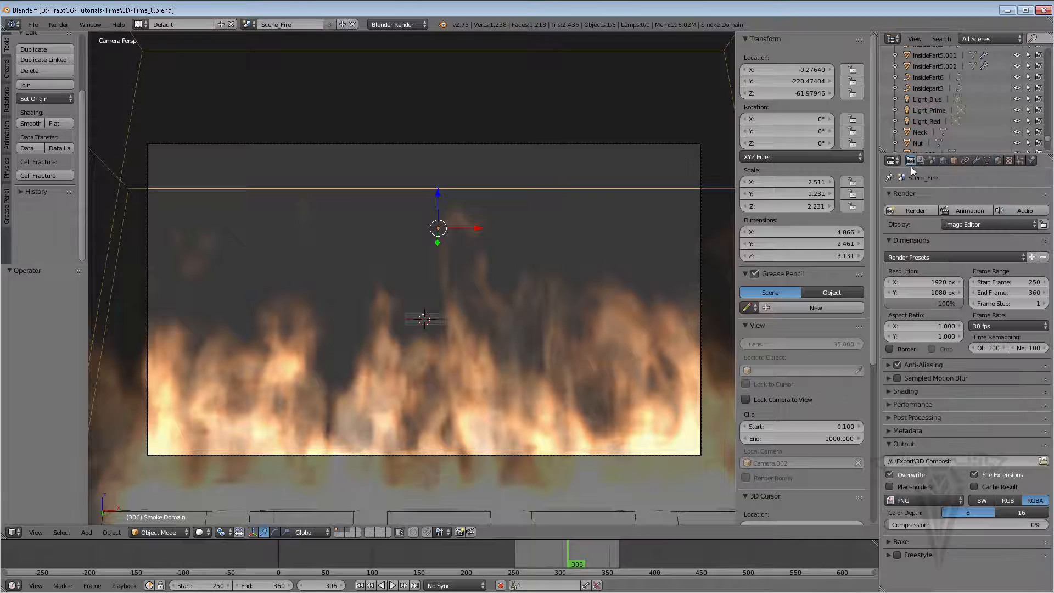
left_click(903, 212)
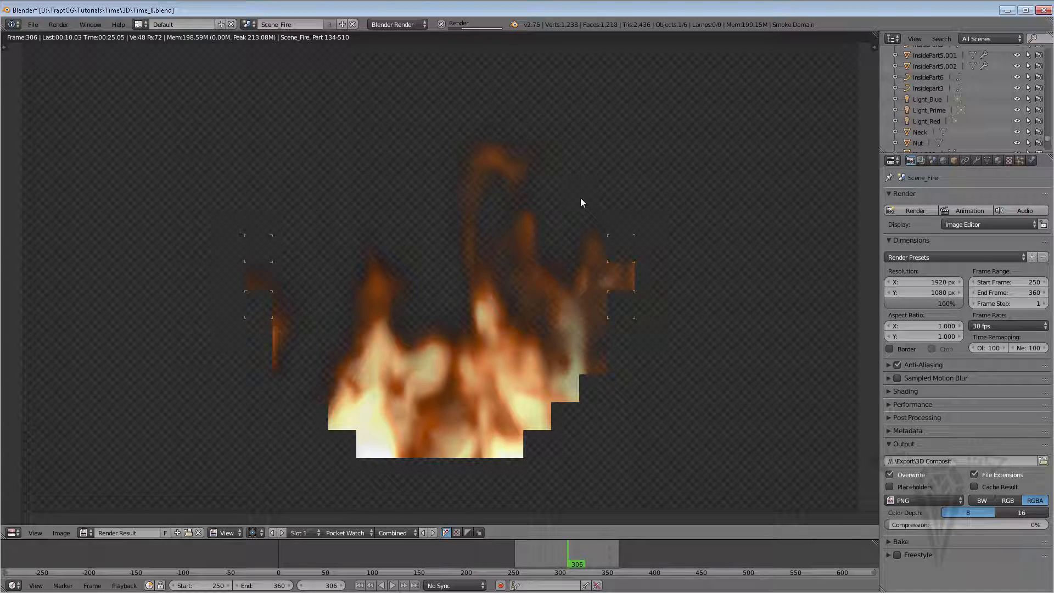
key("Escape")
key("Escape")
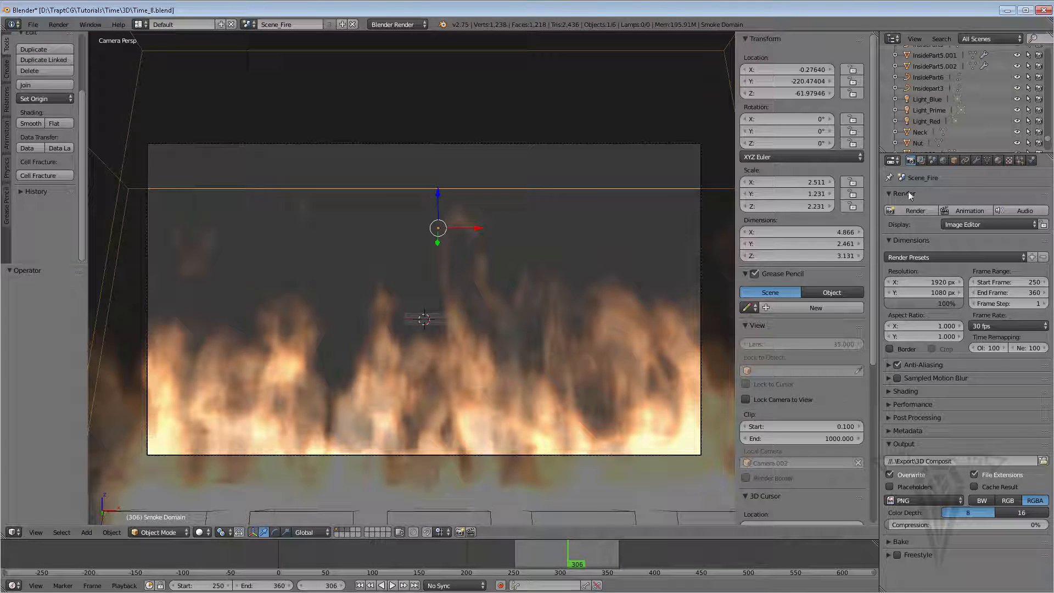
Set the volume integration step size to 0.1 and the material's density scale to 2
left_click(999, 161)
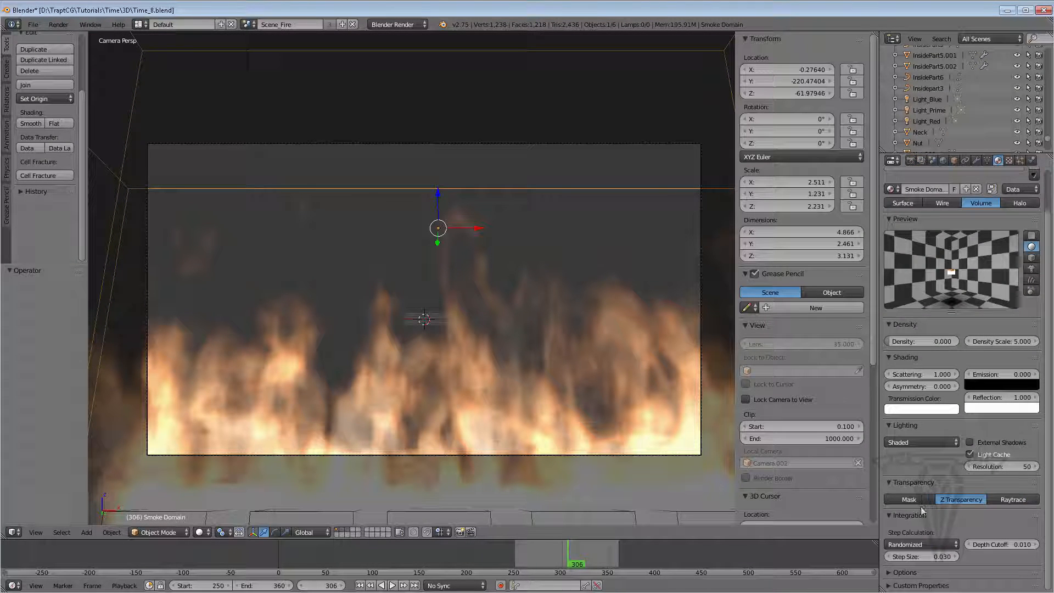
left_click(922, 557)
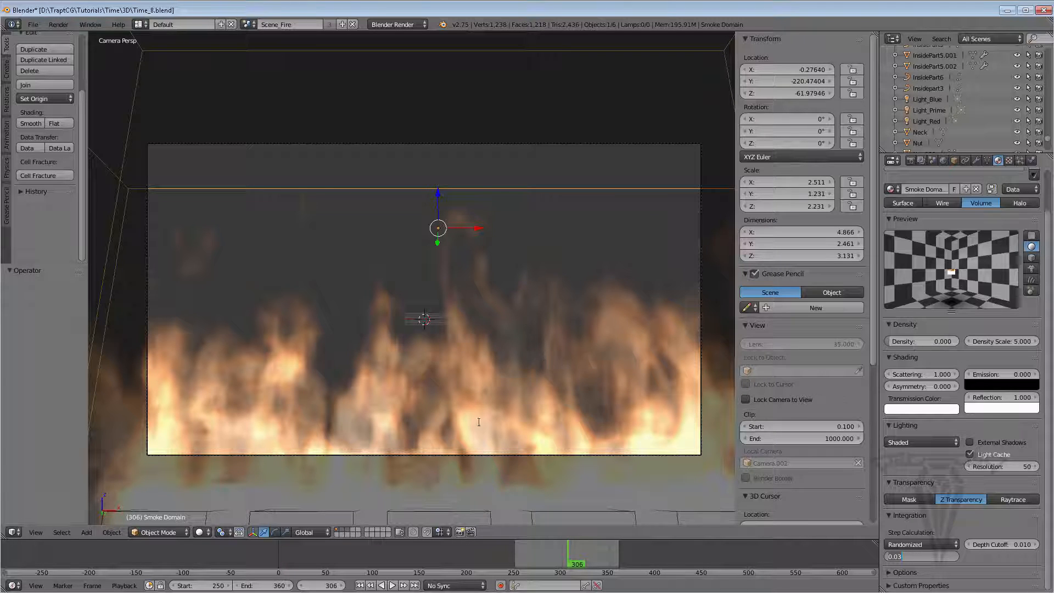
left_click_drag(913, 558, 847, 545)
key("Return")
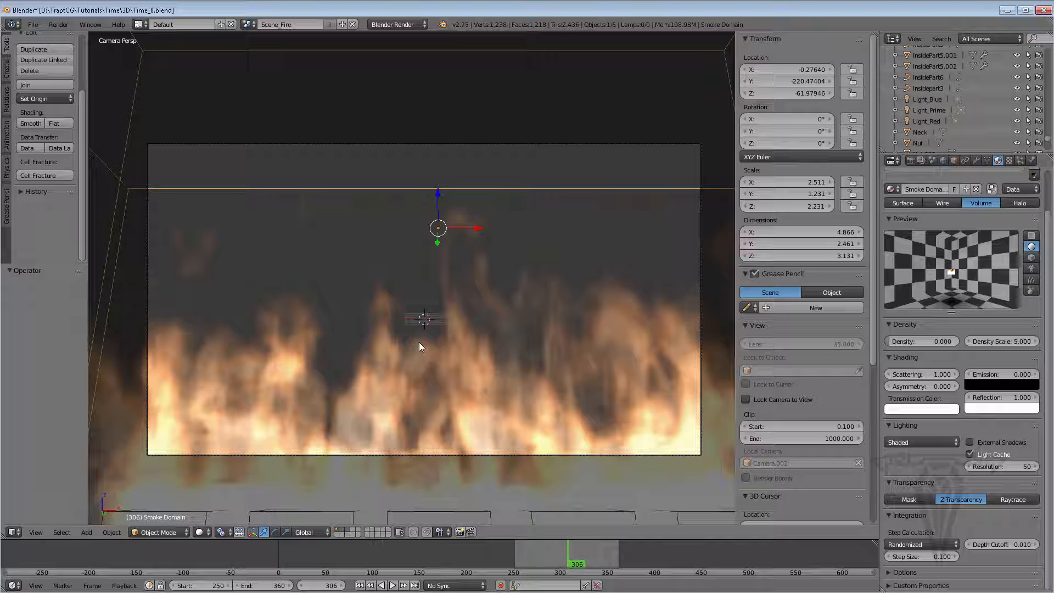
left_click(993, 340)
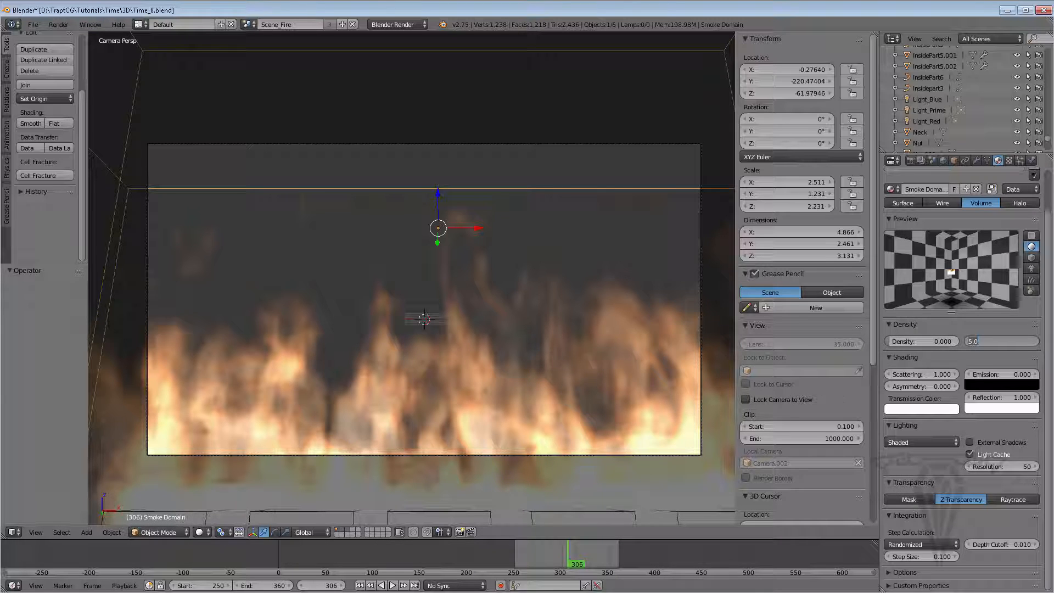
type("2")
key("Return")
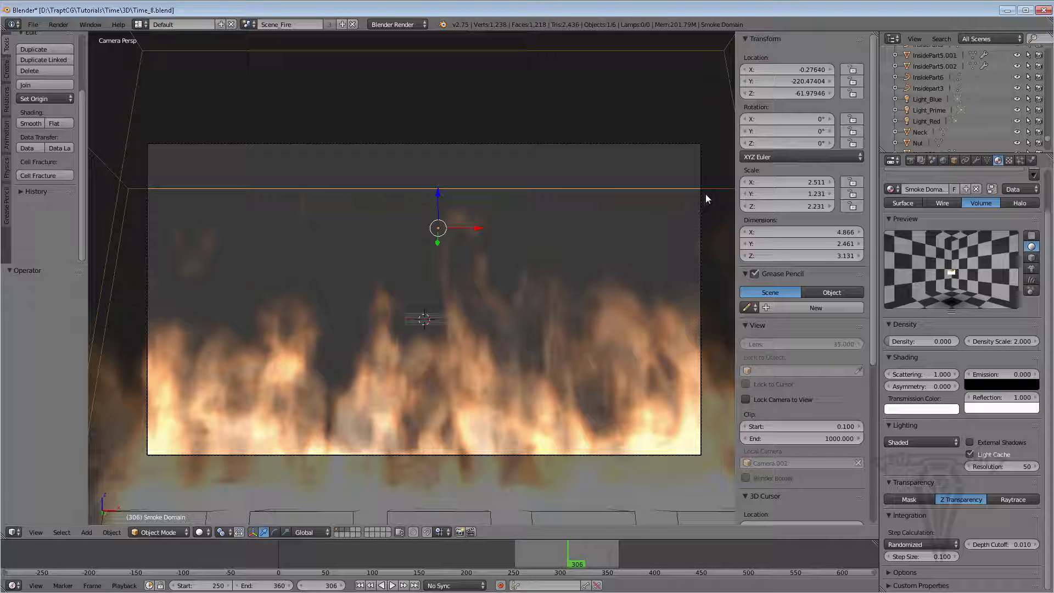
Render a test frame with density scale 2 and return to the viewport
left_click(912, 160)
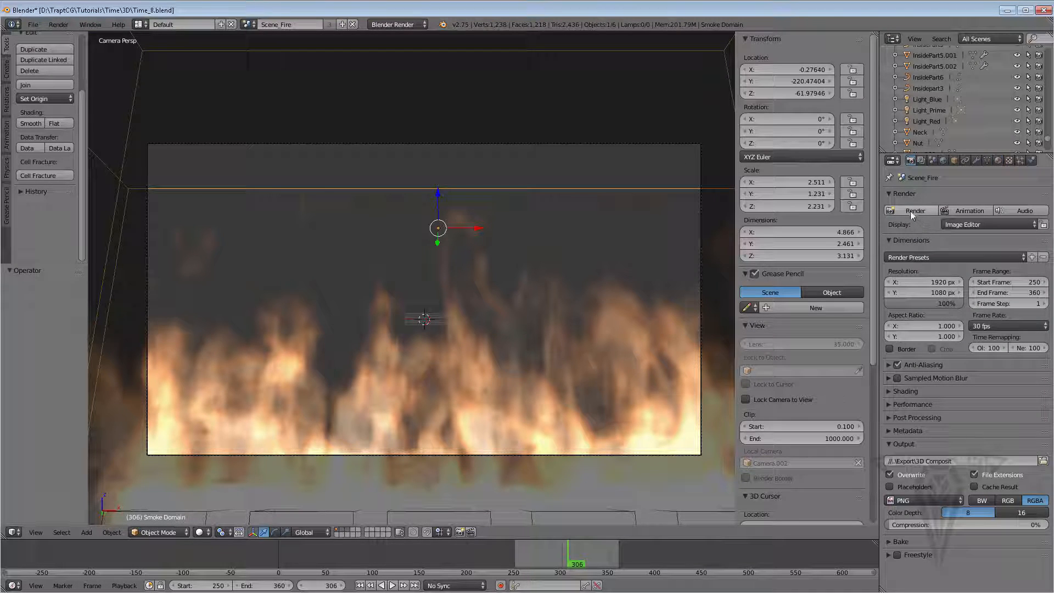
left_click(910, 211)
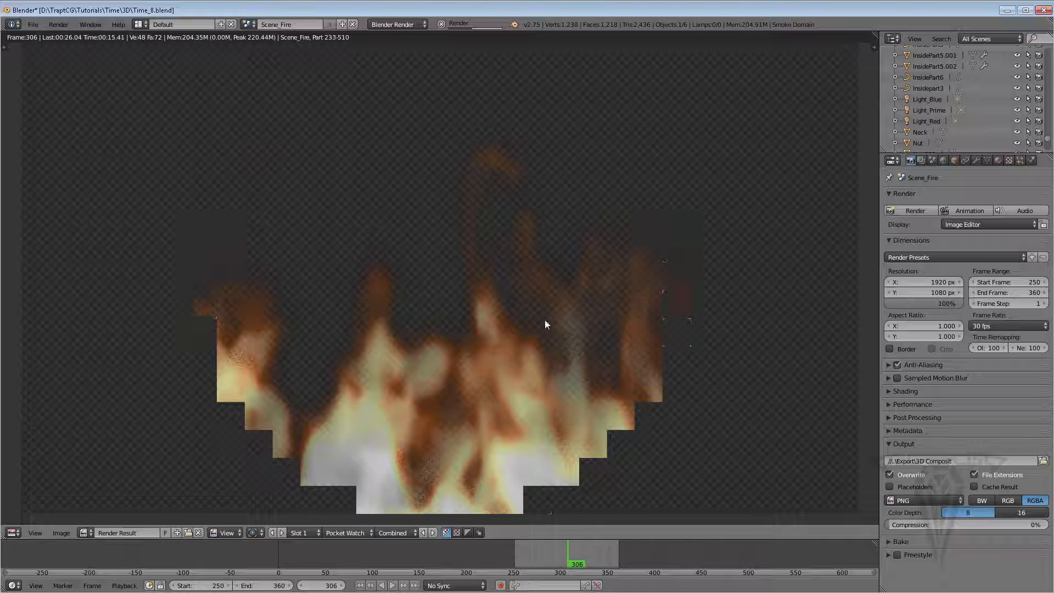
key("Escape")
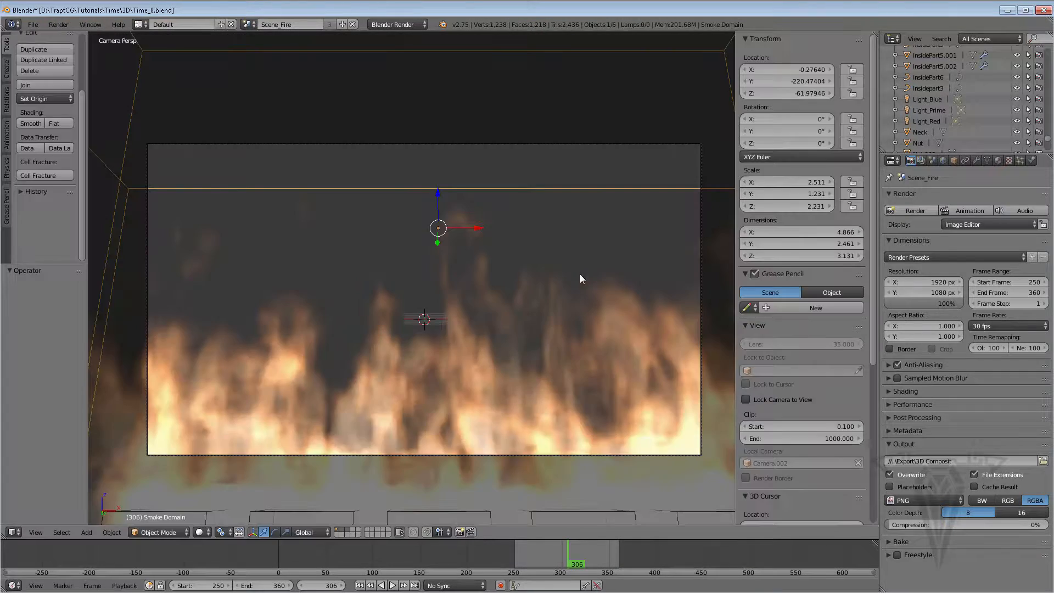
Set the smoke domain material's density scale to 3.5
left_click(998, 161)
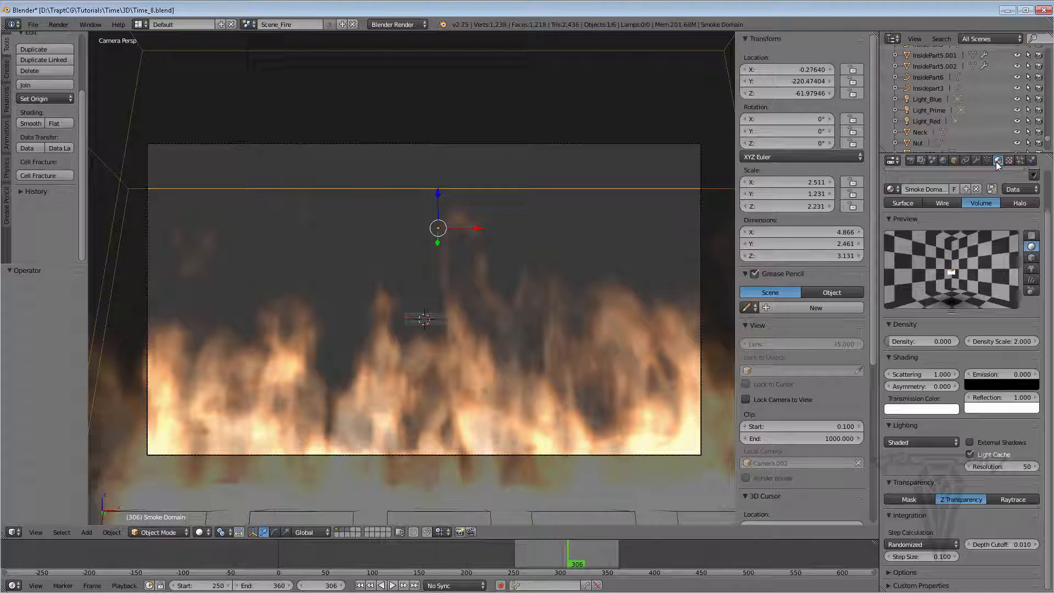
left_click(1019, 343)
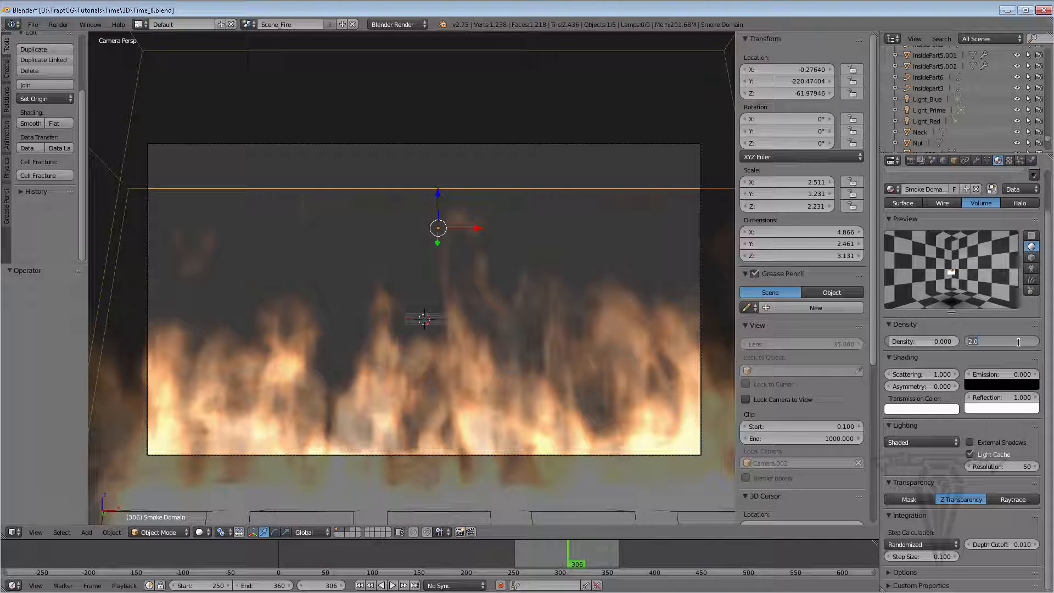
type("3.5")
key("Return")
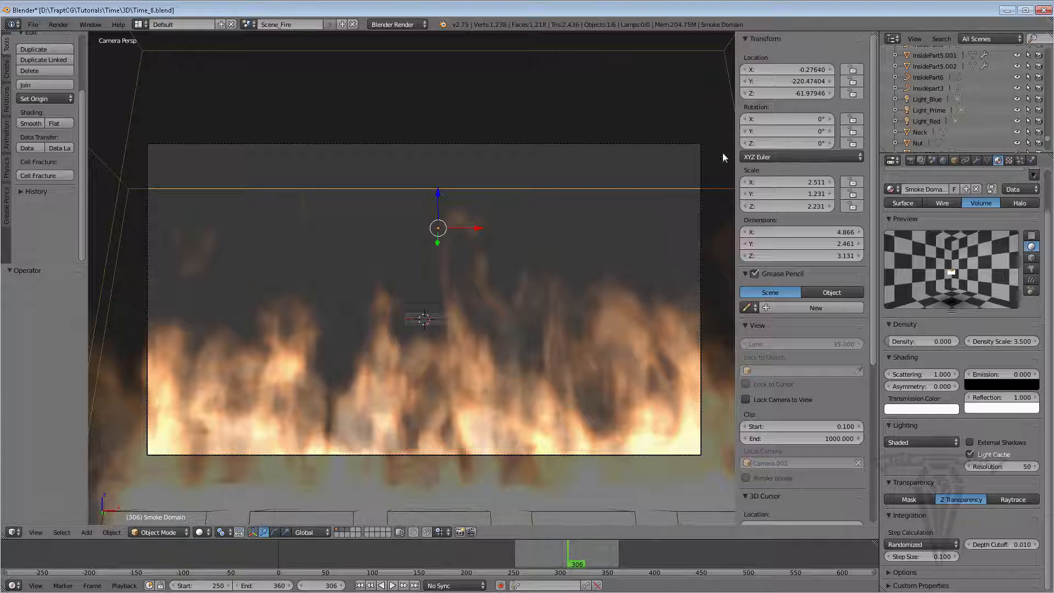
Render a test frame with the 3.5 density scale and review the domain material and texture settings
left_click(911, 160)
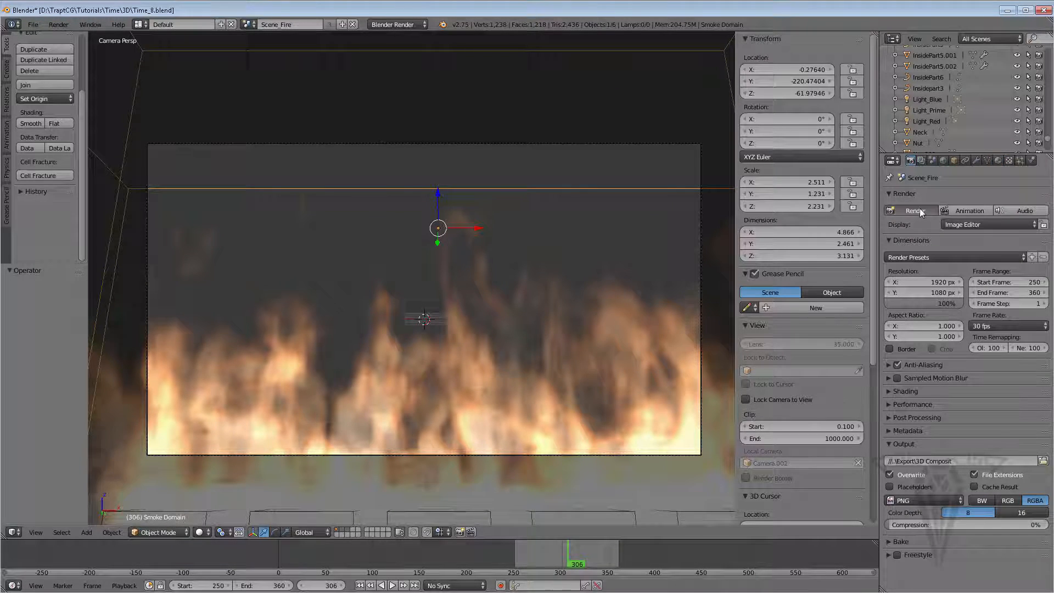
left_click(920, 210)
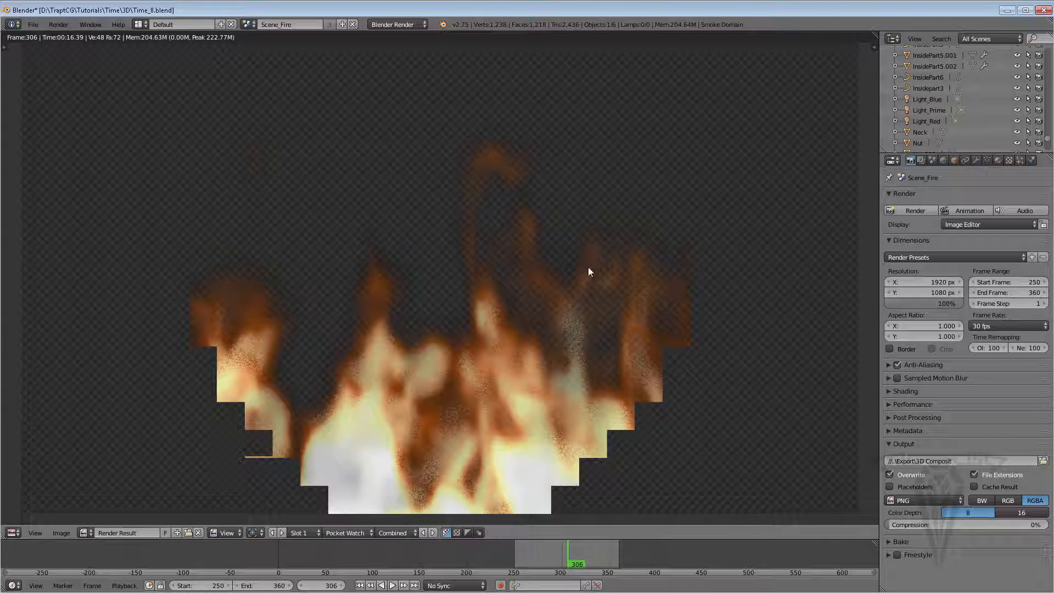
left_click(998, 160)
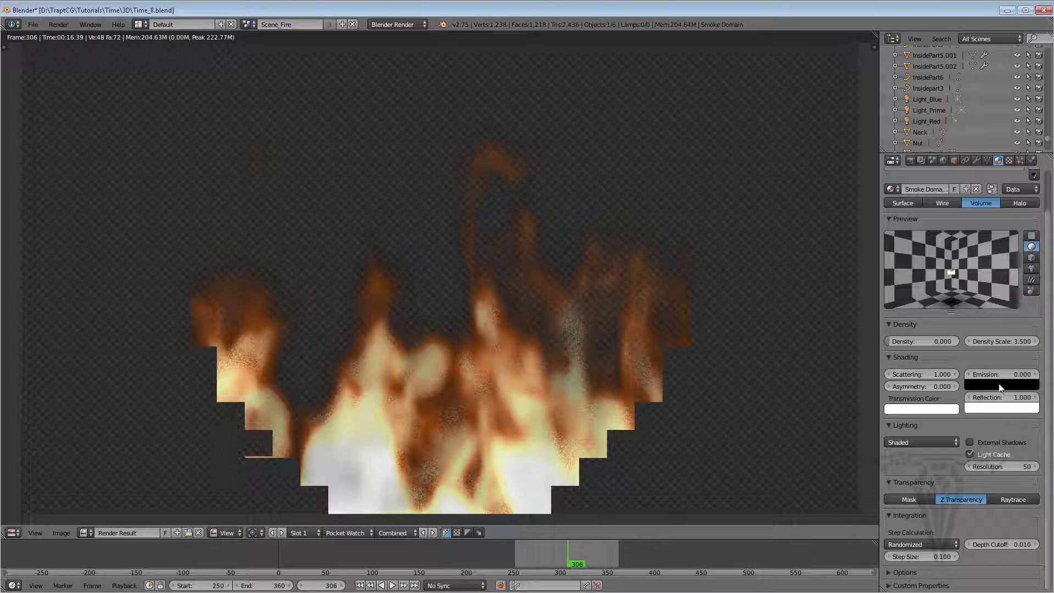
left_click(1009, 160)
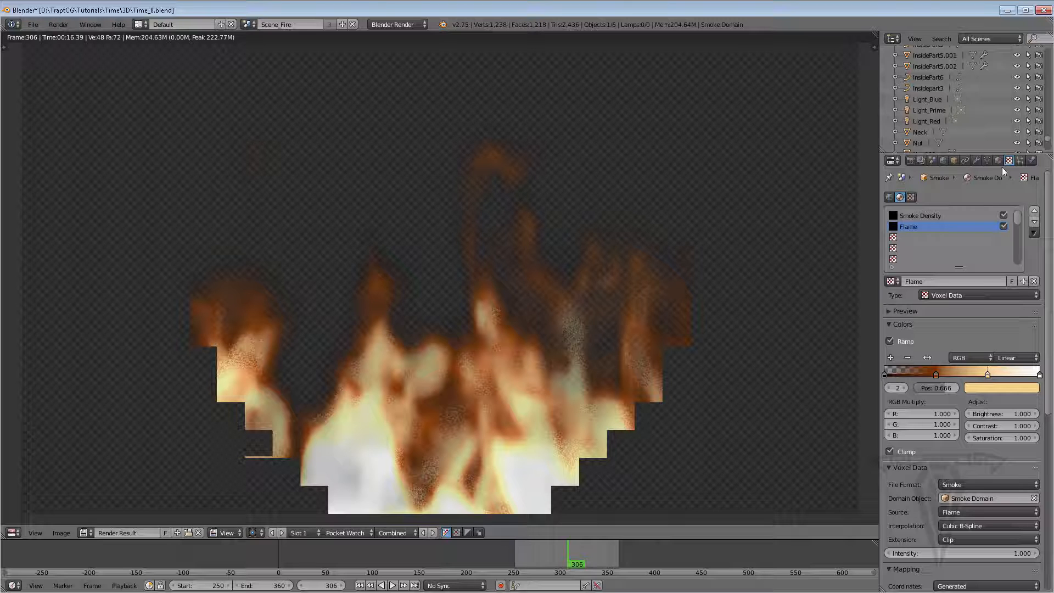
left_click(998, 160)
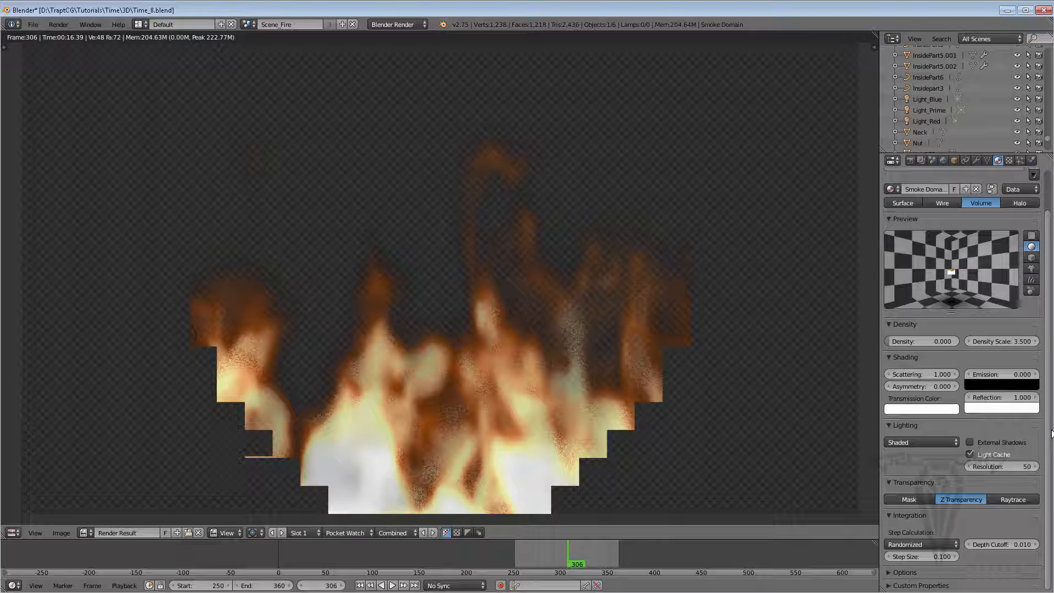
scroll(1052, 384, "up", 2)
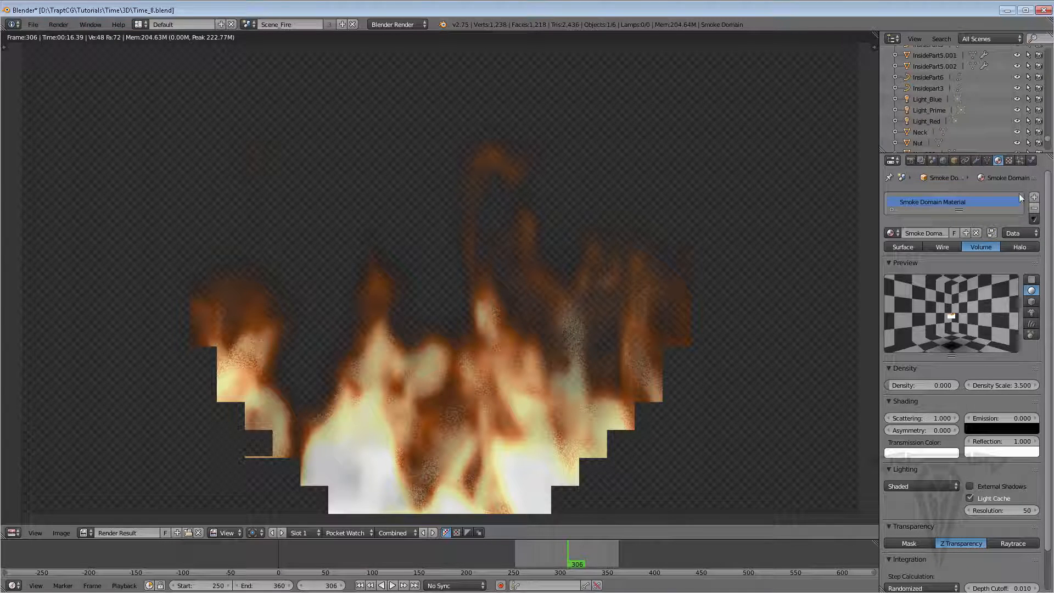
Set the Flame voxel texture's emission influence to 8
left_click(1009, 160)
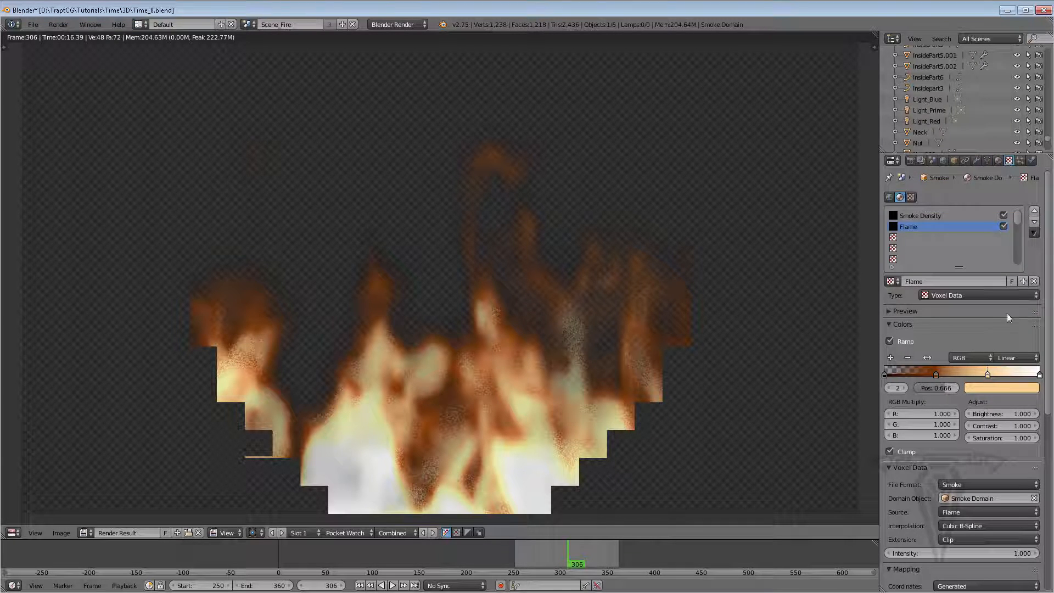
scroll(1050, 384, "down", 4)
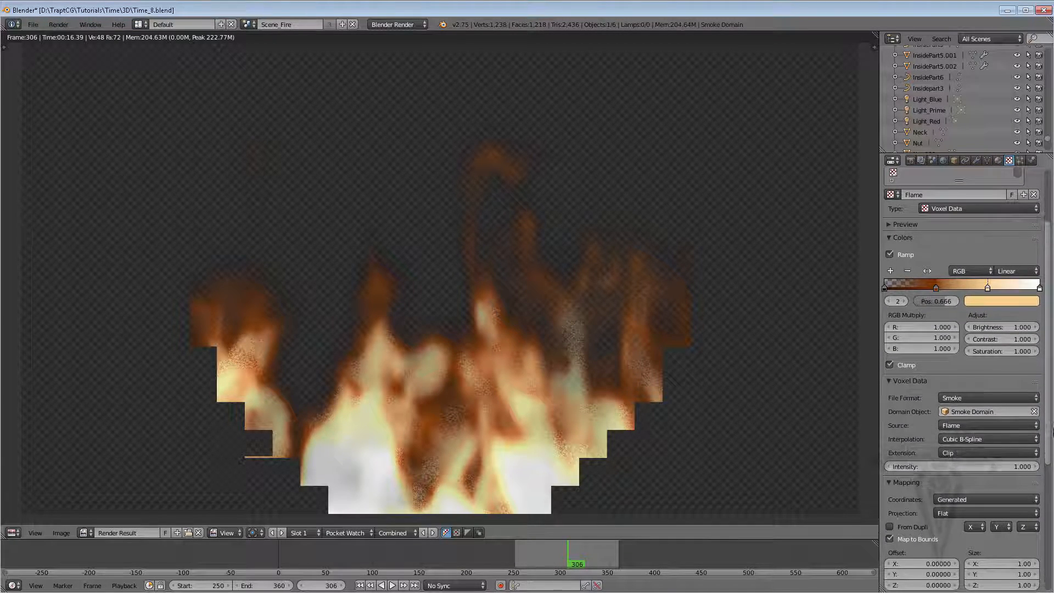
scroll(1052, 431, "down", 8)
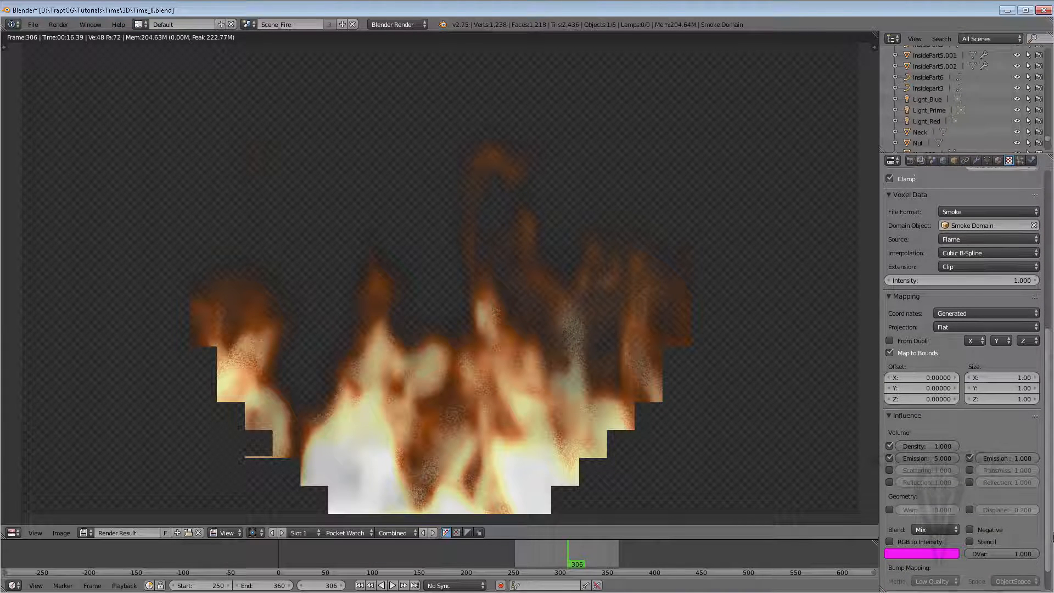
scroll(1052, 538, "down", 1)
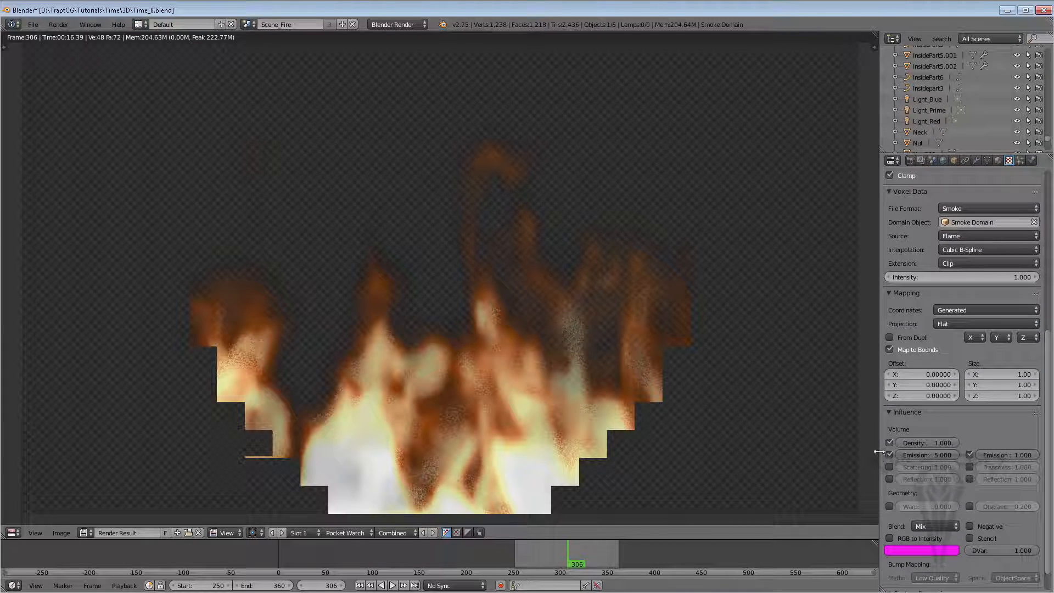
left_click_drag(881, 451, 837, 450)
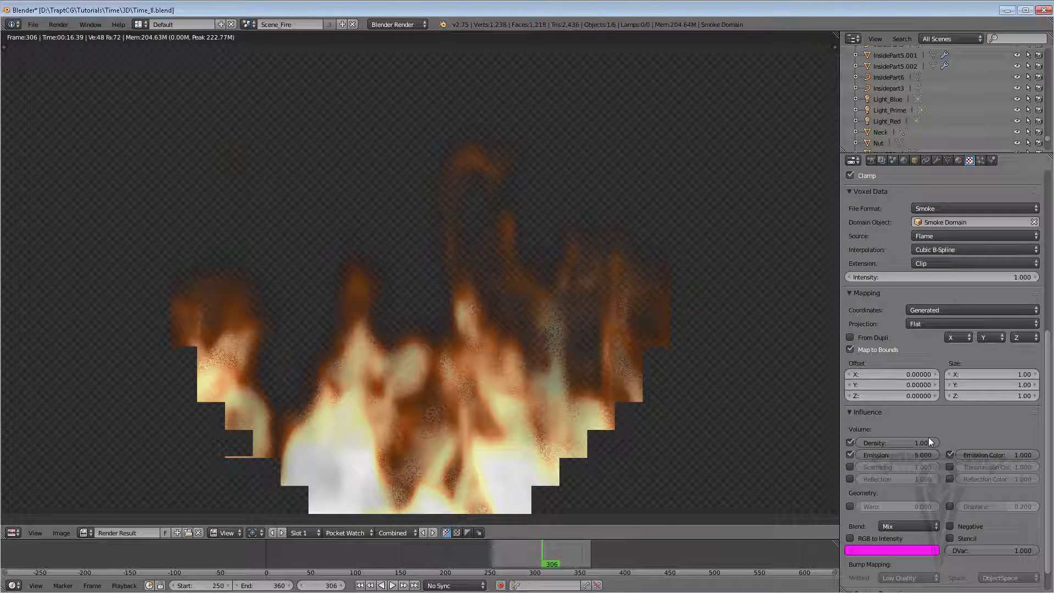
left_click(926, 454)
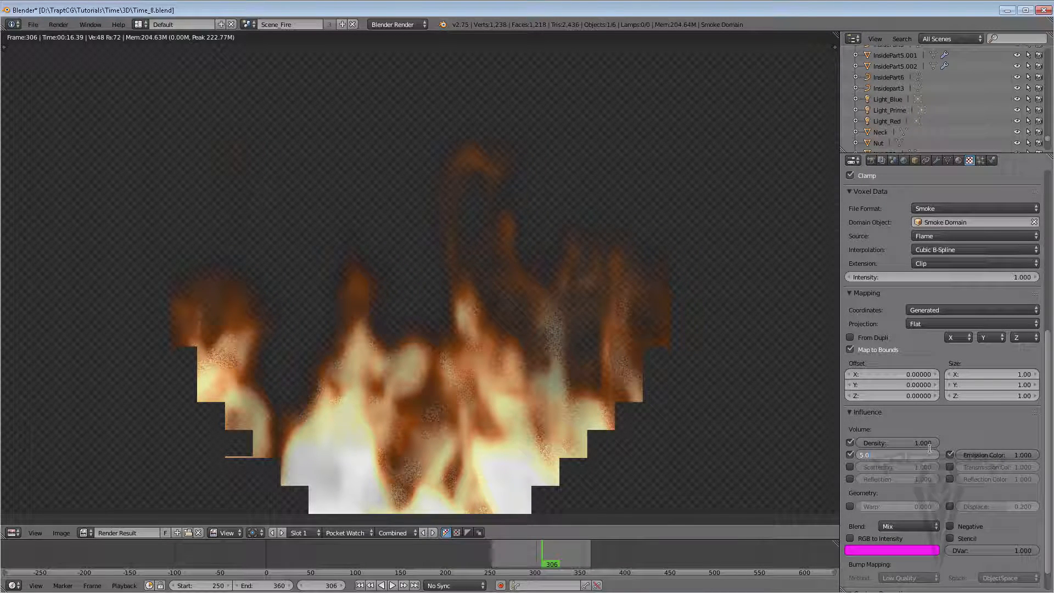
type("8")
key("Return")
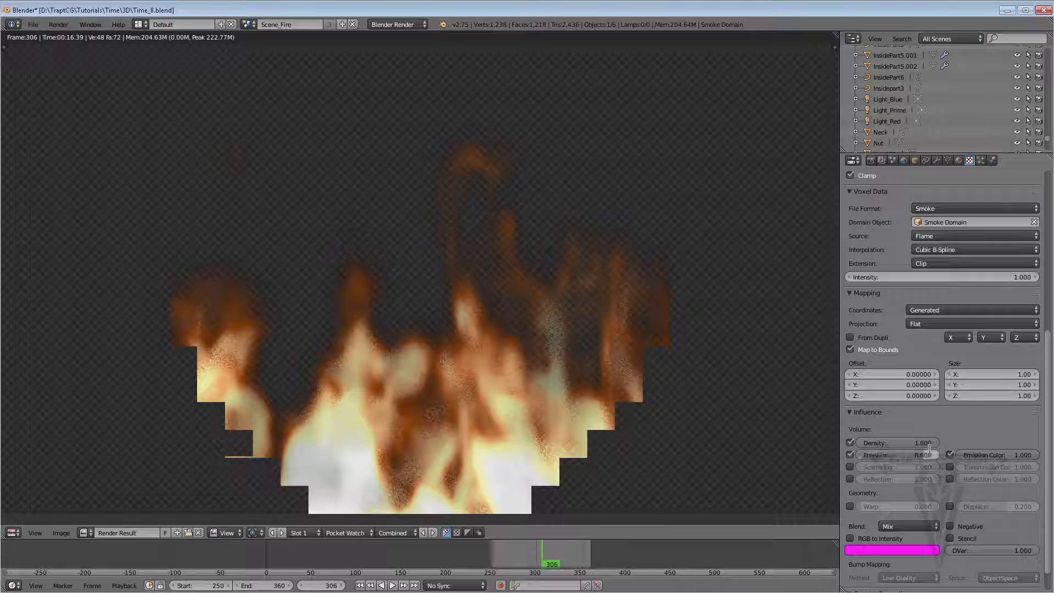
Render a test frame with the stronger flame emission and return to the viewport
left_click(872, 160)
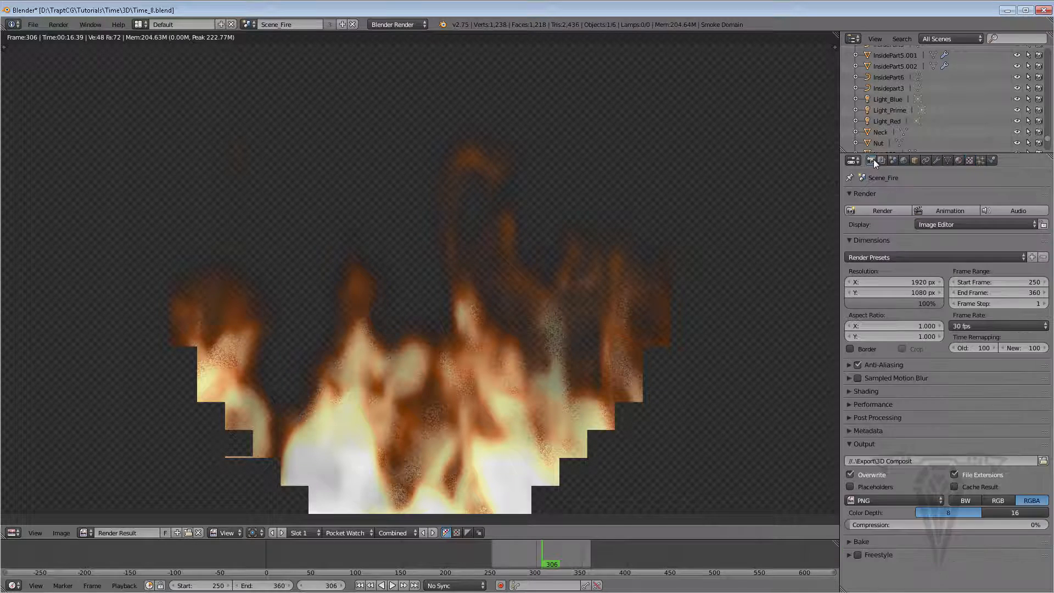
left_click(881, 211)
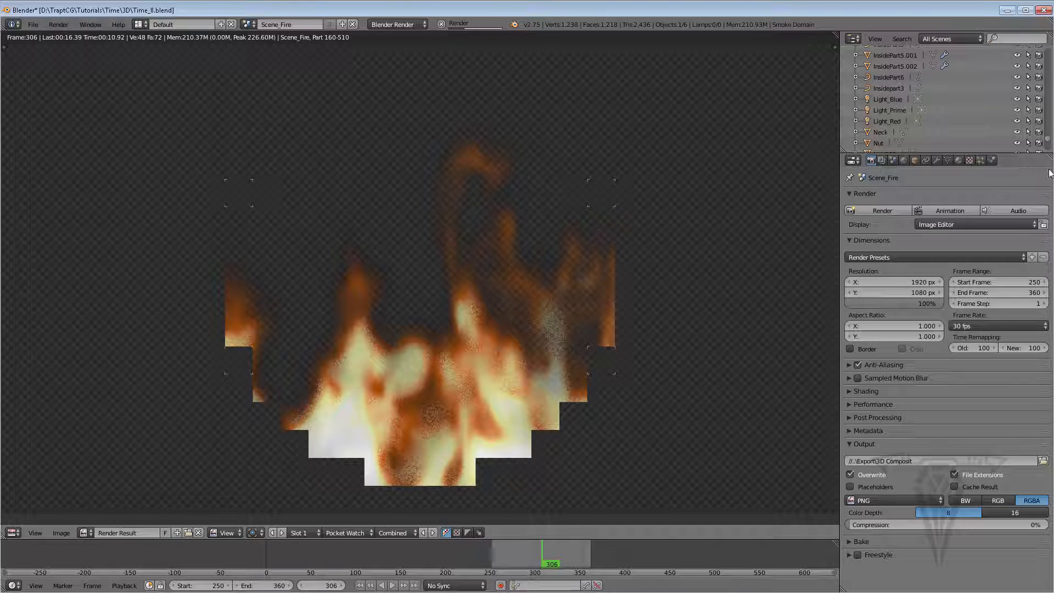
left_click(958, 160)
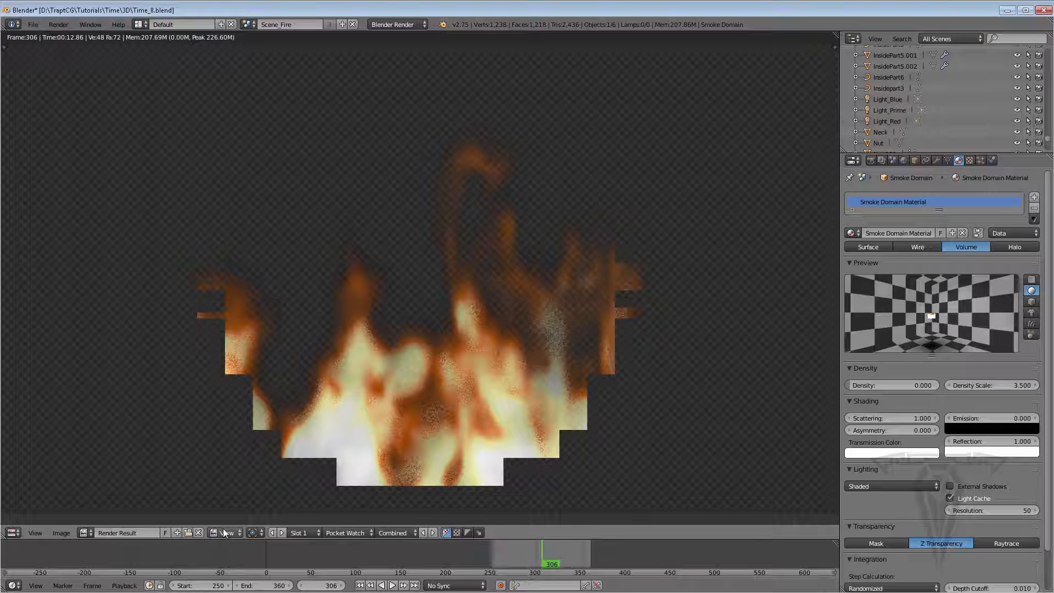
key("Escape")
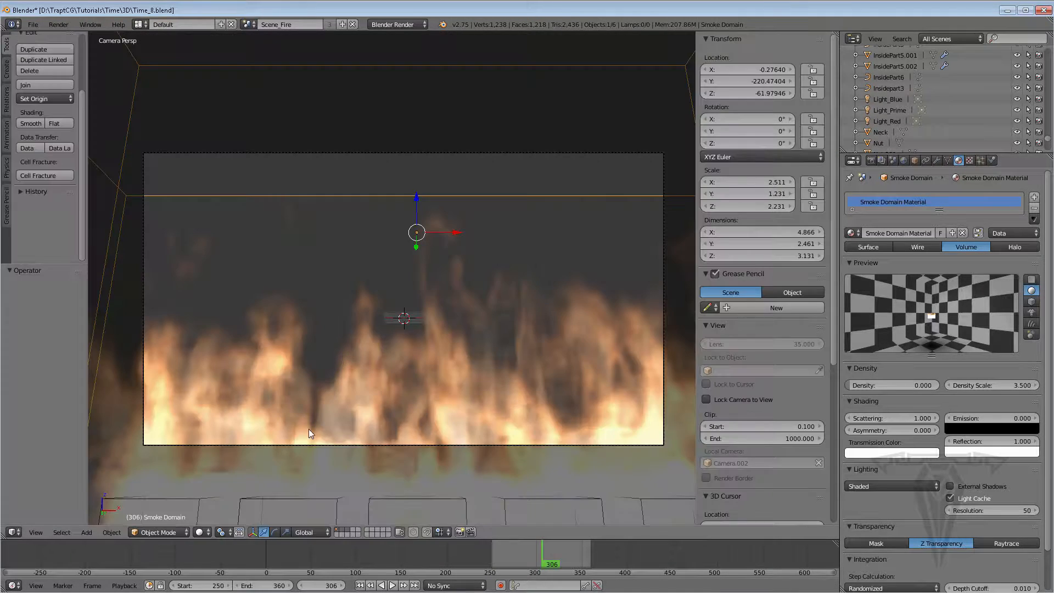
Switch the viewport to rendered preview shading and set the Flame texture's emission influence to 5
left_click(200, 532)
left_click(219, 459)
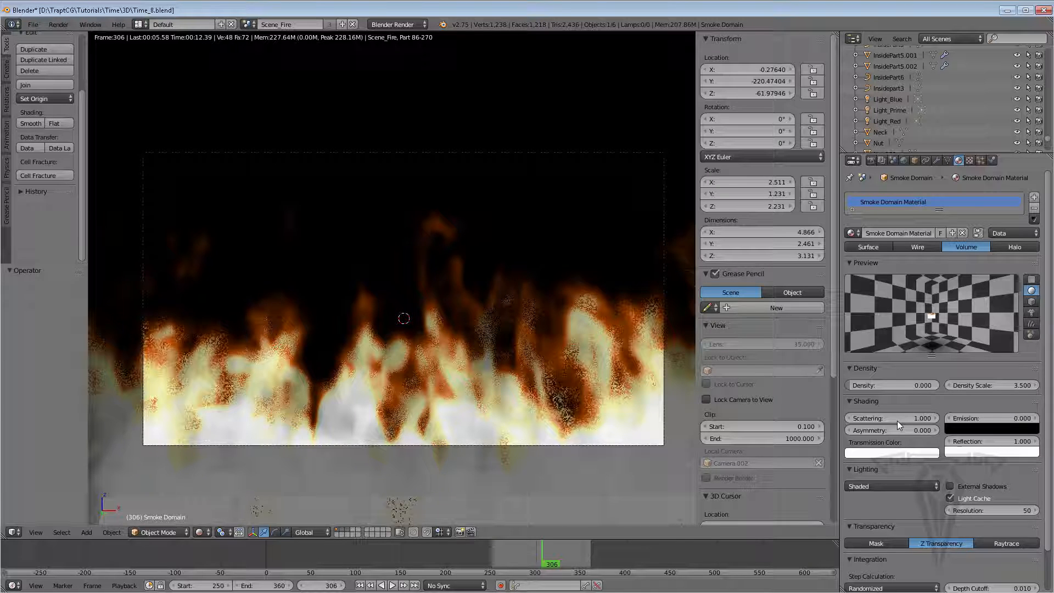
left_click(970, 160)
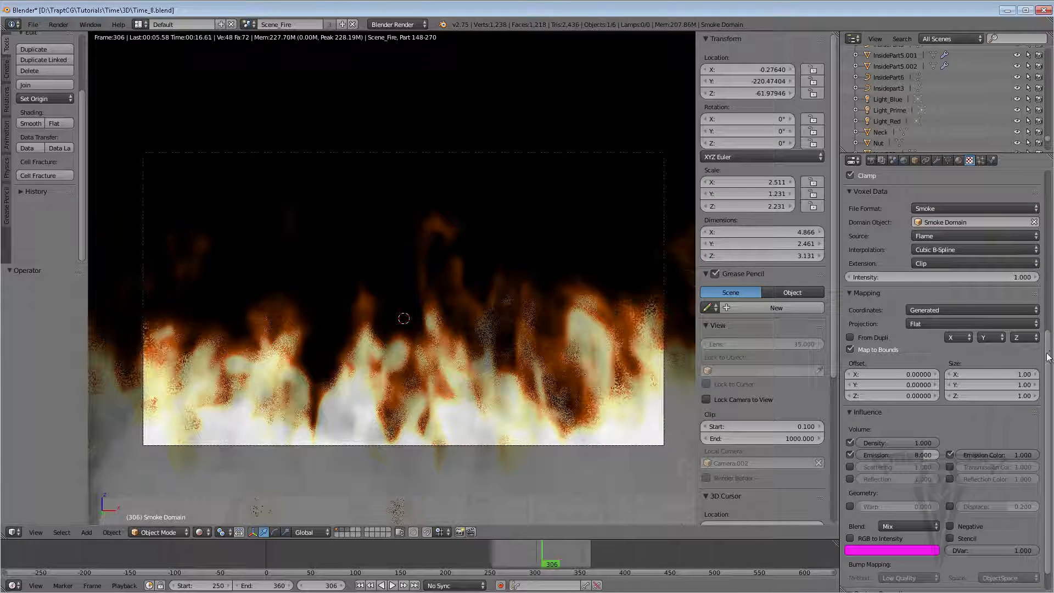
left_click(907, 454)
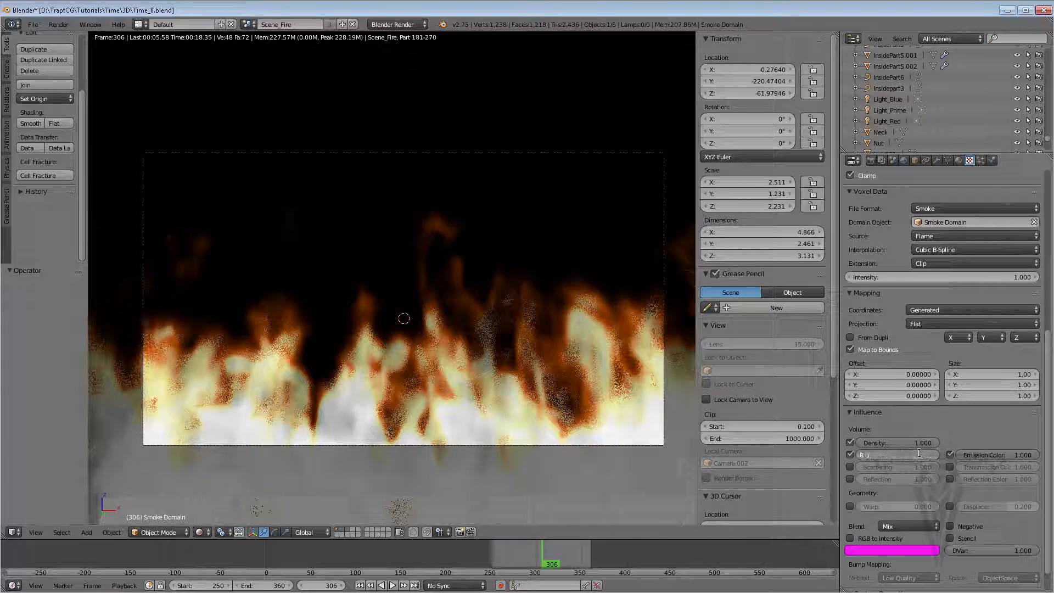
type("5")
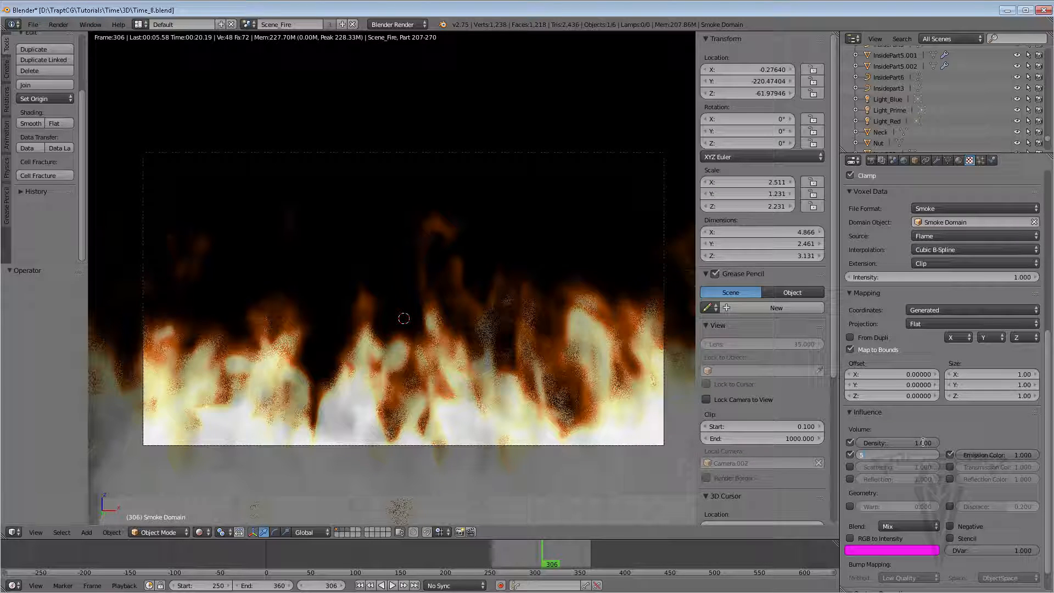
key("Return")
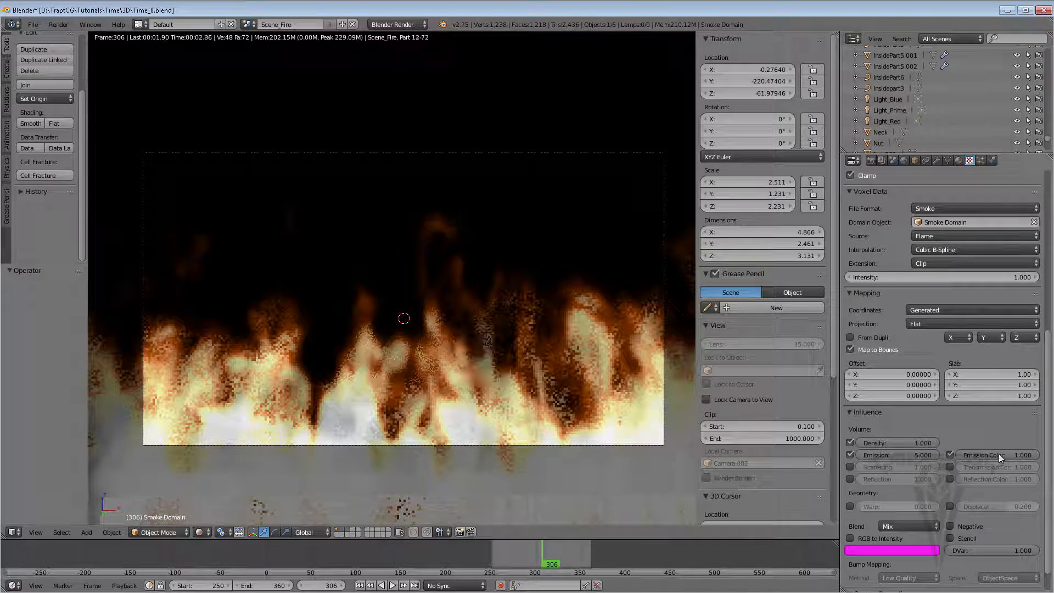
Try an emission color influence of 3 on the Flame texture and restore it to 1
left_click(999, 454)
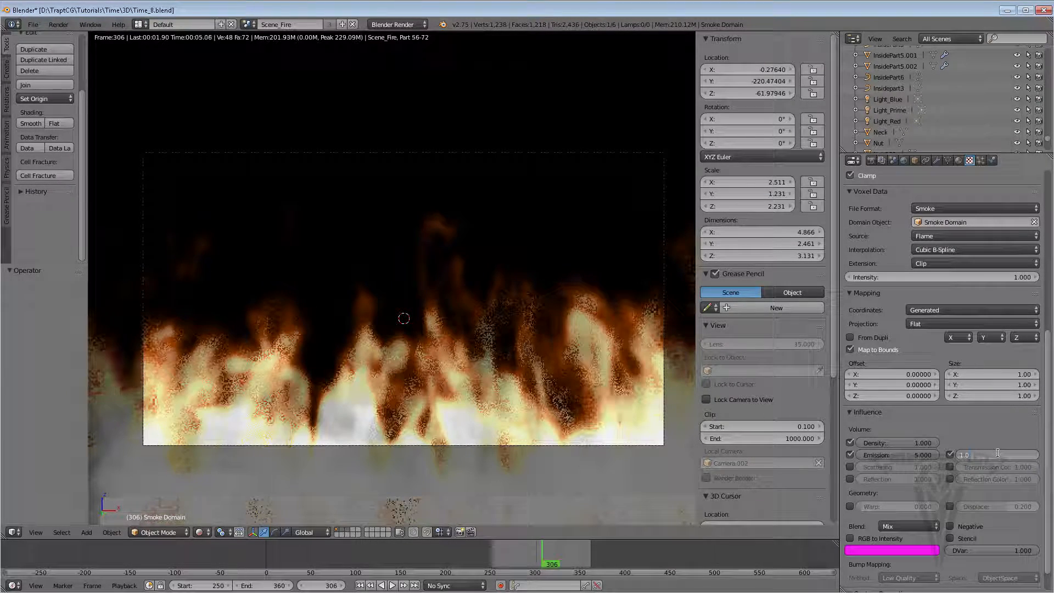
type("3")
key("Return")
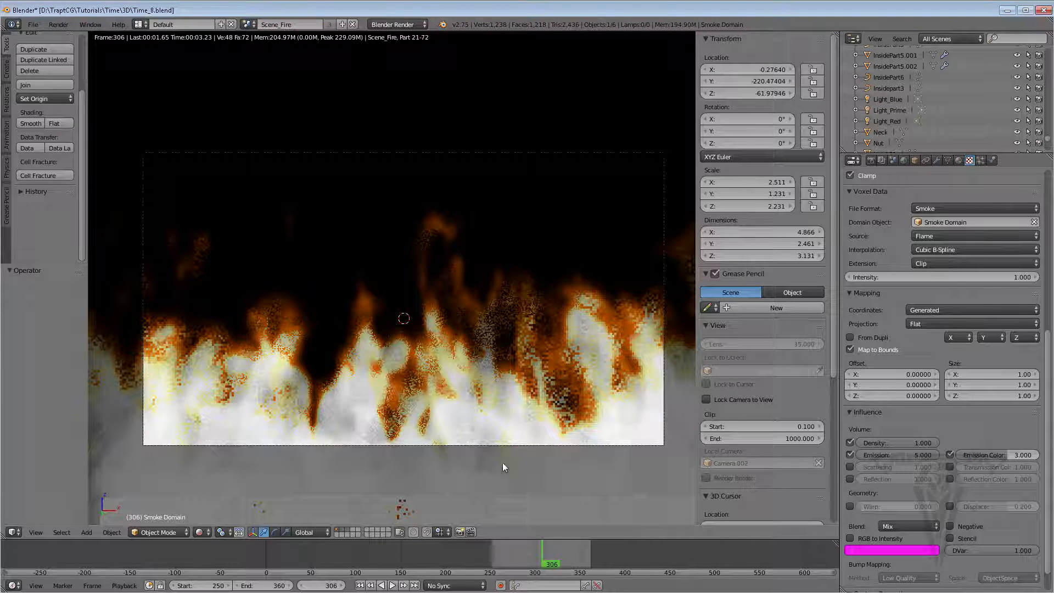
left_click(1011, 456)
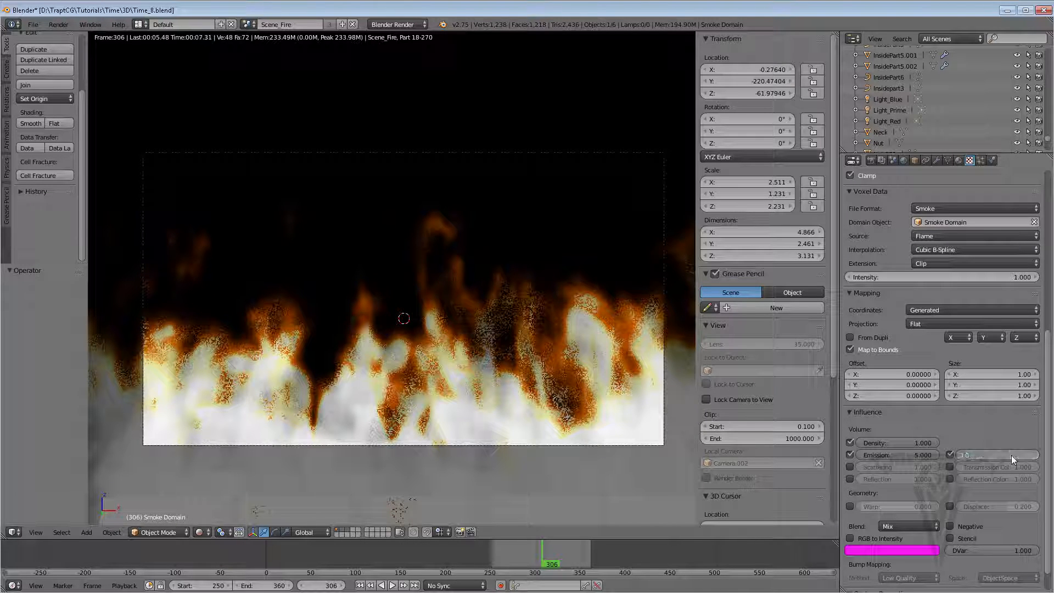
type("1")
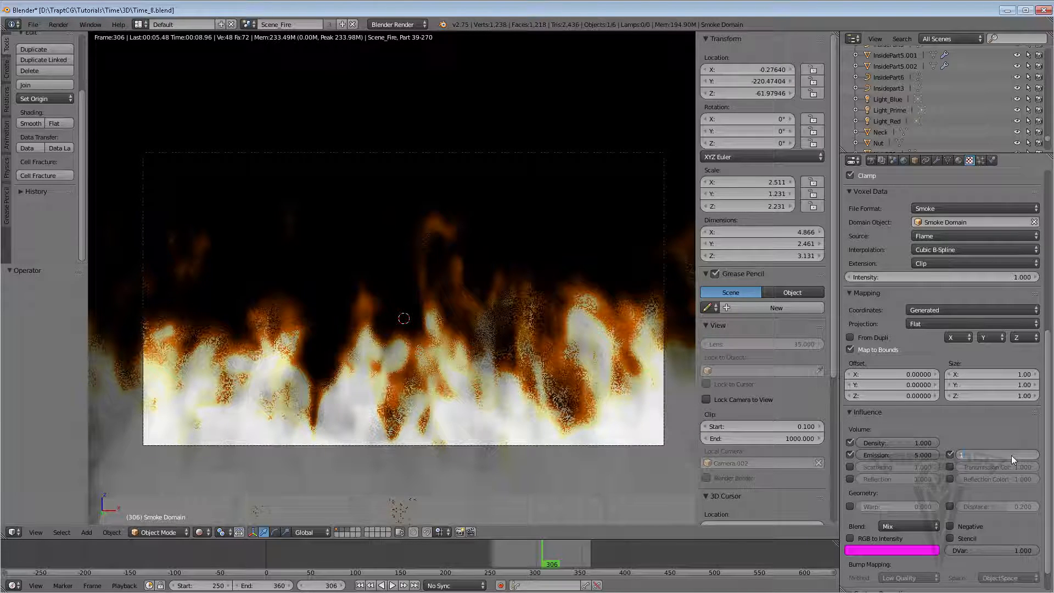
key("Return")
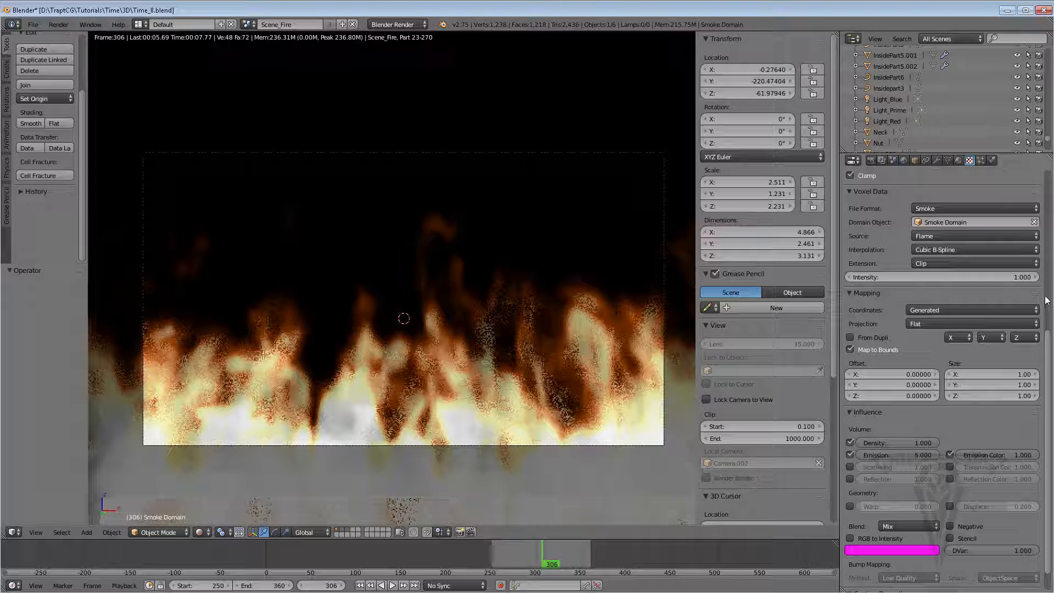
Move the Flame texture color ramp's pale stop to about position 0.85
left_click_drag(1046, 300, 1046, 273)
scroll(1046, 272, "up", 3)
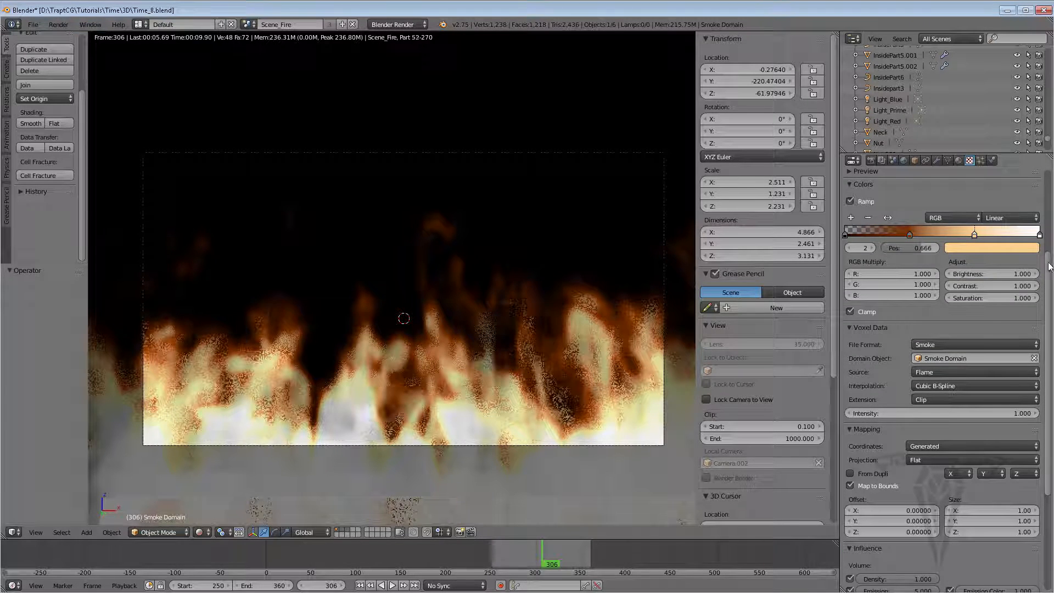
left_click(909, 234)
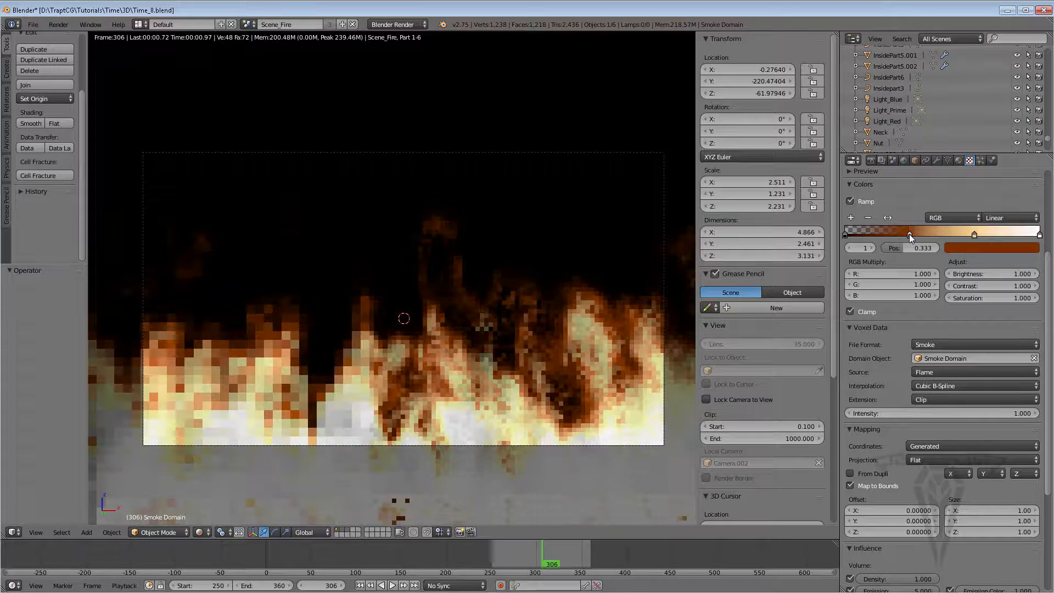
left_click_drag(974, 235, 1009, 233)
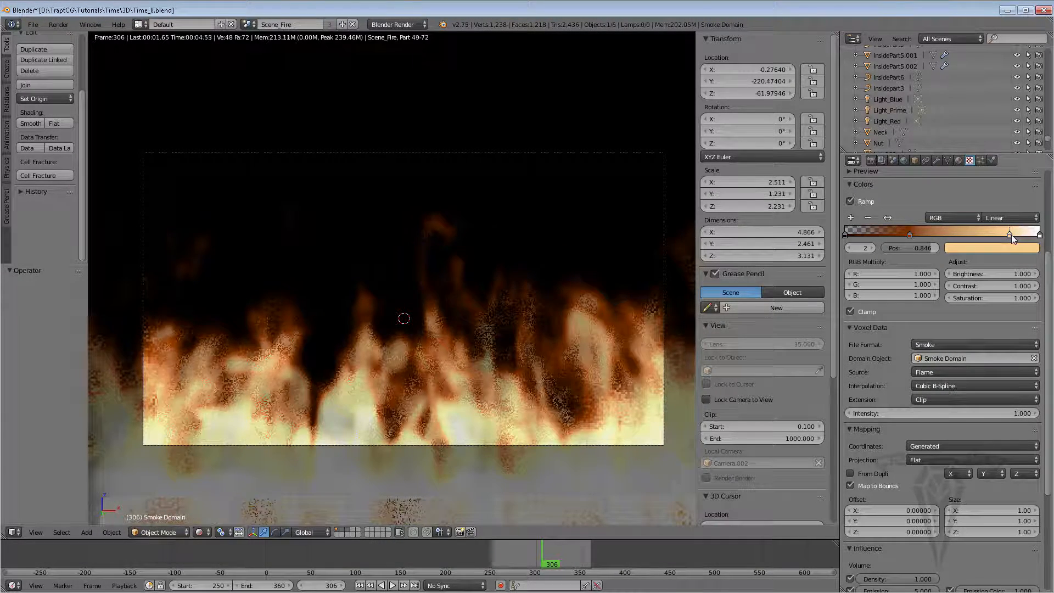
left_click_drag(1010, 235, 1012, 235)
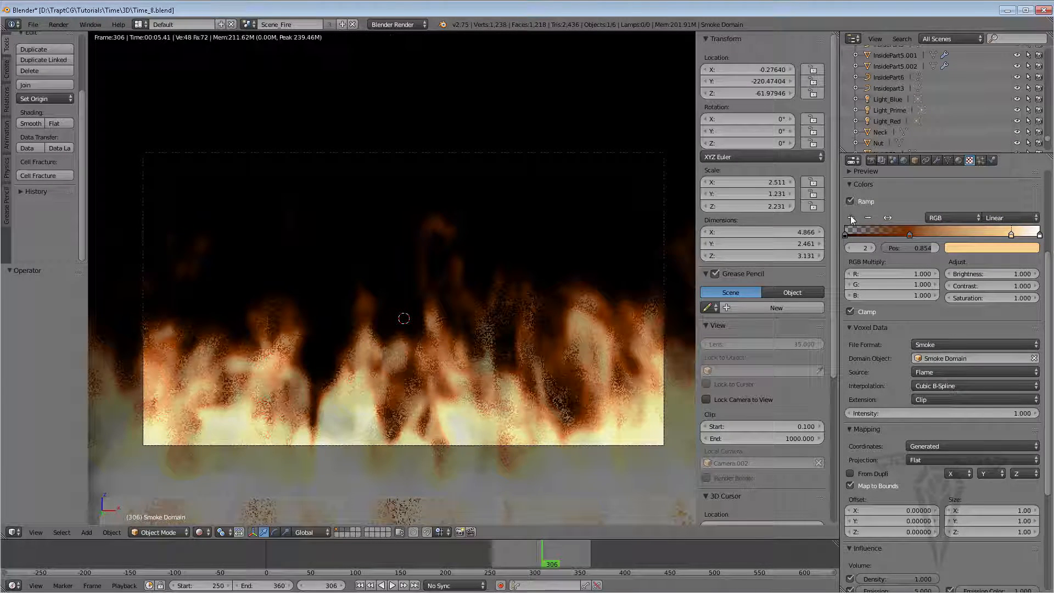
Add a color ramp stop at about position 0.59 and color it orange
left_click(851, 218)
left_click(960, 235)
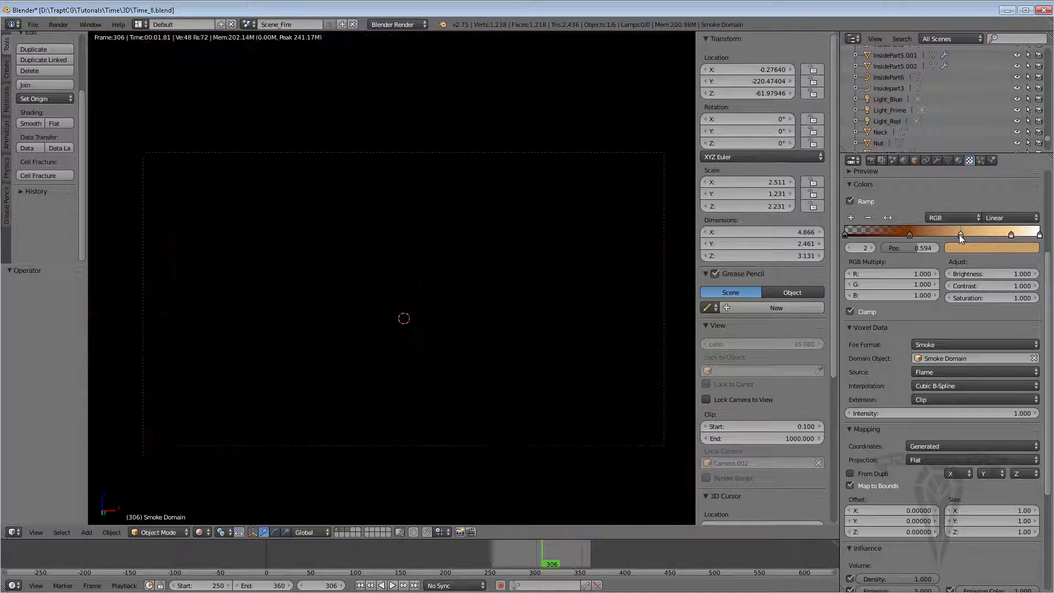
left_click(966, 246)
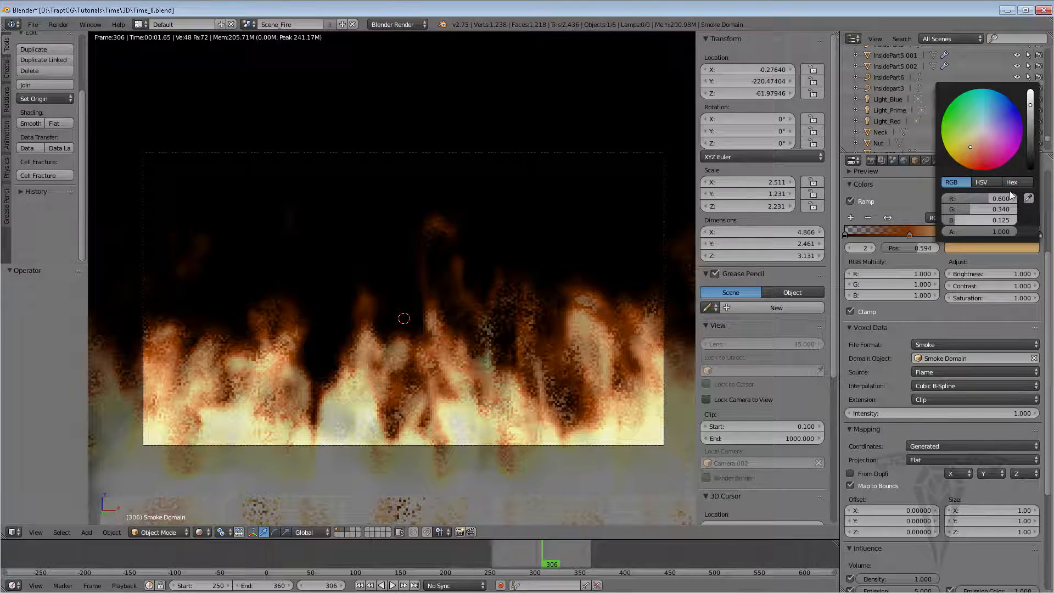
scroll(966, 152, "up", 3)
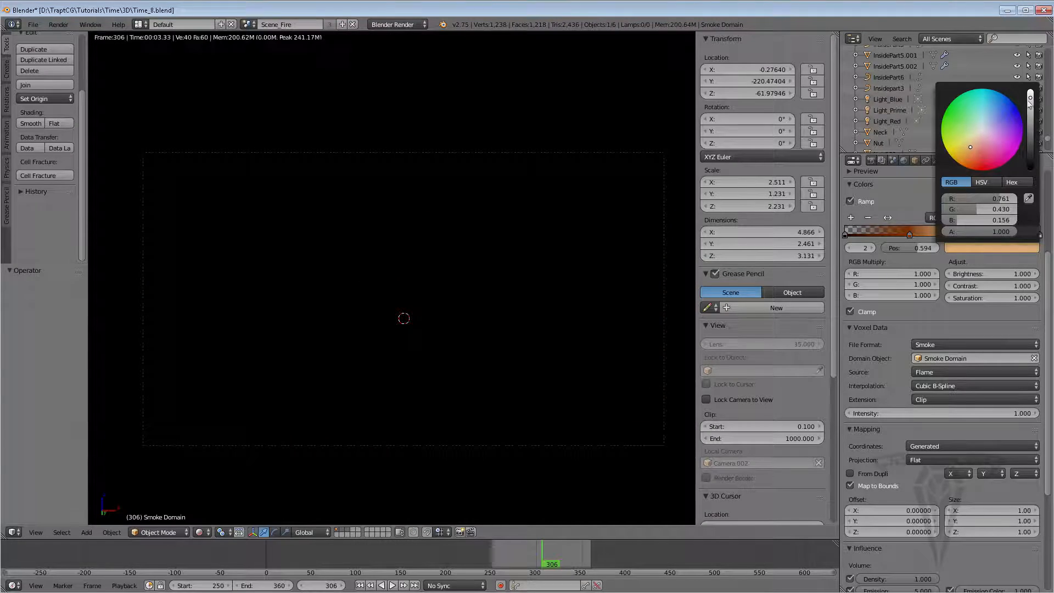
left_click_drag(966, 153, 968, 160)
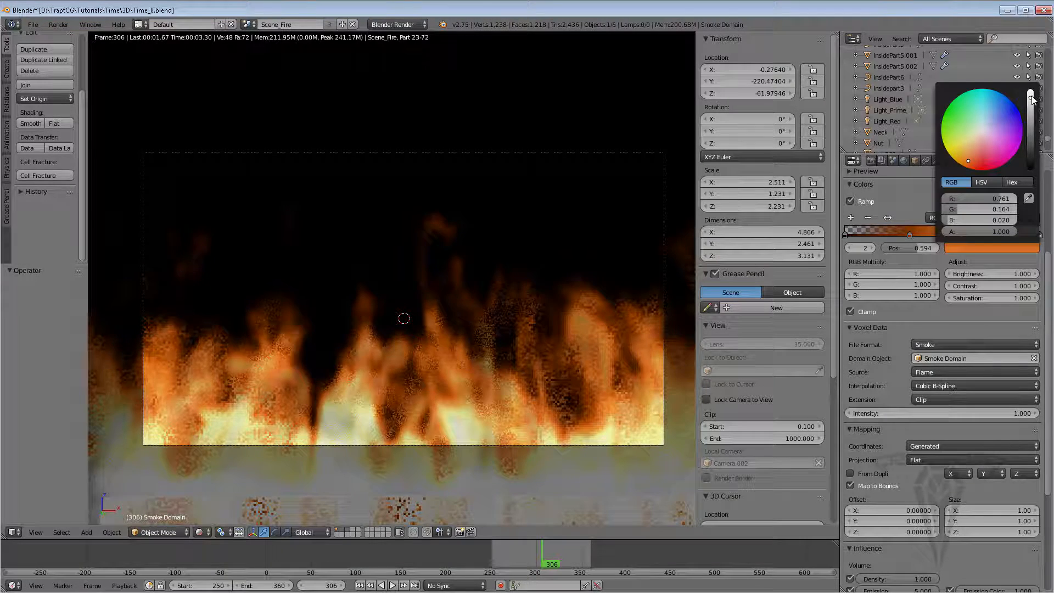
scroll(1007, 199, "up", 2)
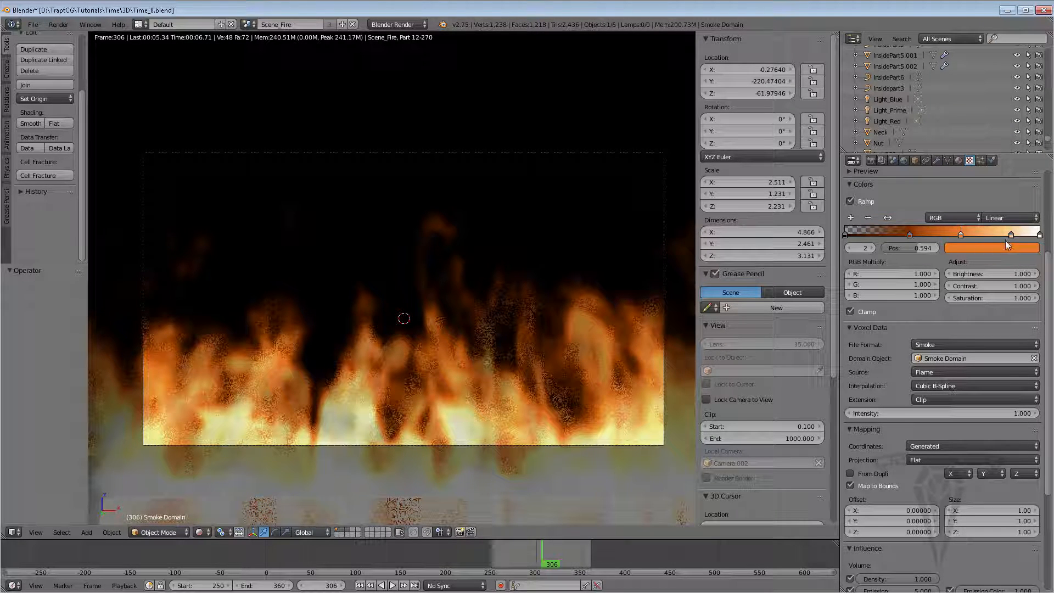
Set the first color ramp stop to a deep red-orange of about R 0.63, G 0.04, B 0
left_click(911, 235)
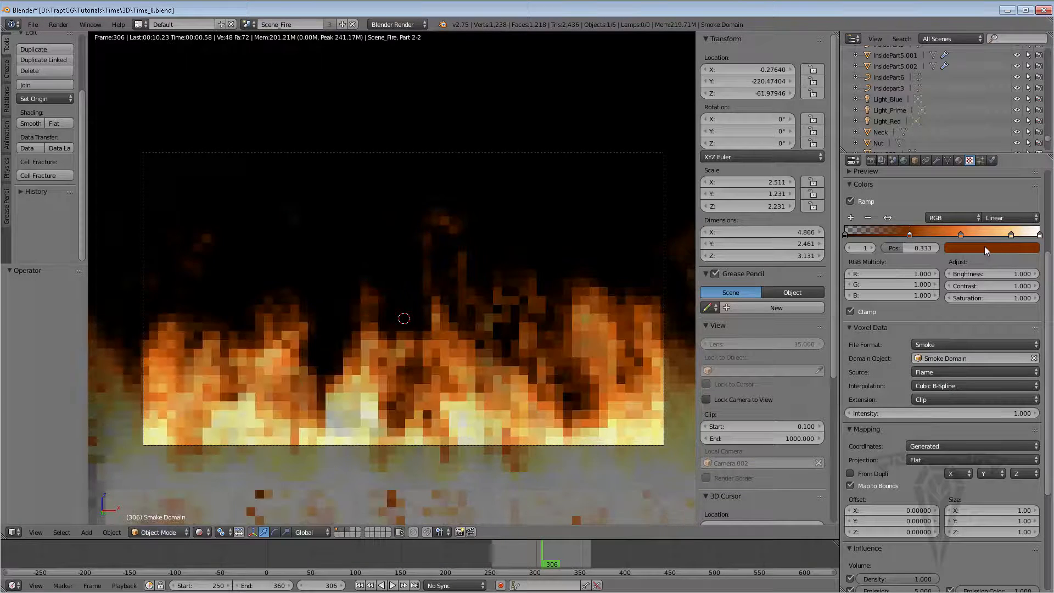
left_click(984, 246)
scroll(1000, 158, "up", 3)
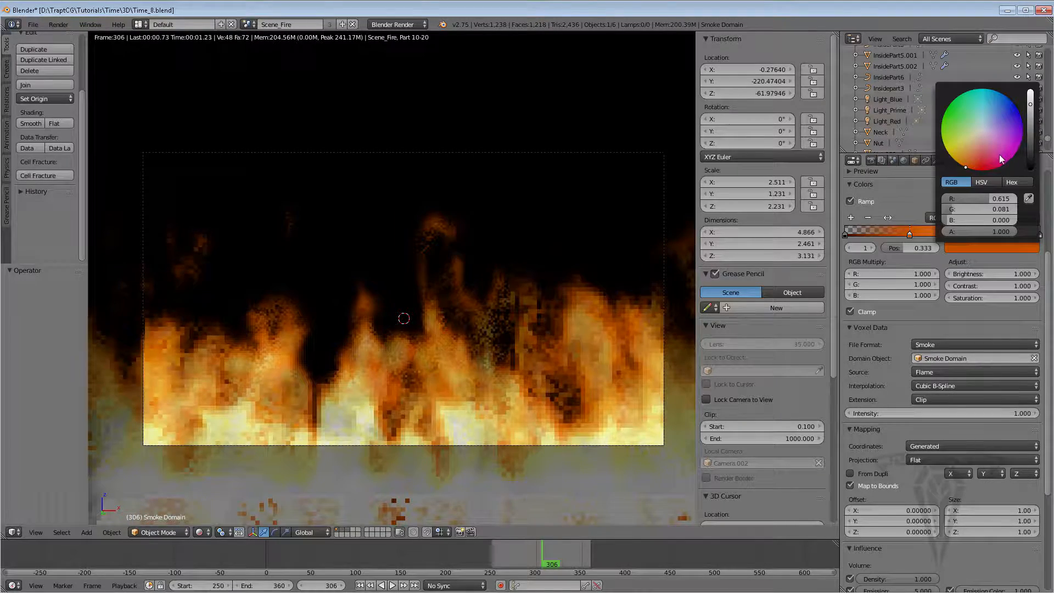
left_click(970, 168)
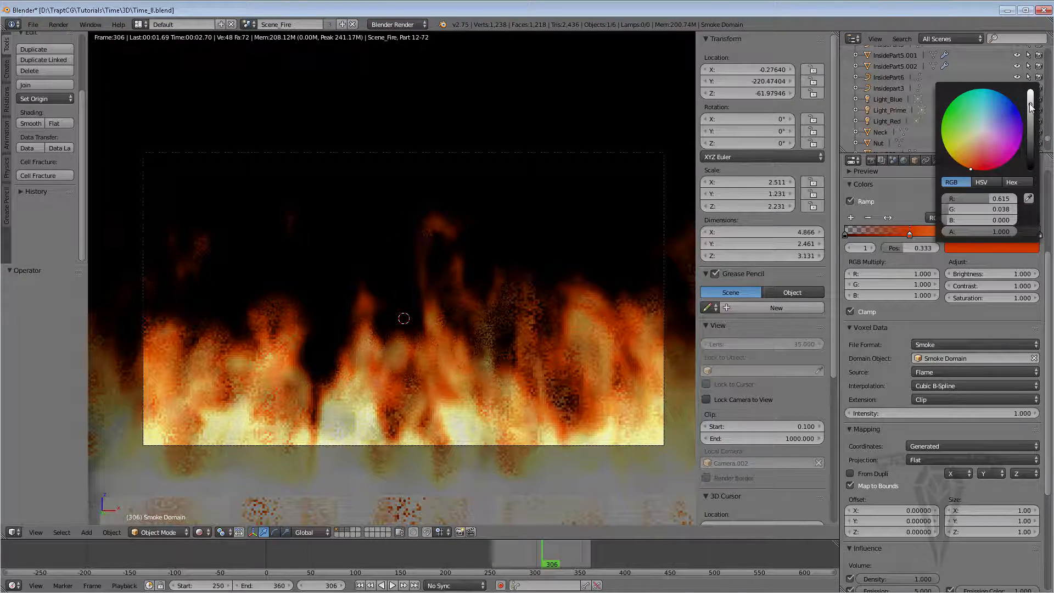
left_click_drag(1030, 105, 1029, 109)
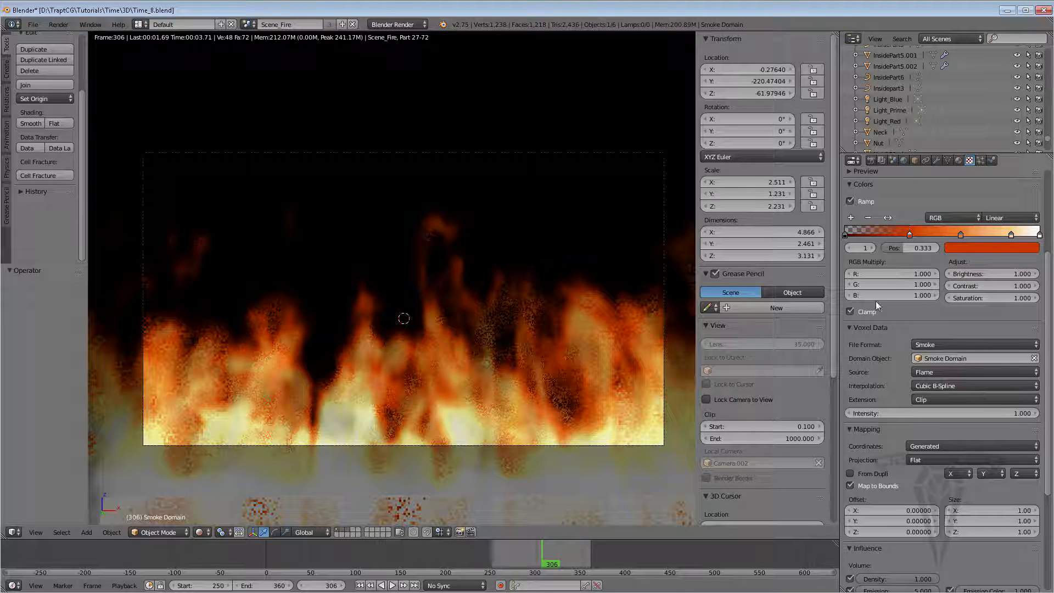
left_click(978, 248)
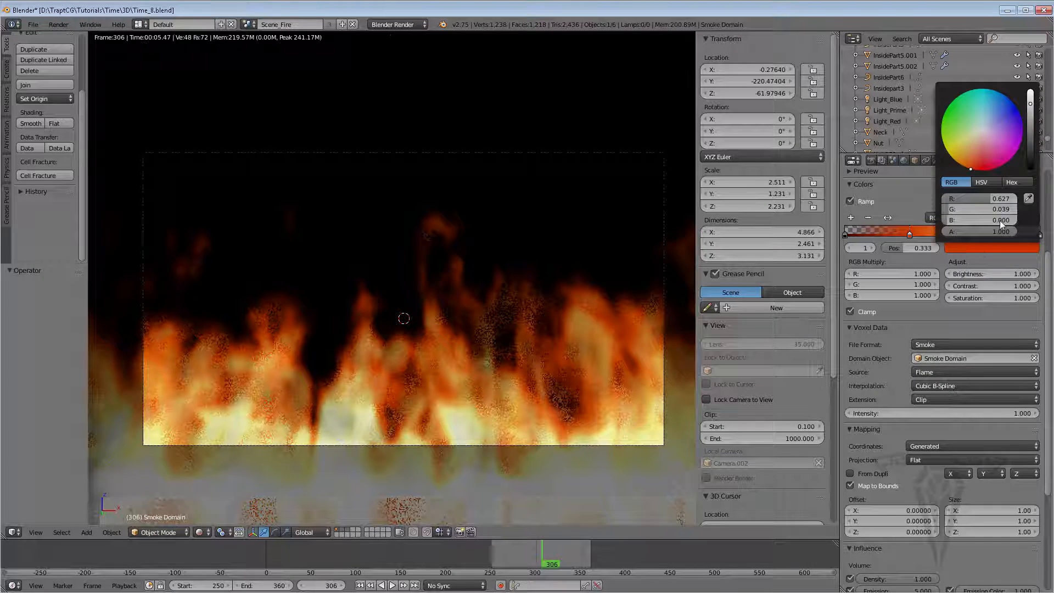
left_click_drag(1011, 231, 996, 233)
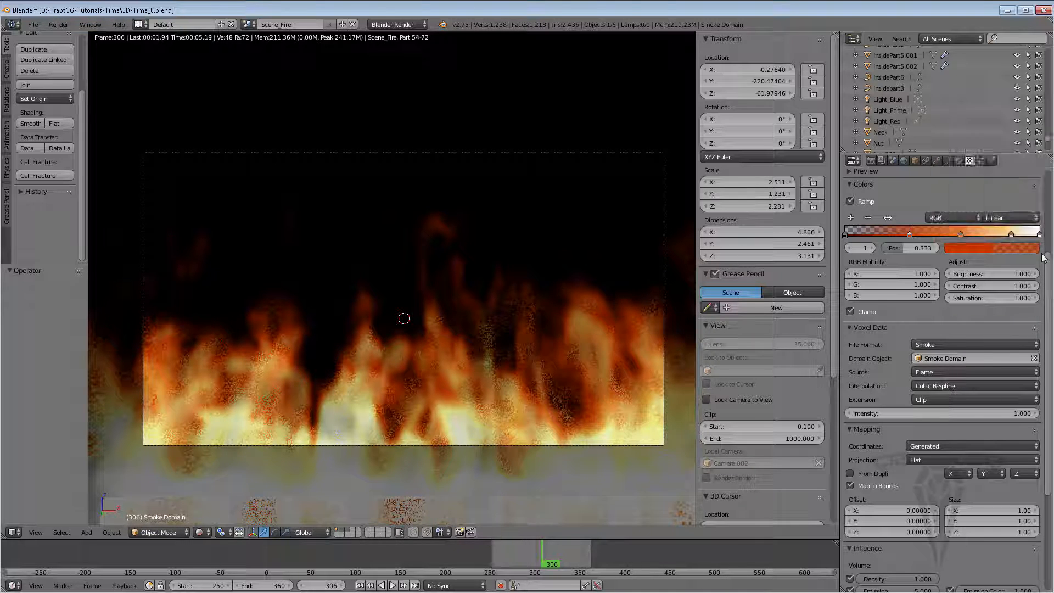
Review the remaining color ramp stops and open the color of the white end stop
left_click(961, 235)
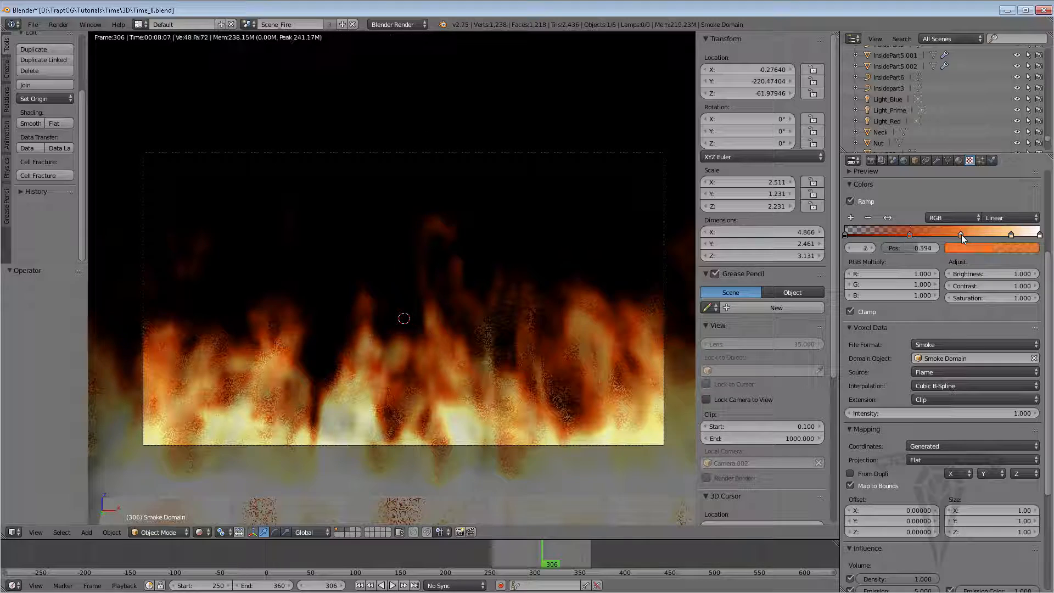
left_click(1012, 247)
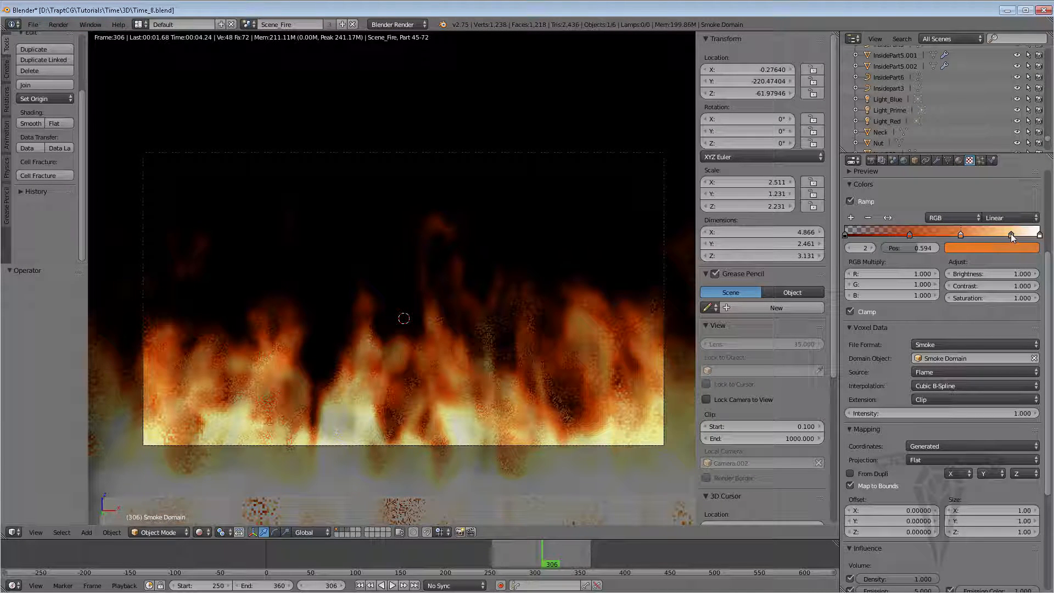
left_click(1011, 234)
left_click(1016, 249)
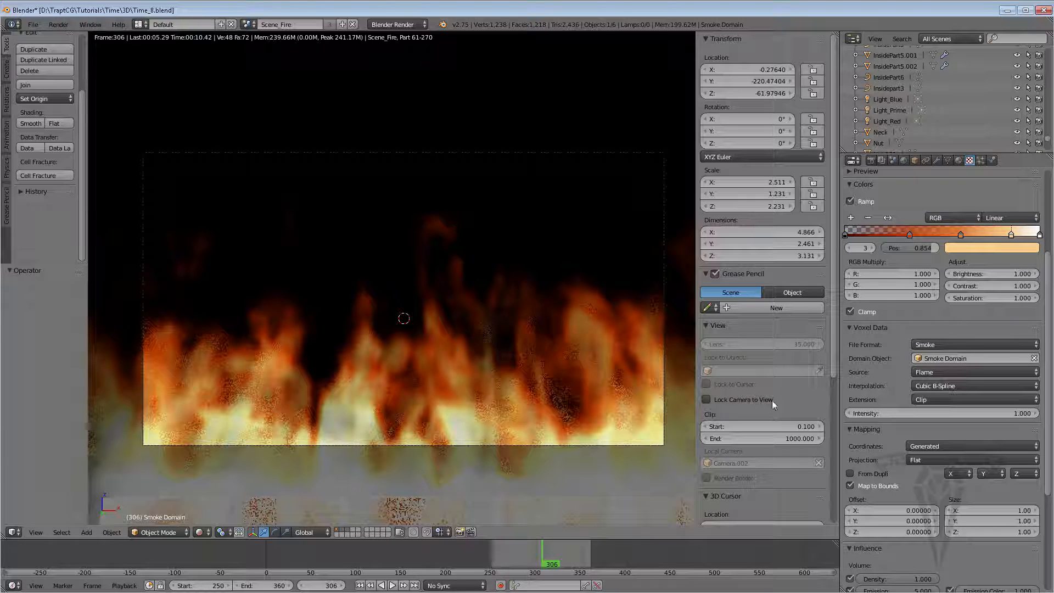
left_click(1040, 236)
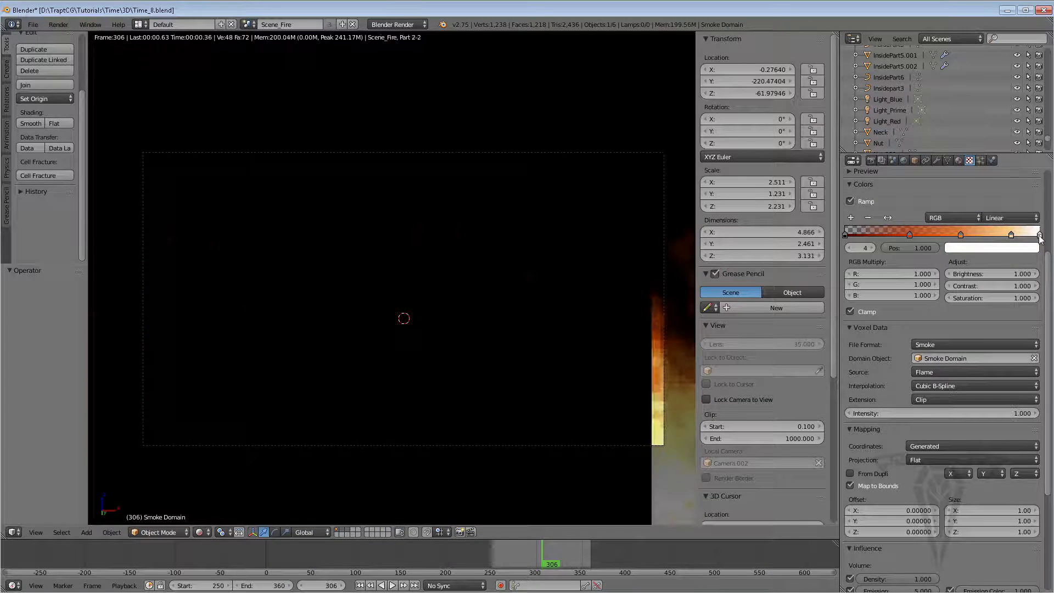
left_click(963, 249)
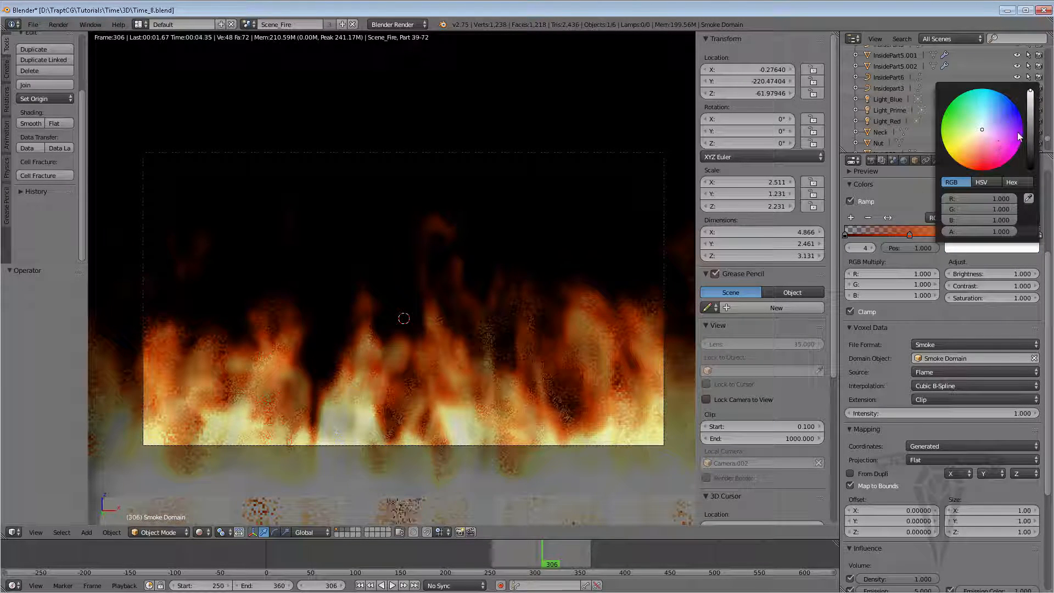
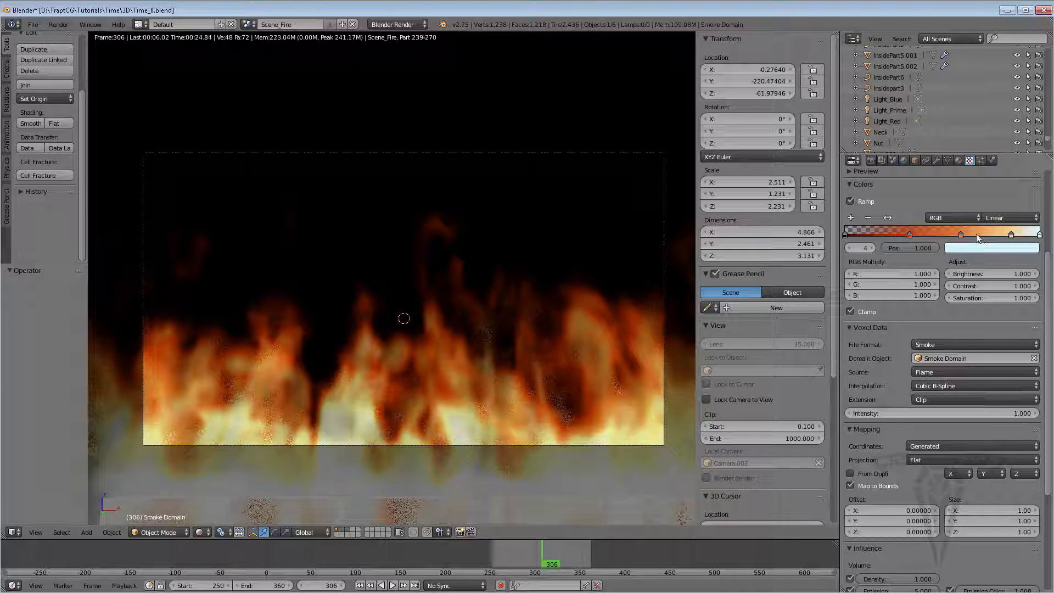
Try adding a color ramp stop at about position 0.72, coloring it red, then remove it again
left_click(1012, 235)
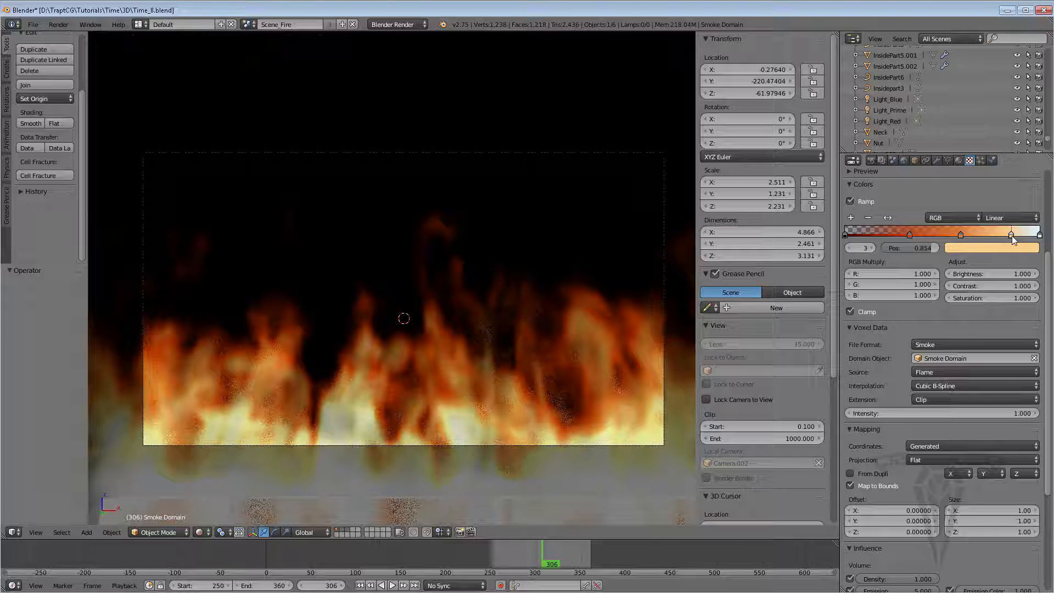
left_click(851, 217)
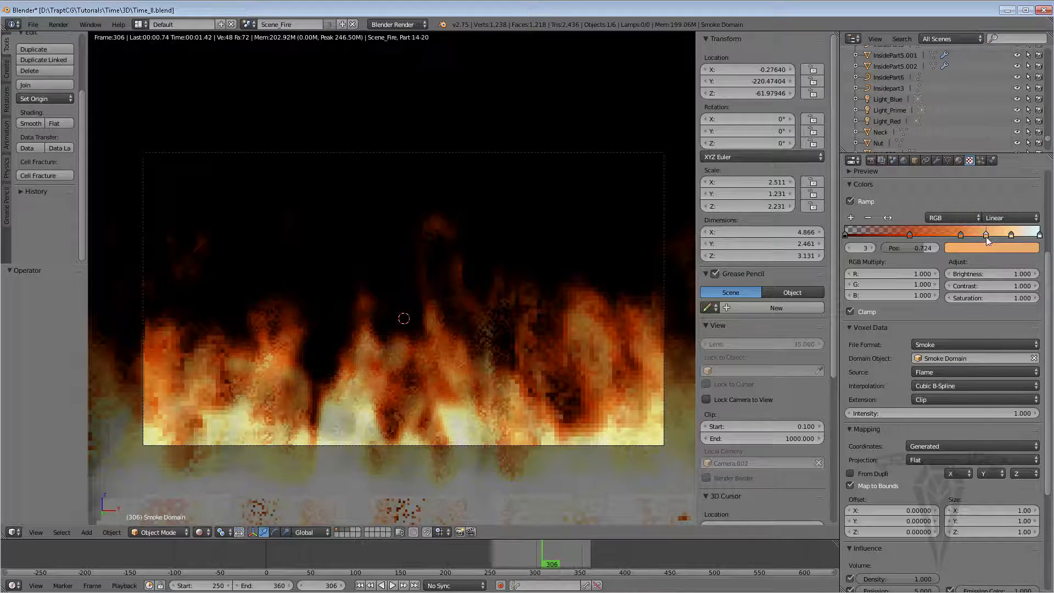
left_click(986, 235)
left_click(966, 249)
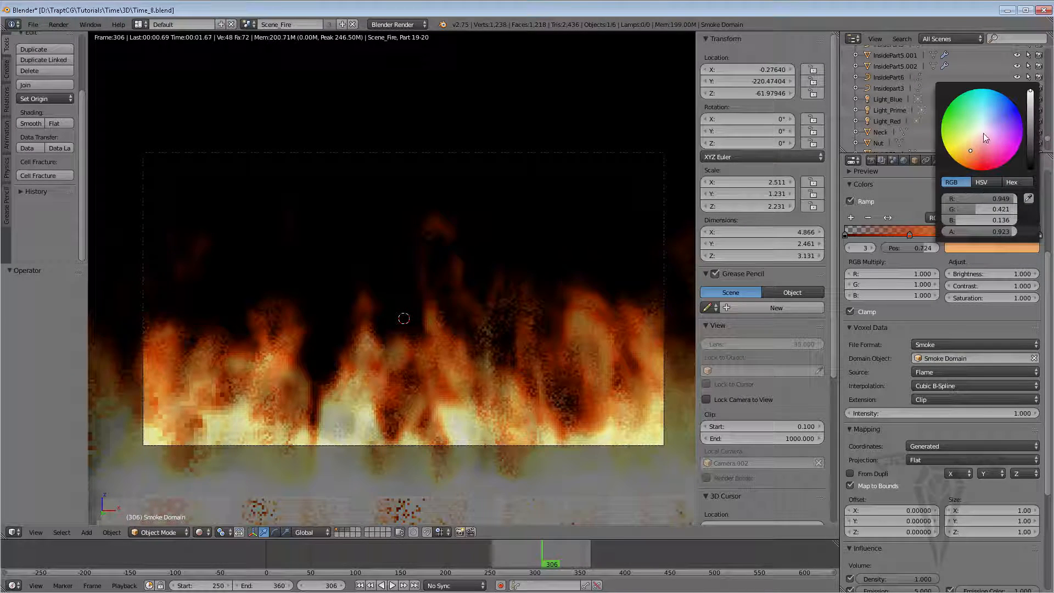
mouse_move(983, 133)
left_mouse_down()
mouse_move(966, 125)
mouse_move(1011, 148)
left_mouse_up()
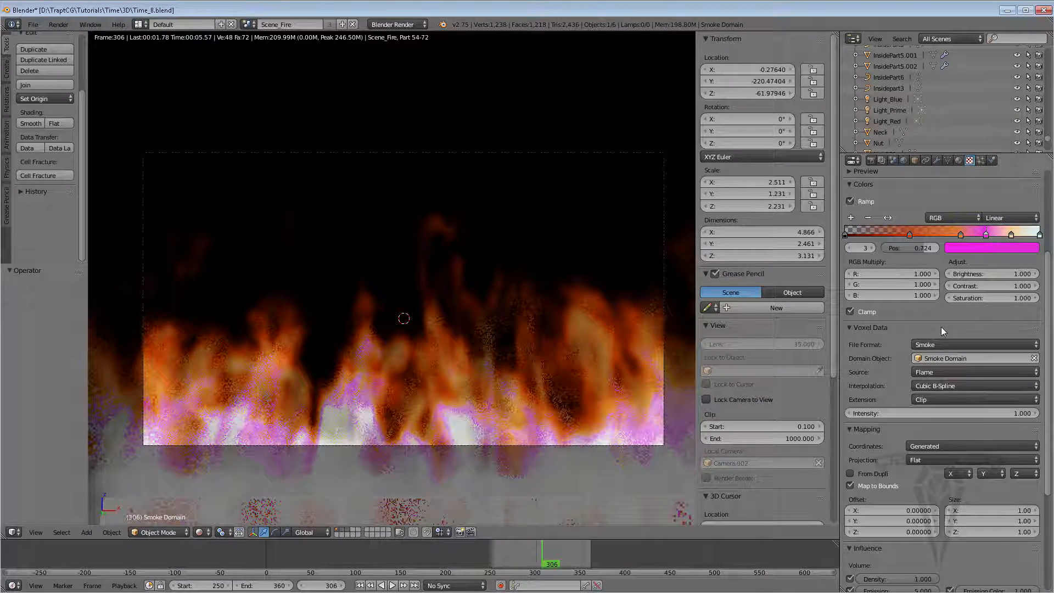
left_click(987, 247)
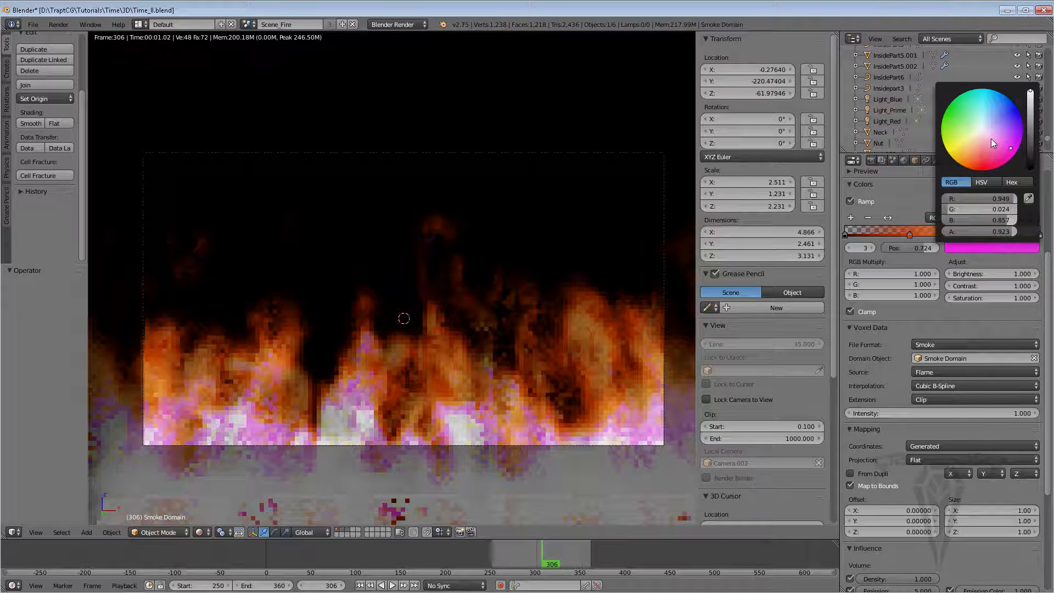
left_click_drag(990, 138, 977, 170)
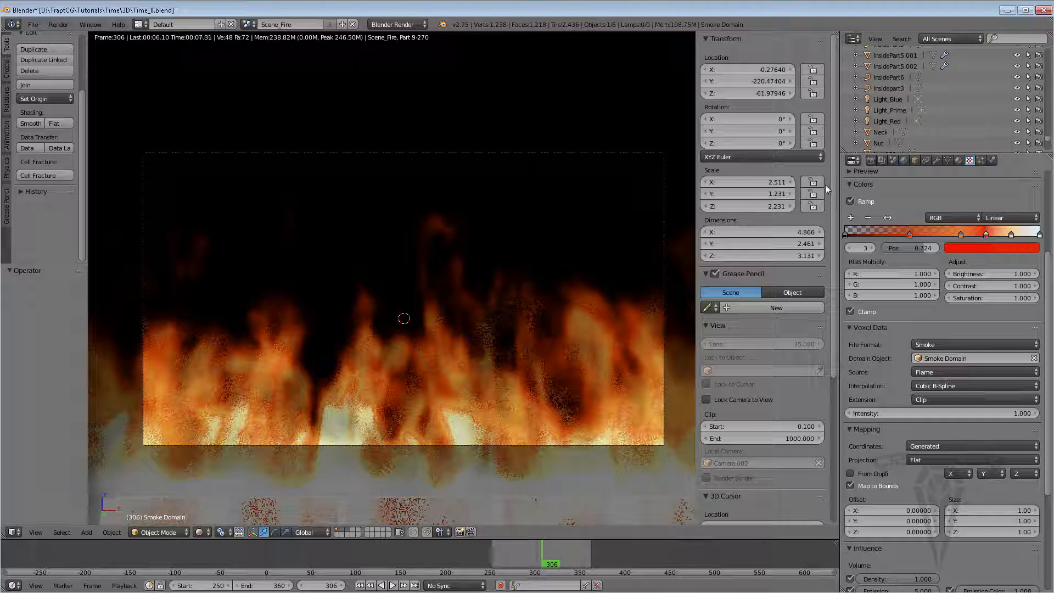
left_click(870, 217)
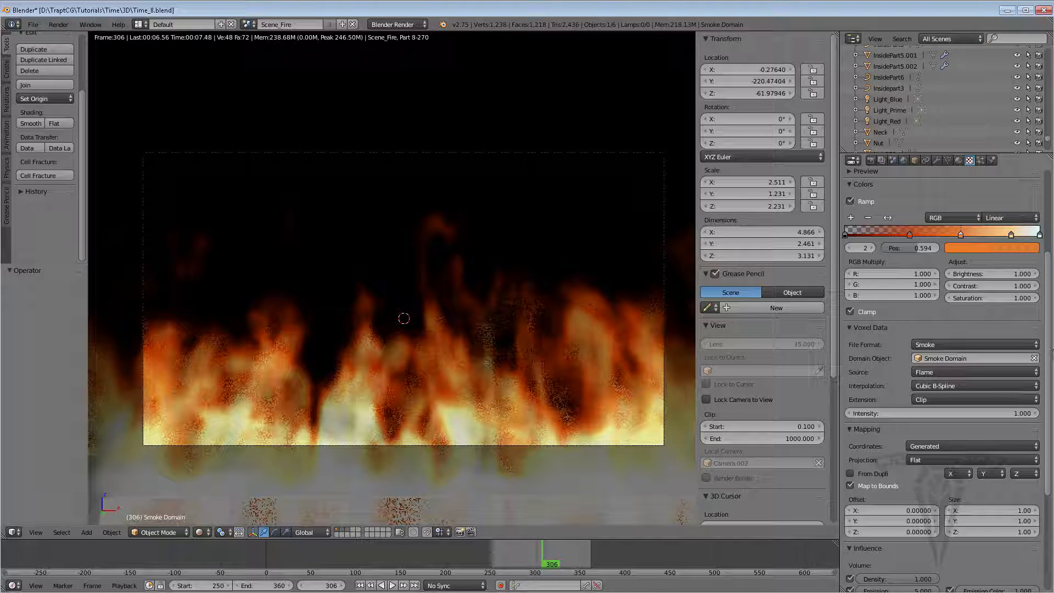
Switch the viewport shading to Solid
scroll(1024, 253, "down", 5)
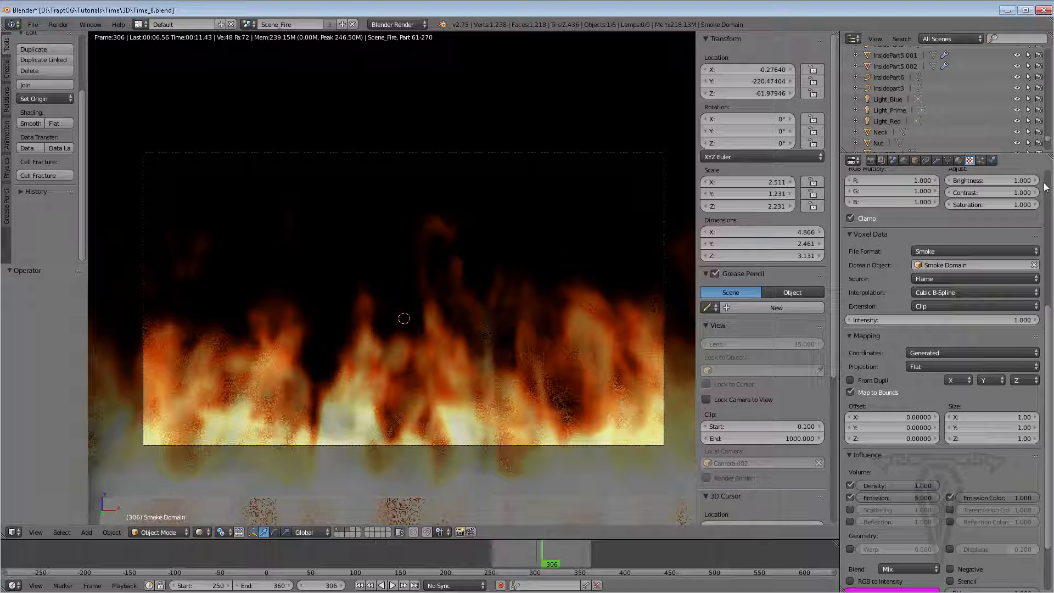
scroll(1049, 315, "up", 10)
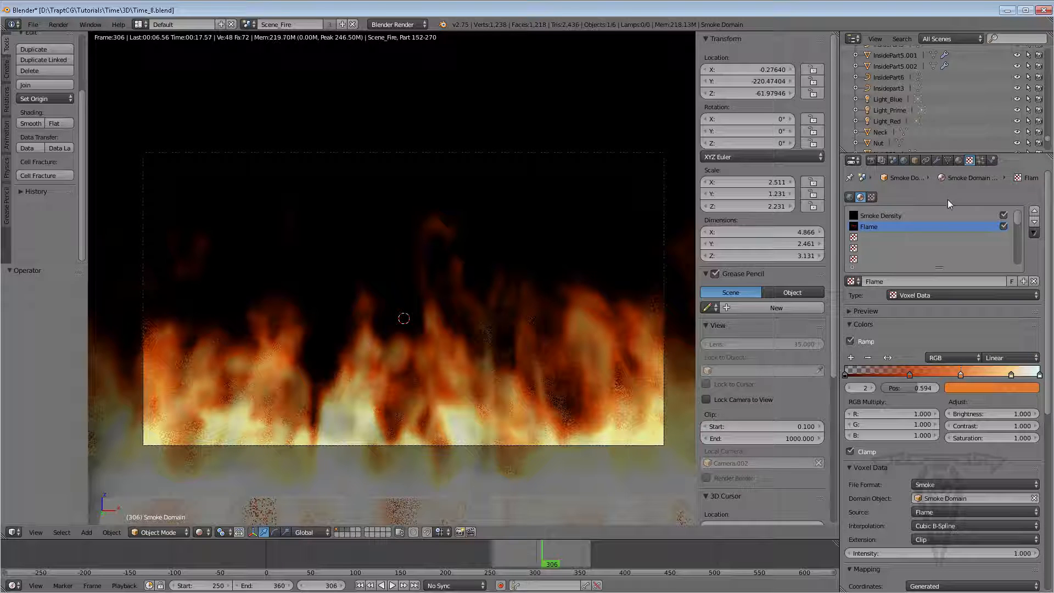
left_click(209, 532)
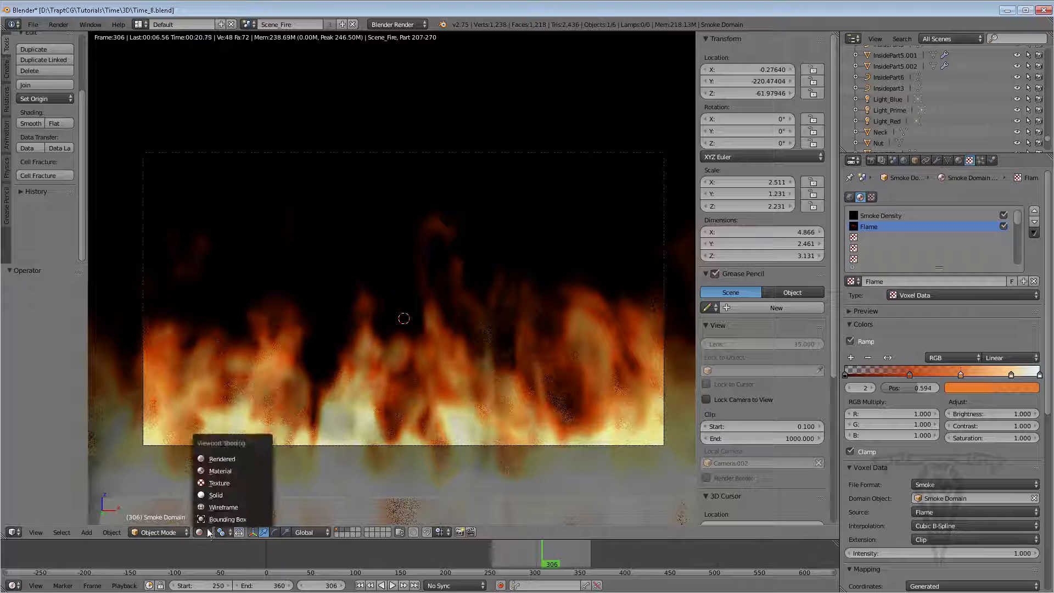
left_click(216, 495)
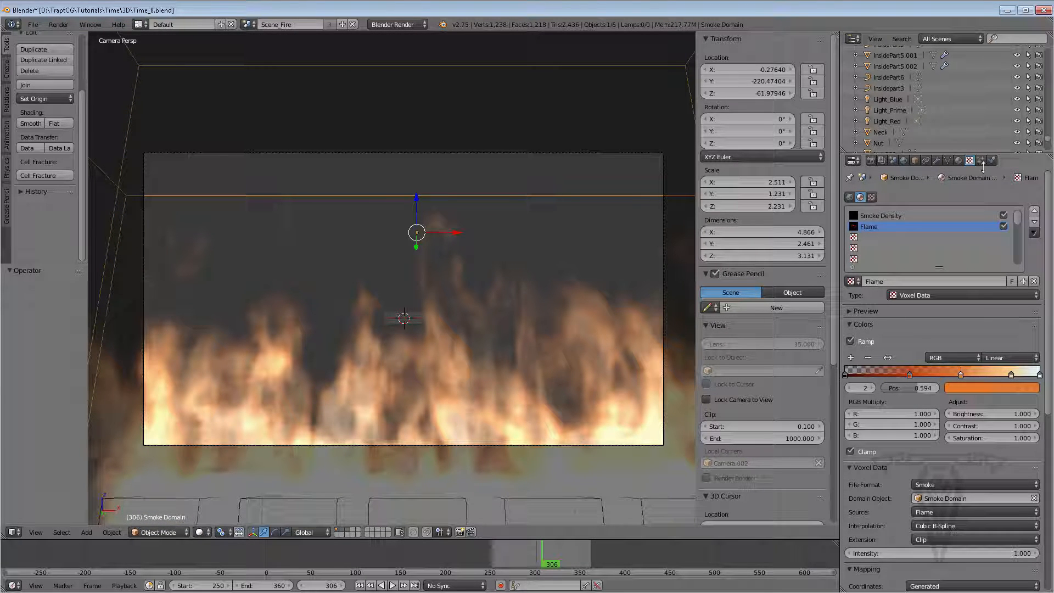
Set the smoke domain material's volume integration step size to 0.02
left_click(958, 160)
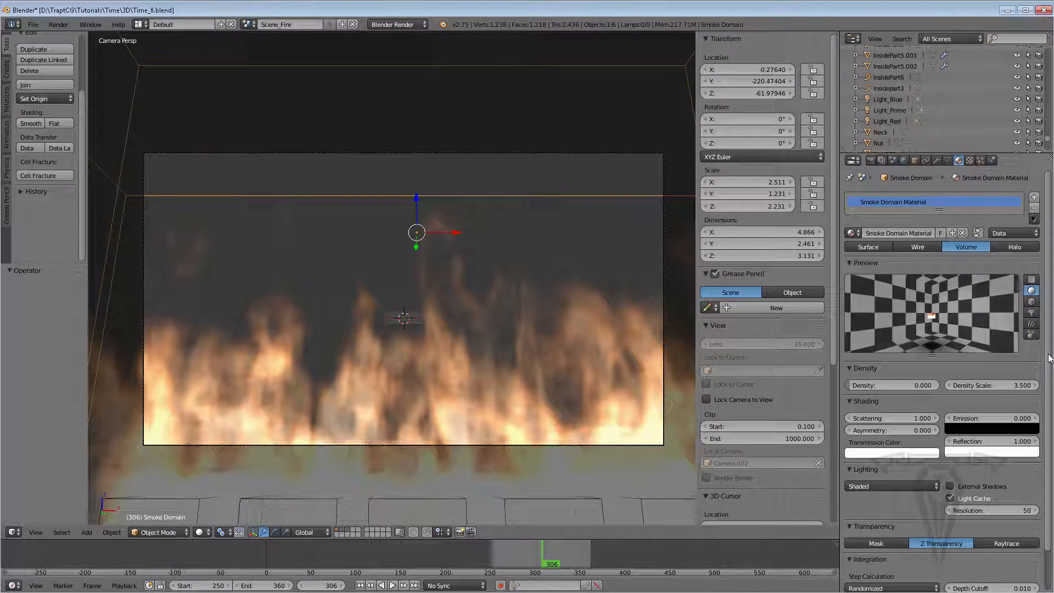
scroll(1033, 385, "down", 2)
left_click(913, 555)
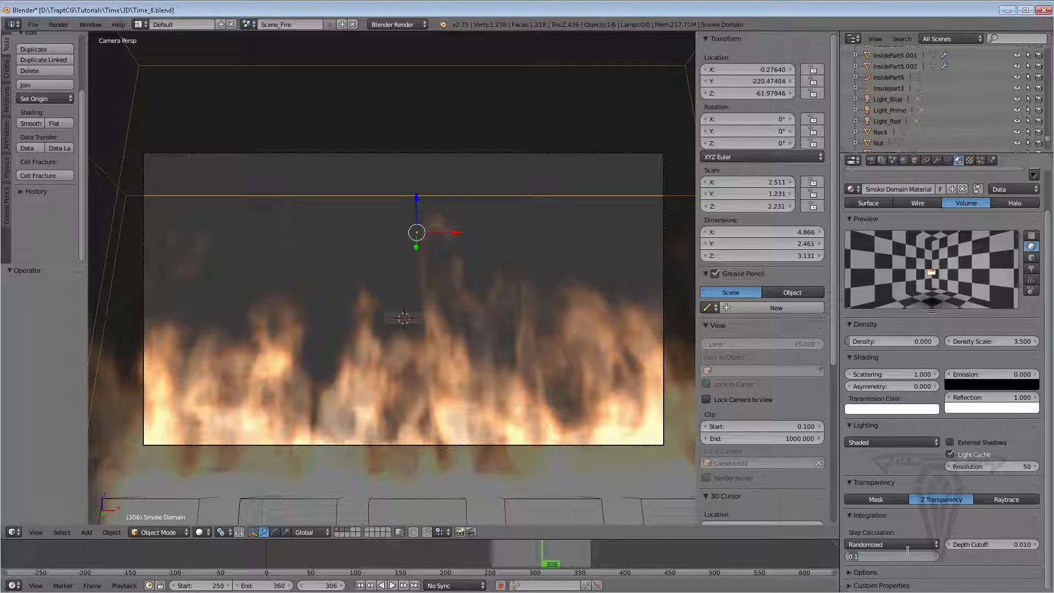
type(".02")
key("Return")
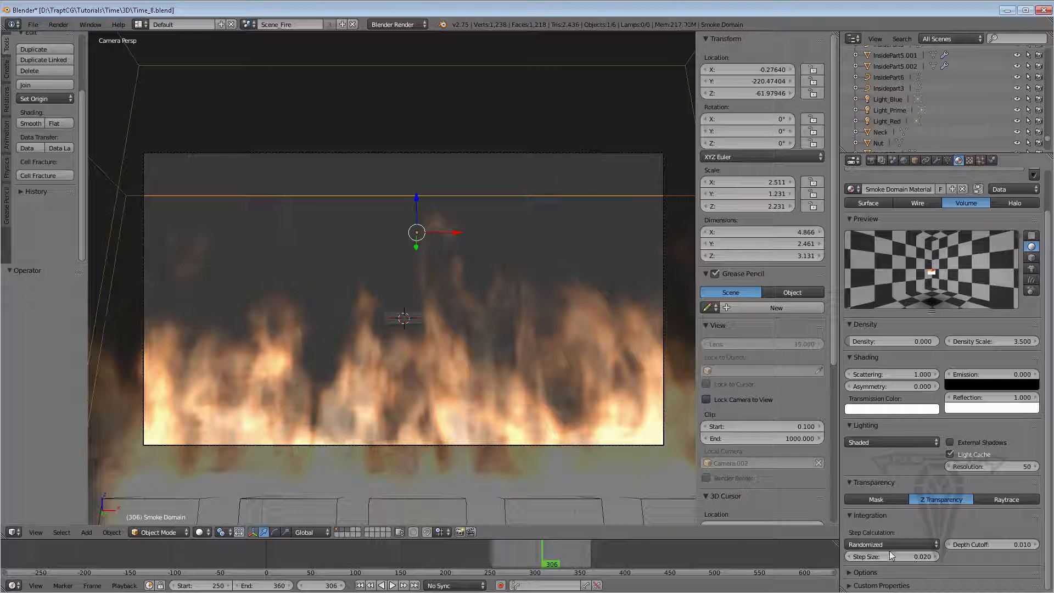
Render a test frame of the fire scene and close the render view
left_click(871, 159)
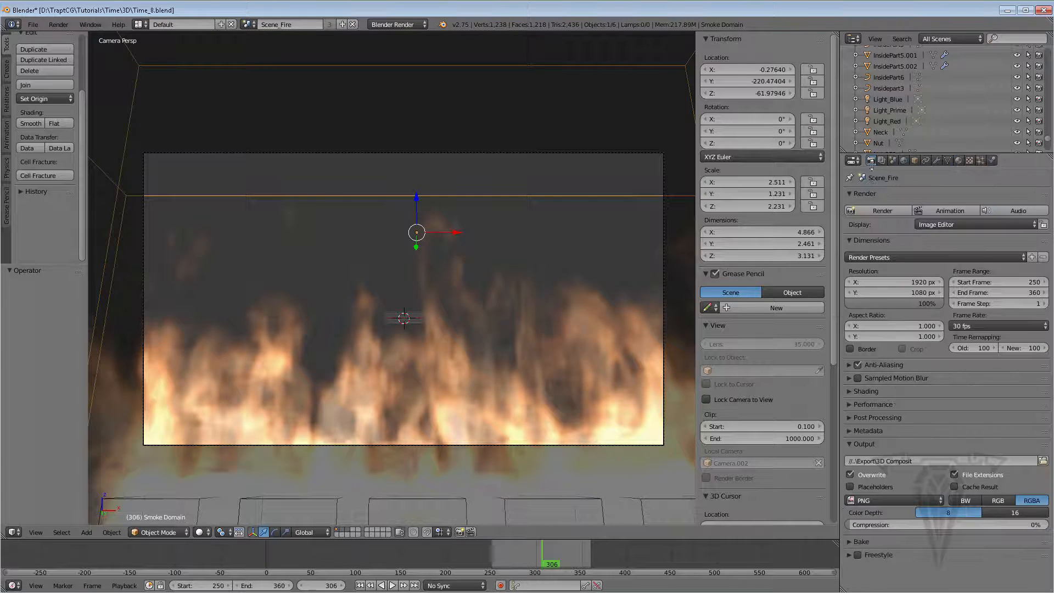
left_click(876, 209)
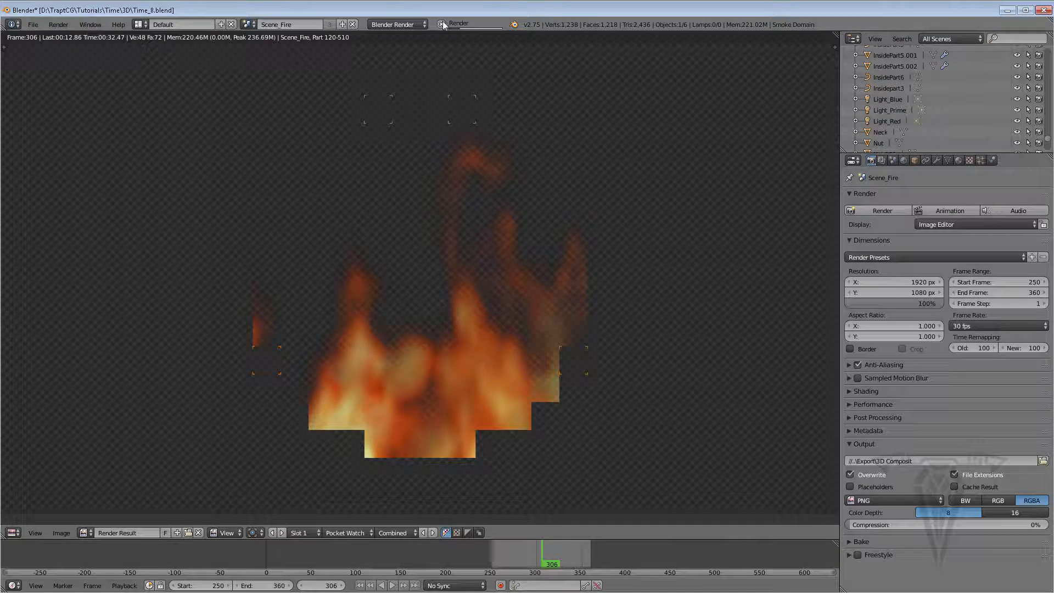
key("Escape")
key("Escape")
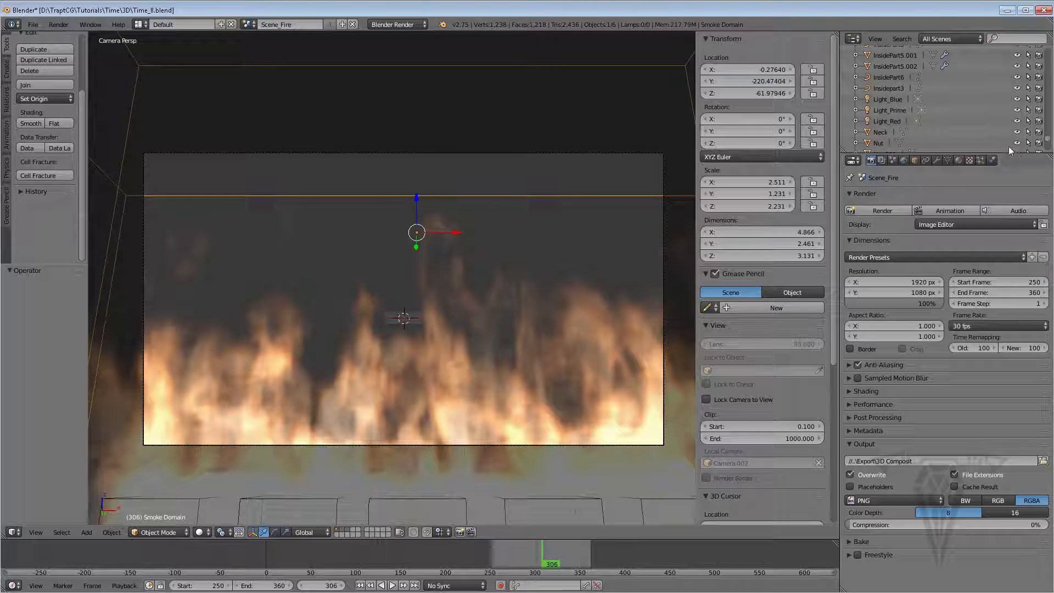
Set the smoke domain's high-resolution noise method to FFT
left_click(992, 159)
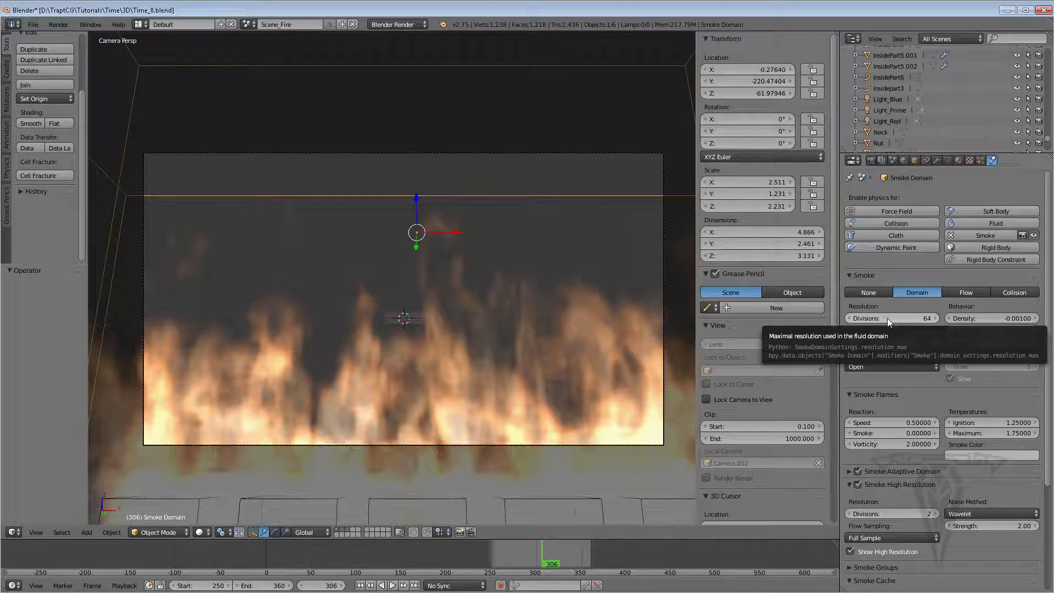
left_click(973, 512)
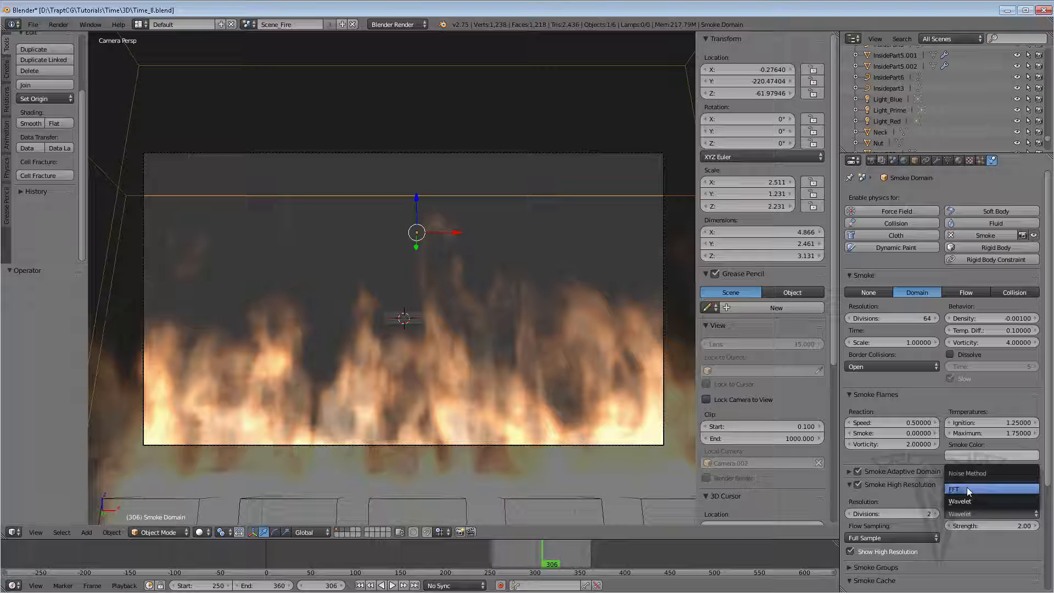
left_click(967, 488)
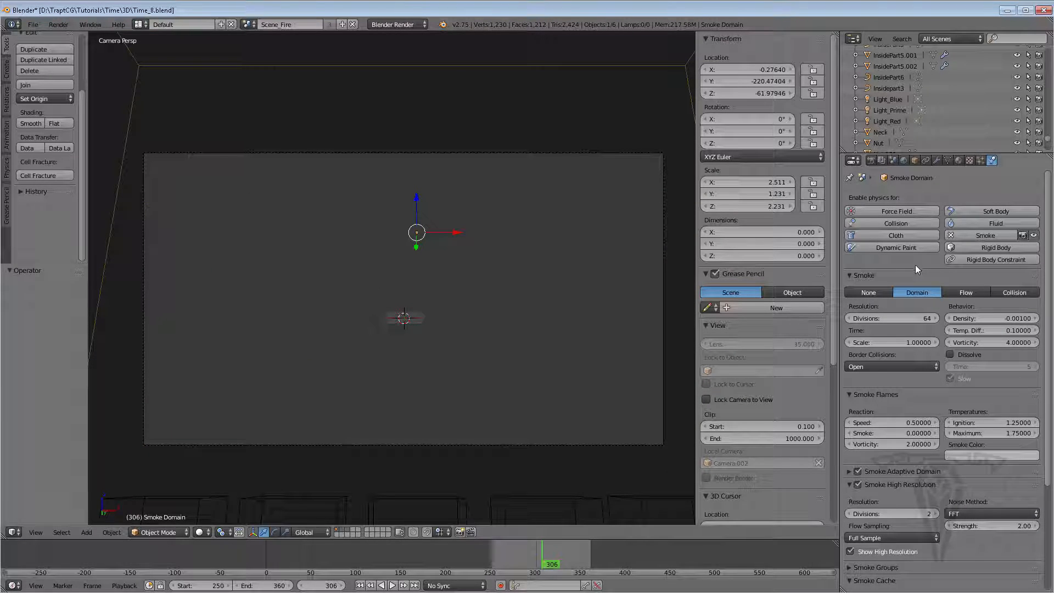
Set the smoke domain's resolution divisions to 96
left_click(912, 317)
type("96")
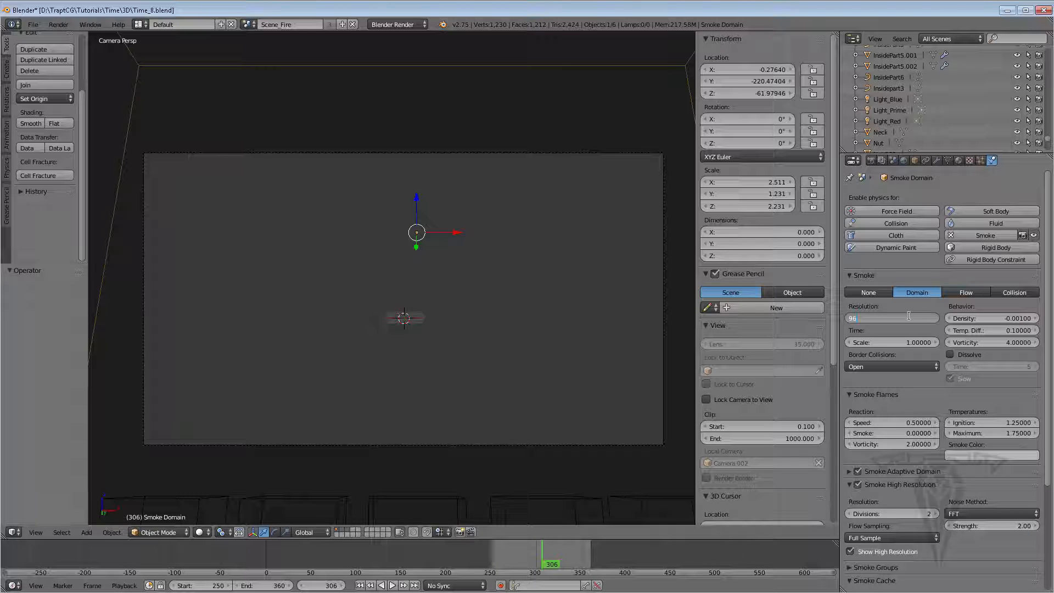
key("Return")
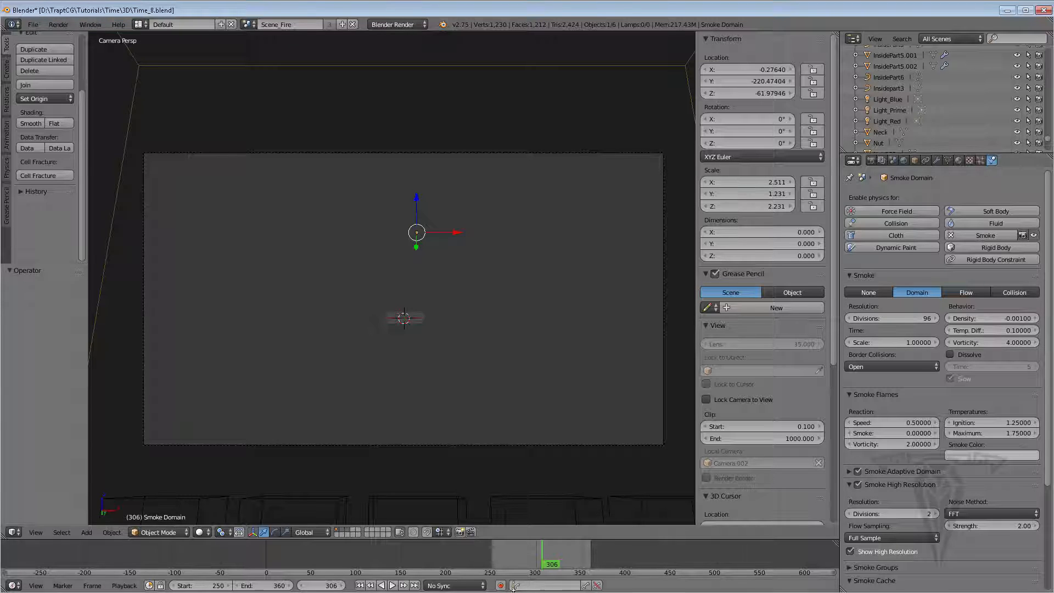
Rewind to the start frame and set the smoke domain's resolution divisions to 128
left_click(360, 586)
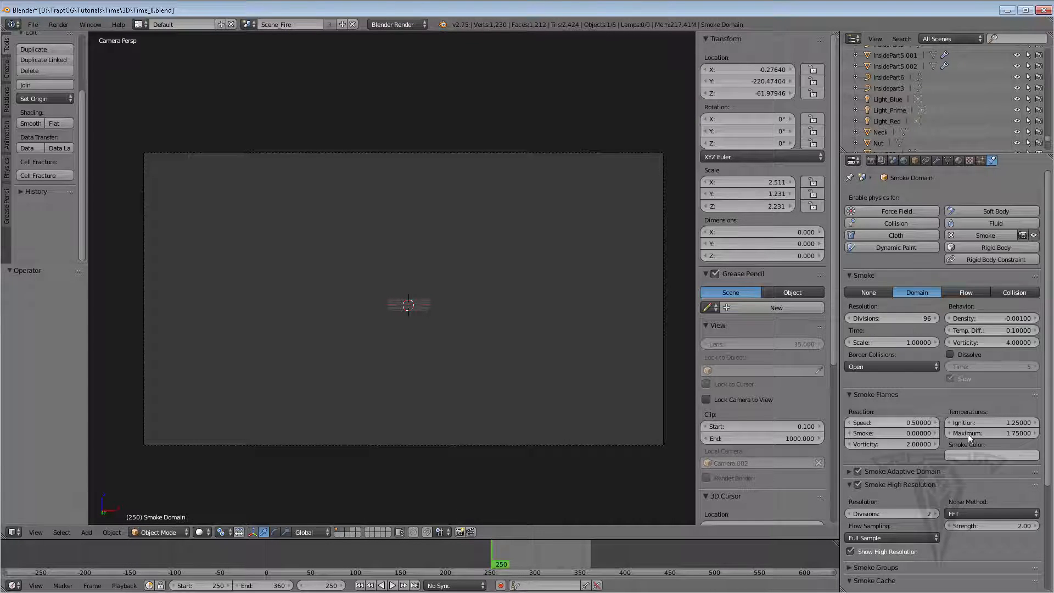
scroll(968, 434, "down", 5)
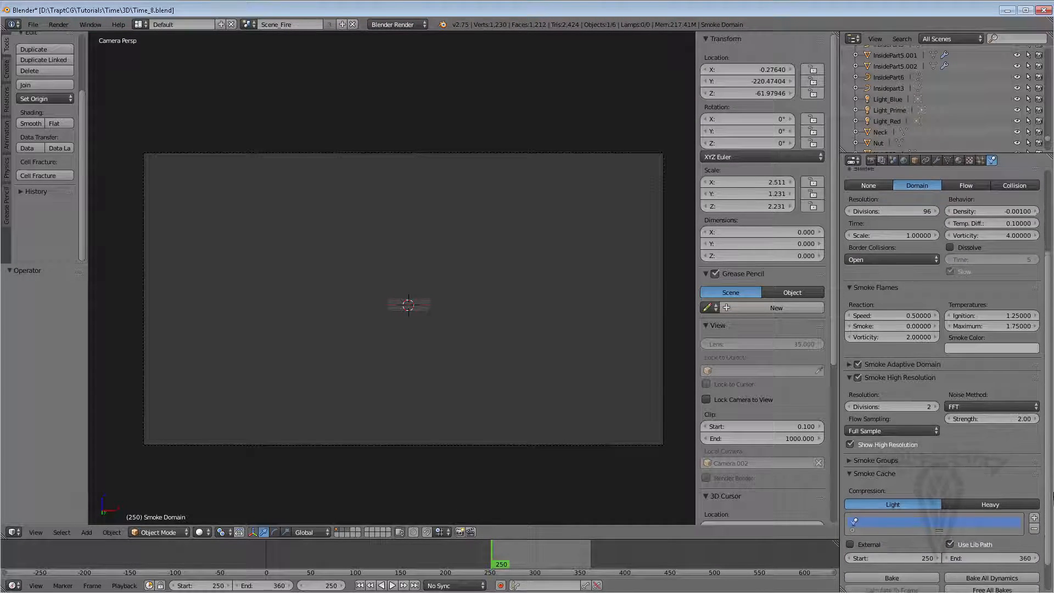
scroll(1044, 503, "down", 2)
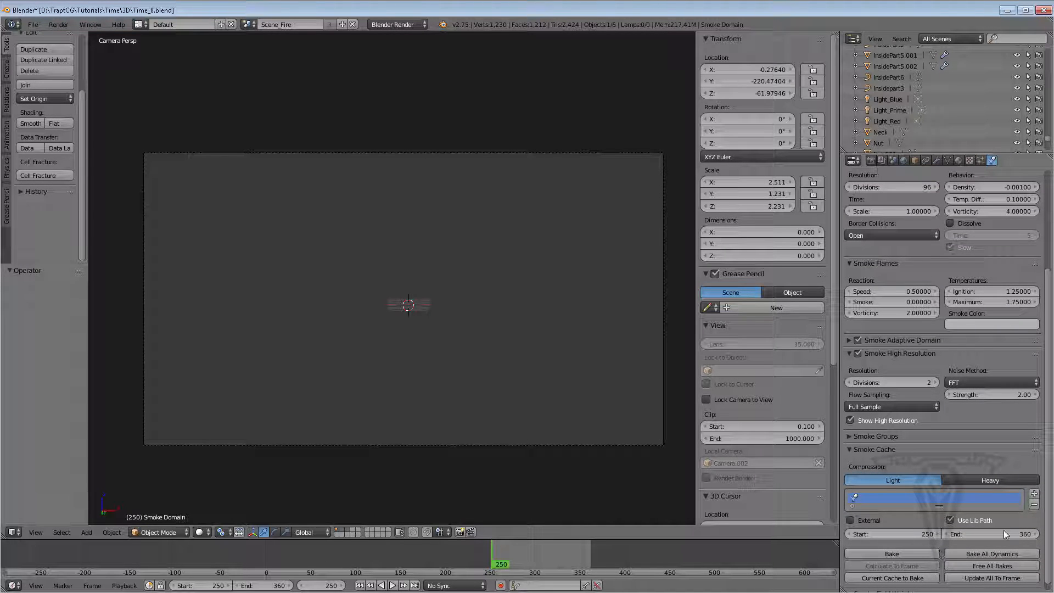
scroll(1044, 393, "up", 2)
scroll(1044, 393, "up", 3)
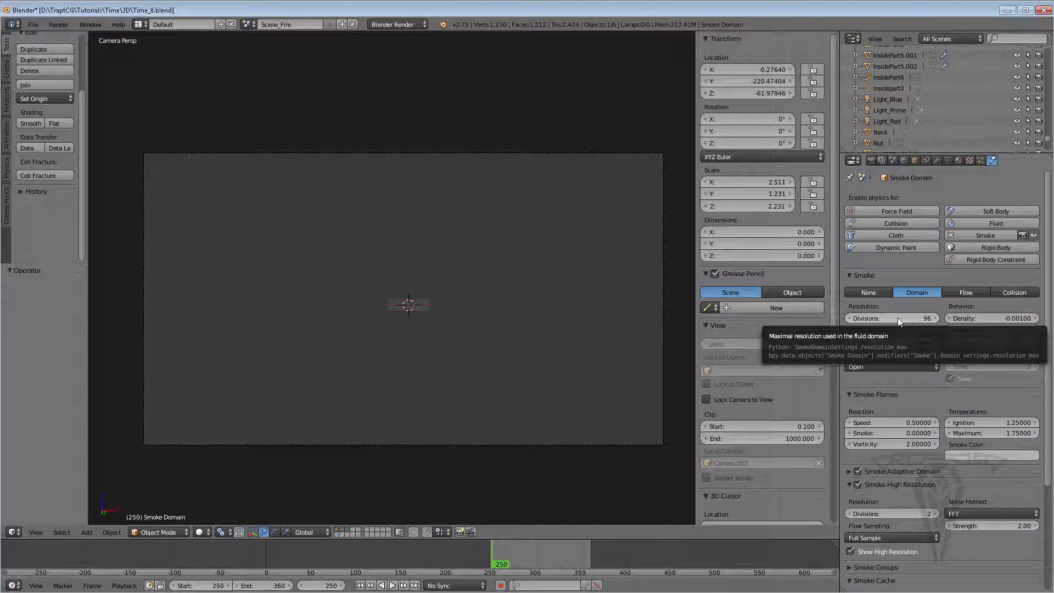
left_click(899, 317)
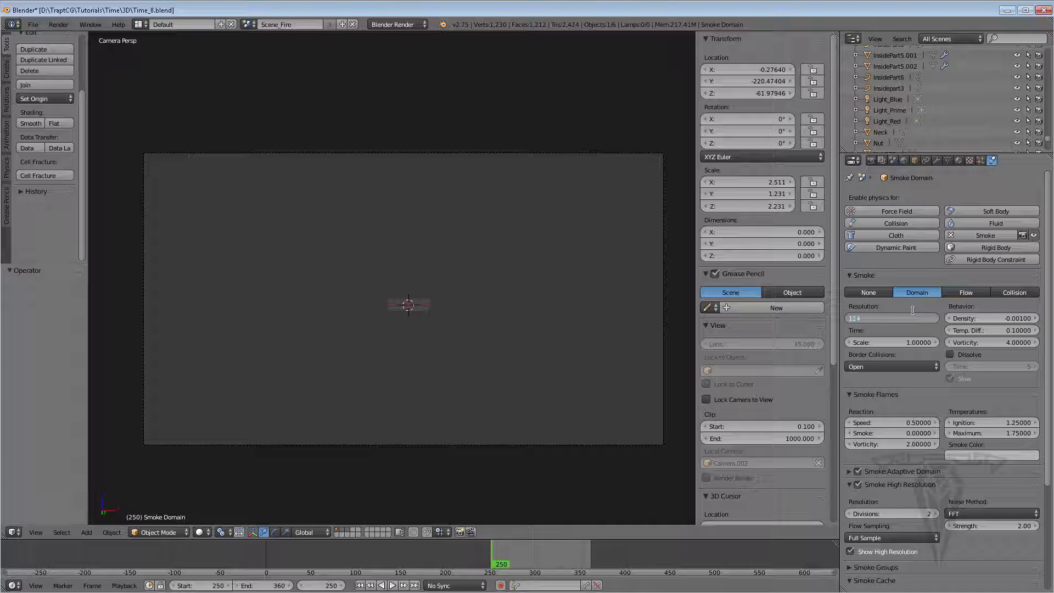
type("128")
key("Return")
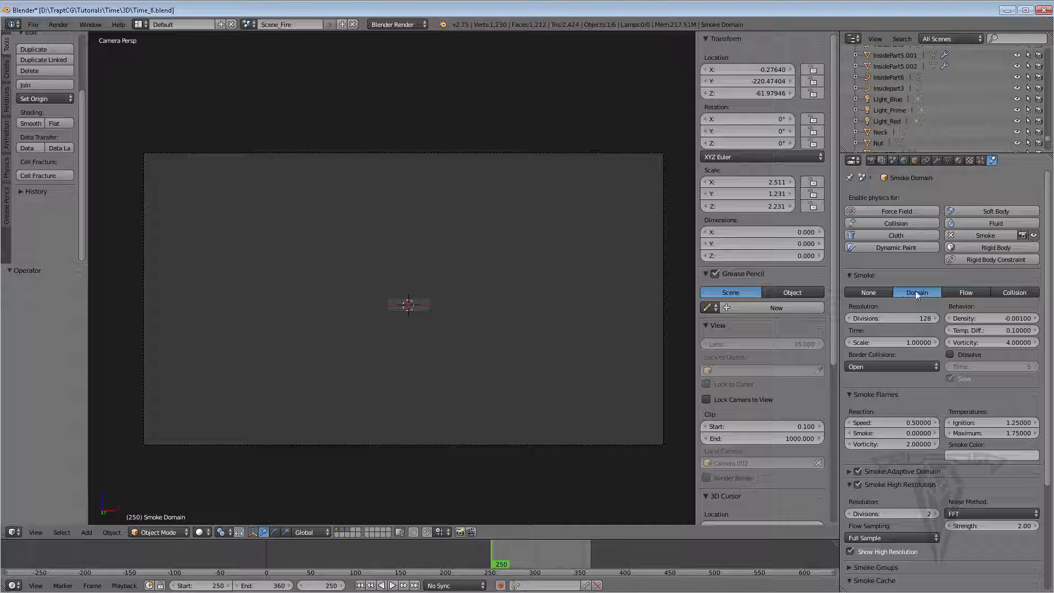
Save the blend file and bake the smoke domain's simulation cache
left_click_drag(1048, 340, 1053, 445)
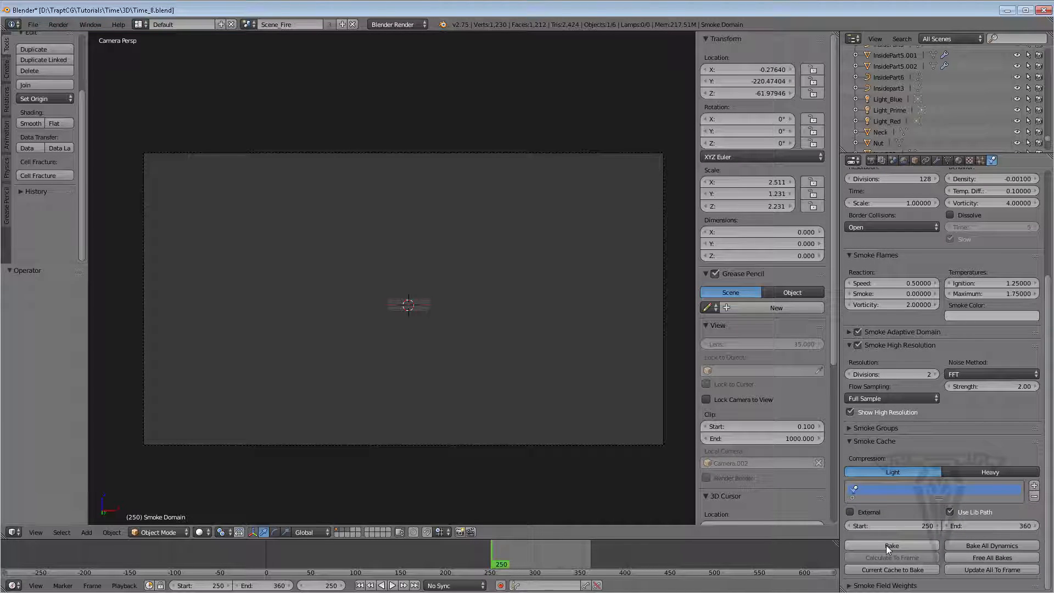
mouse_move(1051, 407)
left_mouse_down()
mouse_move(1051, 374)
mouse_move(1051, 412)
left_mouse_up()
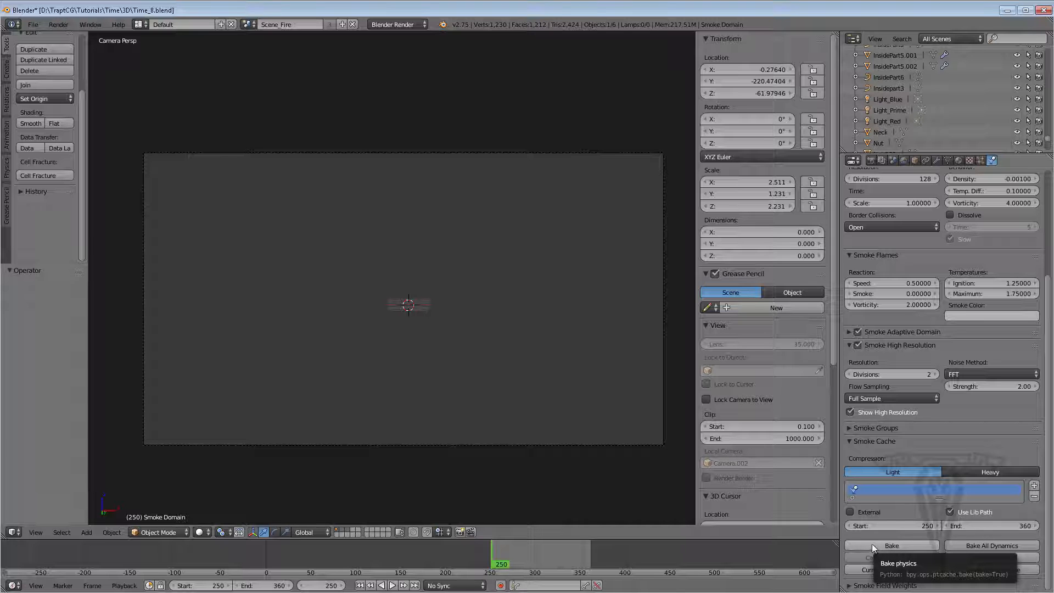
left_click(33, 25)
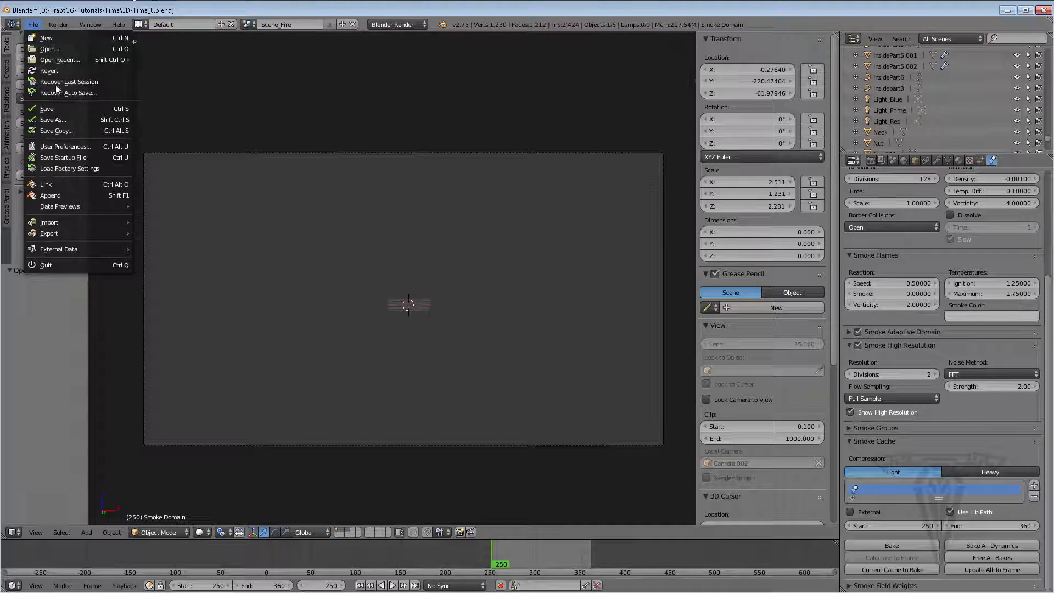
left_click(61, 108)
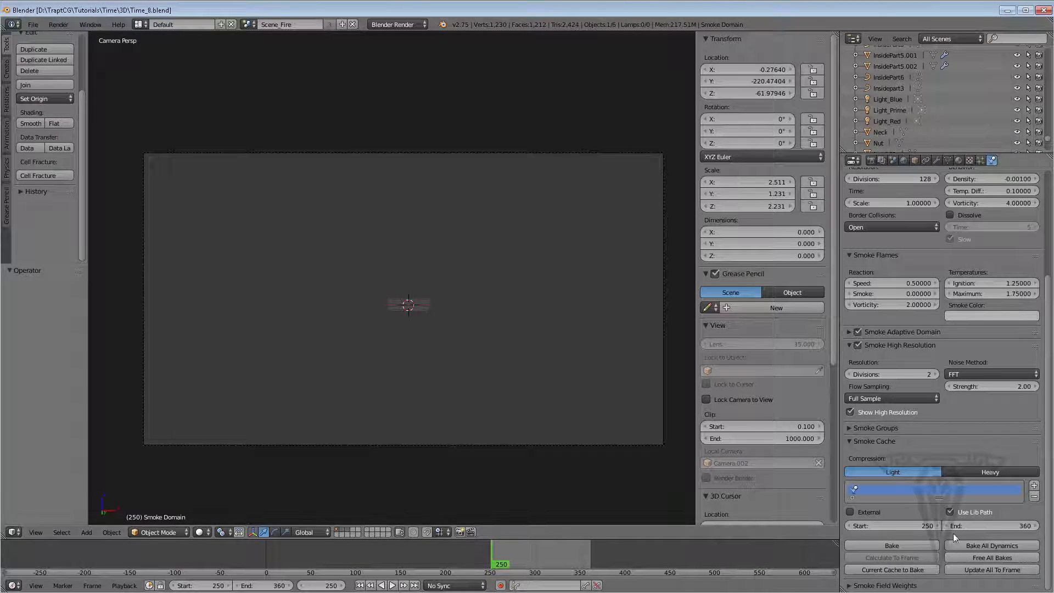
left_click(892, 545)
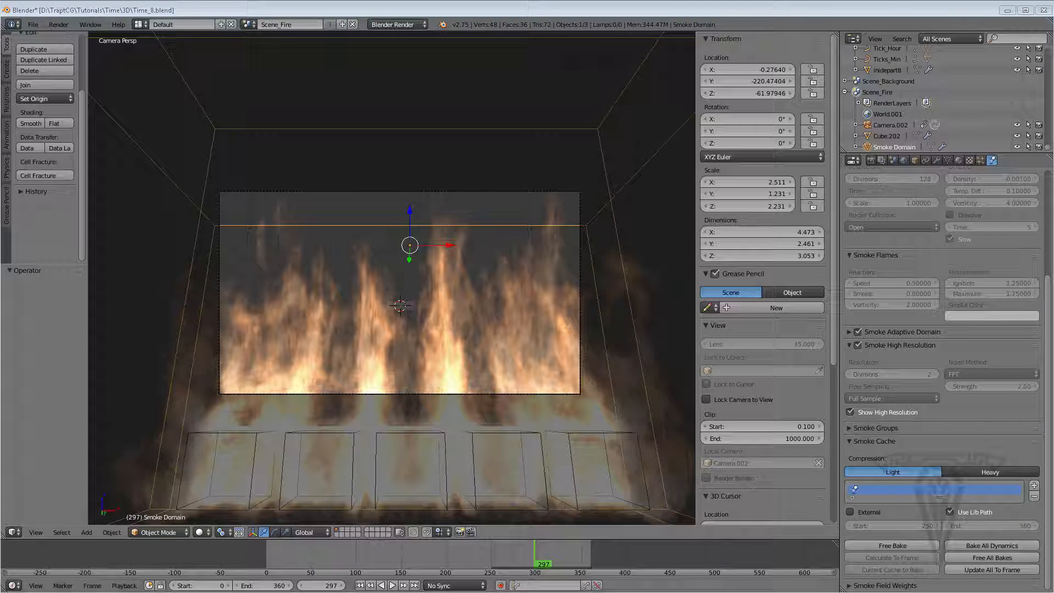
Switch to the file explorer and open the project's 3D folder to inspect the bake cache
key("alt+Tab")
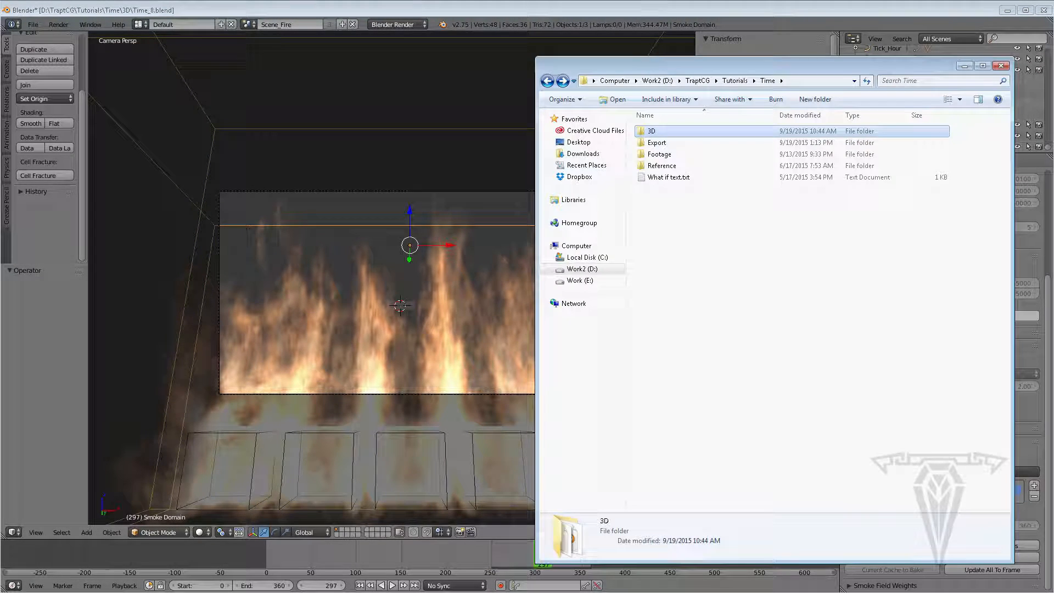
double_click(665, 133)
double_click(684, 133)
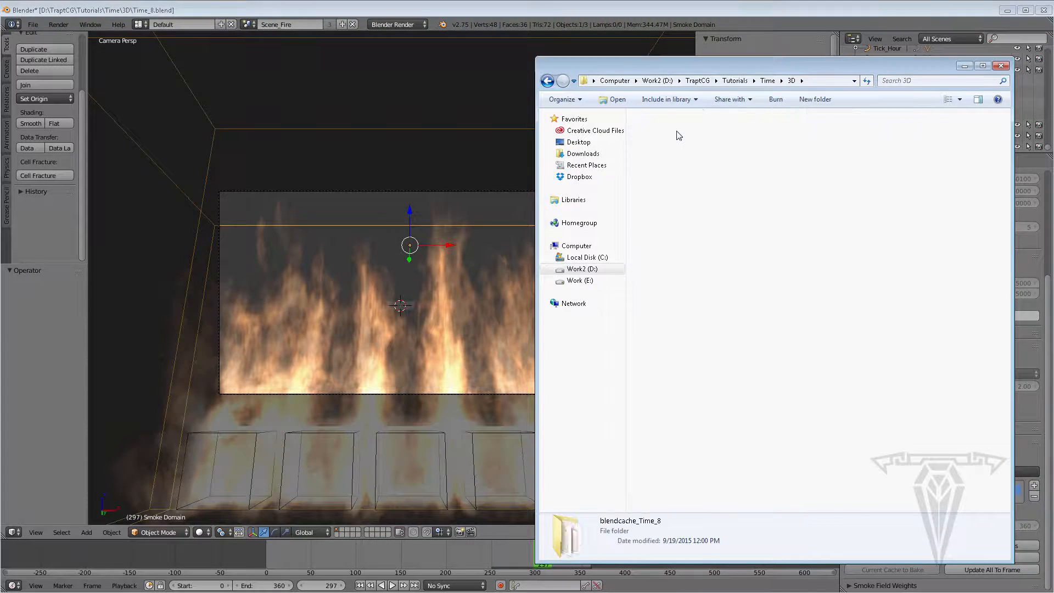
Inspect the properties of the blendcache_Time_8 folder and close the file explorer
left_click(547, 81)
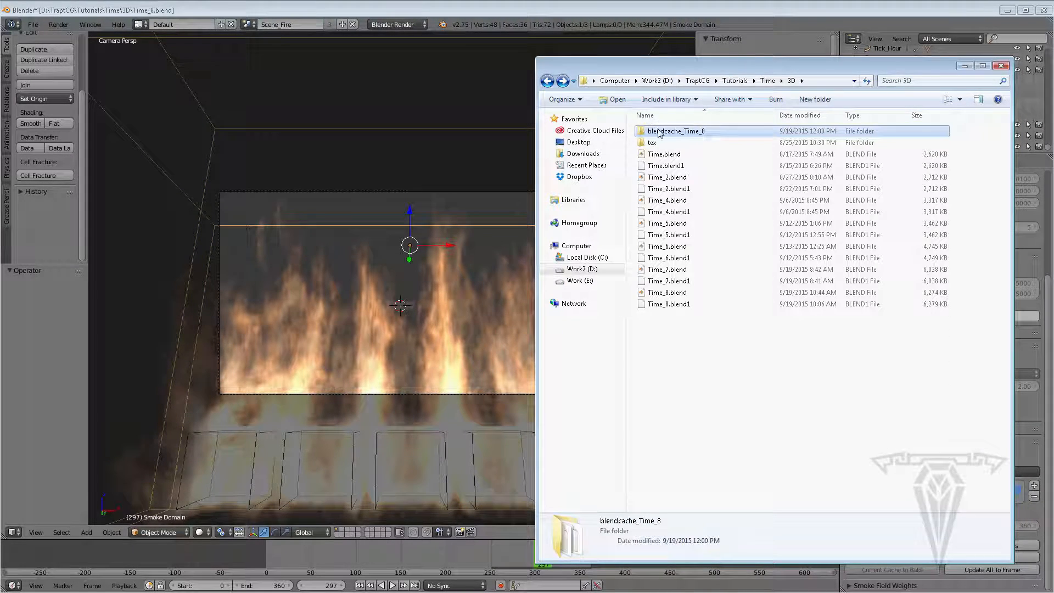
right_click(659, 131)
left_click(543, 387)
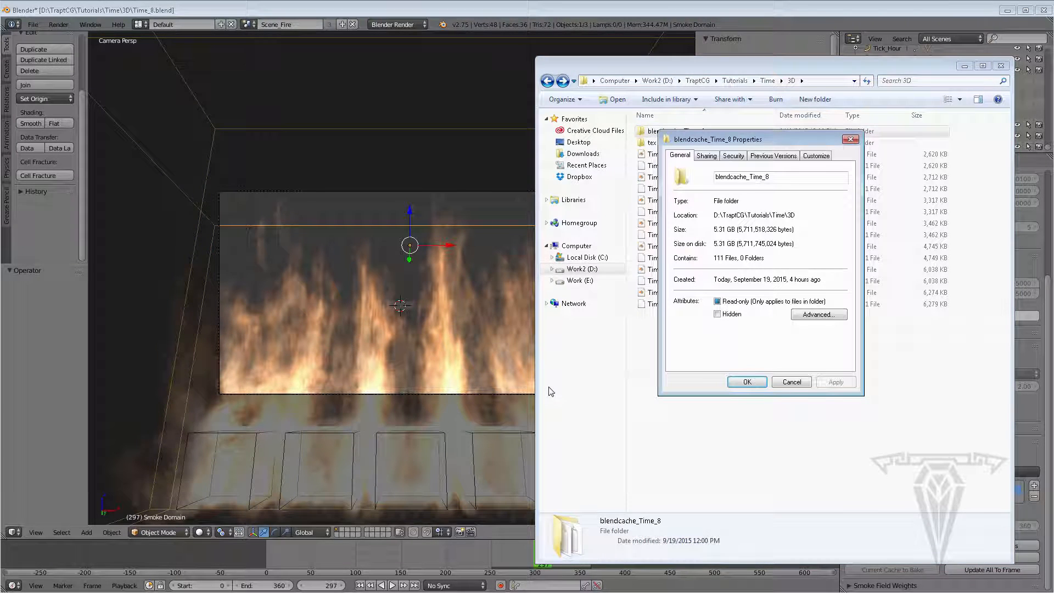
left_click(851, 139)
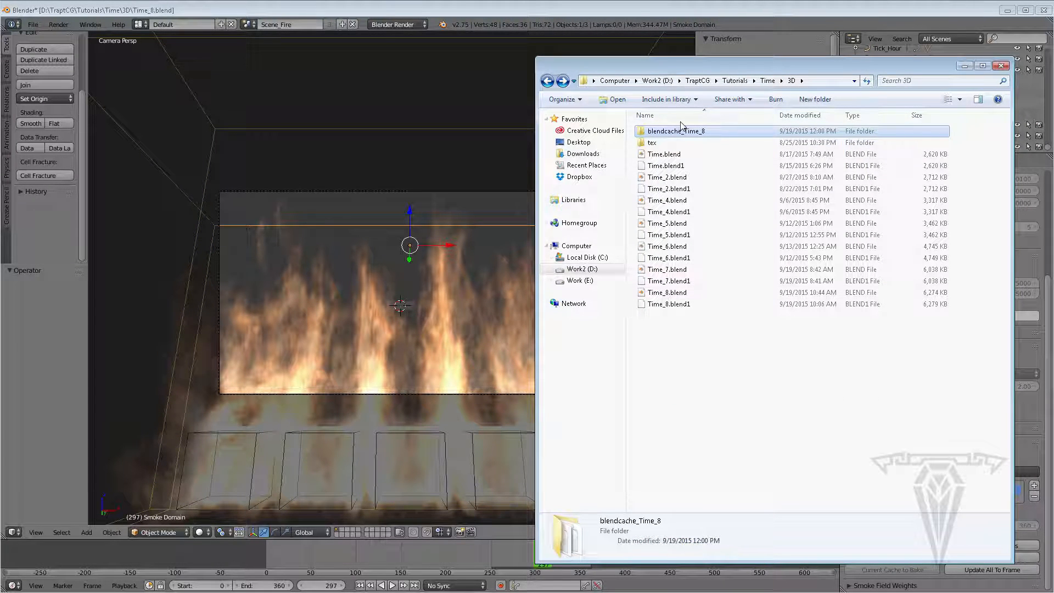
left_click(1001, 66)
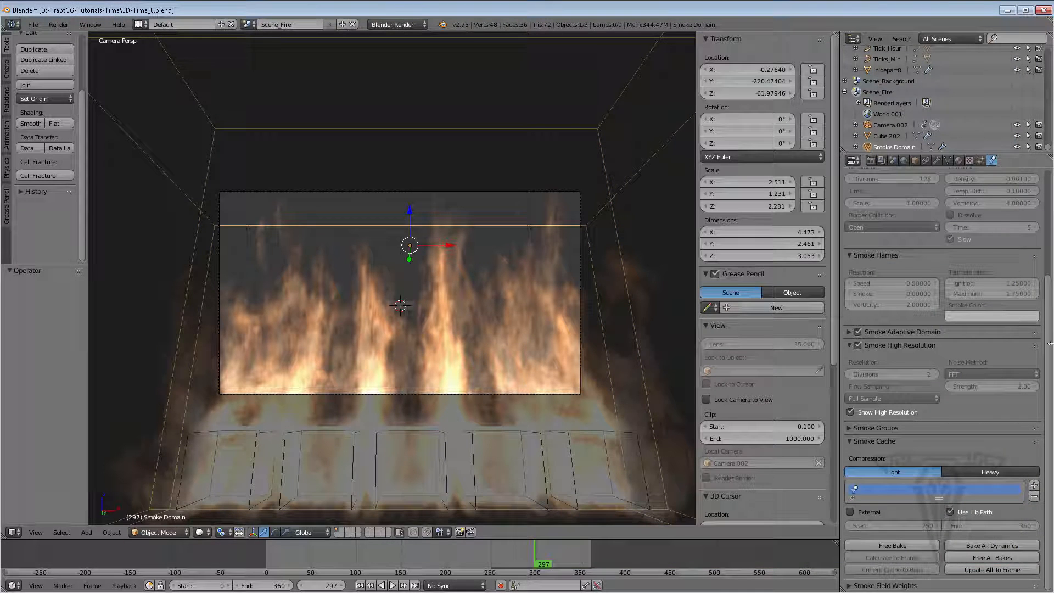
View the last render result in an image editor, then switch the area back to the 3D view
scroll(976, 248, "up", 5)
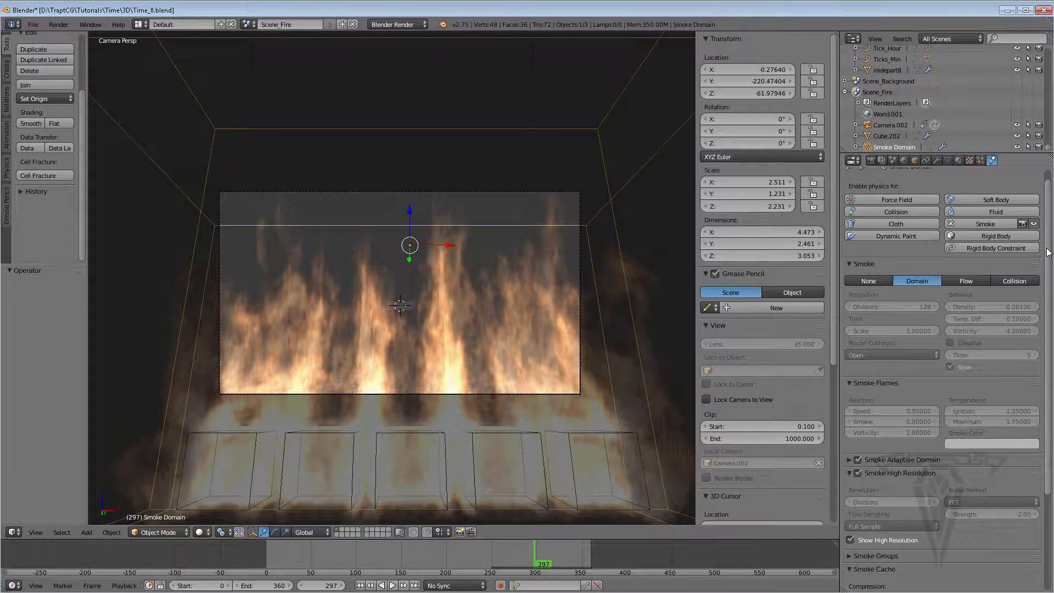
scroll(1000, 317, "down", 2)
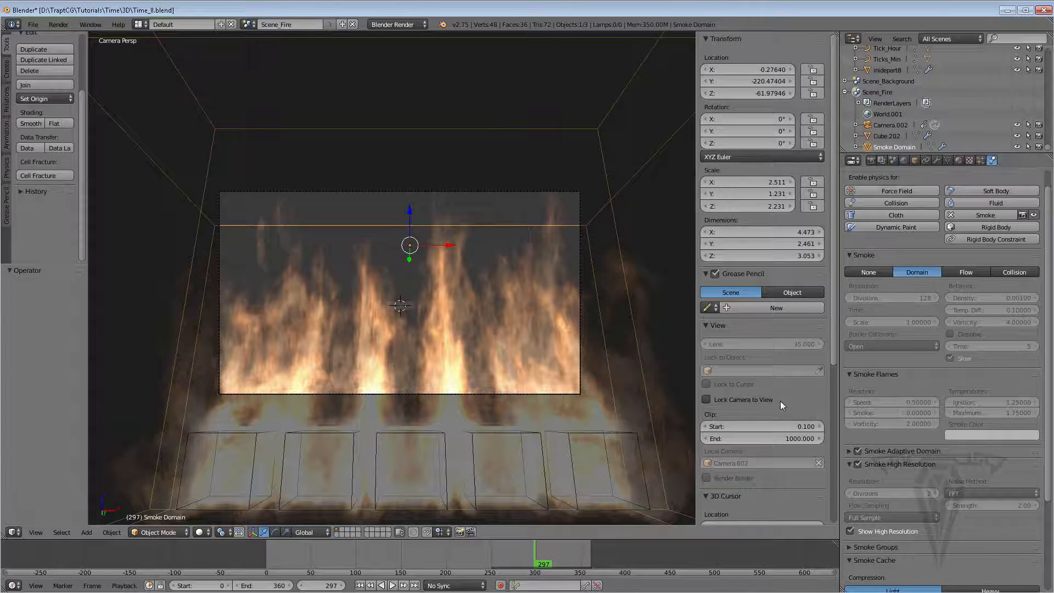
scroll(1049, 330, "down", 5)
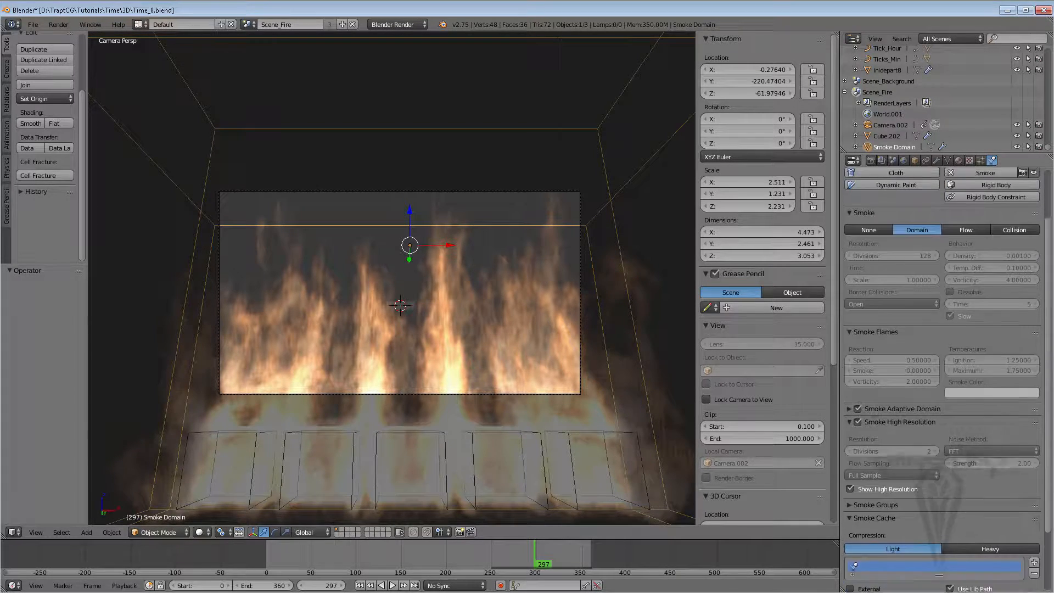
scroll(1050, 385, "up", 5)
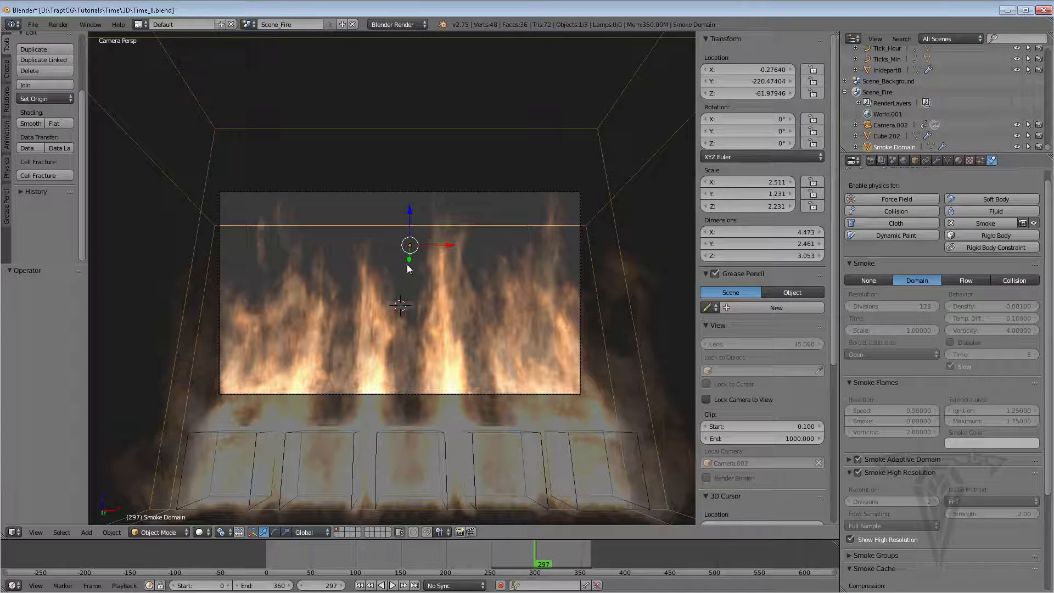
left_click(871, 160)
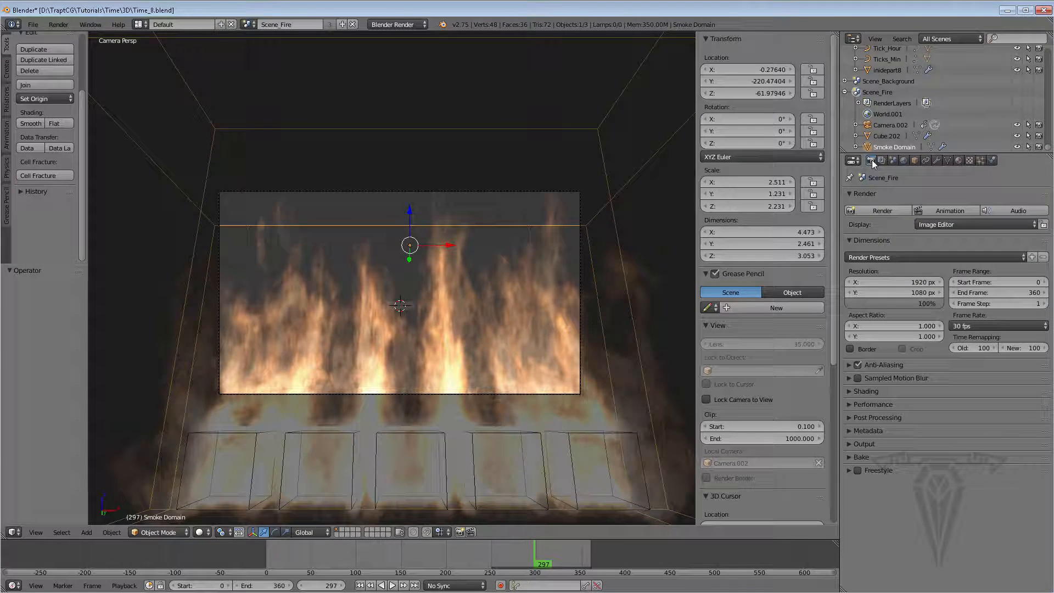
left_click(18, 534)
left_click(50, 443)
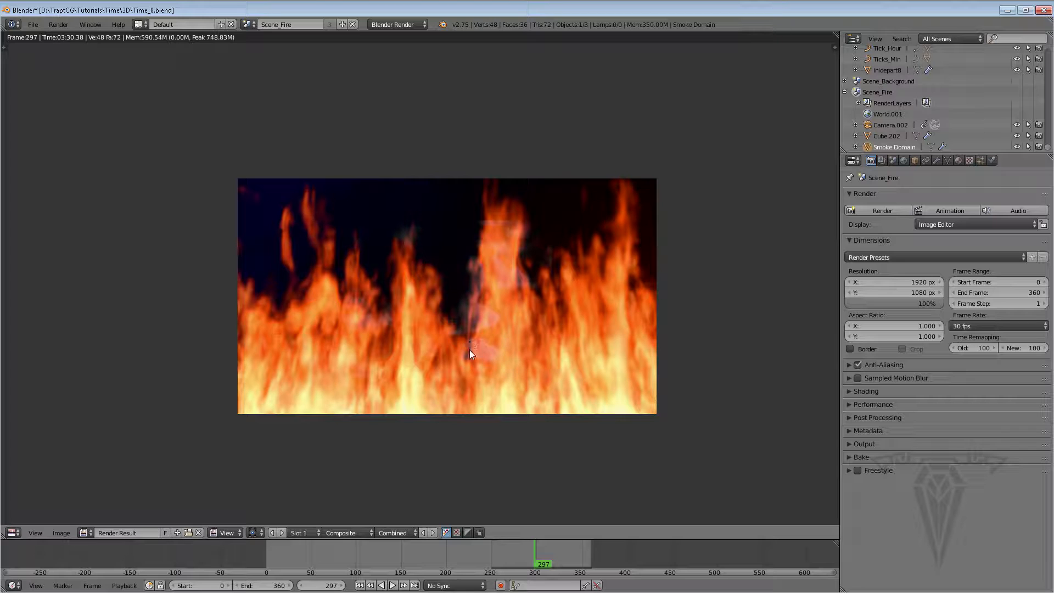
left_click(254, 23)
left_click(14, 532)
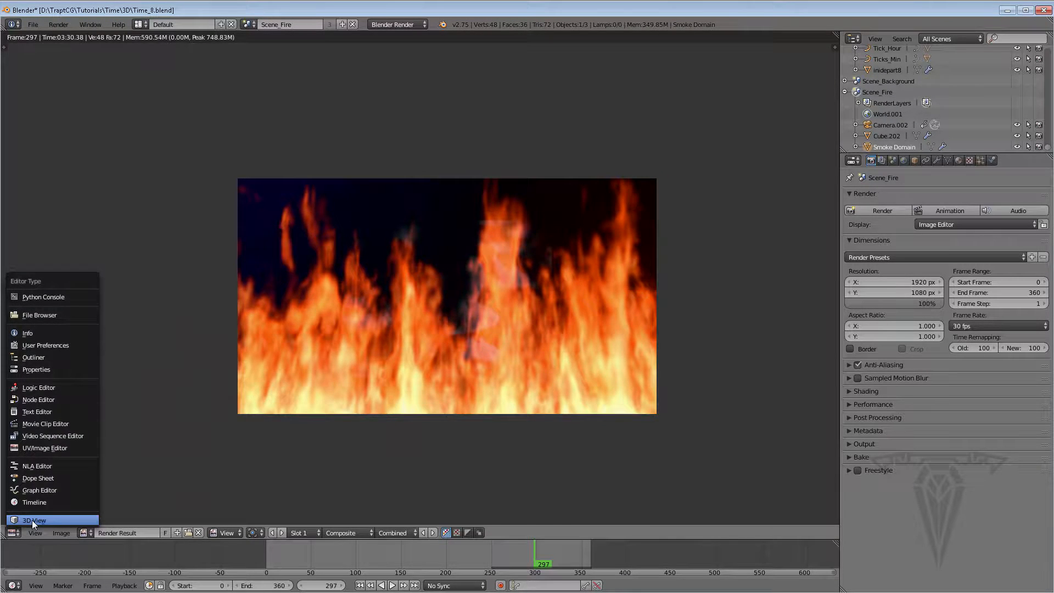
left_click(32, 520)
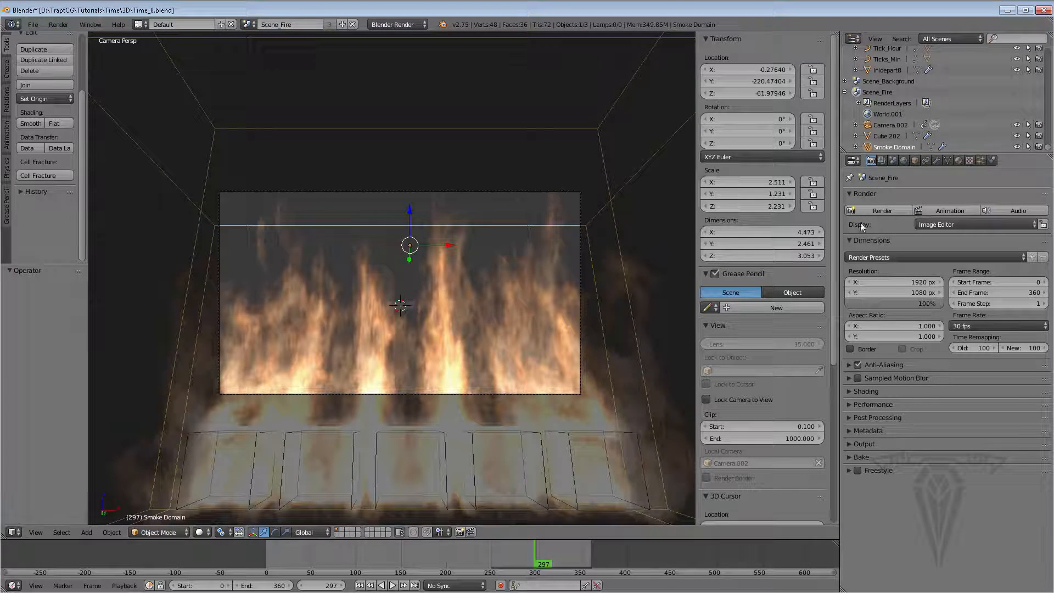
Set the render output path to a new Fire folder inside Export with the file name Fire
left_click(863, 444)
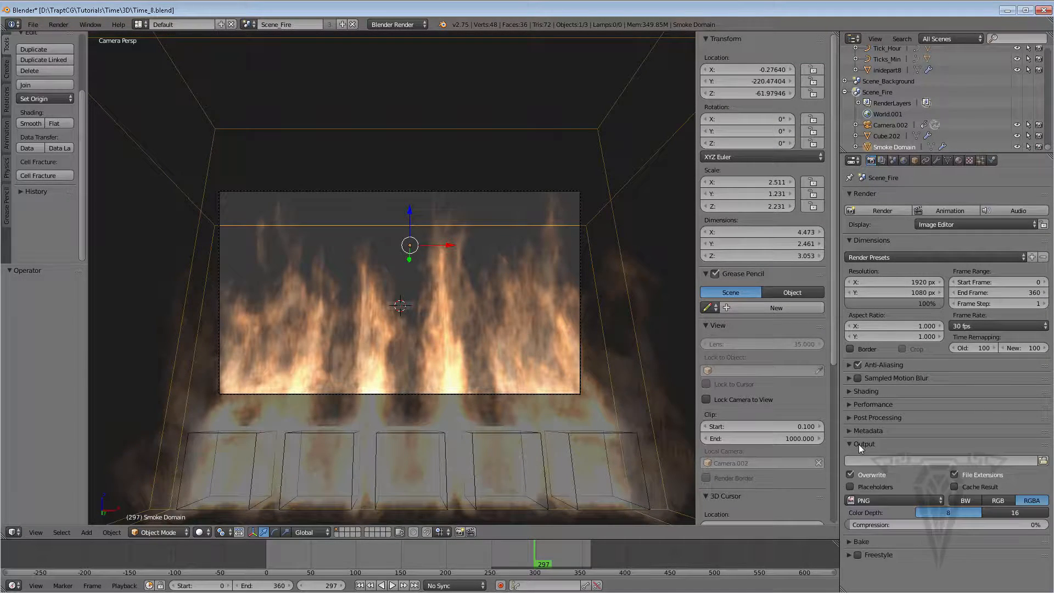
left_click(1043, 460)
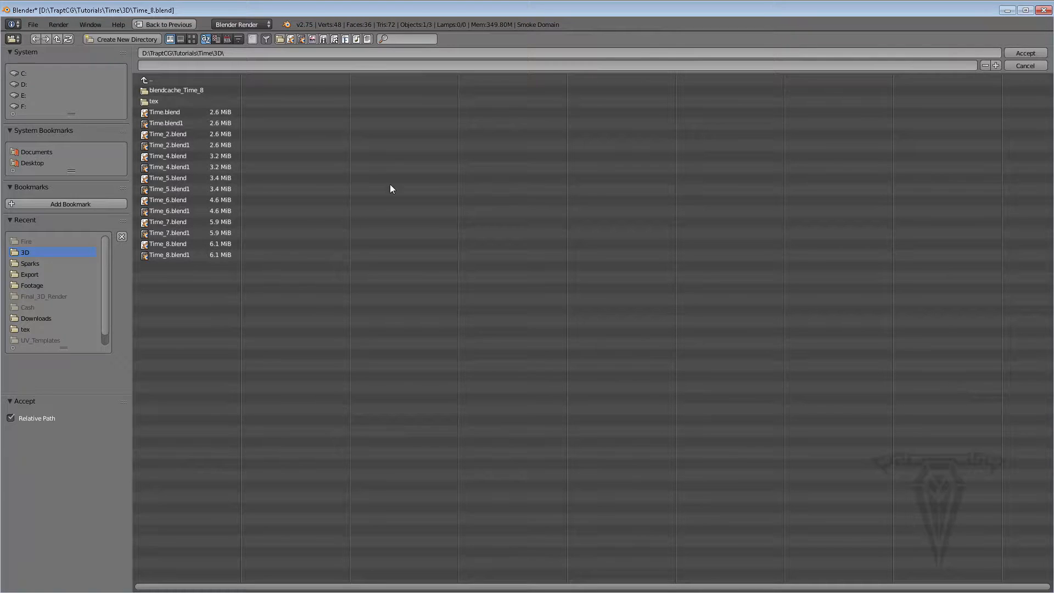
left_click(34, 274)
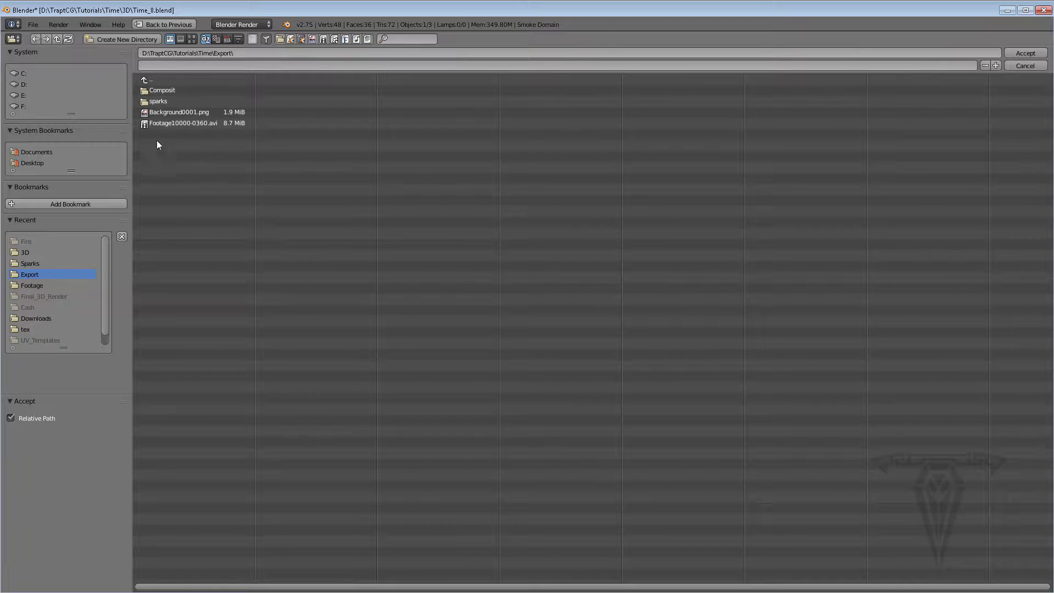
left_click(120, 39)
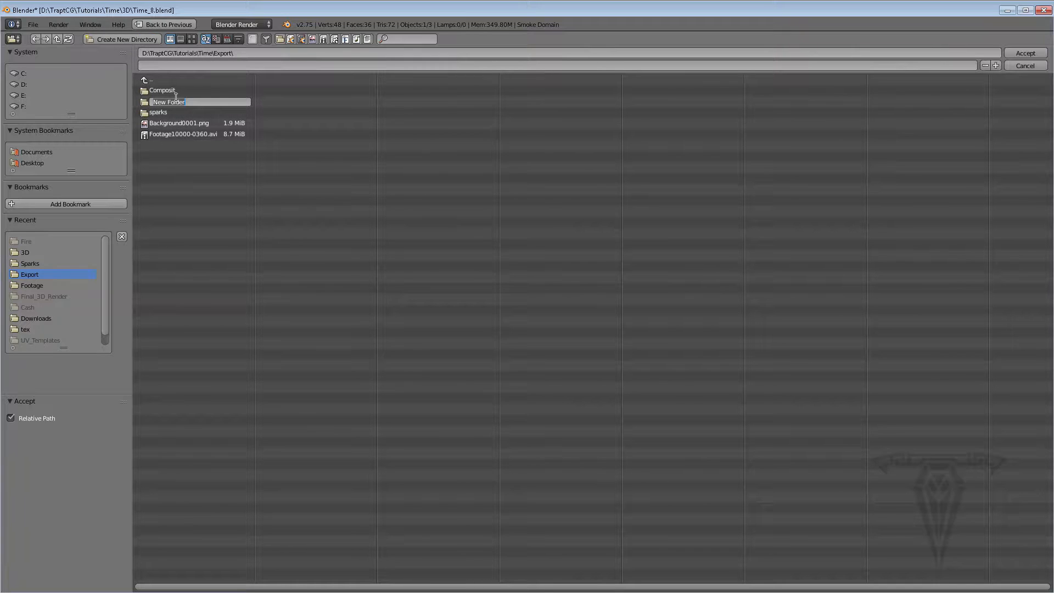
type("Fire")
key("Return")
left_click(144, 101)
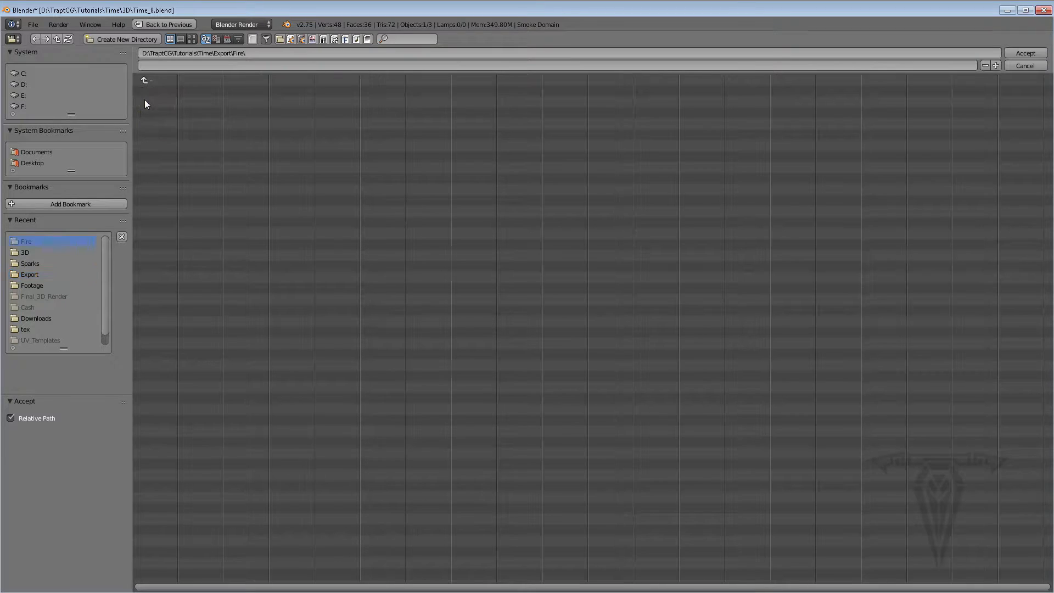
left_click(159, 67)
type("Fire")
left_click(1025, 53)
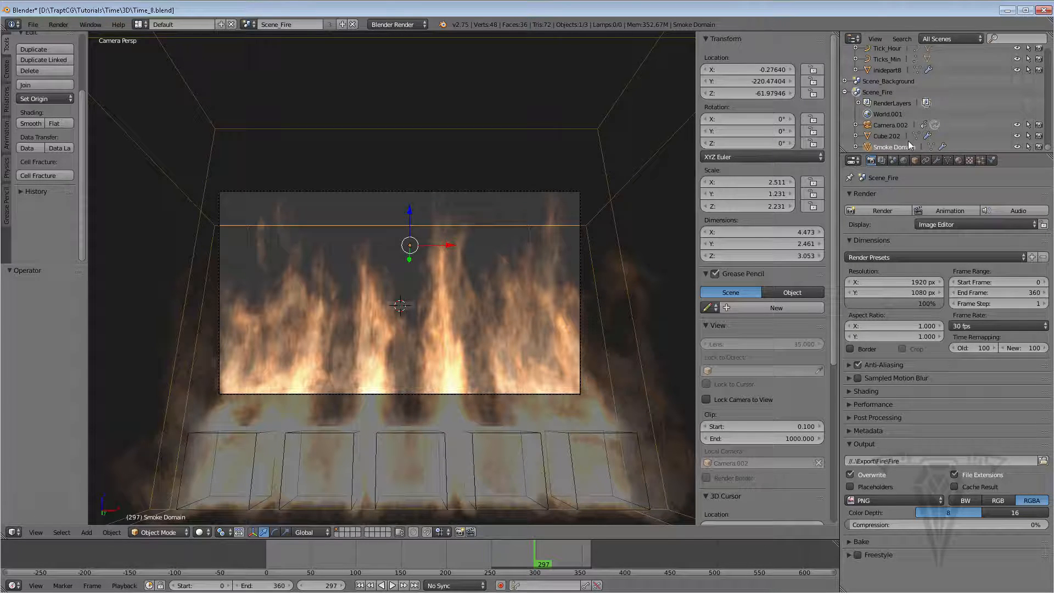
Review the fire scene's render layer, shading alpha and post-processing settings
left_click(882, 160)
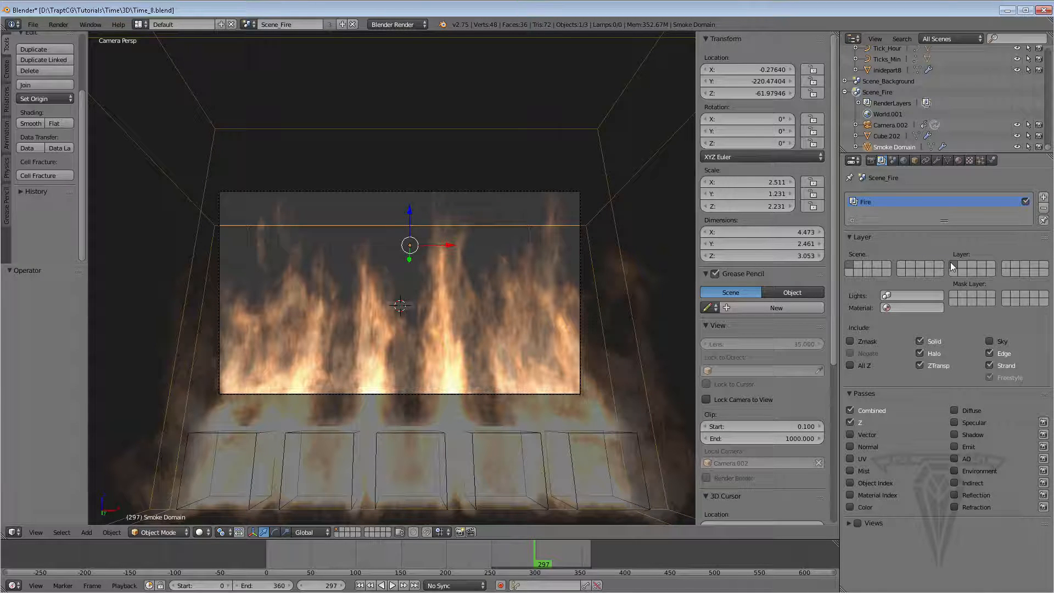
left_click(872, 160)
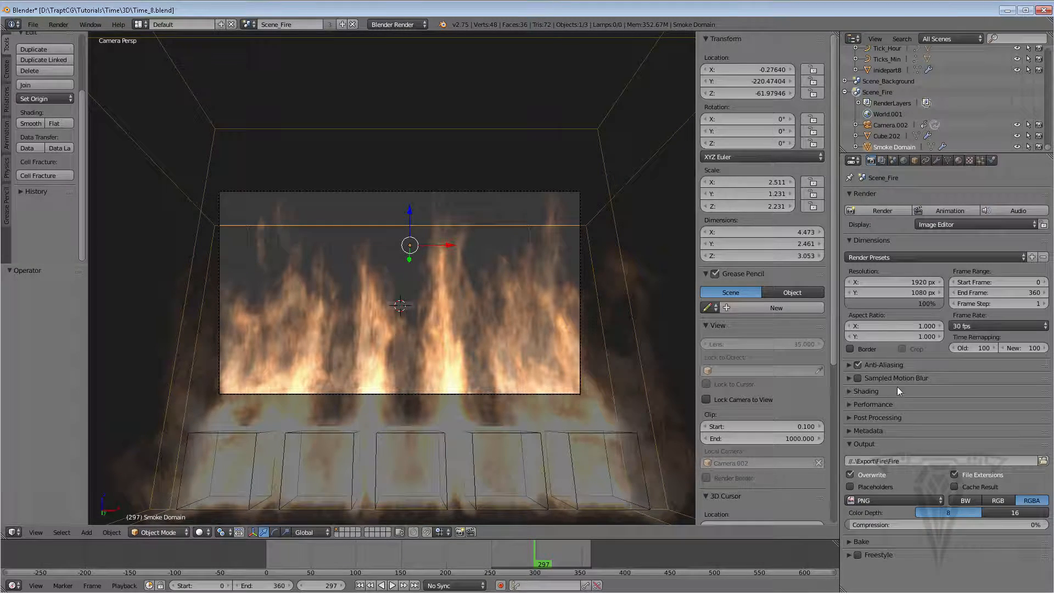
left_click(848, 391)
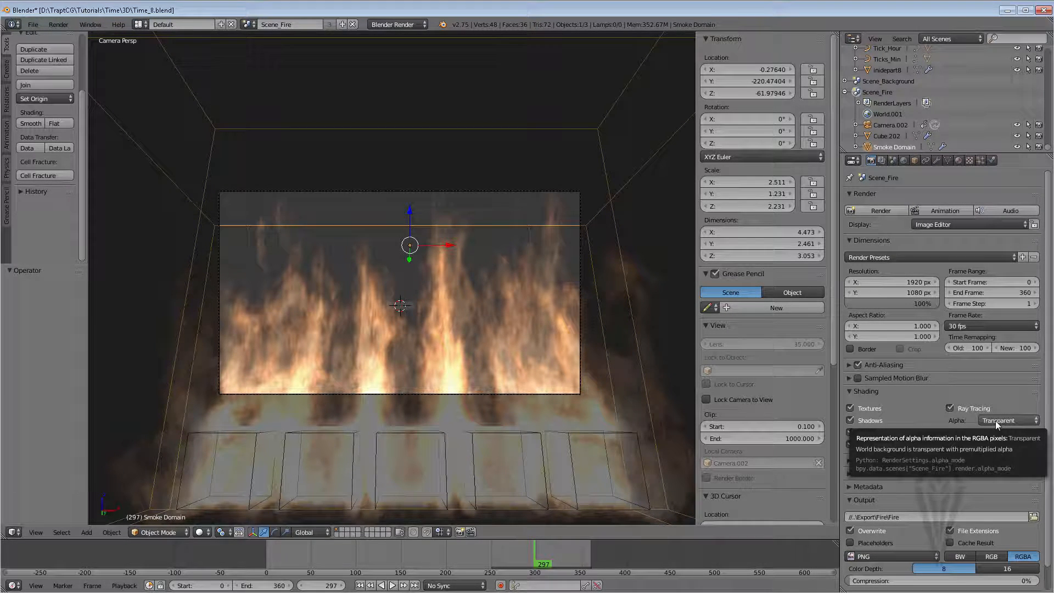
left_click(849, 391)
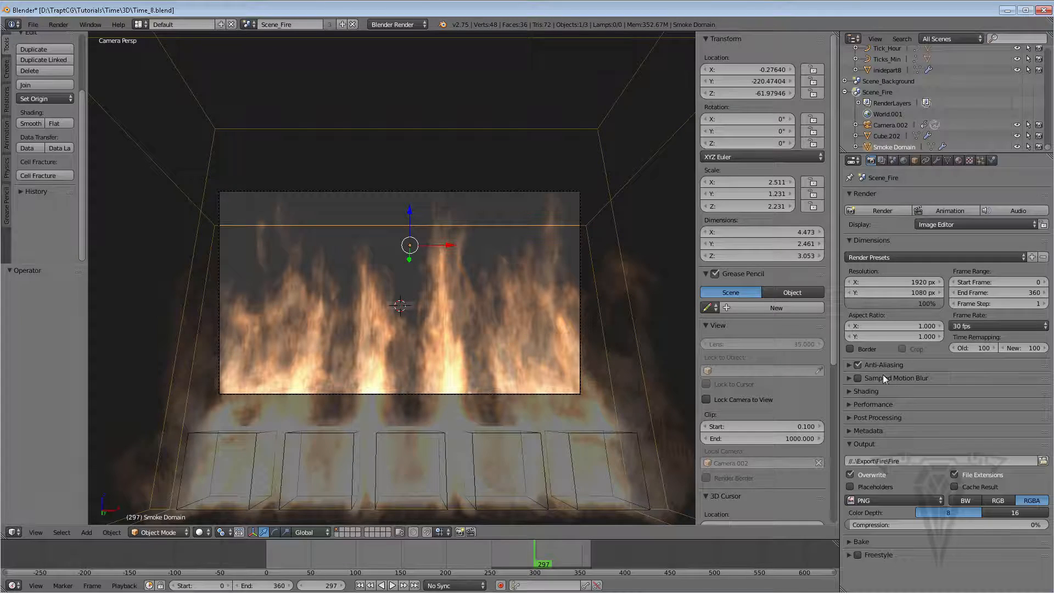
left_click(862, 406)
left_click(862, 404)
left_click(862, 391)
left_click(862, 390)
left_click(861, 418)
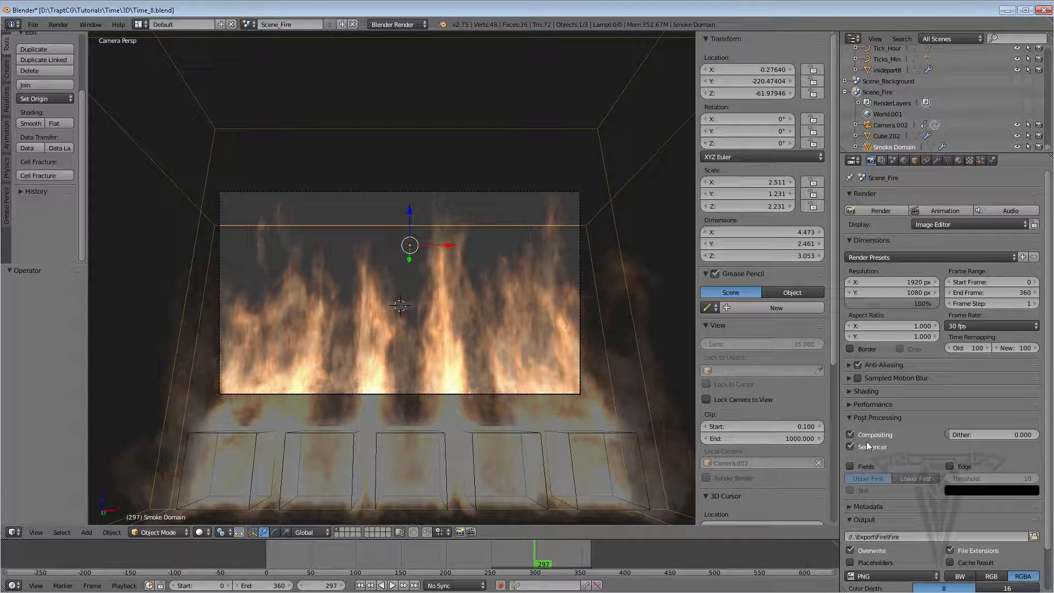
left_click(850, 416)
Delete all compositing nodes of the fire scene in a temporary Node Editor area
left_click_drag(836, 34, 501, 60)
left_click_drag(418, 62, 409, 62)
left_click(422, 532)
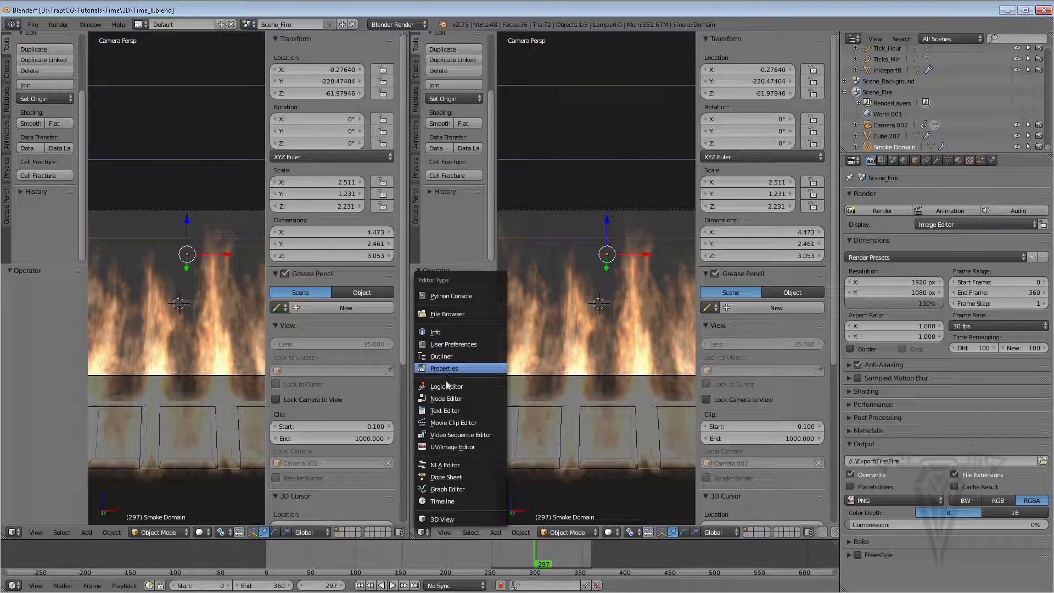
left_click(447, 398)
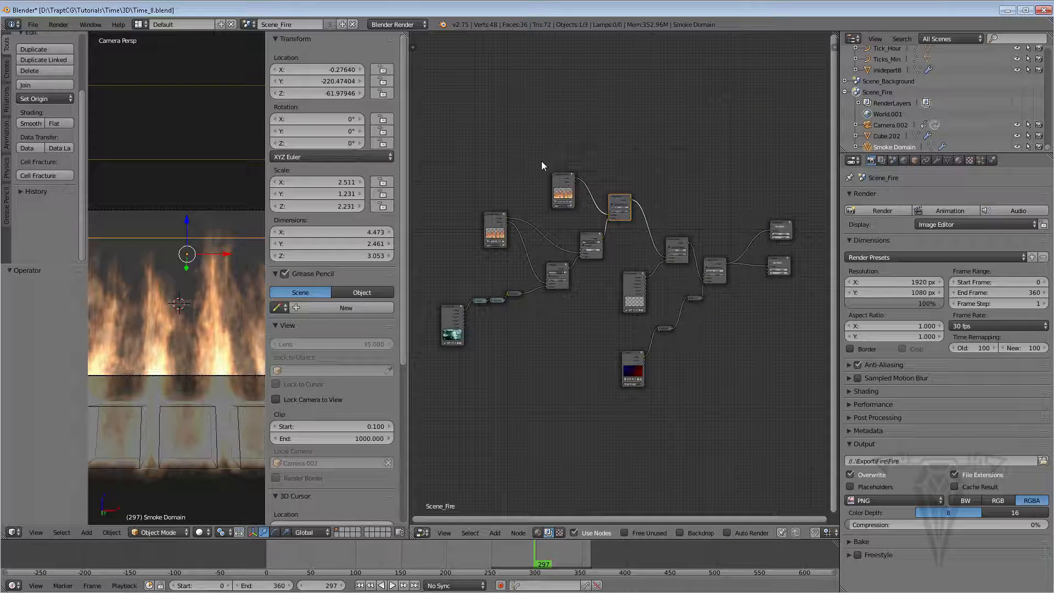
key("a")
key("a")
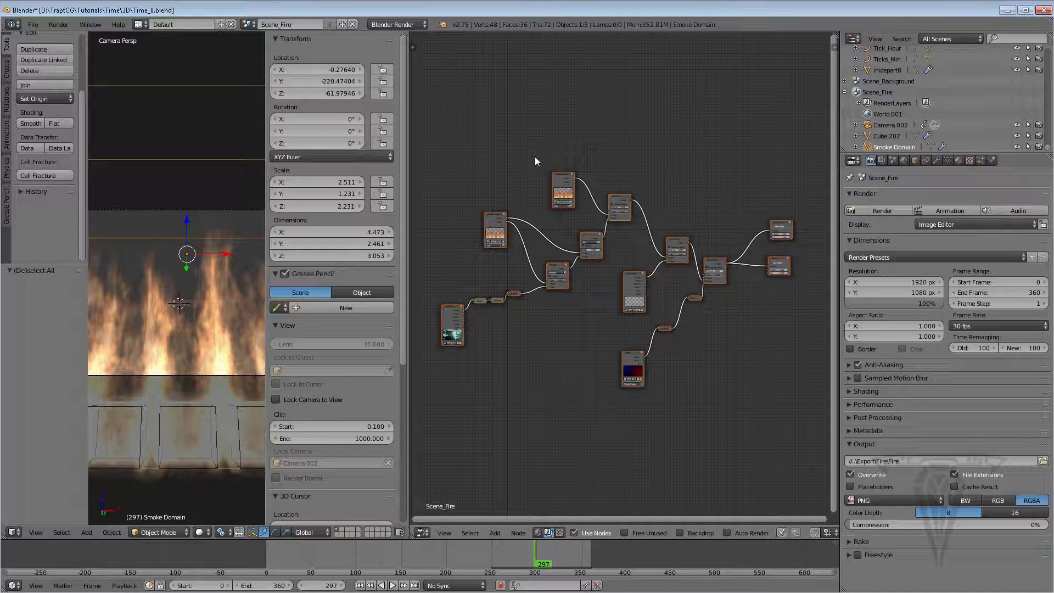
key("x")
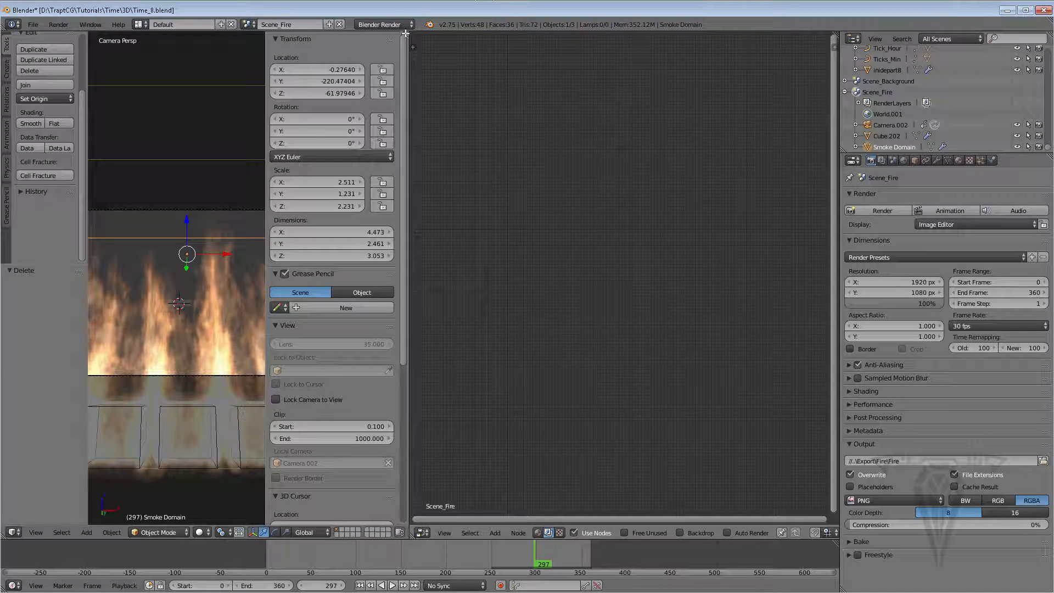
left_click_drag(408, 34, 647, 144)
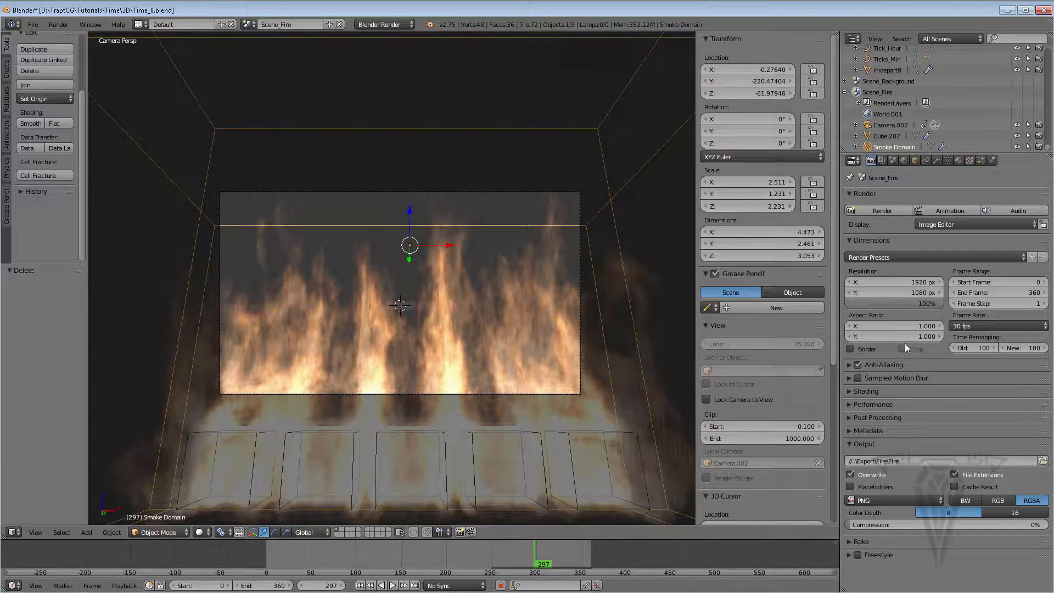
Disable Compositing and Sequencer in the post-processing settings
left_click(851, 418)
left_click(851, 434)
left_click(850, 446)
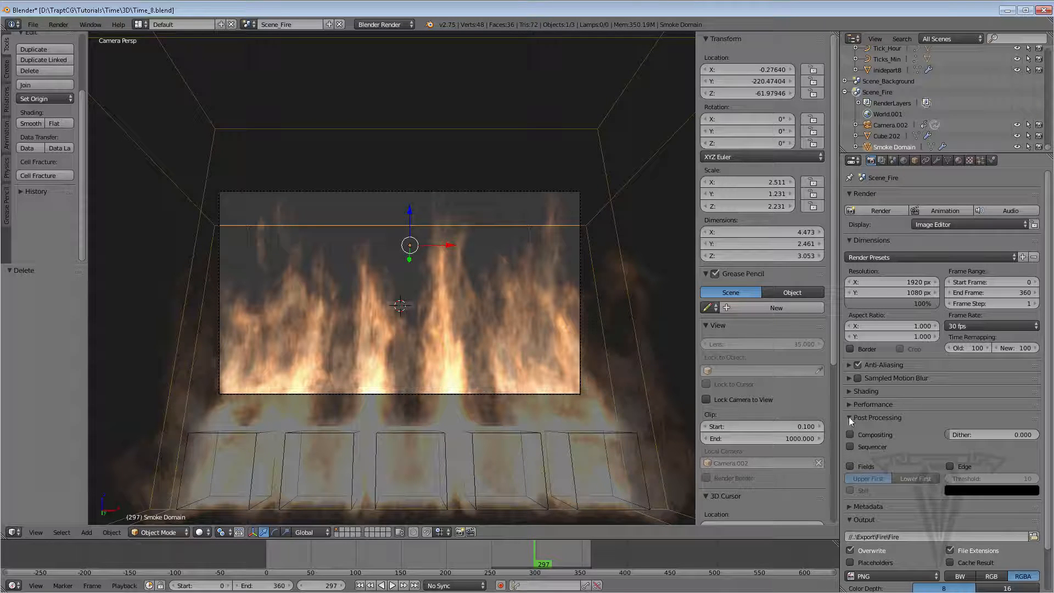
left_click(850, 418)
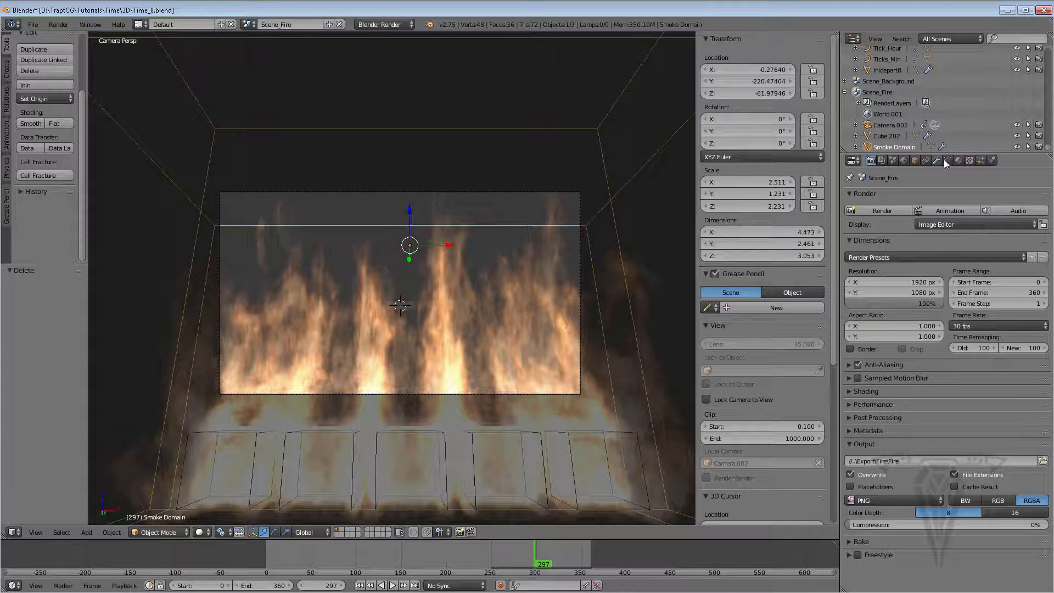
Set the smoke domain material's density scale to 3
left_click(958, 160)
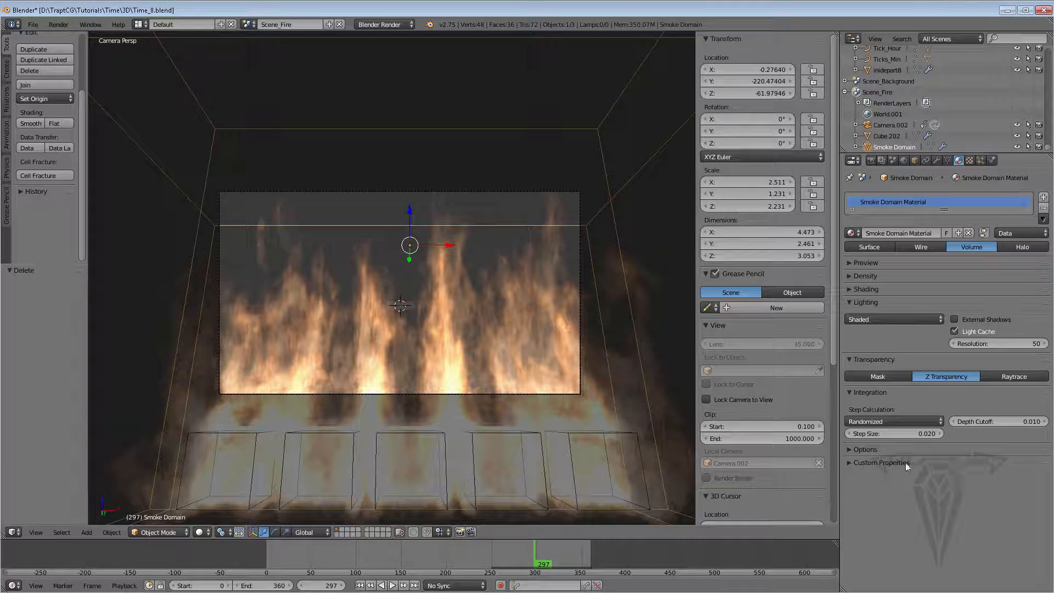
left_click(877, 262)
left_click(878, 264)
left_click(872, 276)
left_click(881, 262)
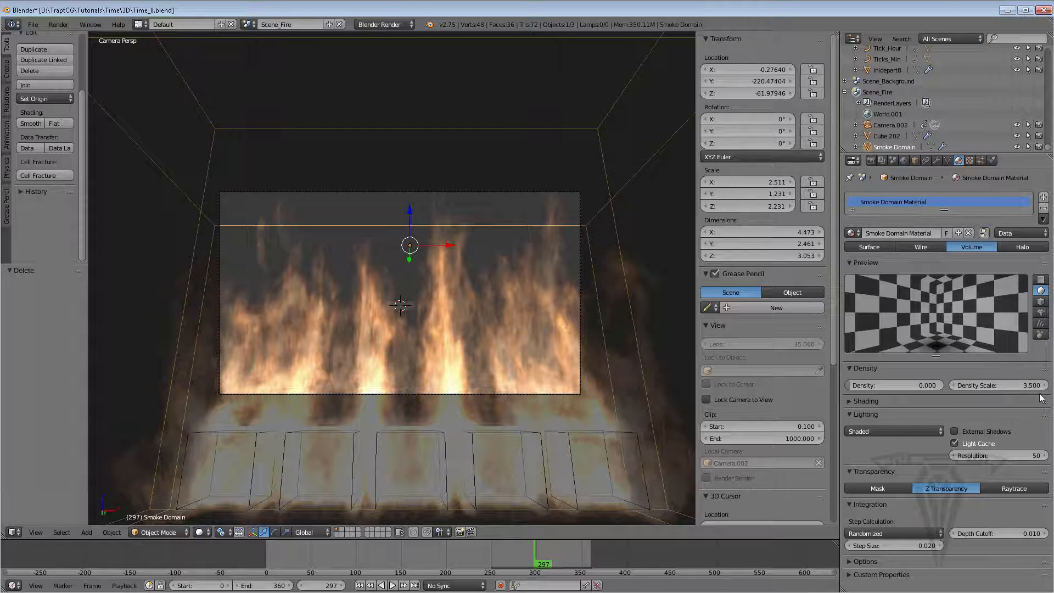
left_click(1023, 382)
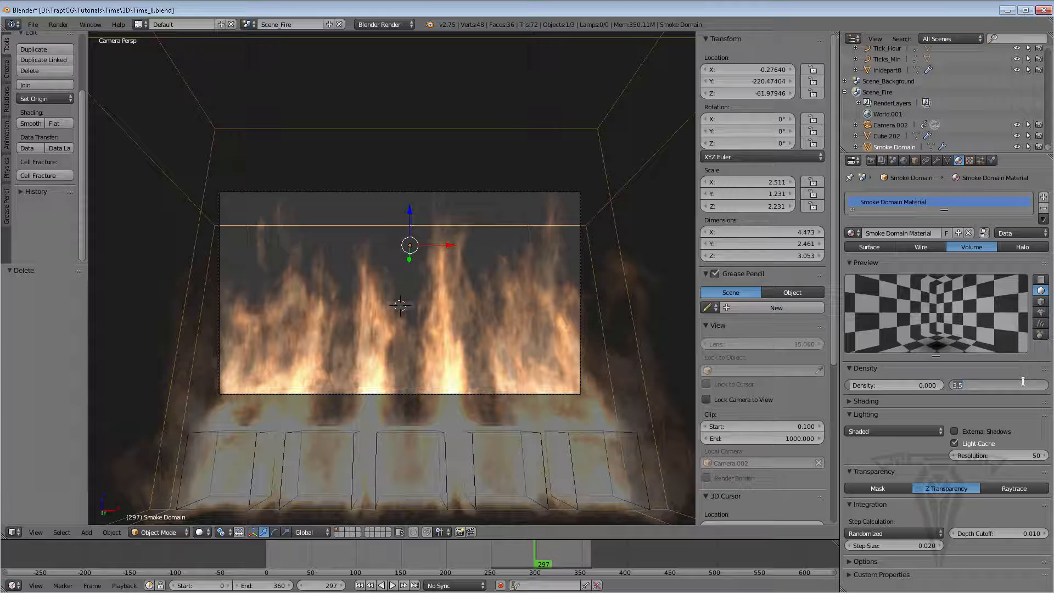
type("3")
key("Return")
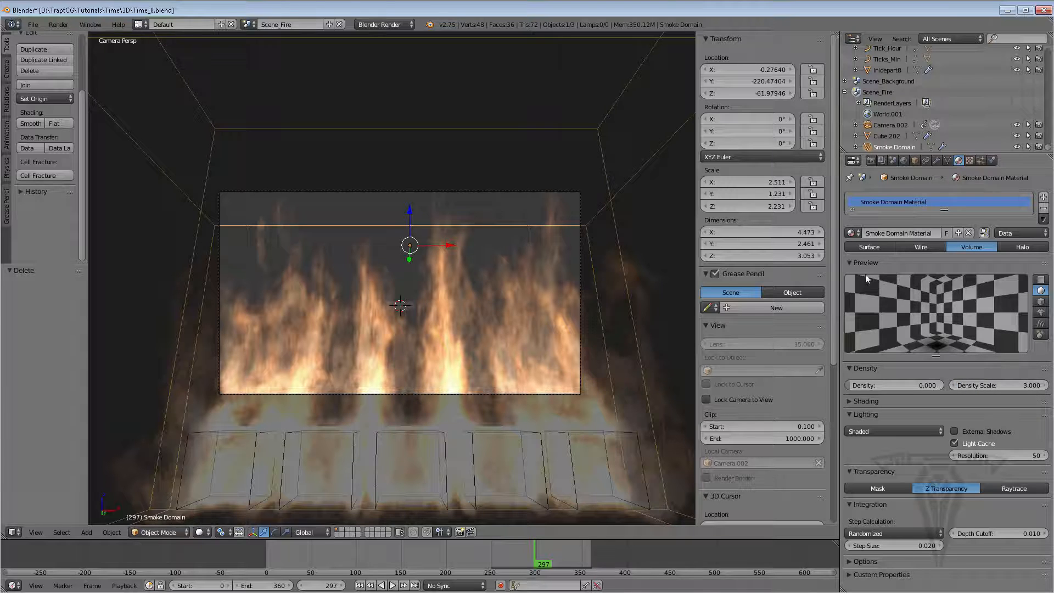
Try a density scale of 2.5 on the smoke domain material, then set it back to 3
left_click(850, 262)
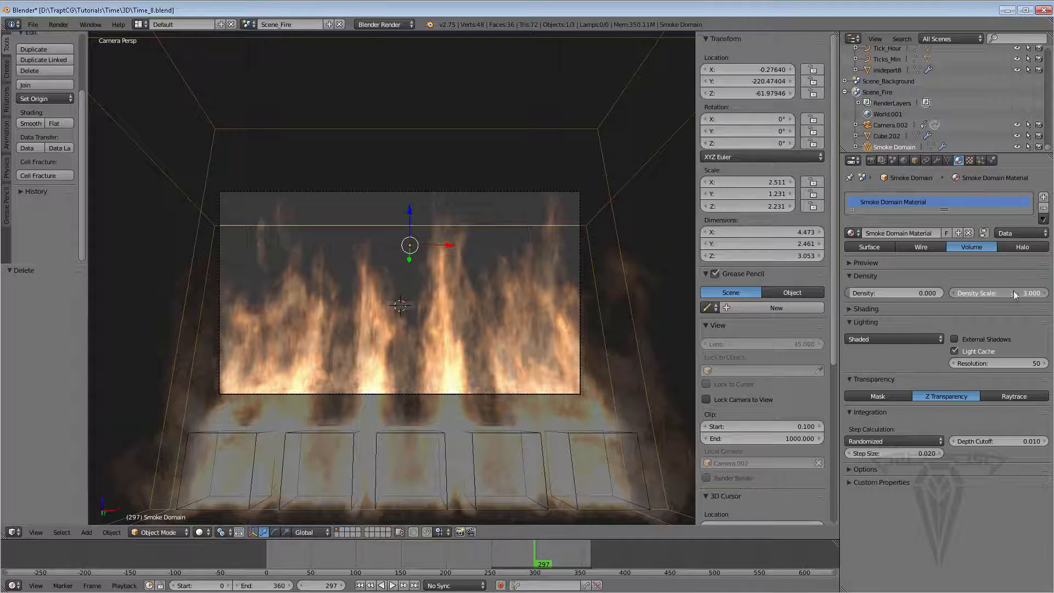
left_click(1014, 291)
type("2.5")
key("Return")
left_click(1001, 295)
type("3")
key("Return")
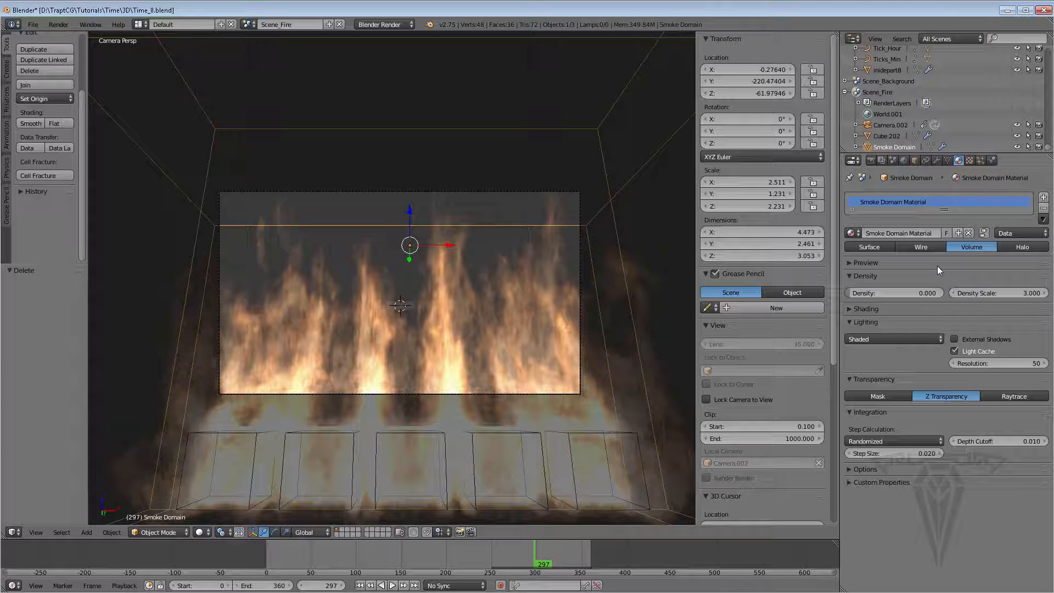
Render the fire scene's full animation from the render settings
left_click(872, 160)
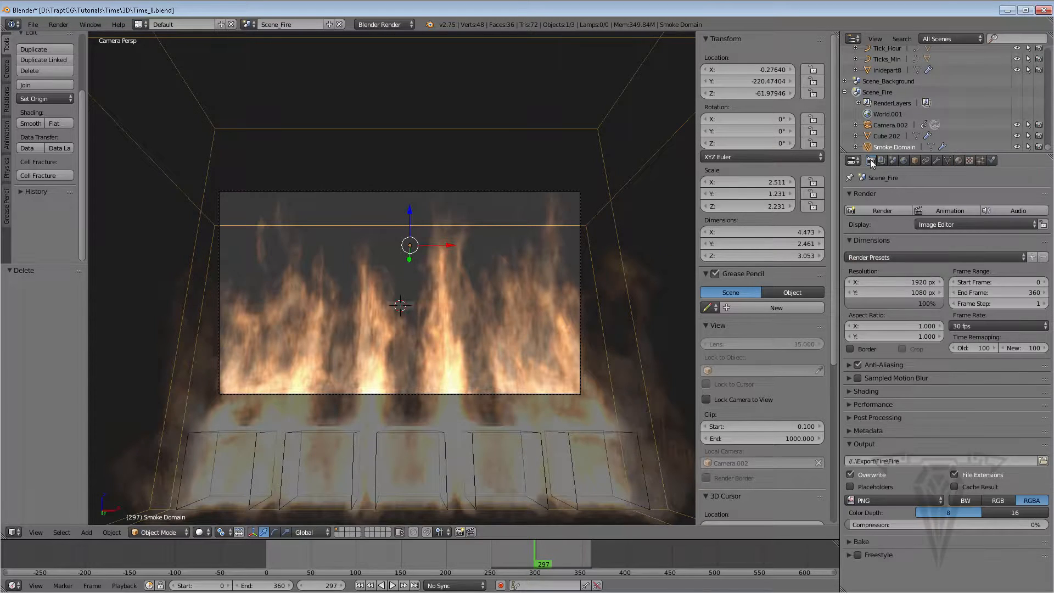
left_click(946, 211)
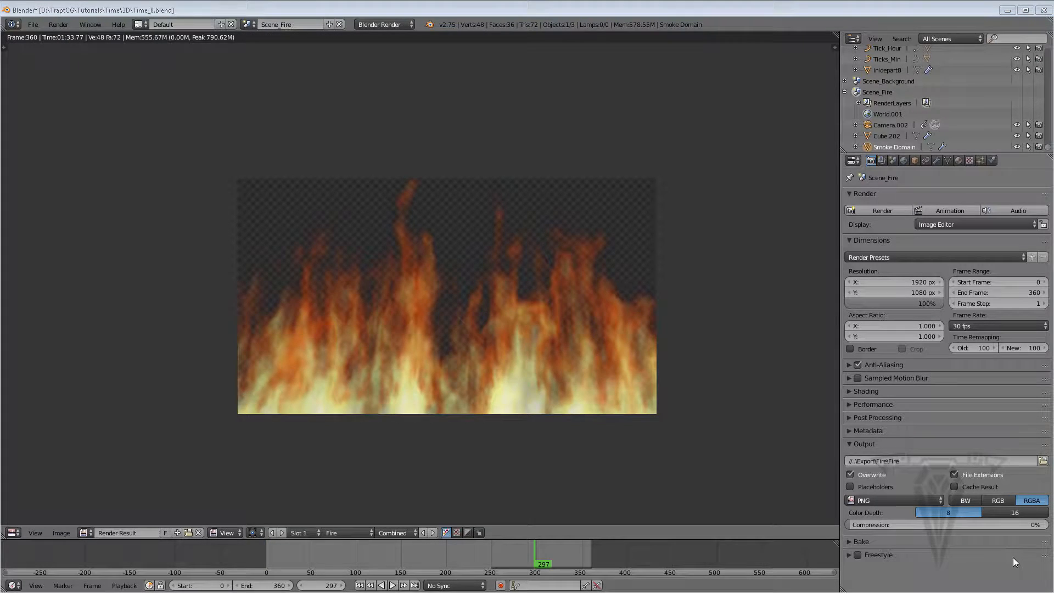
Switch to the main Scene, return the area to a 3D View and hide its tool and properties shelves
left_click(249, 25)
left_click(271, 39)
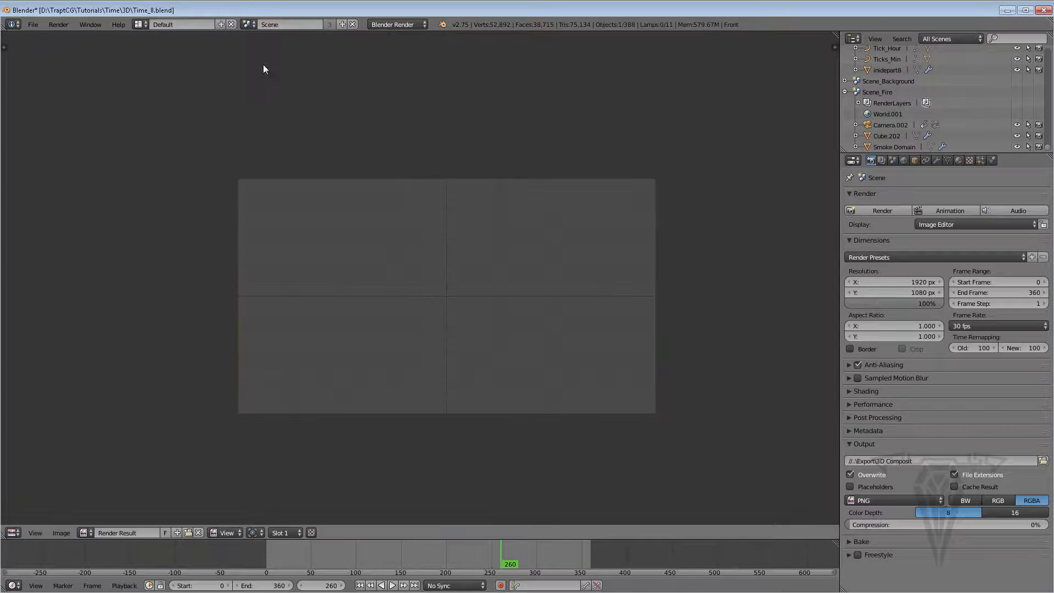
left_click(11, 533)
left_click(28, 519)
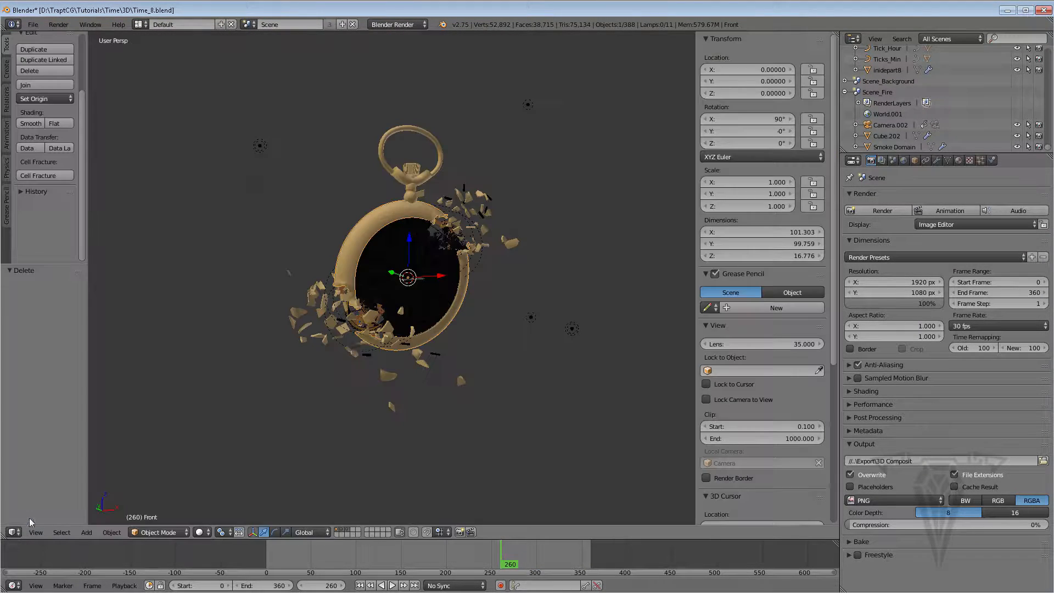
middle_click_drag(449, 326, 427, 329)
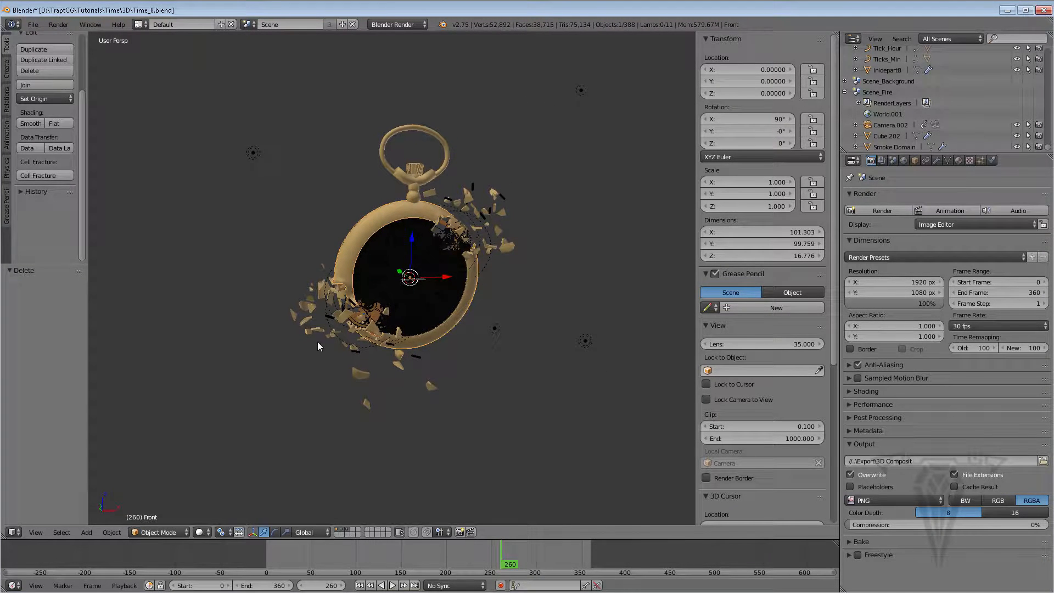
key("t")
key("n")
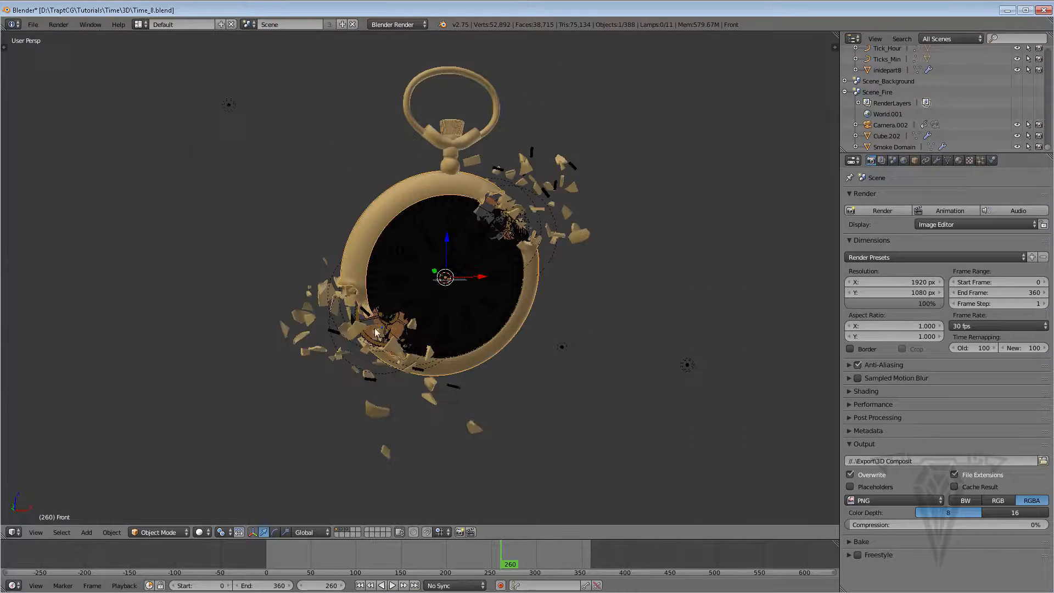
Show the main scene's compositing nodes in the Node Editor and enable the backdrop
left_click(13, 532)
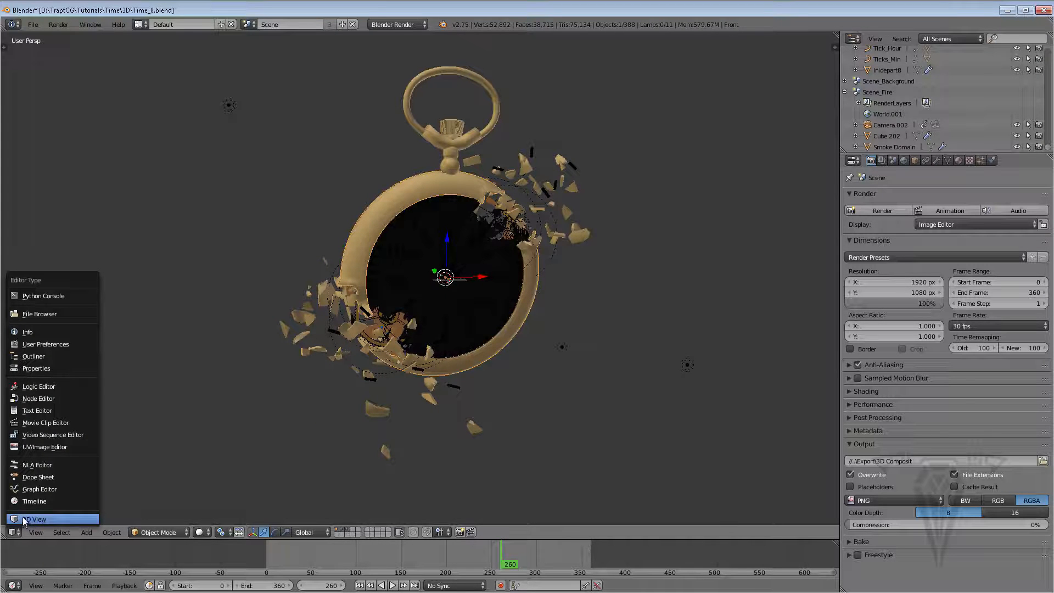
left_click(43, 399)
scroll(372, 335, "up", 3)
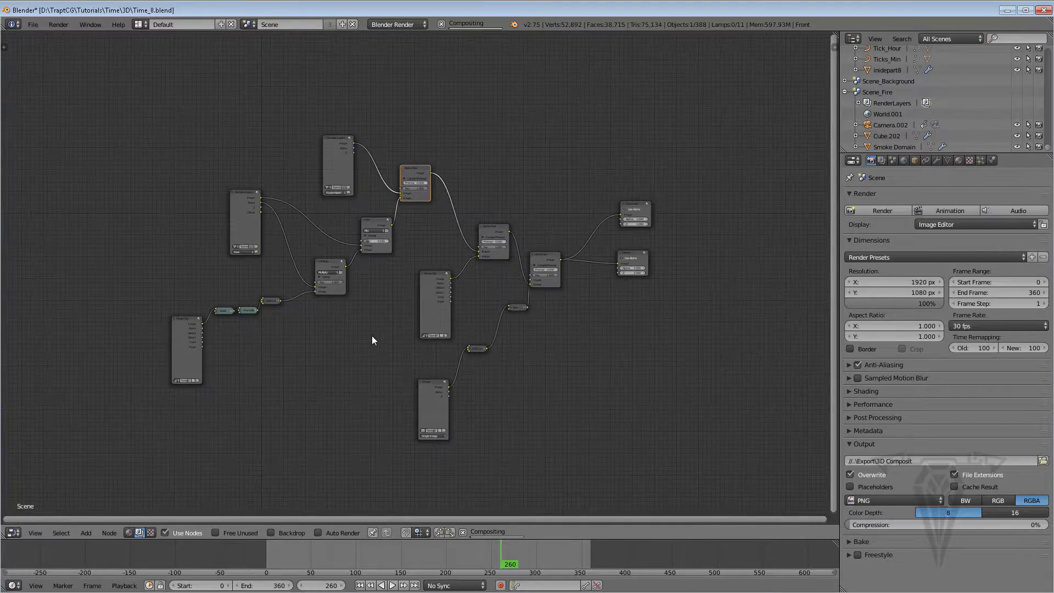
middle_click_drag(487, 301, 466, 289)
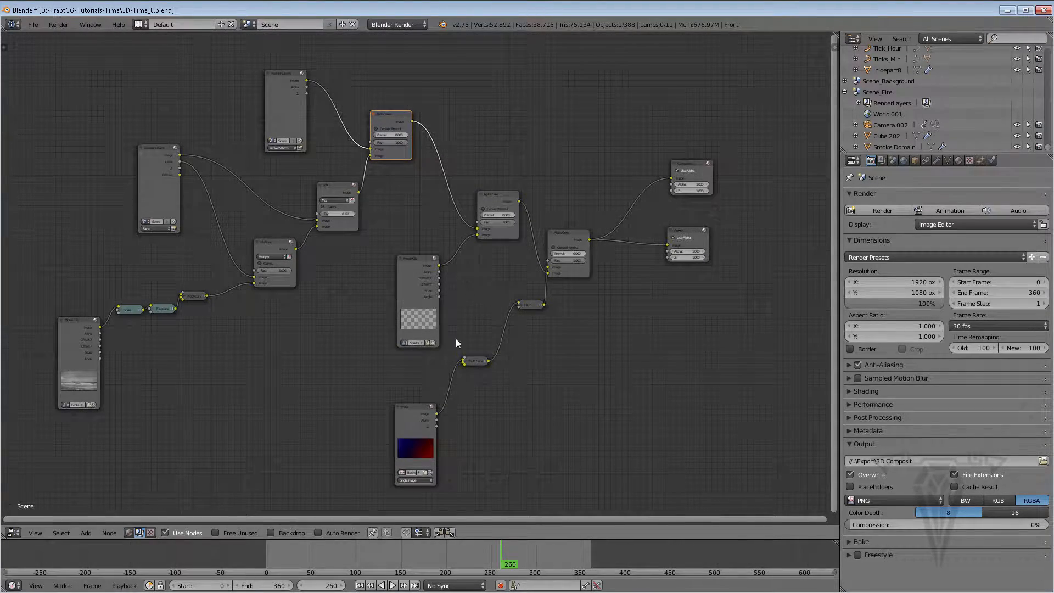
left_click(270, 532)
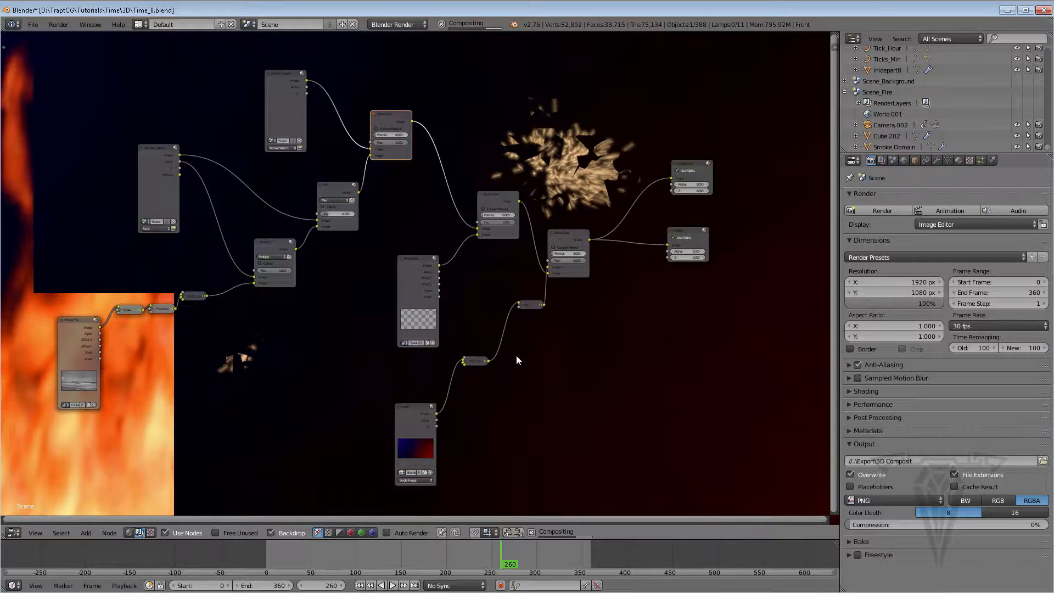
scroll(535, 361, "down", 1)
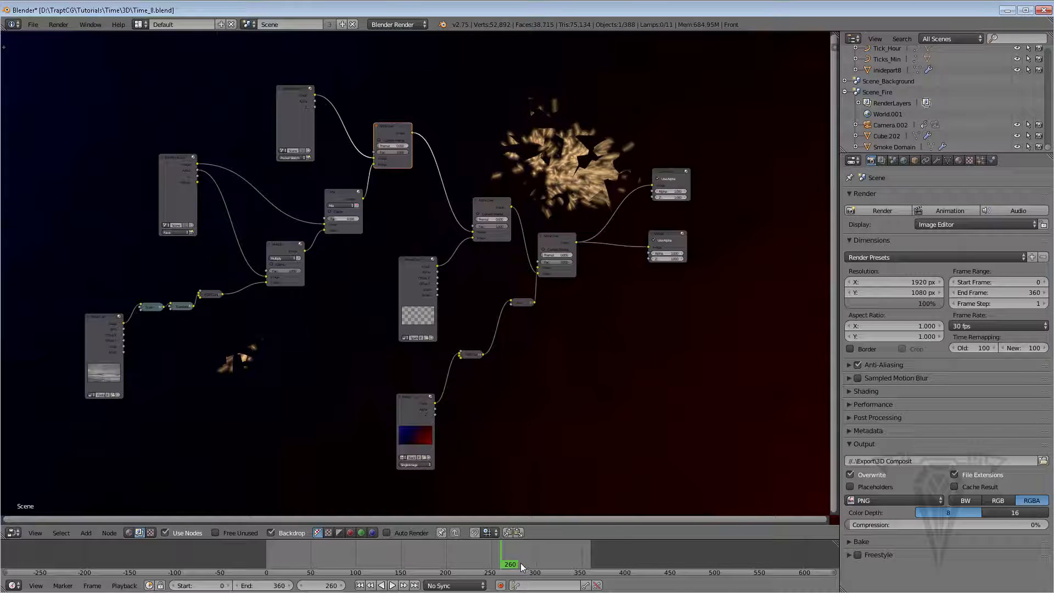
Move to frame 295 and render a still of the main scene
left_click_drag(531, 567, 540, 565)
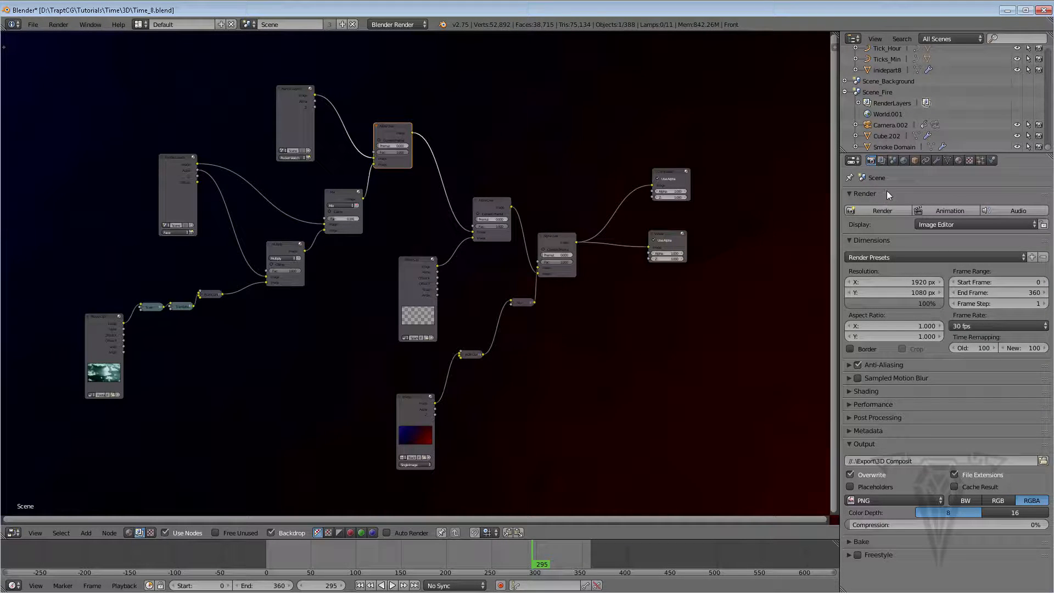
left_click(882, 160)
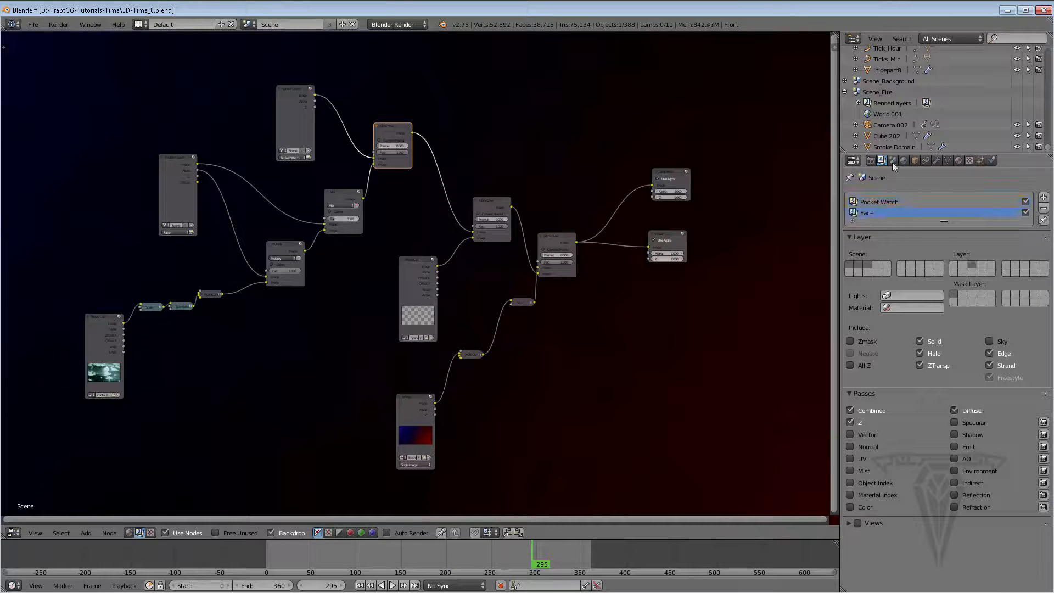
left_click(871, 160)
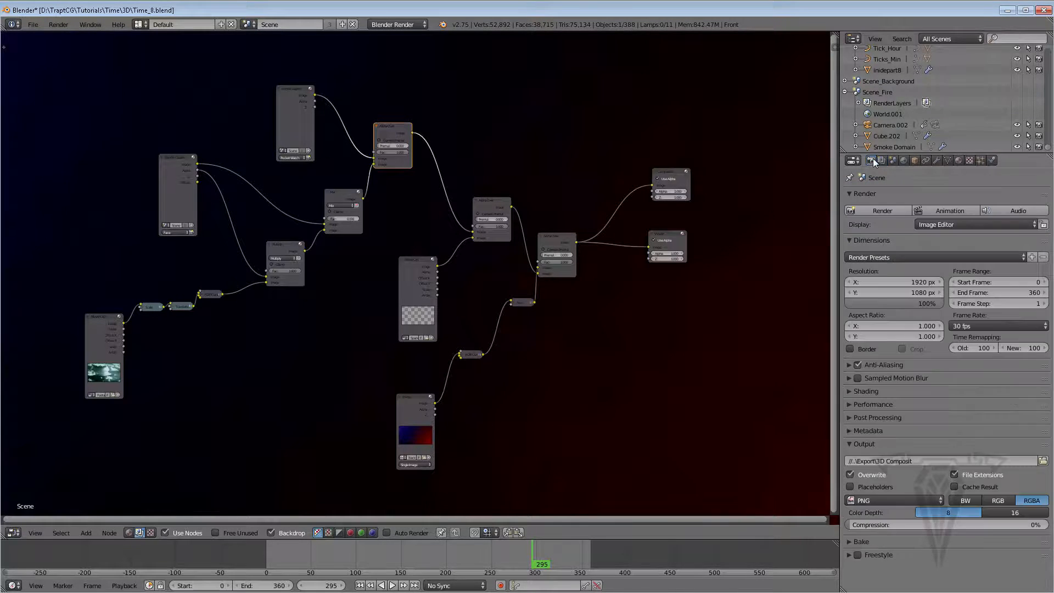
left_click(880, 209)
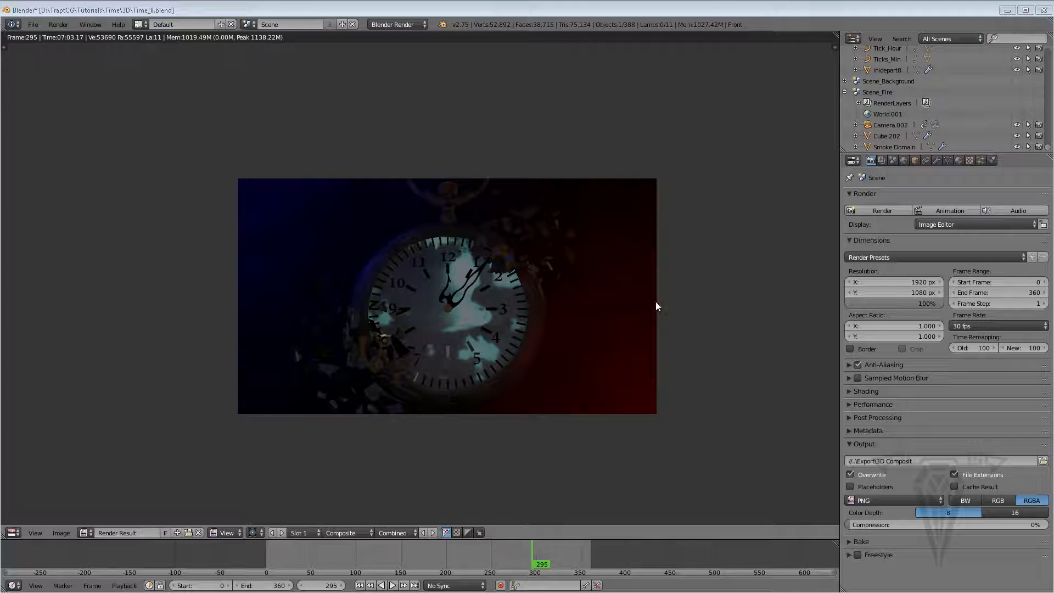
Return to the Node Editor and add a Movie Clip input node below the existing nodes
left_click(12, 533)
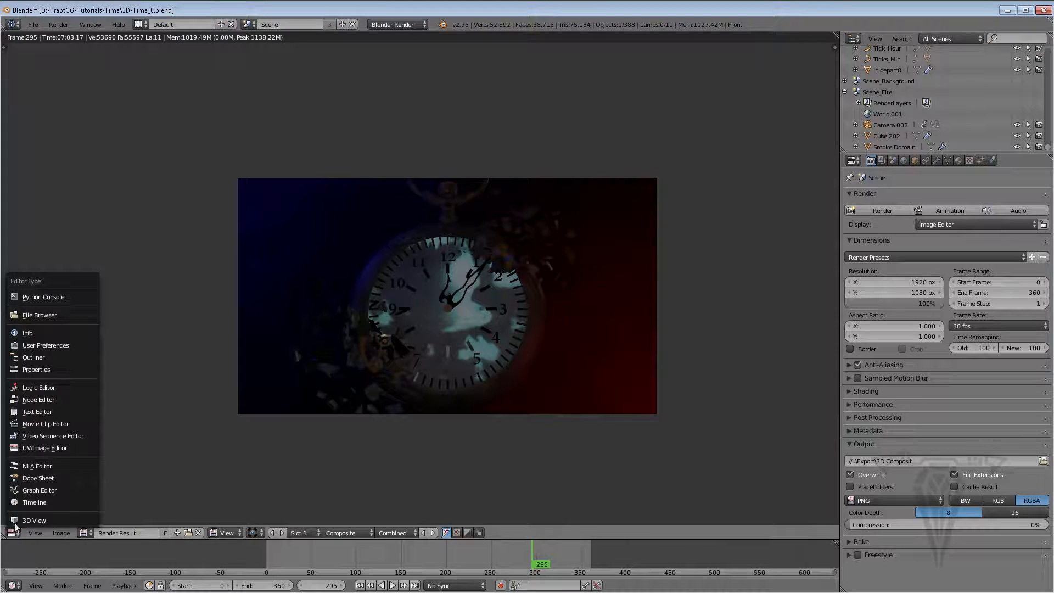
left_click(37, 397)
scroll(462, 337, "up", 4)
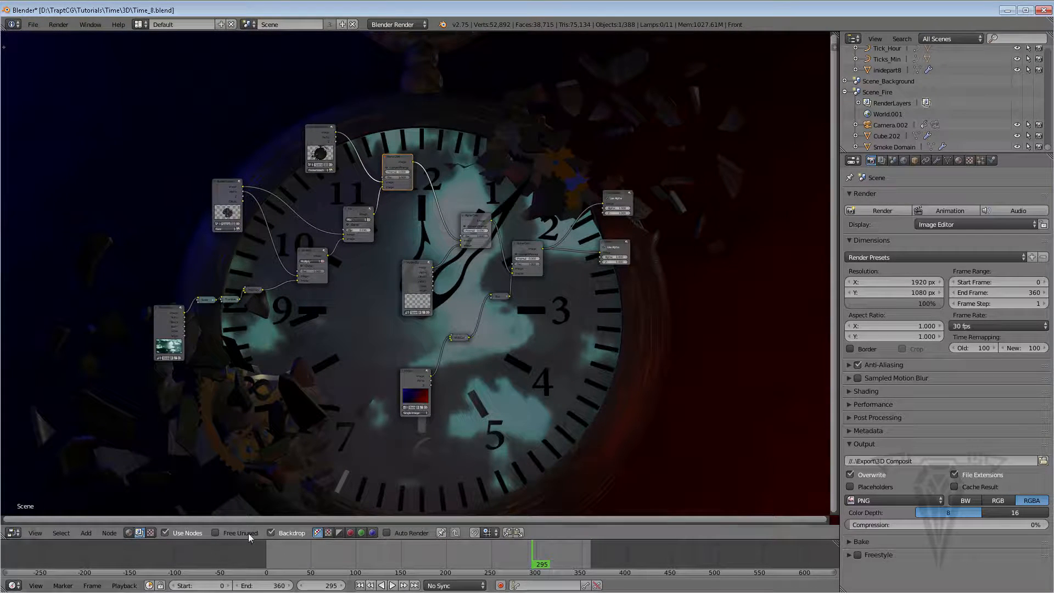
scroll(483, 327, "up", 1)
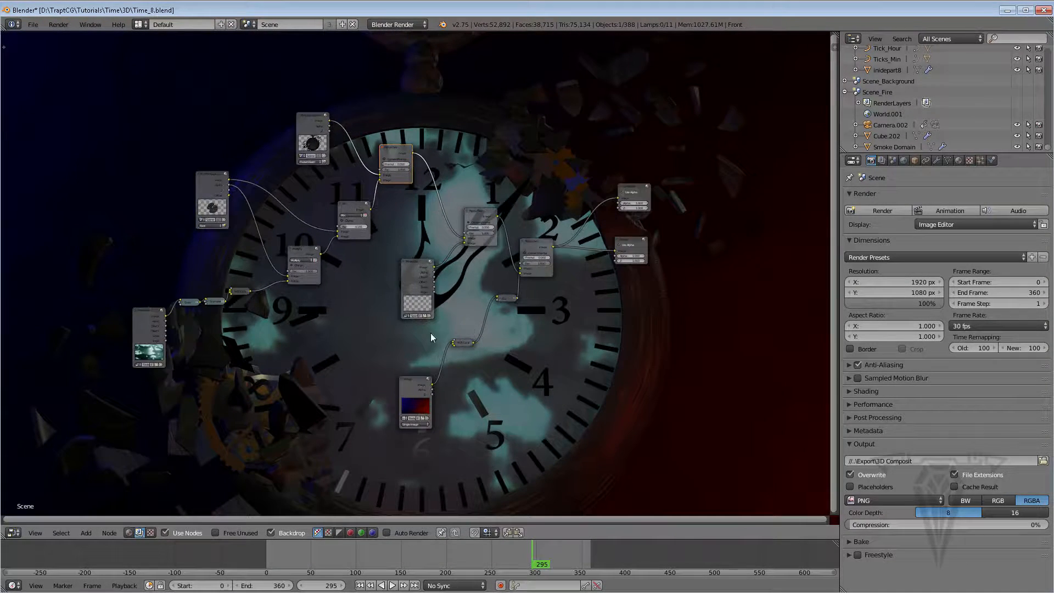
middle_click_drag(342, 342, 344, 316)
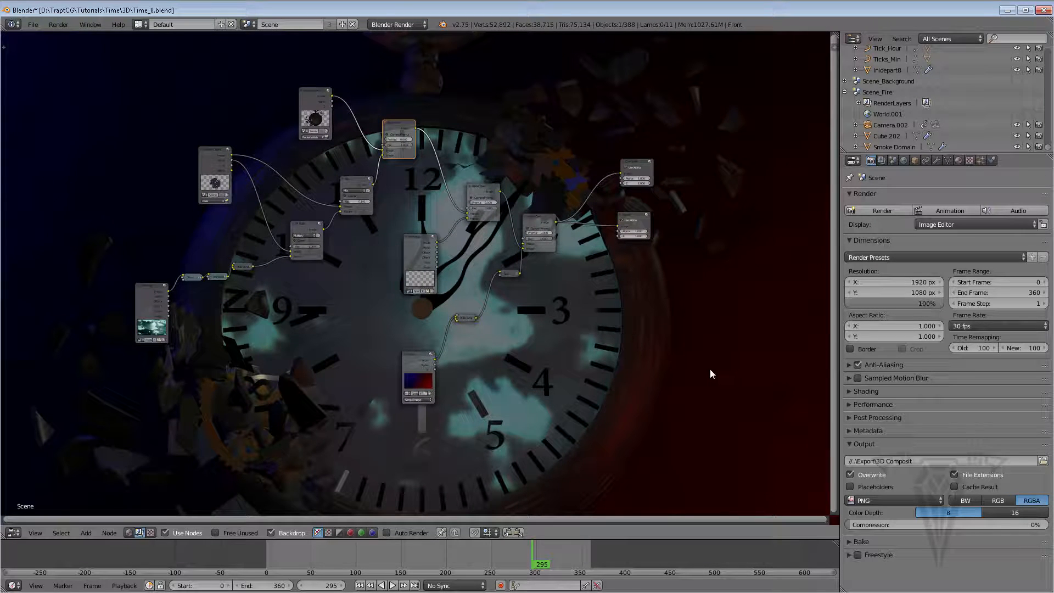
key("shift+a")
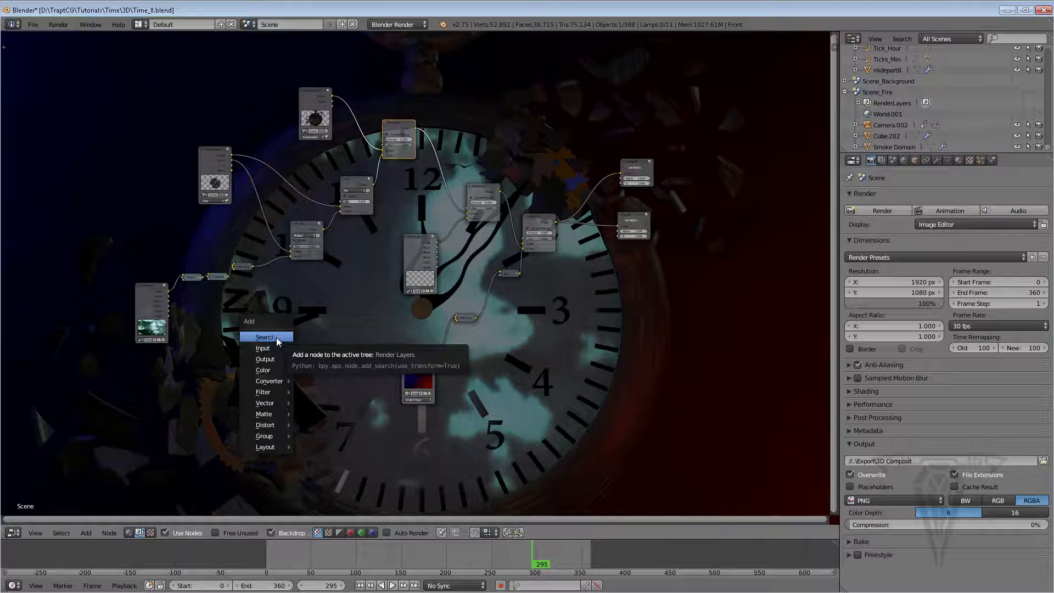
mouse_move(272, 349)
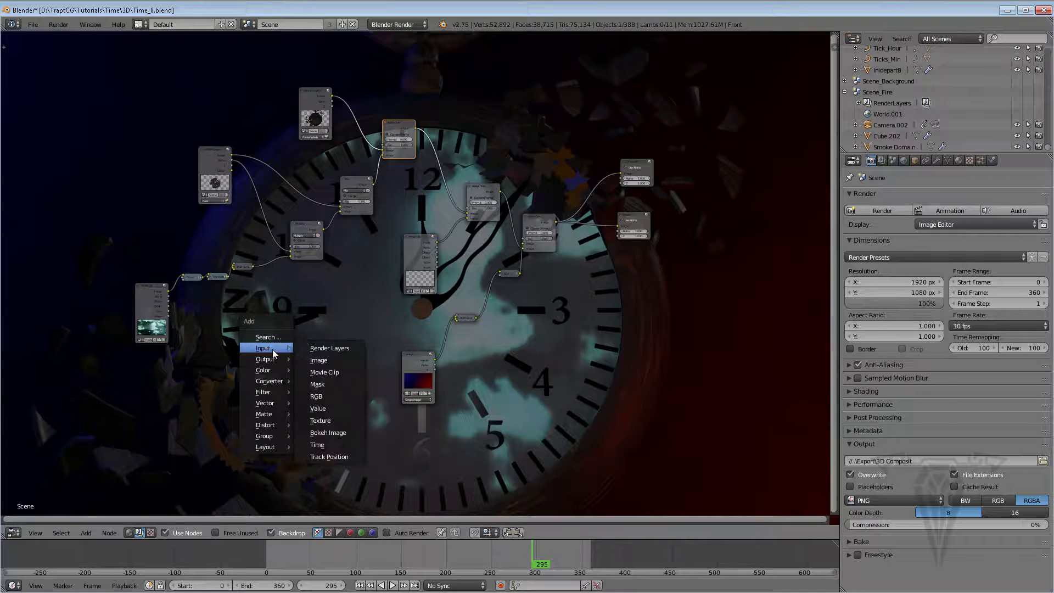
left_click(321, 373)
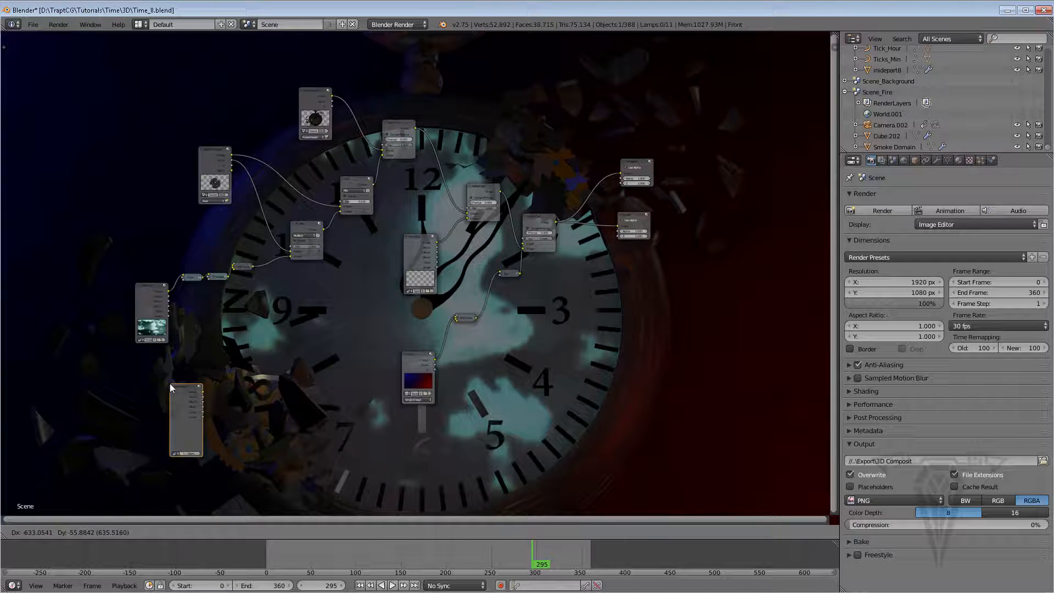
left_click(169, 383)
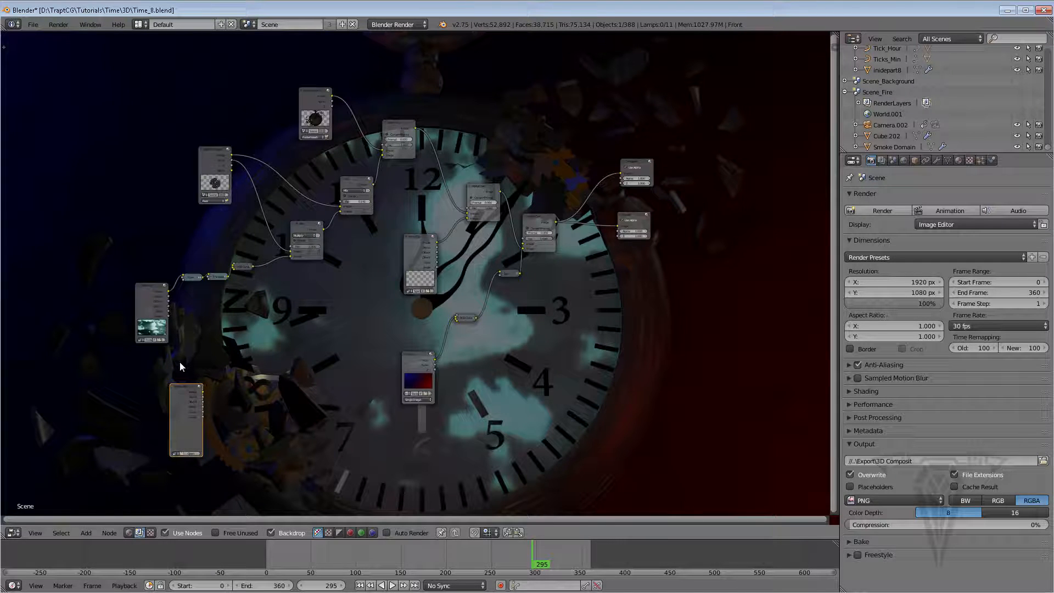
Load all PNG frames from the Export/Fire folder into the Movie Clip node
left_click(191, 452)
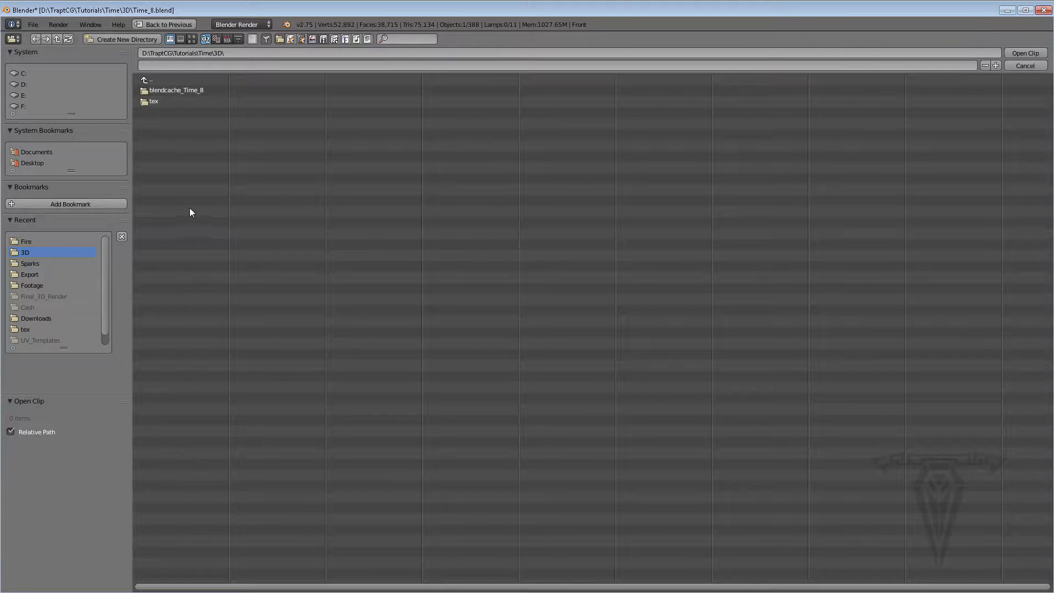
left_click(40, 276)
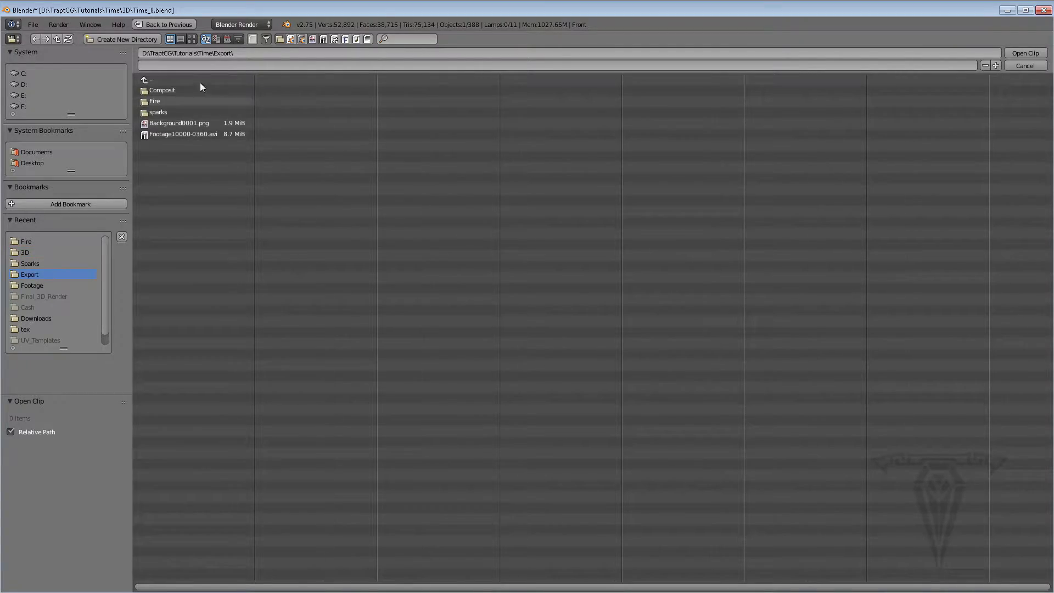
left_click(157, 100)
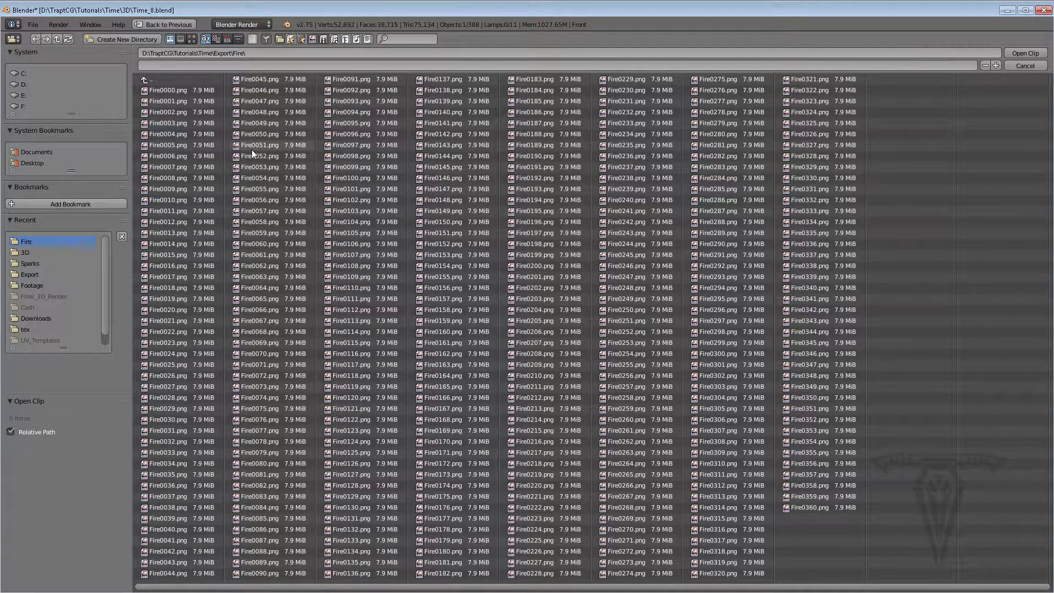
key("a")
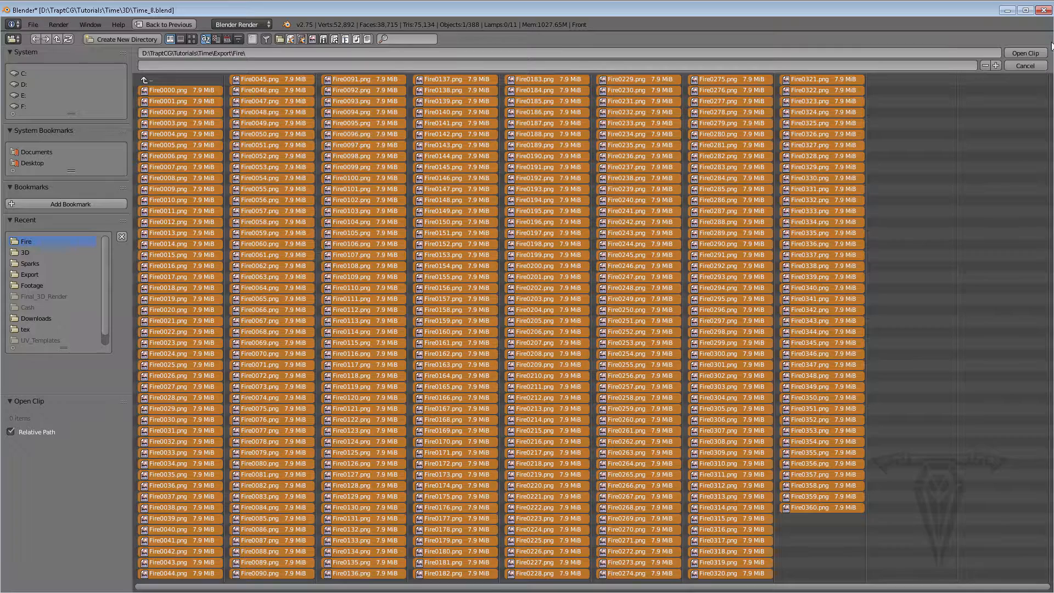
left_click(1024, 52)
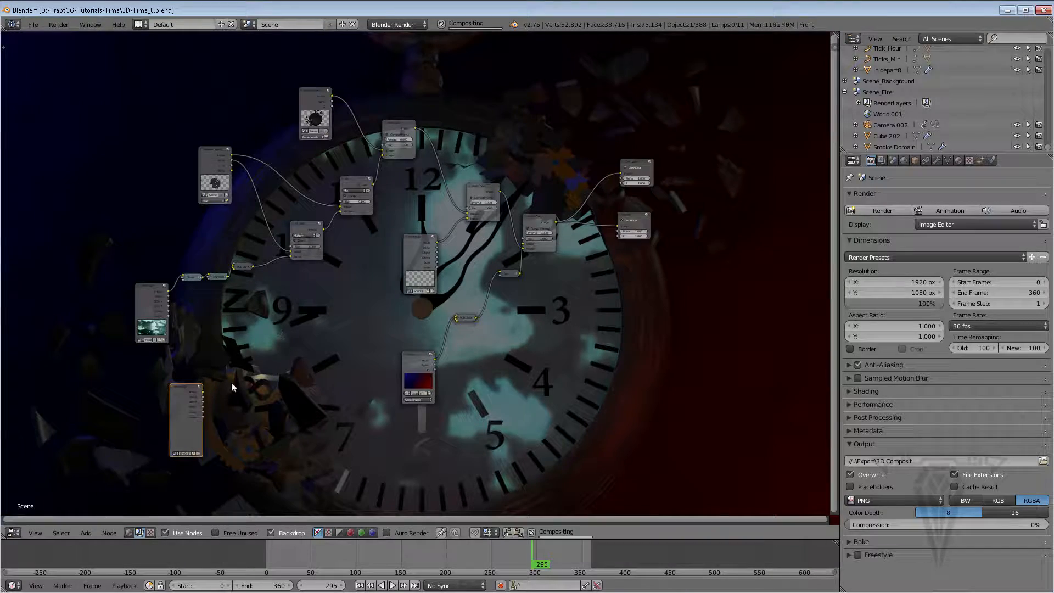
Move the fire Movie Clip node close to the Alpha Over nodes
left_click_drag(195, 386, 526, 351)
scroll(564, 296, "up", 3)
middle_click_drag(567, 292, 373, 252)
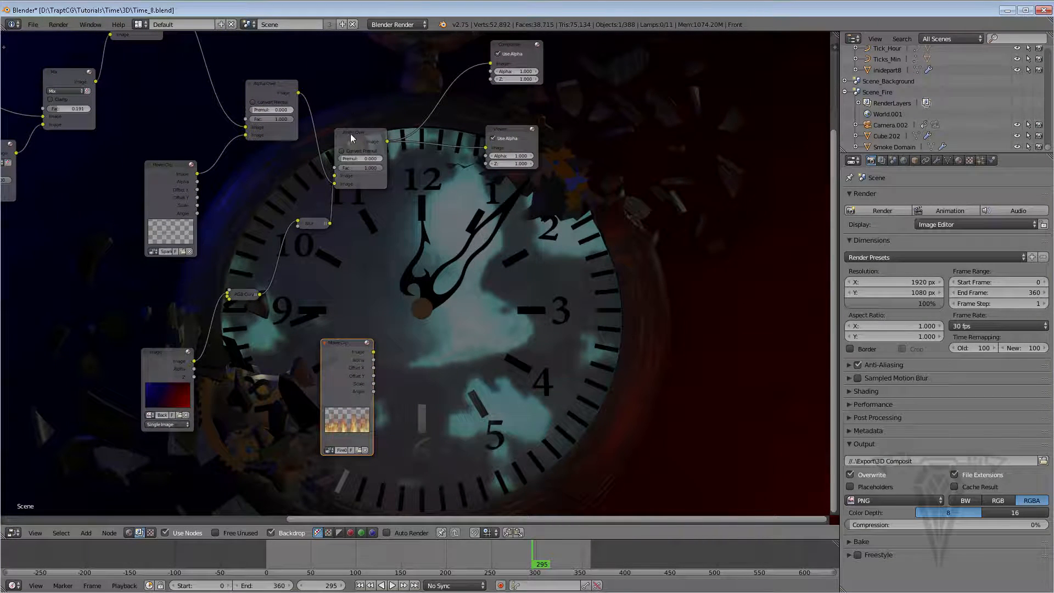
Add a new Alpha Over node, feed it the previous Alpha Over output and the fire Movie Clip image, and connect its output to the Viewer
right_click(352, 137)
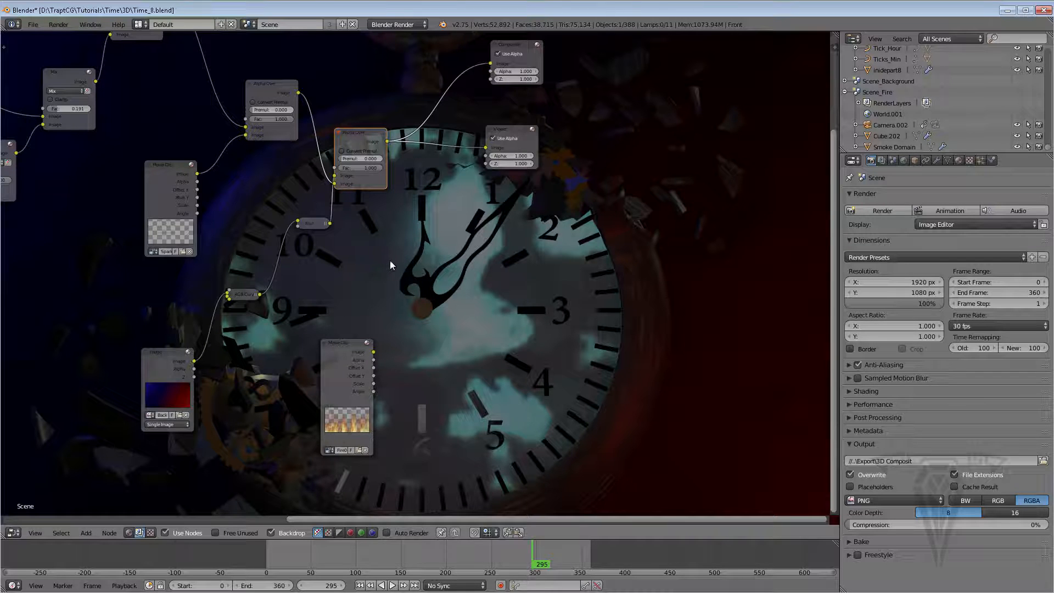
key("shift+a")
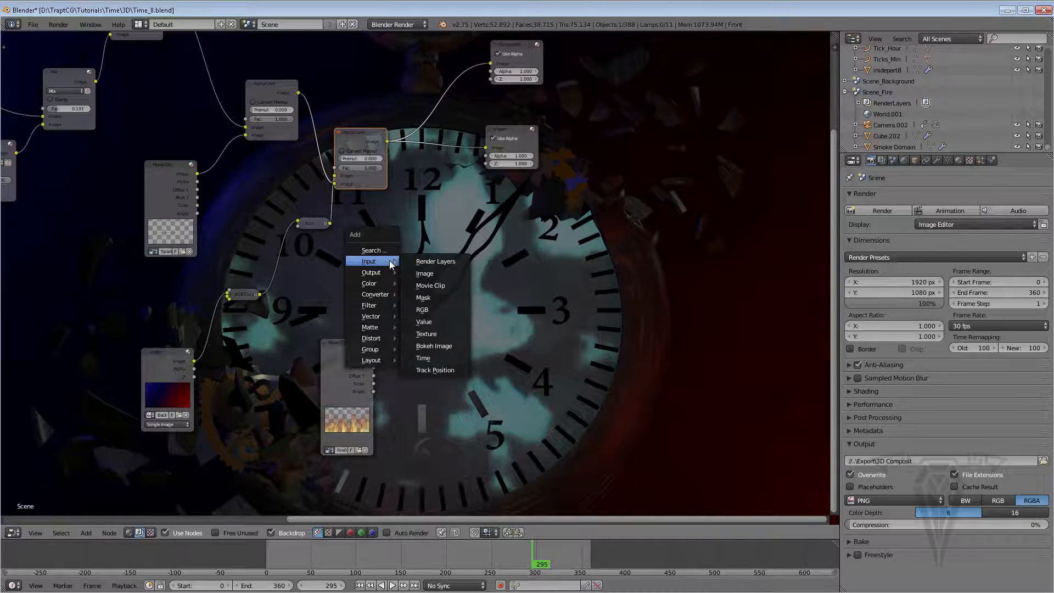
mouse_move(381, 284)
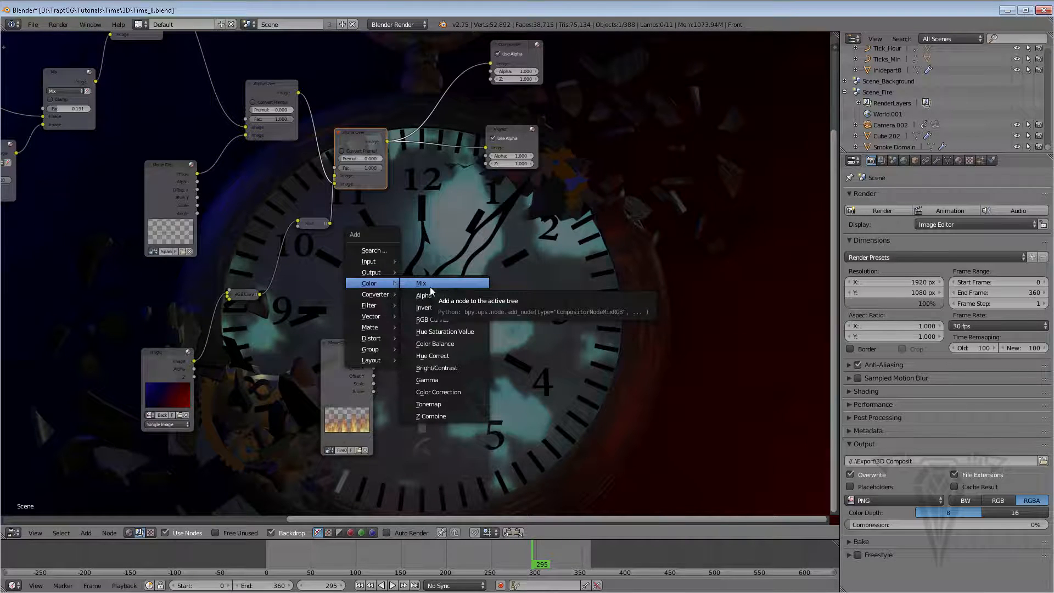
left_click(431, 295)
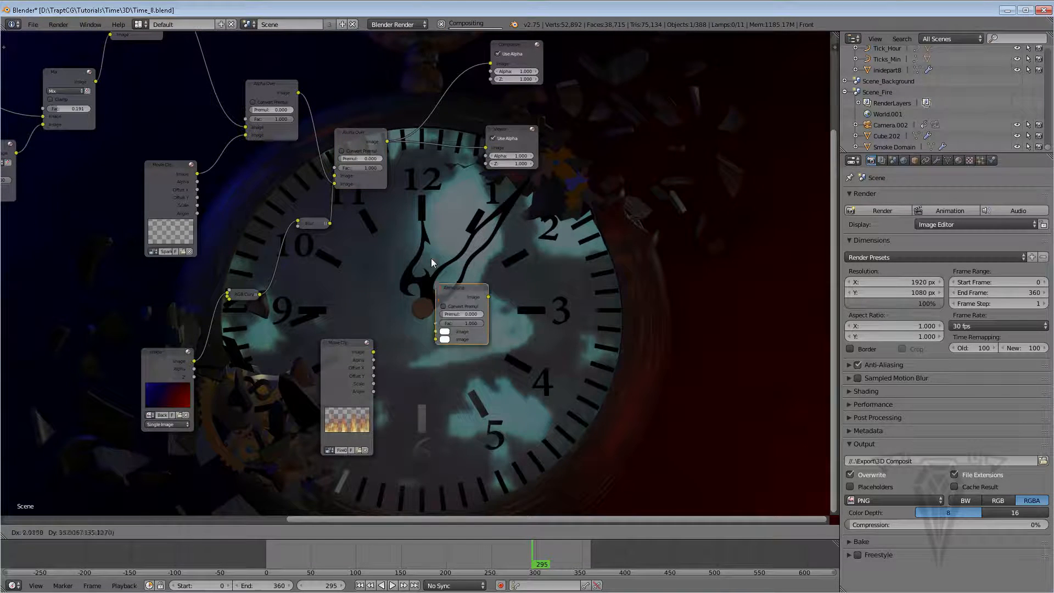
left_click(417, 256)
left_click(386, 163)
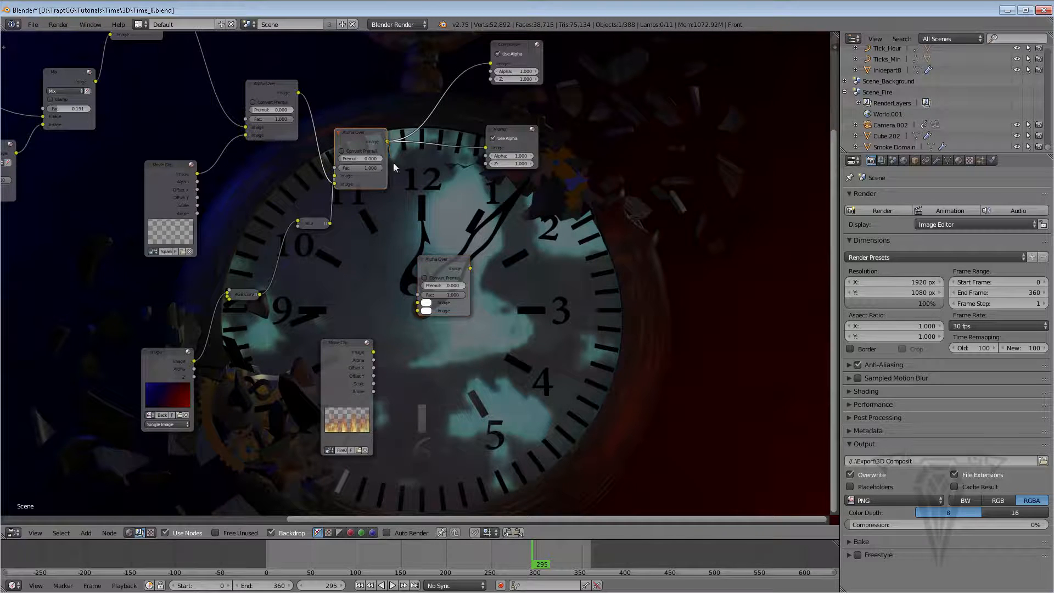
left_click_drag(387, 141, 418, 303)
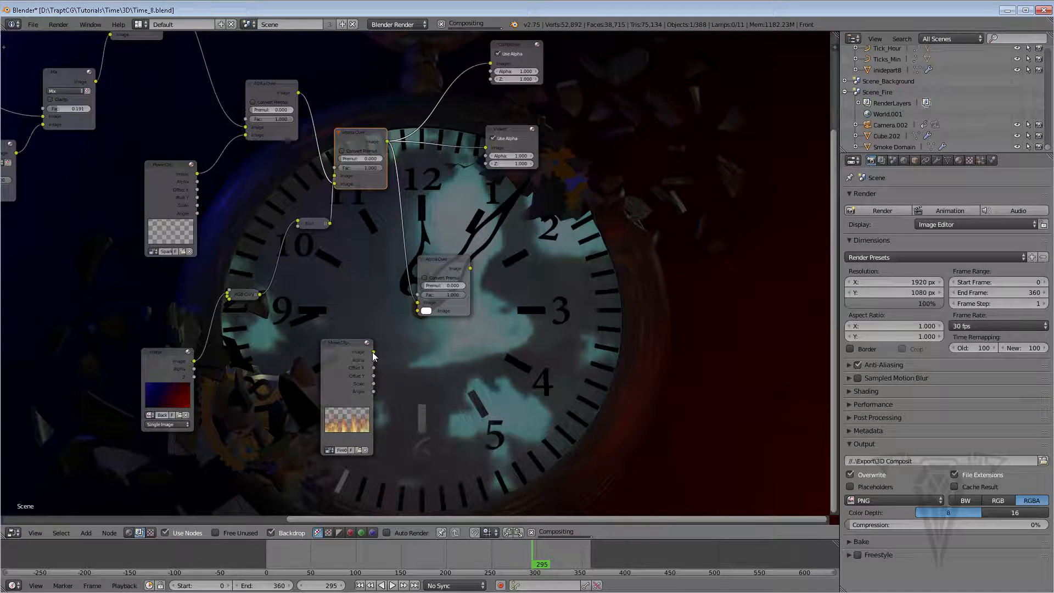
left_click_drag(373, 352, 418, 311)
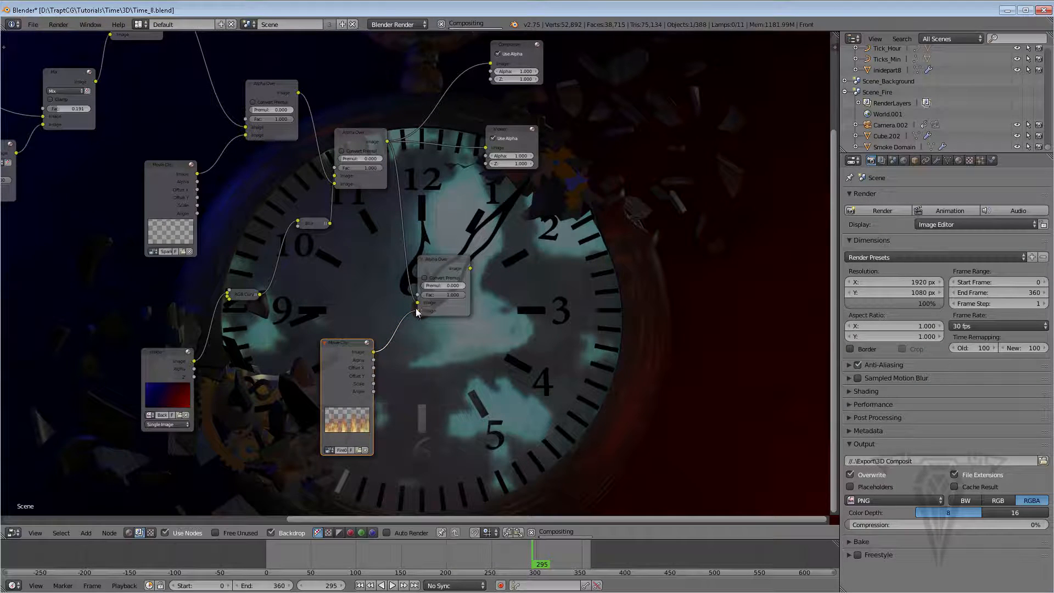
left_click_drag(470, 268, 486, 149)
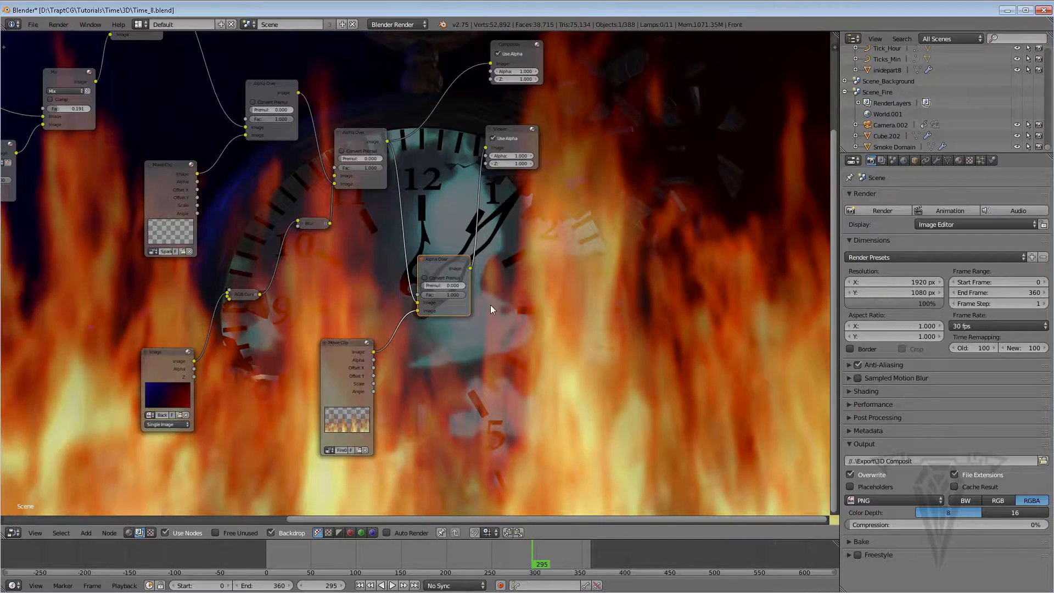
Set the new Alpha Over node's Premul to about 0.527
scroll(490, 305, "down", 2)
scroll(490, 305, "down", 2)
scroll(489, 304, "up", 3)
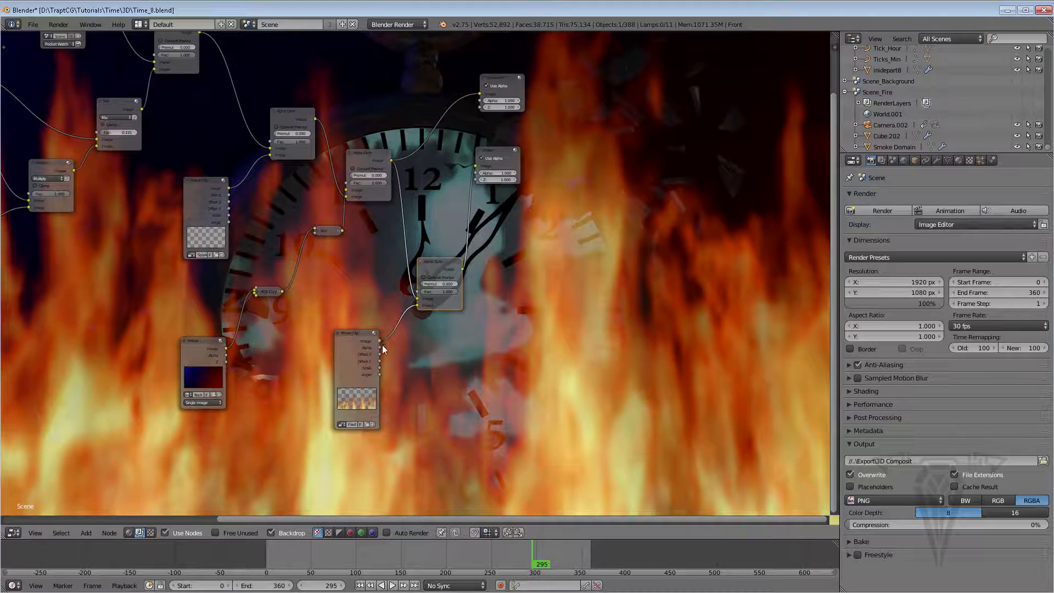
scroll(431, 299, "up", 1)
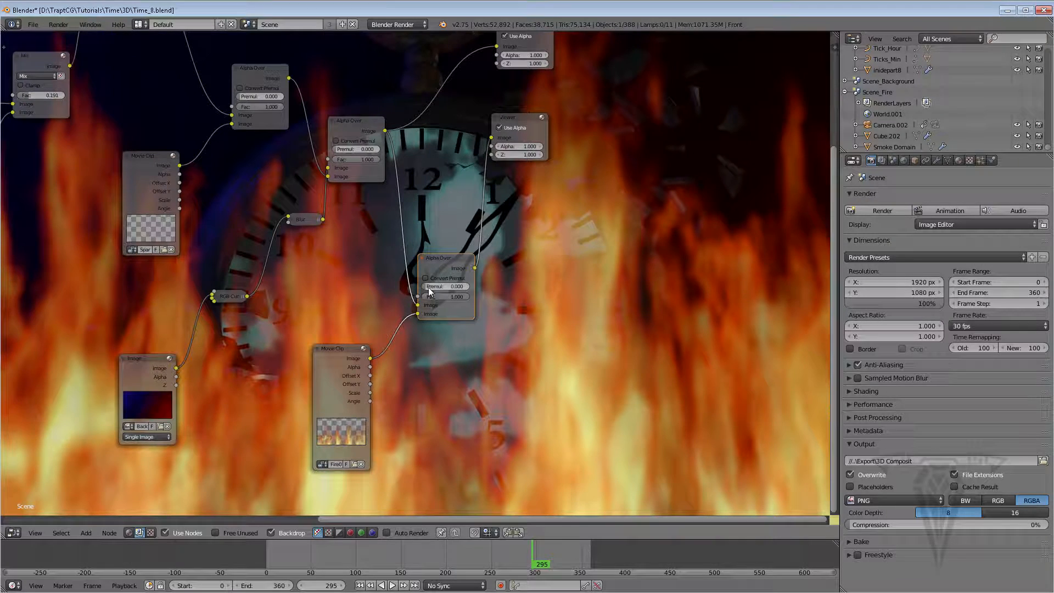
left_click_drag(431, 289, 451, 286)
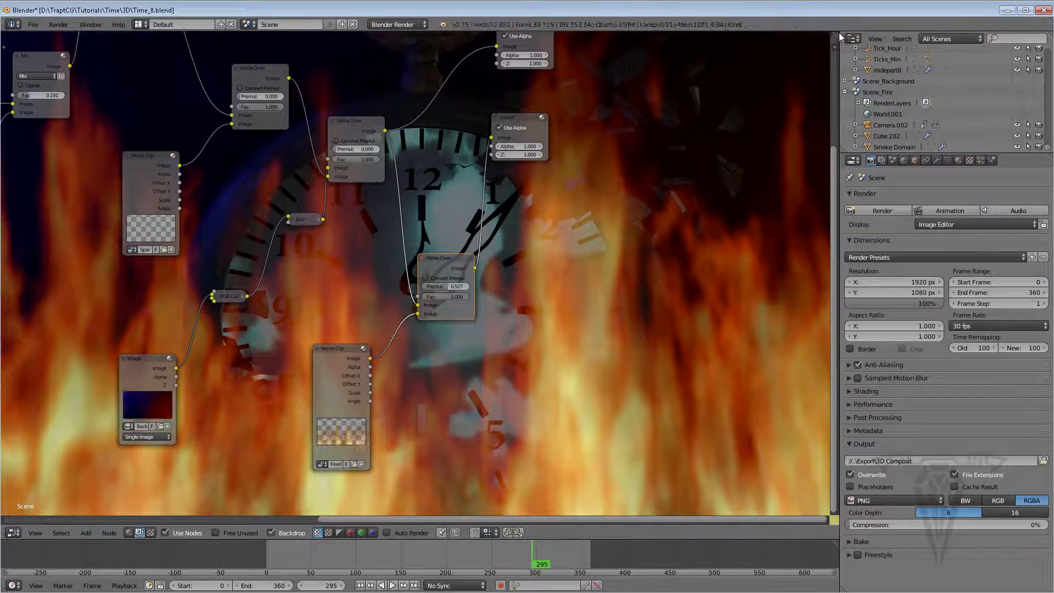
Split the Node Editor and turn the left area into an Image Editor showing the render result
left_click_drag(837, 32, 446, 122)
left_click(13, 533)
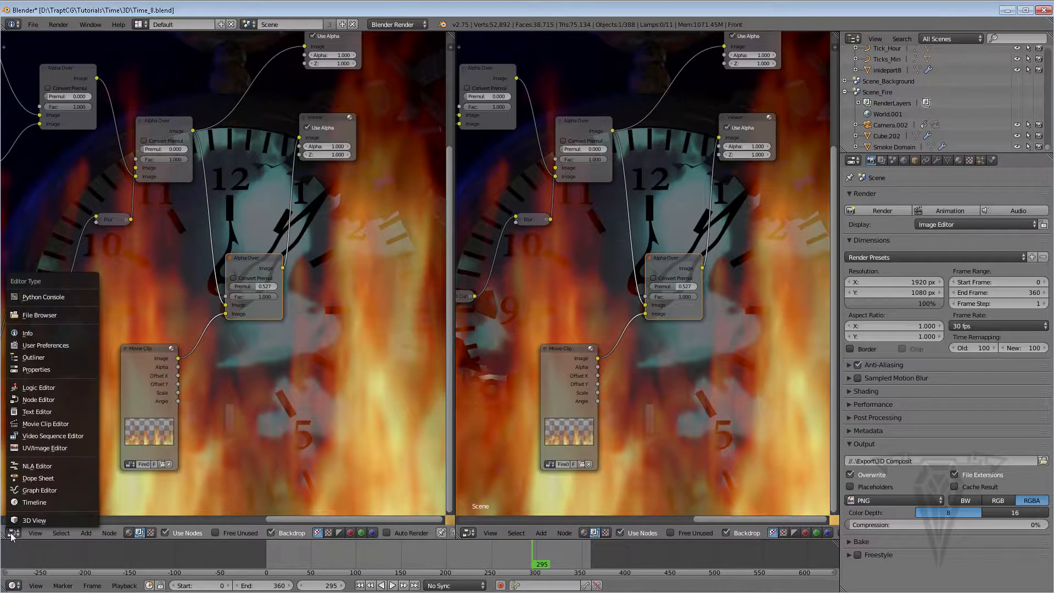
left_click(44, 447)
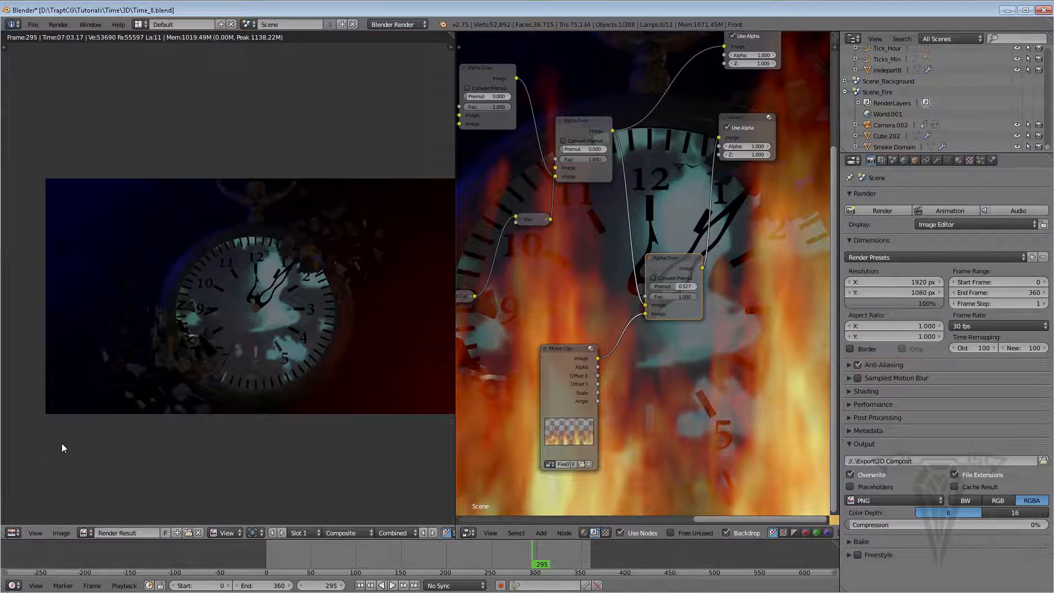
scroll(275, 297, "down", 1)
scroll(275, 304, "up", 3)
scroll(277, 305, "down", 1)
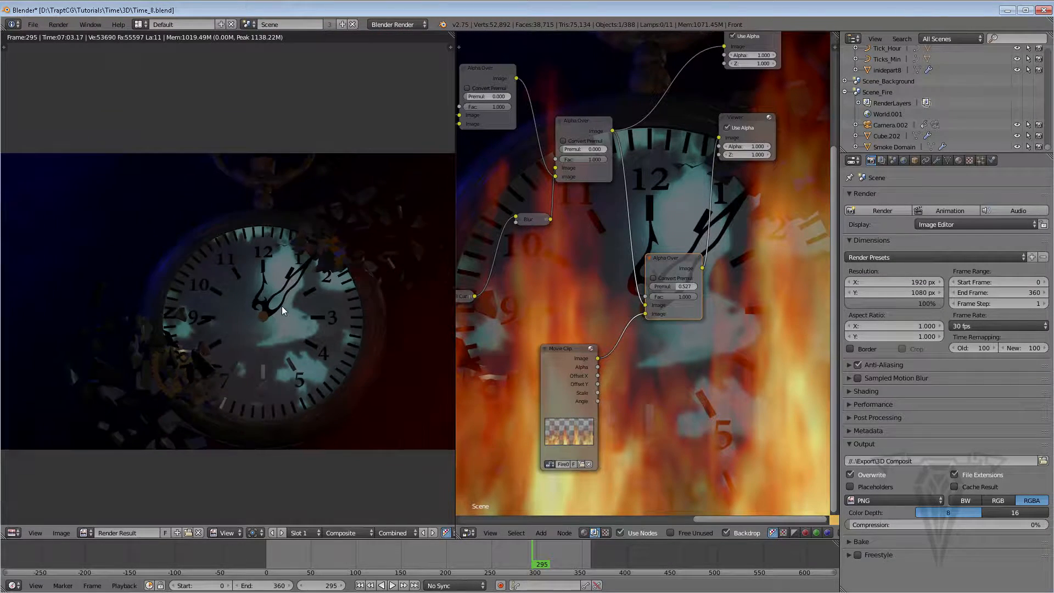
middle_click_drag(270, 310, 221, 298)
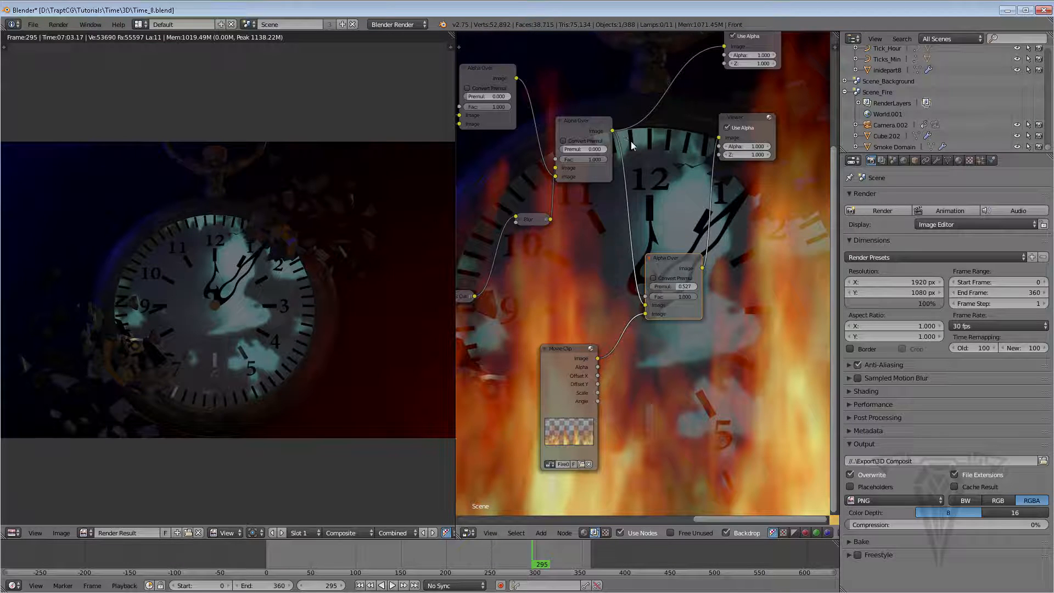
Connect the new Alpha Over output to the Composite node and move the node higher up
left_click_drag(703, 268, 723, 48)
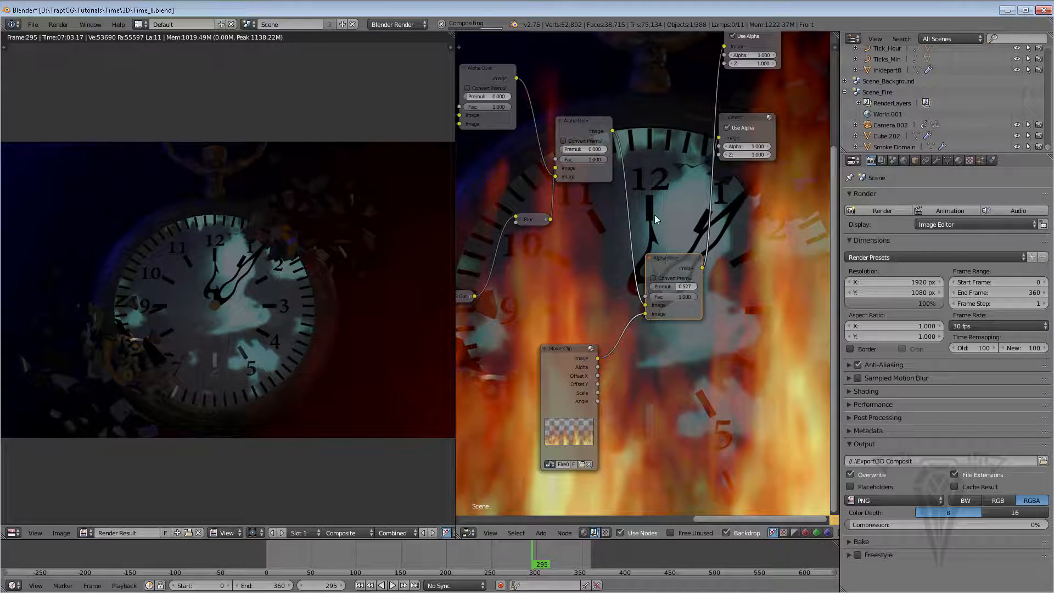
left_click_drag(654, 215, 655, 163)
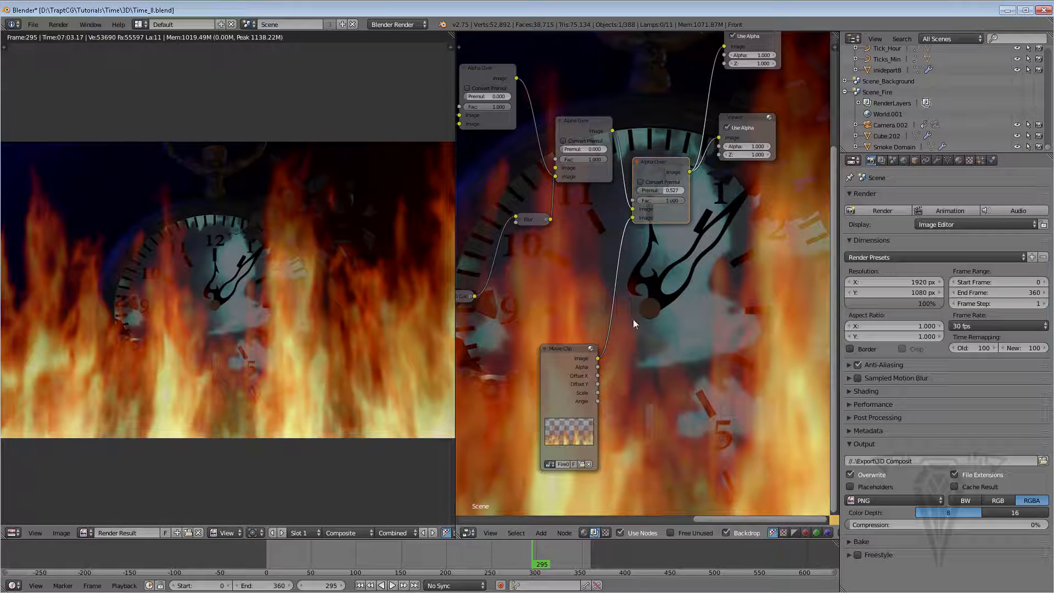
Set the new Alpha Over node's Premul to about 0.873
scroll(234, 302, "down", 2)
scroll(233, 302, "up", 1)
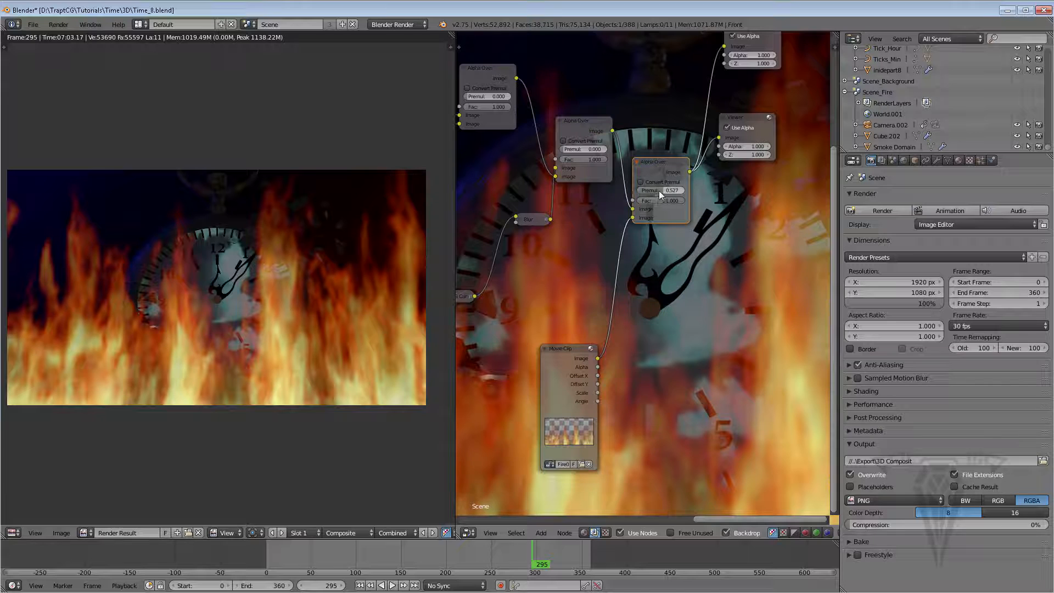
left_click_drag(659, 190, 654, 190)
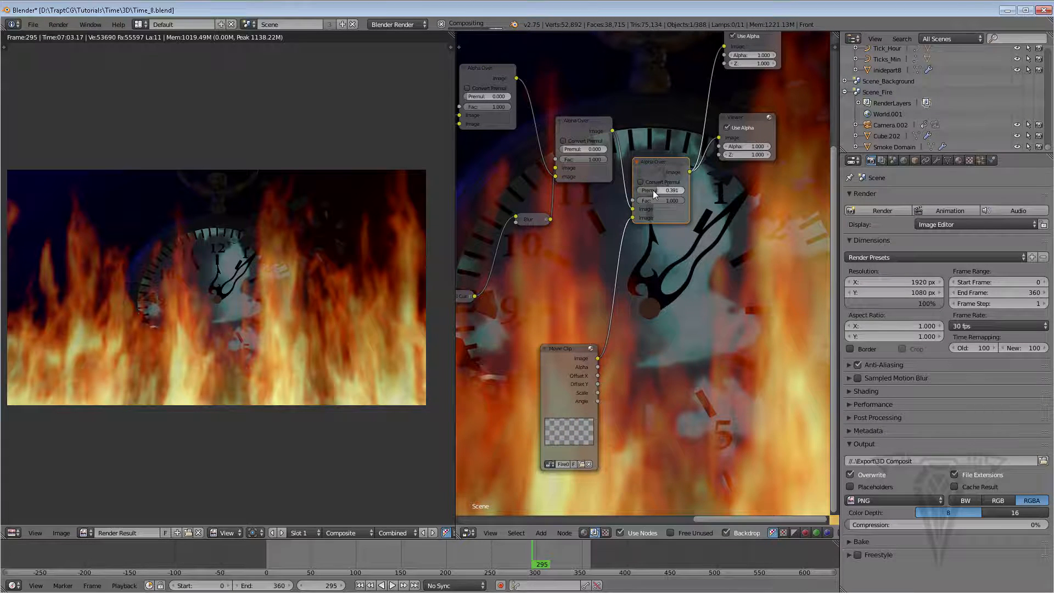
left_click_drag(667, 191, 680, 194)
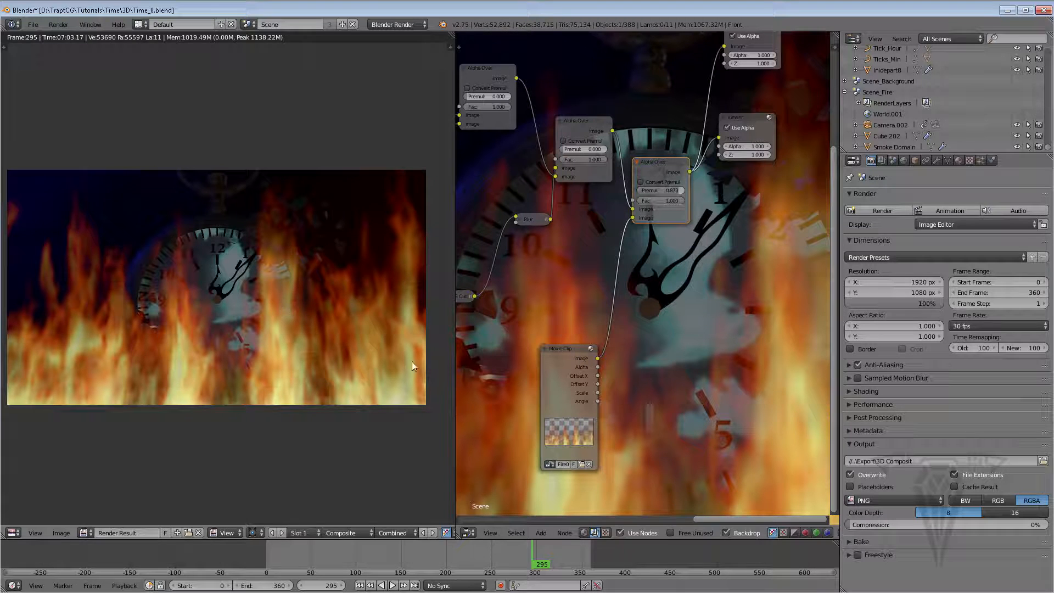
Expand the background image's RGB Curves node and nudge its curve point slightly
left_click(548, 347)
left_click_drag(548, 344, 537, 342)
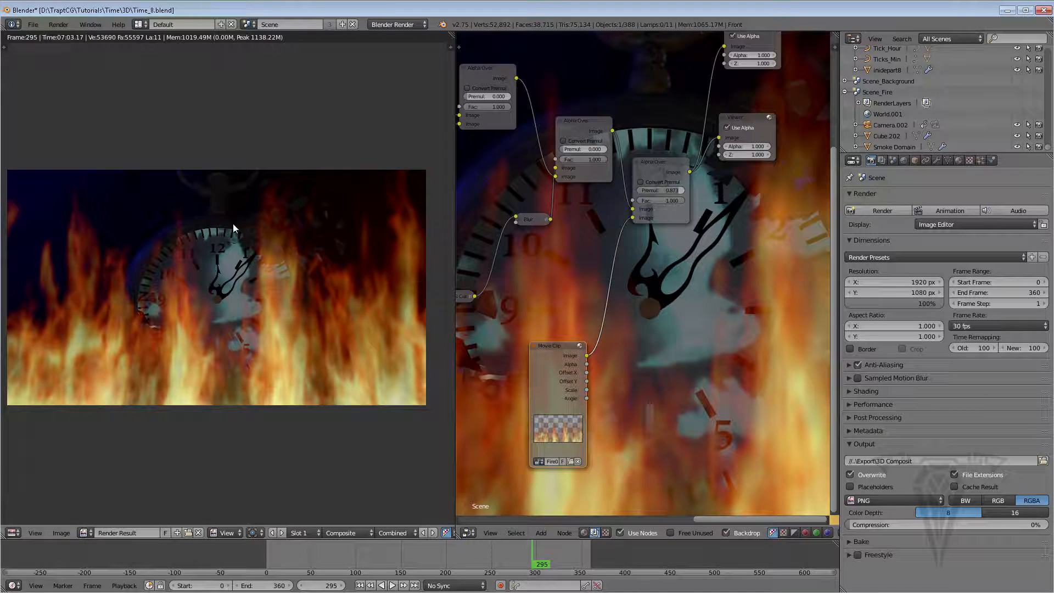
middle_click_drag(522, 262, 627, 242)
left_click(578, 279)
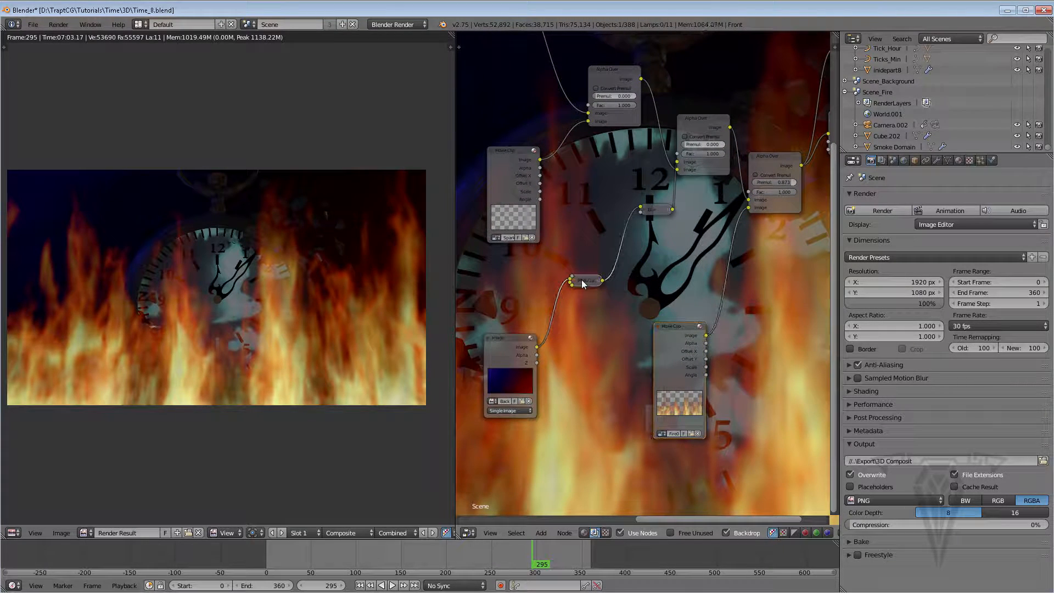
left_click(572, 280)
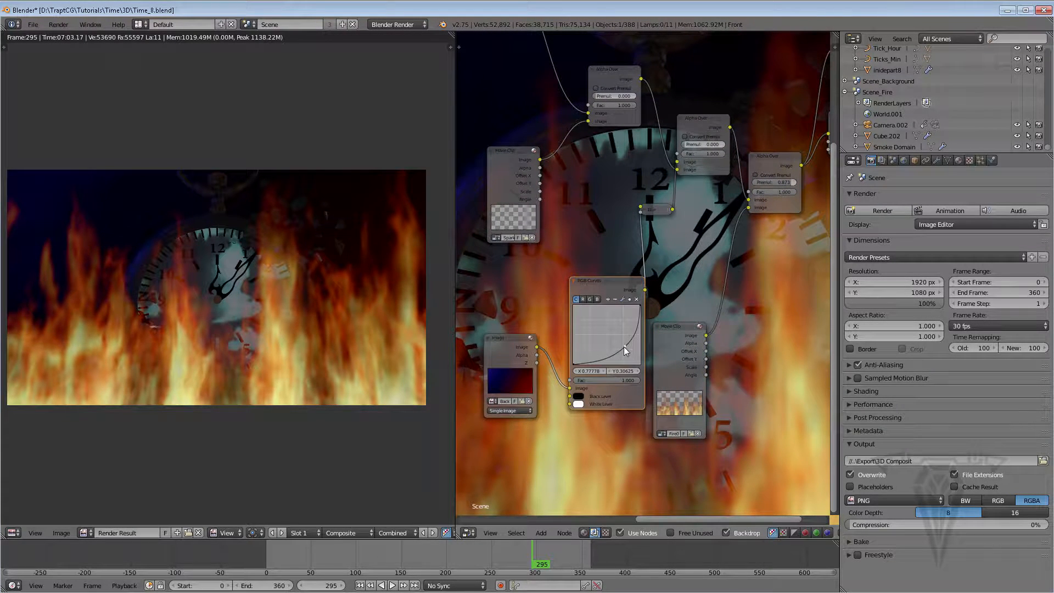
left_click_drag(623, 347, 626, 352)
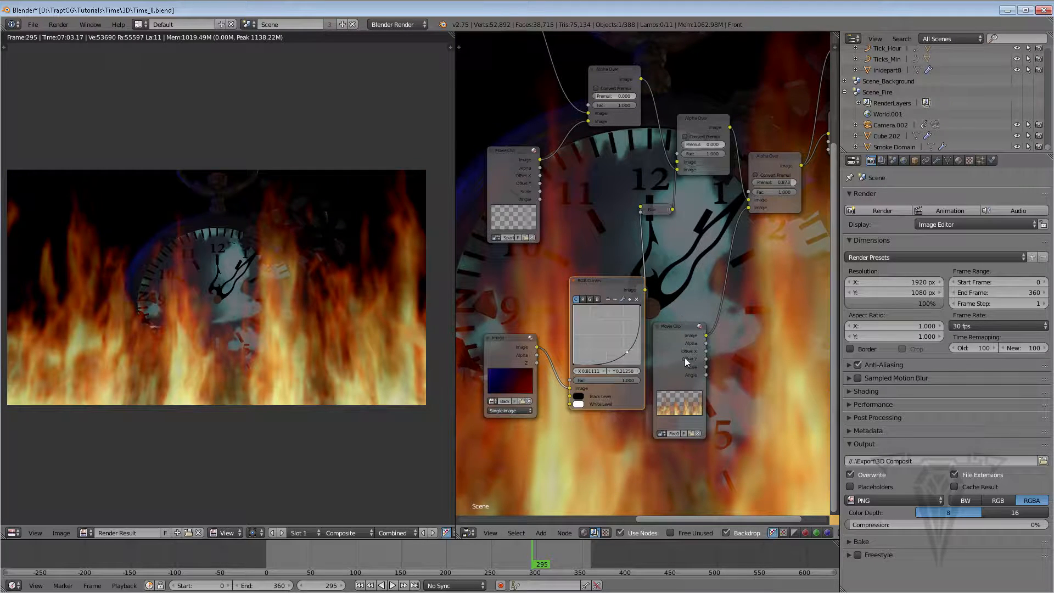
Add an RGB Curves node onto the link between the fire Movie Clip and the new Alpha Over node
key("shift+a")
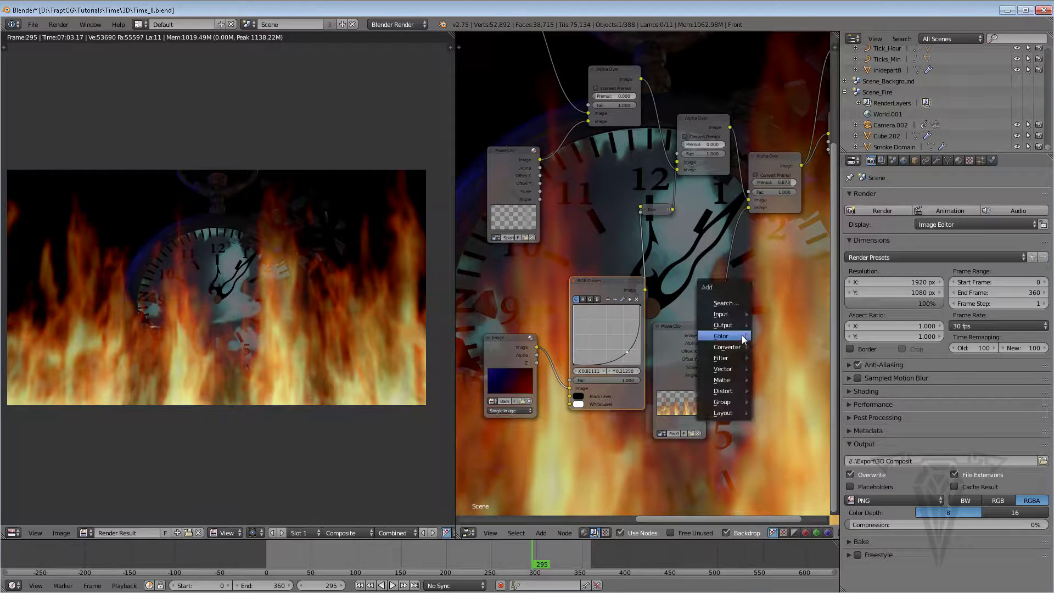
mouse_move(742, 335)
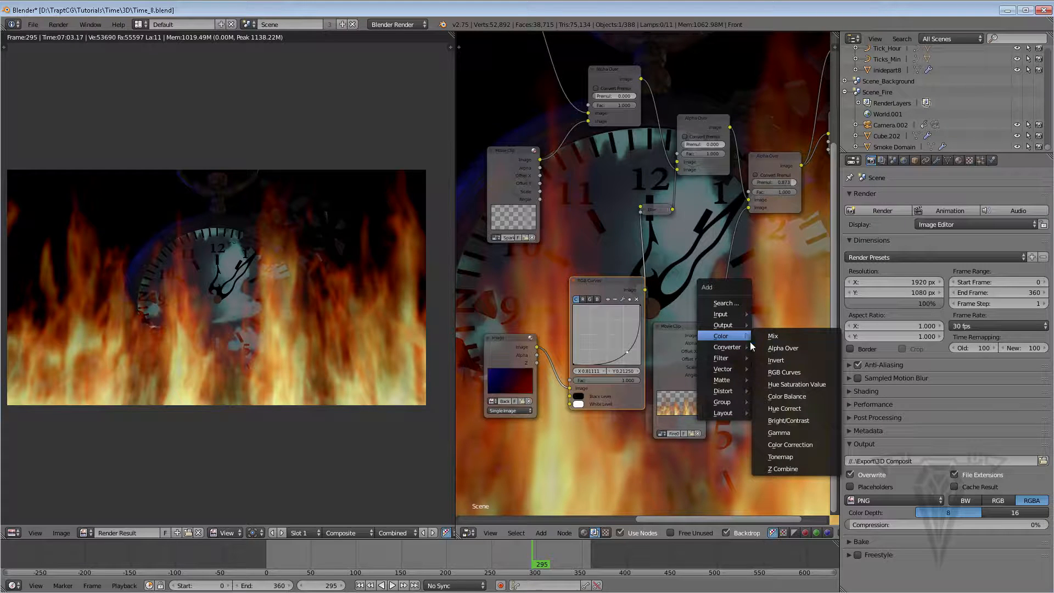
left_click(785, 372)
left_click(723, 275)
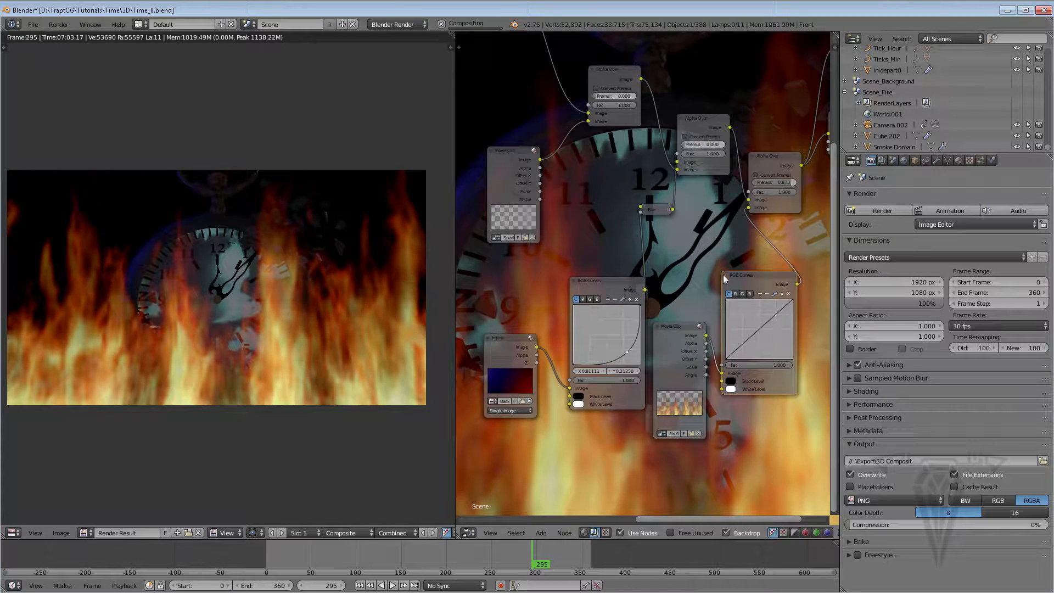
middle_click_drag(711, 334, 551, 311)
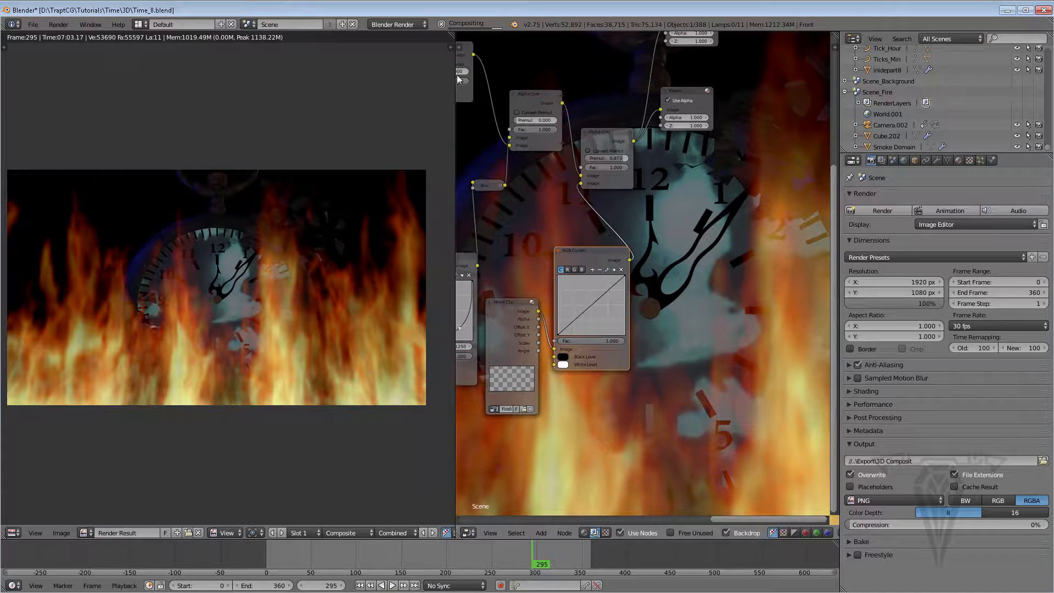
Close the Image Editor area and bend the fire's RGB Curves into an S-shaped curve with two points
left_click_drag(460, 40, 422, 55)
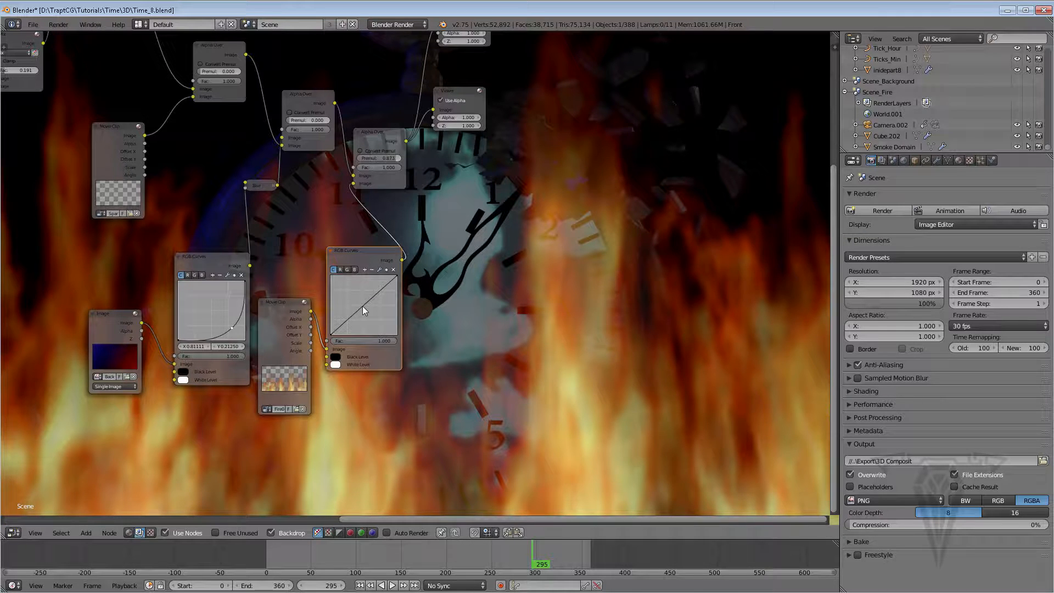
left_click_drag(356, 311, 370, 300)
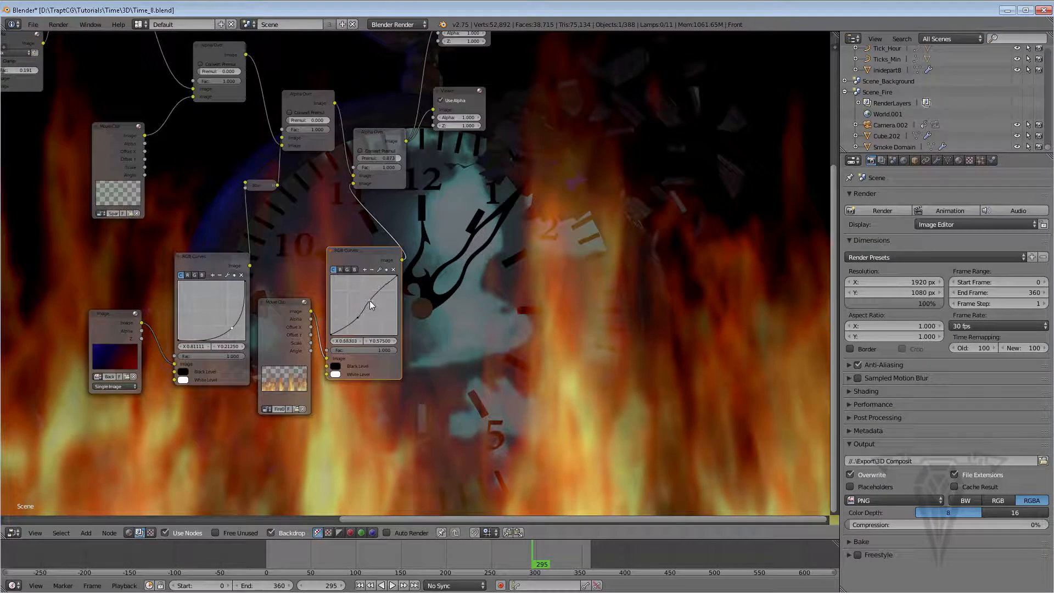
left_click(357, 318)
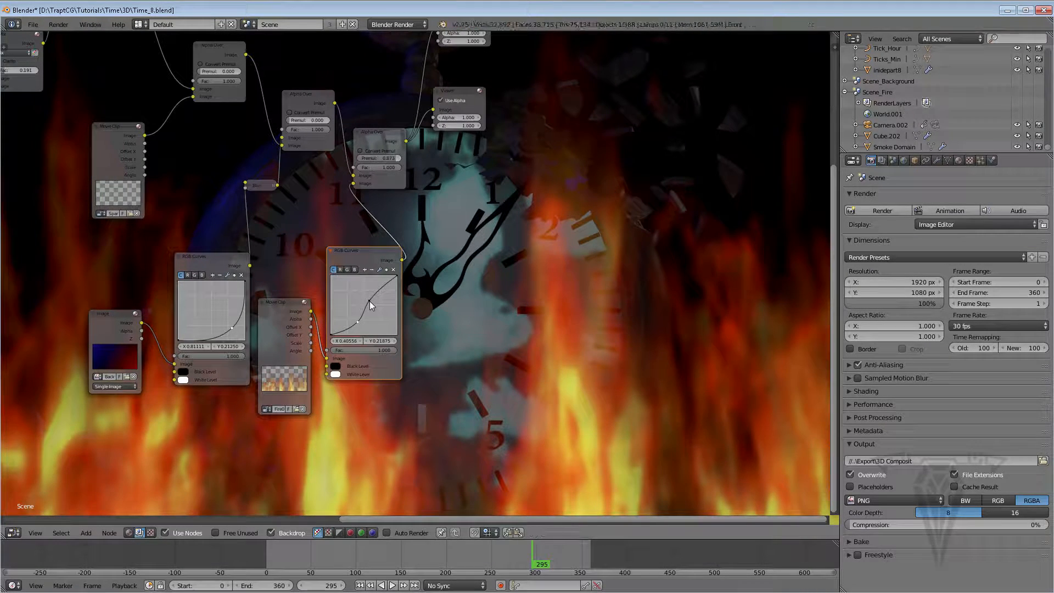
left_click_drag(371, 301, 371, 299)
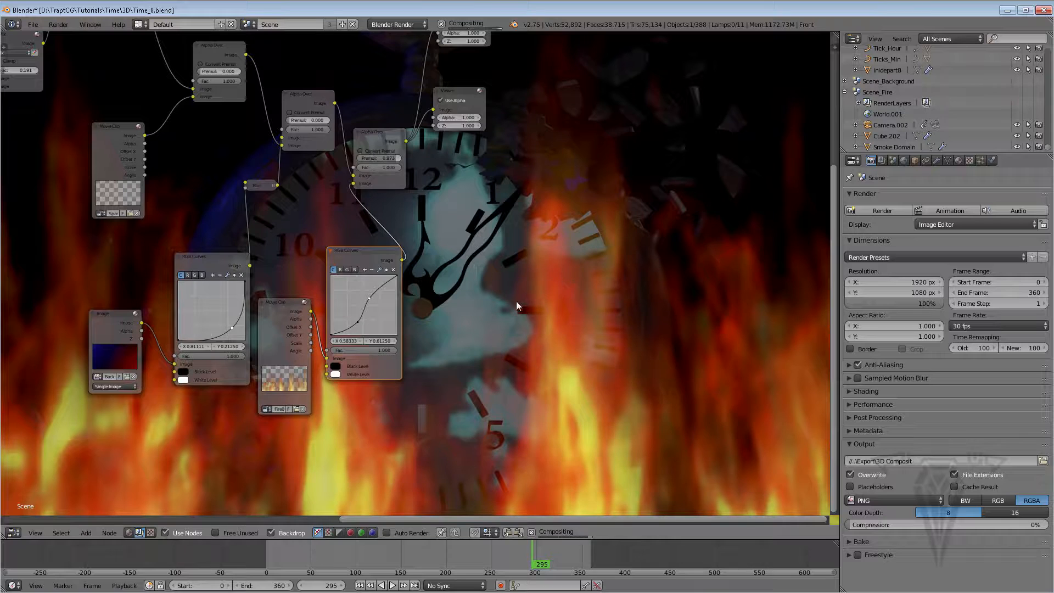
Zoom out to review the whole compositing node tree
scroll(510, 298, "down", 2)
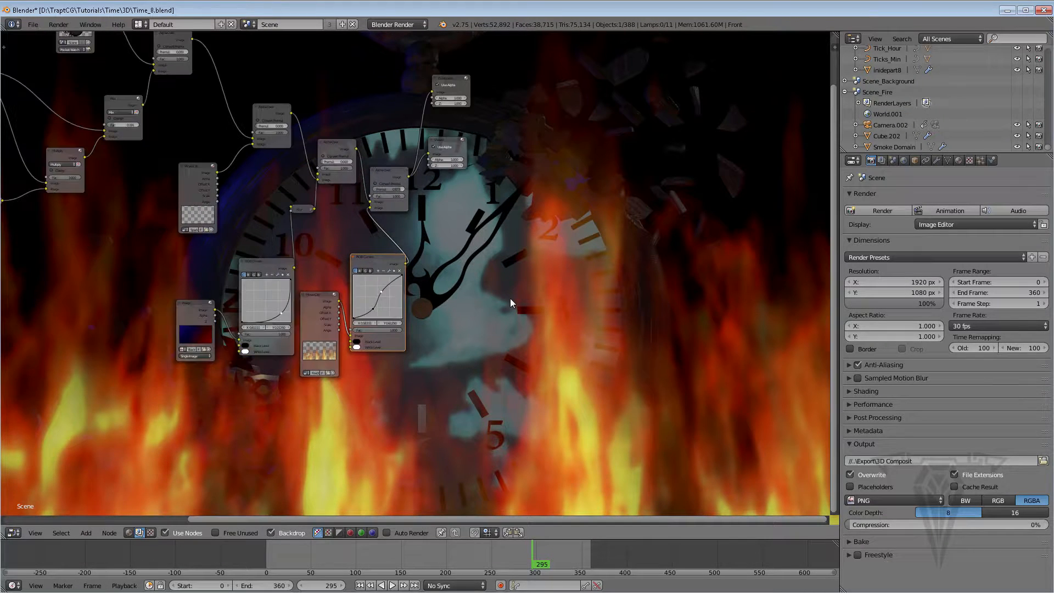
scroll(509, 298, "down", 1)
scroll(510, 298, "up", 2)
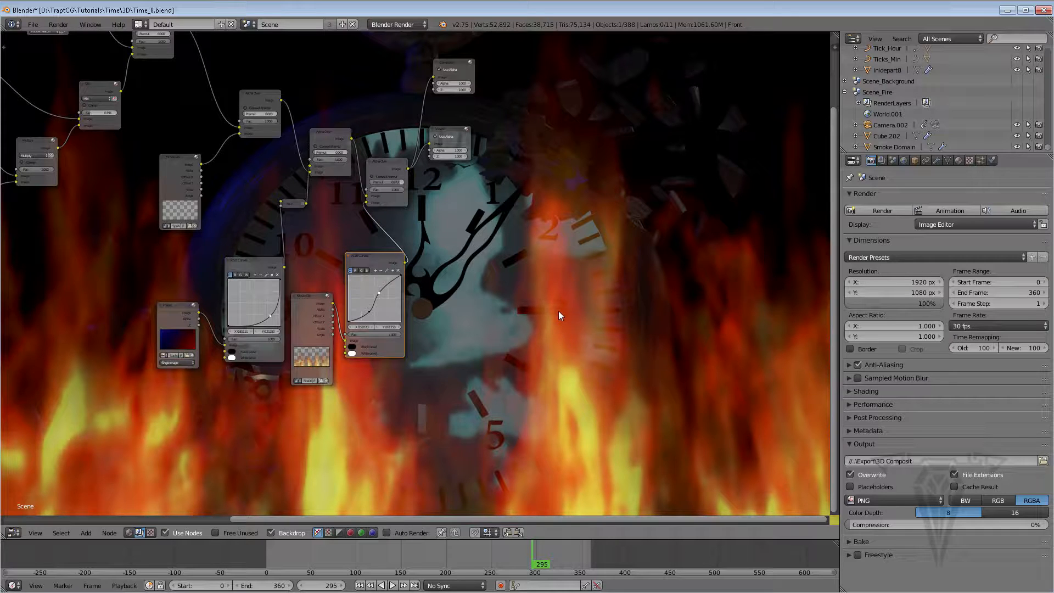
scroll(420, 263, "down", 3)
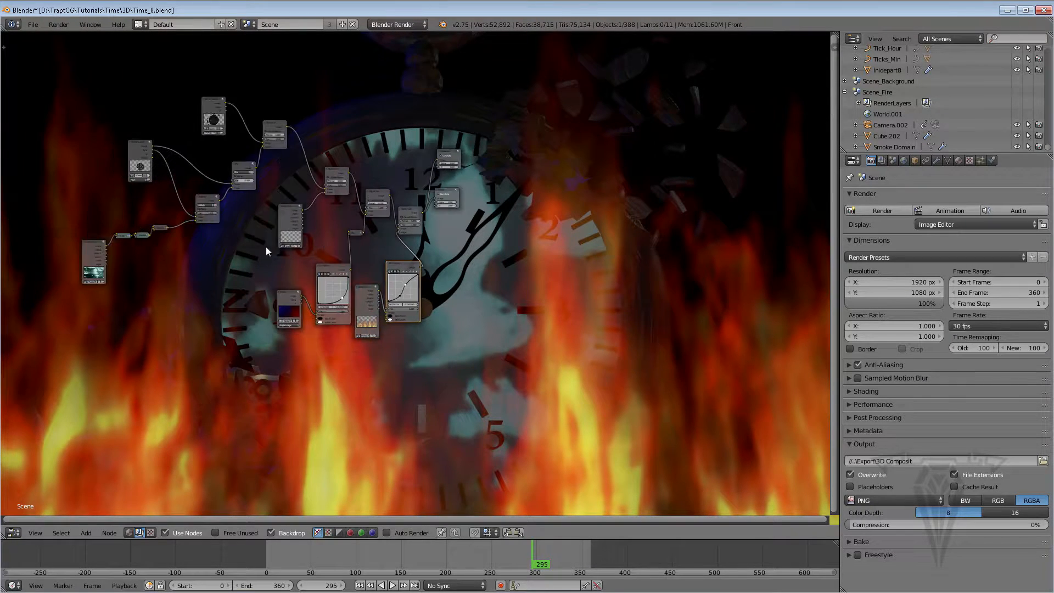
scroll(339, 268, "up", 3)
middle_click_drag(318, 261, 328, 283)
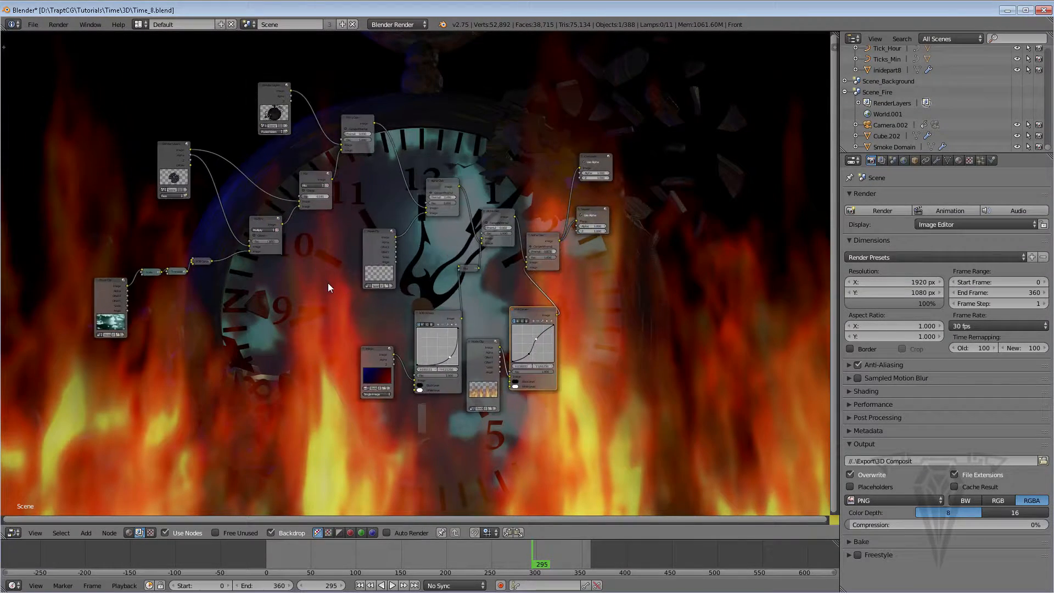
Save the blend file
left_click(31, 25)
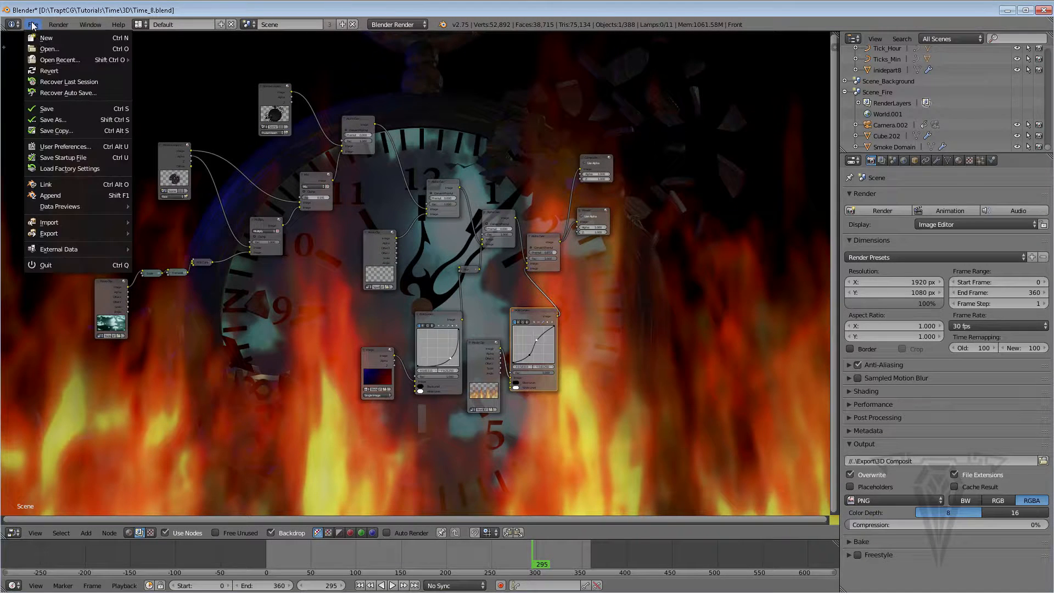
left_click(49, 104)
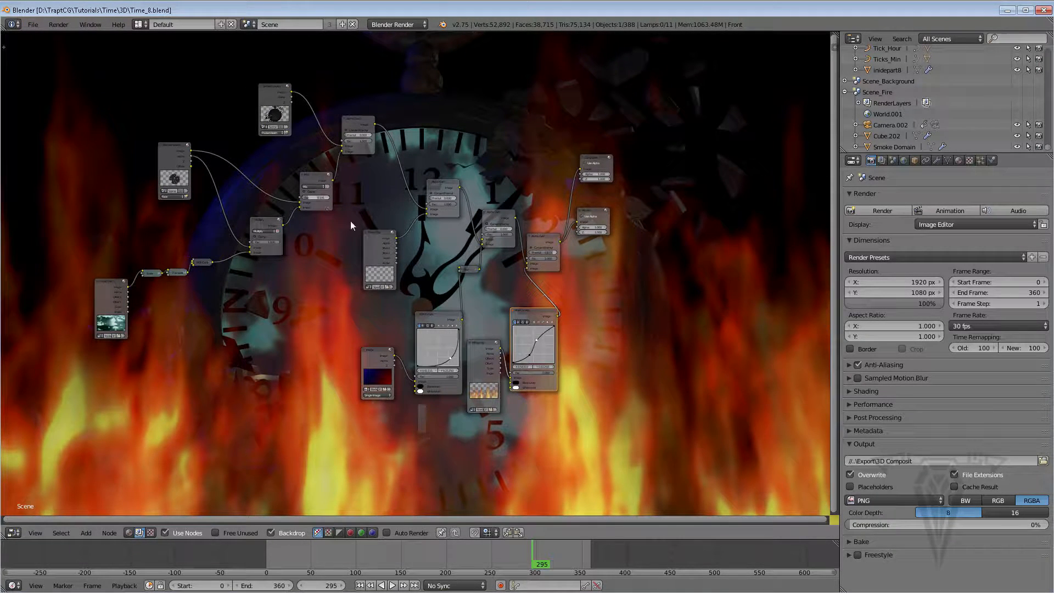
Switch the node editor area to the 3D View
left_click(15, 533)
left_click(33, 520)
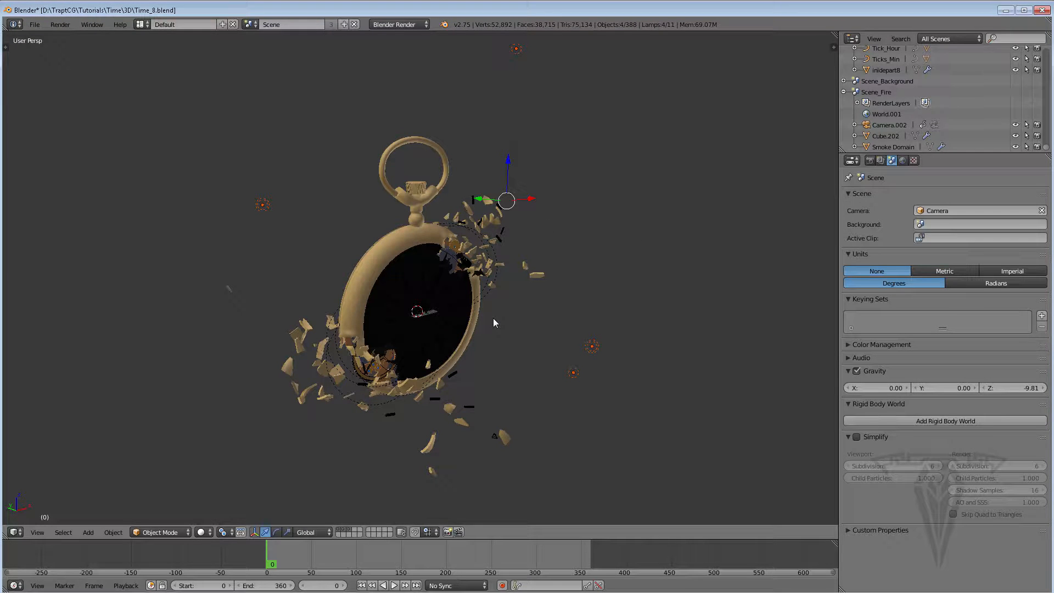
Add a cube and scale it up so it encloses the whole pocket watch
key("shift+a")
mouse_move(493, 318)
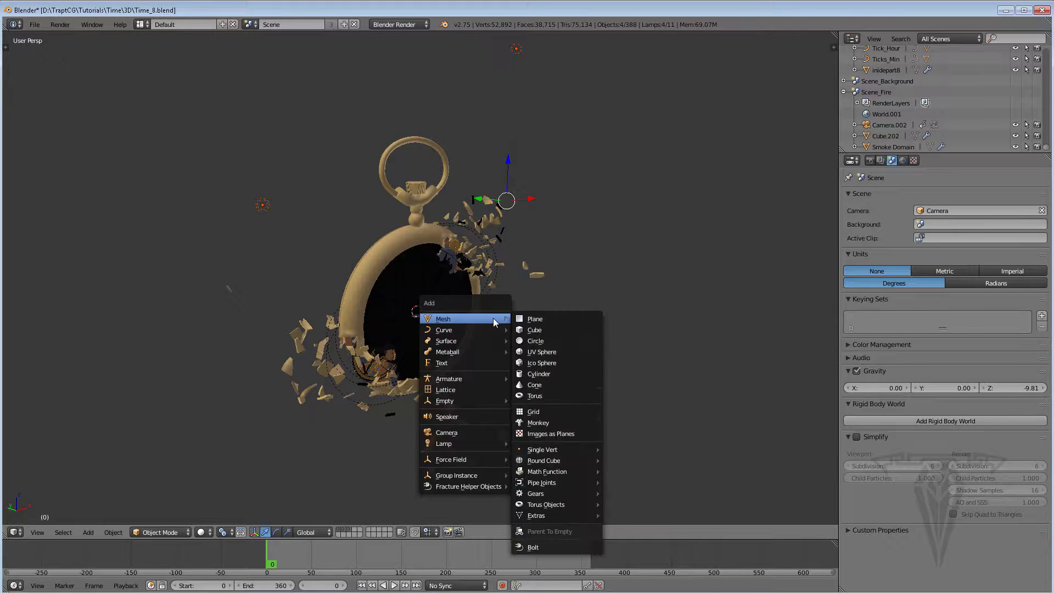
left_click(537, 329)
key("s")
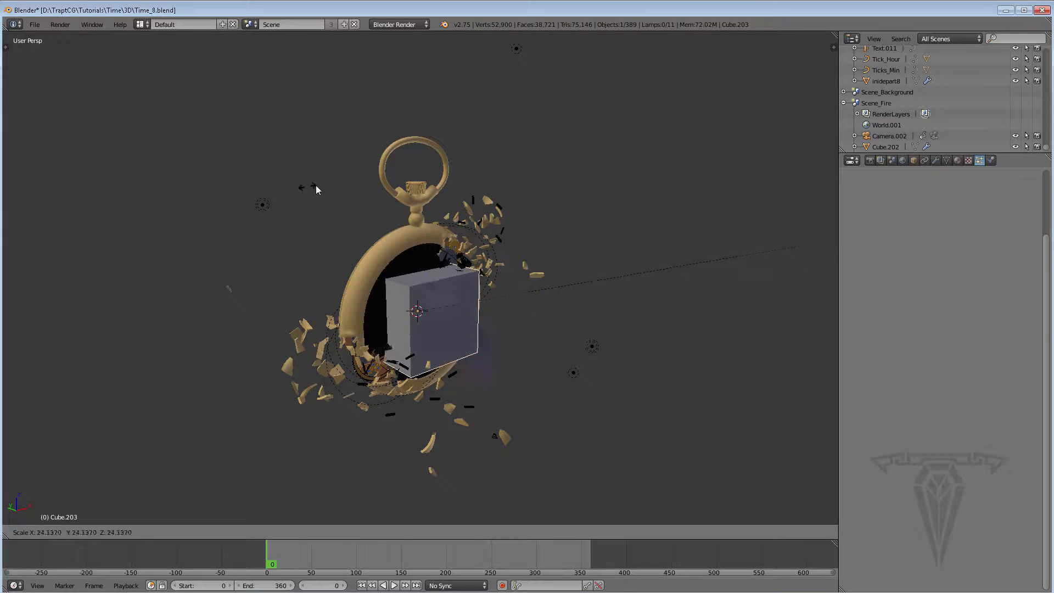
left_click(317, 190)
key("s")
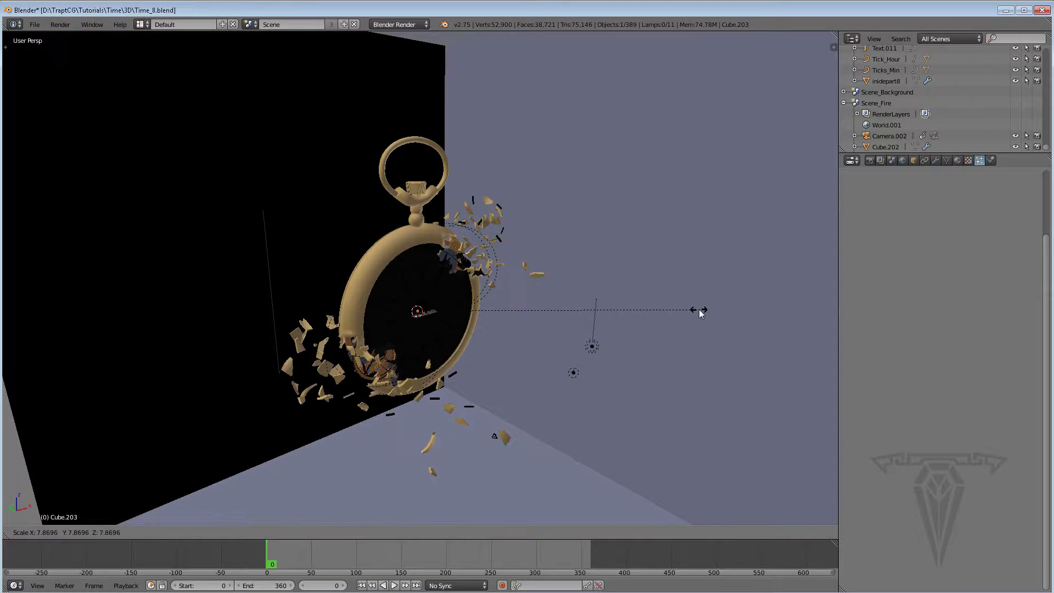
left_click(699, 308)
Move the large cube along the Y axis to reposition it around the watch
scroll(659, 299, "down", 4)
scroll(627, 291, "down", 3)
scroll(601, 308, "up", 2)
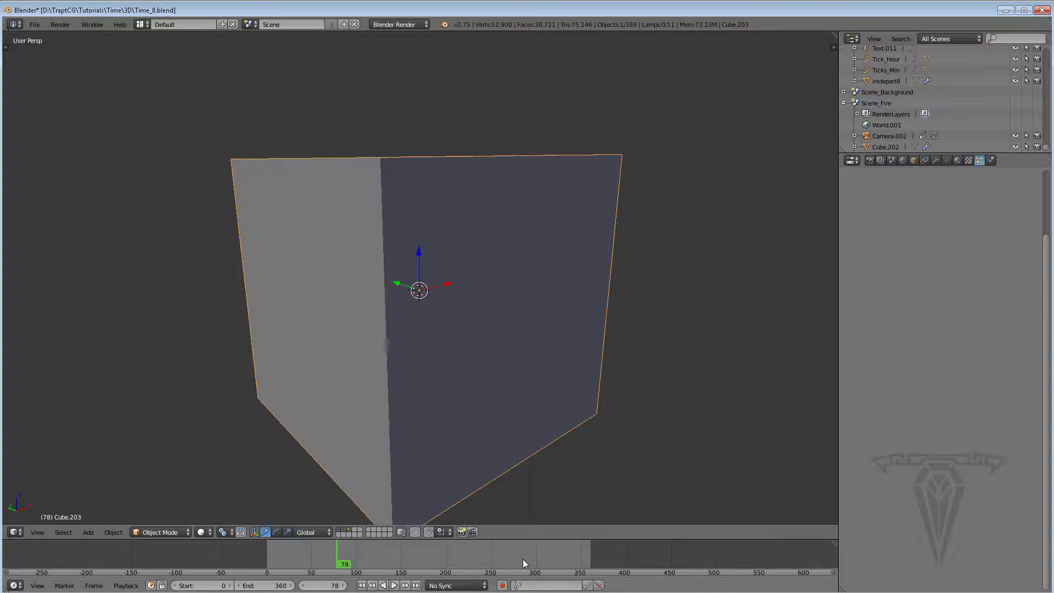
left_click(556, 560)
middle_click_drag(584, 423, 579, 439)
scroll(558, 403, "up", 1)
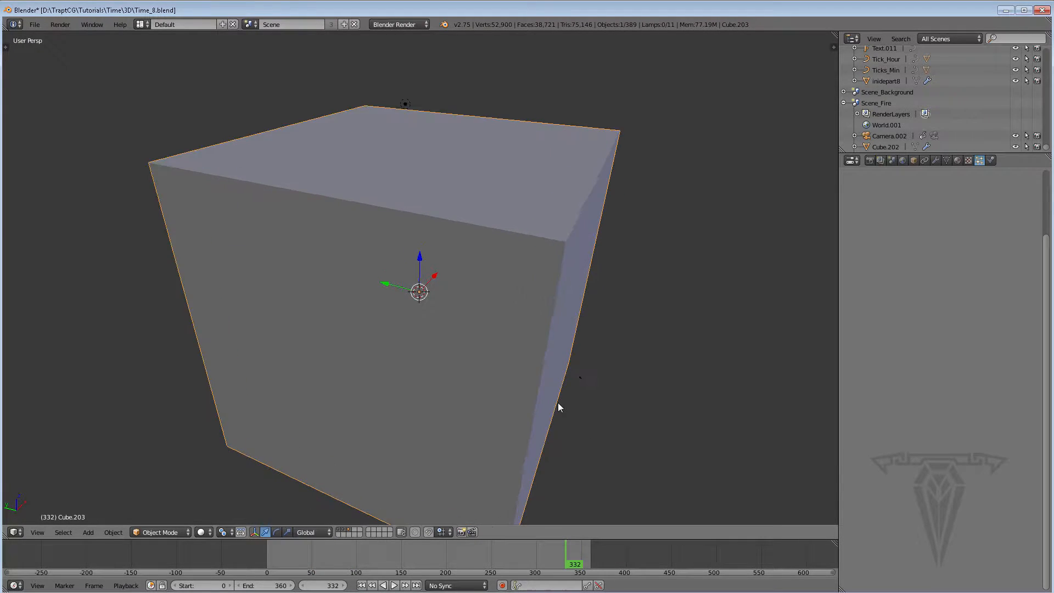
middle_click_drag(560, 400, 561, 403)
key("g")
key("y")
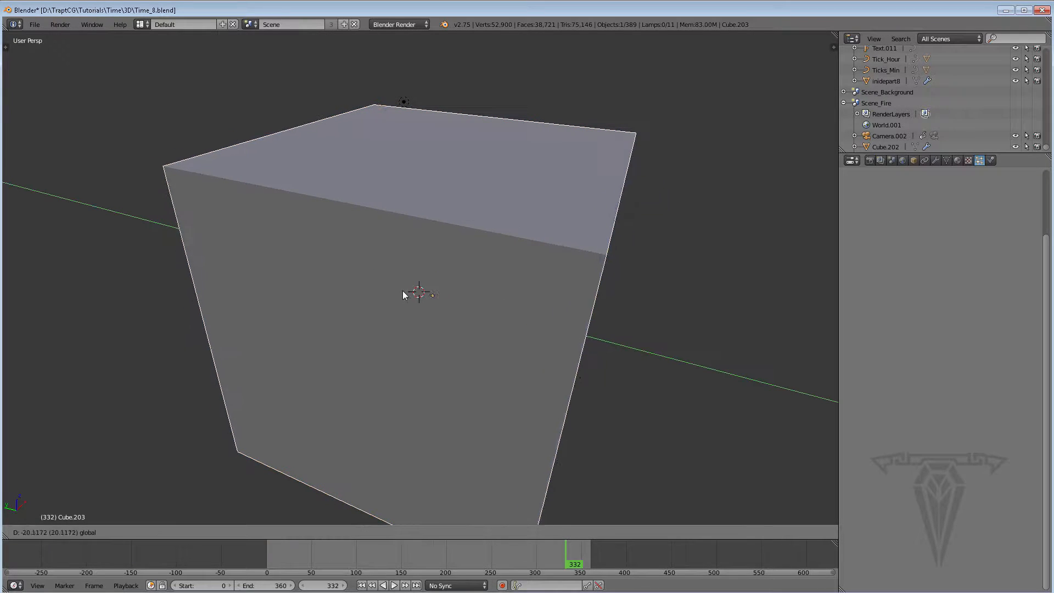
left_click(394, 291)
middle_click_drag(496, 362, 556, 400)
key("s")
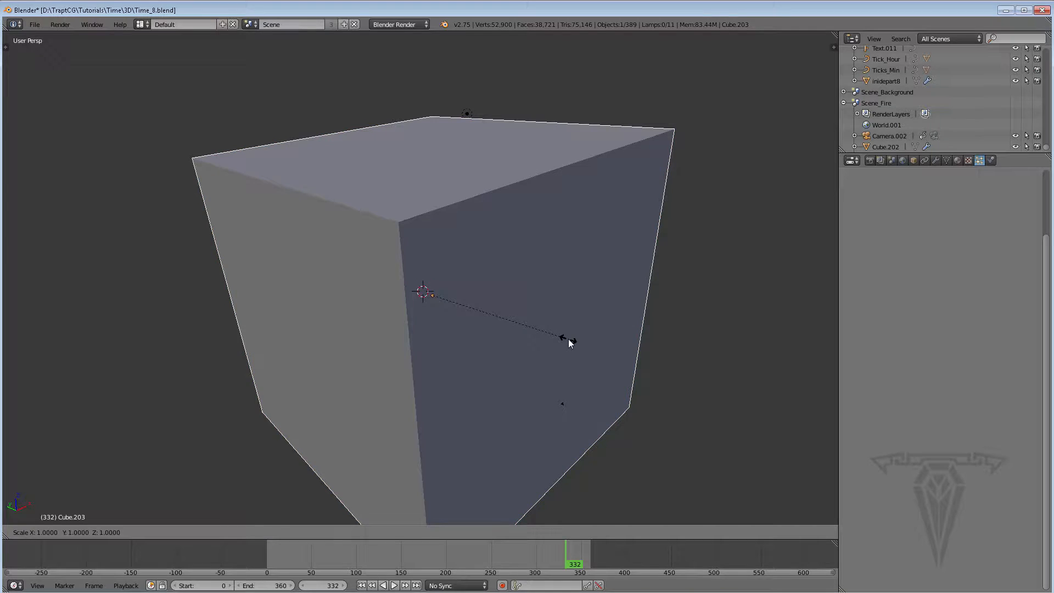
left_click(547, 339)
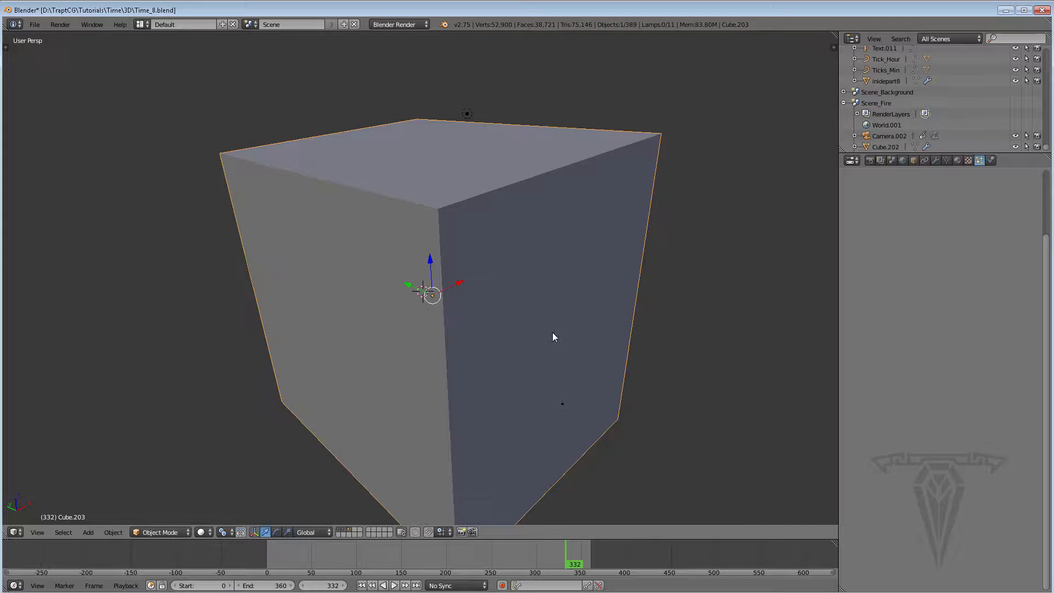
key("s")
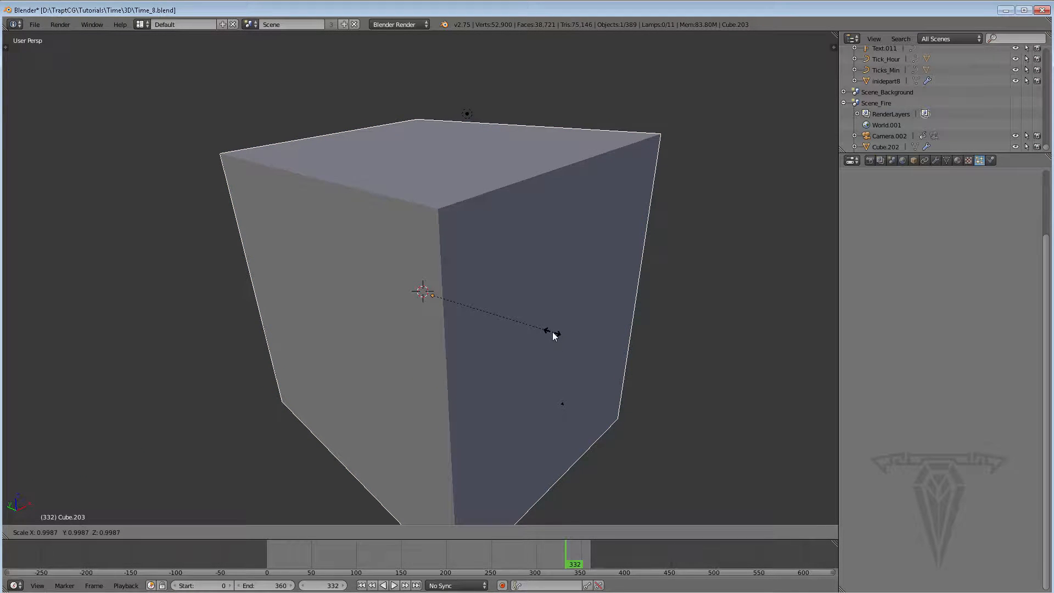
key("y")
key("Escape")
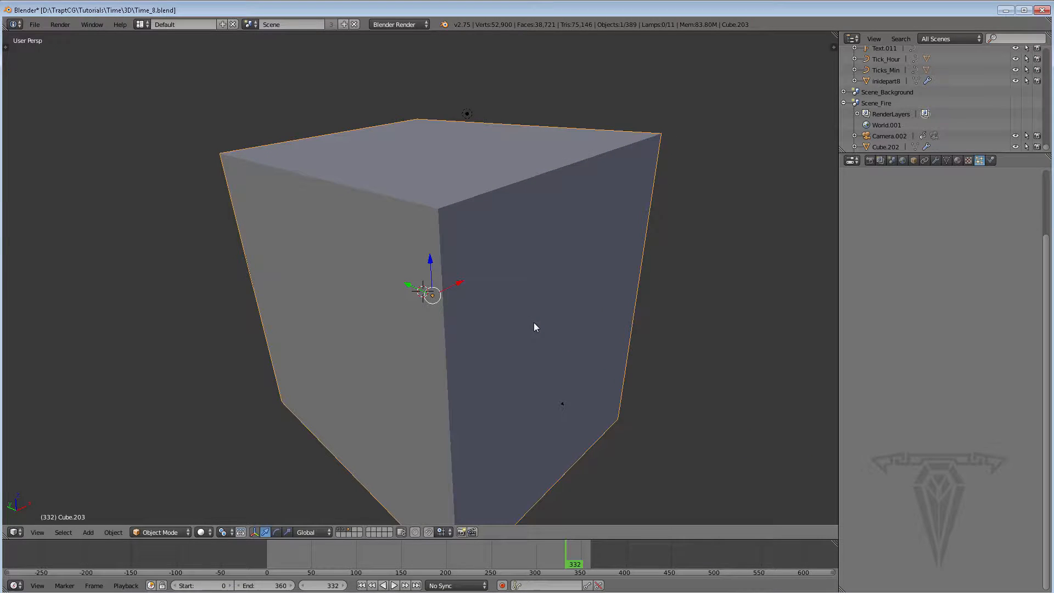
Flatten the cube by scaling it along the Z axis to about 0.57
key("s")
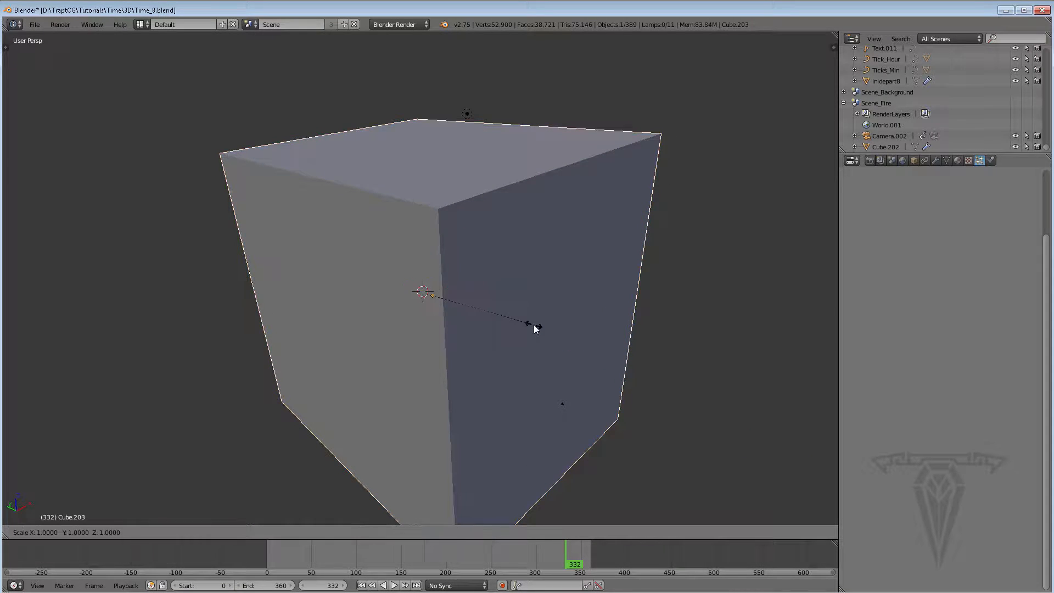
key("z")
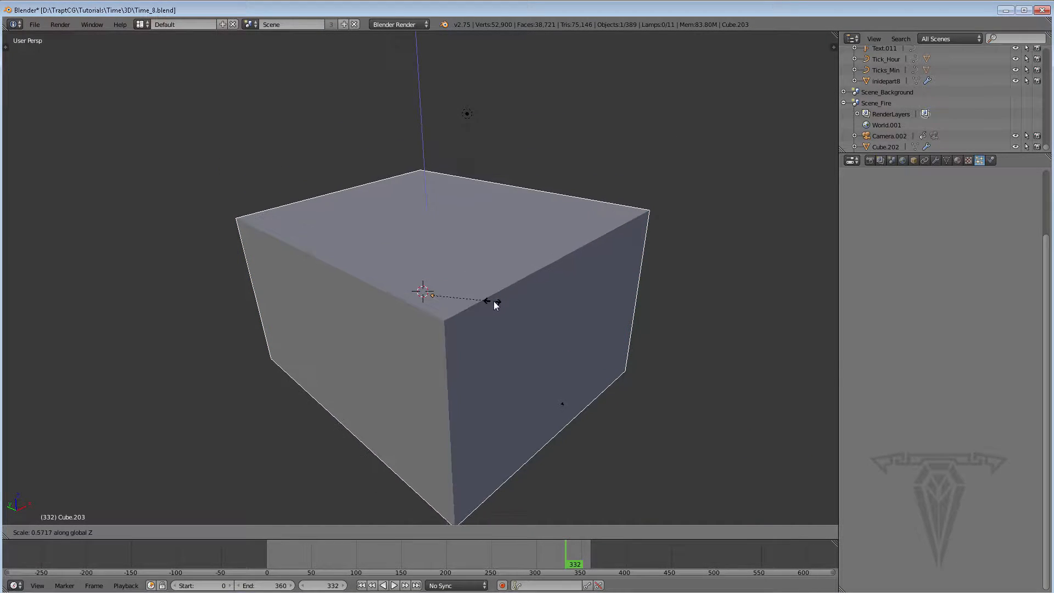
left_click(495, 305)
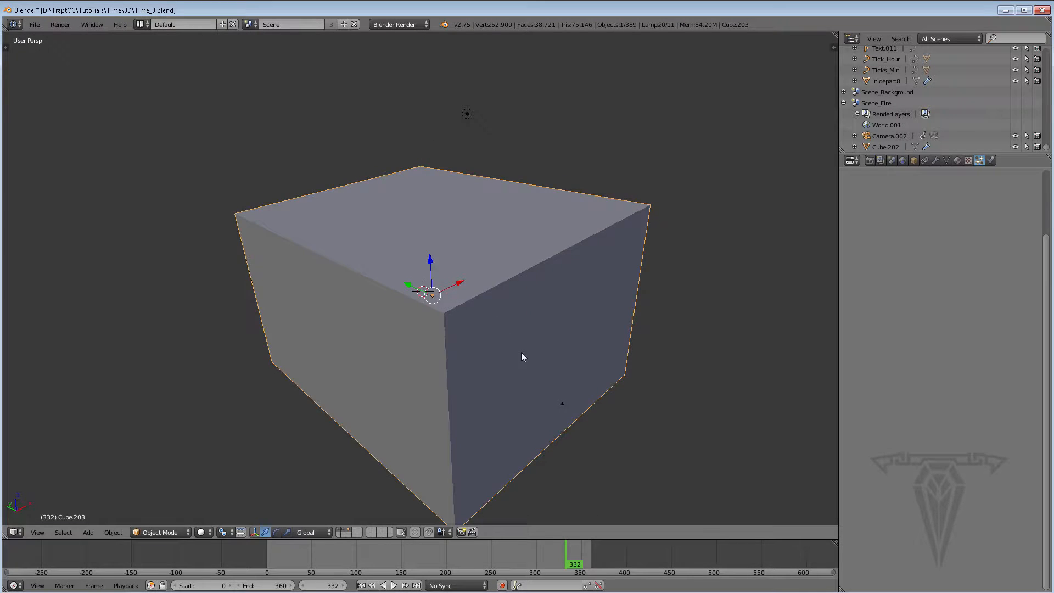
middle_click_drag(522, 354, 519, 335)
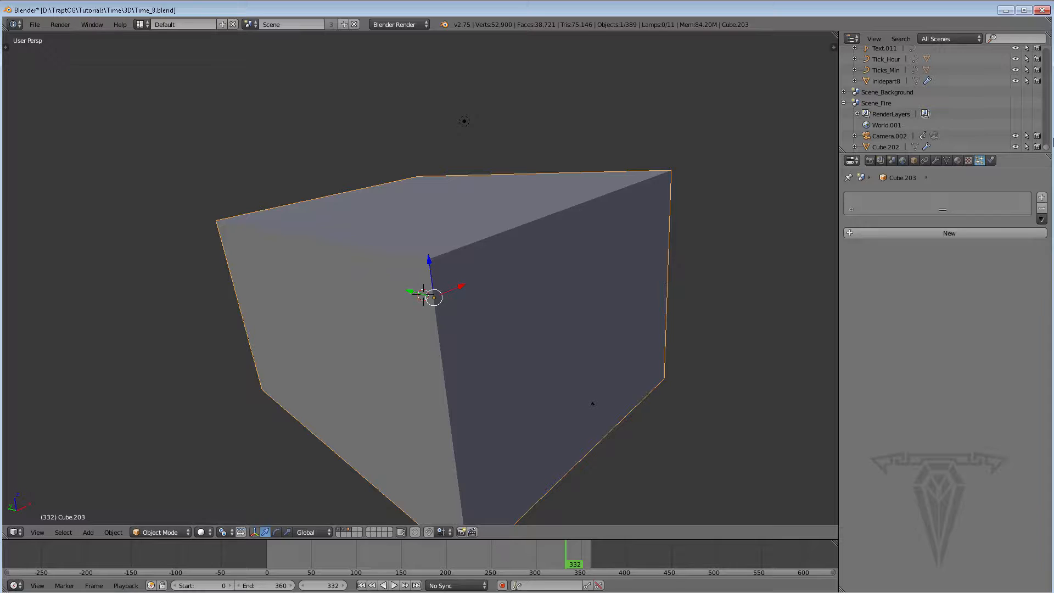
Add a particle system and a new Halo material to the cube
left_click(915, 233)
left_click(958, 160)
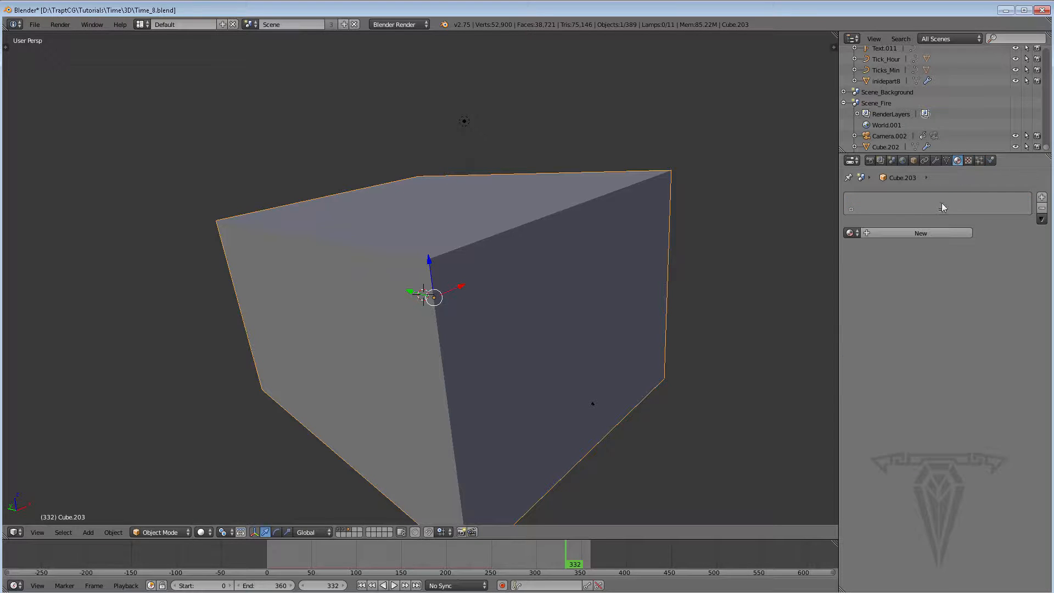
left_click(886, 231)
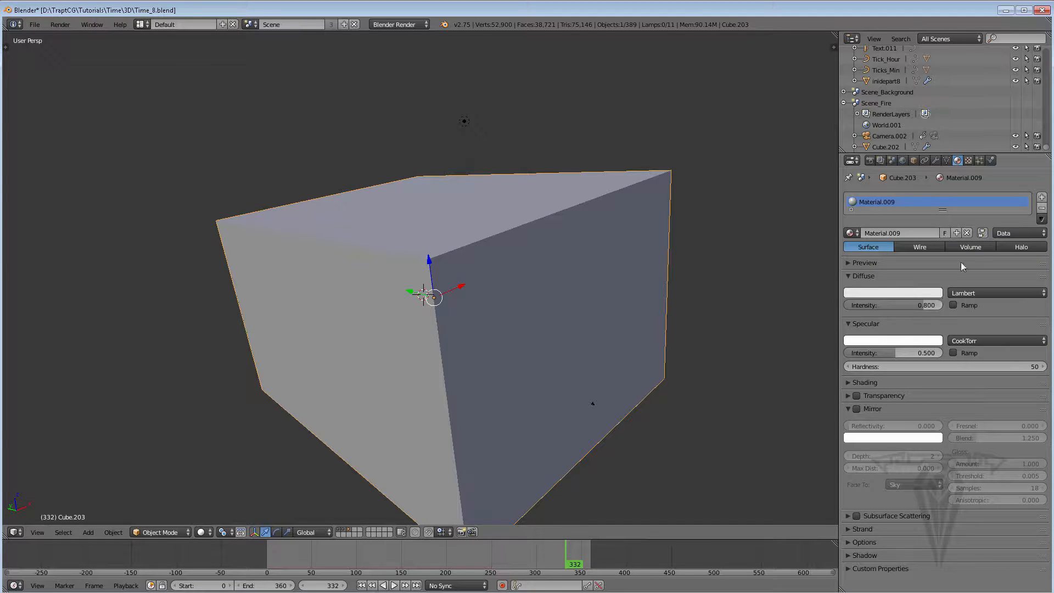
left_click(1014, 248)
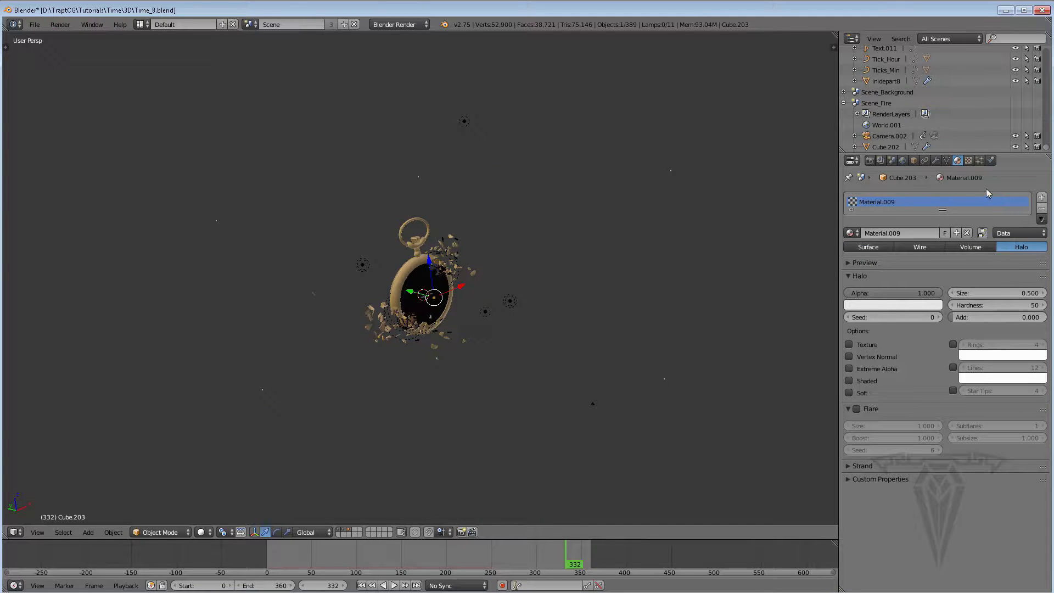
Set the cube's particle system to emit from its volume
left_click(980, 160)
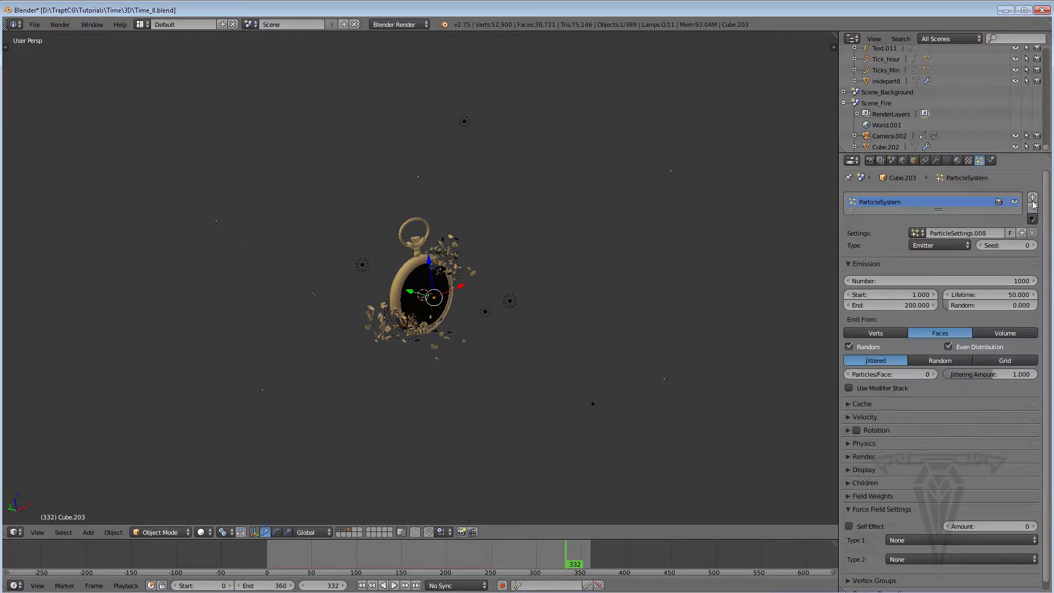
scroll(1049, 308, "down", 1)
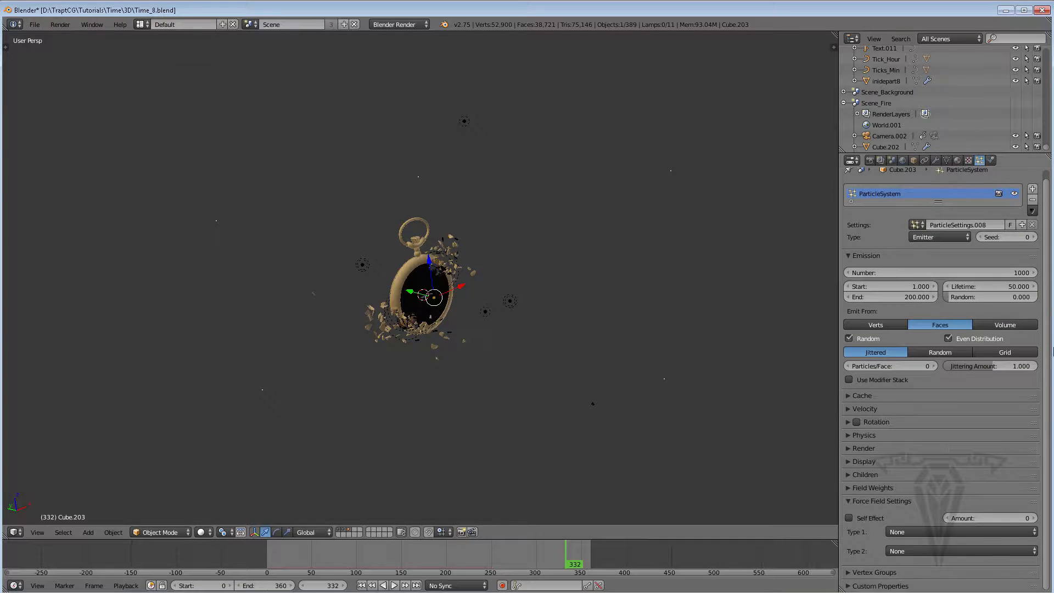
left_click(860, 448)
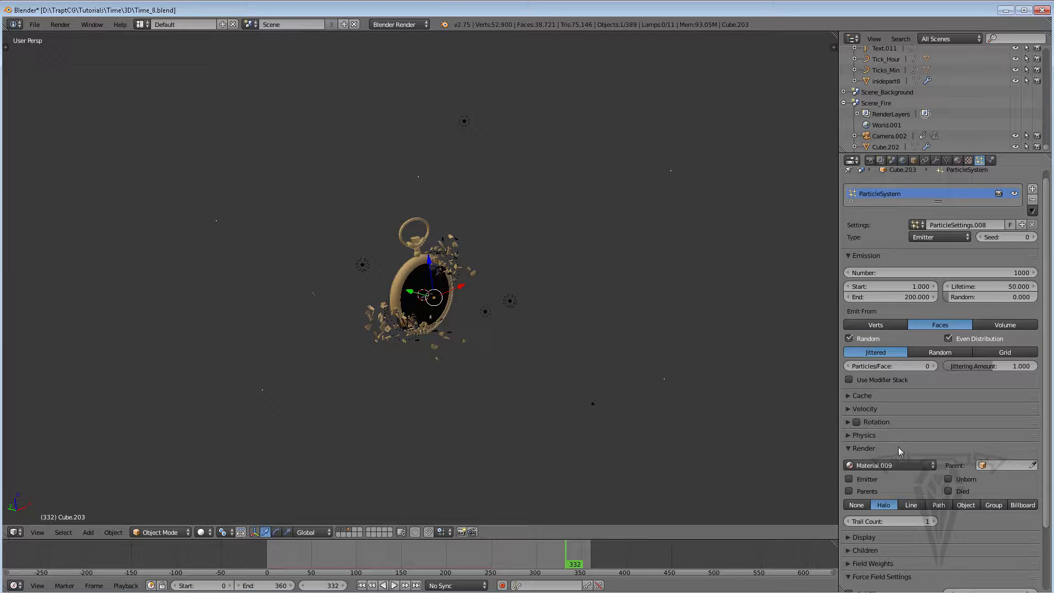
left_click(1004, 325)
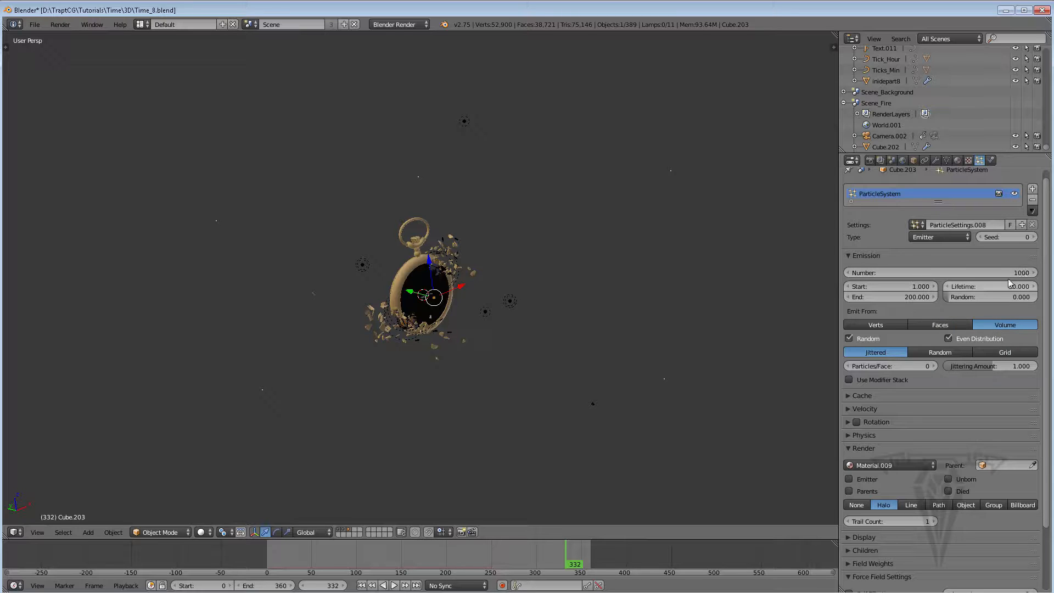
Set the particle number to 300 and the emission start frame to -100
double_click(989, 273)
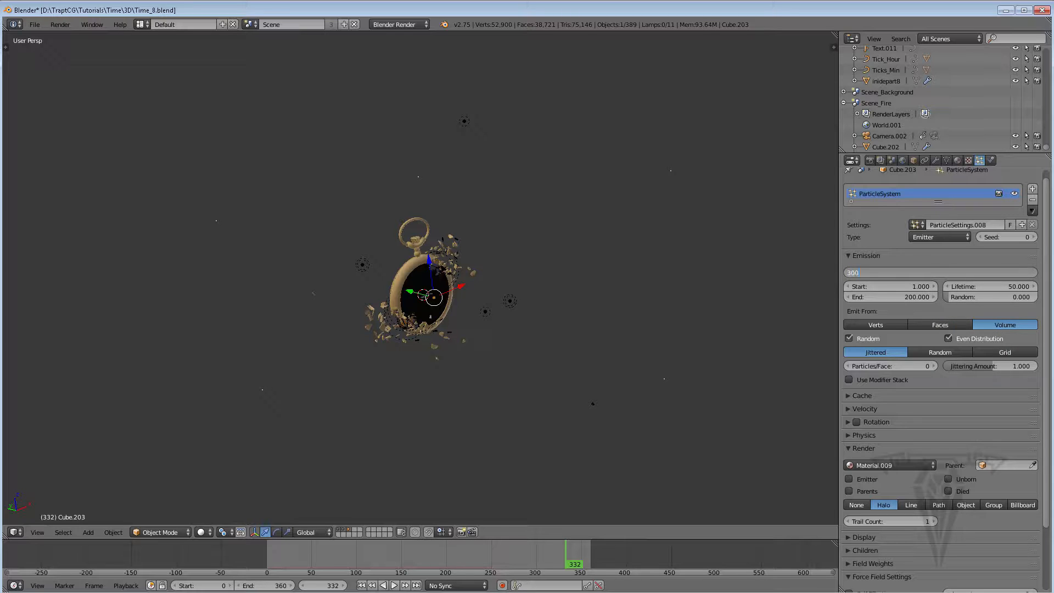
key("Return")
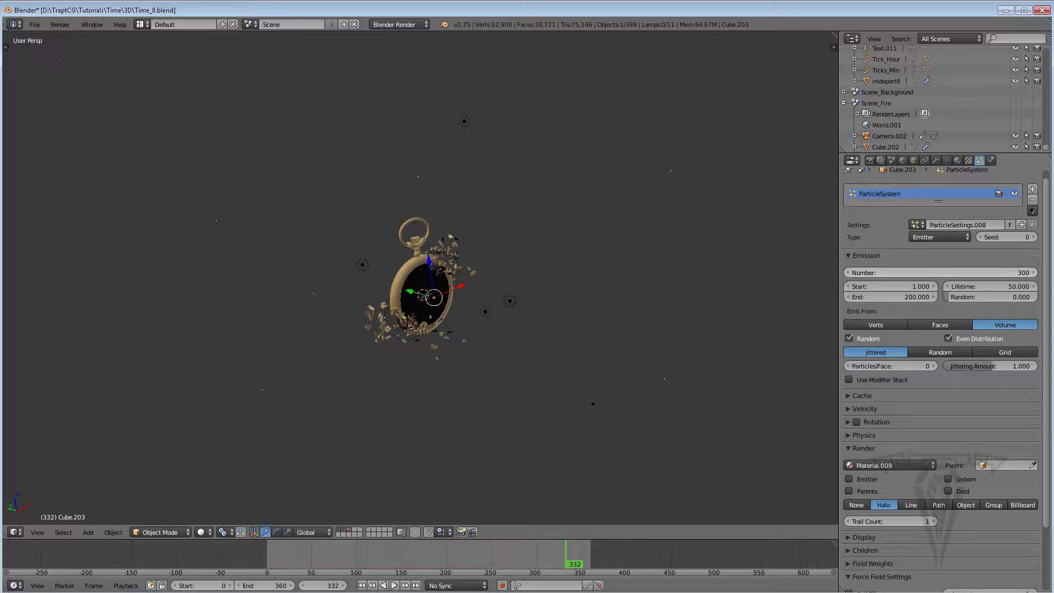
left_click(362, 585)
double_click(905, 286)
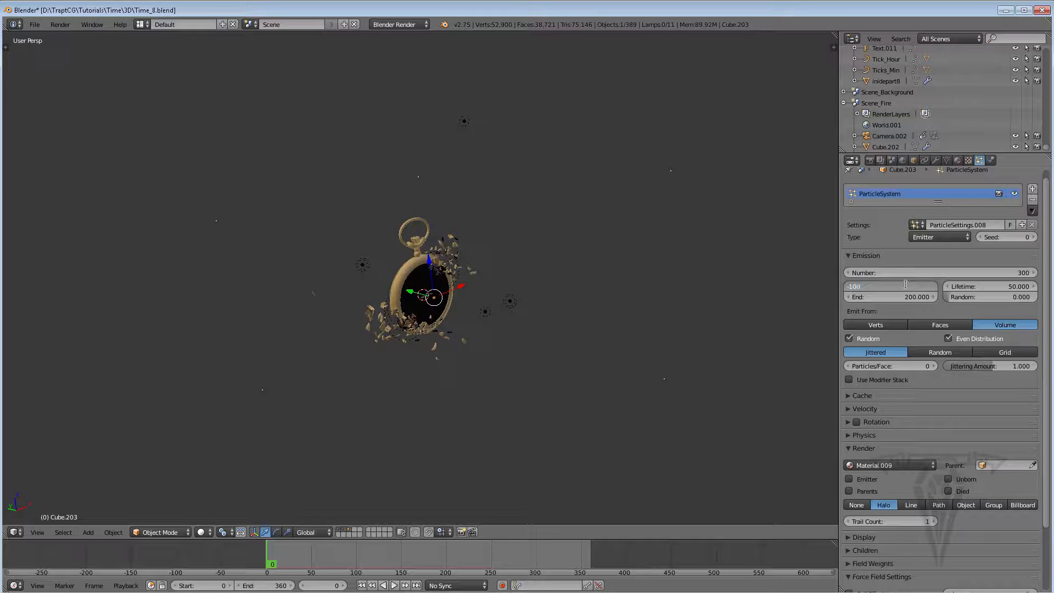
type("-100")
key("Return")
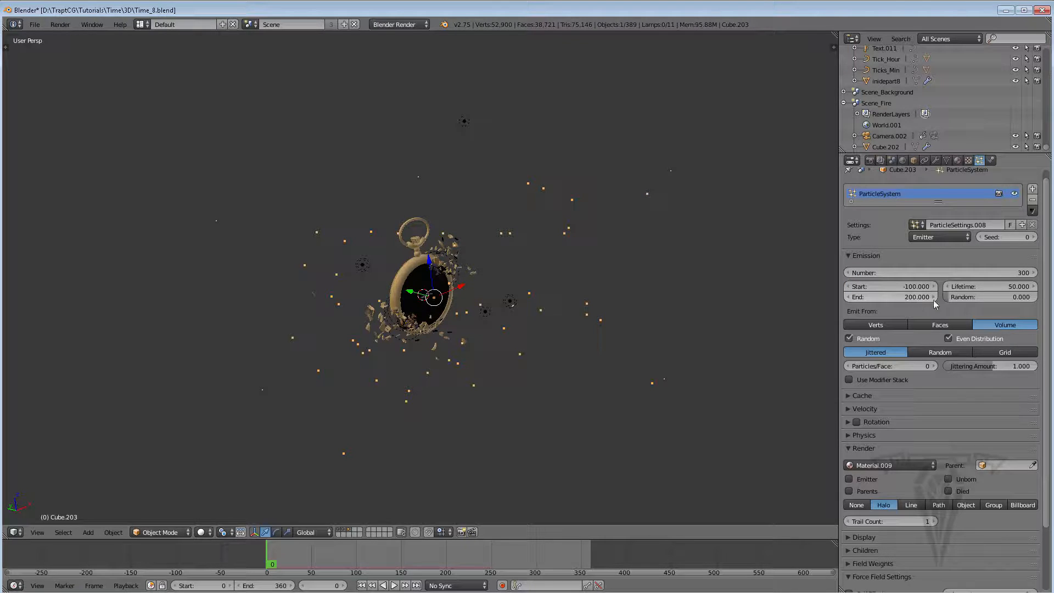
Set the particle lifetime to 300 with a lifetime randomness of 1.000
left_click(981, 287)
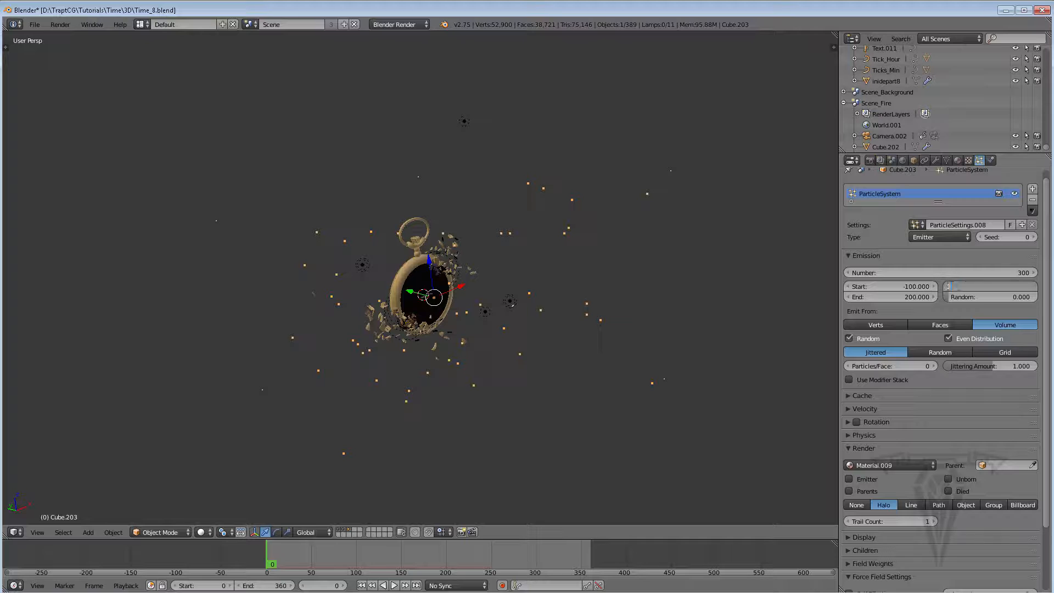
key("Return")
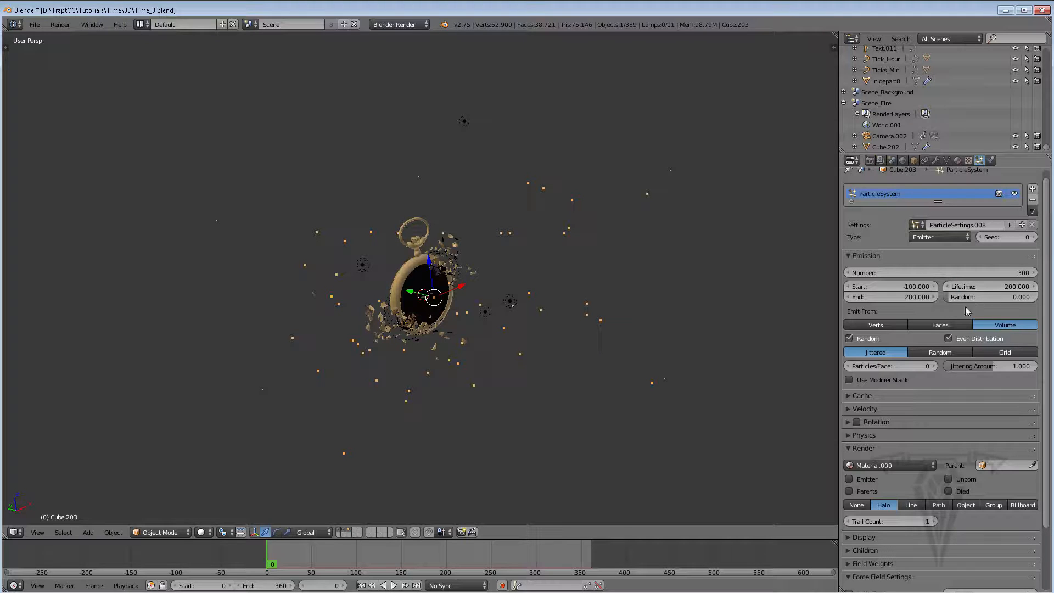
left_click_drag(952, 296, 1038, 298)
left_click(988, 287)
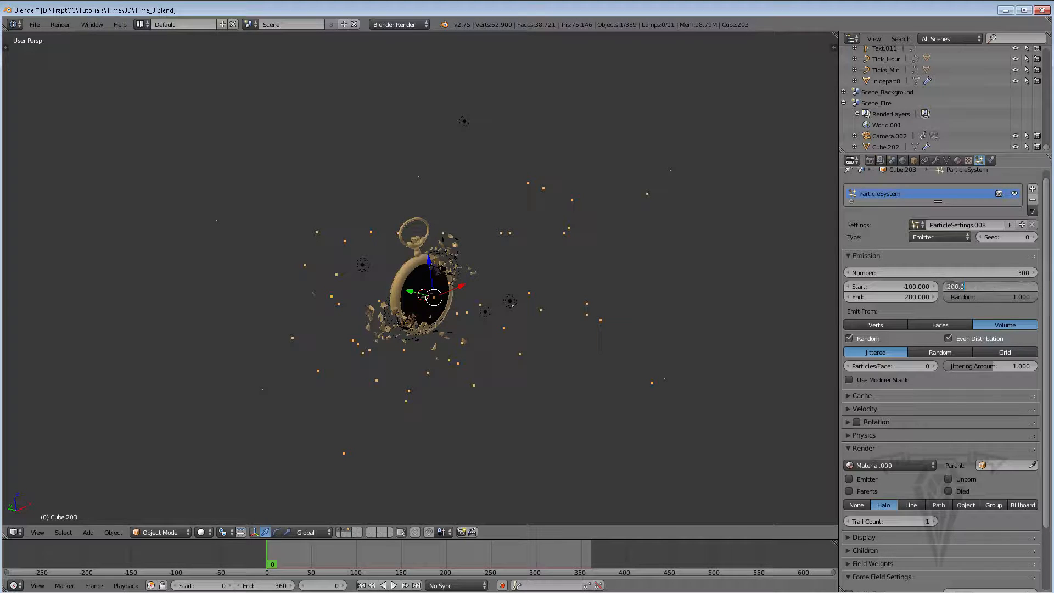
type("300")
key("Return")
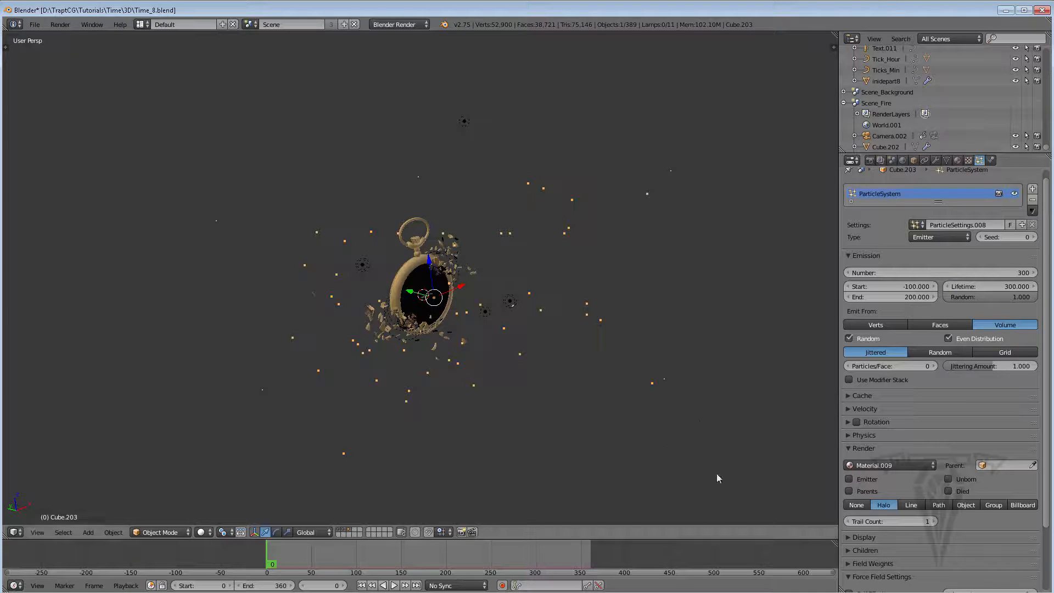
Play the animation to preview the drifting halo particles around the watch
left_click(392, 585)
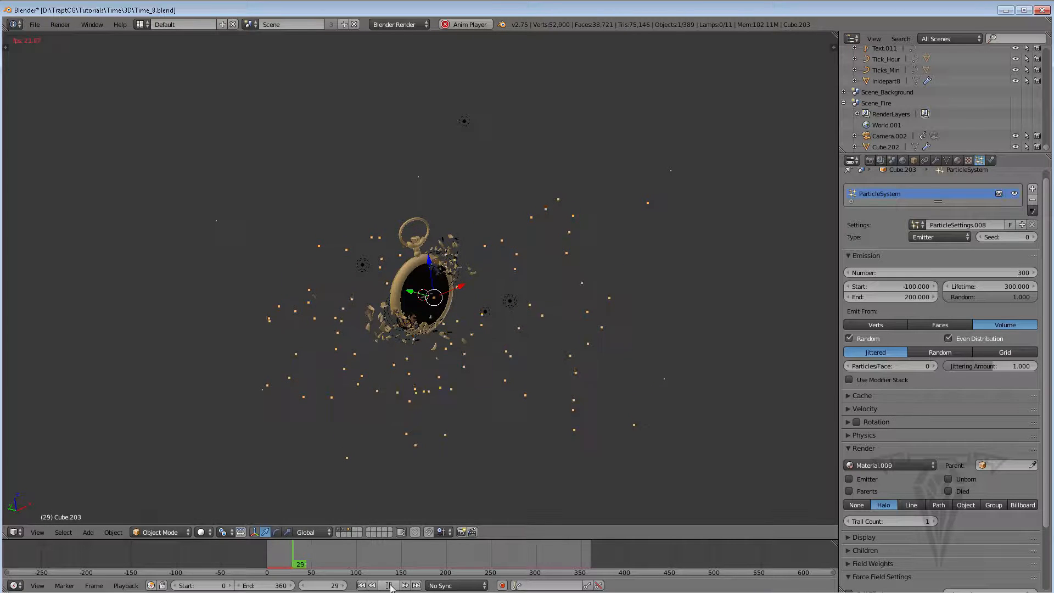
left_click(390, 585)
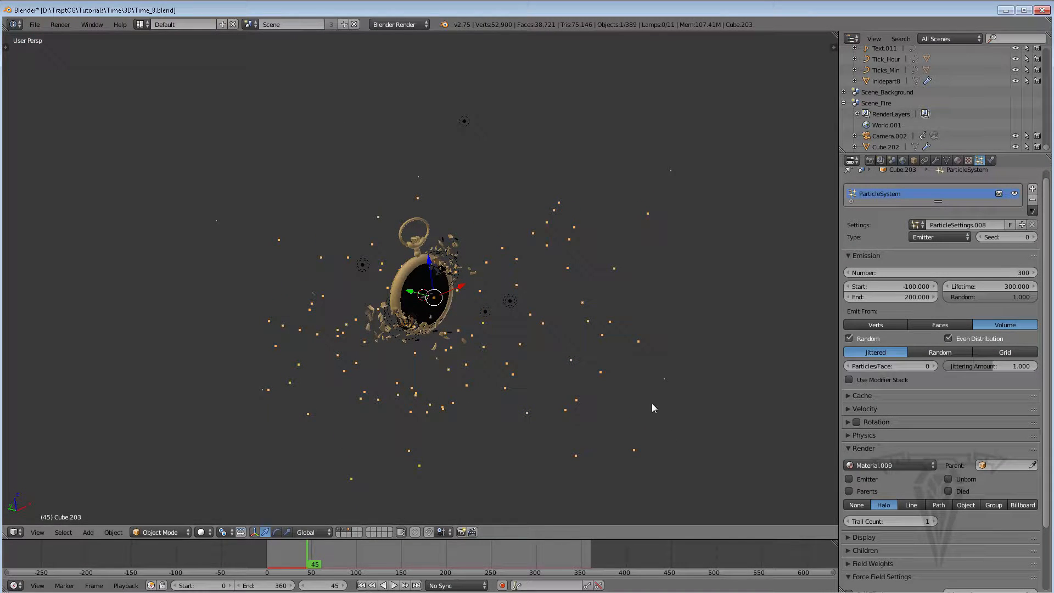
Save the project over the existing Time_8.blend file
left_click(34, 24)
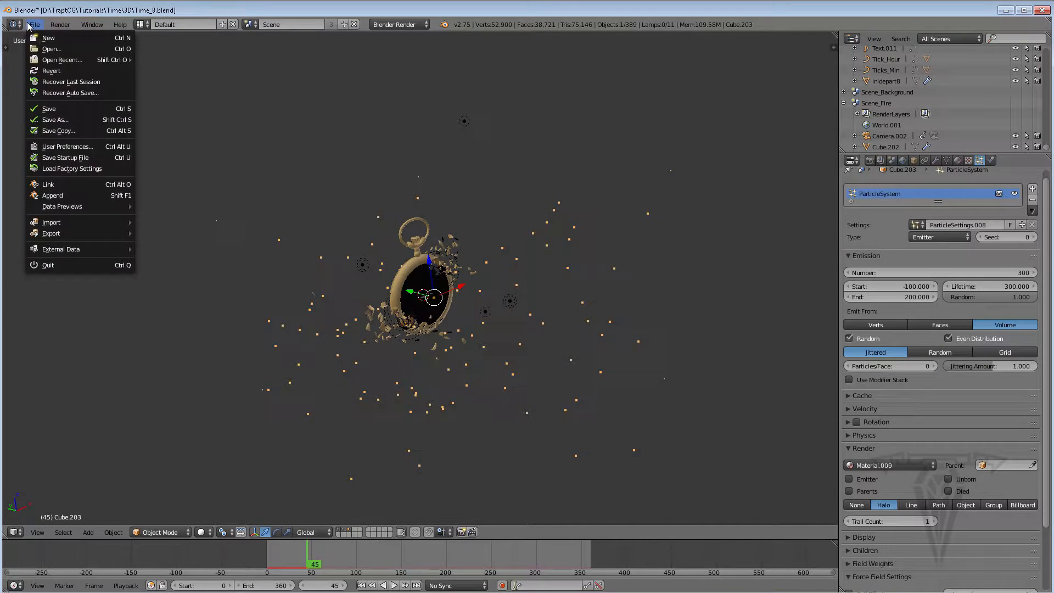
left_click(64, 120)
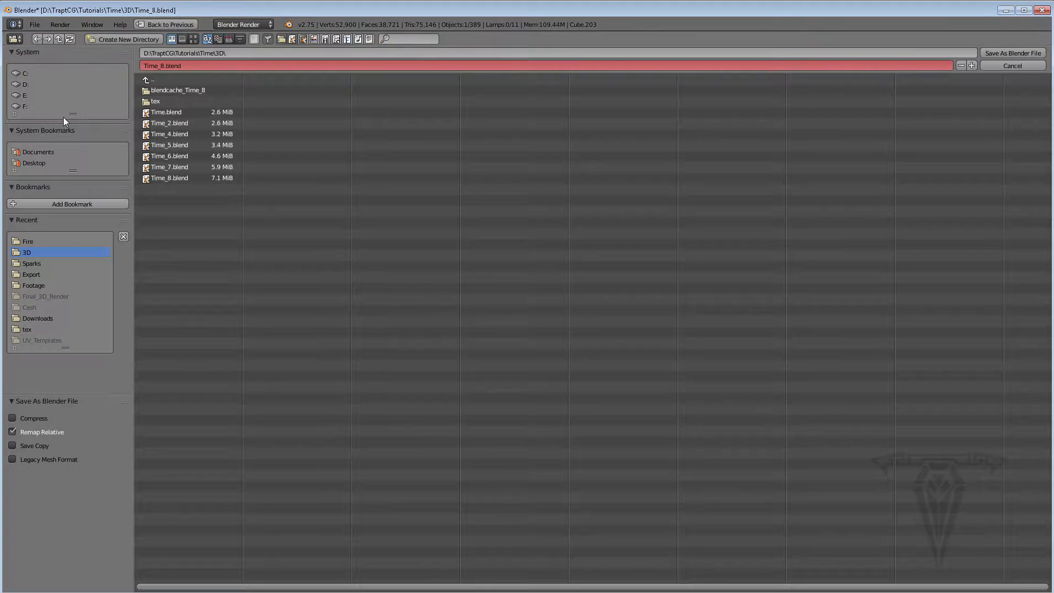
left_click(161, 177)
left_click(1002, 51)
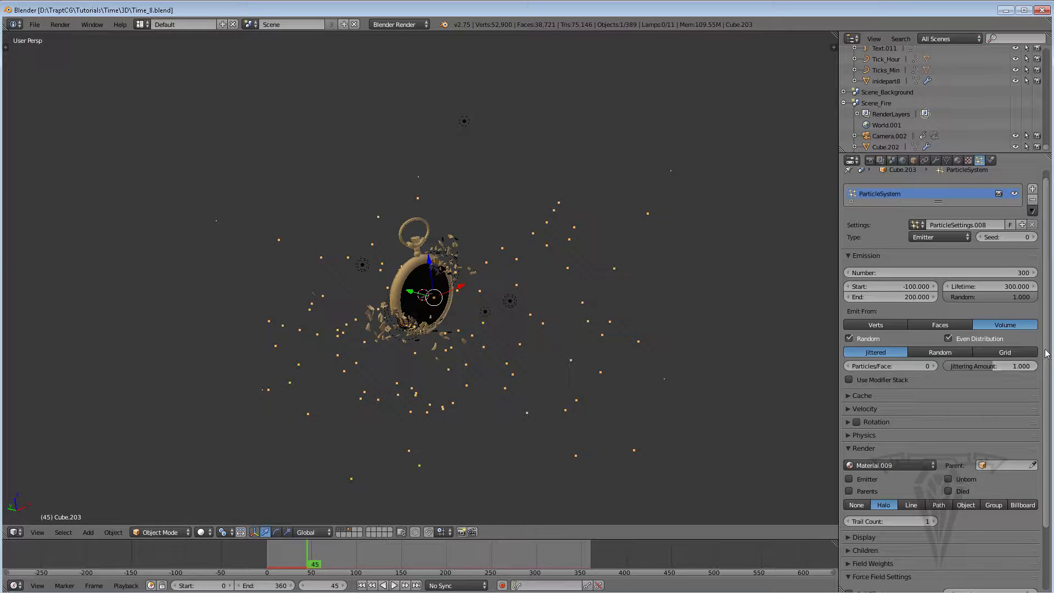
Set the particle system's gravity field weight to 0.1
scroll(1046, 357, "down", 3)
left_click(878, 502)
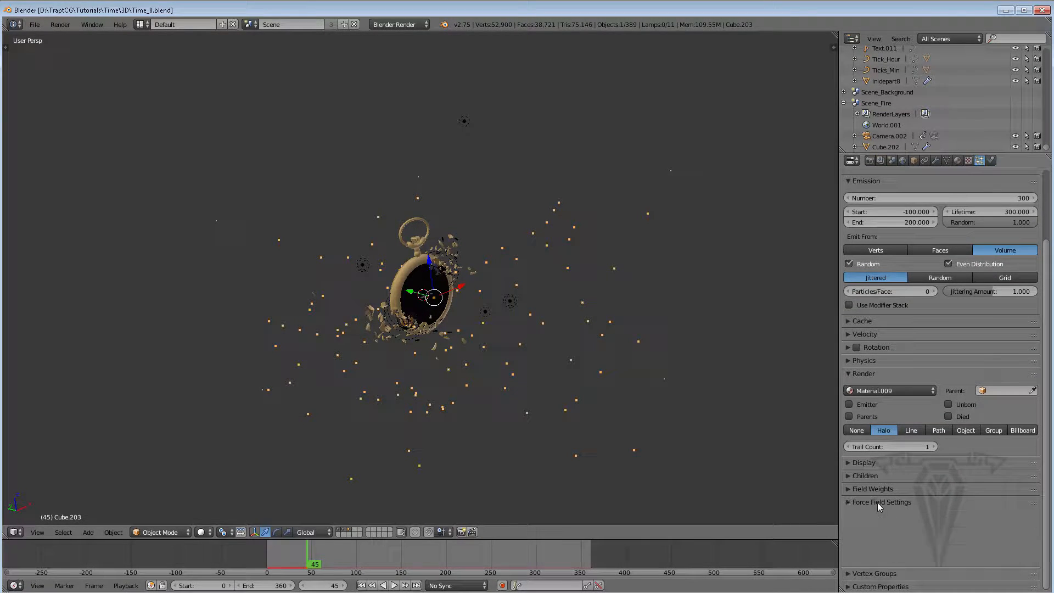
left_click(869, 490)
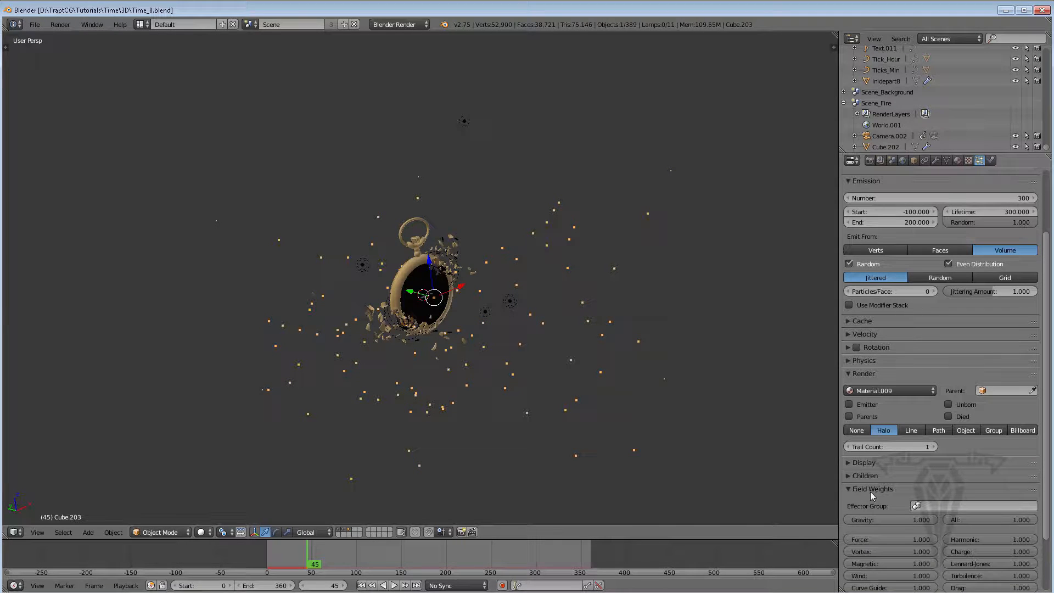
left_click(903, 520)
type("0.1")
key("Return")
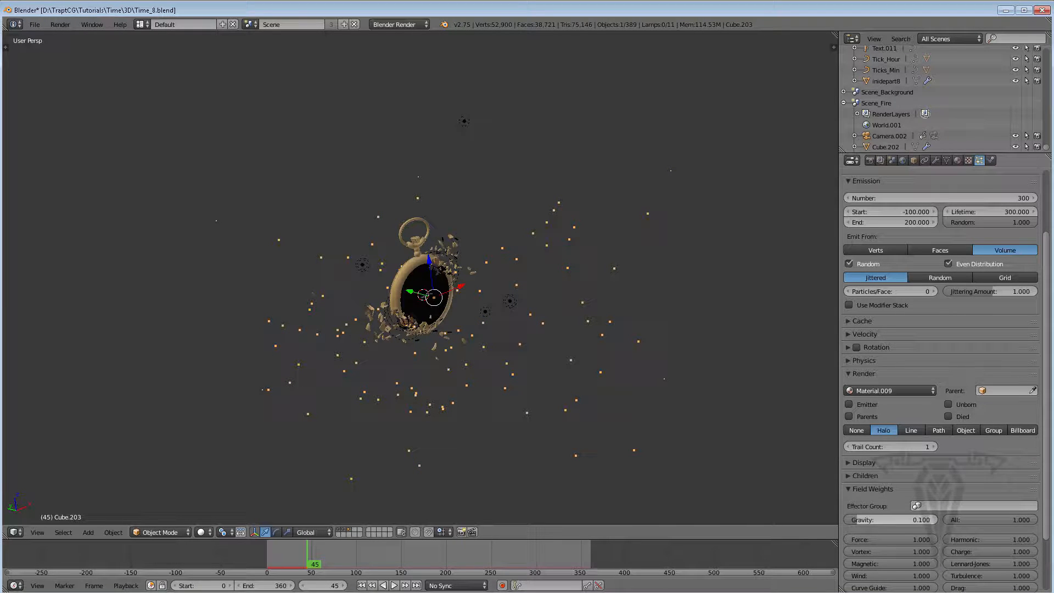
Play the animation from the start to preview the particles with reduced gravity
left_click(363, 586)
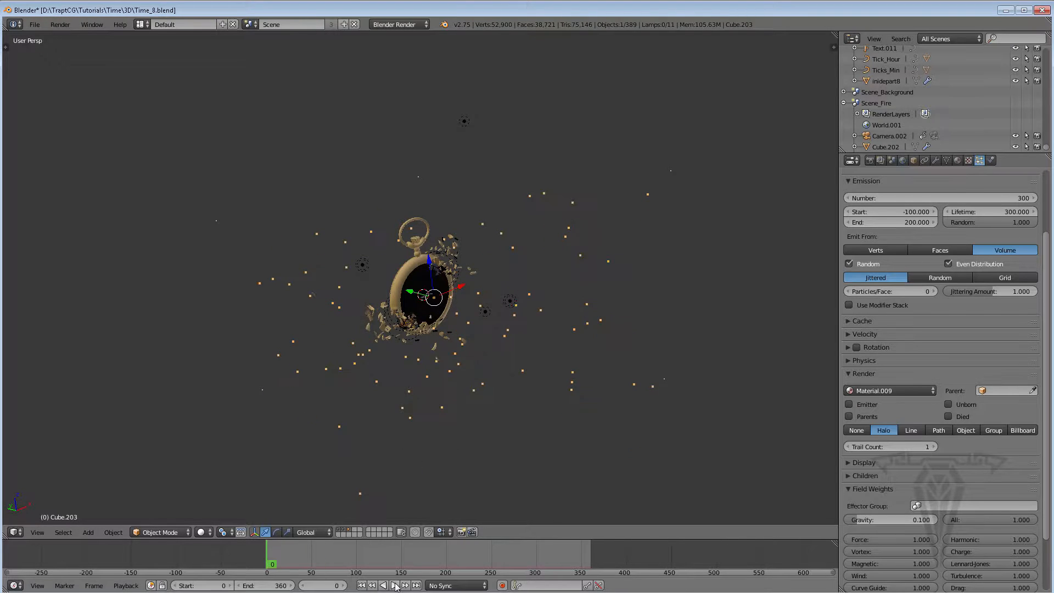
left_click(394, 586)
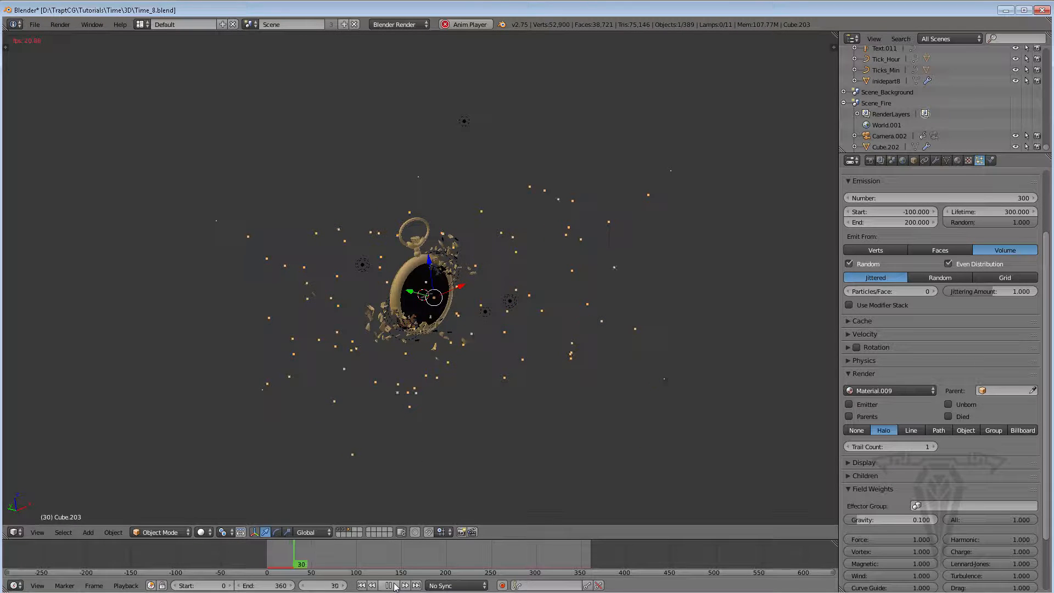
key("alt+a")
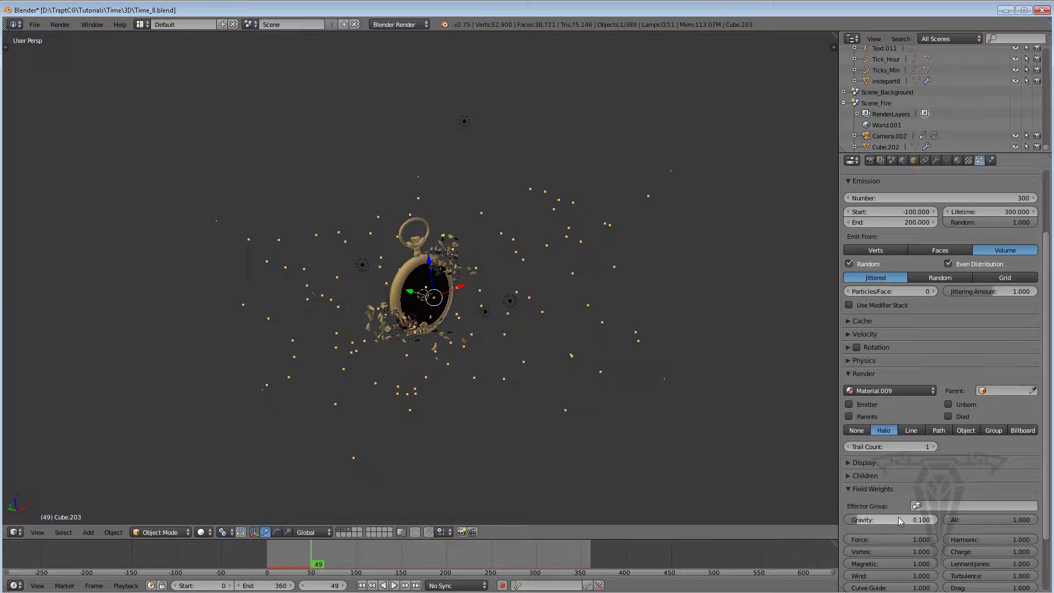
Set the particle system's own force field type to Turbulence
left_click(899, 520)
key("Return")
left_click(856, 489)
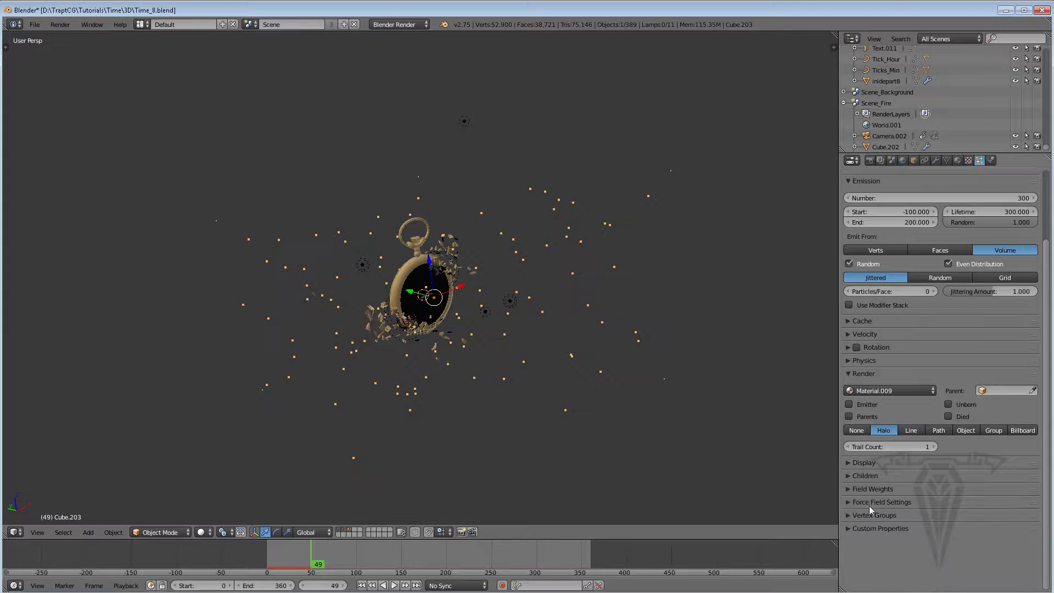
left_click(859, 502)
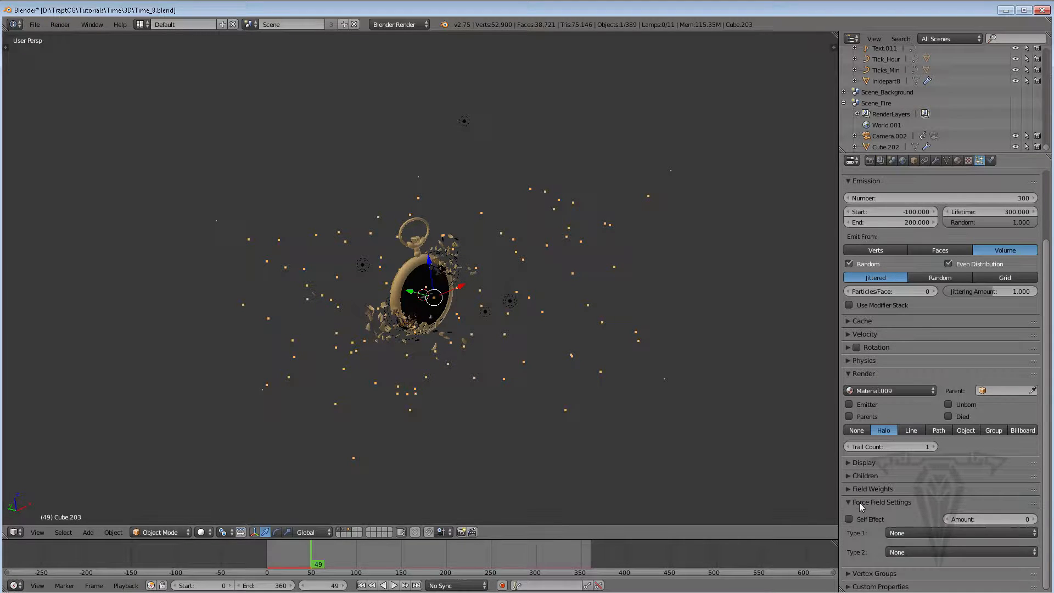
left_click(927, 532)
left_click(924, 386)
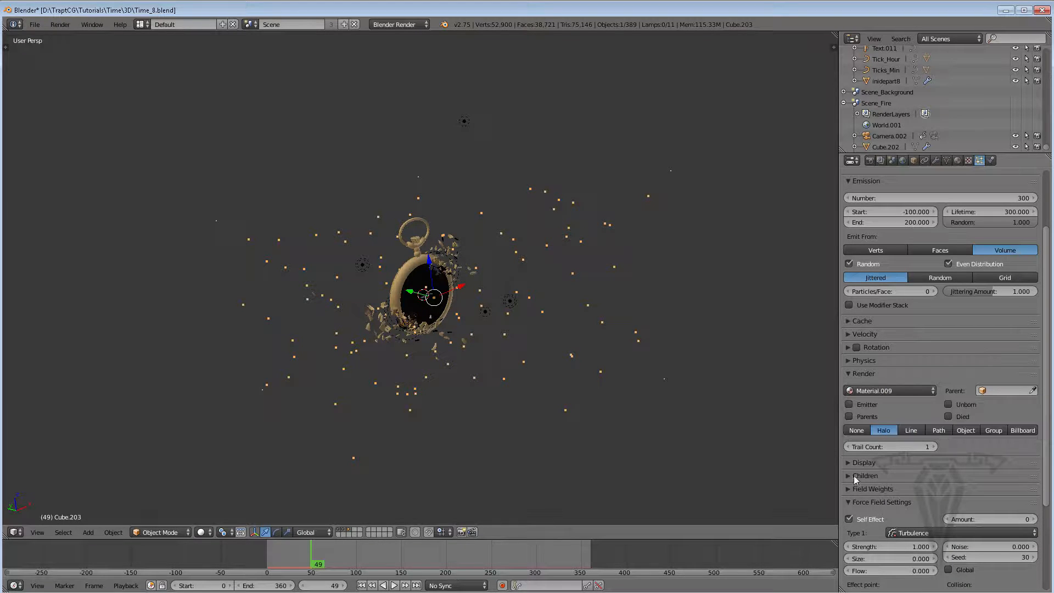
Replay the animation from the start to preview the turbulent particle motion
left_click(361, 585)
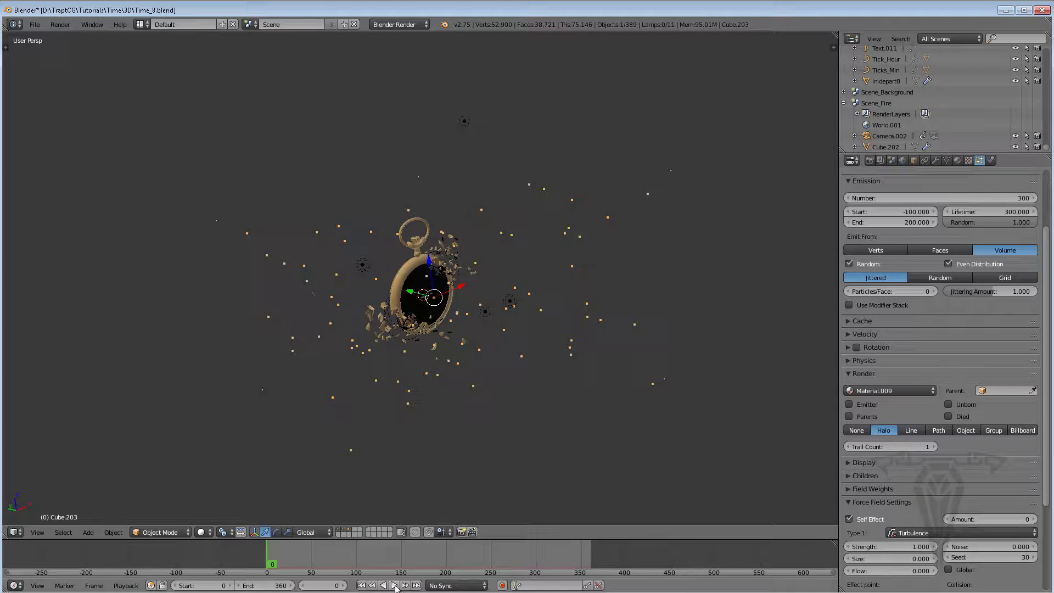
left_click(395, 585)
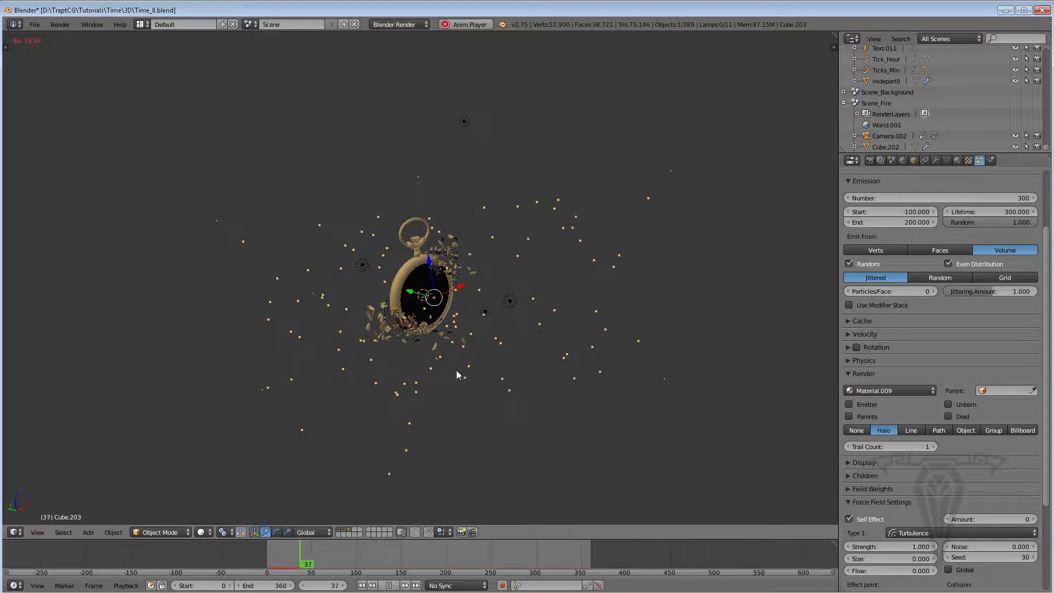
left_click(390, 586)
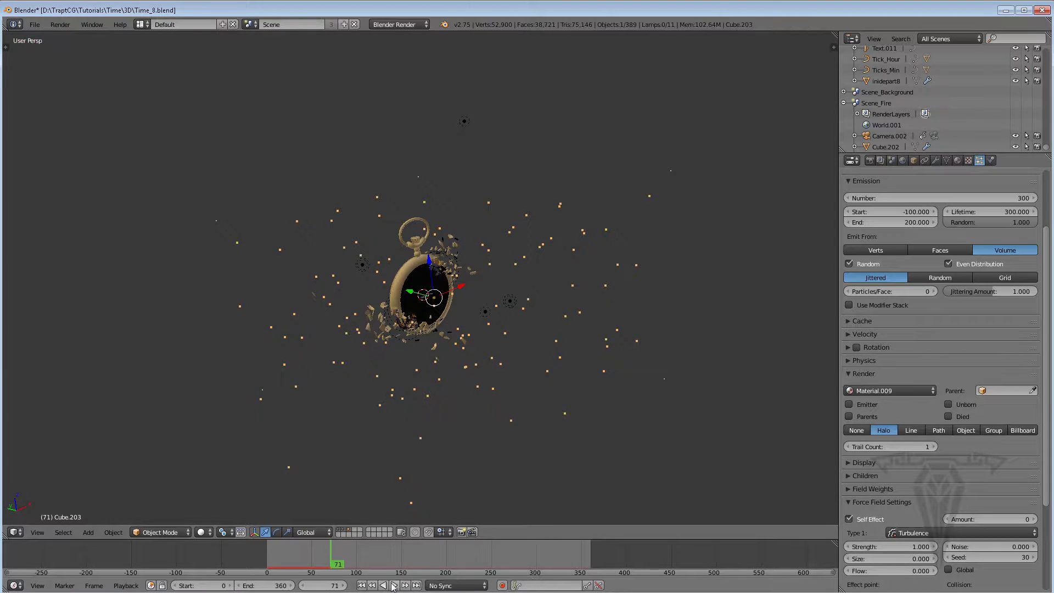
left_click(361, 585)
left_click(395, 585)
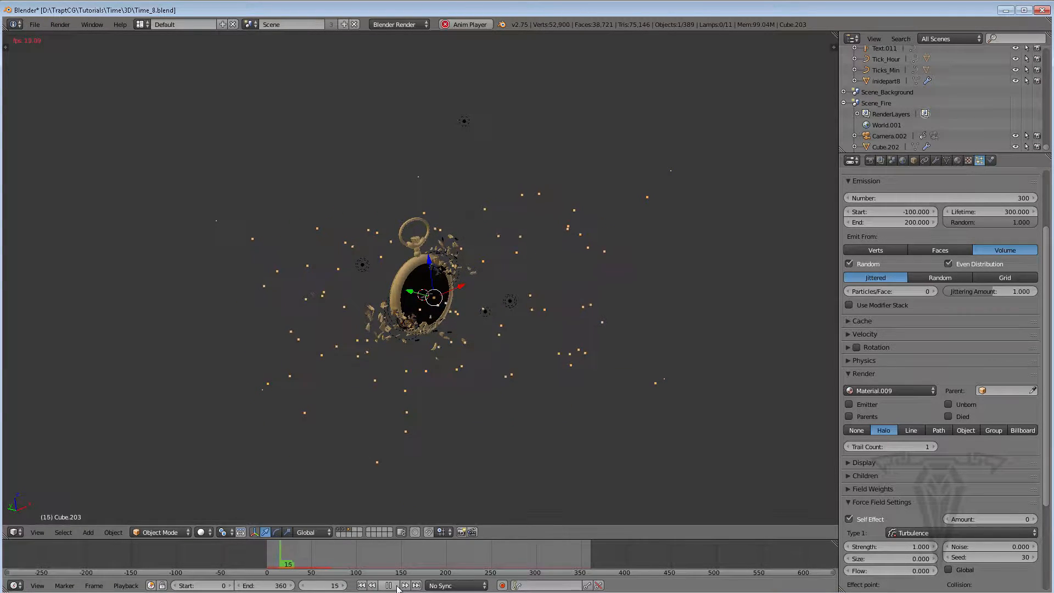
left_click(395, 585)
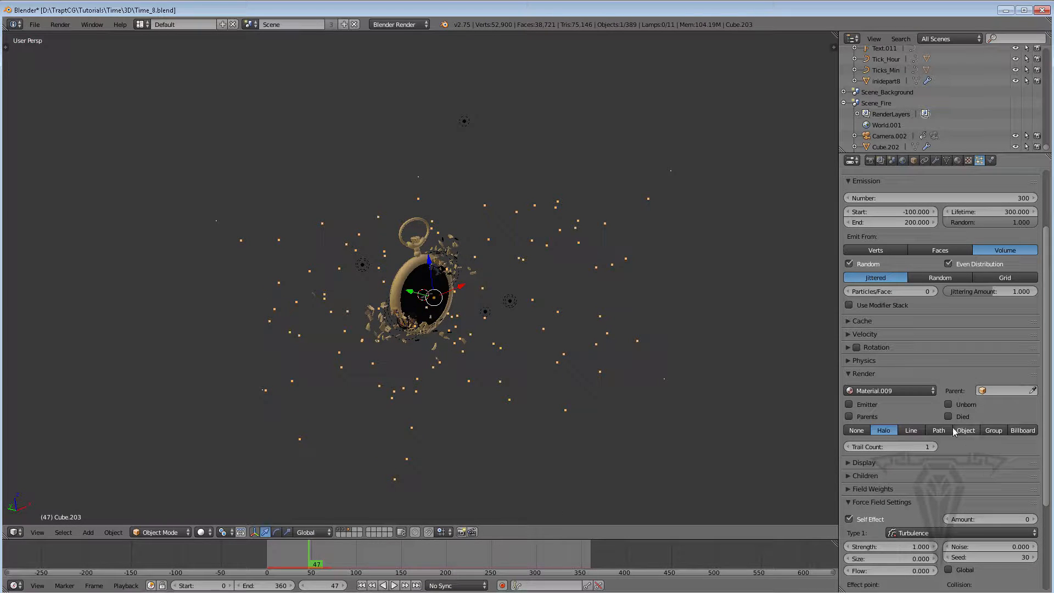
Set the turbulence noise to 6.600 and replay the animation to check the motion
left_click_drag(1047, 483, 1047, 505)
left_click_drag(981, 515, 1038, 515)
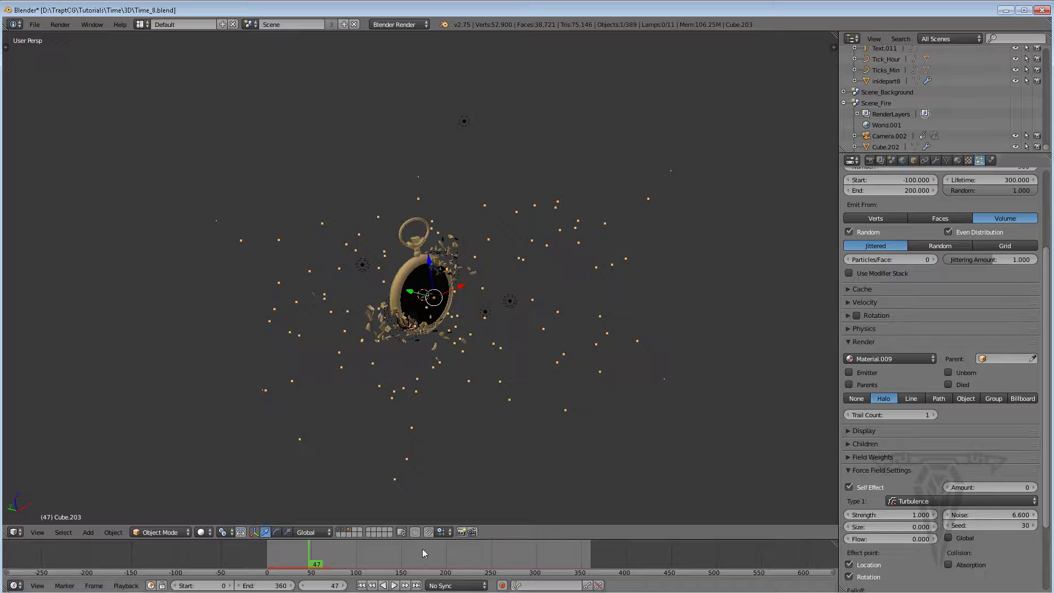
left_click(361, 585)
left_click(394, 585)
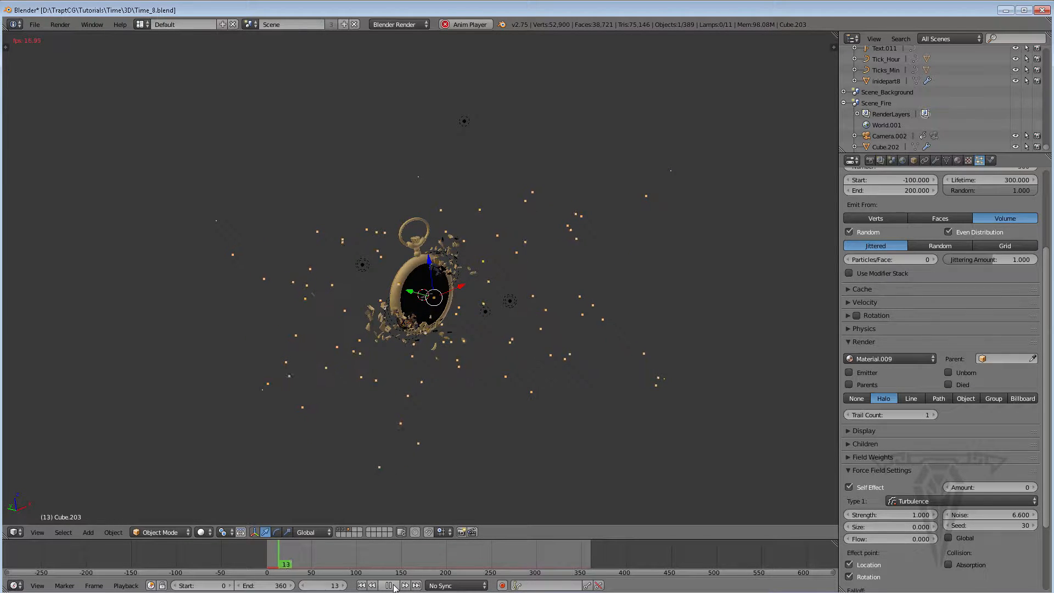
left_click(390, 586)
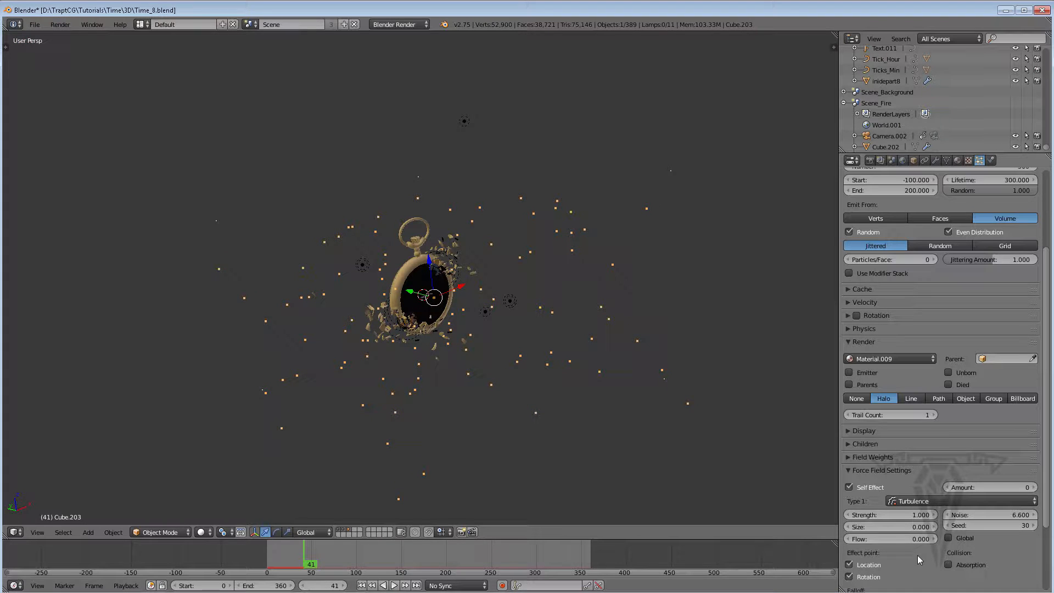
Set the turbulence size to 2.200 and replay the animation from the start
left_click_drag(887, 527, 888, 527)
left_click(361, 586)
left_click(394, 585)
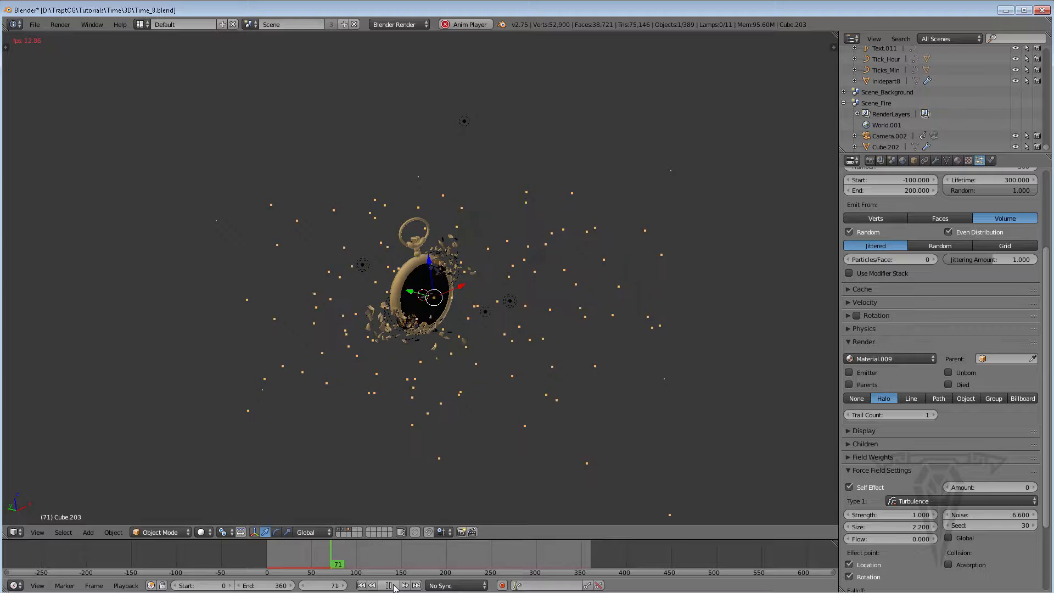
left_click(392, 586)
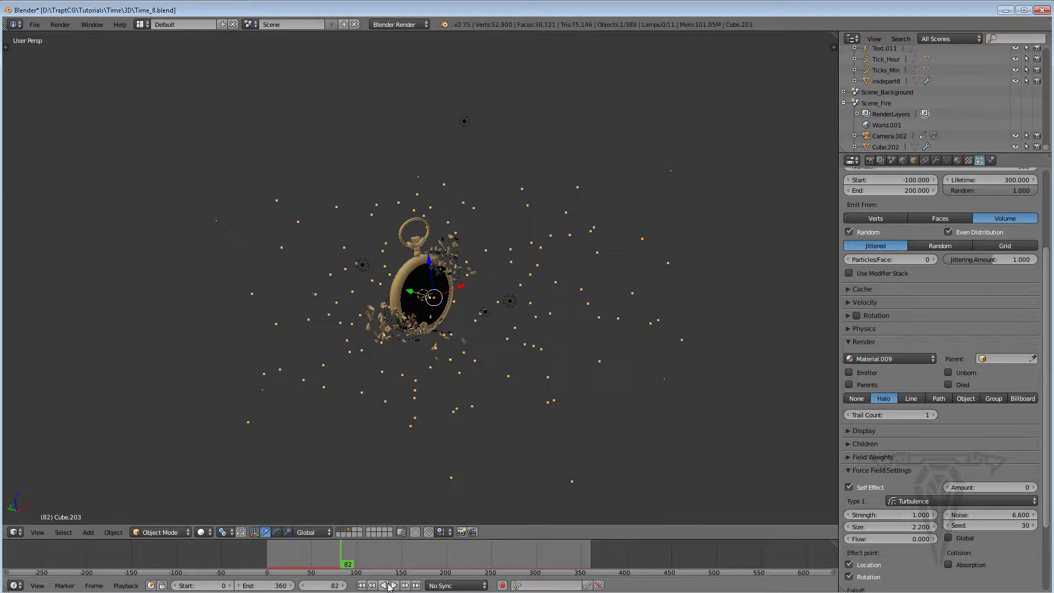
left_click(362, 585)
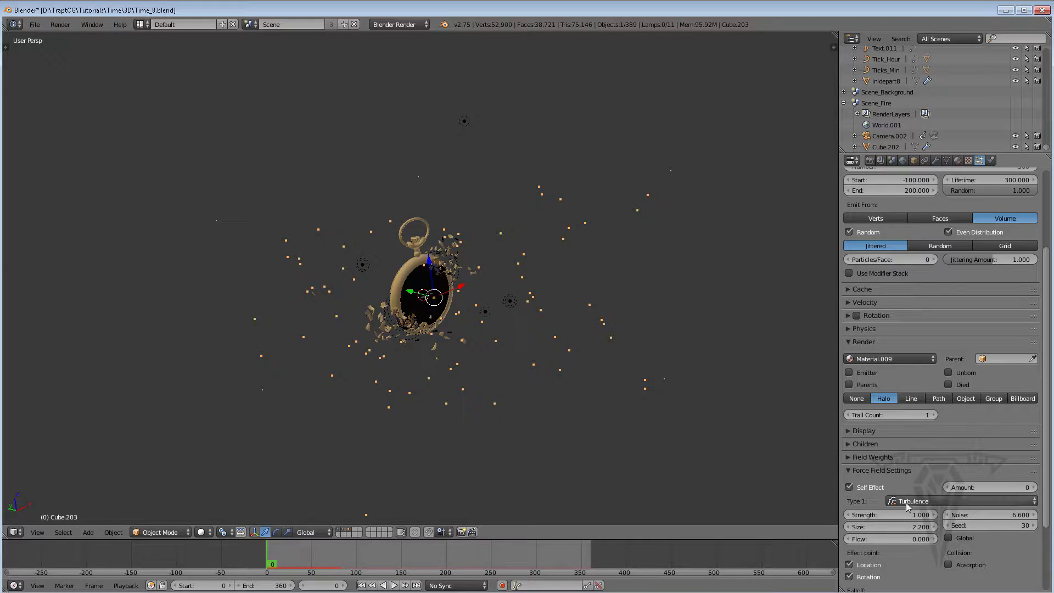
Move the particle emitter cube to a separate layer
left_click(864, 341)
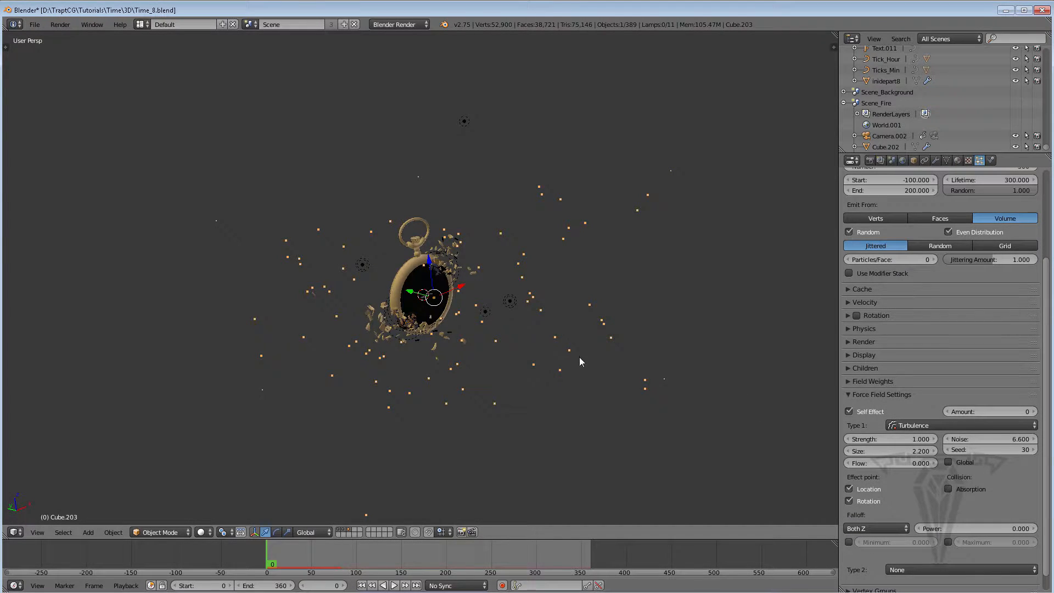
middle_click_drag(580, 358, 470, 339)
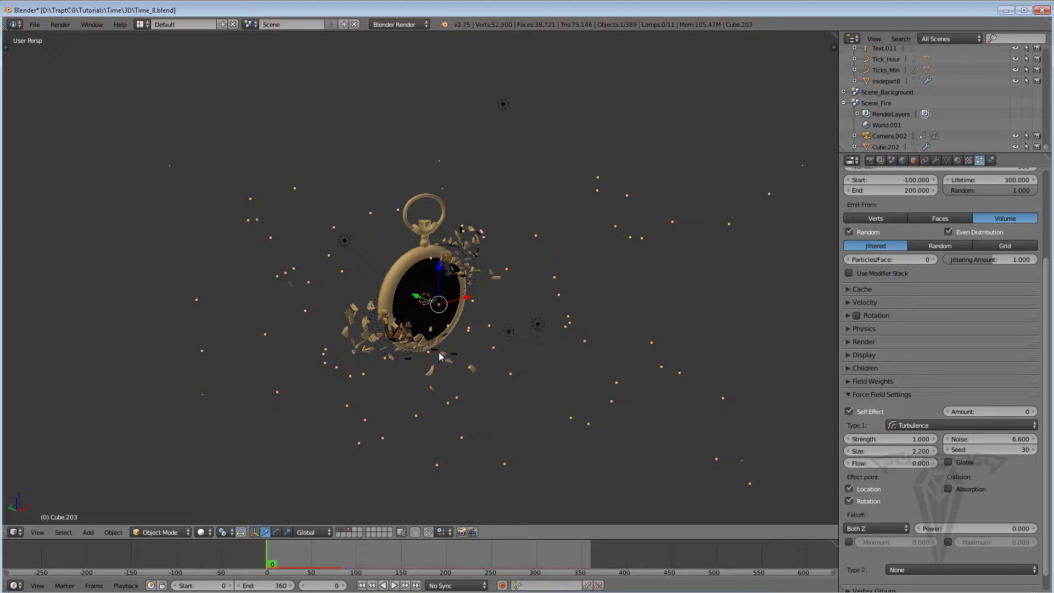
key("m")
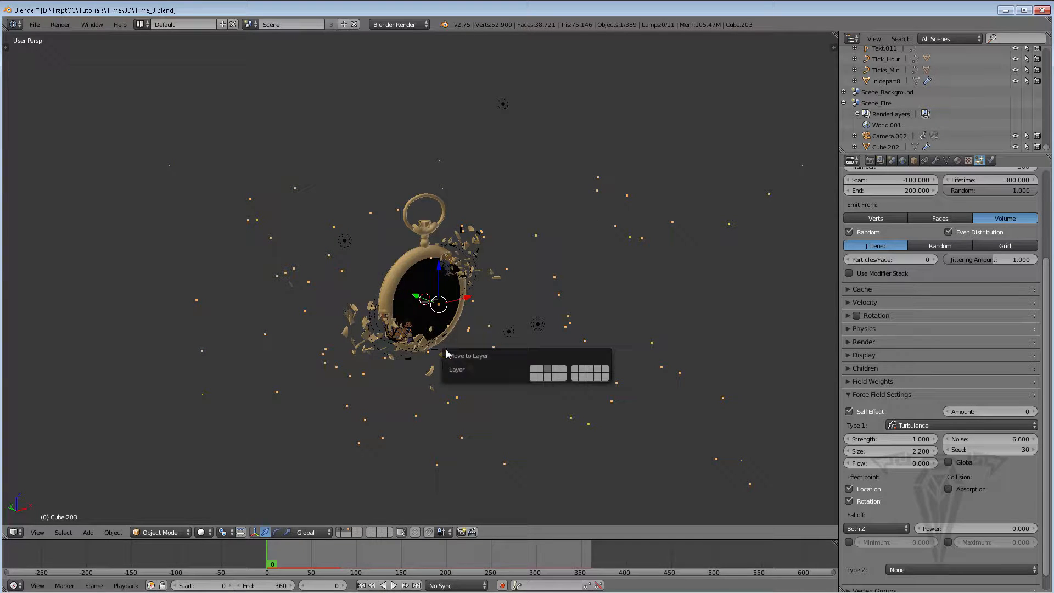
left_click(555, 369)
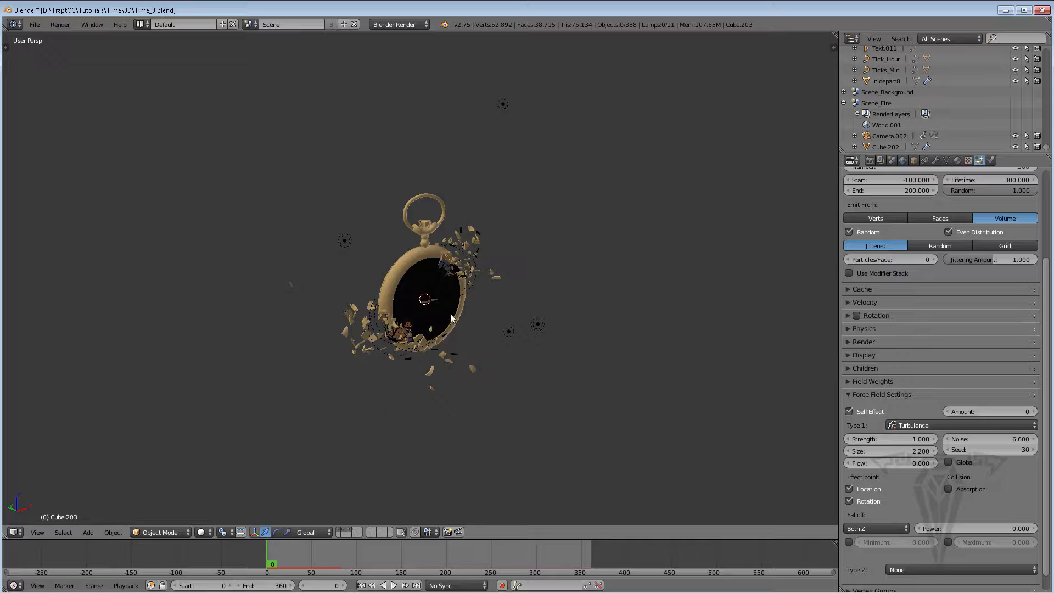
Select the point lamps around the watch and move them to the same layer as the cube
right_click(509, 331)
right_click(539, 325, "shift")
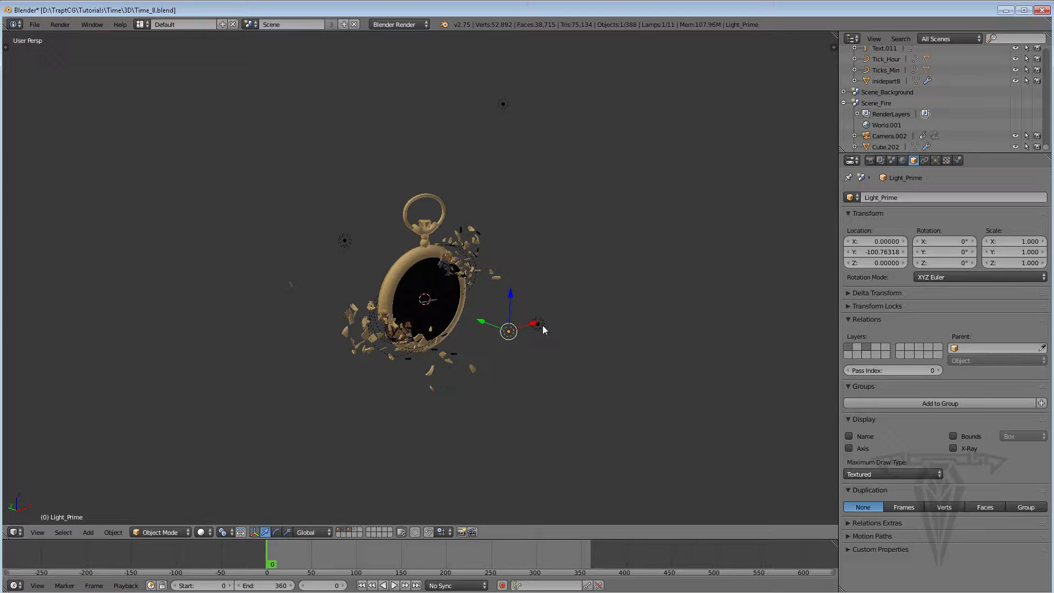
right_click(345, 241, "shift")
right_click(503, 105, "shift")
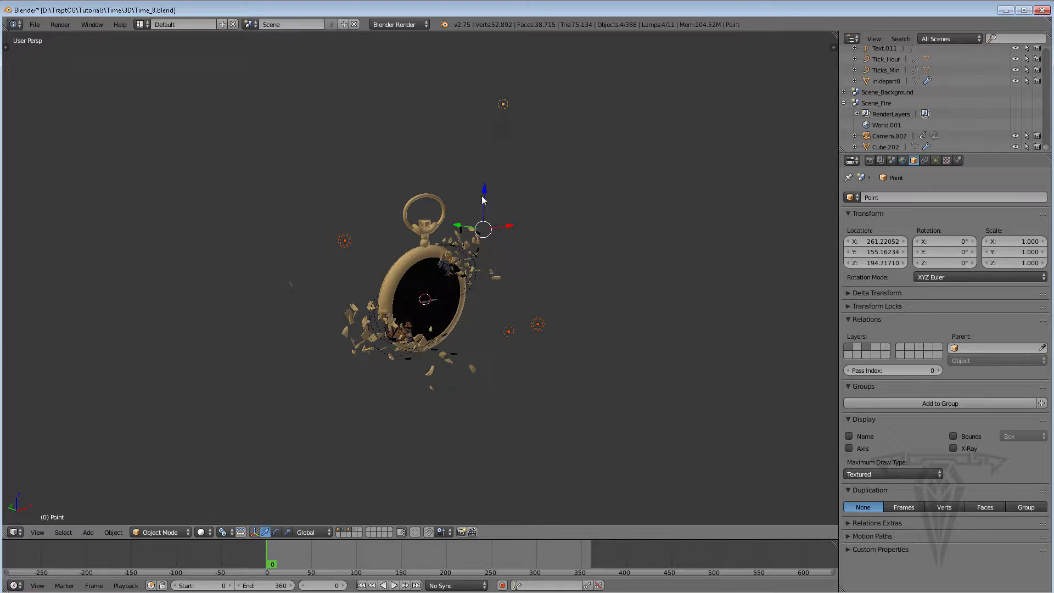
key("m")
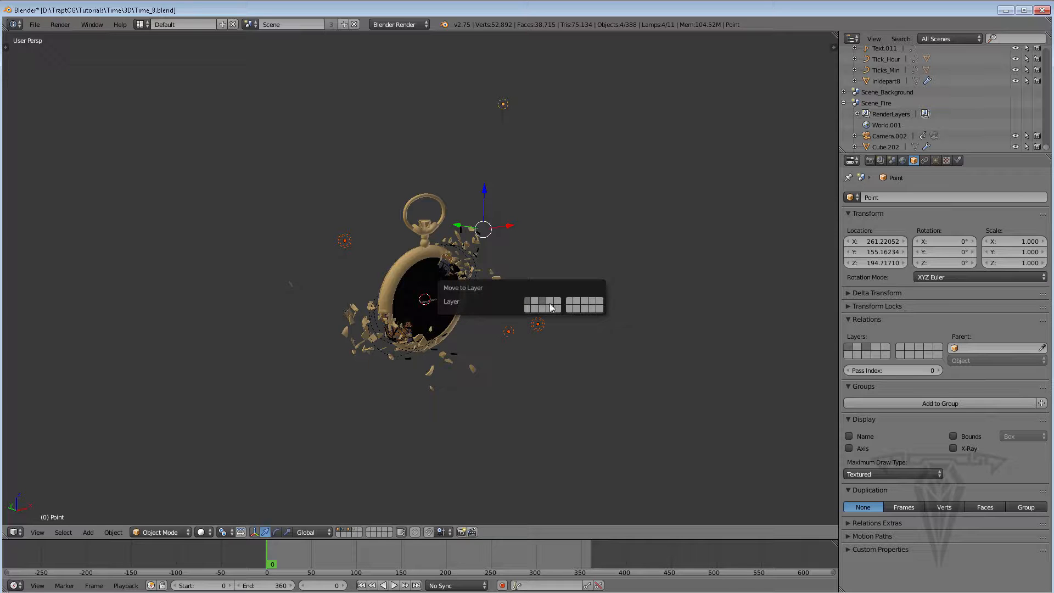
left_click(548, 302)
Show only the layer with the cube and lamps and play the animation to review it
left_click(352, 530)
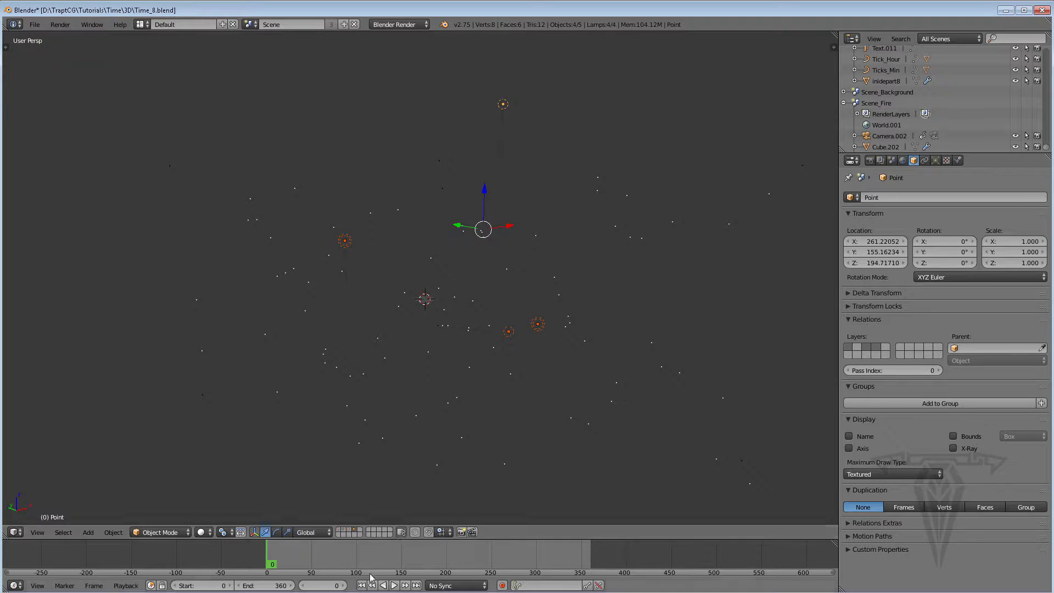
left_click(395, 586)
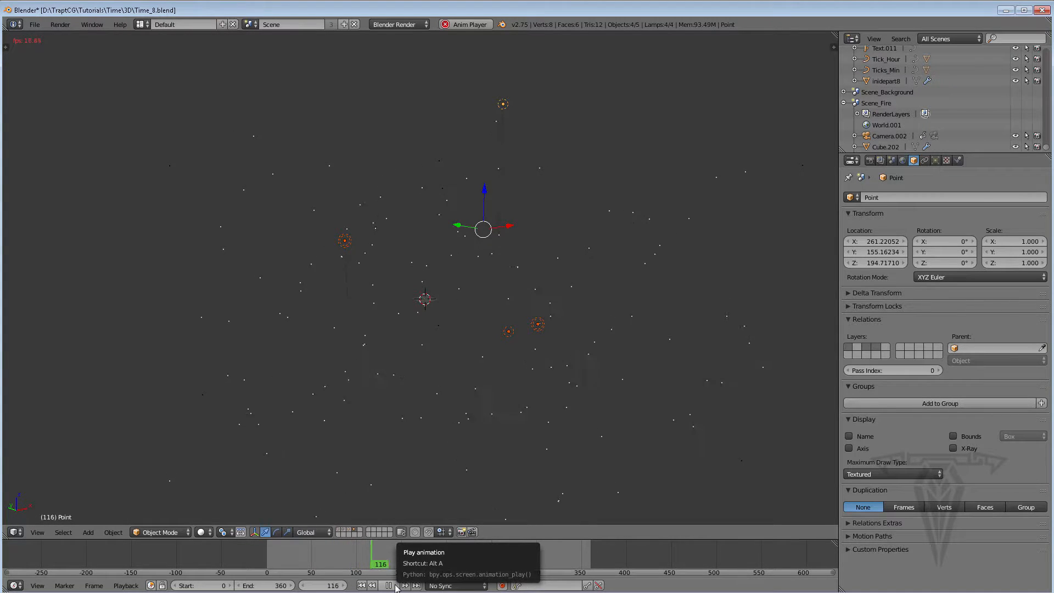
left_click(394, 586)
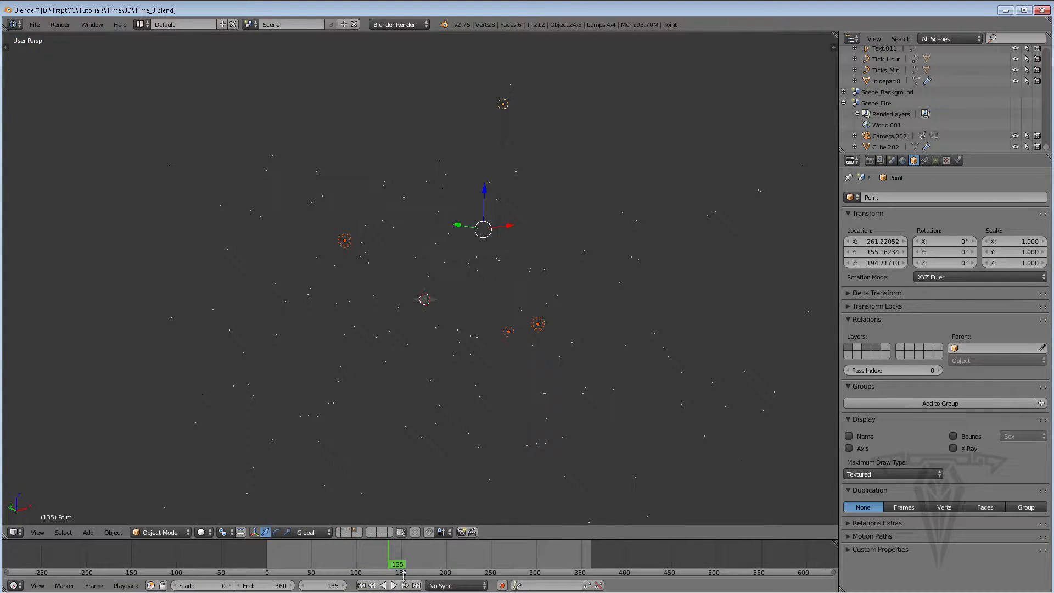
left_click(361, 585)
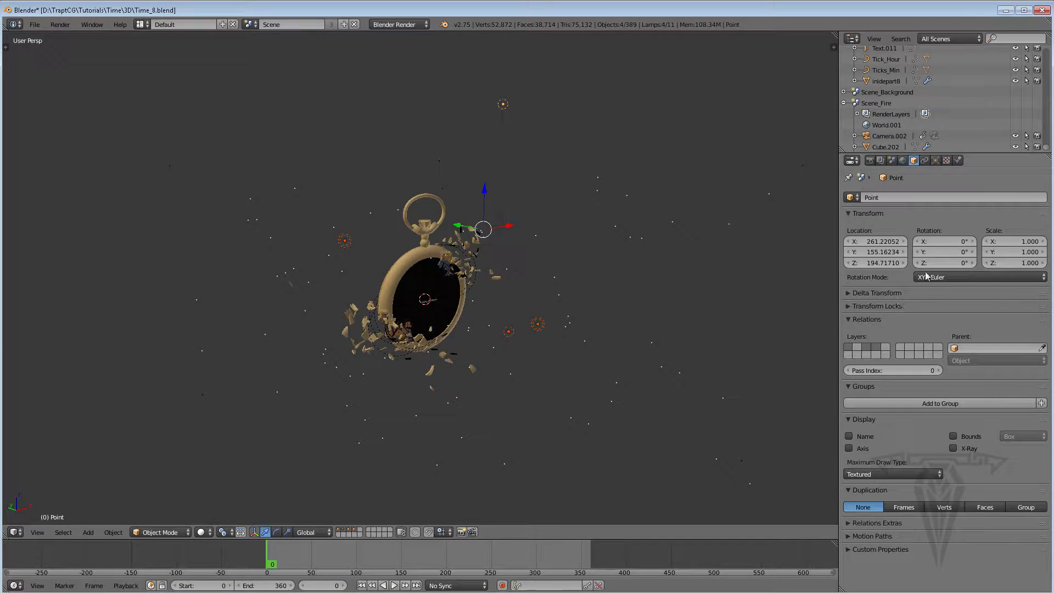
Select the particle emitter cube and set its particle emission number to 6000
right_click(584, 337)
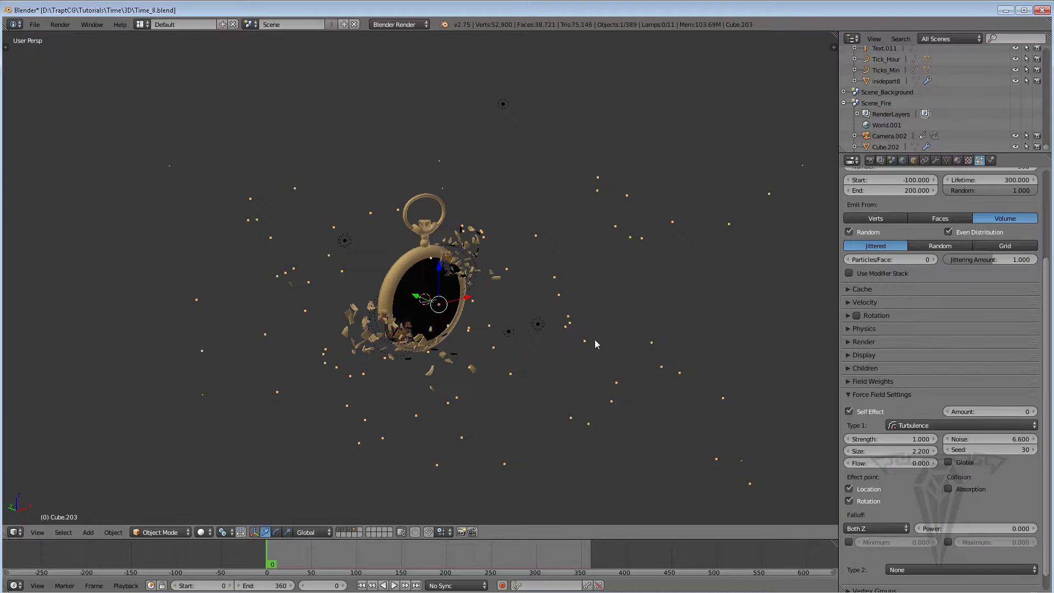
scroll(987, 289, "up", 1)
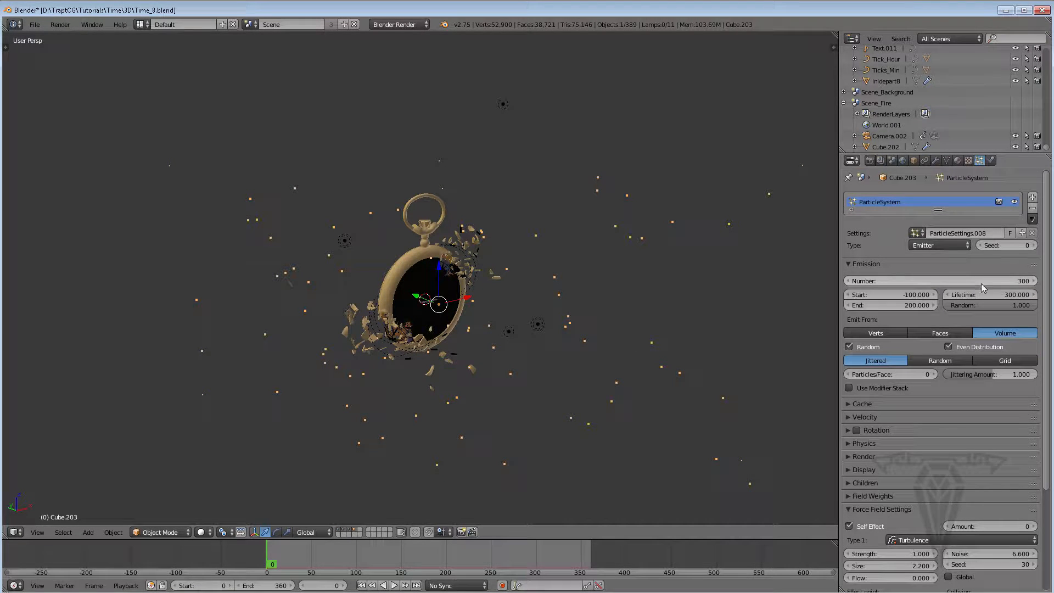
left_click(937, 284)
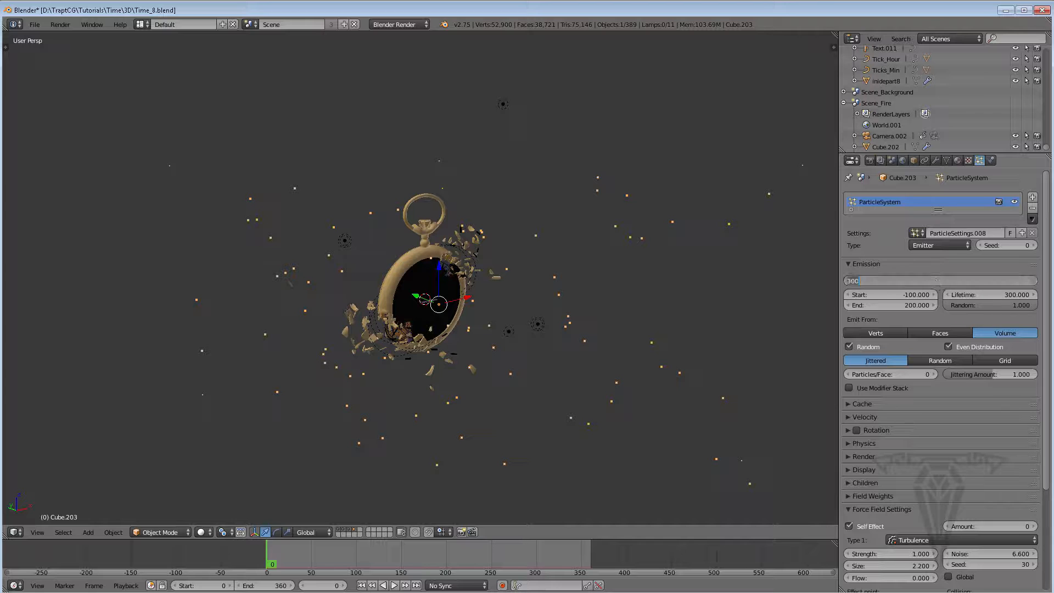
type("6000")
key("Return")
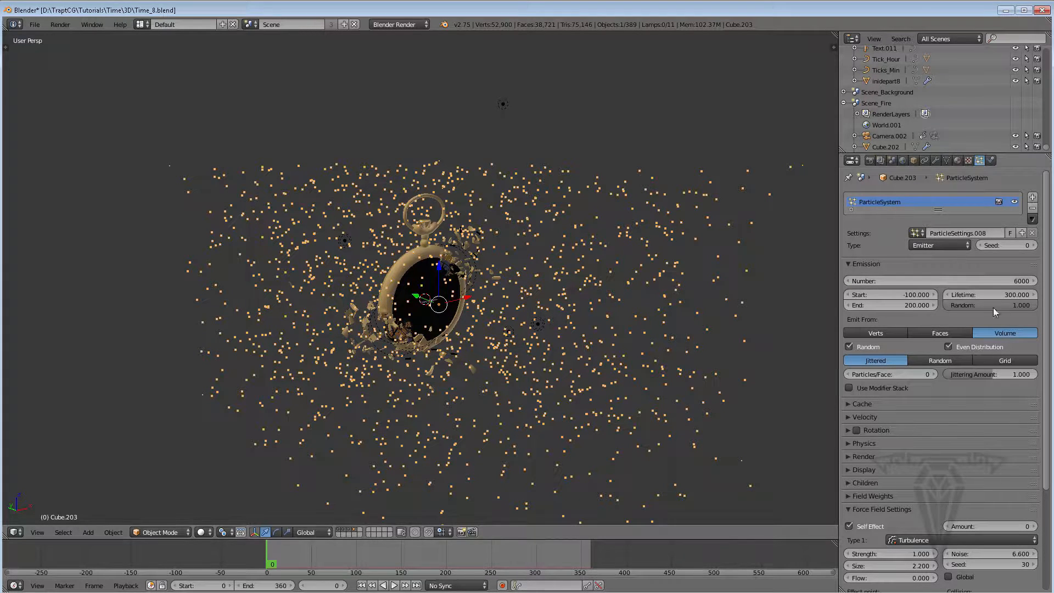
Orbit the view to inspect the denser particle cloud around the watch
left_click(949, 282)
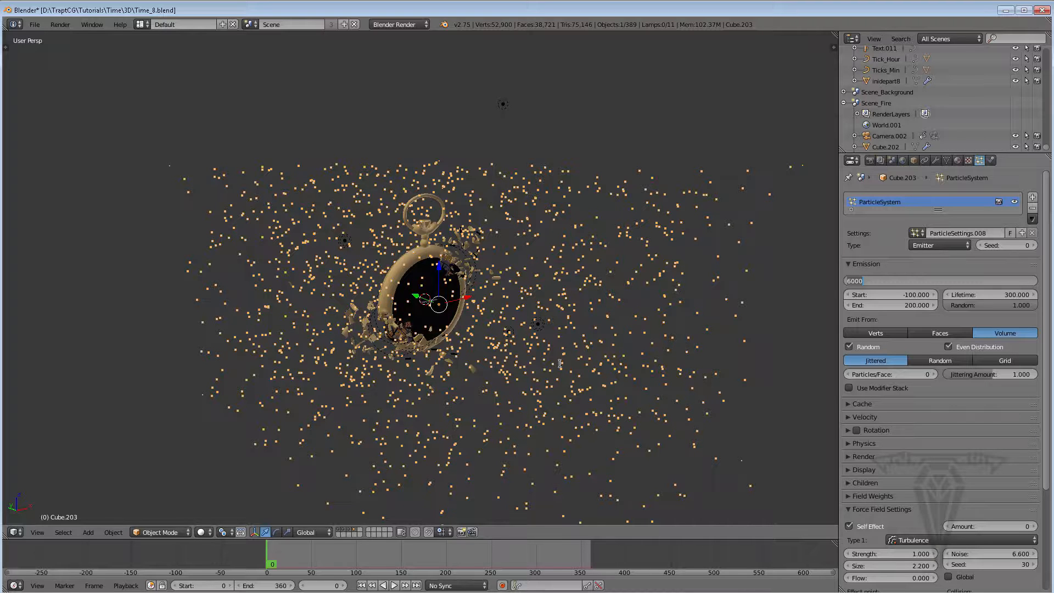
left_click(582, 364)
middle_click_drag(478, 324, 420, 323)
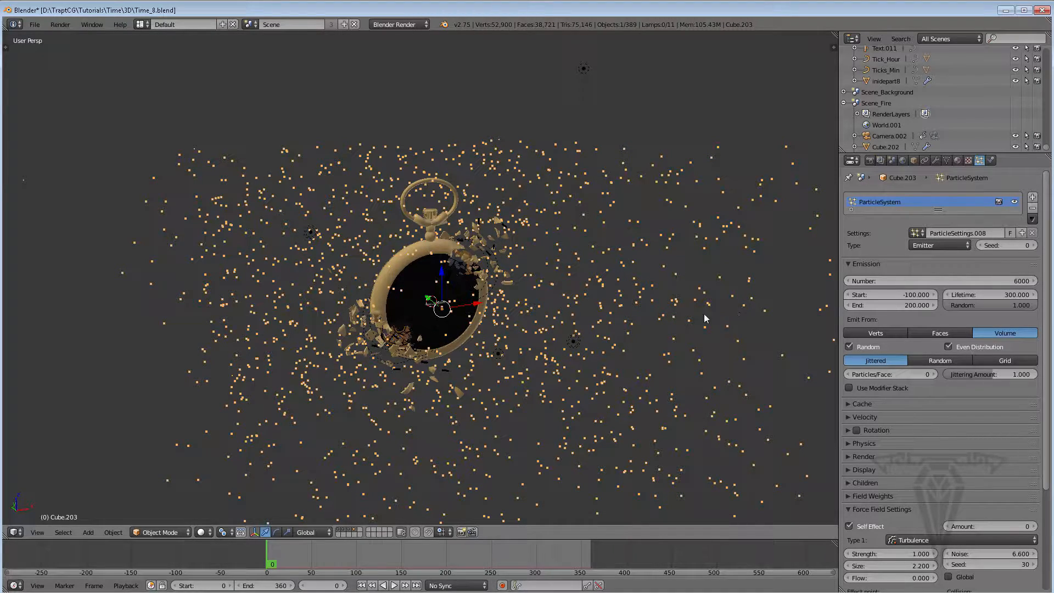
mouse_move(569, 317)
middle_mouse_down()
mouse_move(601, 327)
mouse_move(577, 329)
middle_mouse_up()
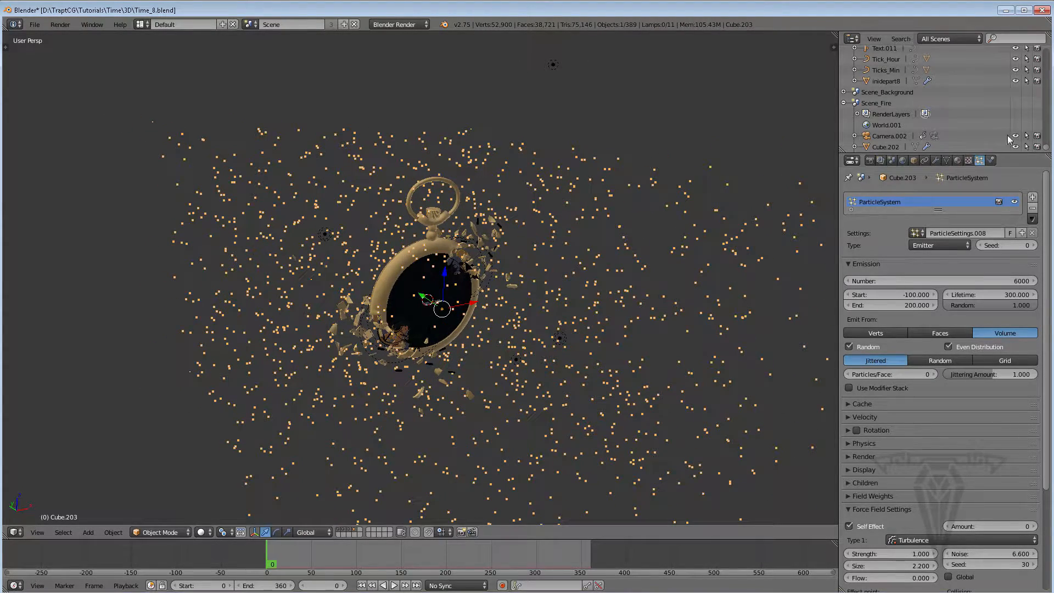
Open the emitter cube's halo material settings and save the blend file
left_click(958, 160)
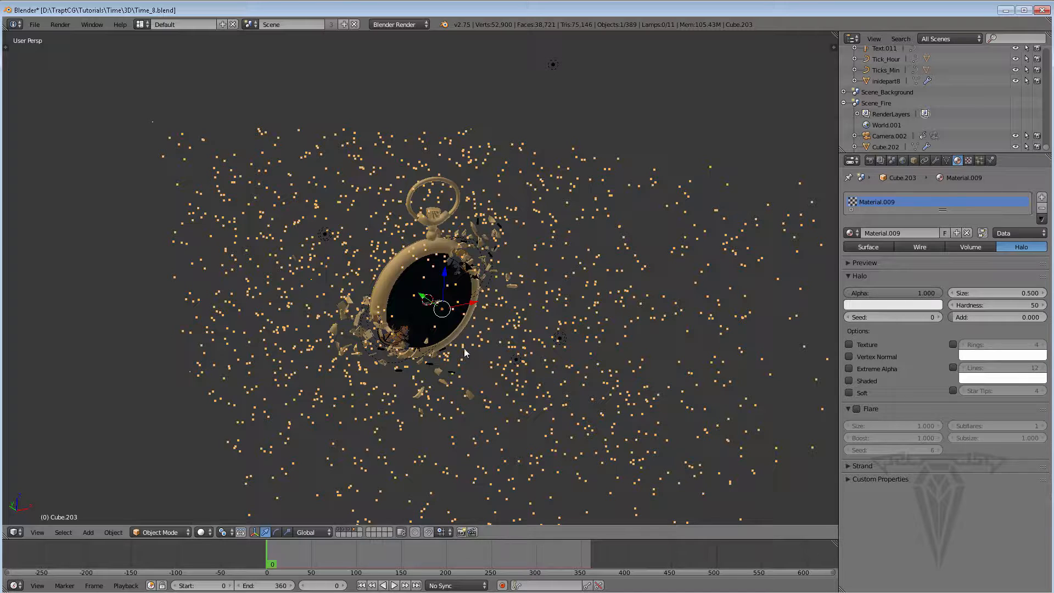
left_click(35, 25)
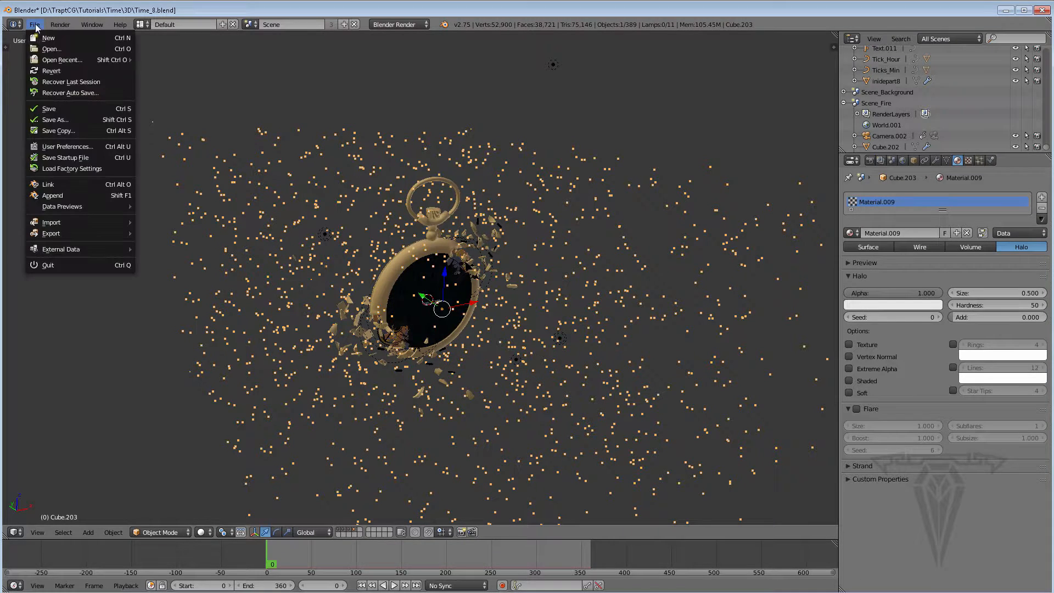
left_click(53, 112)
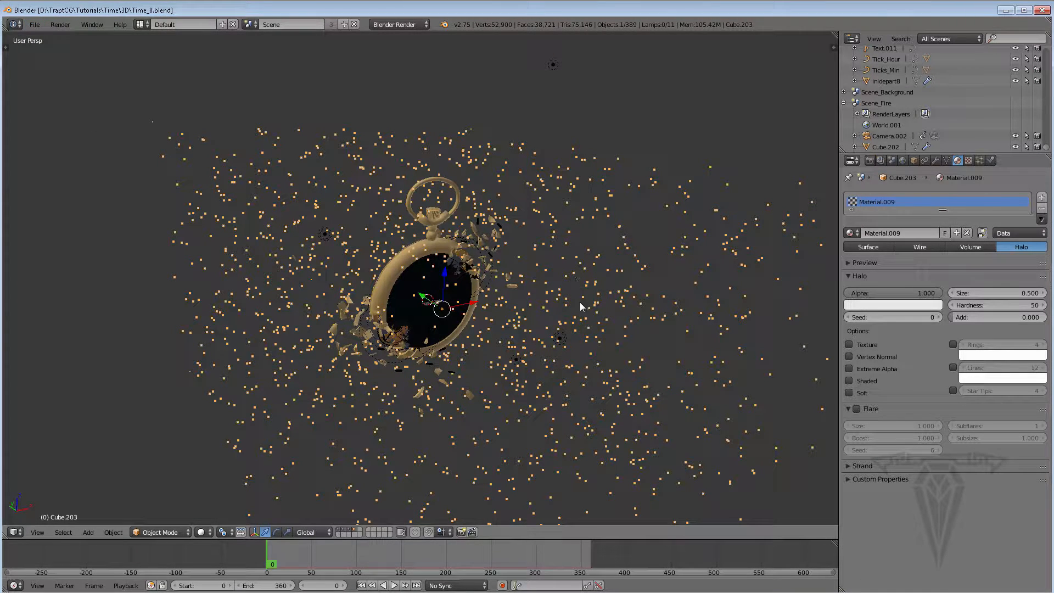
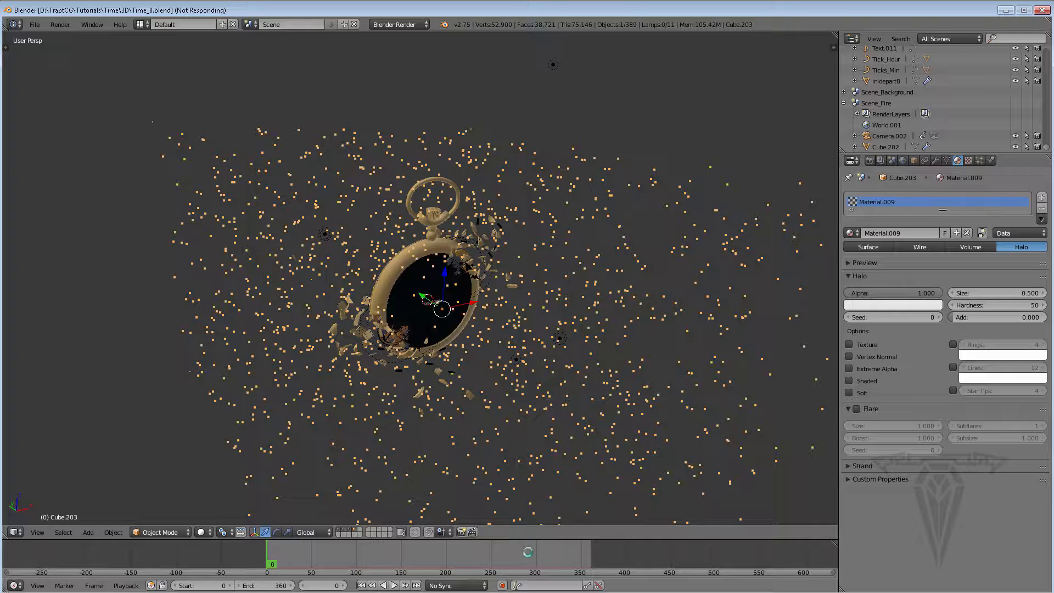
Jump to frame 289 and set the particle emitter's emission end frame to 400
left_click(536, 561)
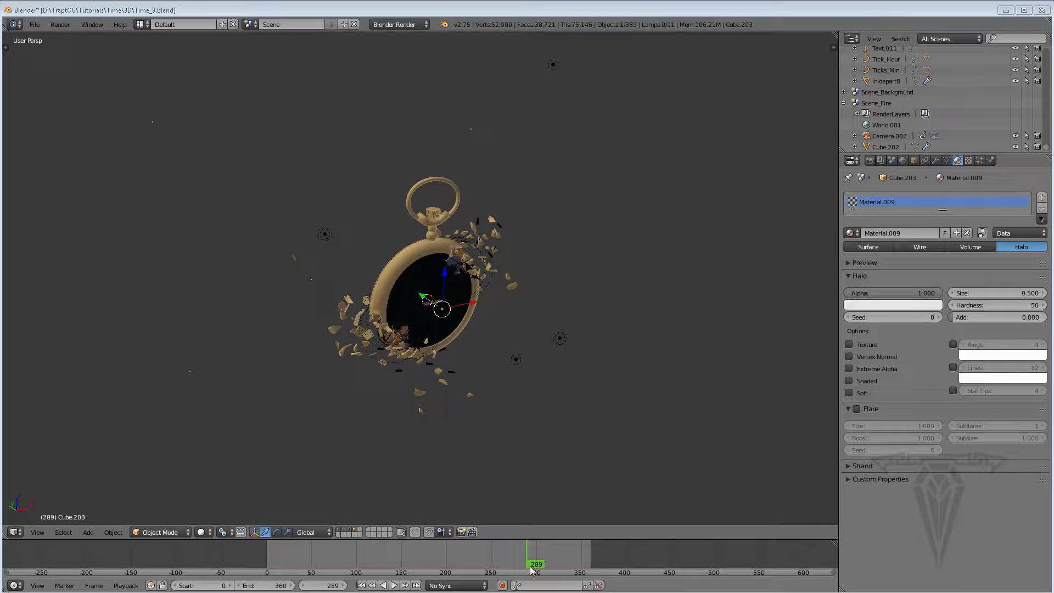
left_click(980, 160)
left_click(890, 306)
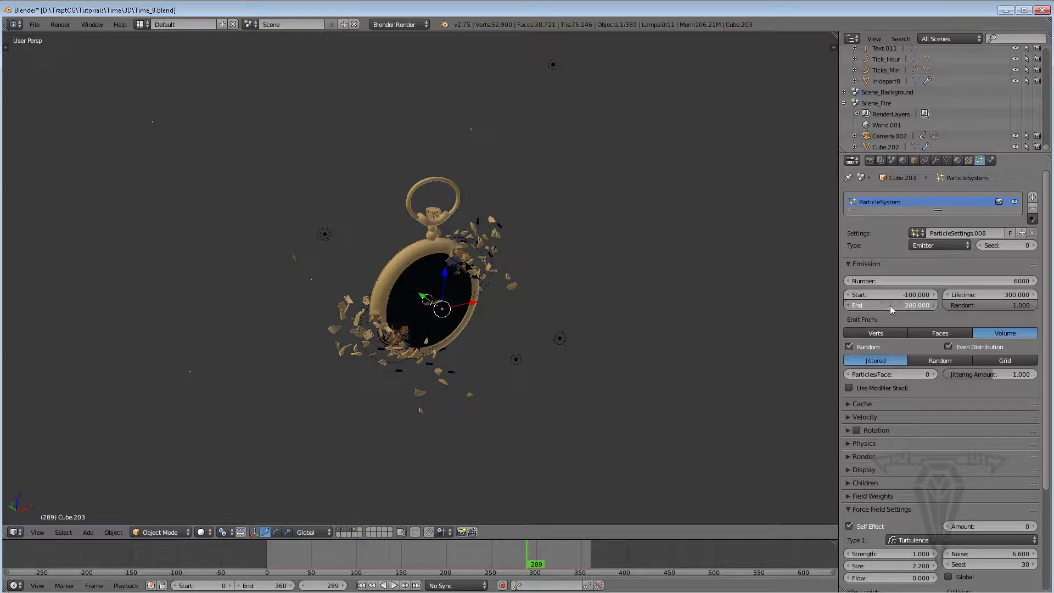
type("360")
key("Return")
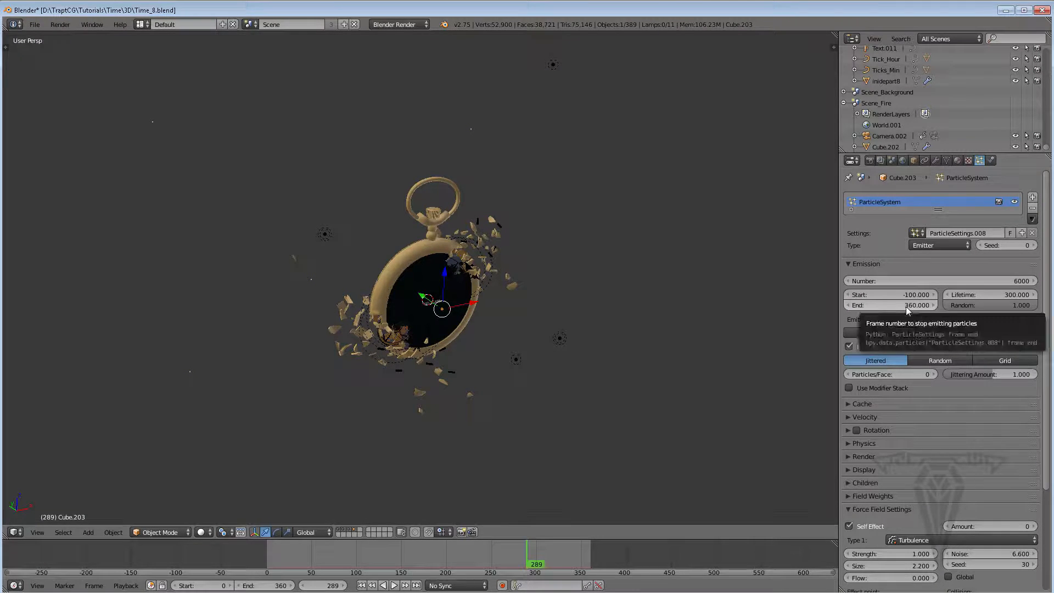
left_click(911, 305)
type("400")
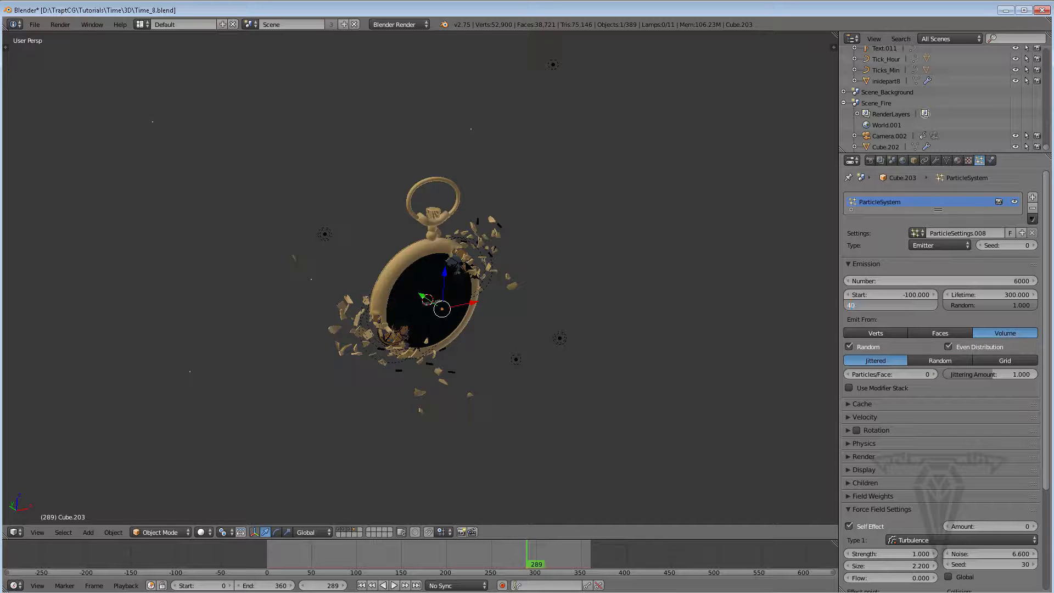
key("Return")
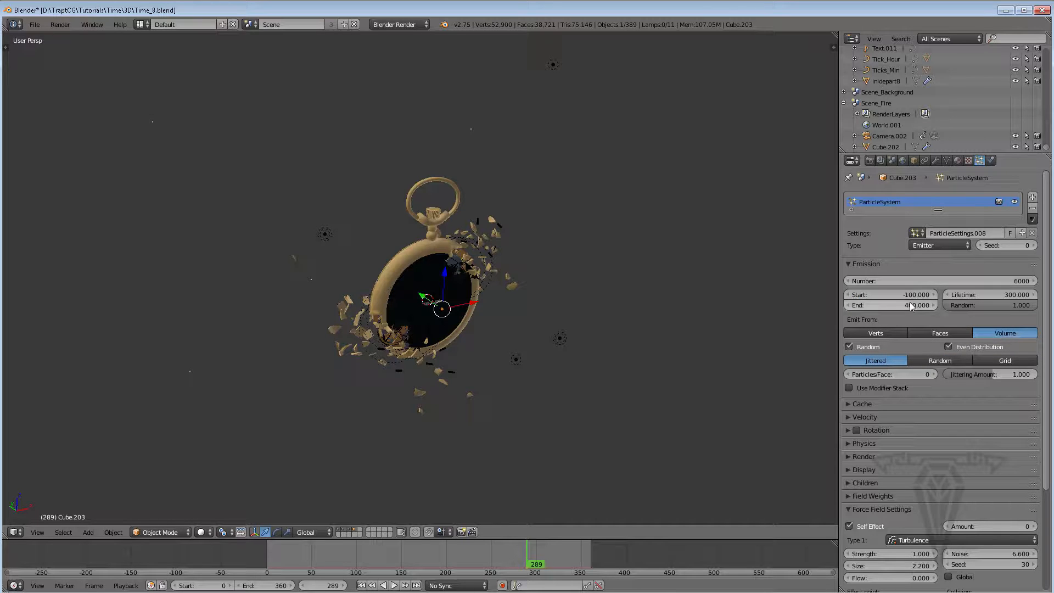
Set the particle emission number to 7000 and save the blend file
left_click(962, 281)
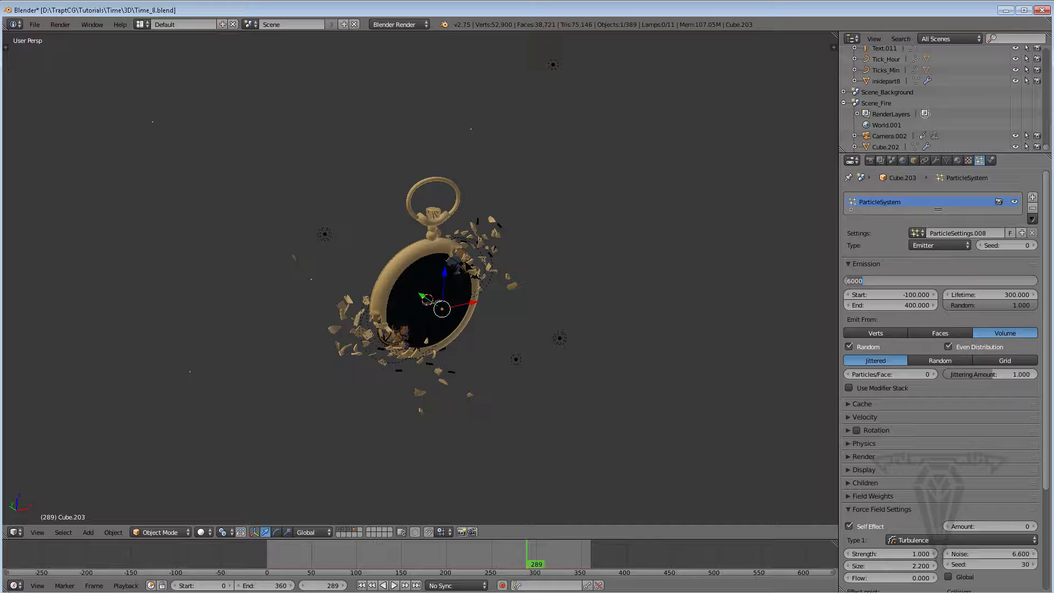
type("7000")
key("Return")
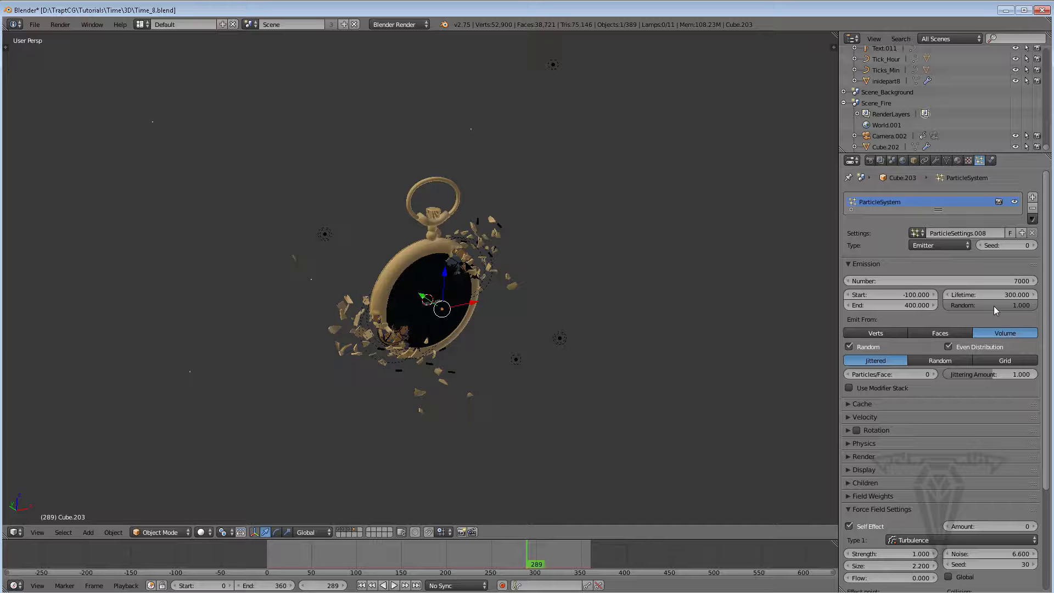
mouse_move(1046, 384)
left_mouse_down()
mouse_move(1053, 469)
mouse_move(1049, 365)
left_mouse_up()
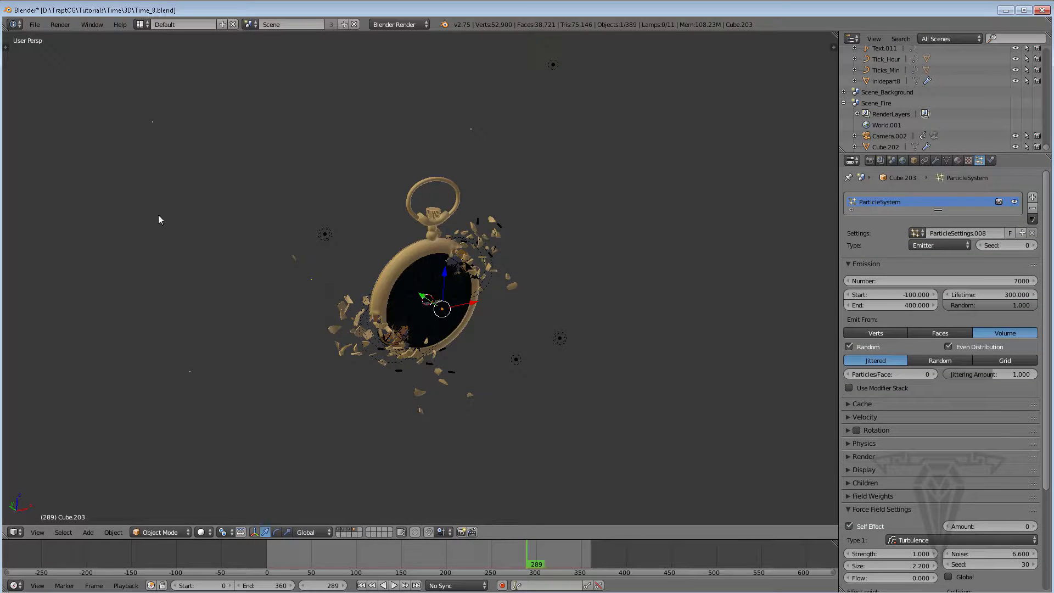
left_click(34, 24)
left_click(54, 114)
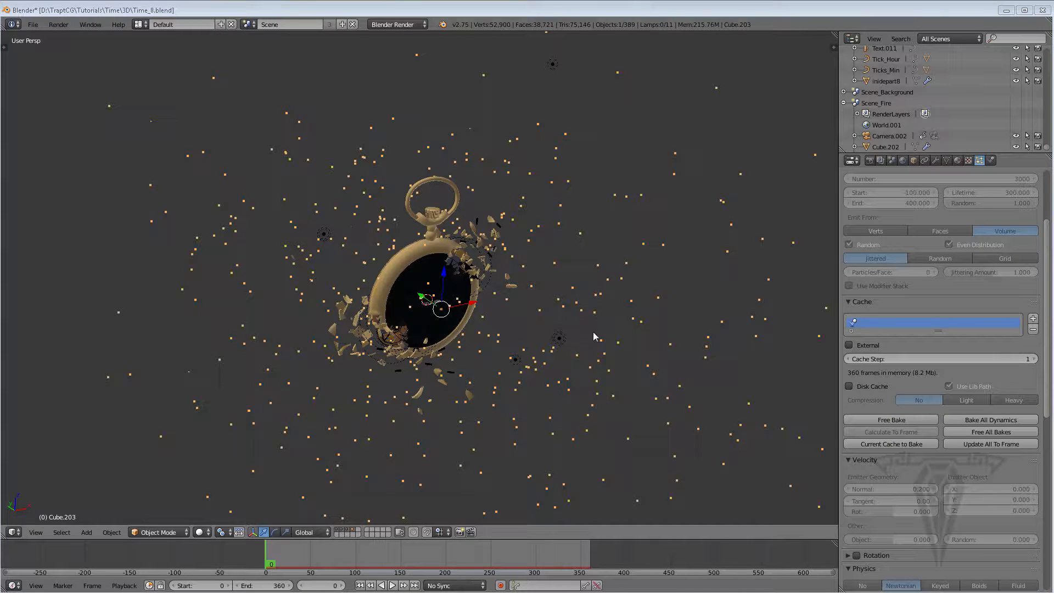
Scroll through the particle cache, physics and force field settings and play the animation to review the particles
left_click_drag(1048, 238, 1047, 184)
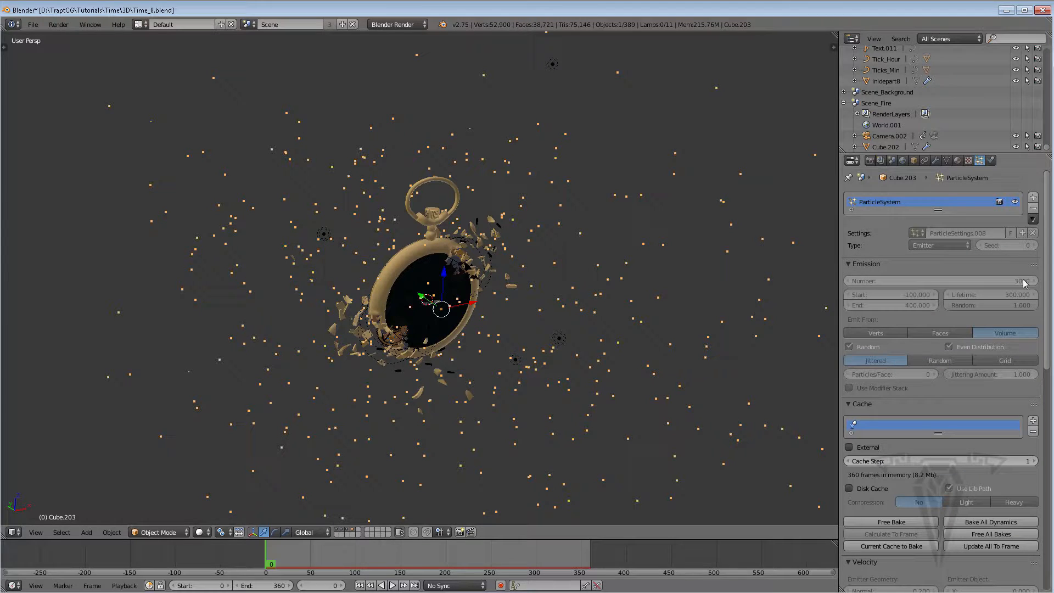
left_click_drag(1047, 303, 1046, 309)
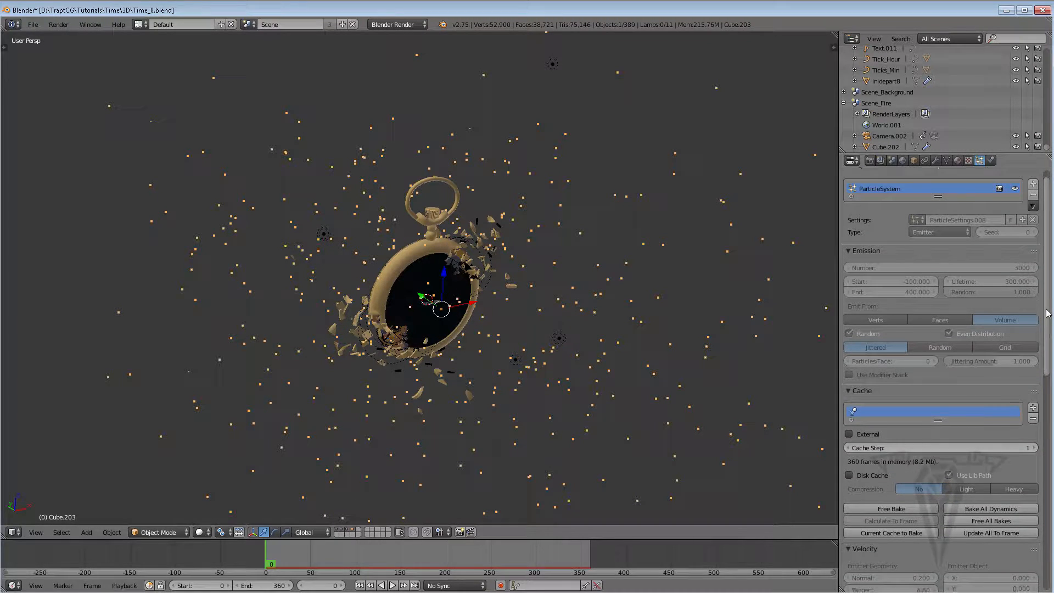
scroll(1048, 313, "down", 4)
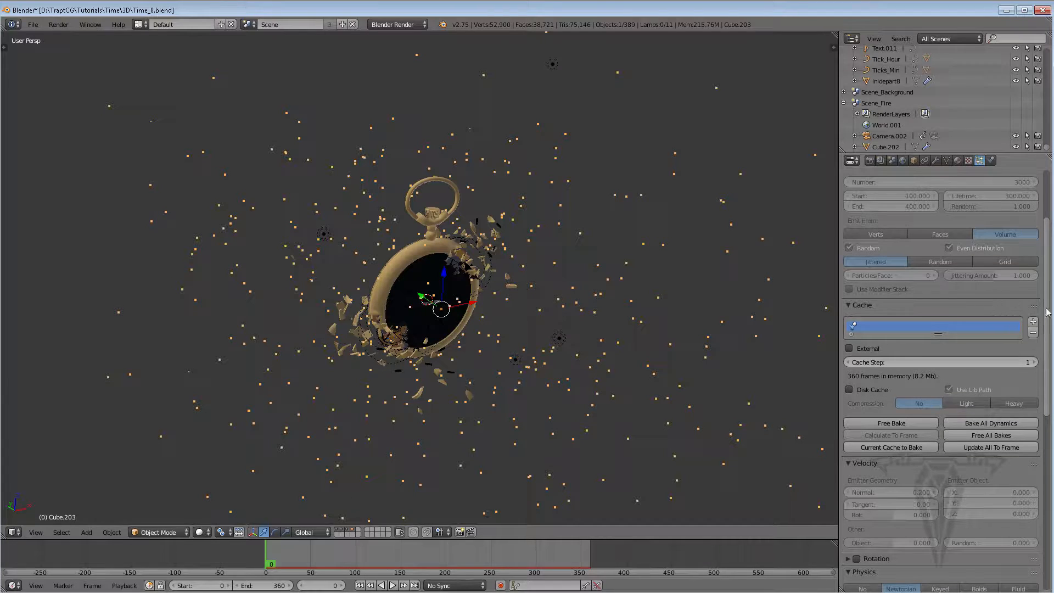
left_click_drag(1049, 308, 1052, 366)
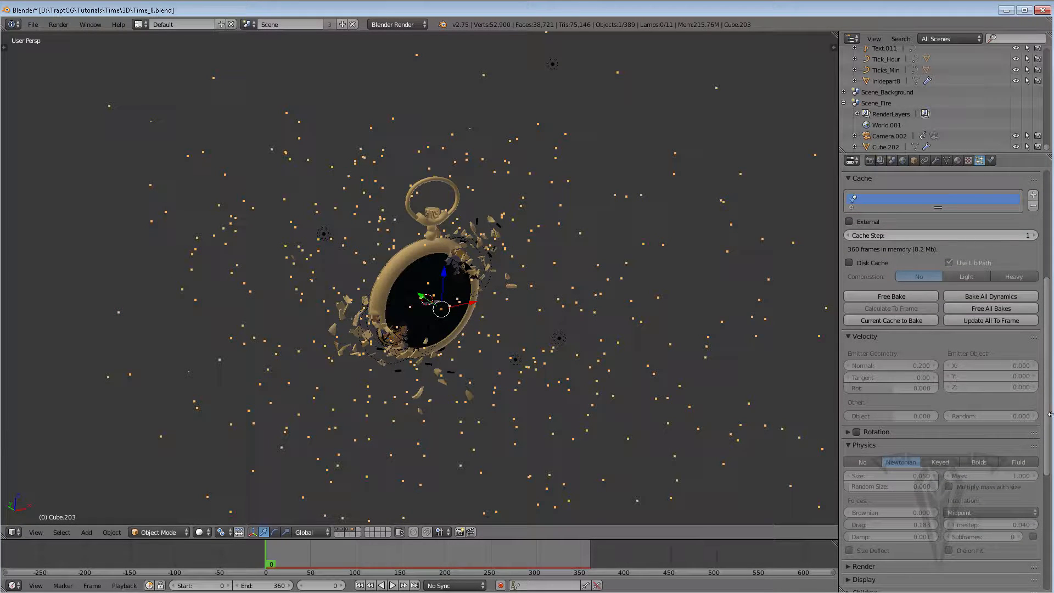
left_click_drag(1051, 411, 1053, 513)
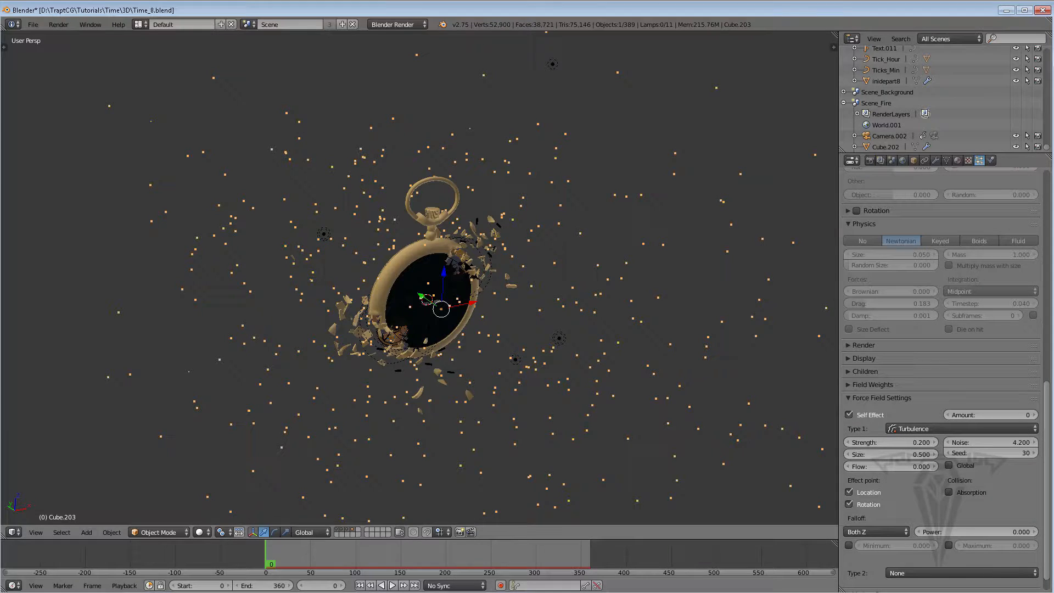
left_click(393, 586)
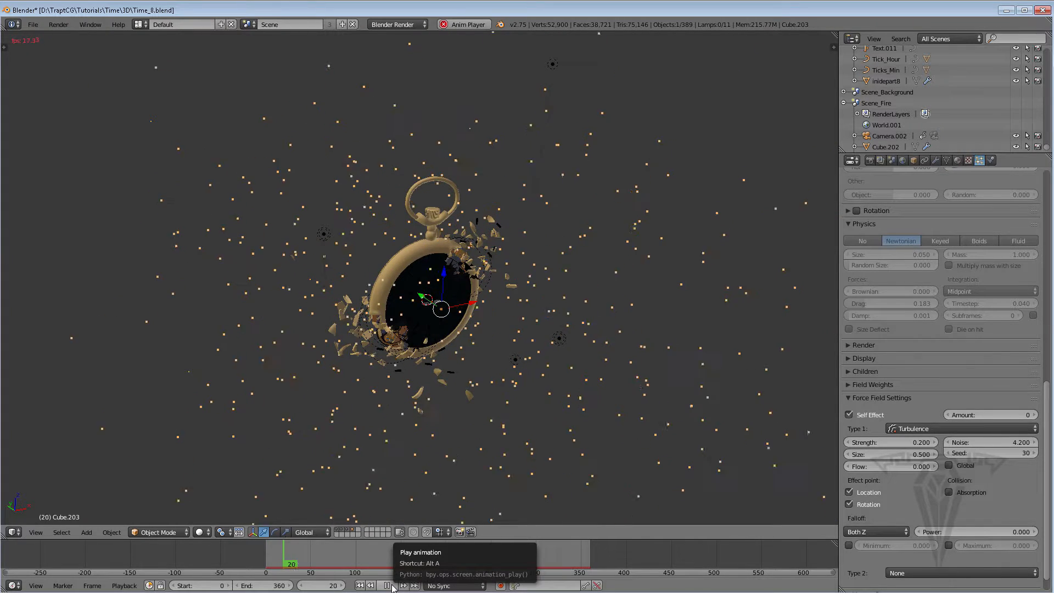
left_click(391, 586)
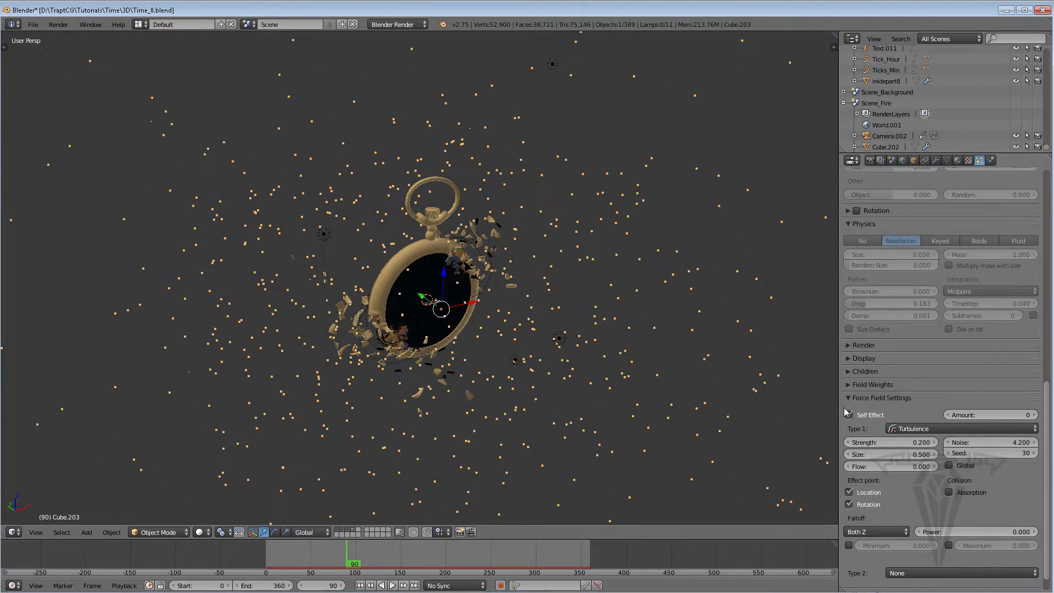
left_click(360, 585)
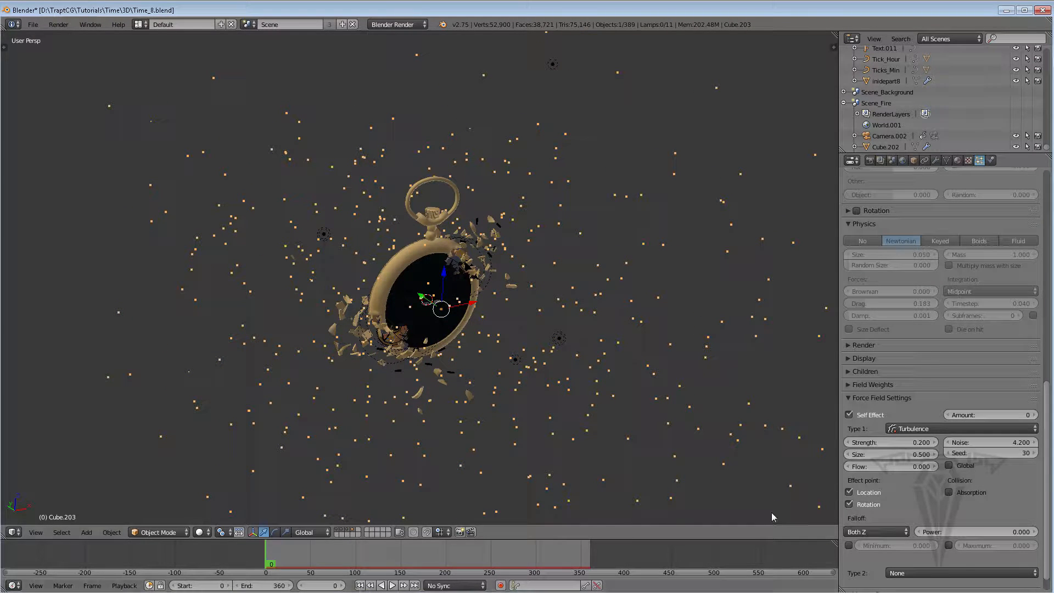
Add a new render layer and name it Dust
left_click_drag(1047, 422, 1047, 403)
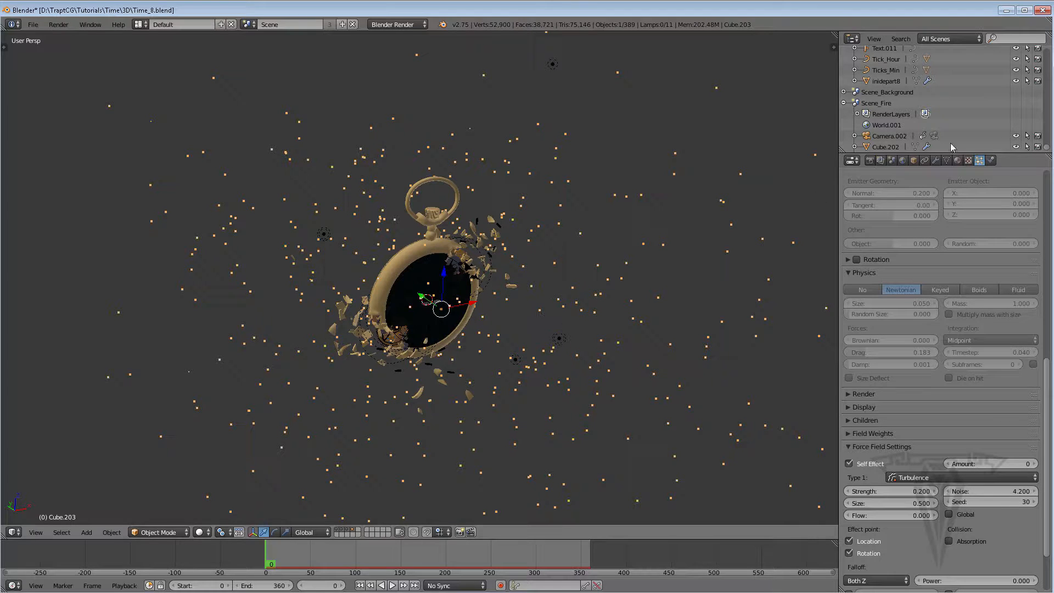
left_click(870, 161)
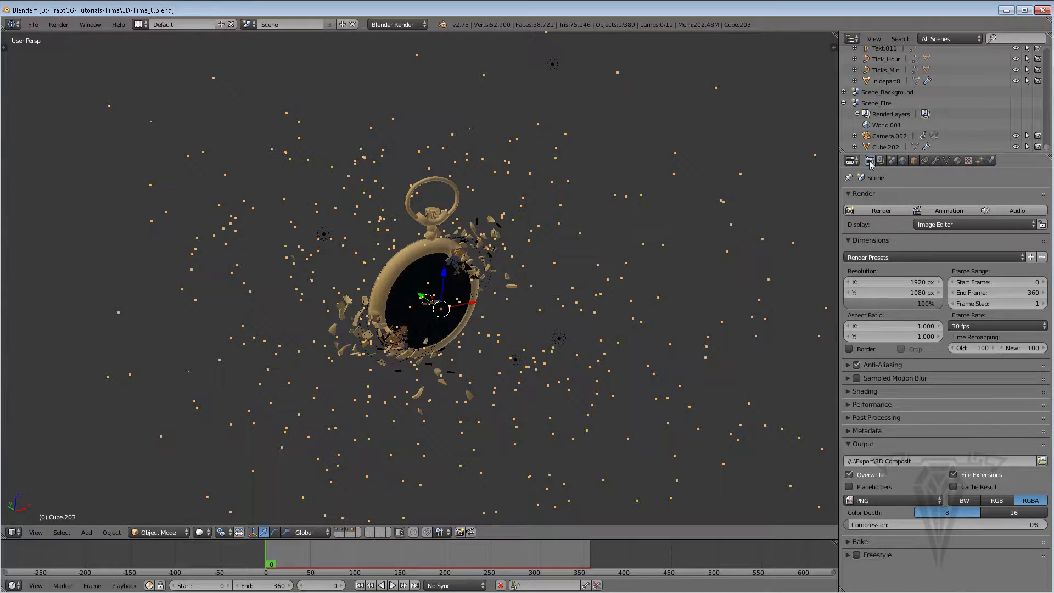
left_click(881, 160)
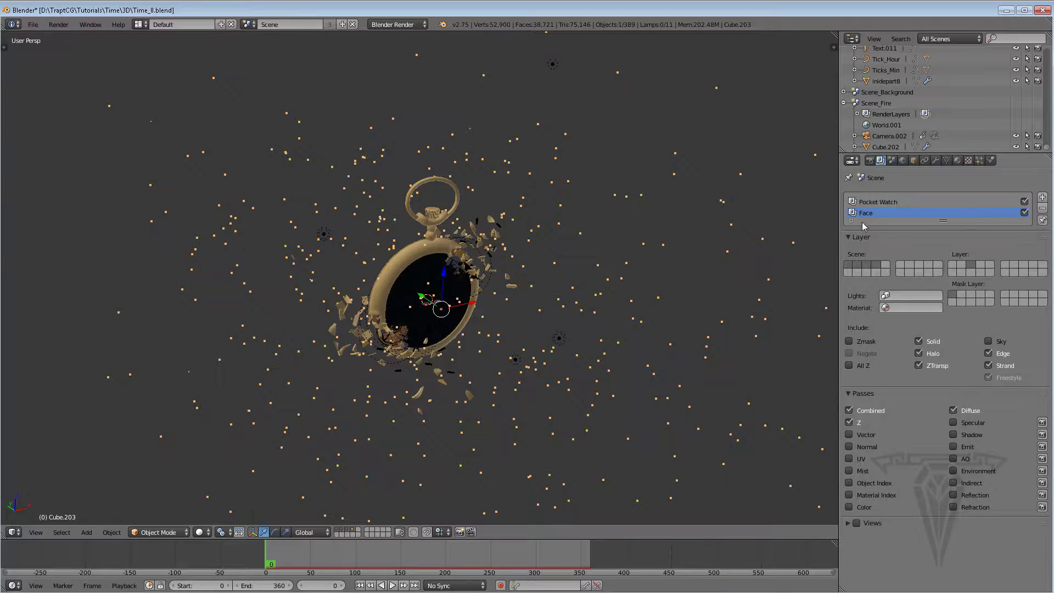
left_click(1043, 198)
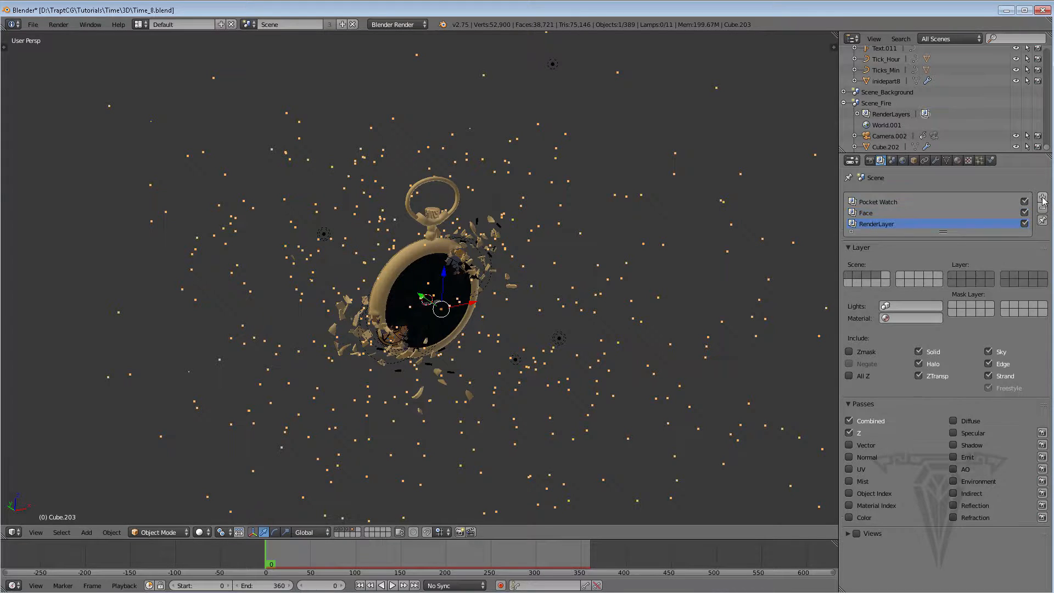
double_click(878, 222)
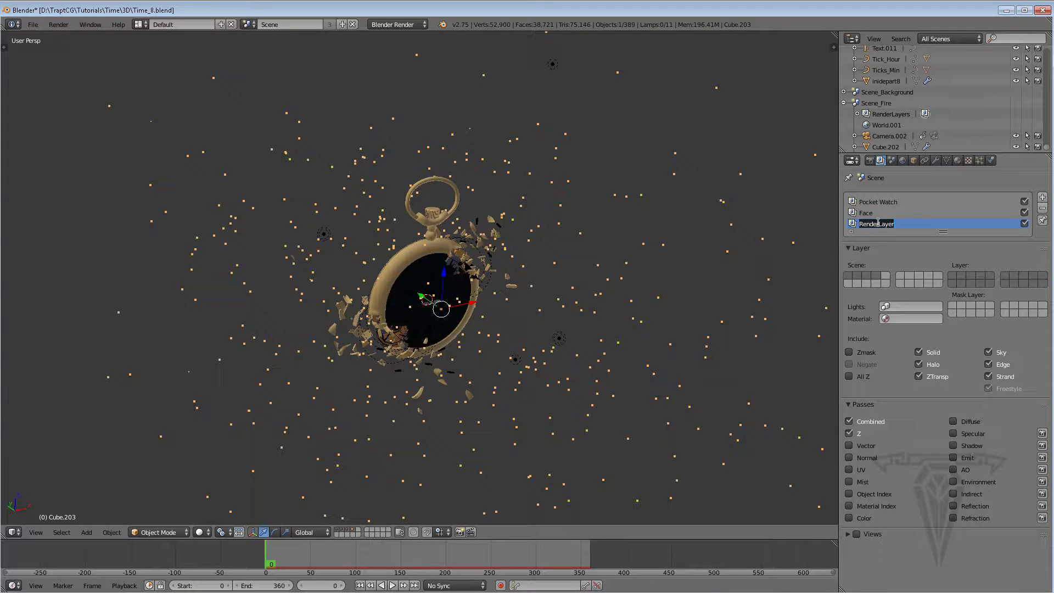
type("Fi")
Assign the scene layer and two mask layers for the Dust render layer
left_click(980, 276)
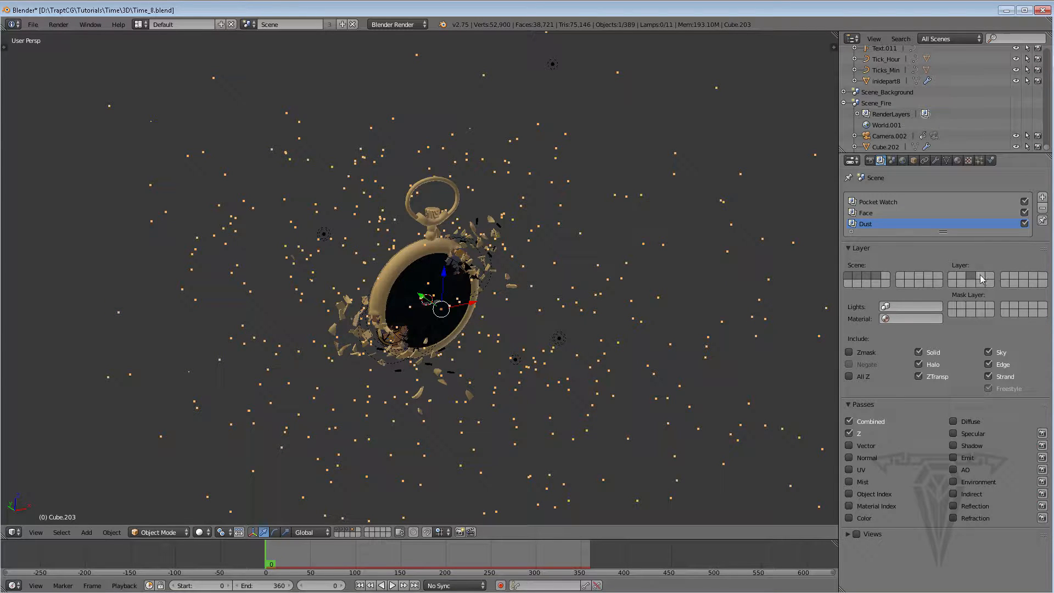
left_click(952, 306)
left_click(970, 306)
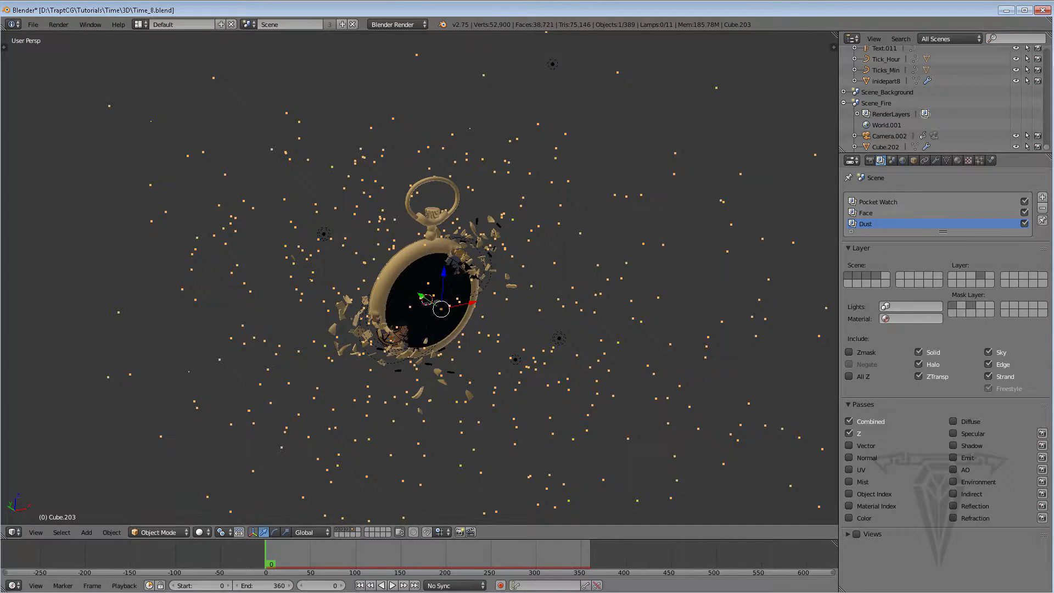
Go to frame 312 and exclude the sky from the Dust render layer
left_click(546, 558)
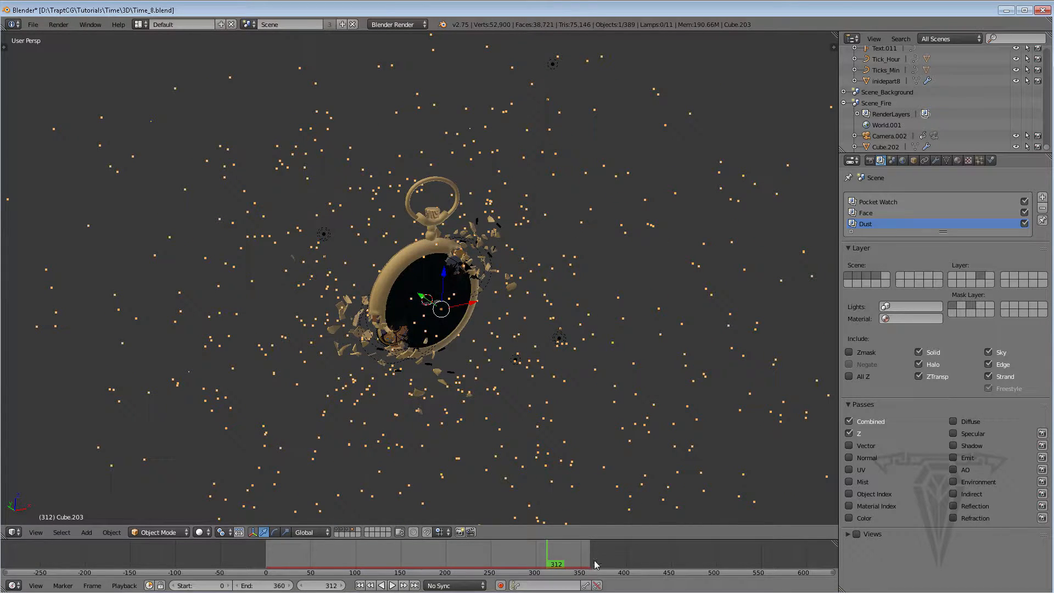
left_click(989, 353)
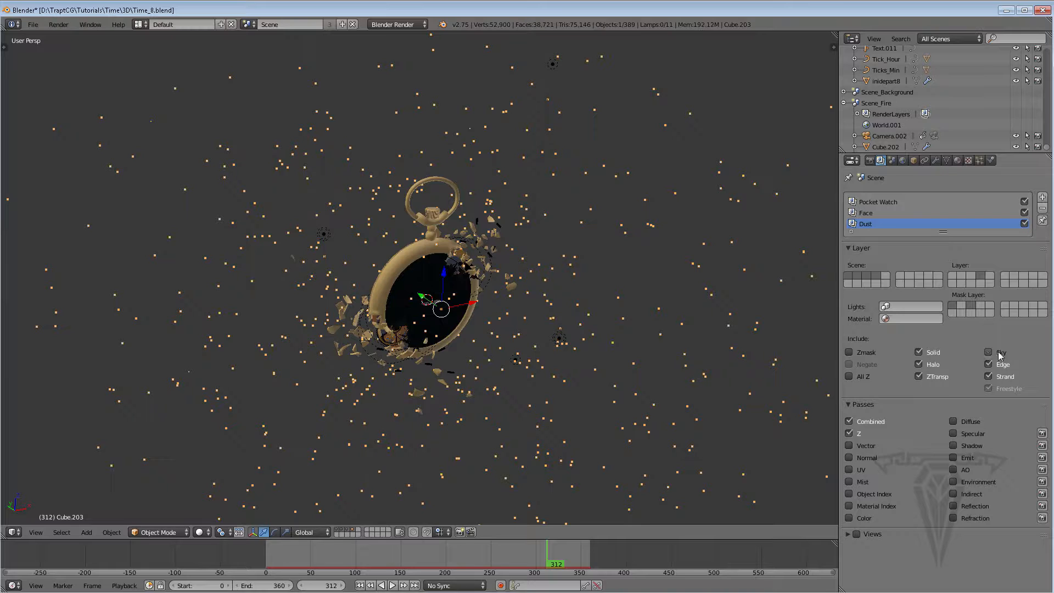
left_click(868, 214)
left_click(869, 203)
left_click(866, 224)
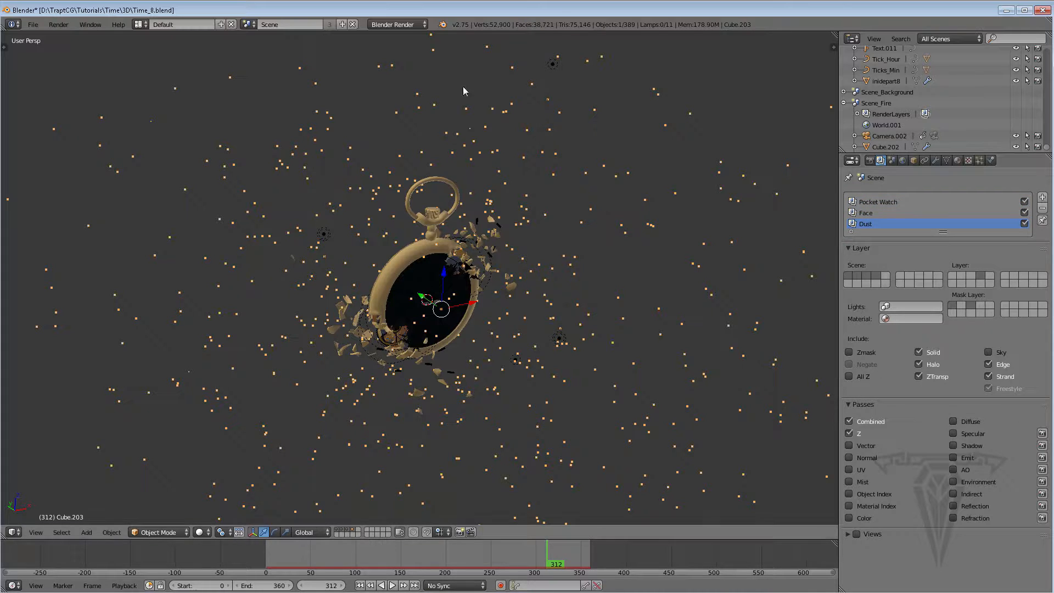
Save the blend file and render the current frame
left_click(33, 25)
left_click(47, 109)
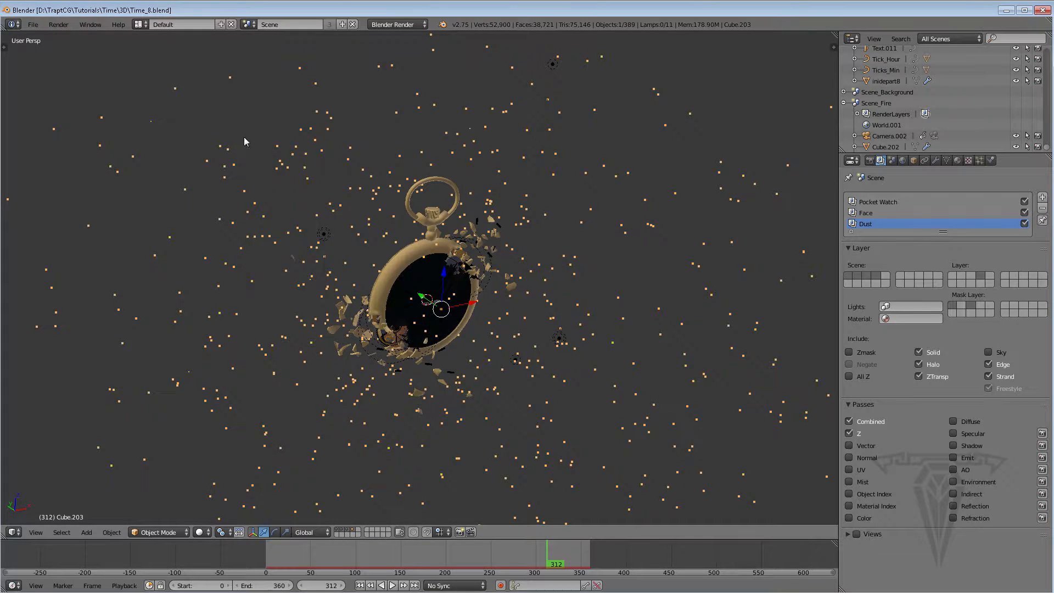
left_click(870, 161)
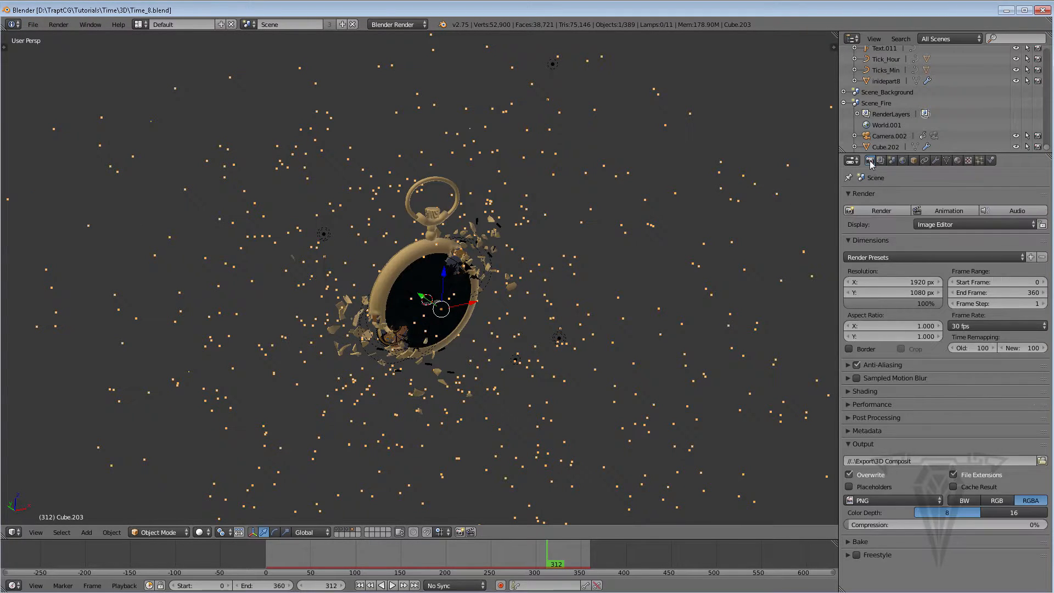
left_click(879, 212)
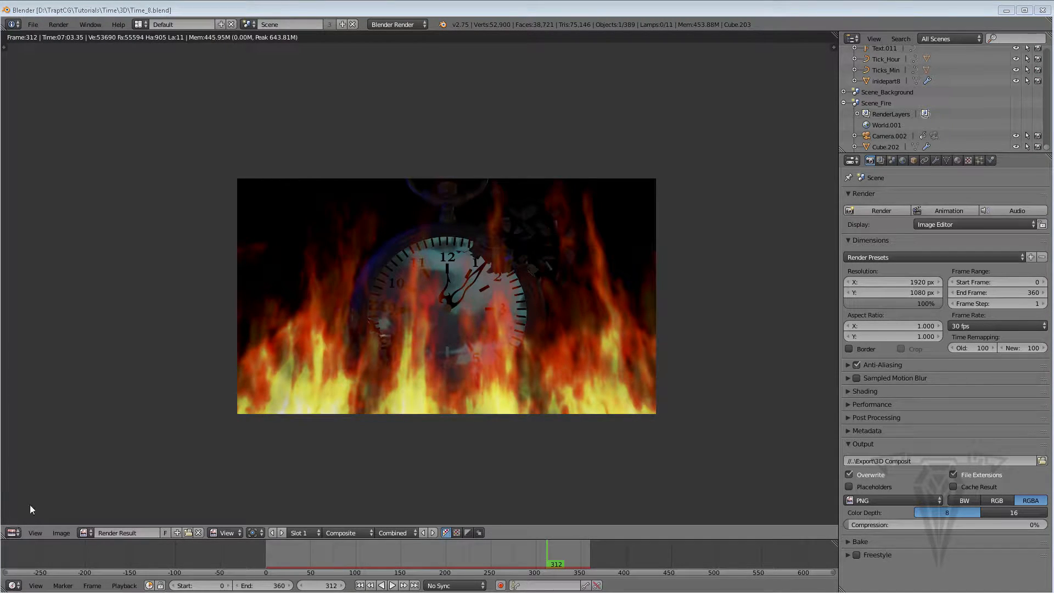
Switch the image editor area to the Node Editor to show the compositing node tree
left_click(13, 532)
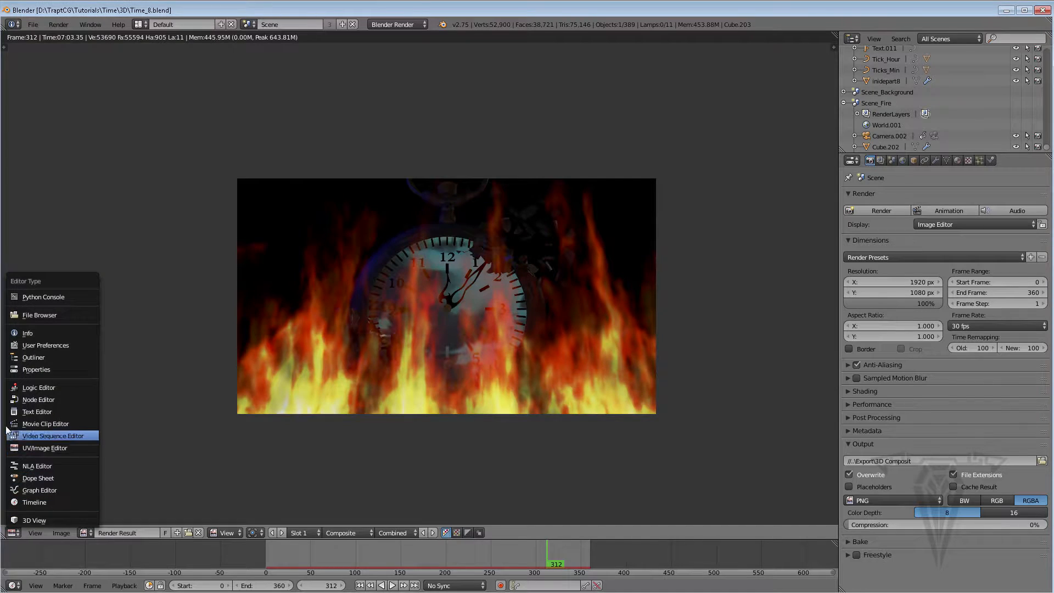
left_click(26, 399)
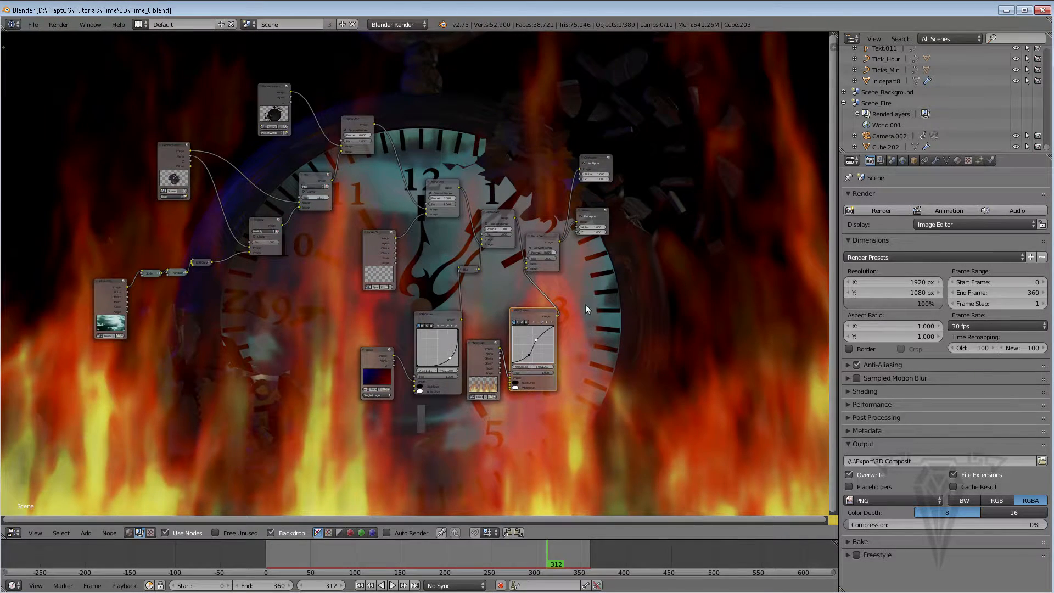
middle_click_drag(586, 304, 499, 300)
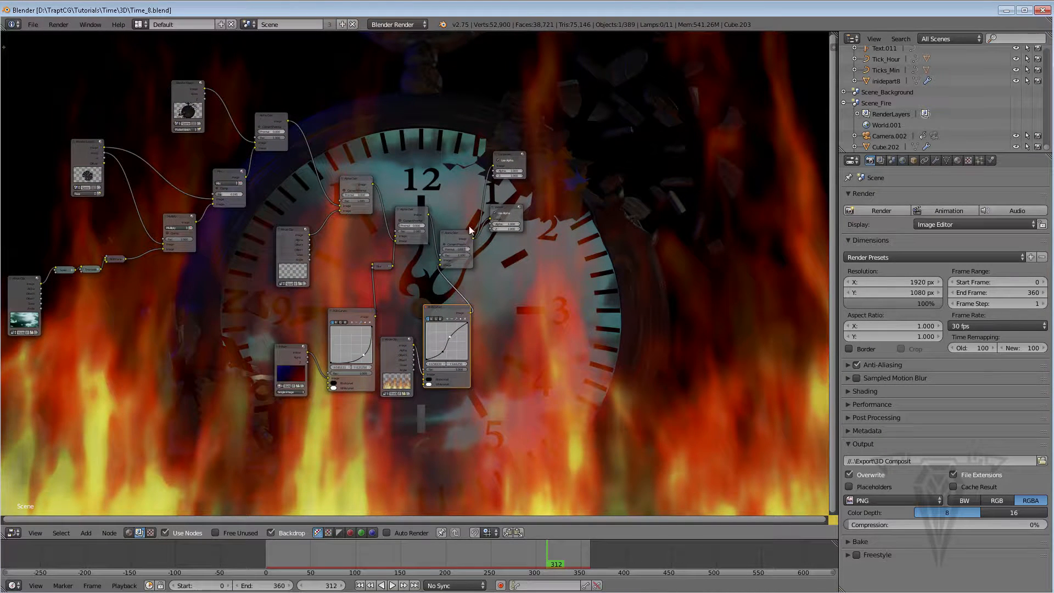
Move the output, Alpha Over and right-hand curves nodes to the right to free space in the middle
left_click_drag(506, 209, 590, 240)
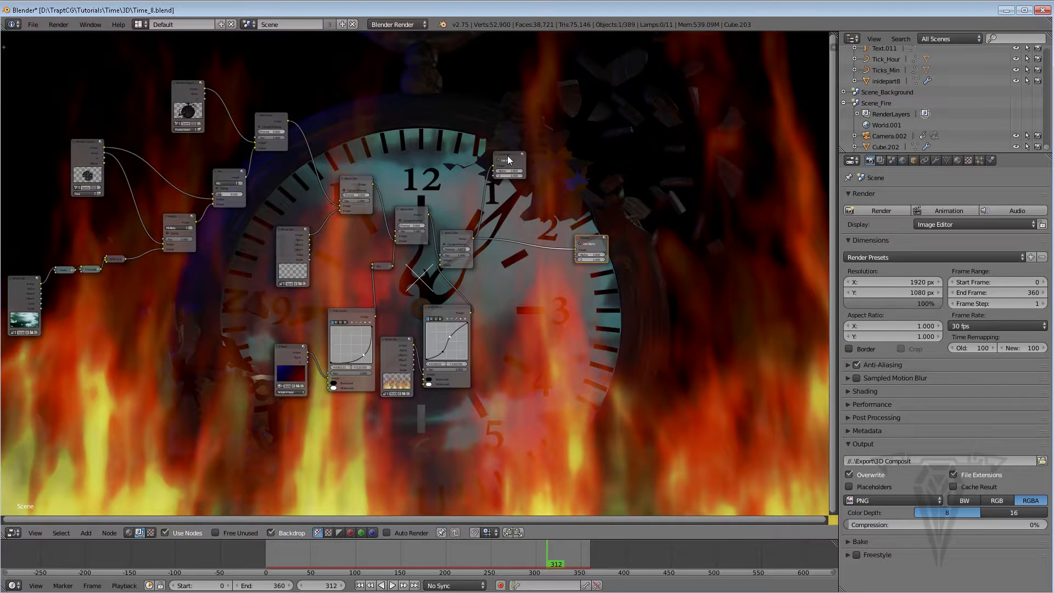
left_click_drag(507, 160, 581, 162)
left_click_drag(453, 232, 551, 202)
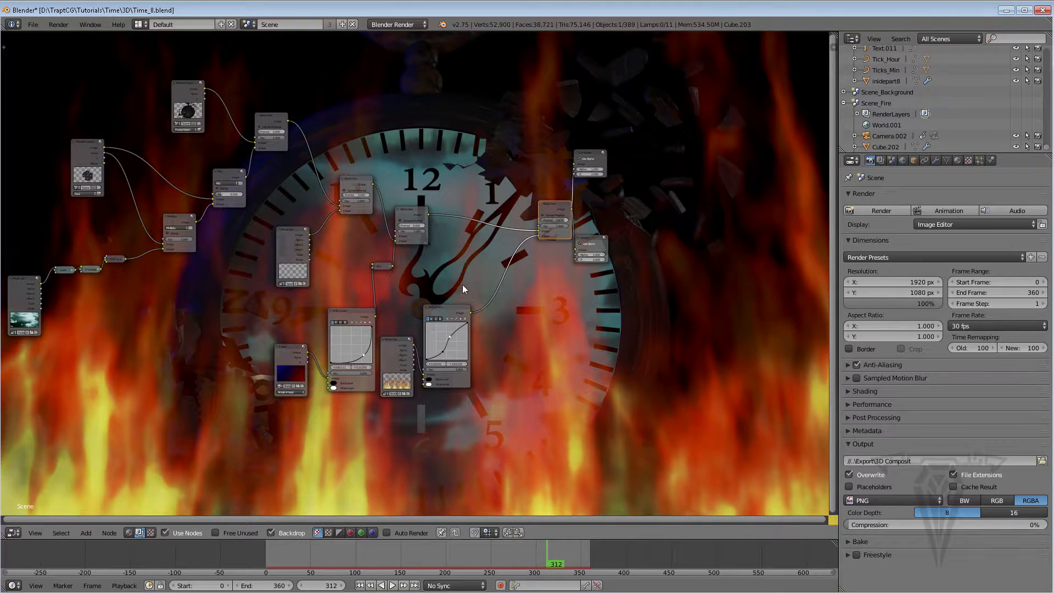
left_click_drag(453, 307, 547, 312)
left_click_drag(410, 345, 517, 418)
left_click_drag(541, 314, 553, 317)
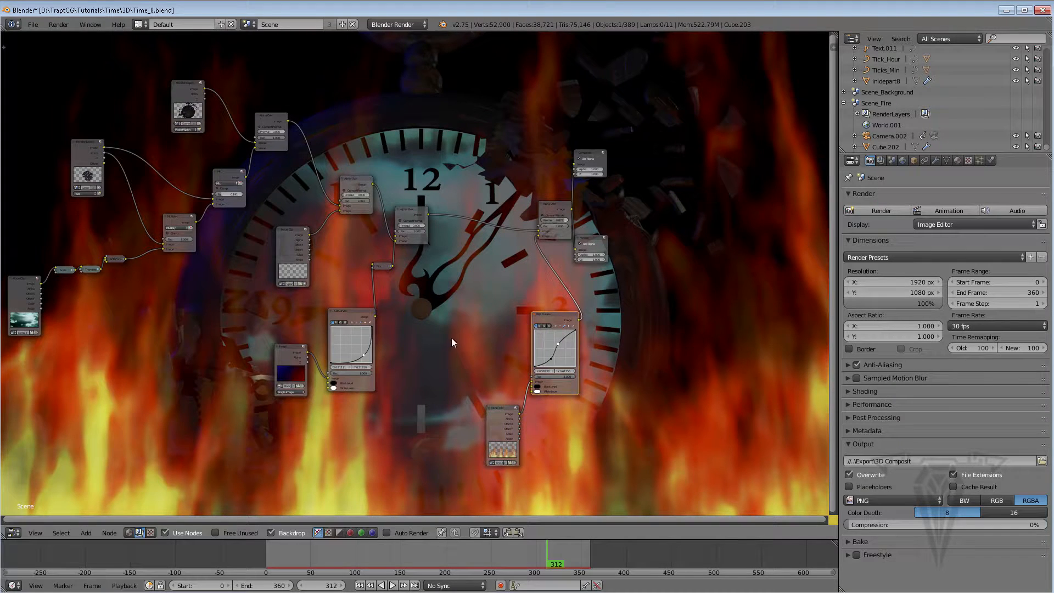
Add a Render Layers node and set it to the Scene scene and its Dust layer
key("shift+a")
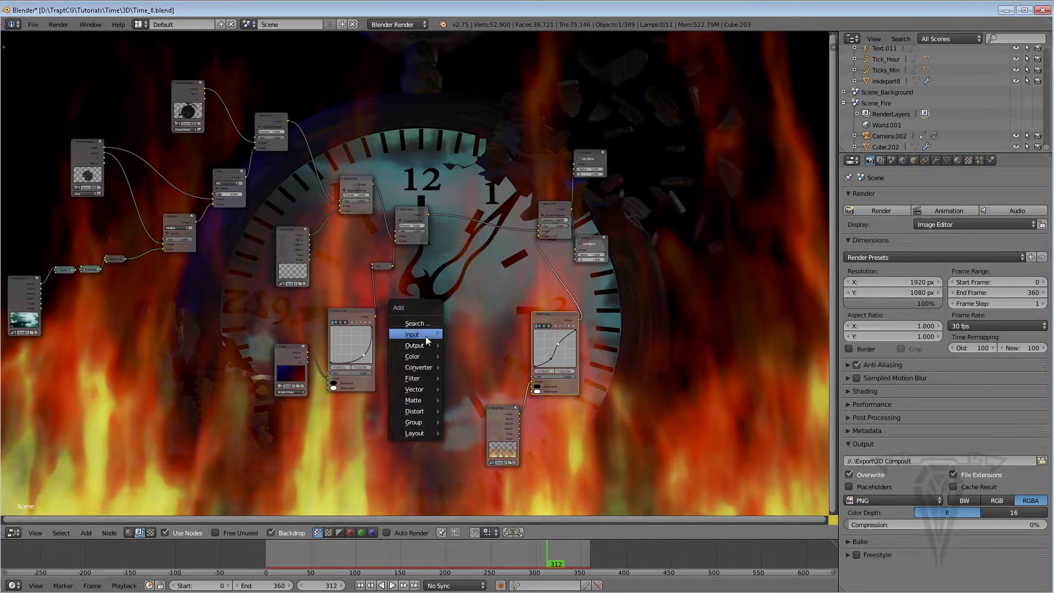
mouse_move(426, 336)
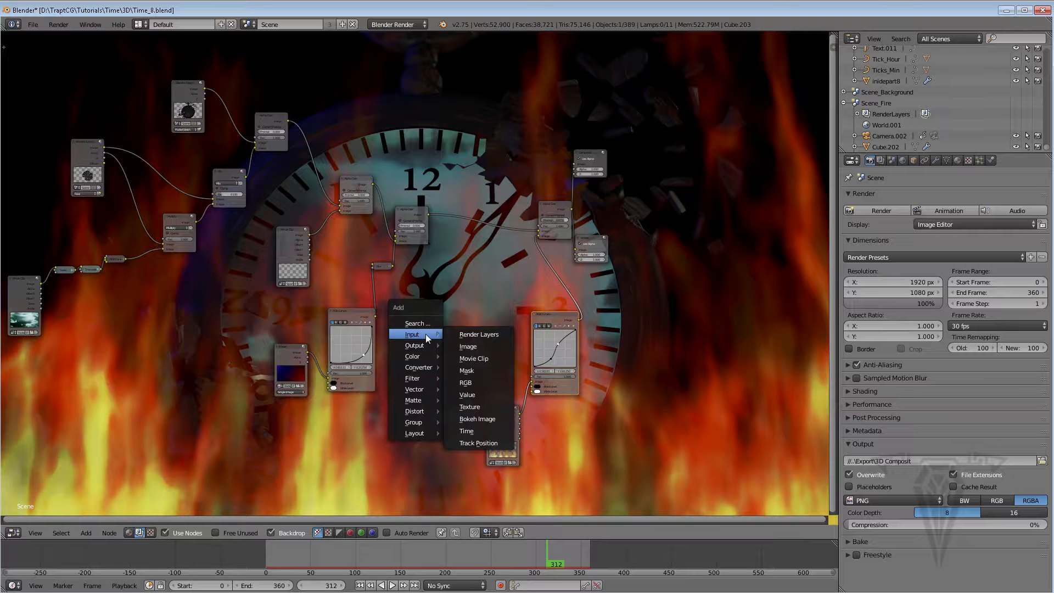
left_click(480, 334)
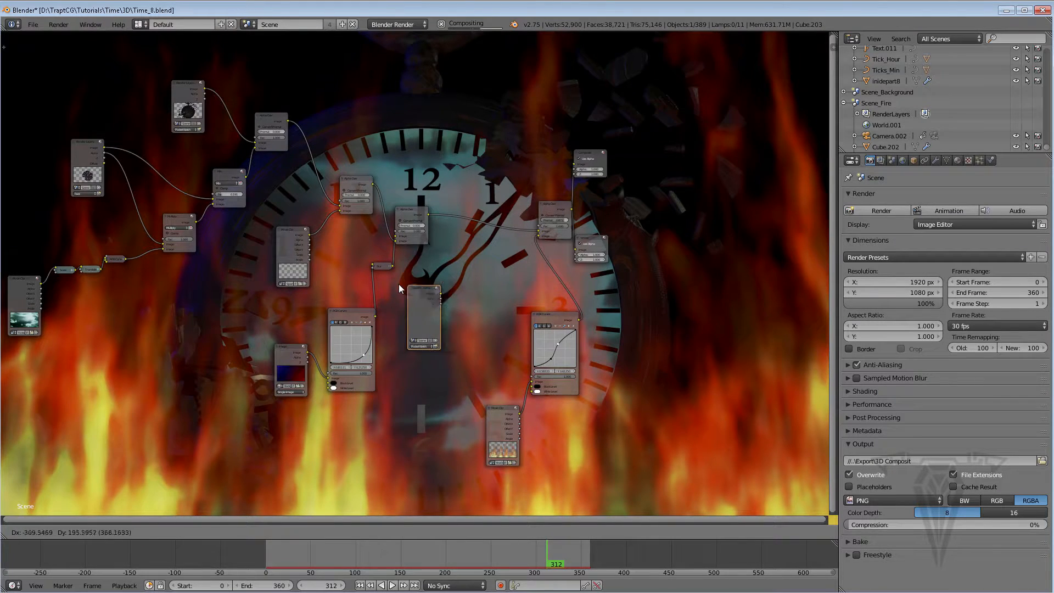
left_click(416, 294)
scroll(413, 331, "up", 3)
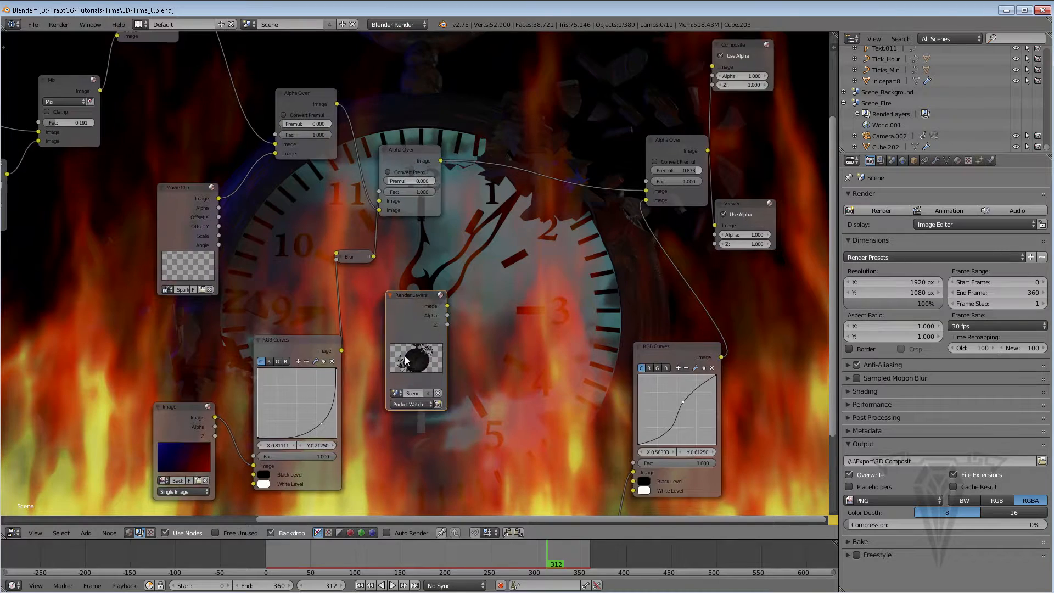
scroll(395, 291, "up", 3)
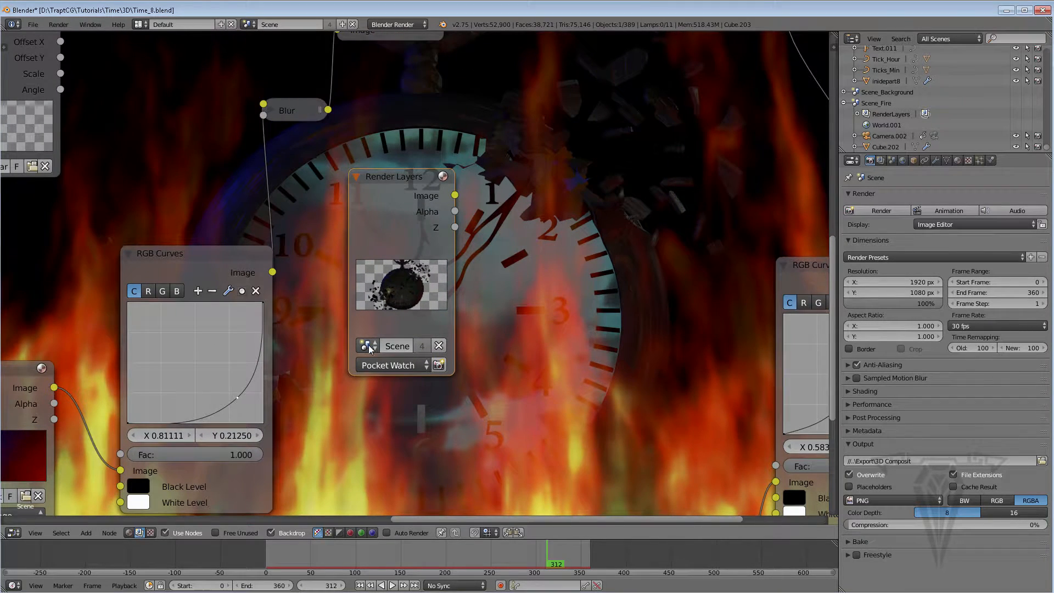
left_click(370, 347)
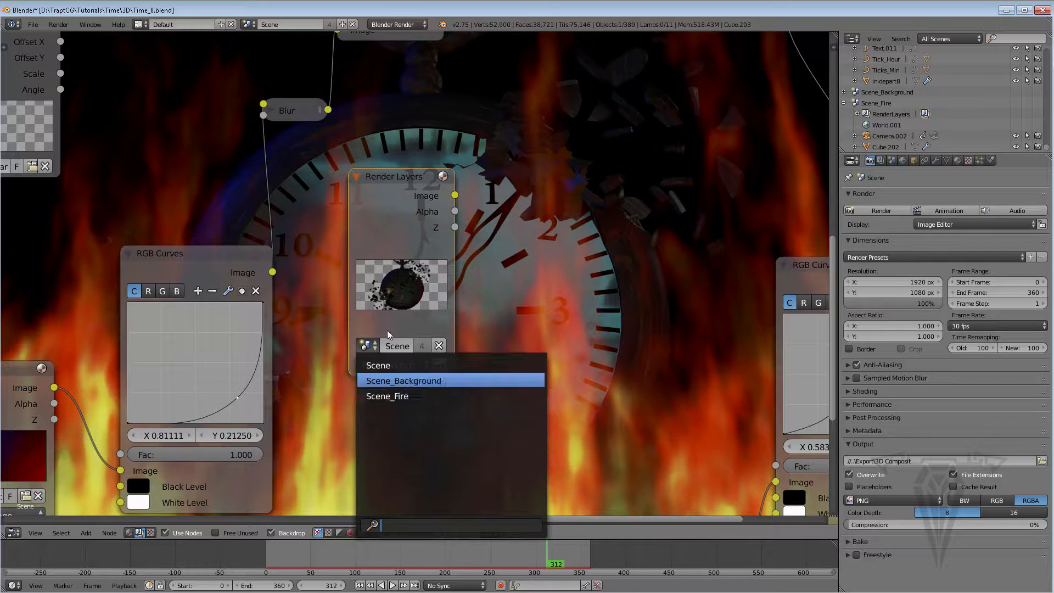
left_click(399, 372)
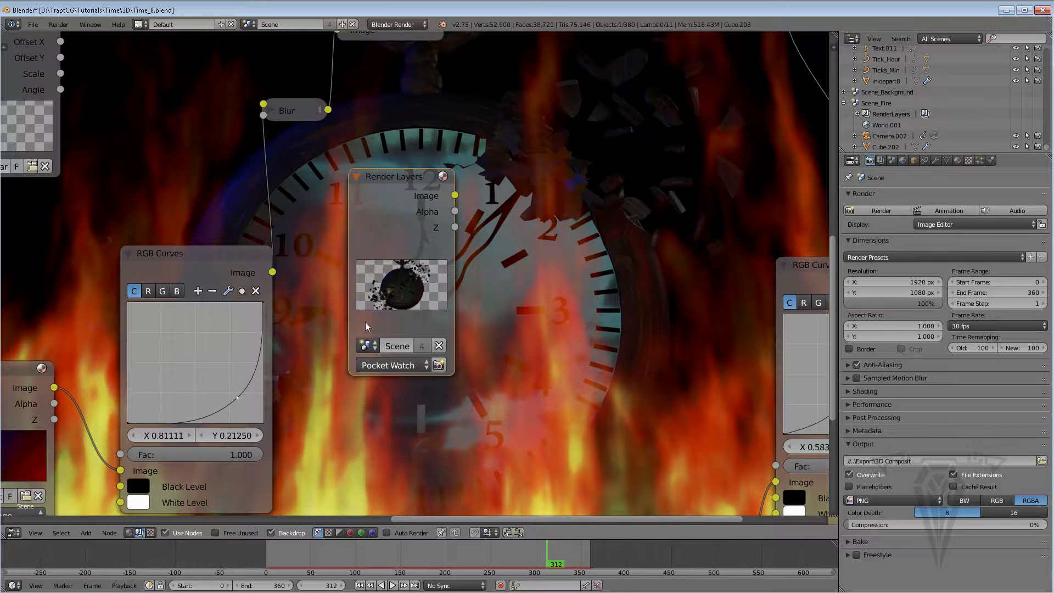
left_click(399, 371)
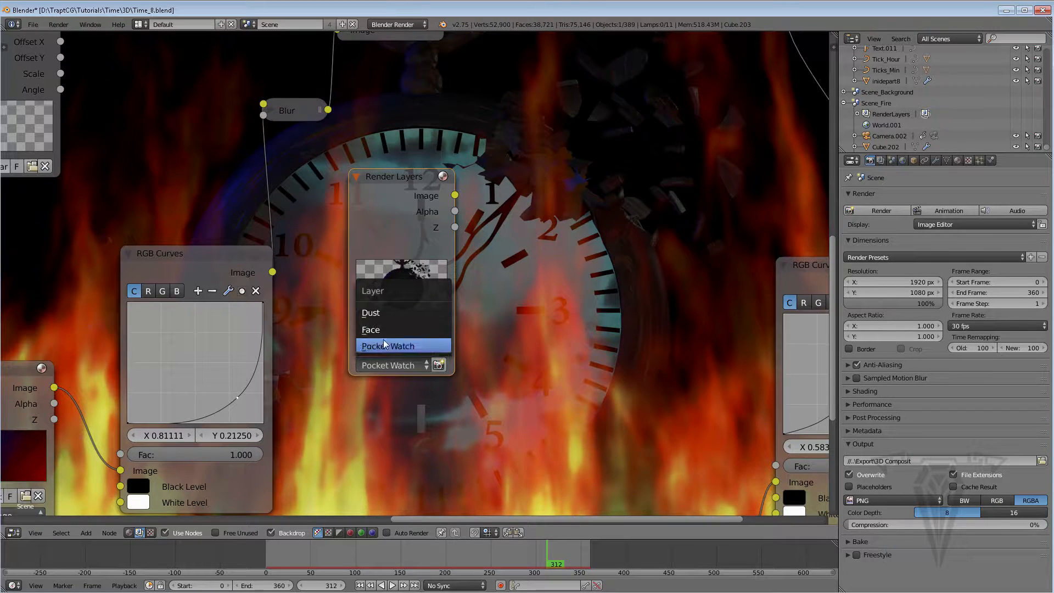
left_click(371, 313)
Add an Alpha Over node and wire it between the existing Alpha Over output and the final Alpha Over input
scroll(437, 246, "up", 1)
scroll(436, 247, "down", 4)
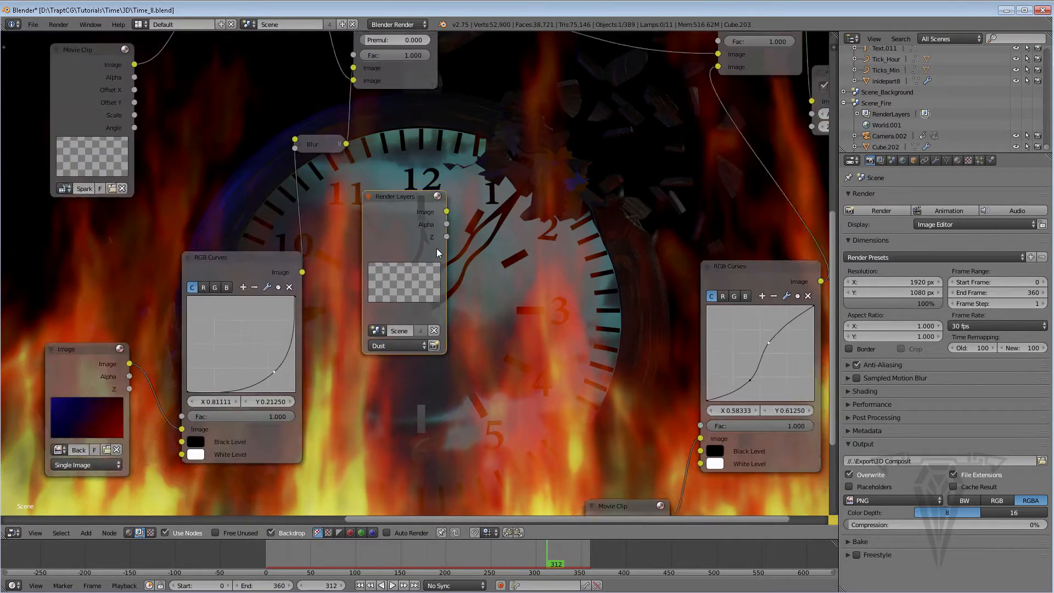
scroll(456, 255, "up", 1)
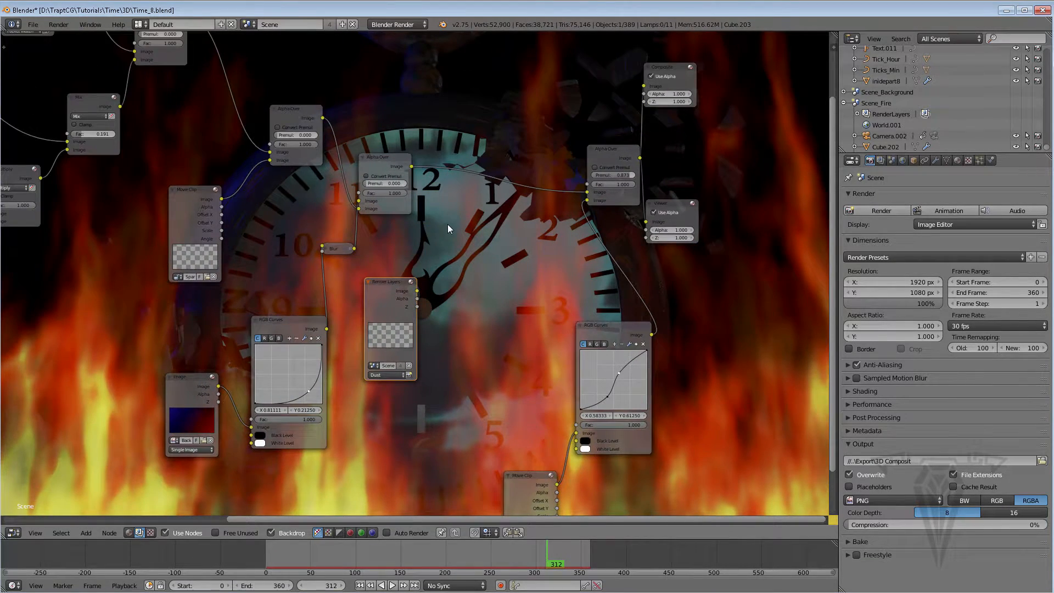
key("shift+a")
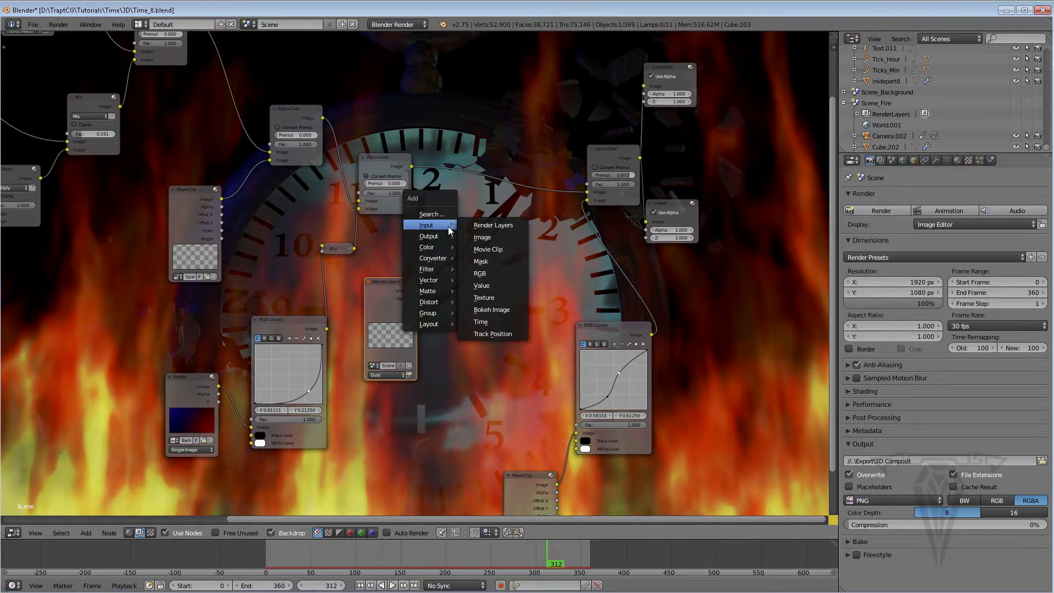
mouse_move(438, 245)
left_click(493, 258)
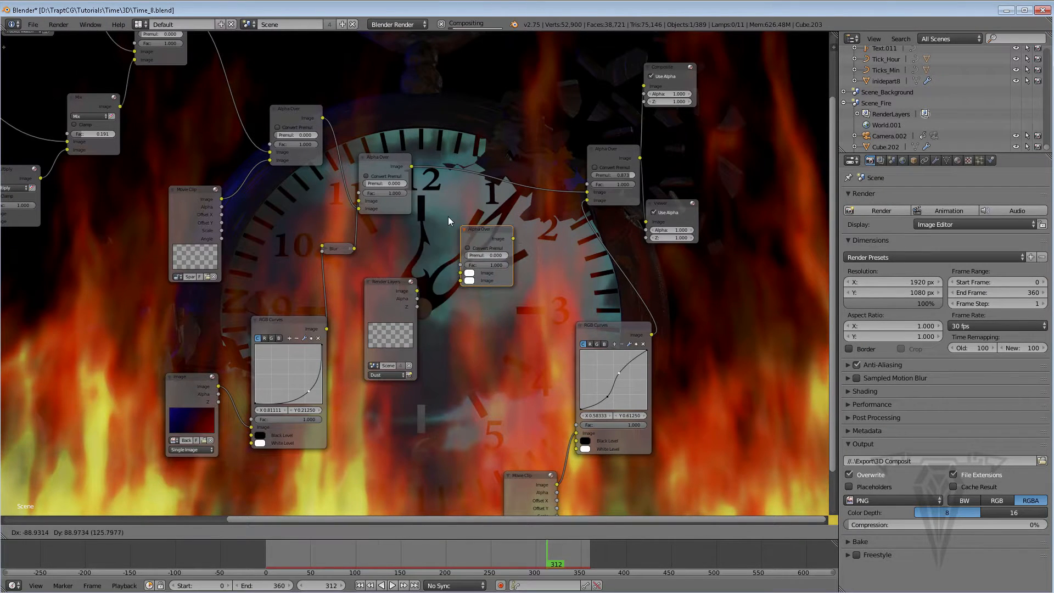
left_click(436, 214)
left_click_drag(412, 166, 448, 273)
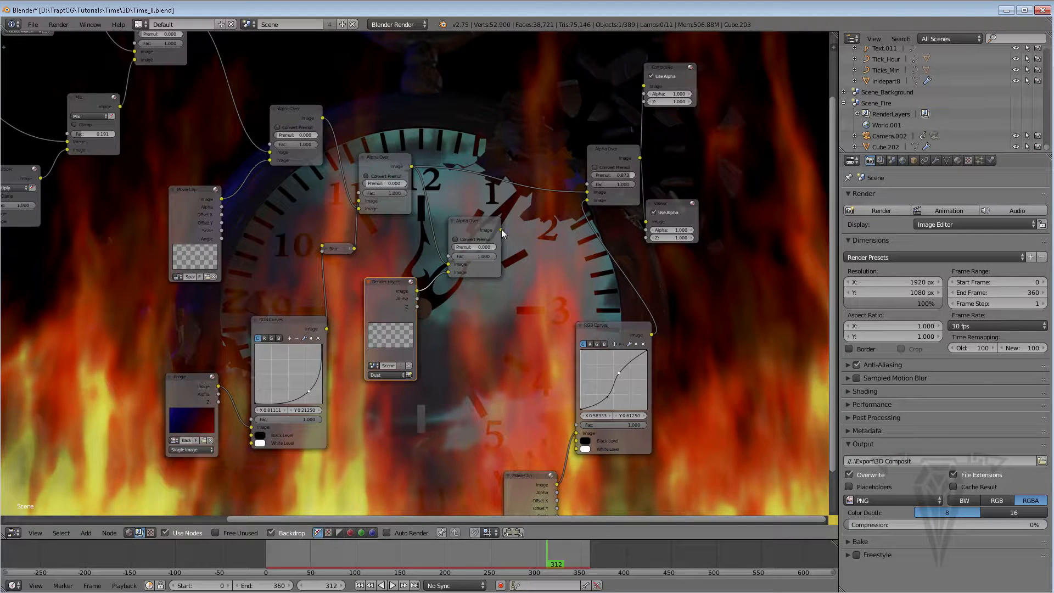
left_click_drag(501, 230, 587, 192)
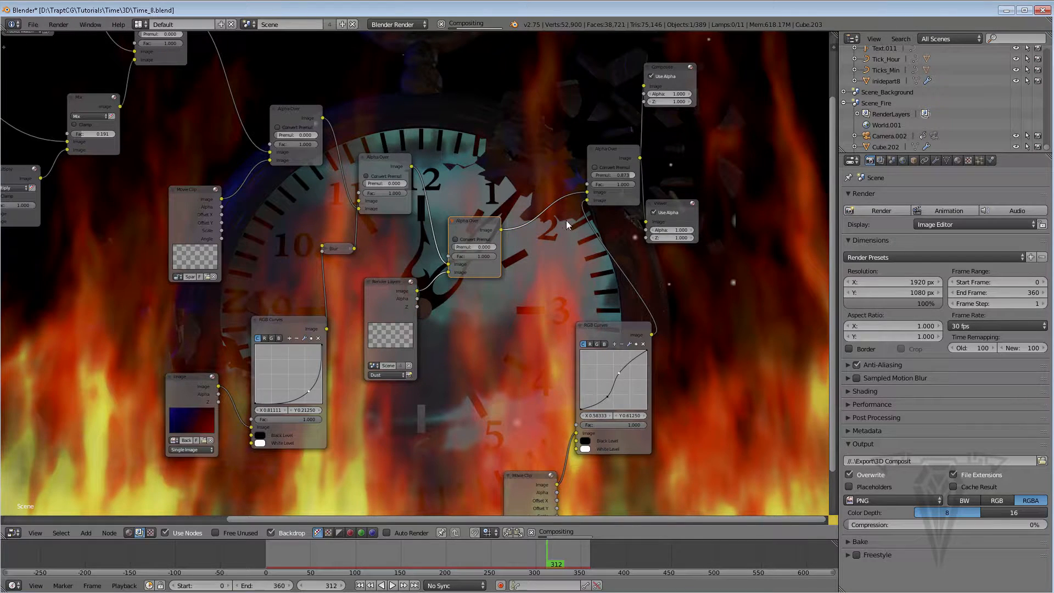
Reposition the new Alpha Over node and the Dust Render Layers node
scroll(525, 233, "down", 3)
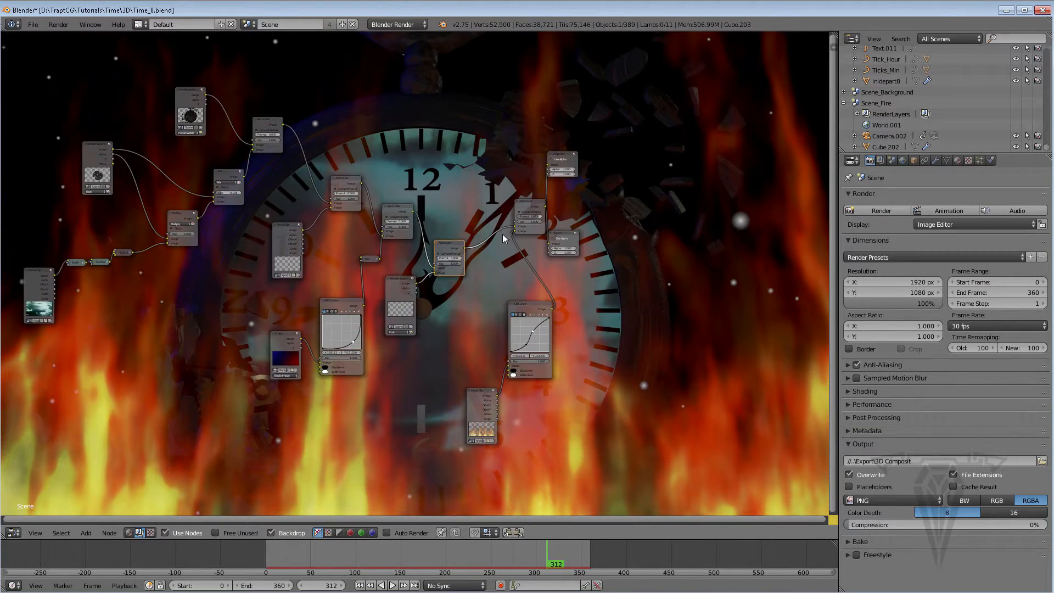
scroll(502, 234, "up", 2)
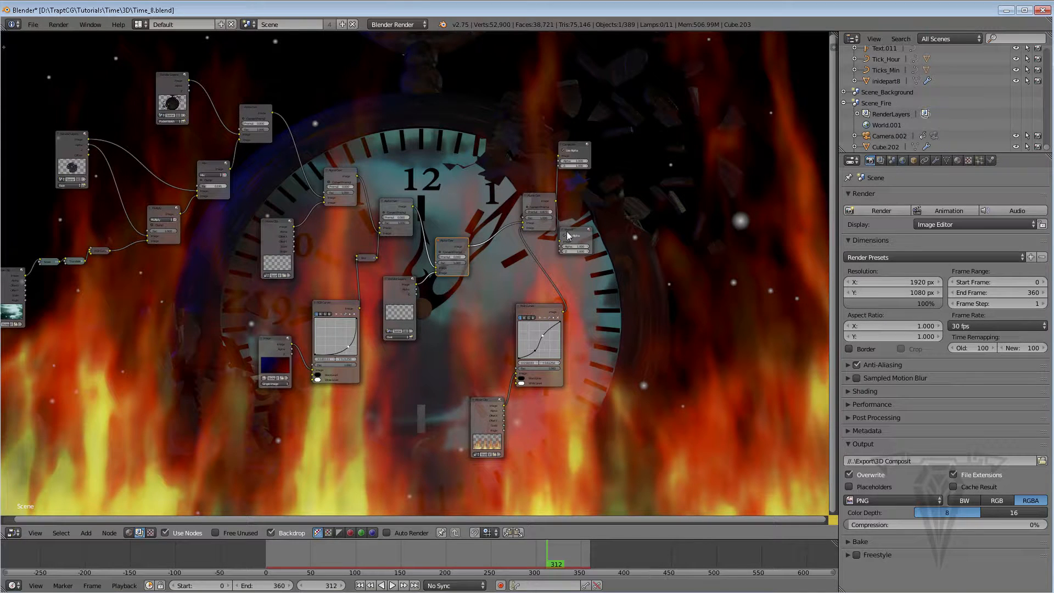
scroll(441, 275, "up", 4)
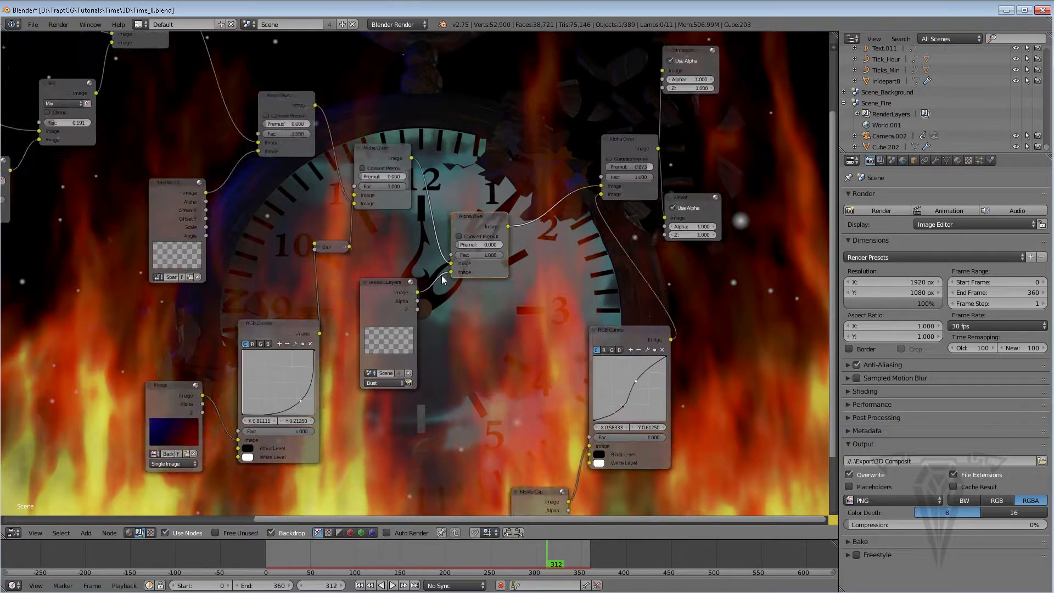
left_click_drag(472, 211, 518, 188)
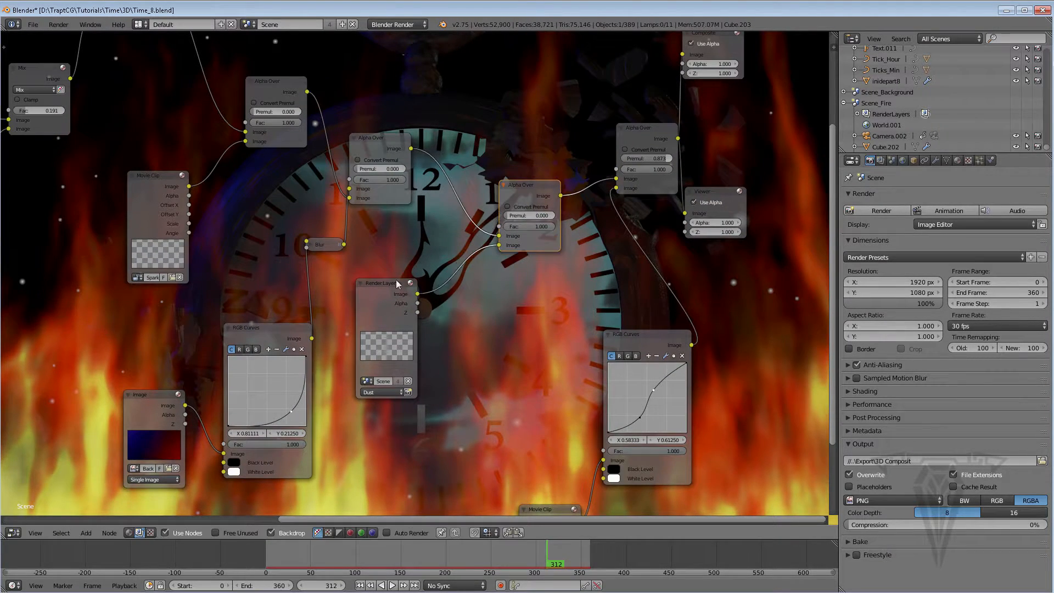
left_click_drag(381, 304, 372, 351)
Insert an RGB Curves node between the Dust Render Layers output and the new Alpha Over input
key("shift+a")
mouse_move(448, 350)
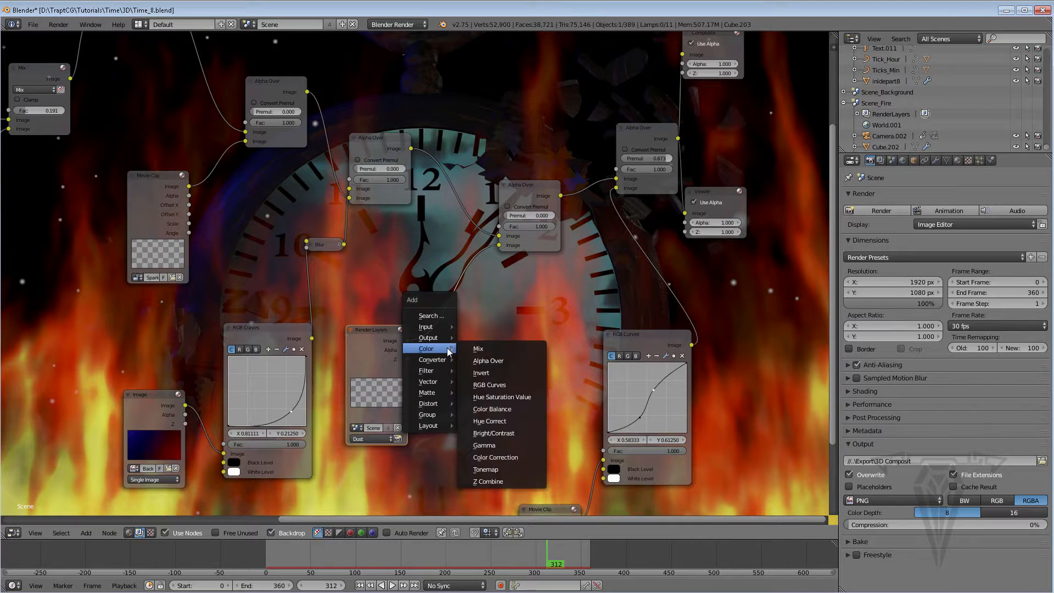
left_click(493, 388)
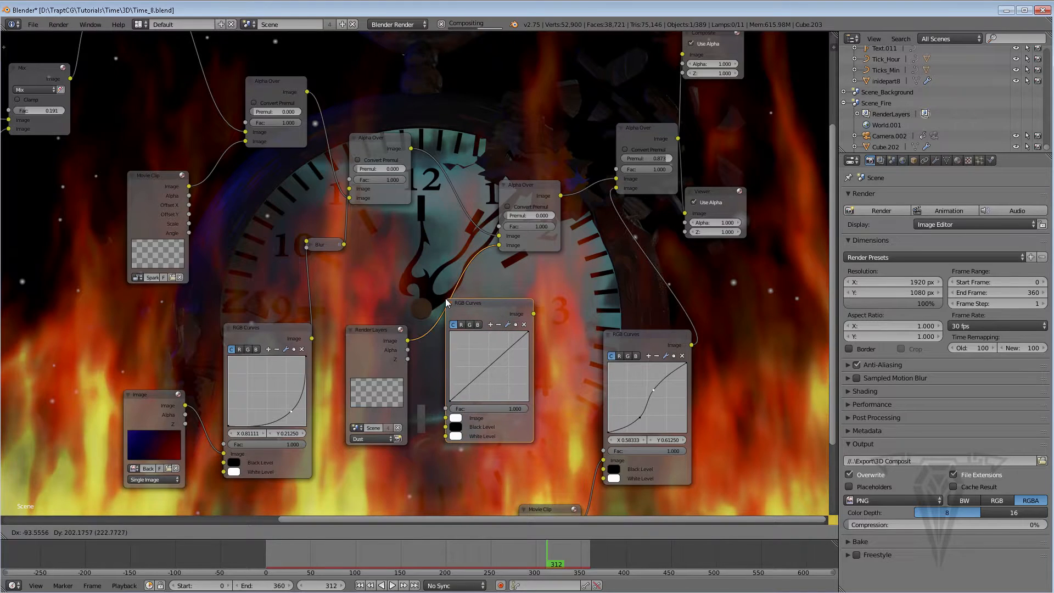
left_click(447, 298)
left_click_drag(480, 302, 468, 289)
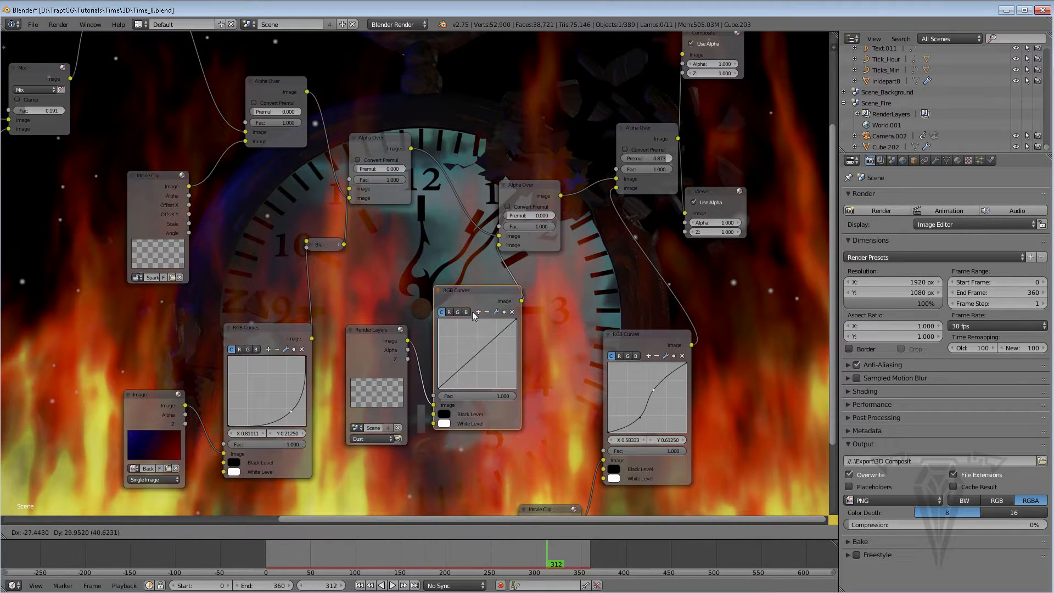
Reshape the RGB Curves node's individual colour channel curves to tint the dust particles
left_click(458, 312)
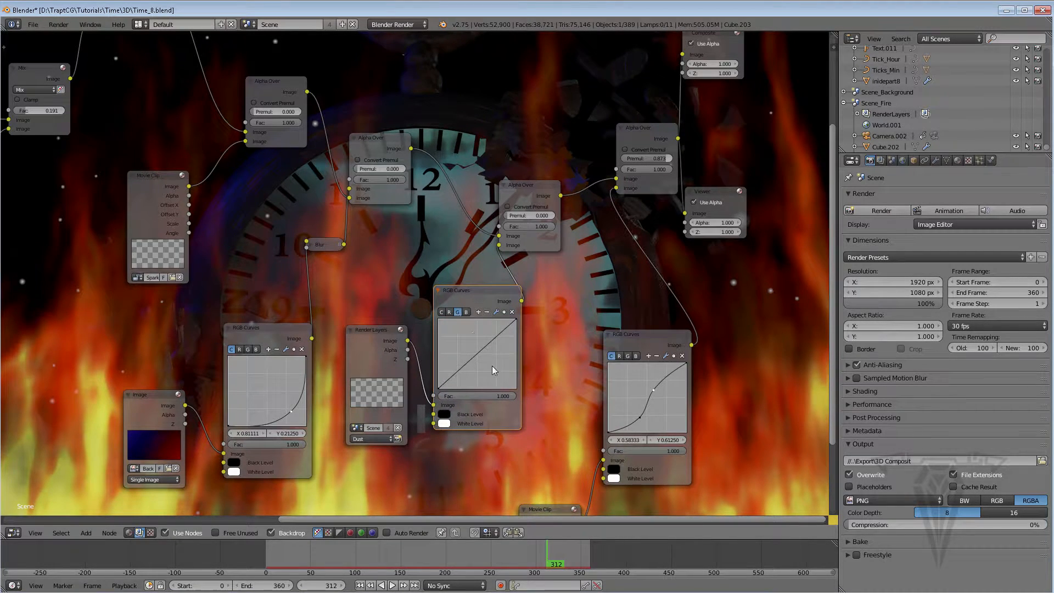
left_click(449, 312)
left_click_drag(478, 357, 463, 344)
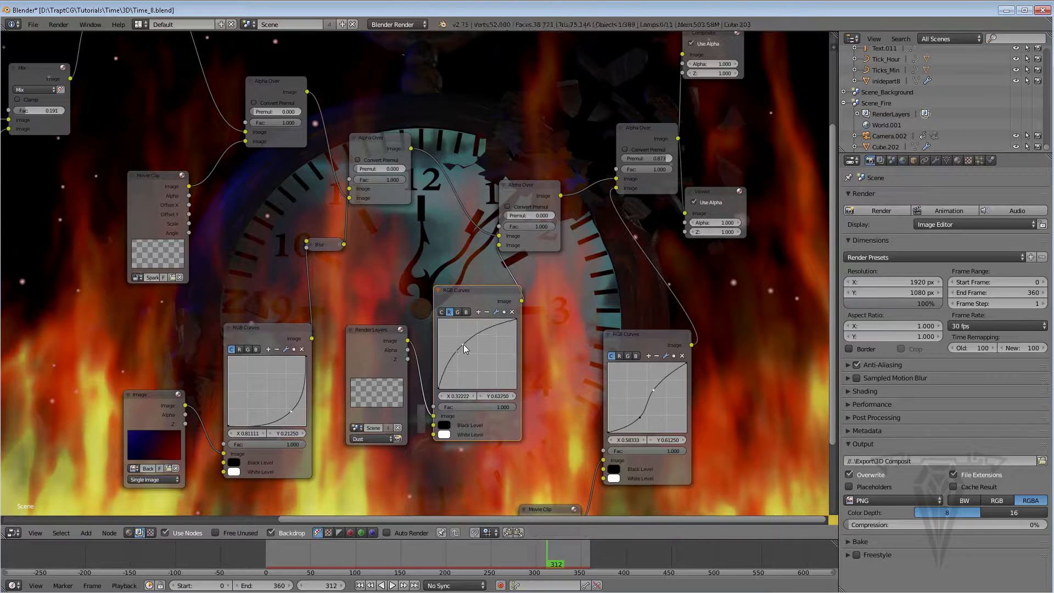
left_click(466, 312)
left_click_drag(486, 358, 488, 368)
left_click(458, 312)
left_click_drag(488, 367, 482, 362)
Collapse the RGB Curves node and tidy the positions of it and the Dust Render Layers node
left_click(437, 290)
left_click_drag(379, 332, 361, 342)
left_click_drag(450, 295, 421, 302)
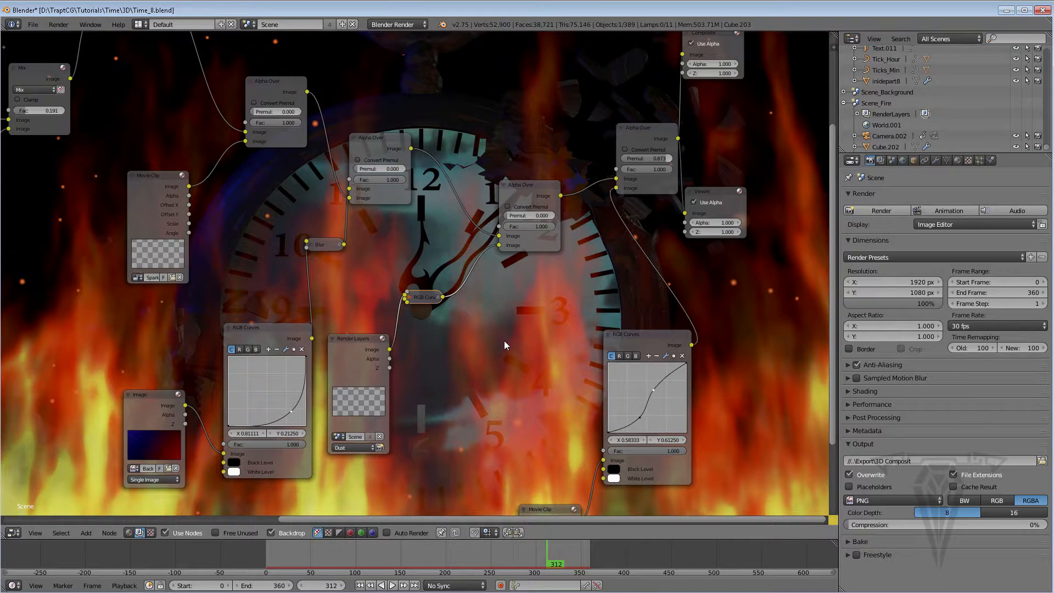
Insert a Blur node after the dust's RGB Curves node, set its X and Y sizes to 10, and collapse it
key("shift+a")
mouse_move(507, 344)
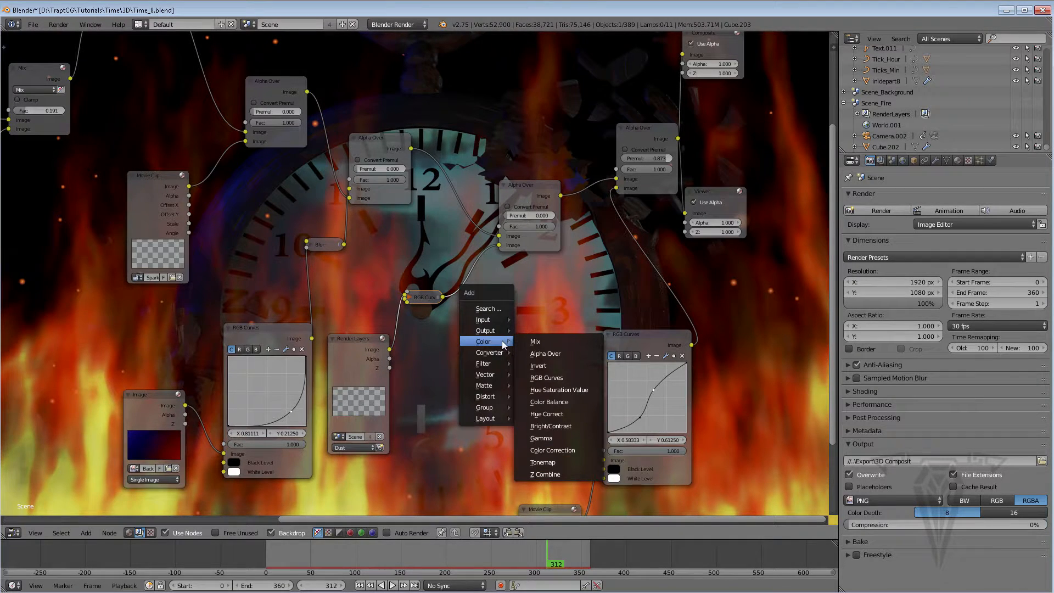
mouse_move(504, 364)
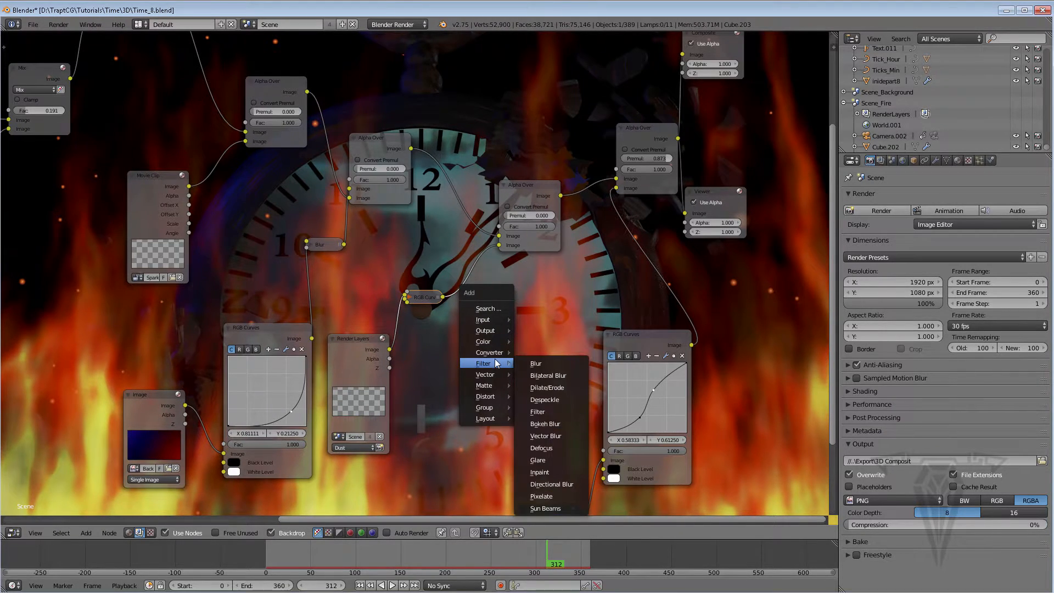
left_click(542, 364)
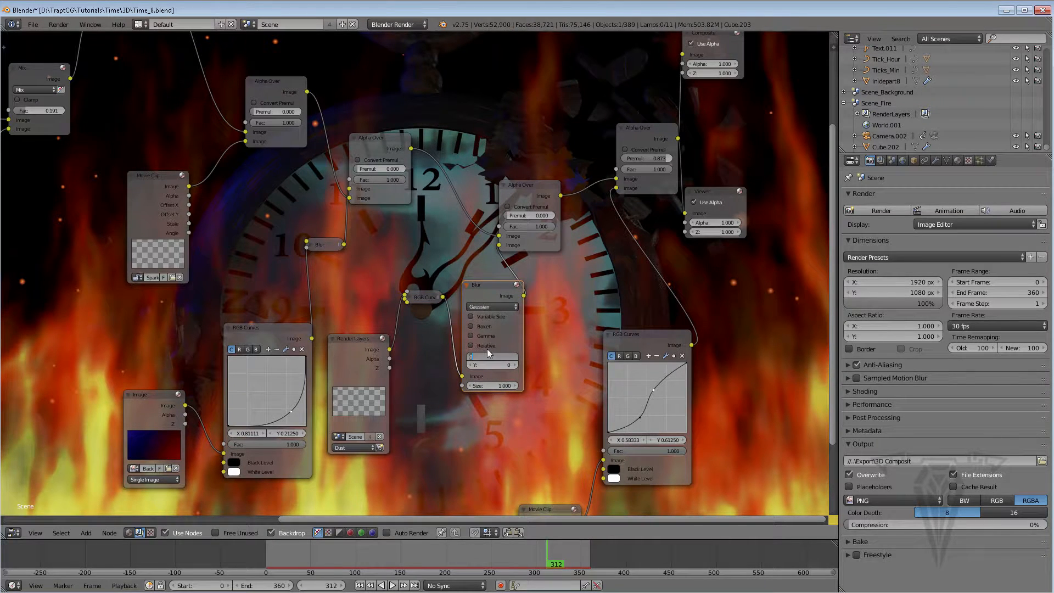
key("Tab")
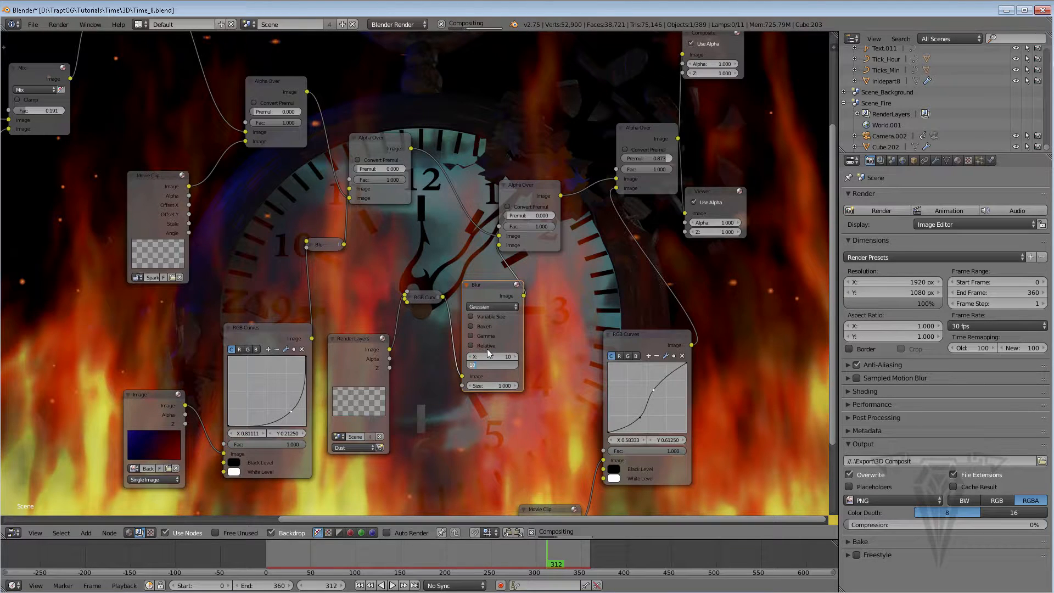
key("Return")
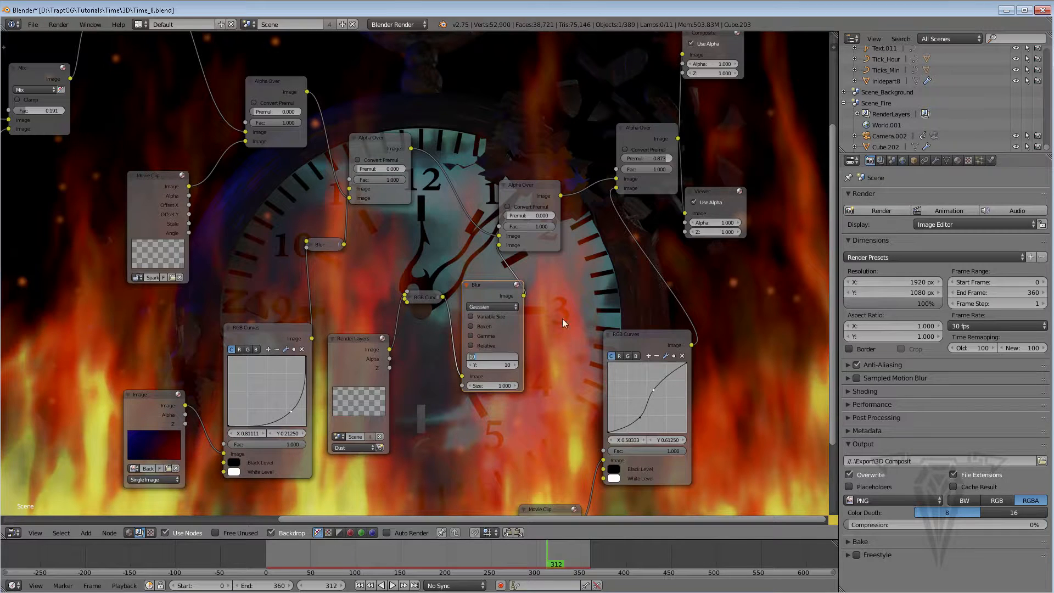
key("Return")
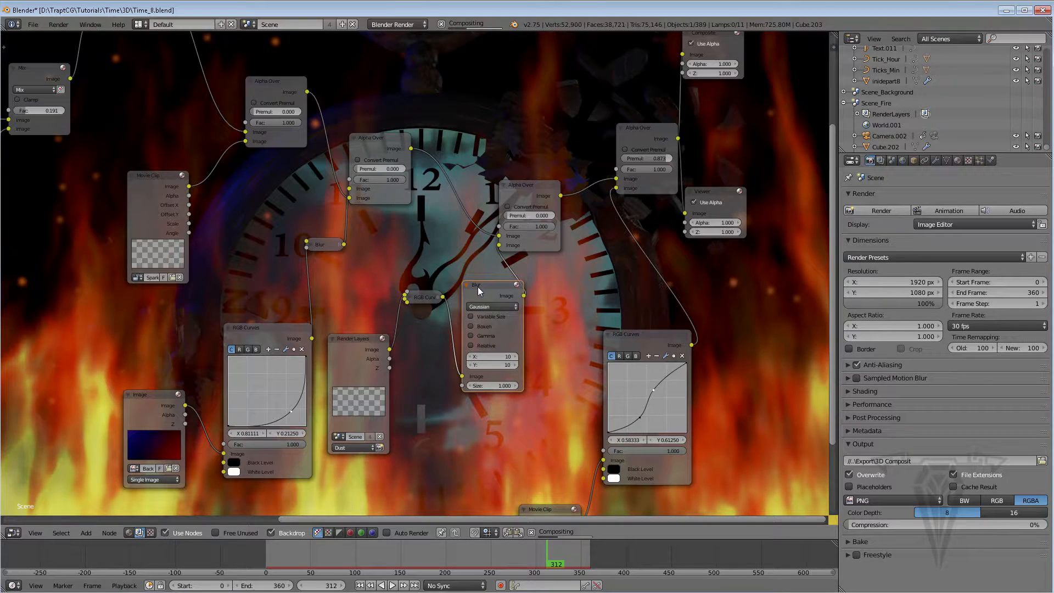
left_click(467, 283)
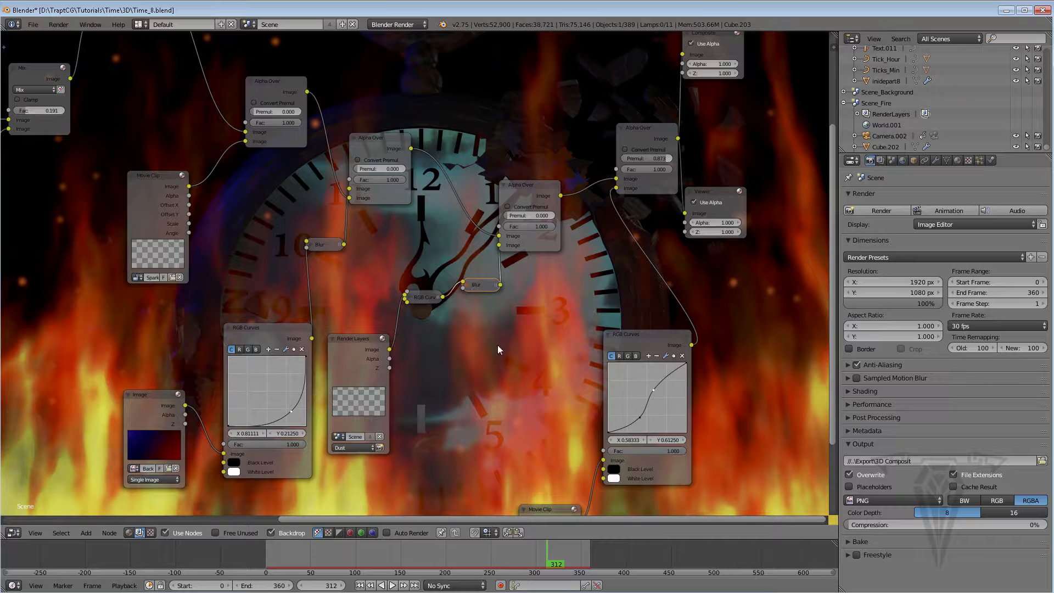
key("shift+a")
mouse_move(478, 340)
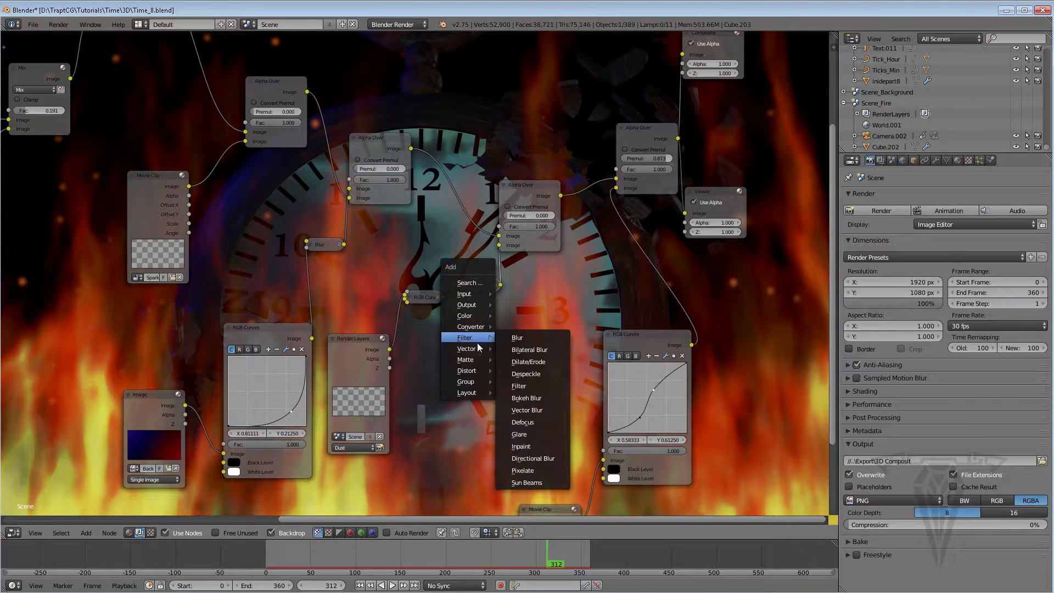
key("Escape")
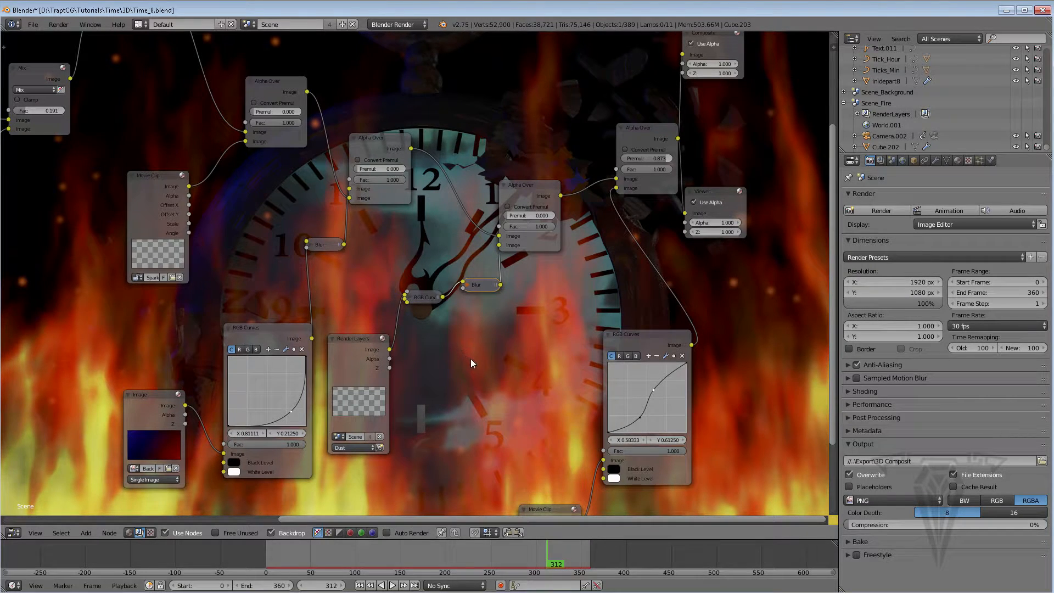
Try a Glare node with two streaks on the dust branch, delete it, and reconnect the Blur output to the Alpha Over node
key("shift+a")
mouse_move(470, 358)
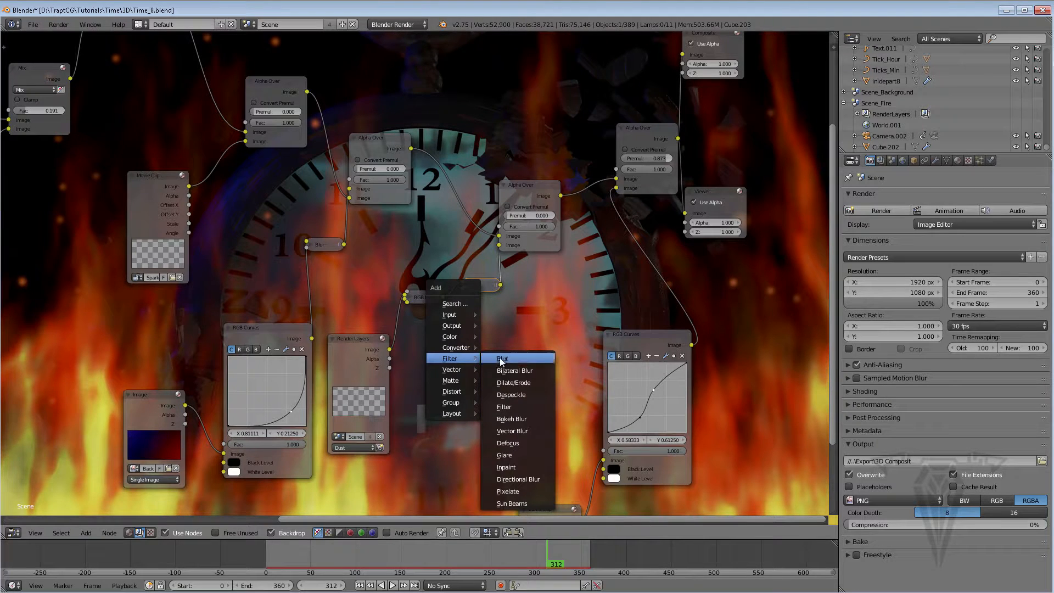
left_click(504, 455)
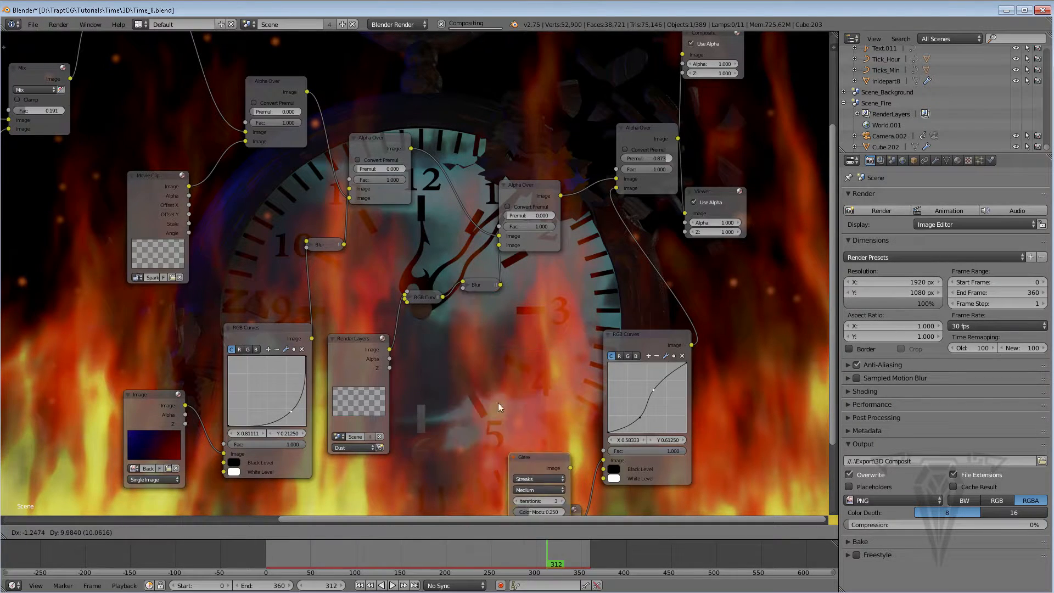
left_click(498, 262)
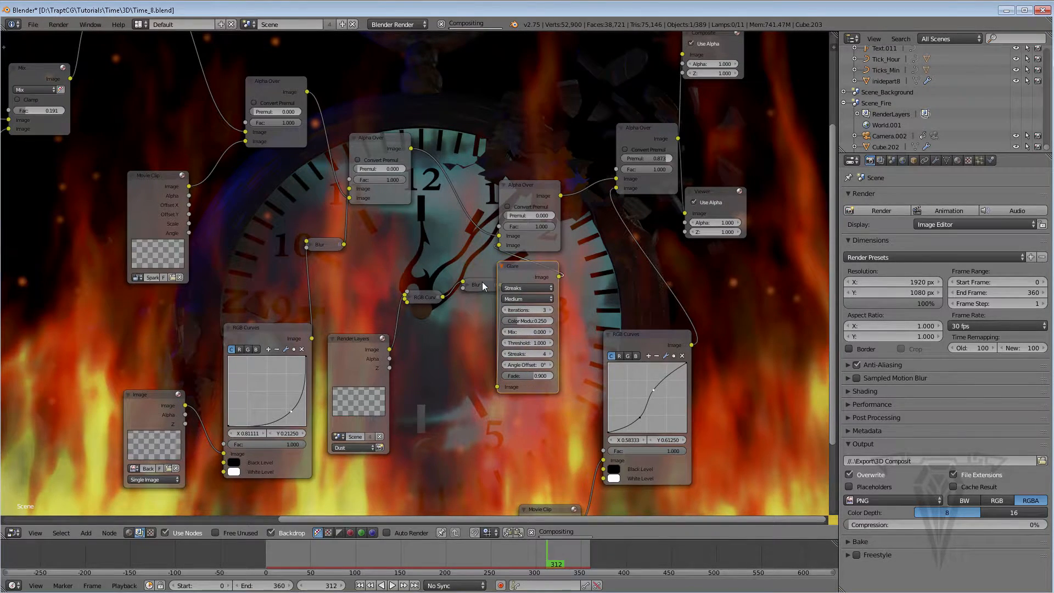
left_click_drag(482, 282, 474, 327)
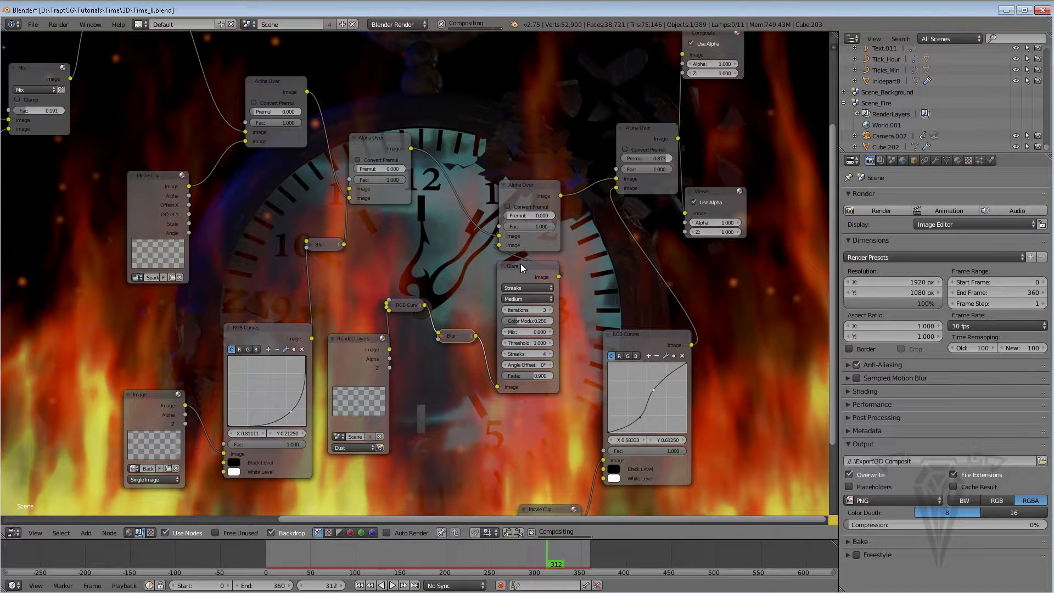
left_click_drag(519, 265, 503, 271)
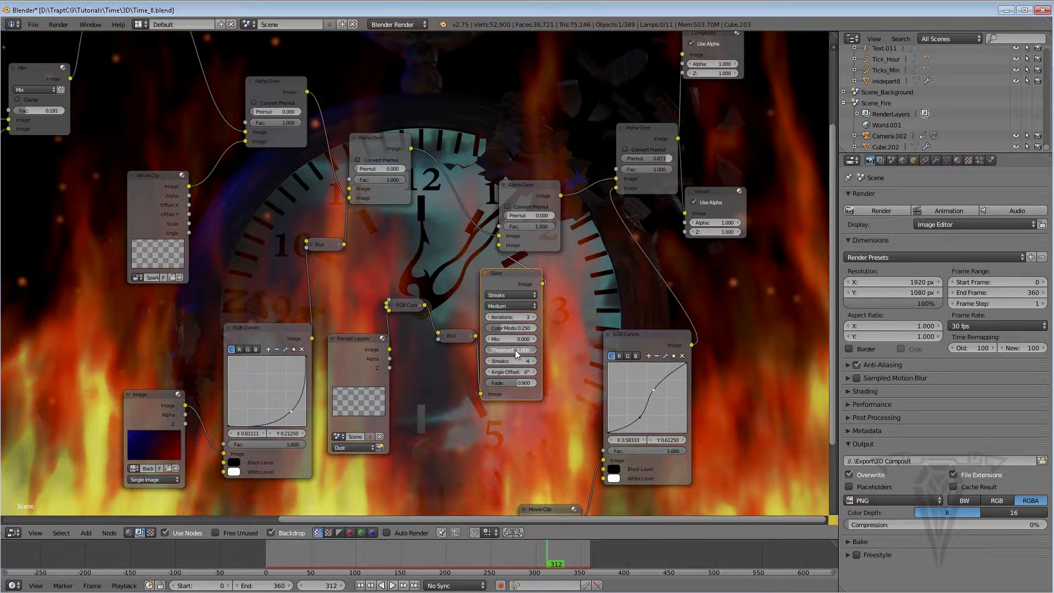
left_click_drag(515, 350, 502, 350)
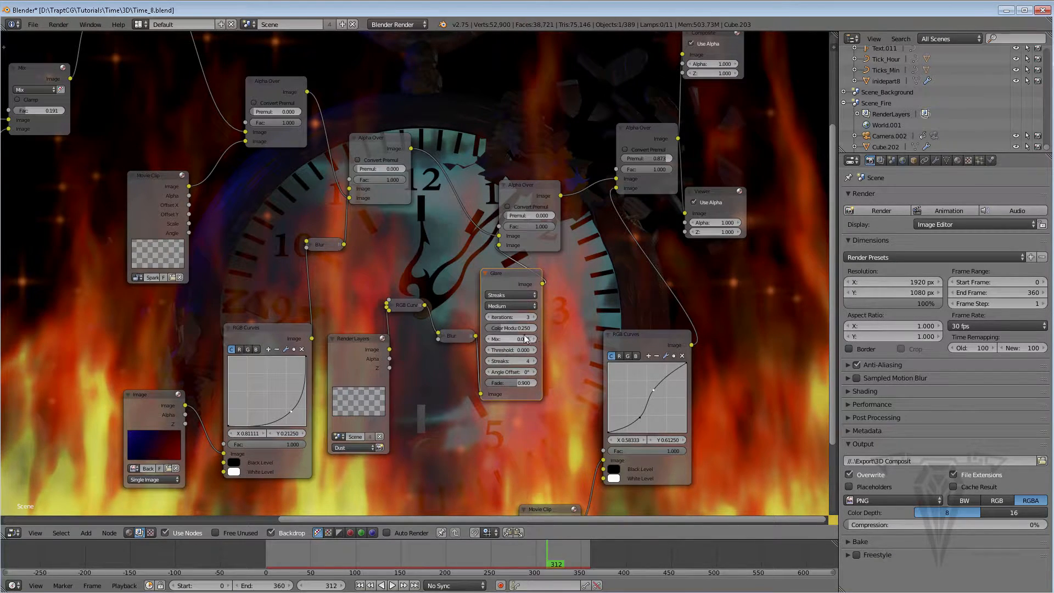
left_click_drag(510, 363, 468, 358)
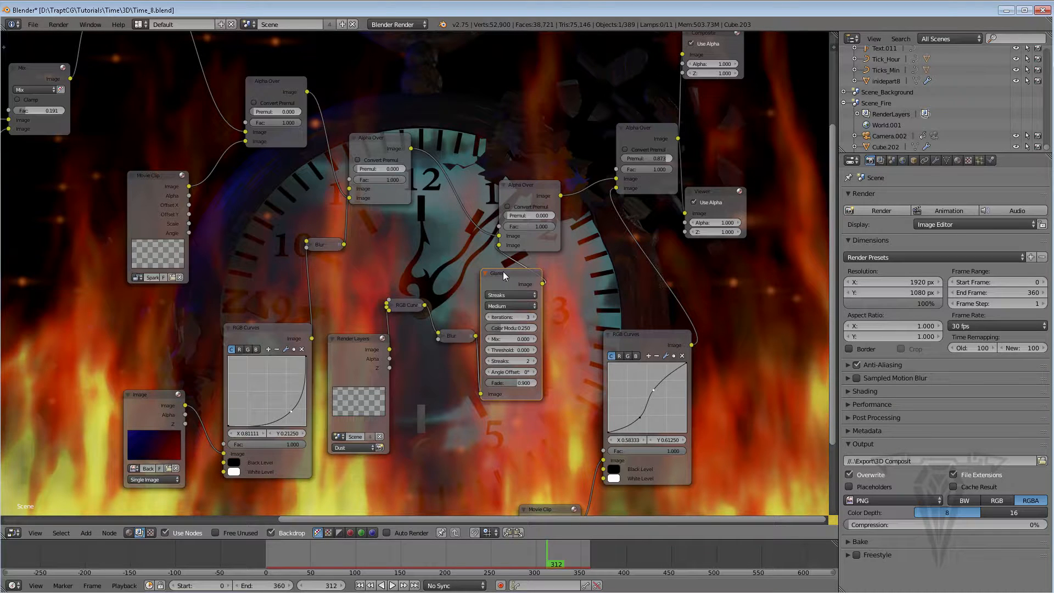
key("x")
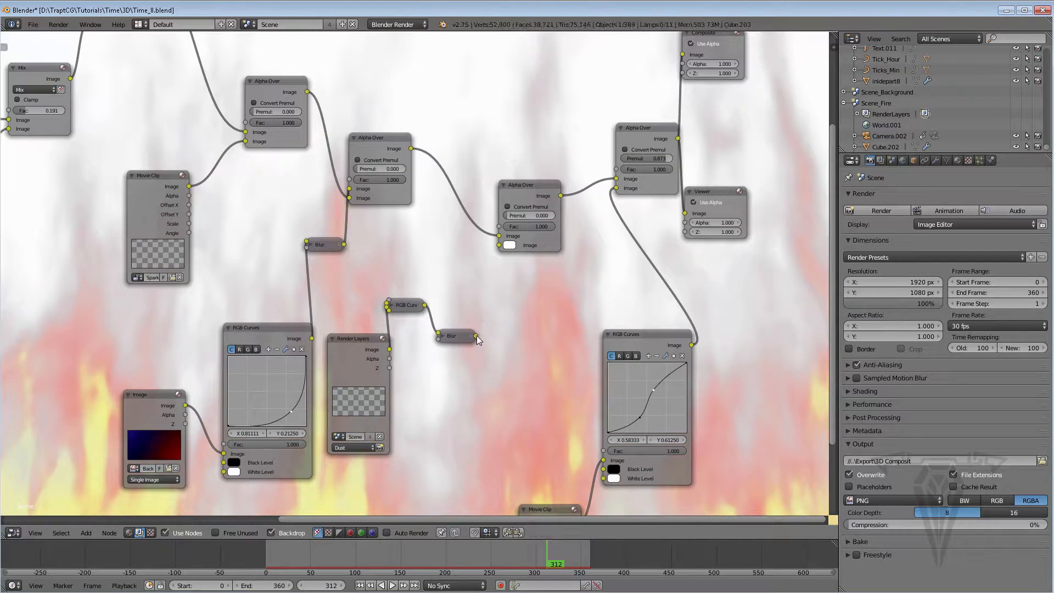
left_click_drag(476, 336, 499, 245)
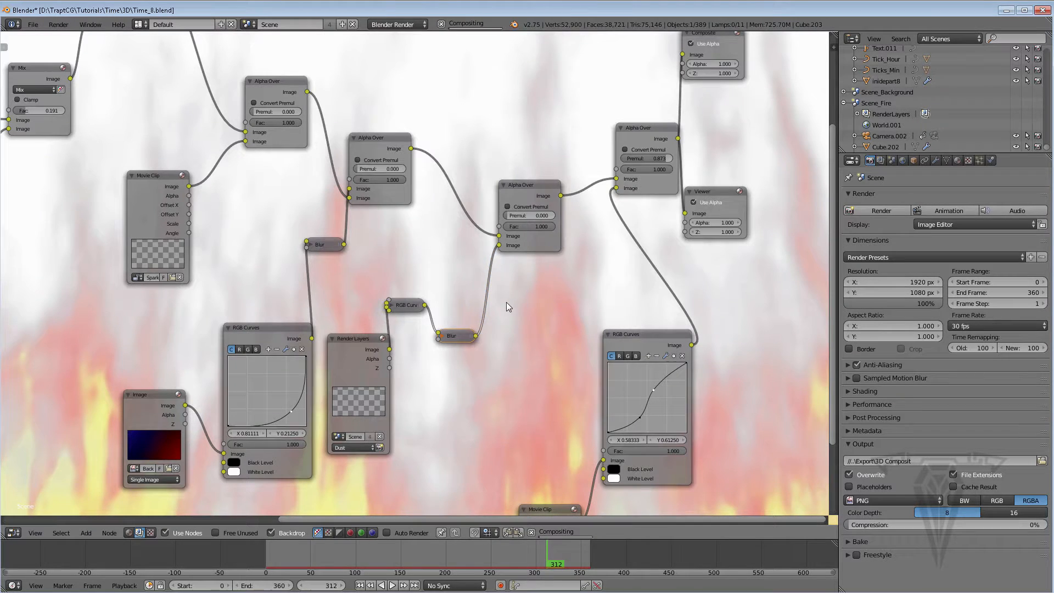
Try inserting a Bokeh Blur node after the dust Blur node, then remove it keeping the connection
key("shift+a")
mouse_move(502, 316)
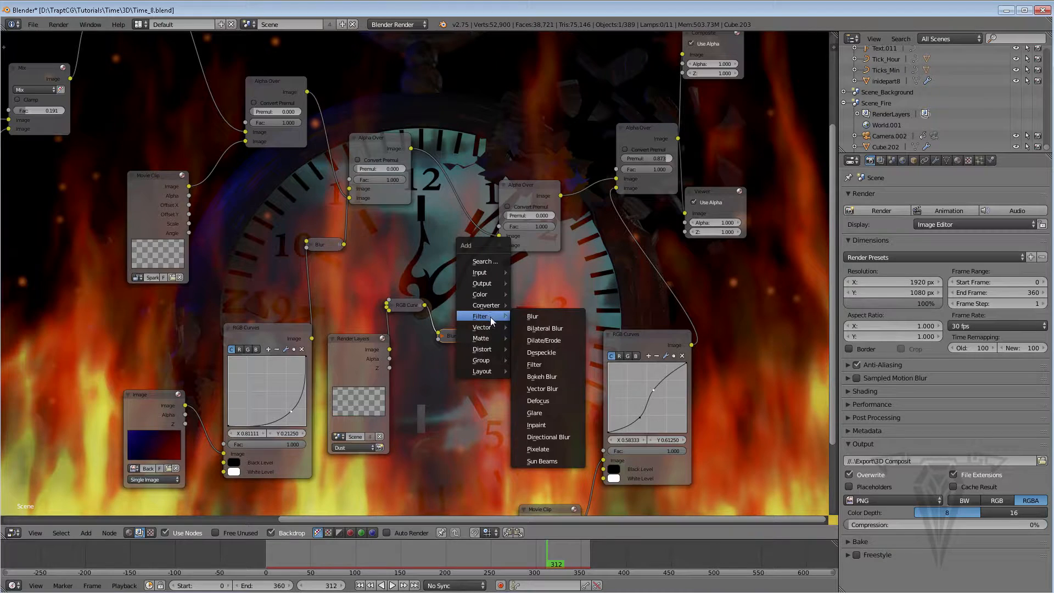
left_click(549, 378)
left_click(481, 282)
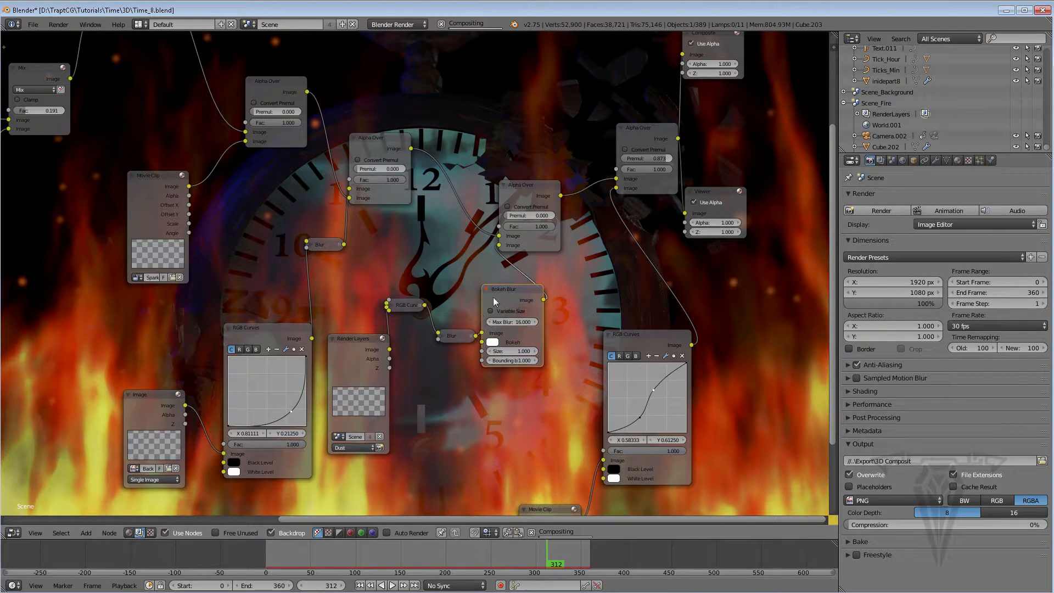
left_click_drag(544, 350, 550, 323)
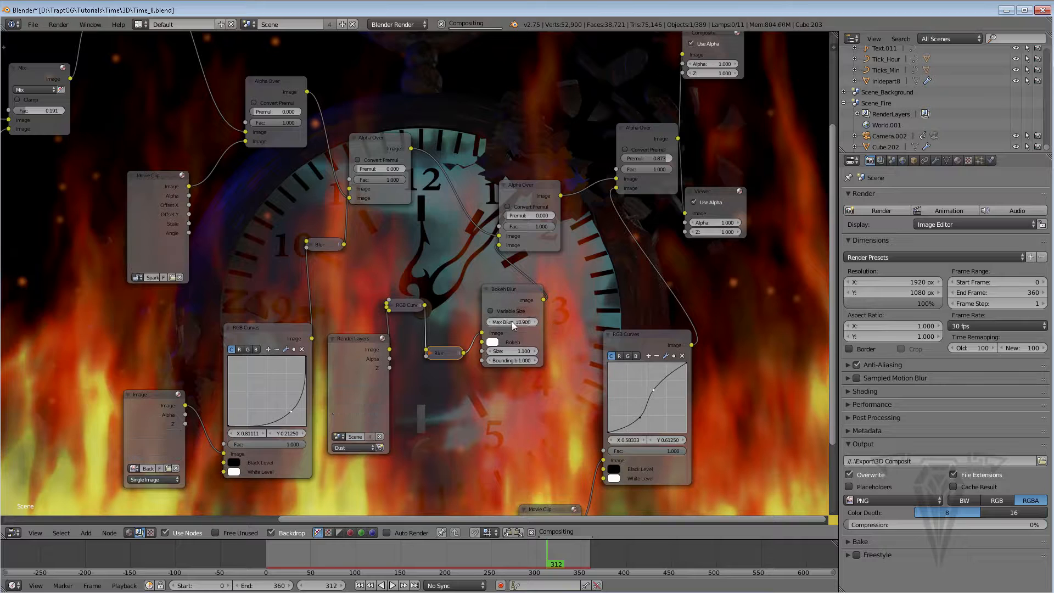
left_click(512, 289)
key("ctrl+x")
left_click_drag(500, 245, 494, 294)
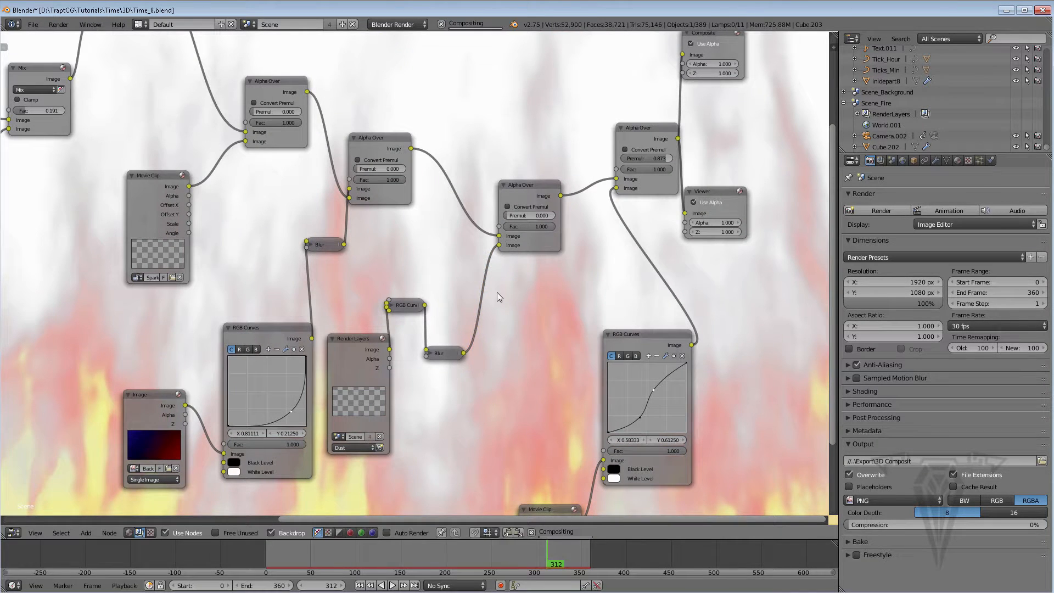
Zoom out and review the whole compositing node tree
key("shift+a")
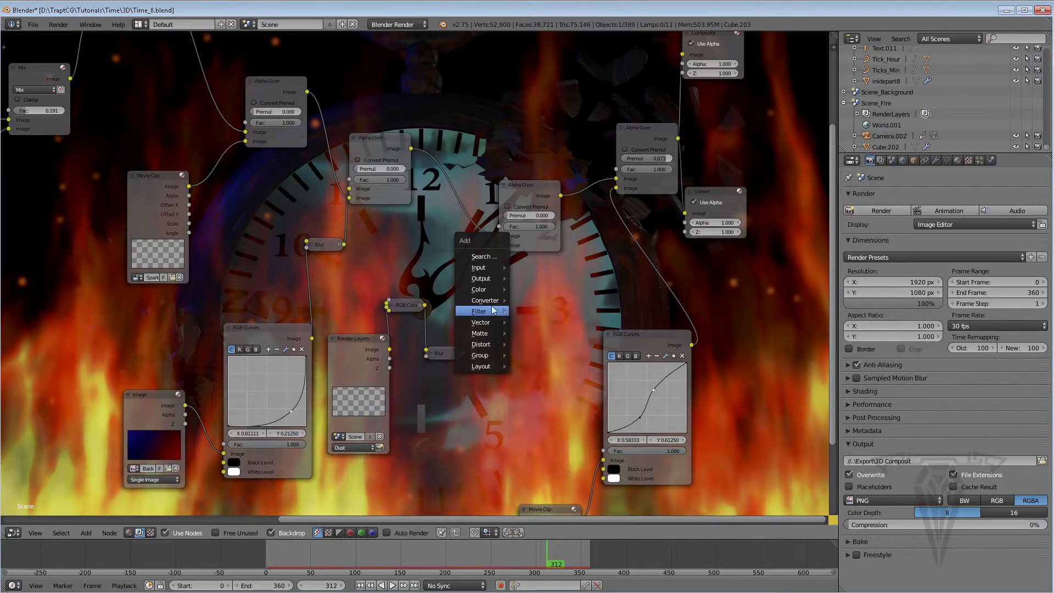
mouse_move(492, 294)
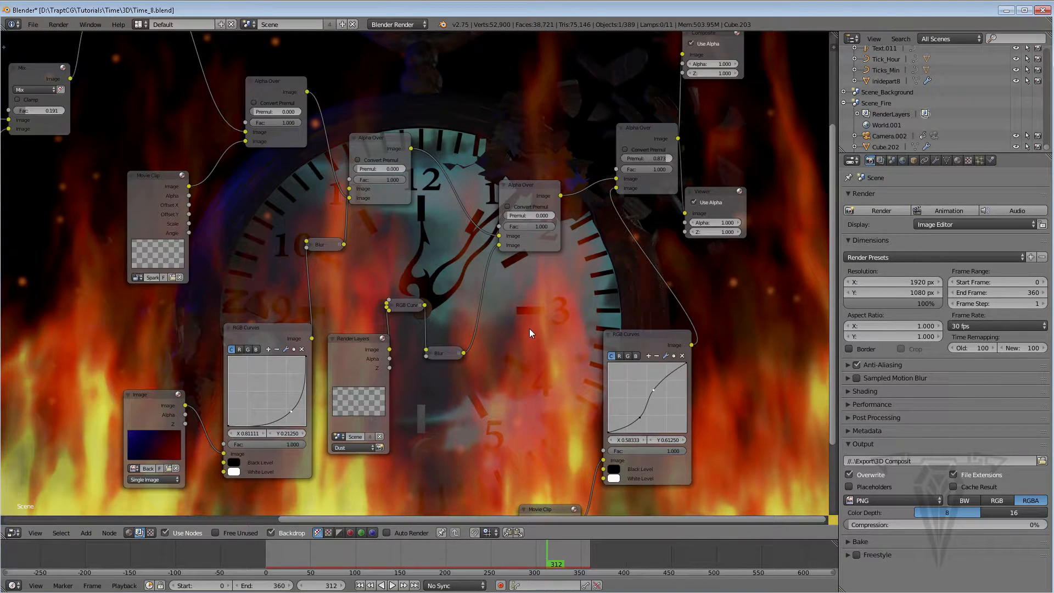
scroll(554, 357, "down", 2)
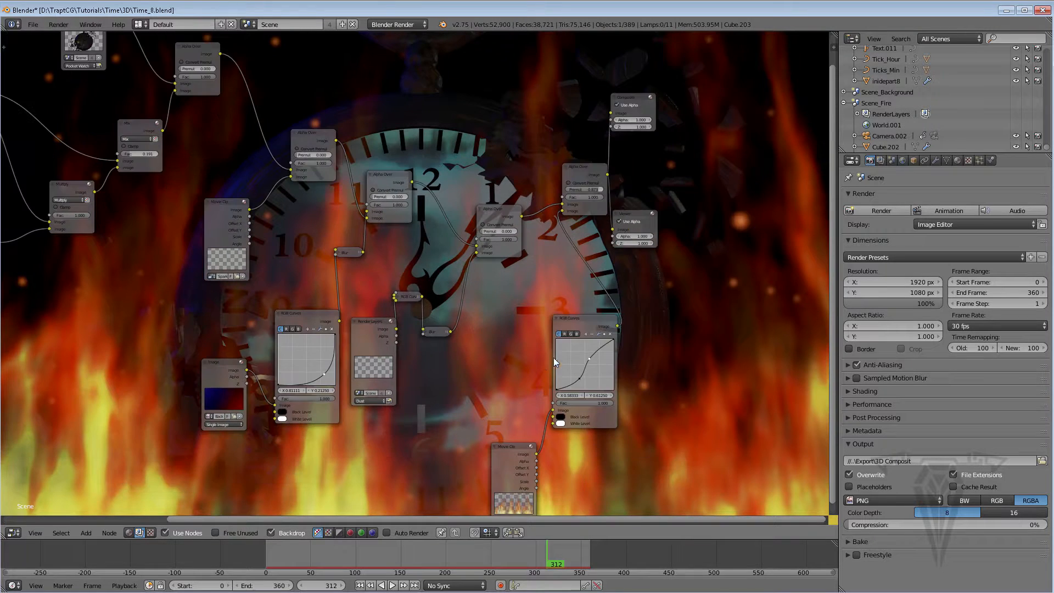
middle_click_drag(516, 382, 508, 341)
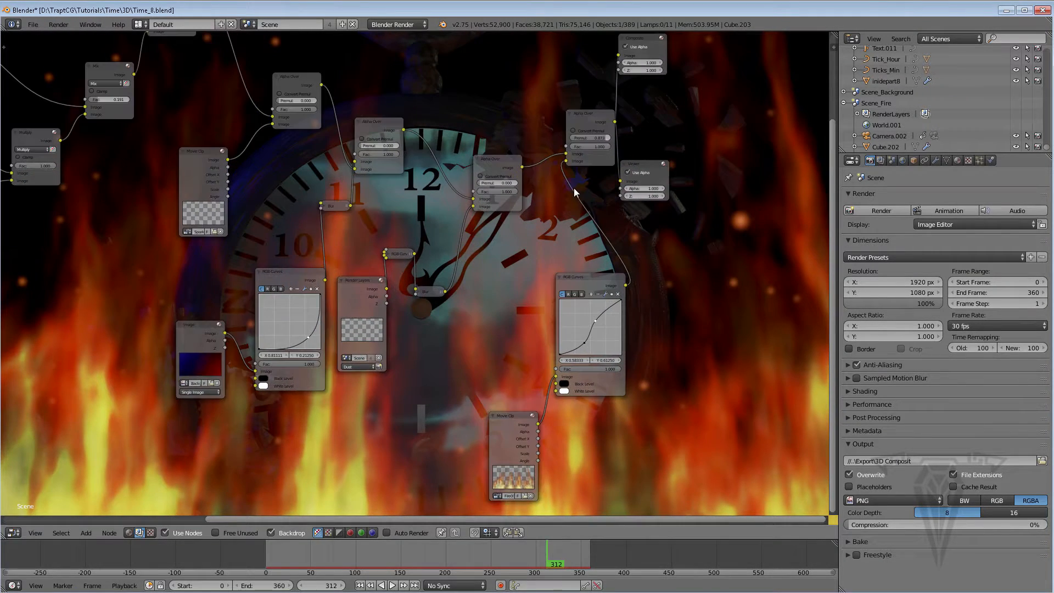
scroll(574, 188, "up", 2)
scroll(522, 228, "down", 5)
scroll(497, 247, "down", 1)
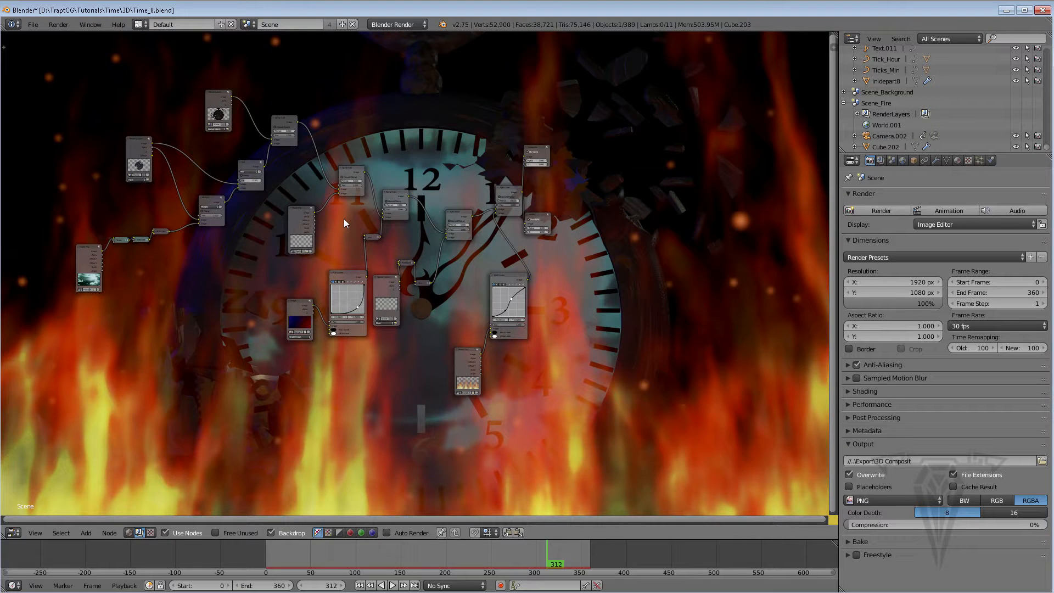
scroll(343, 226, "up", 2)
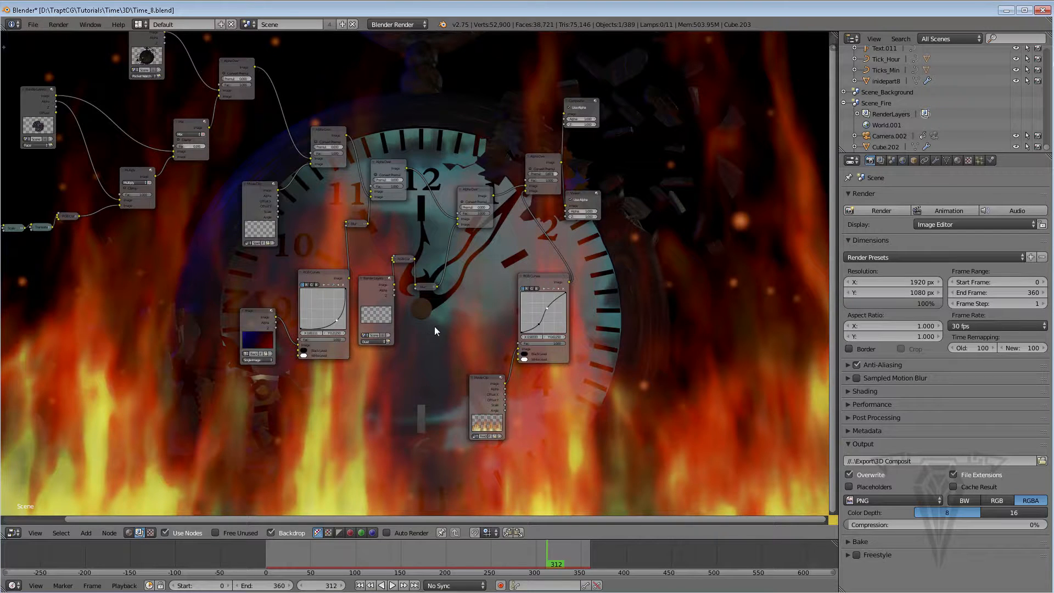
scroll(432, 336, "up", 1)
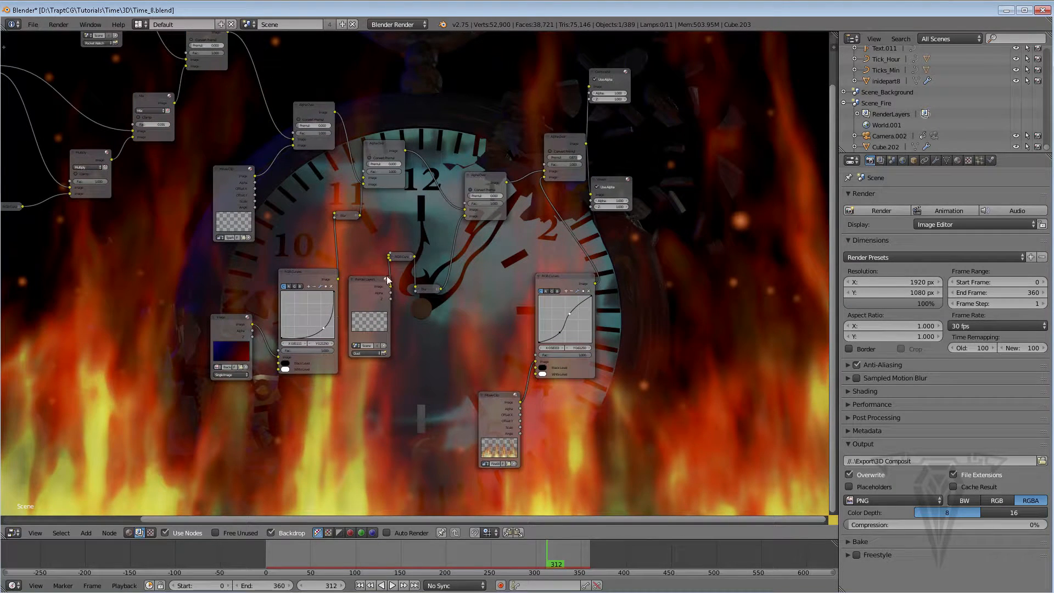
scroll(470, 286, "down", 1)
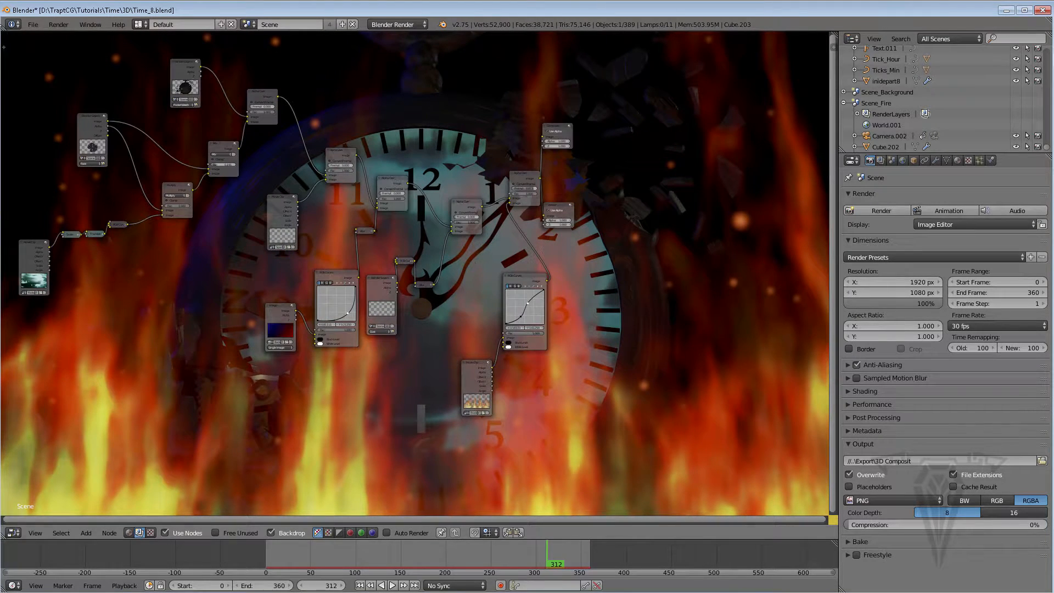
Save the blend file
left_click(33, 24)
left_click(35, 106)
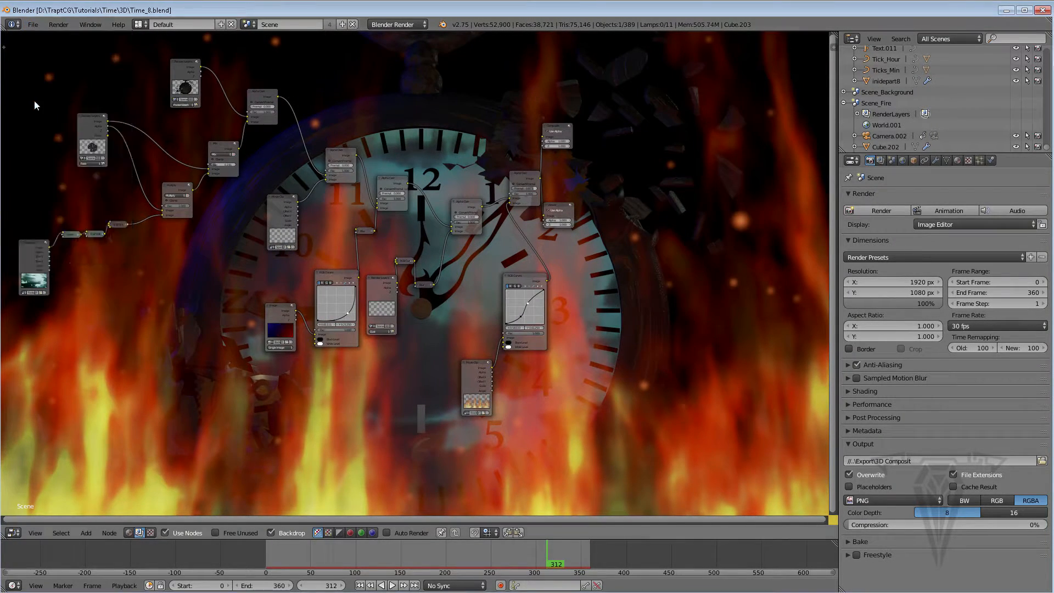
Set the render output path to the Export\Composit folder with the name 3D Composit, and save the file
scroll(35, 106, "up", 1)
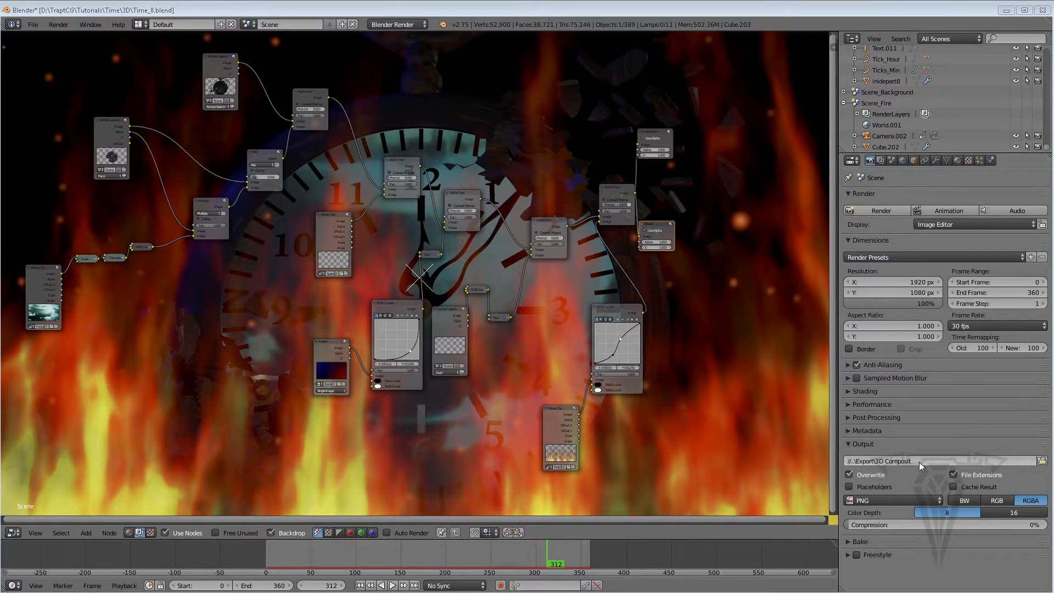
left_click(1042, 462)
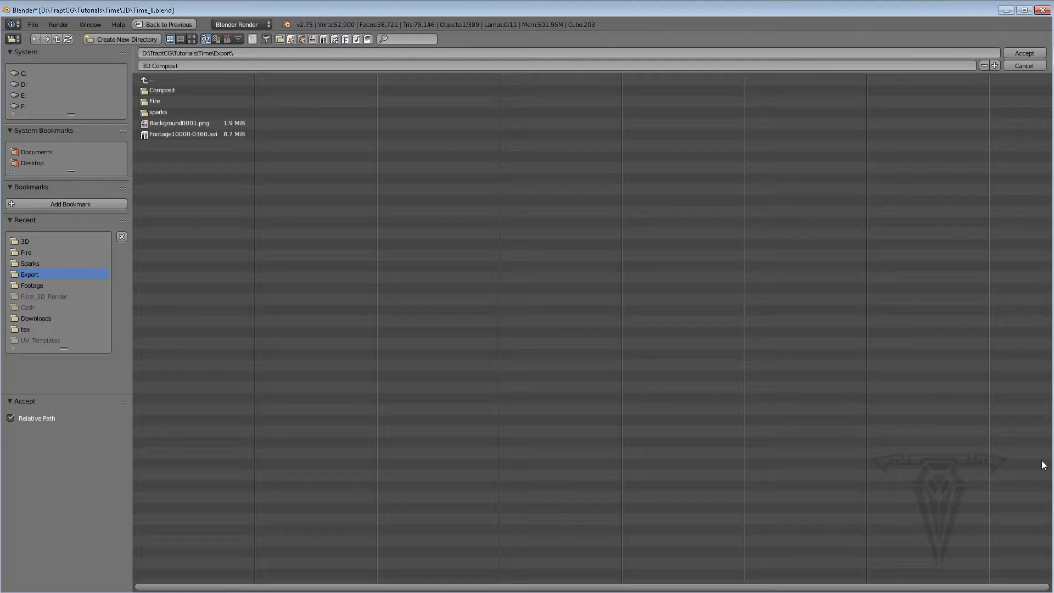
left_click(173, 91)
left_click(1022, 55)
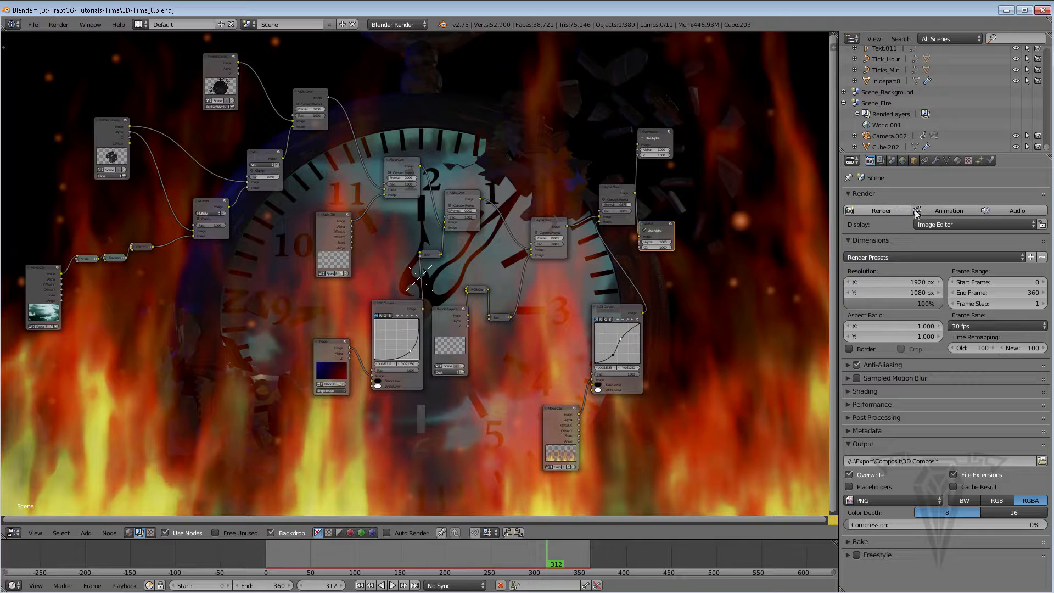
left_click(34, 24)
left_click(51, 107)
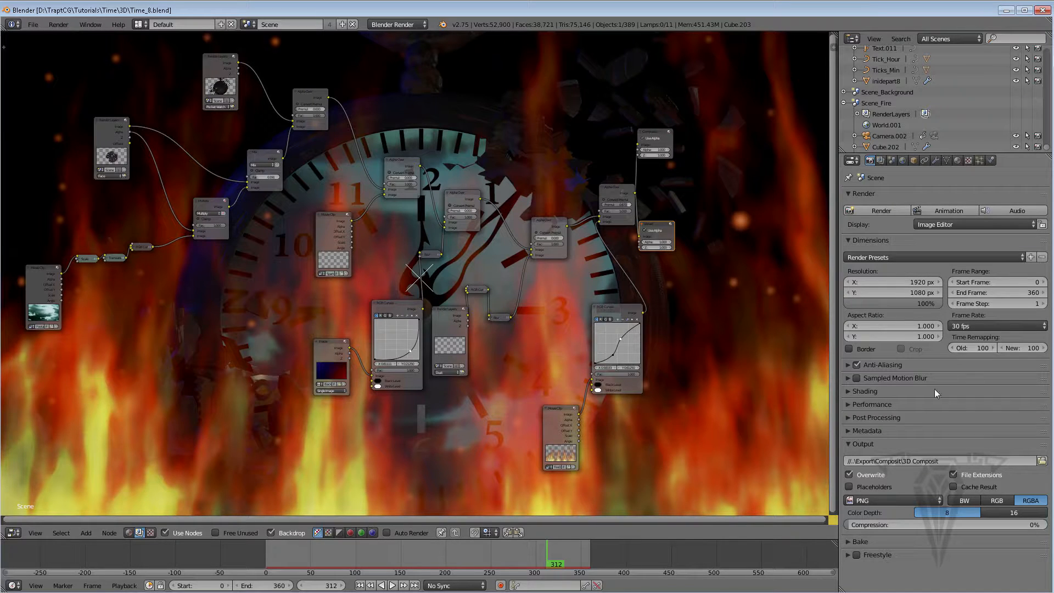
Set the render Shading alpha mode to Transparent and check the Post Processing compositing options
left_click(860, 391)
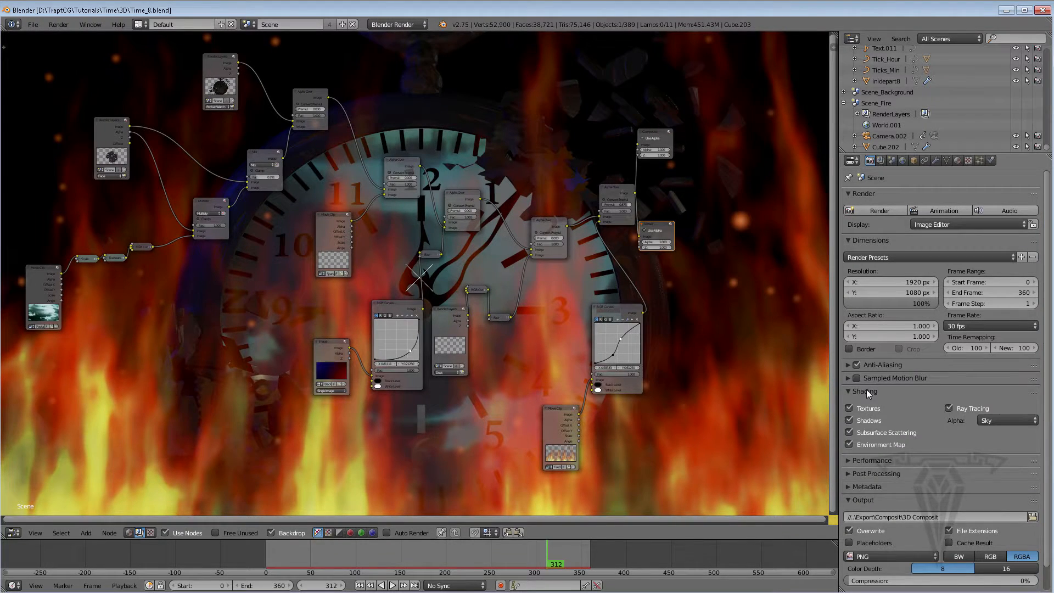
left_click(867, 390)
left_click(865, 391)
left_click(864, 391)
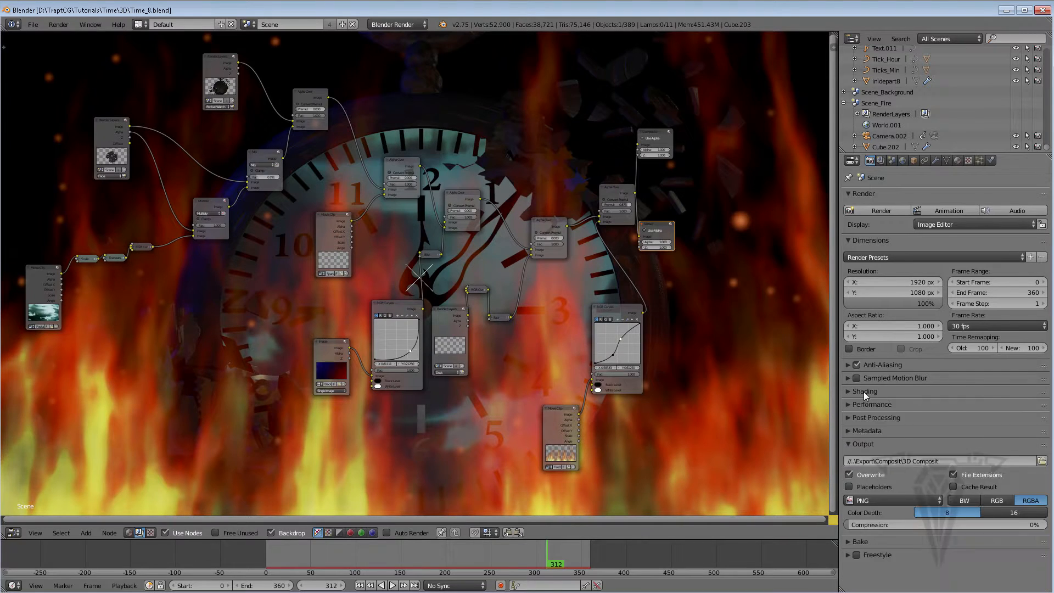
left_click(864, 391)
left_click(1005, 420)
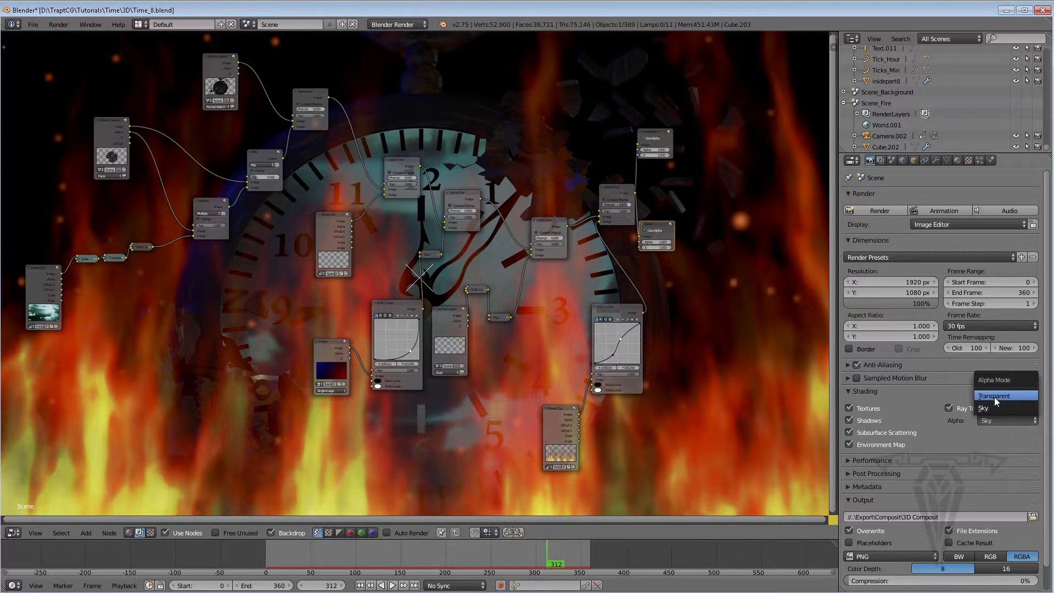
left_click(994, 396)
left_click(868, 390)
left_click(868, 417)
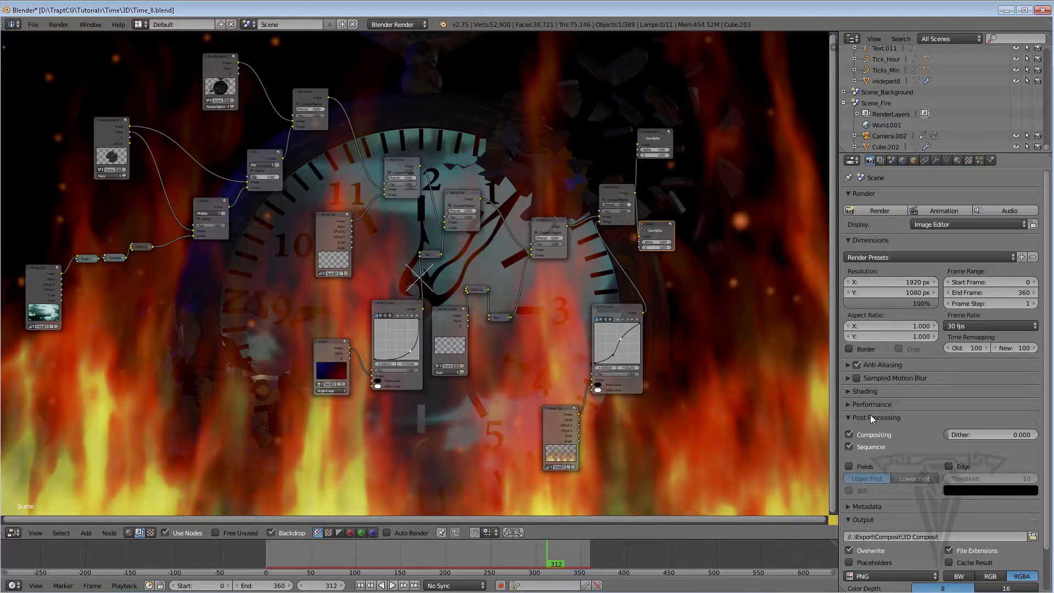
left_click(871, 416)
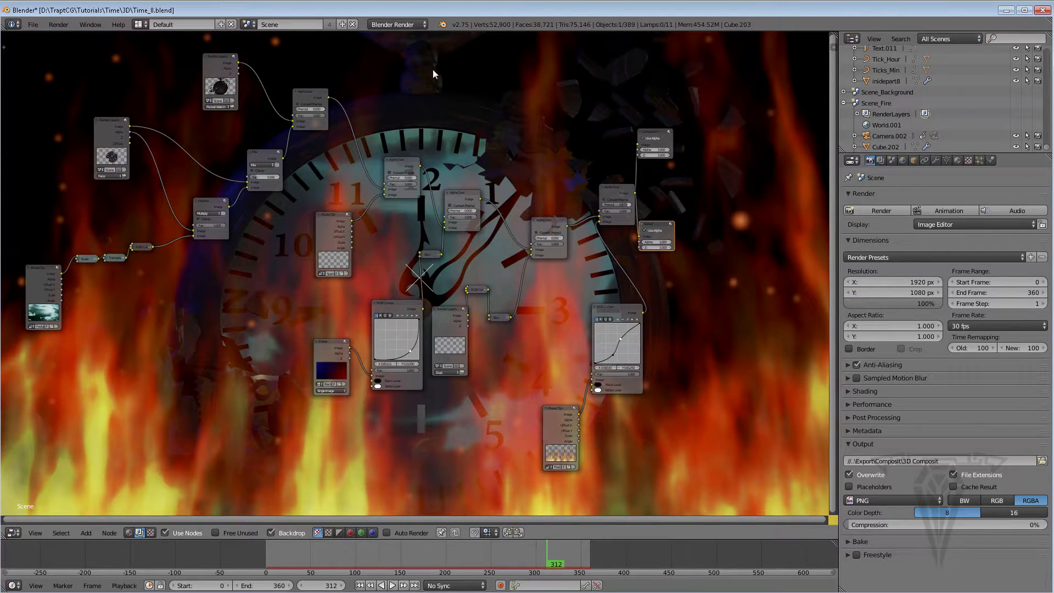
Save the blend file and render the animation
left_click(33, 25)
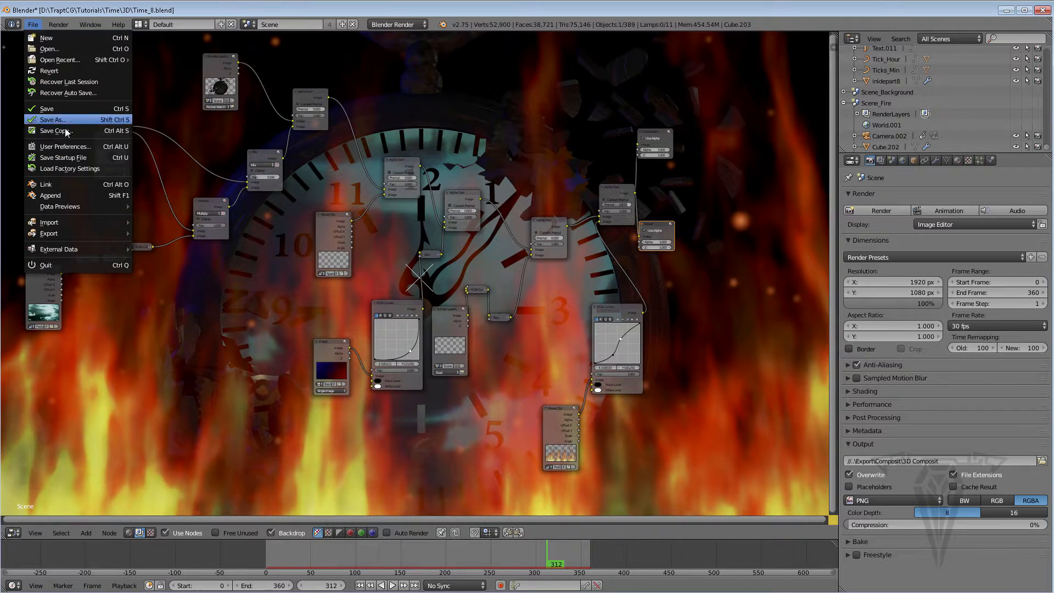
left_click(46, 110)
left_click(936, 210)
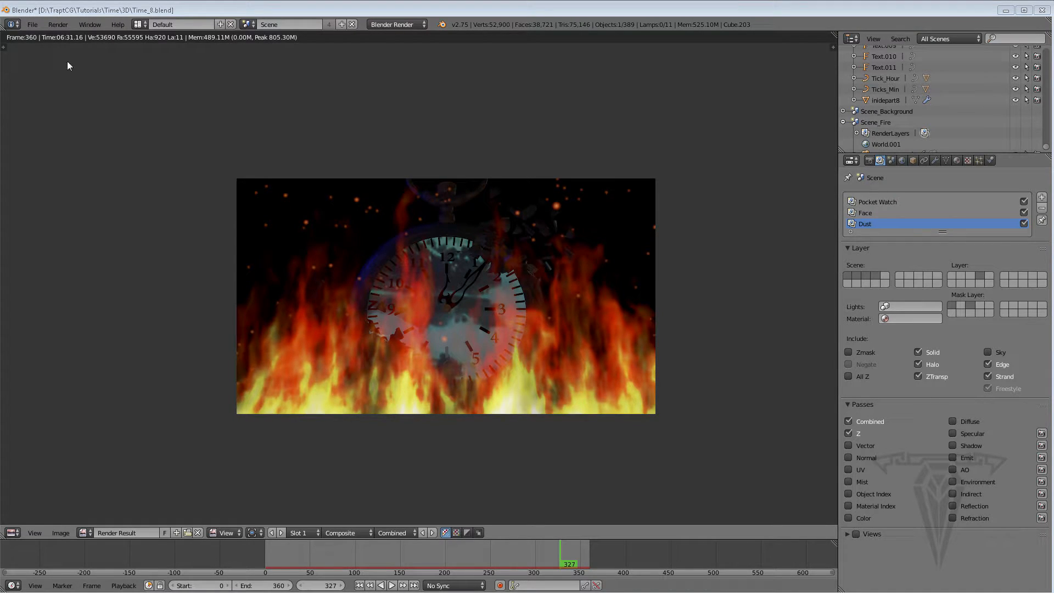
Save the file again and quit Blender
left_click(32, 24)
left_click(50, 106)
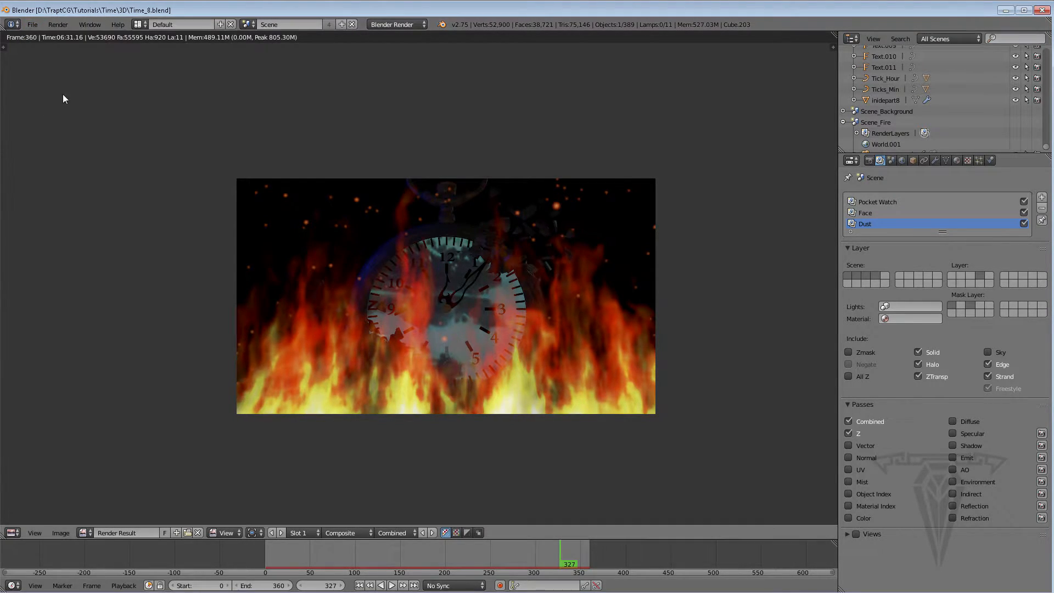
left_click(1043, 10)
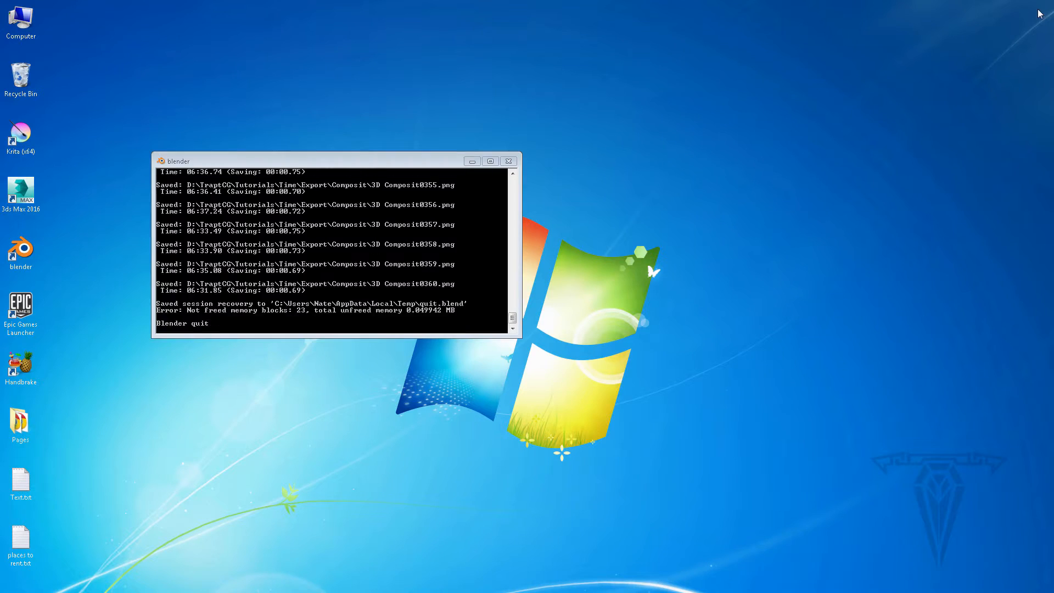
Launch Blender again from the desktop shortcut and dismiss the splash screen
double_click(21, 250)
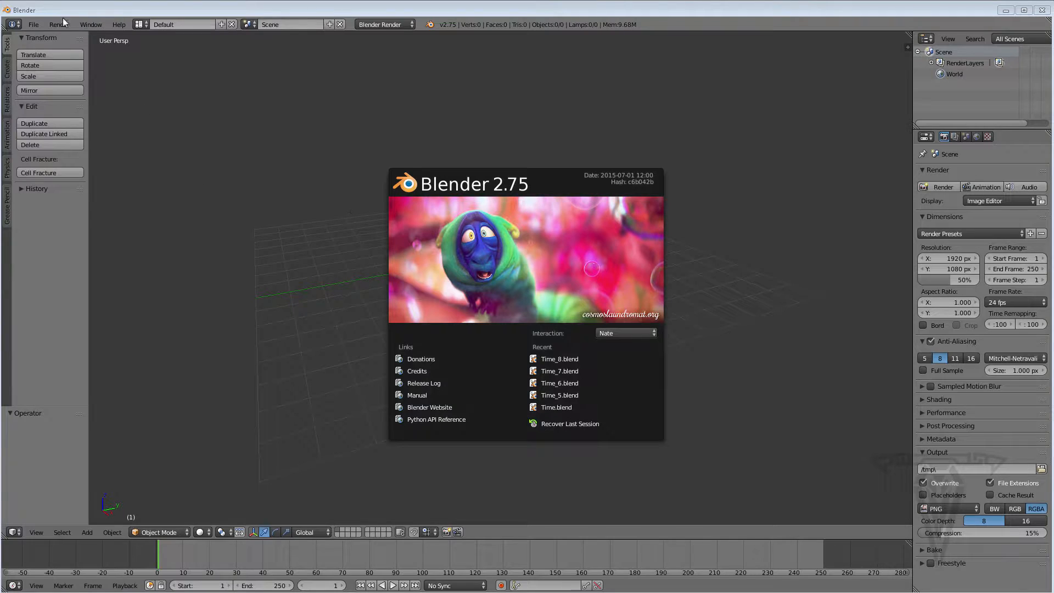
left_click(34, 25)
left_click(34, 25)
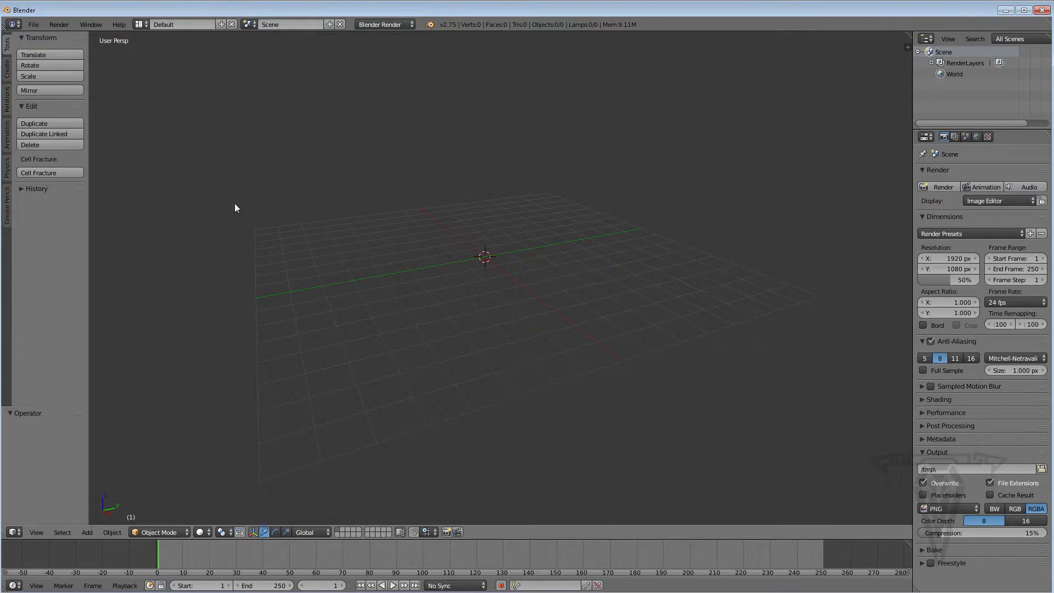
Switch to the Video Editing layout and replace the graph editor with a Properties editor beside the preview
left_click(142, 24)
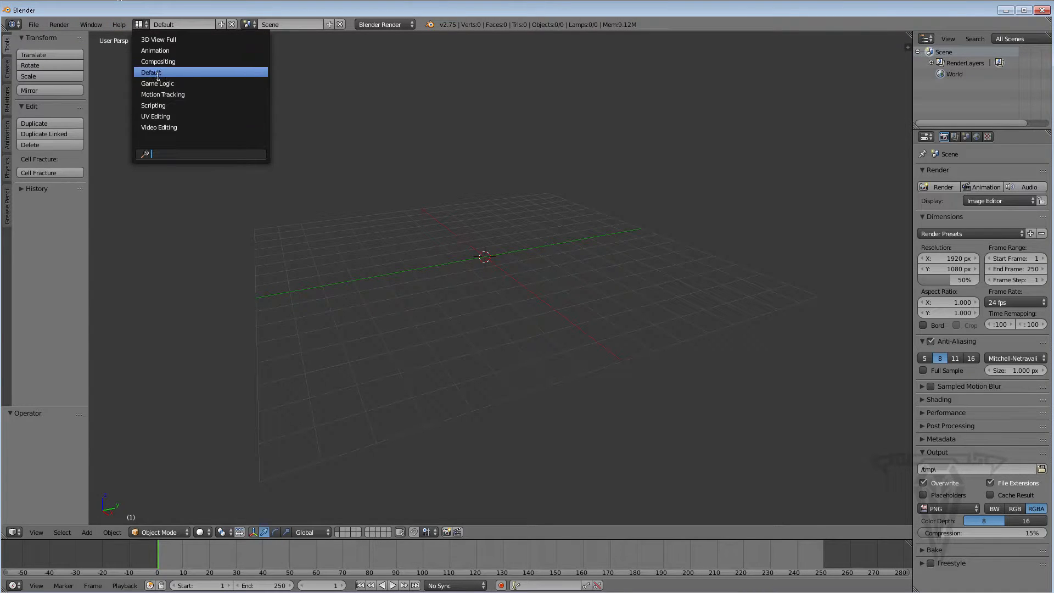
left_click(166, 127)
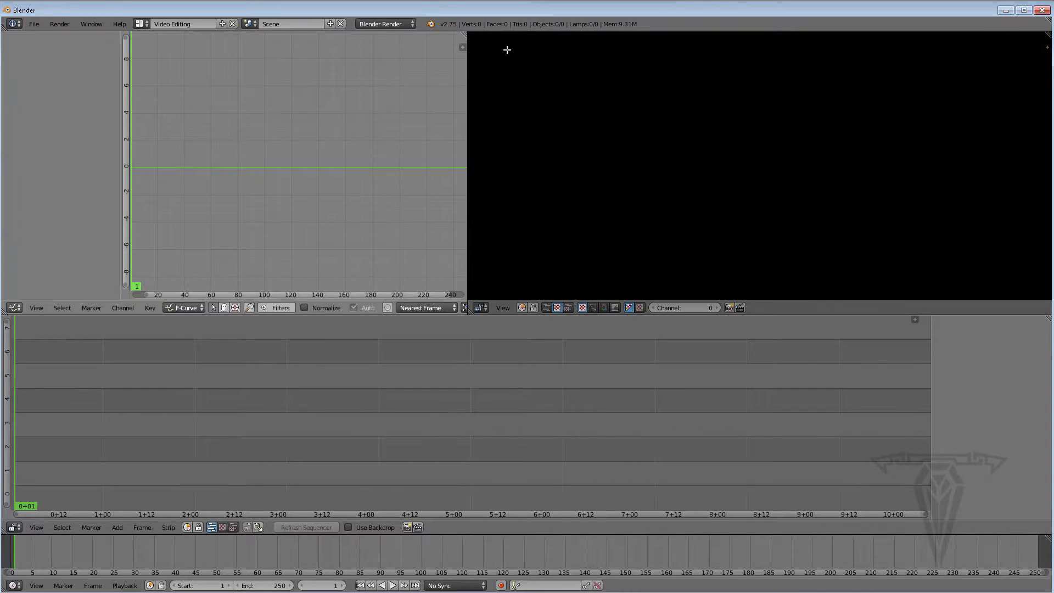
left_click_drag(469, 34, 410, 82)
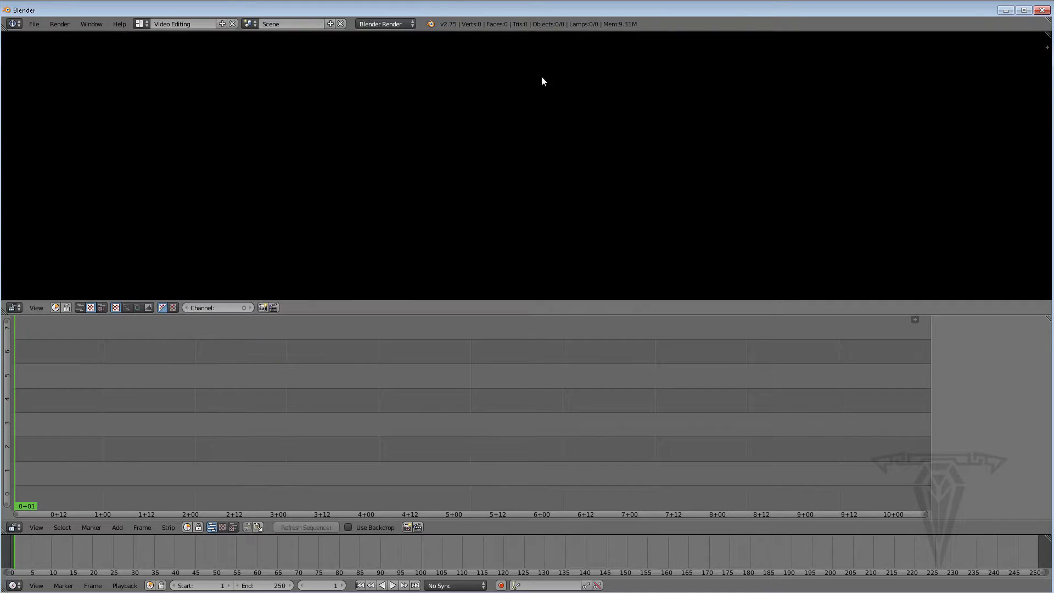
left_click_drag(1048, 34, 504, 110)
left_click(517, 308)
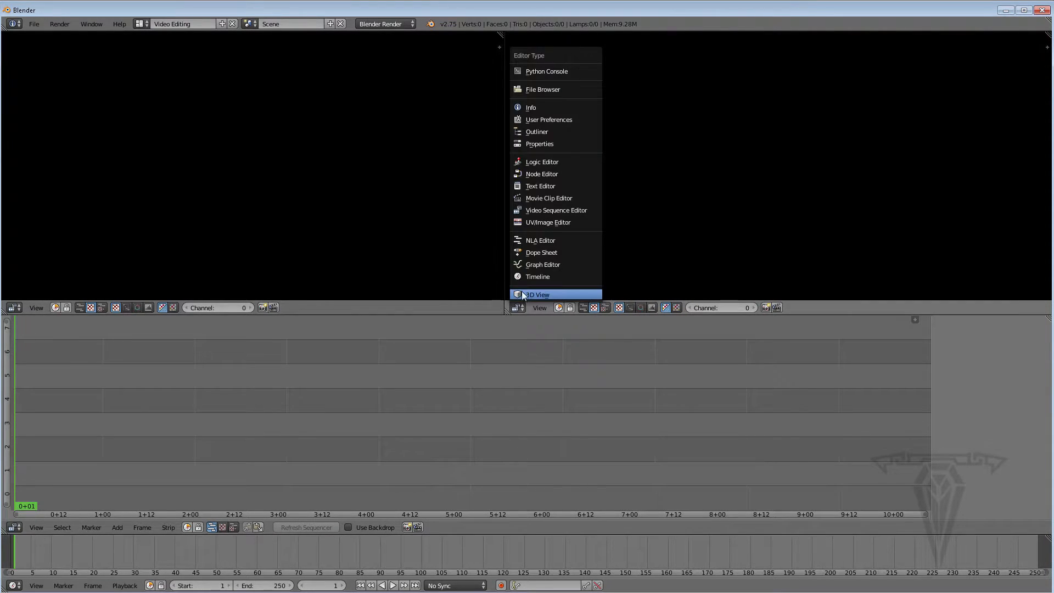
left_click(543, 143)
Set the frame range to start at frame 0 and end at frame 360
left_click(896, 160)
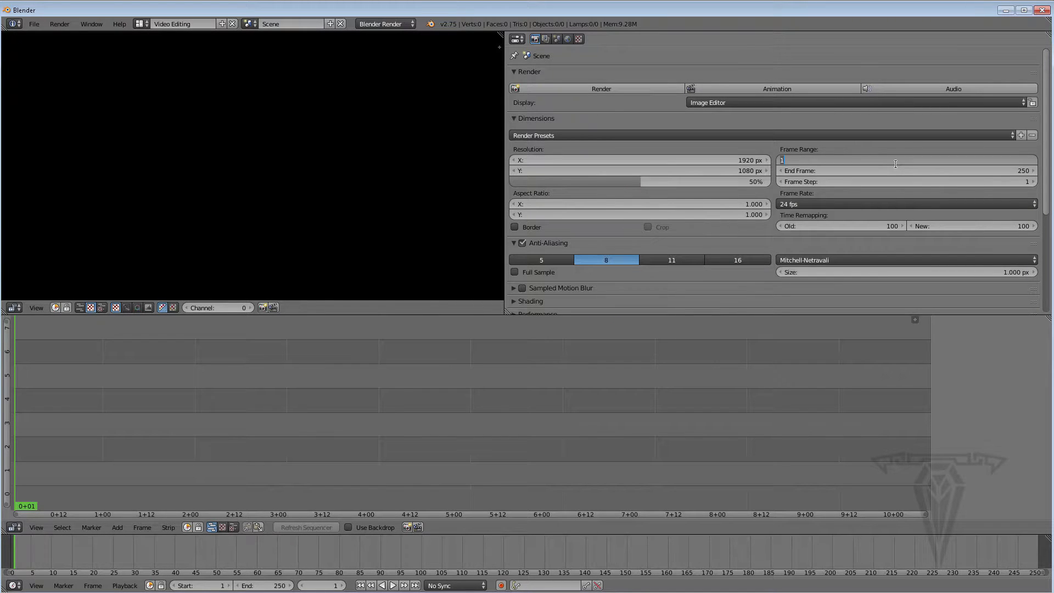
type("0")
key("Return")
left_click(885, 169)
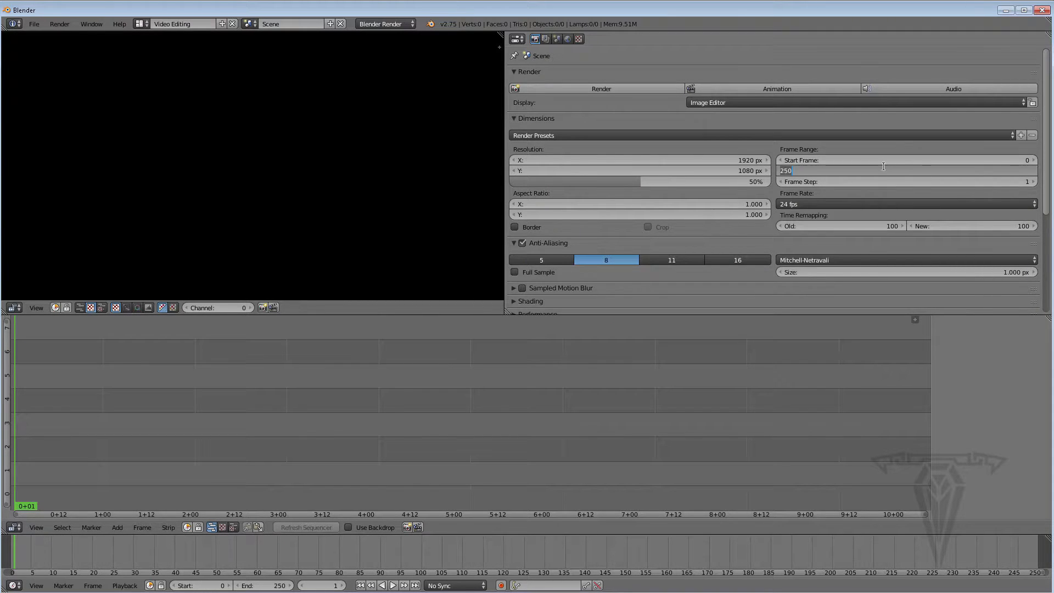
type("360")
key("Return")
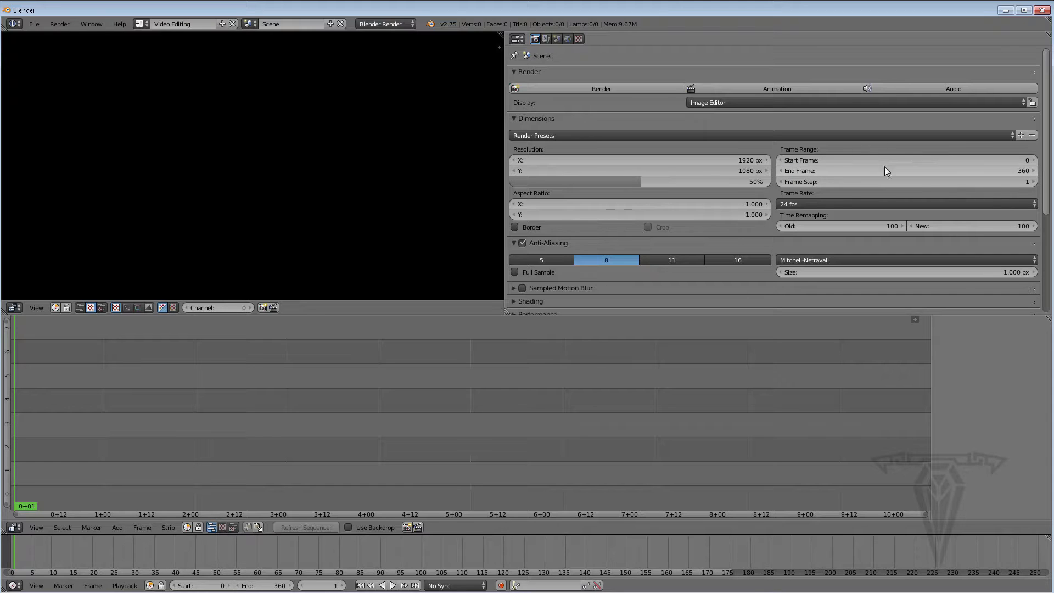
Set the frame rate to 30 fps and the resolution scale to 100%, narrowing the Properties area
left_click(816, 204)
left_click(807, 261)
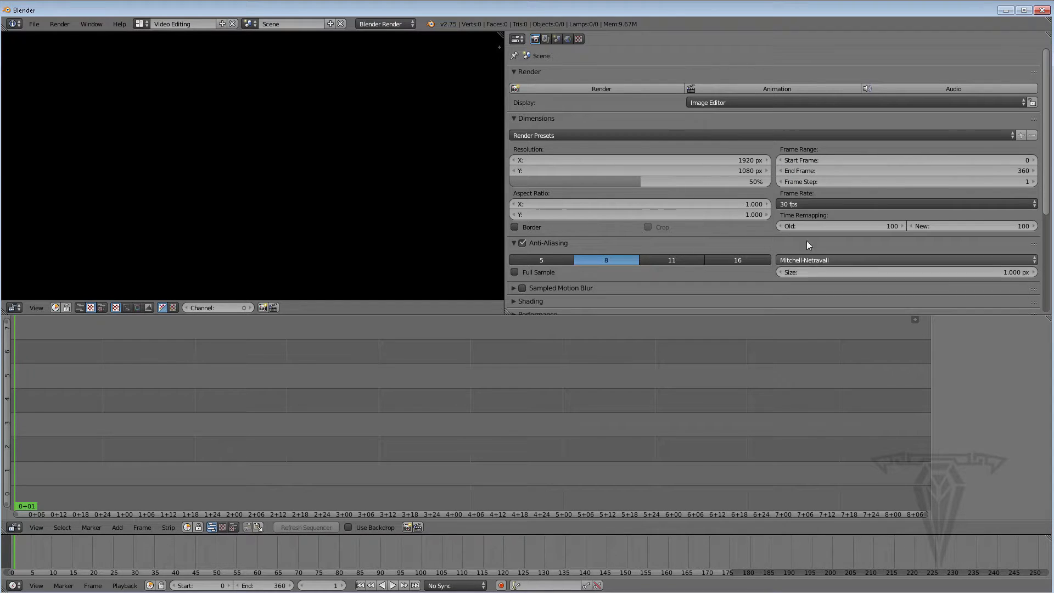
left_click_drag(637, 182, 769, 182)
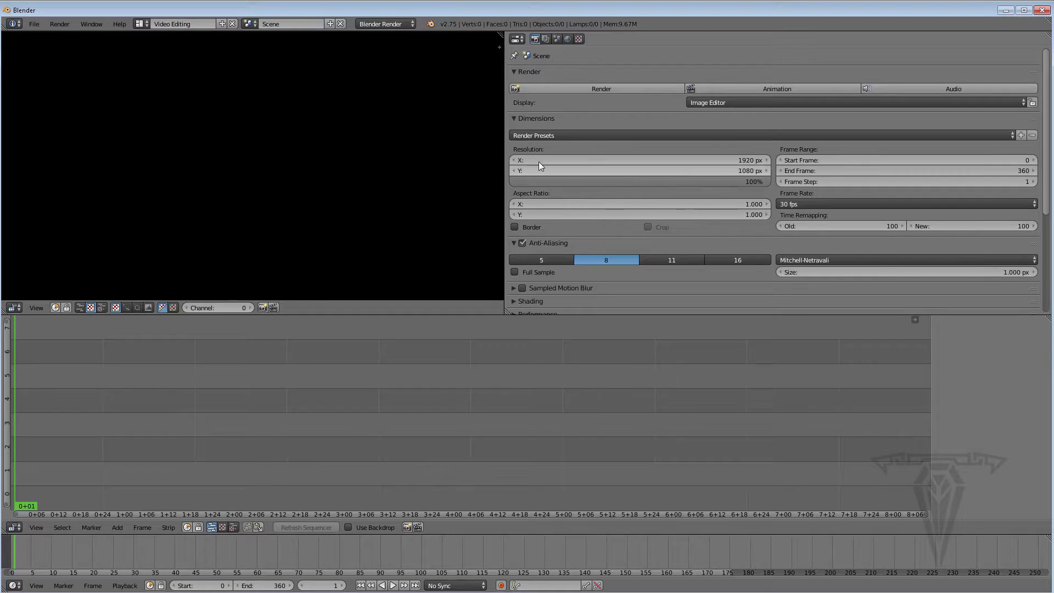
left_click_drag(504, 159, 752, 154)
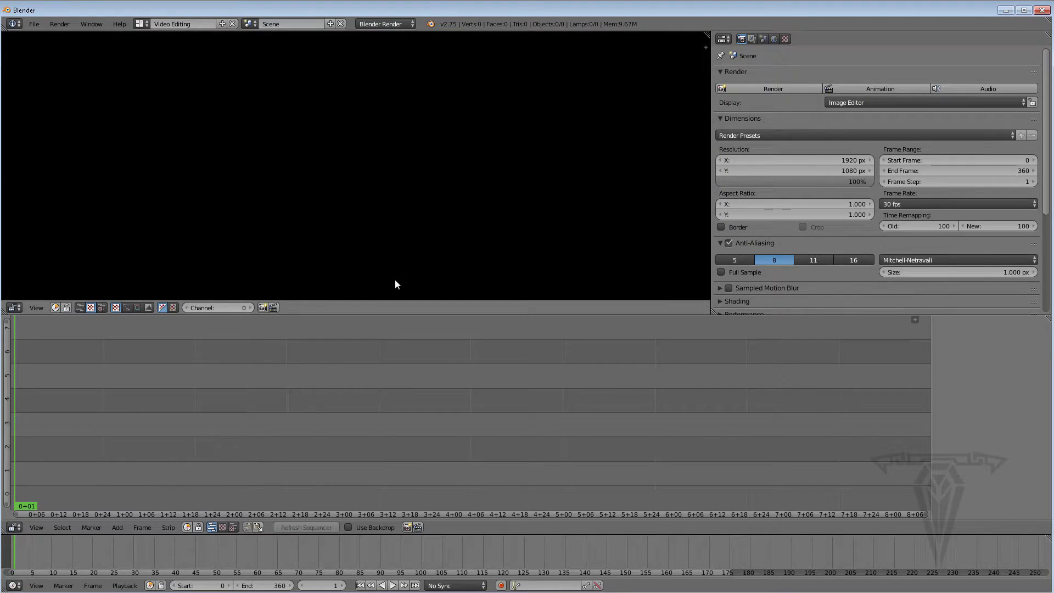
Turn the sequencer area into a Timeline with its header on top, and the bottom timeline into the Video Sequence Editor
left_click(13, 528)
left_click(27, 497)
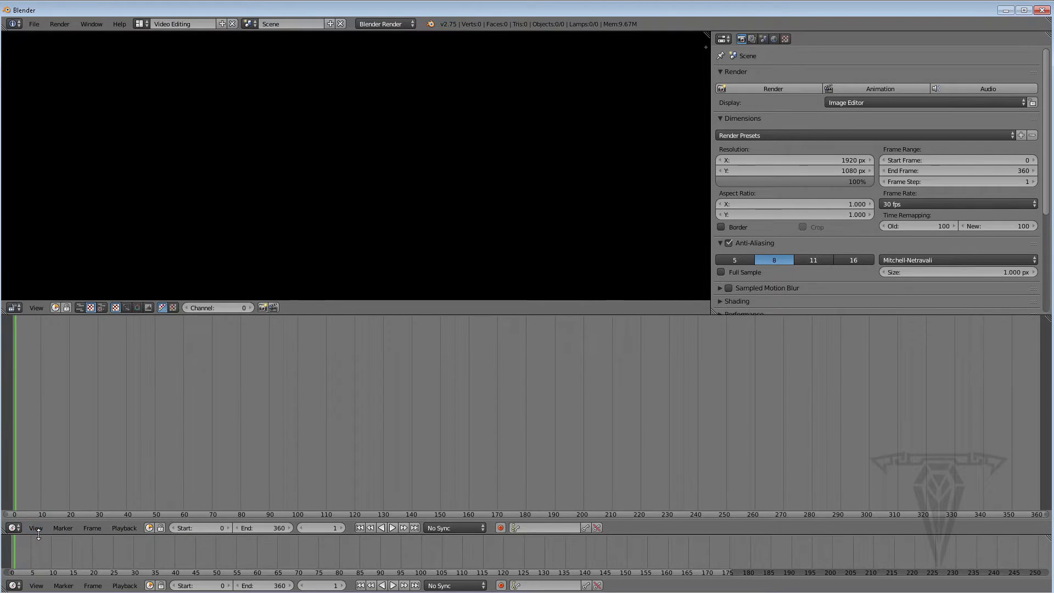
right_click(38, 529)
left_click(53, 519)
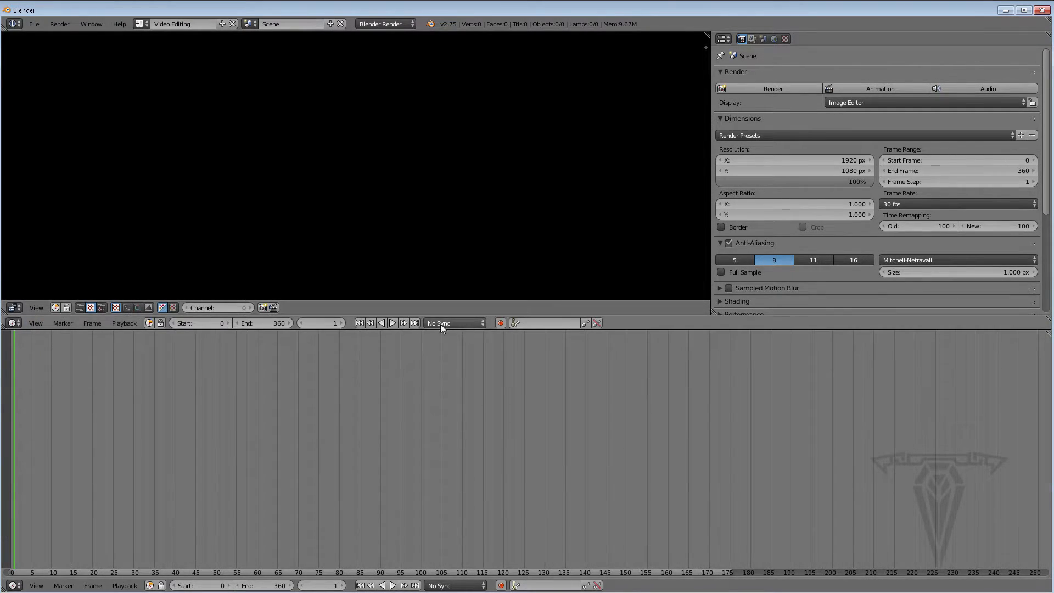
left_click(14, 586)
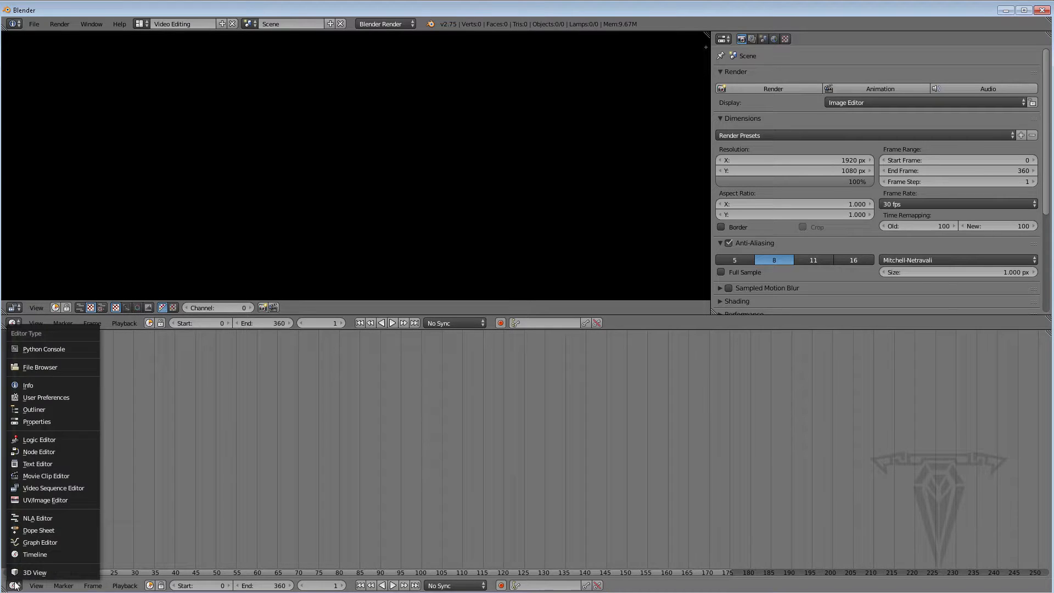
left_click(34, 487)
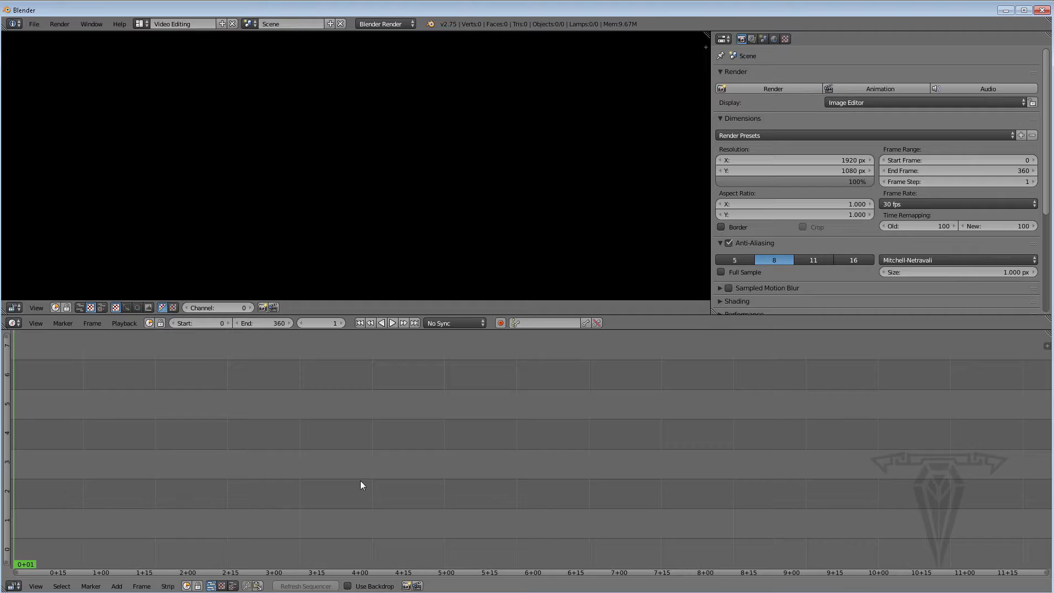
Add all 3D Composit PNG frames from the Export\Composit folder as one image strip
left_click(1047, 346)
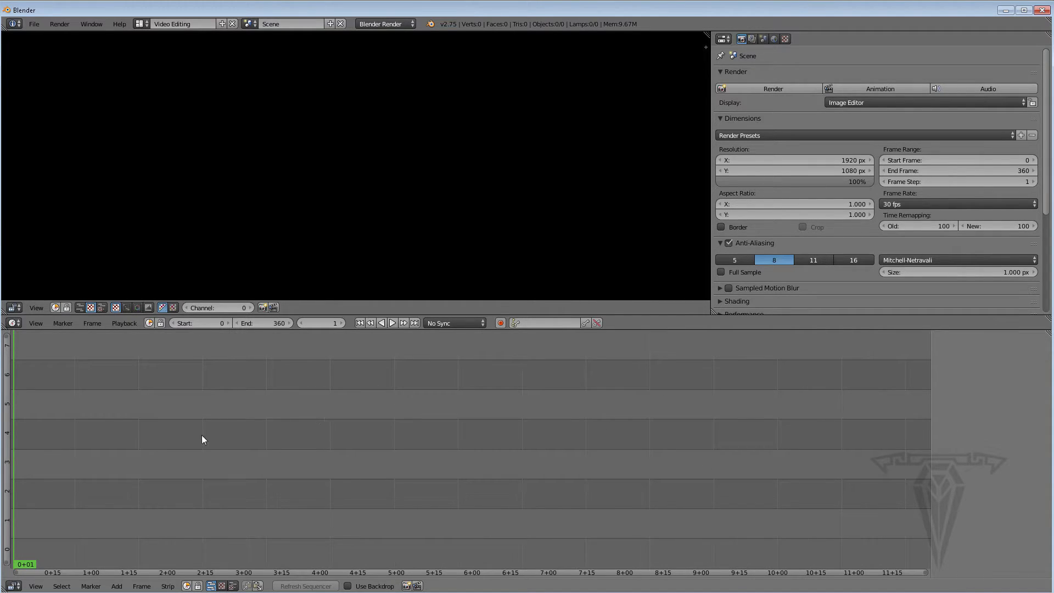
left_click(116, 586)
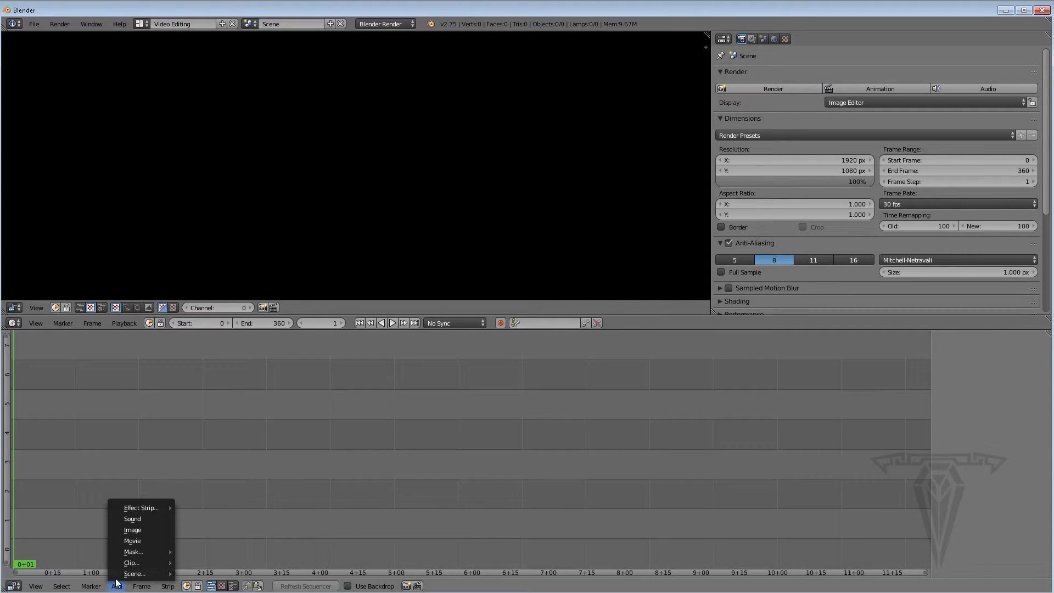
left_click(142, 530)
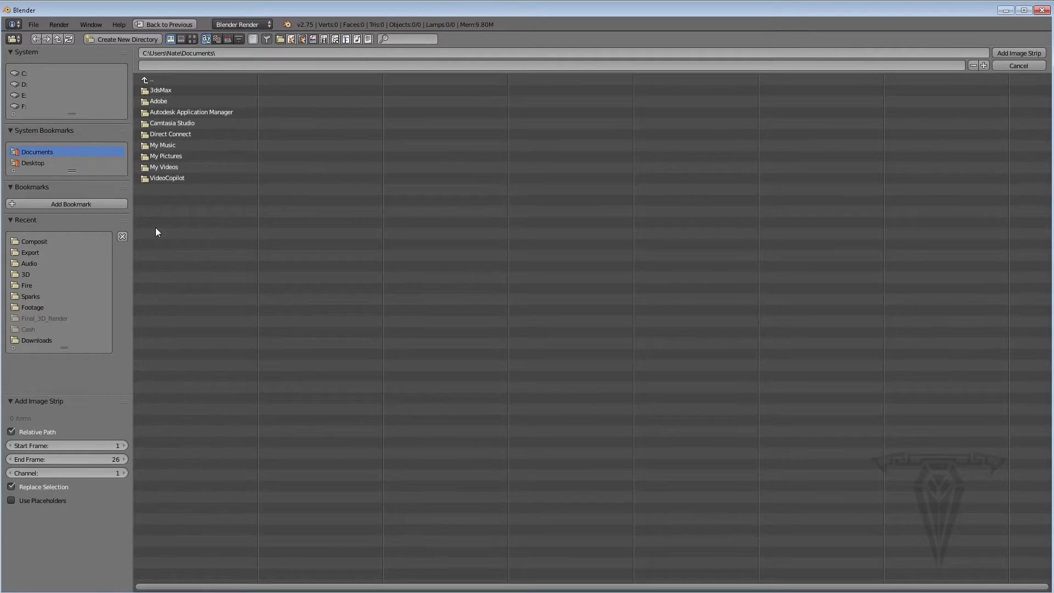
left_click(32, 252)
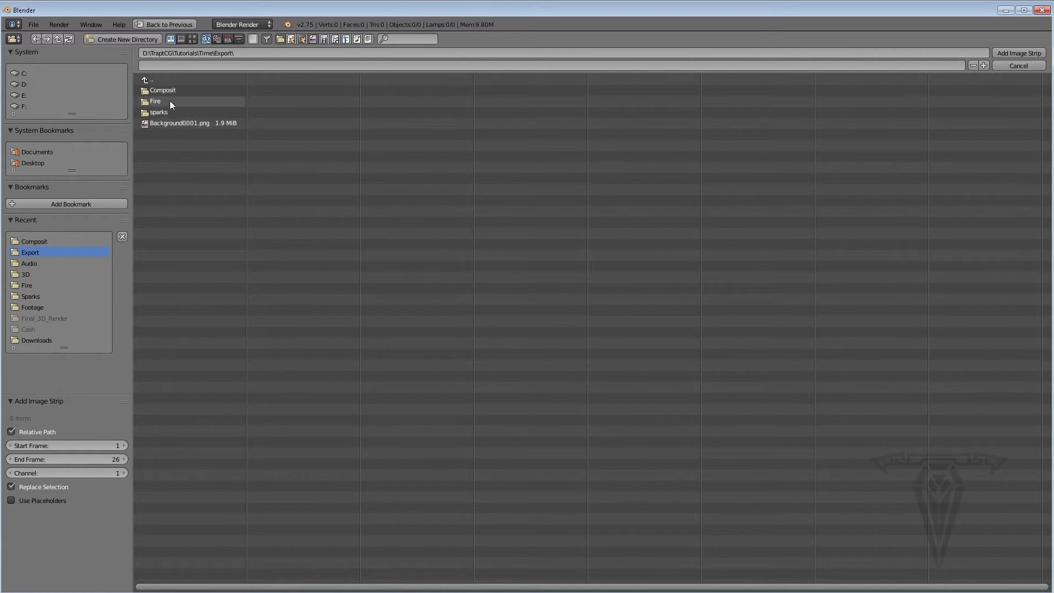
left_click(156, 89)
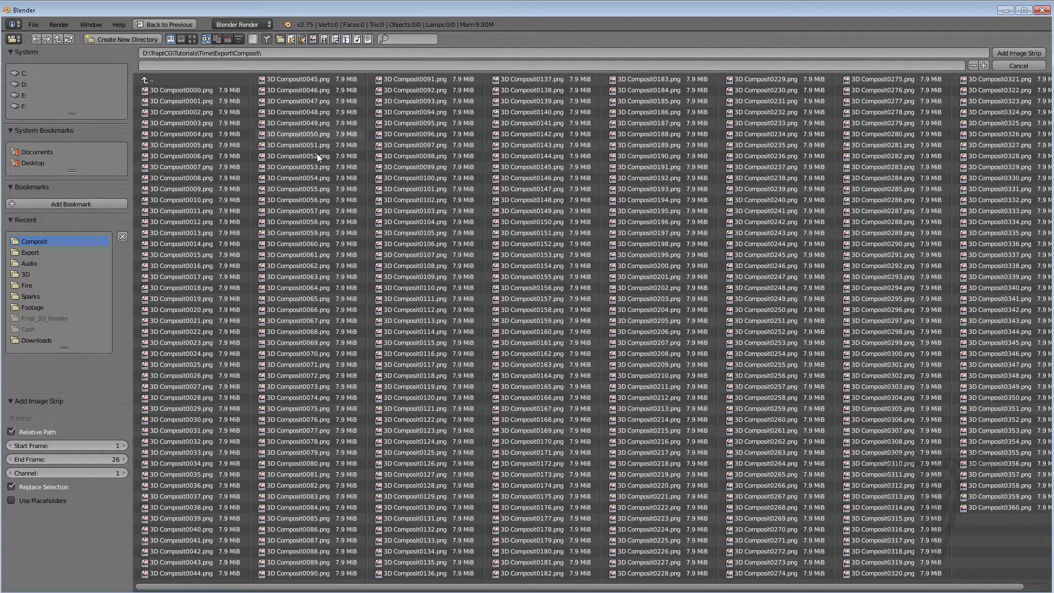
key("a")
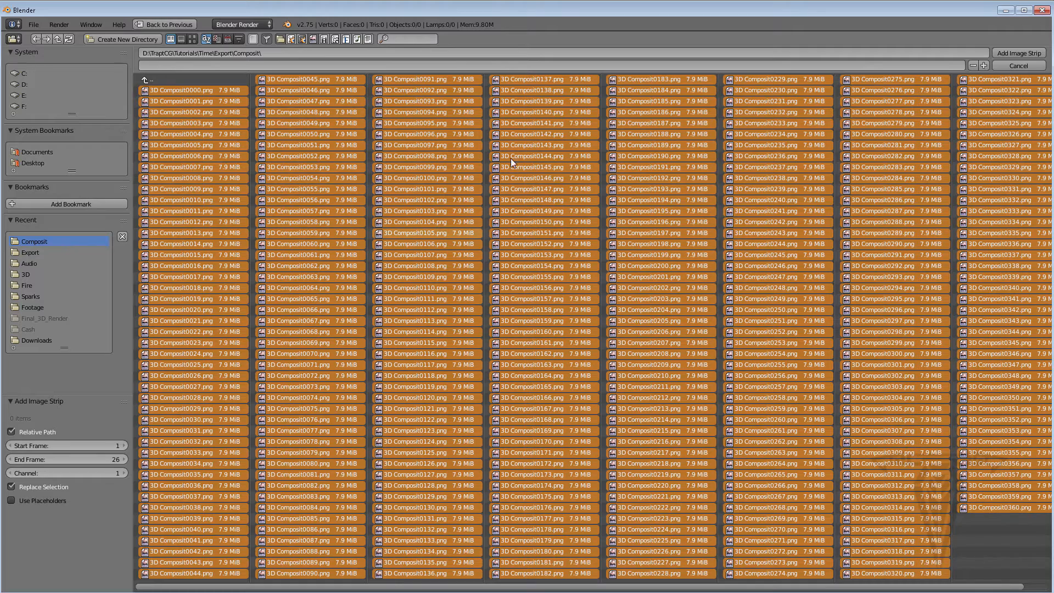
left_click(1017, 51)
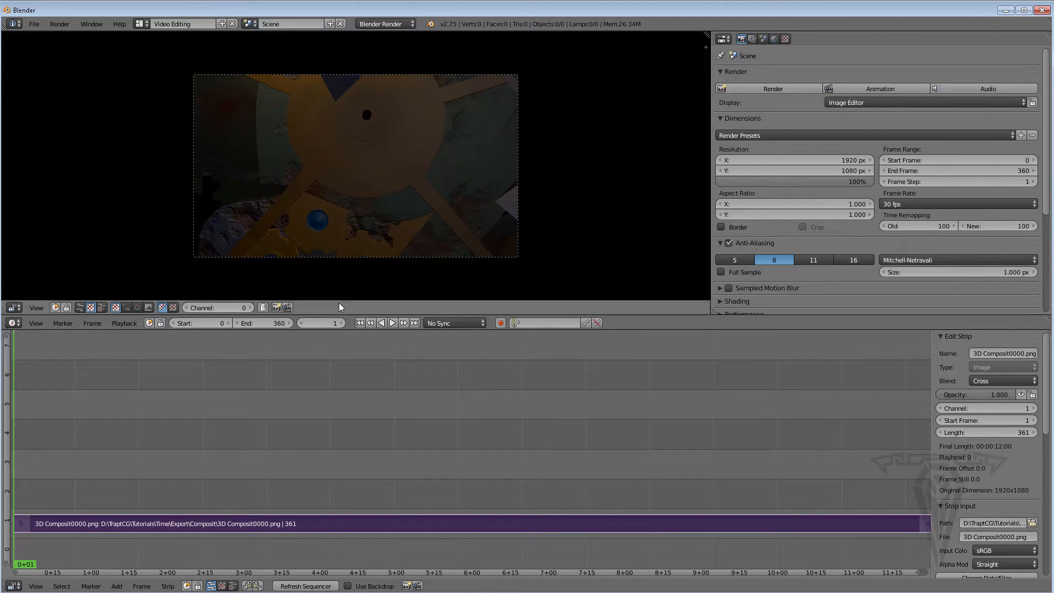
Enlarge the sequencer preview area and zoom into the preview image
mouse_move(341, 300)
left_mouse_down()
mouse_move(344, 333)
mouse_move(348, 304)
left_mouse_up()
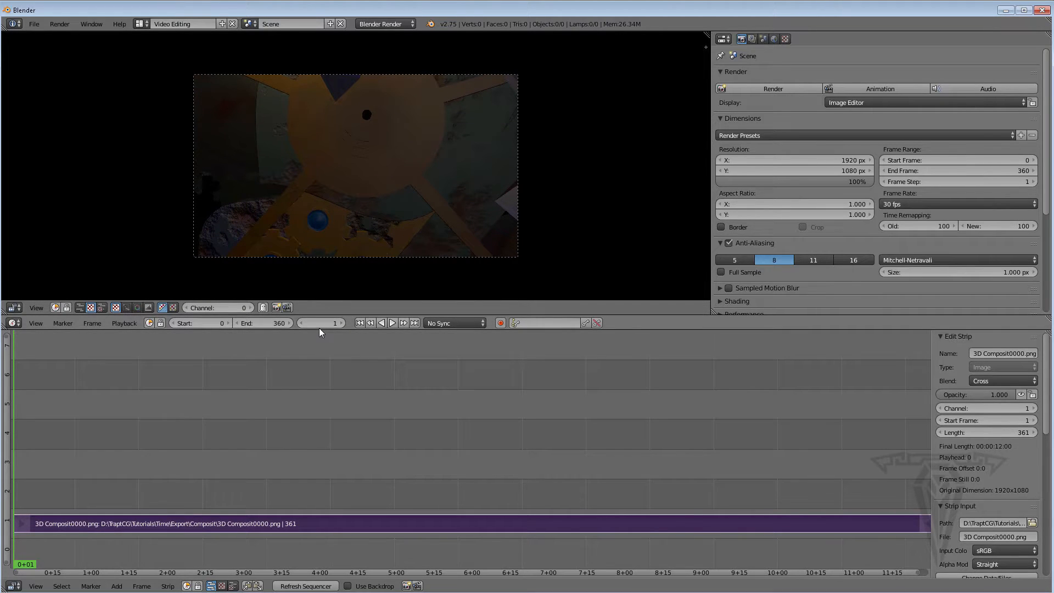
left_click_drag(322, 330, 323, 378)
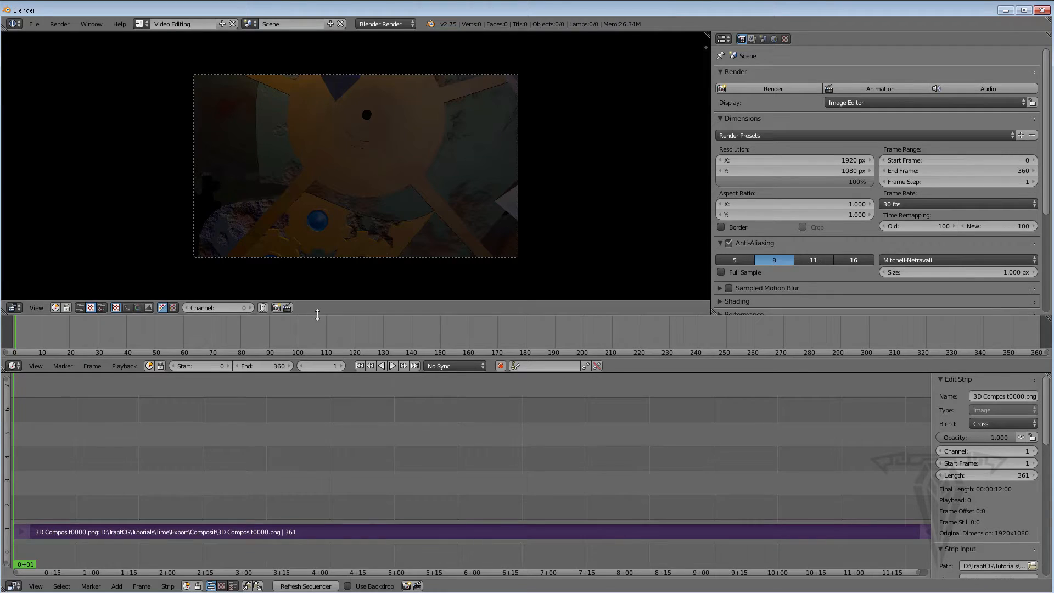
left_click_drag(321, 315, 323, 360)
scroll(335, 237, "up", 2)
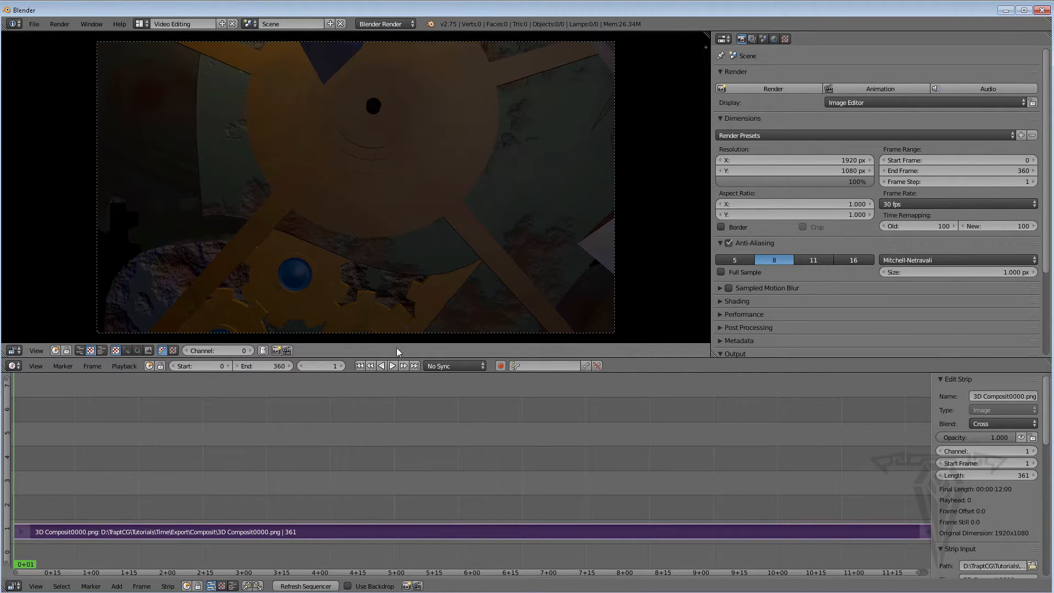
Play back the image strip in the sequencer preview and stop playback
left_click(391, 366)
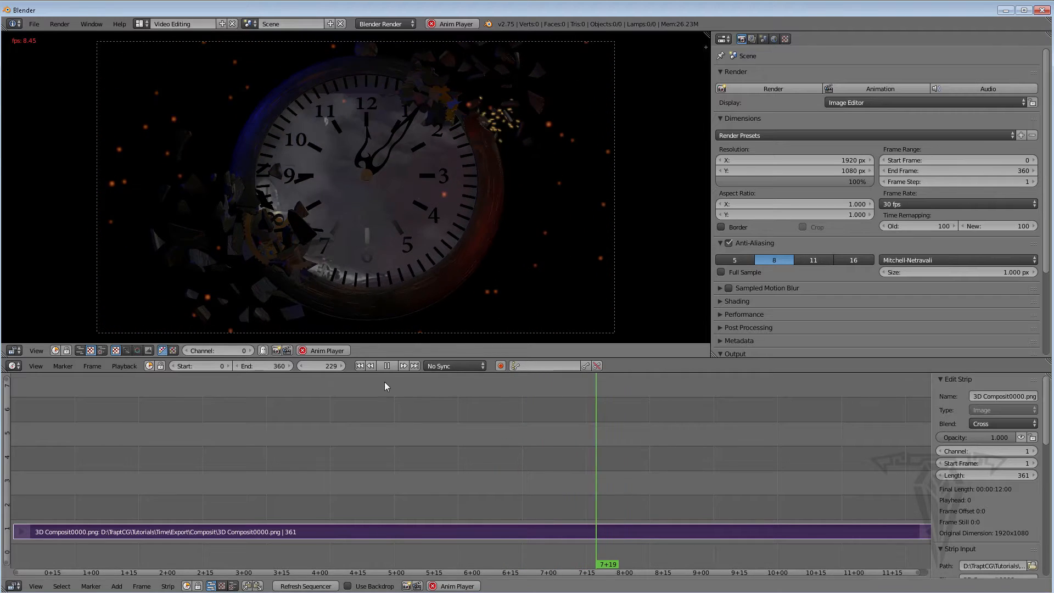
key("alt+a")
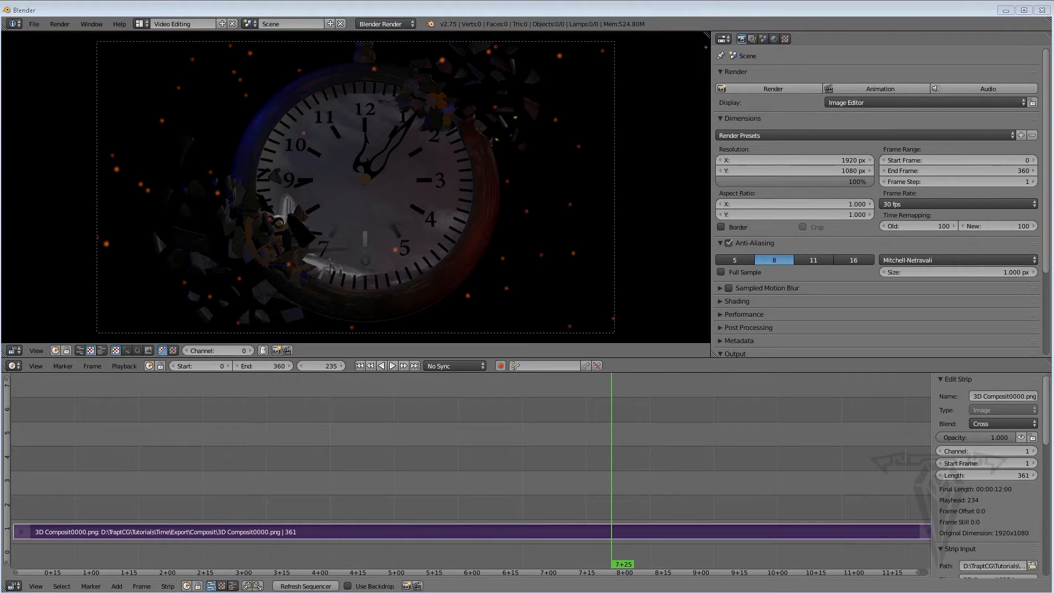
Switch to the file explorer to open the Audio folder, then review the Video Copilot MotionPulse sound page in the browser
key("alt+Tab")
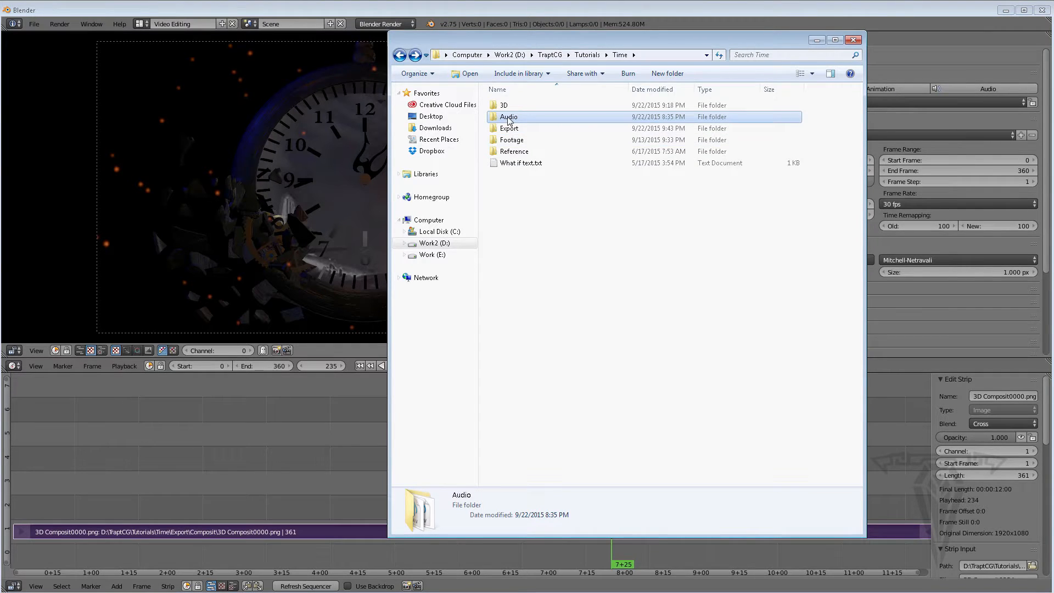
double_click(509, 121)
left_click_drag(560, 226, 510, 113)
key("alt+Tab")
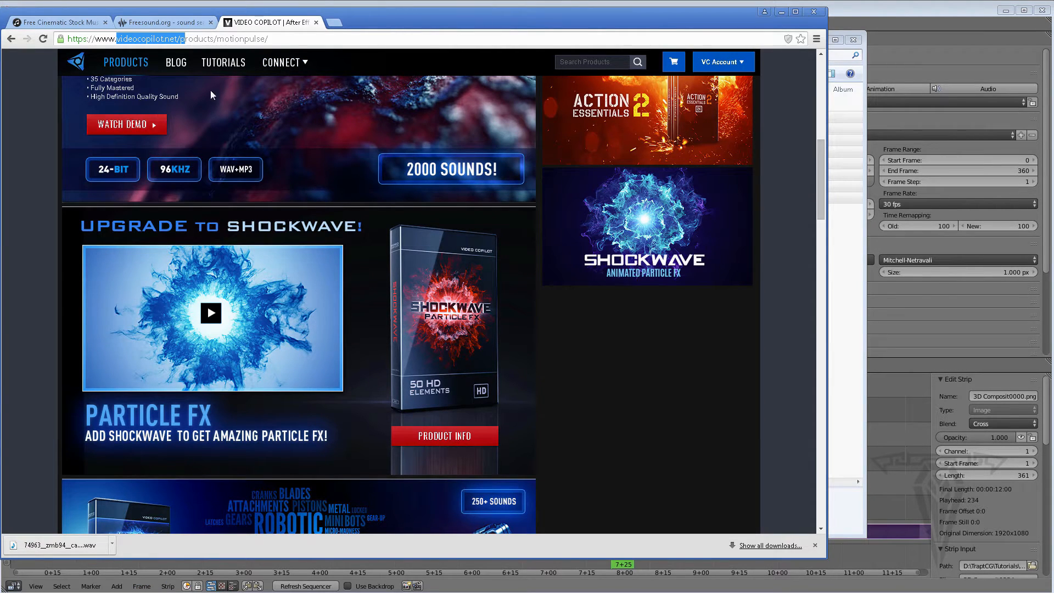
left_click(141, 40)
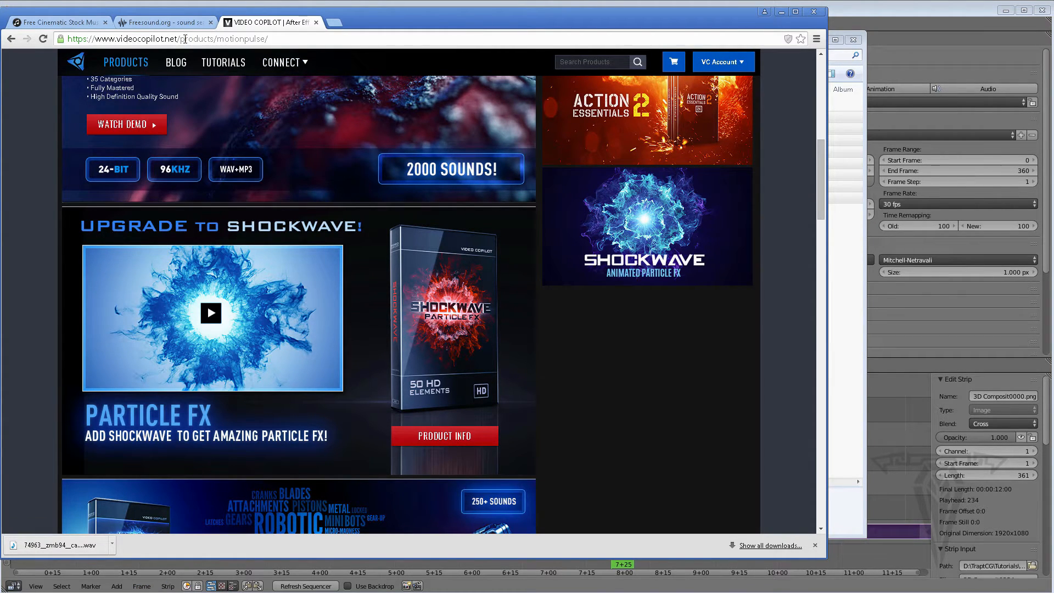
left_click_drag(178, 39, 94, 40)
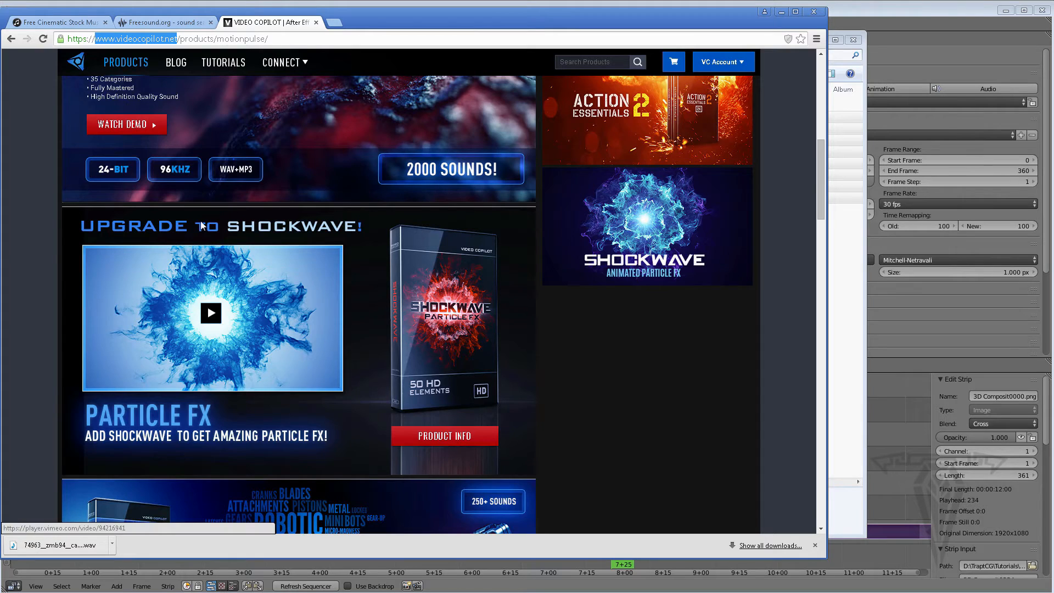
scroll(200, 221, "up", 3)
scroll(200, 221, "down", 10)
scroll(269, 281, "up", 16)
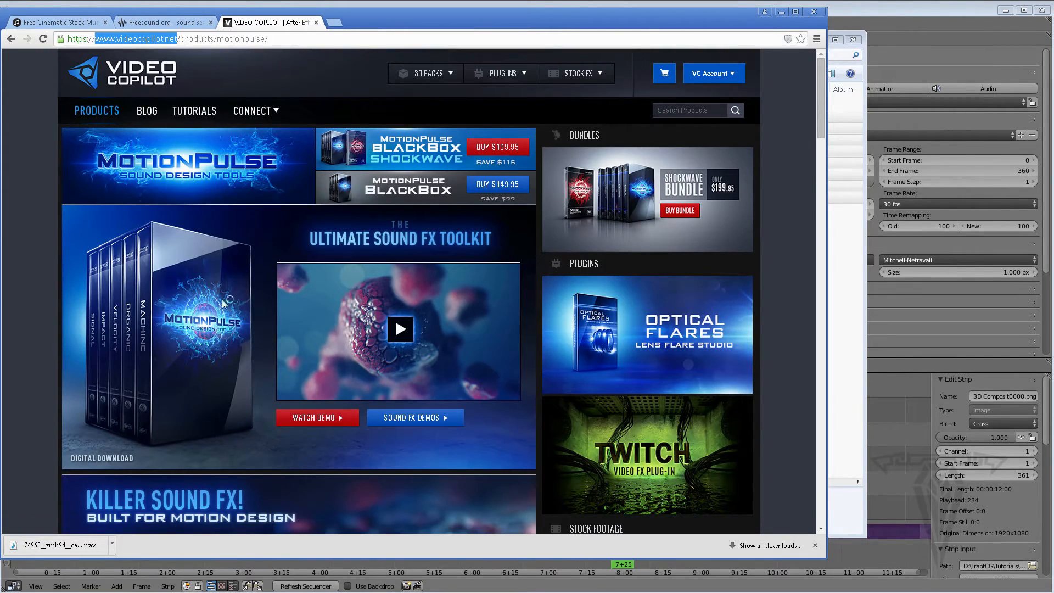
scroll(214, 318, "down", 3)
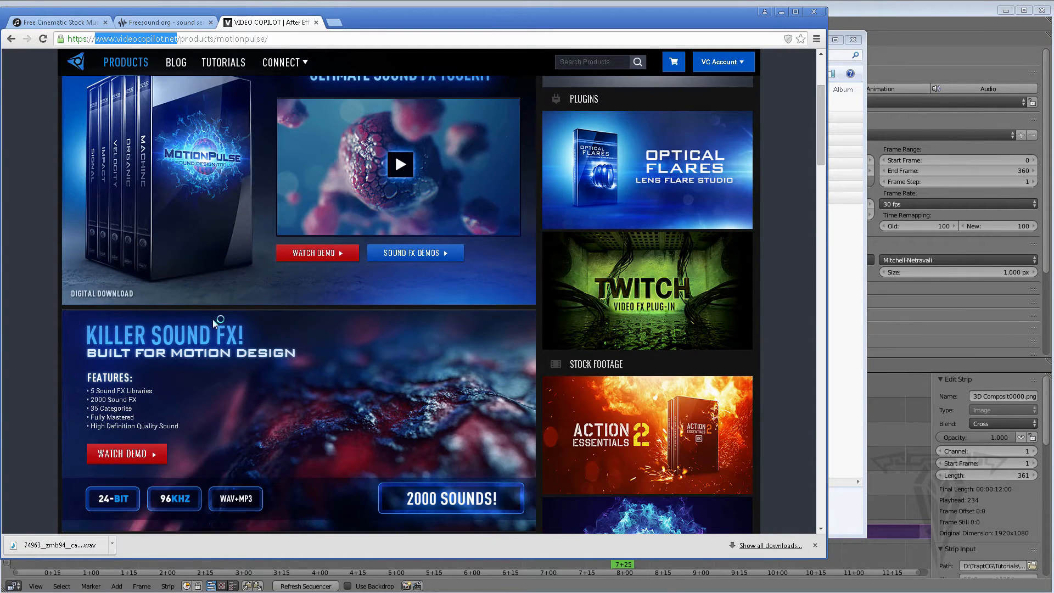
scroll(214, 322, "down", 3)
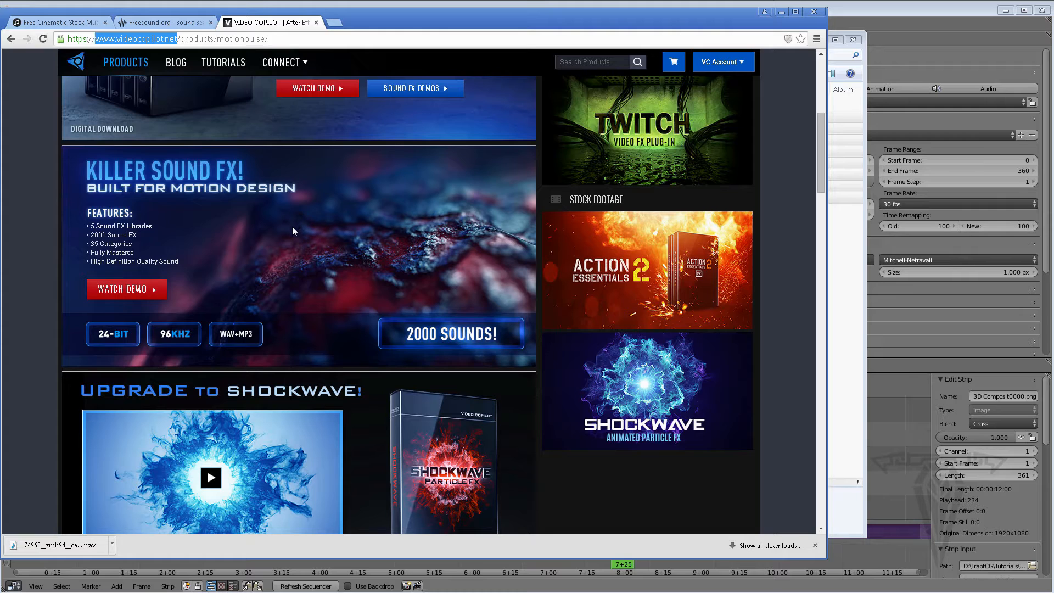
Review the Freesound fire search and Free Stock Music download pages, then minimize the browser and close the explorer window
left_click(167, 22)
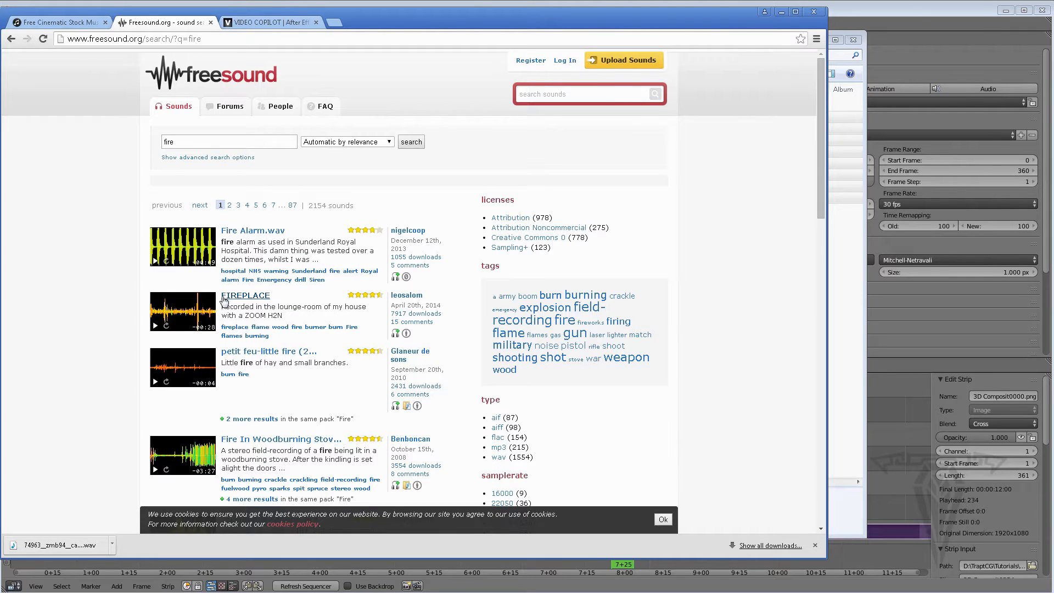
scroll(240, 435, "down", 4)
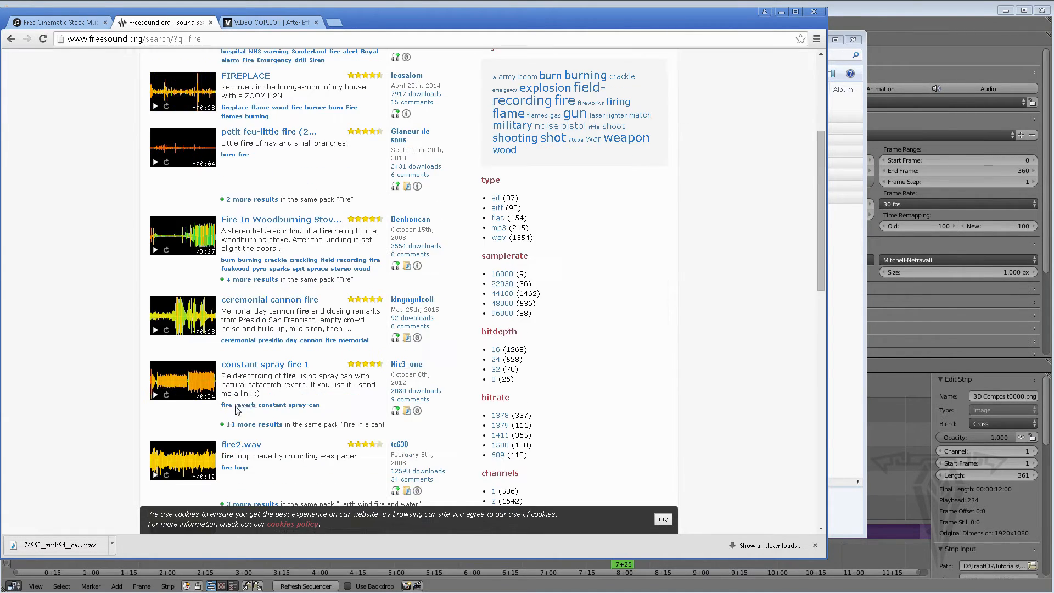
scroll(240, 435, "down", 4)
scroll(260, 354, "up", 8)
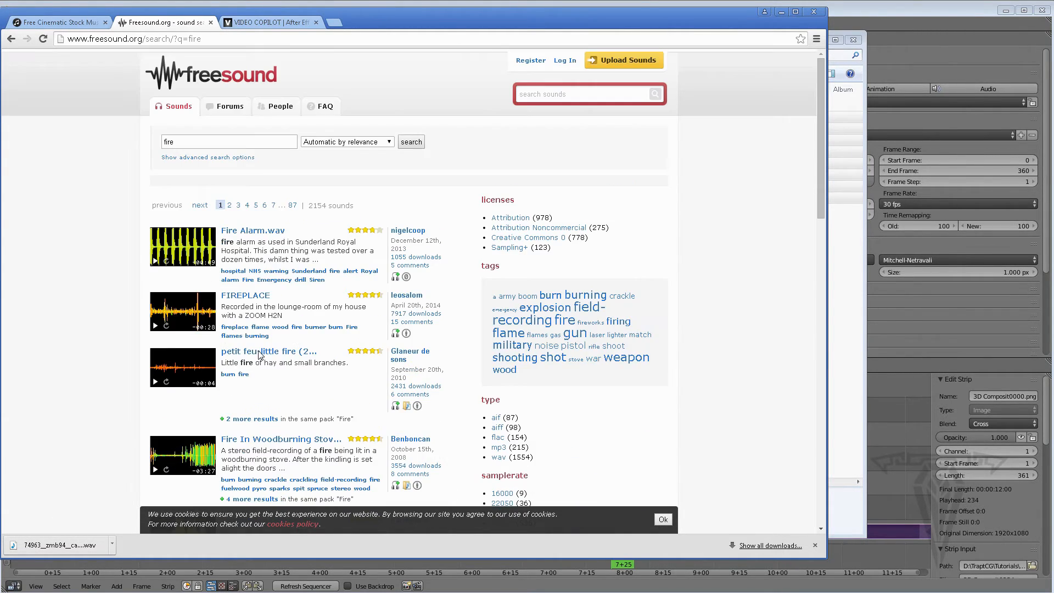
left_click(60, 22)
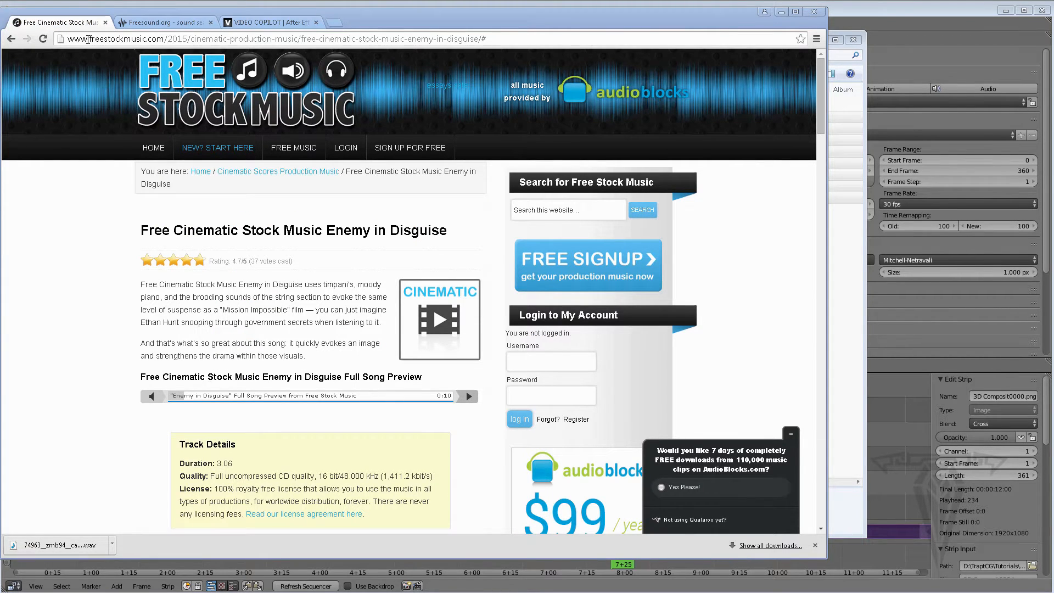
left_click_drag(87, 39, 155, 40)
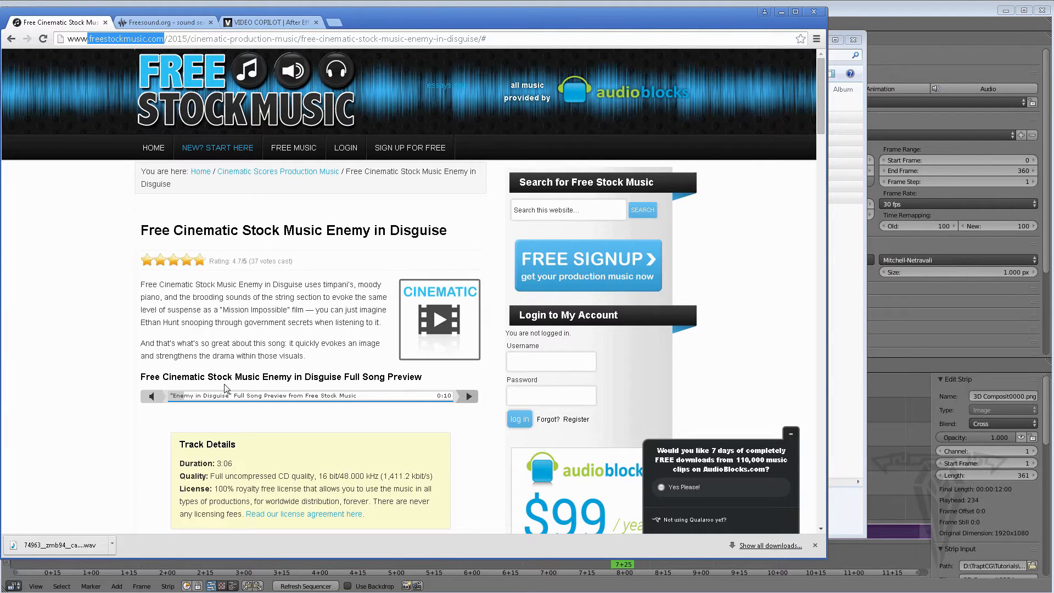
scroll(225, 388, "down", 3)
scroll(225, 388, "down", 4)
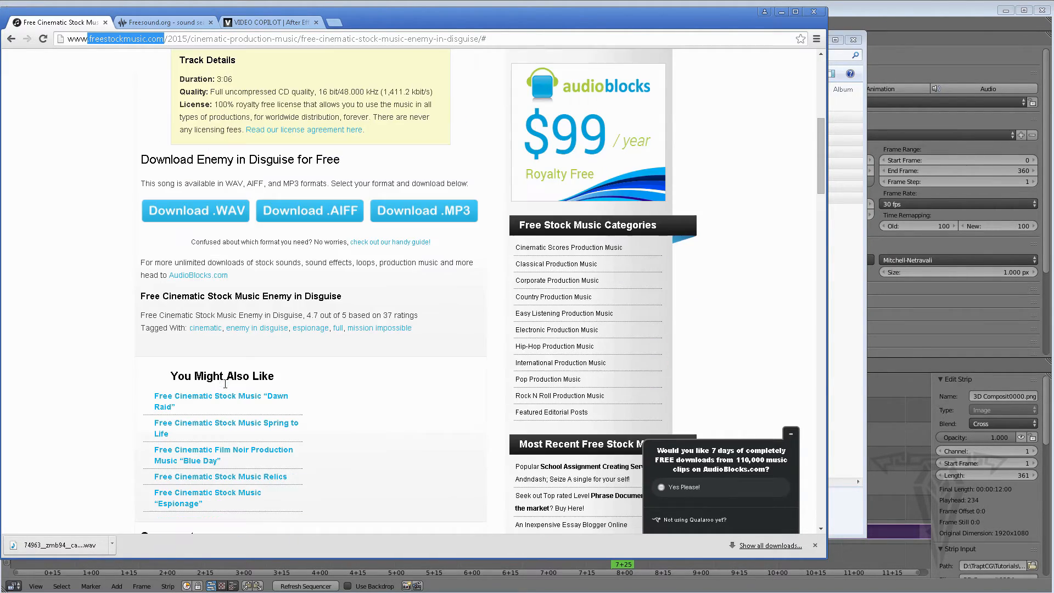
scroll(177, 371, "down", 2)
scroll(180, 371, "up", 8)
scroll(216, 348, "down", 1)
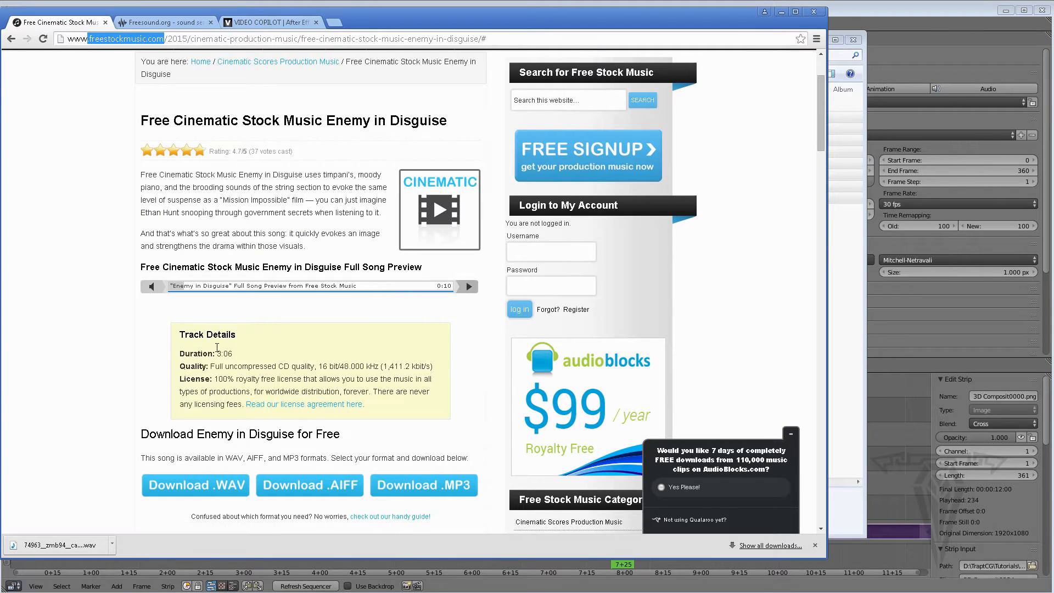
scroll(270, 354, "up", 2)
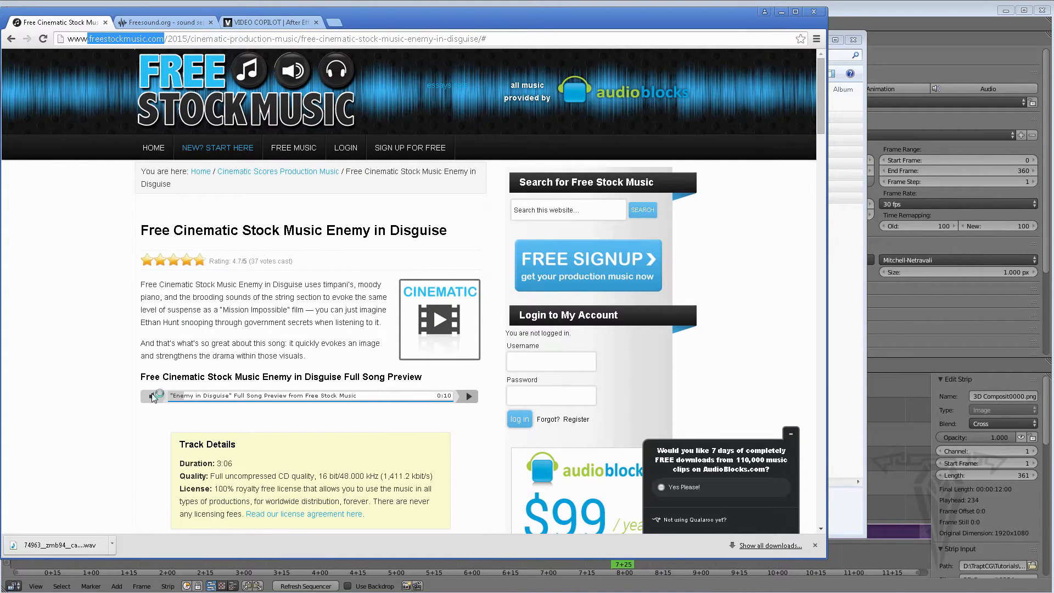
left_click(781, 14)
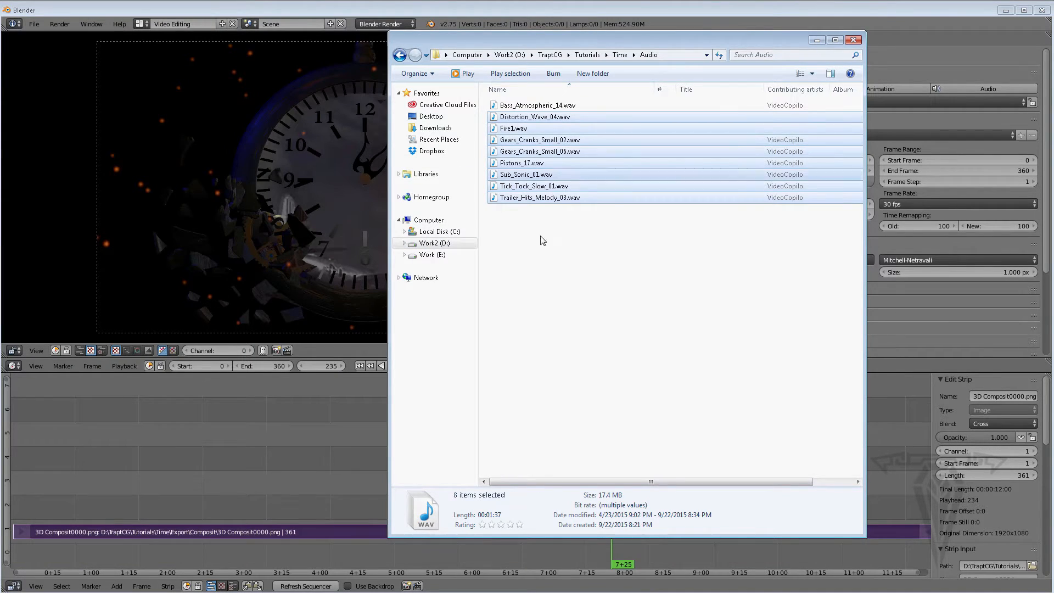
left_click(818, 40)
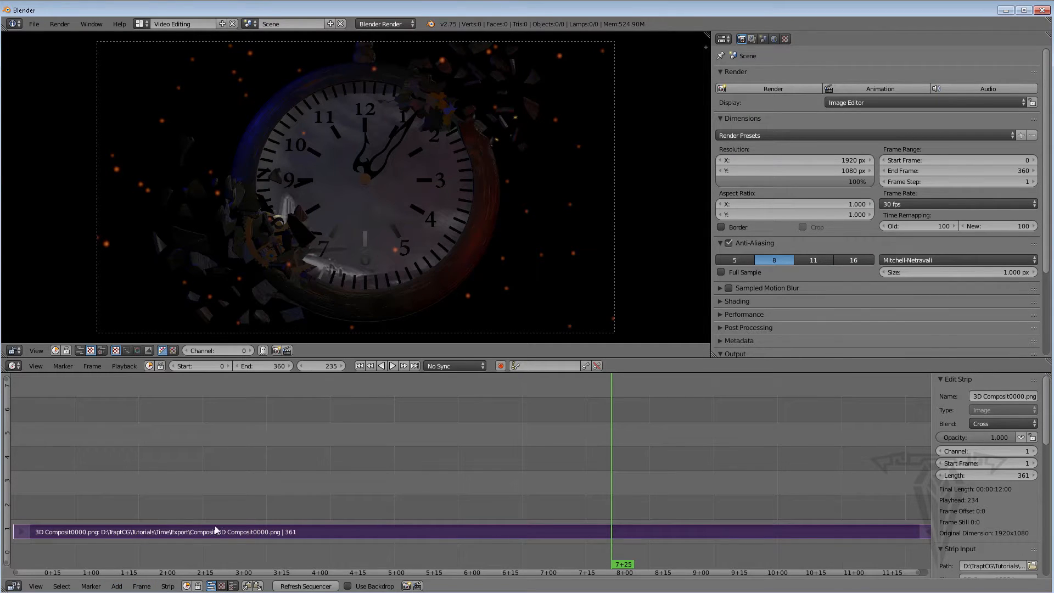
Add Bass_Atmospheric_14.wav from the Audio folder as a sound strip
left_click(135, 586)
key("shift+a")
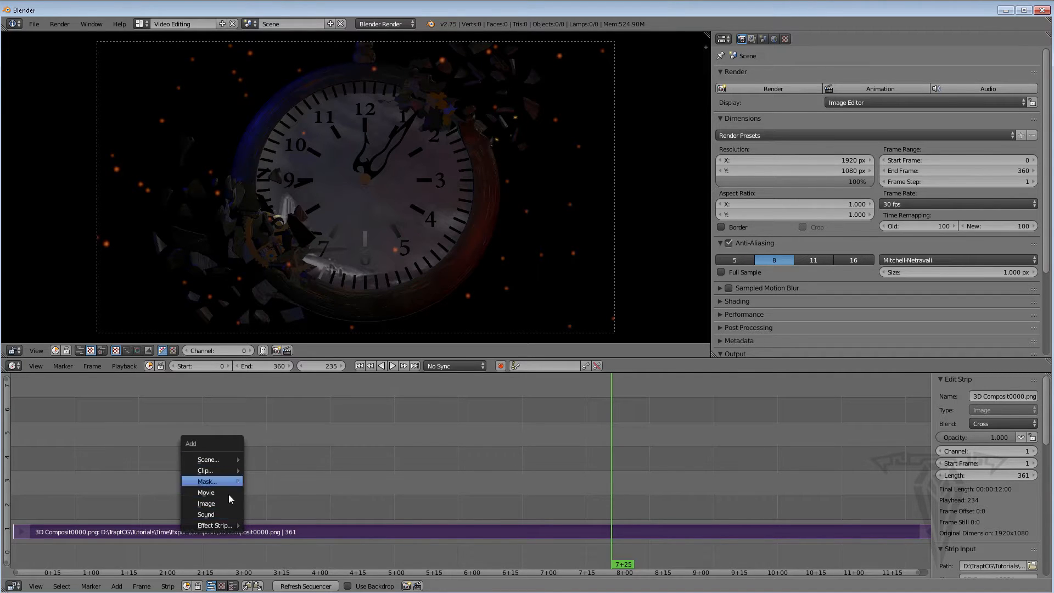
left_click(117, 587)
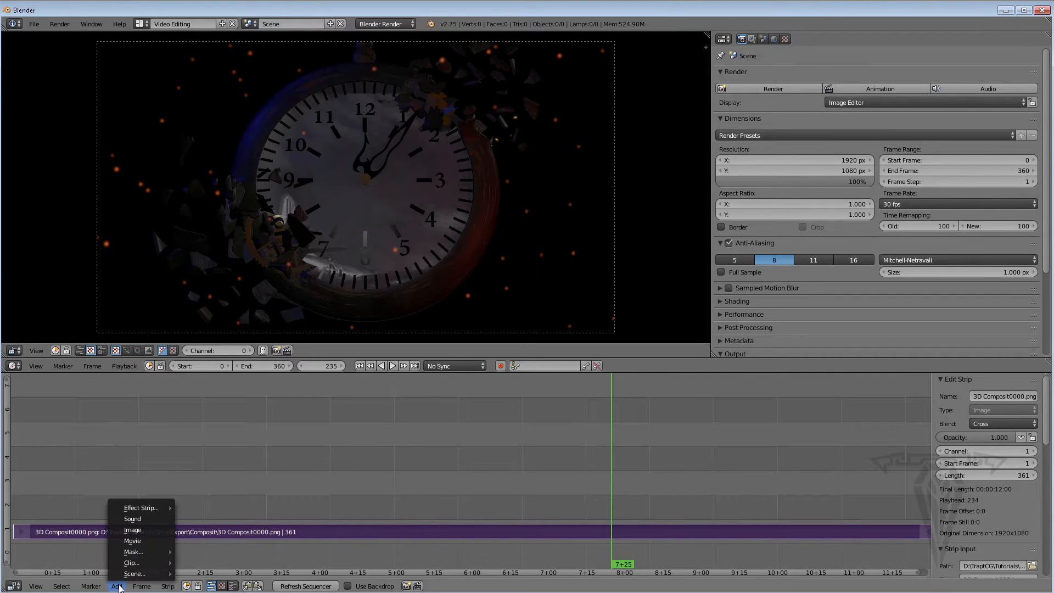
left_click(137, 519)
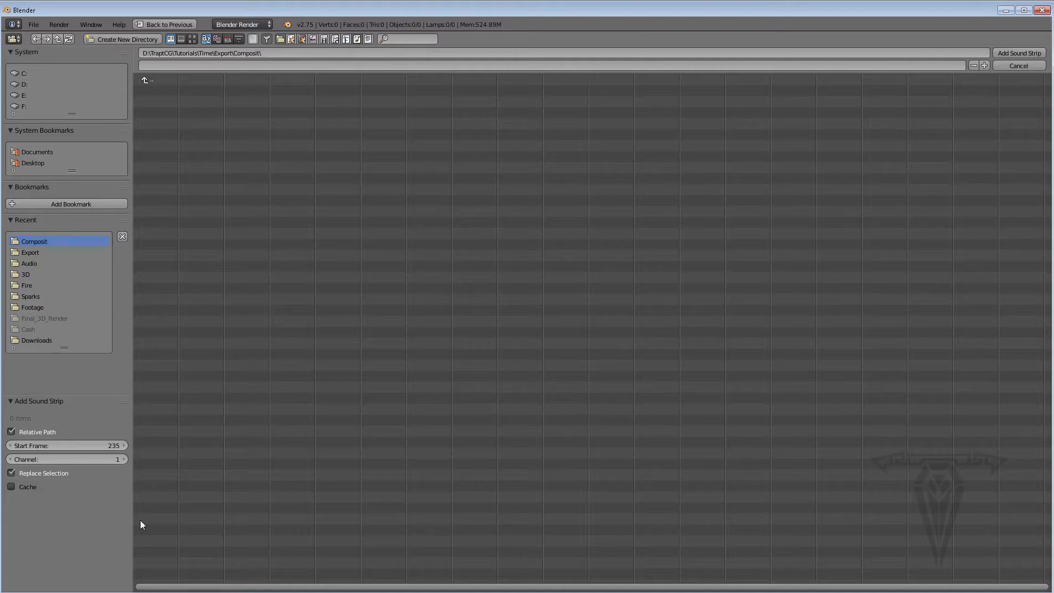
left_click(27, 264)
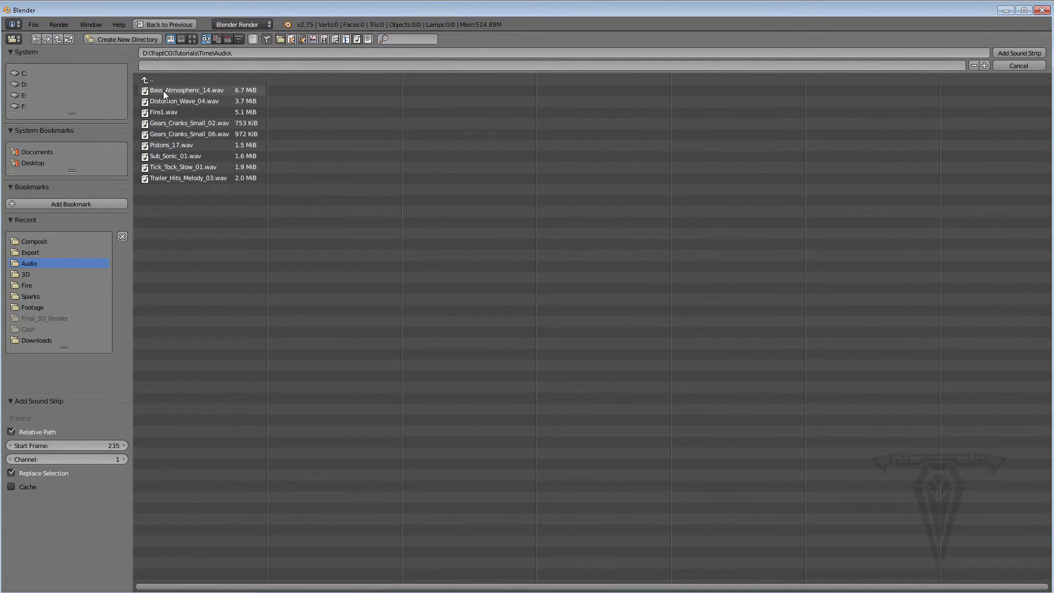
left_click(194, 90)
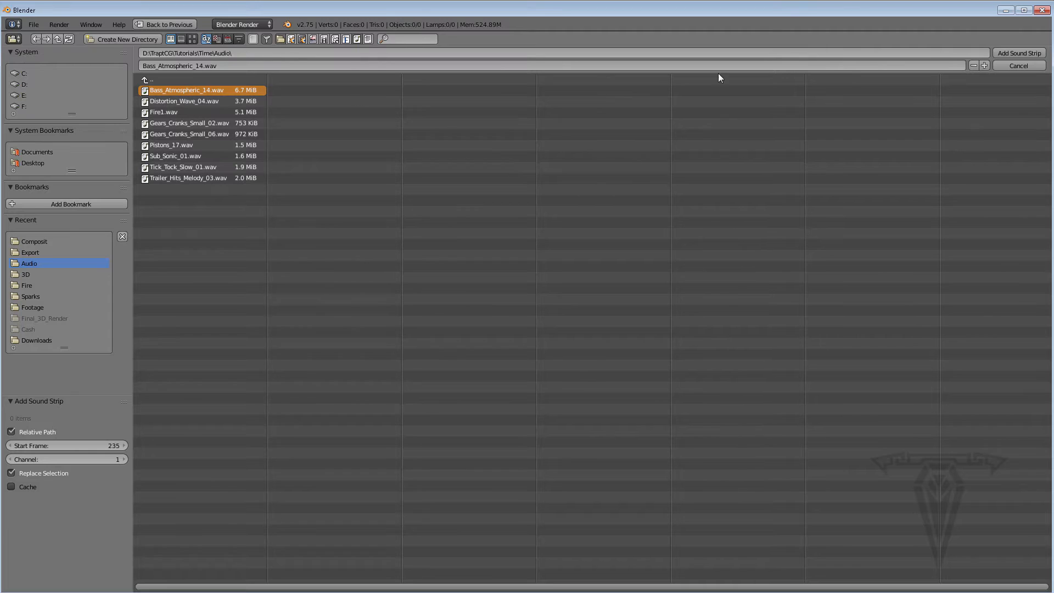
left_click(1009, 53)
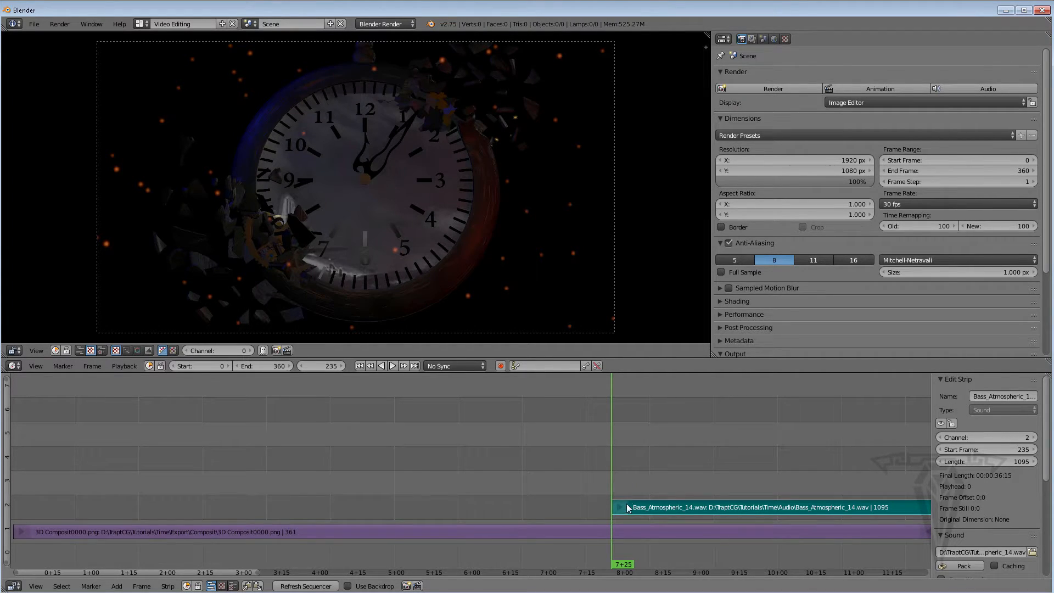
Set the sound strip's start frame to 0
left_click(988, 449)
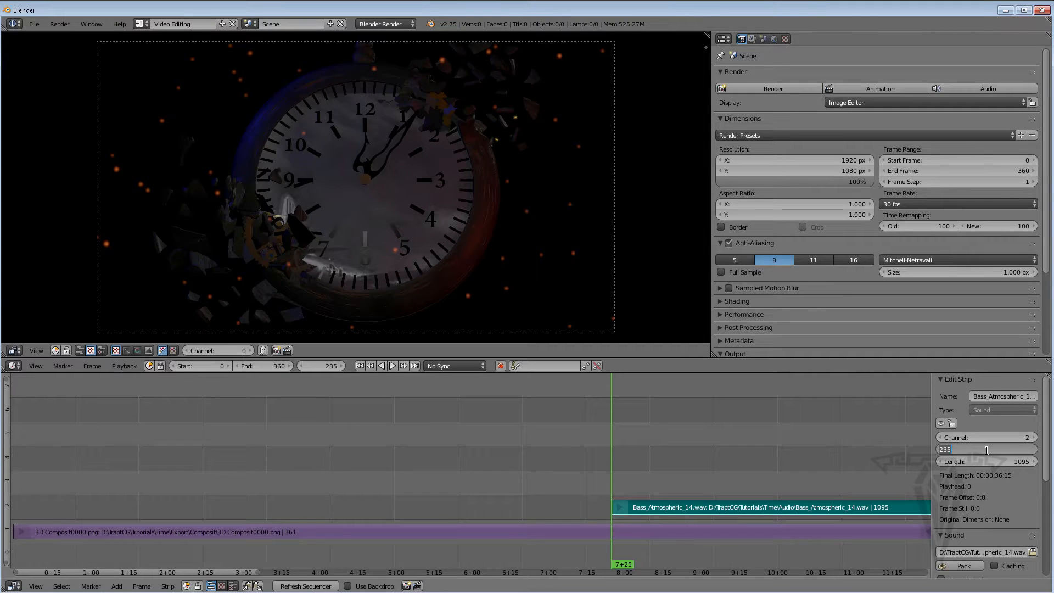
type("0")
key("Return")
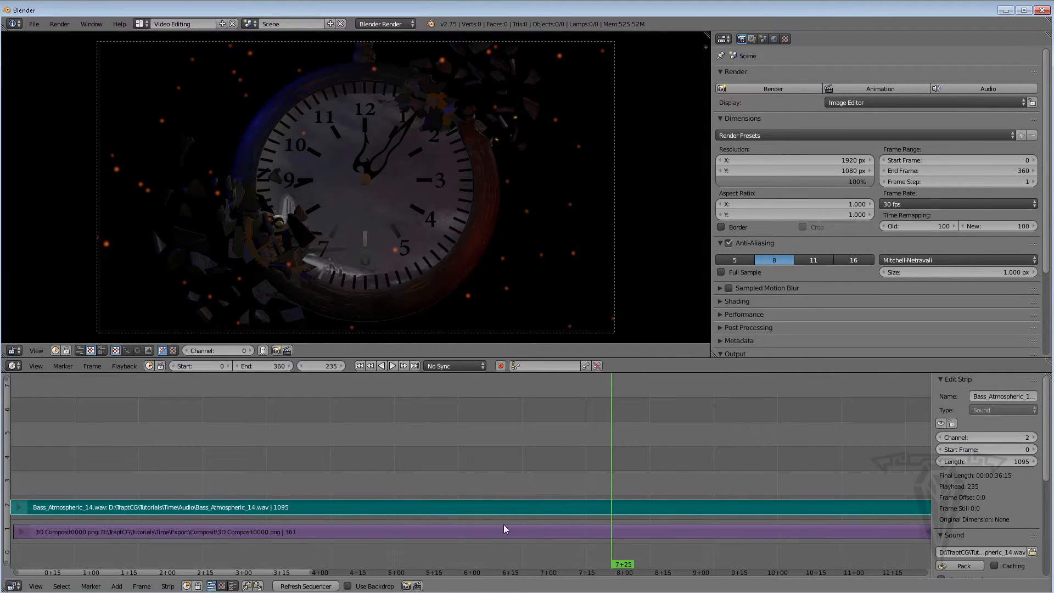
Select the image strip and set its start frame to 0
left_click(282, 533)
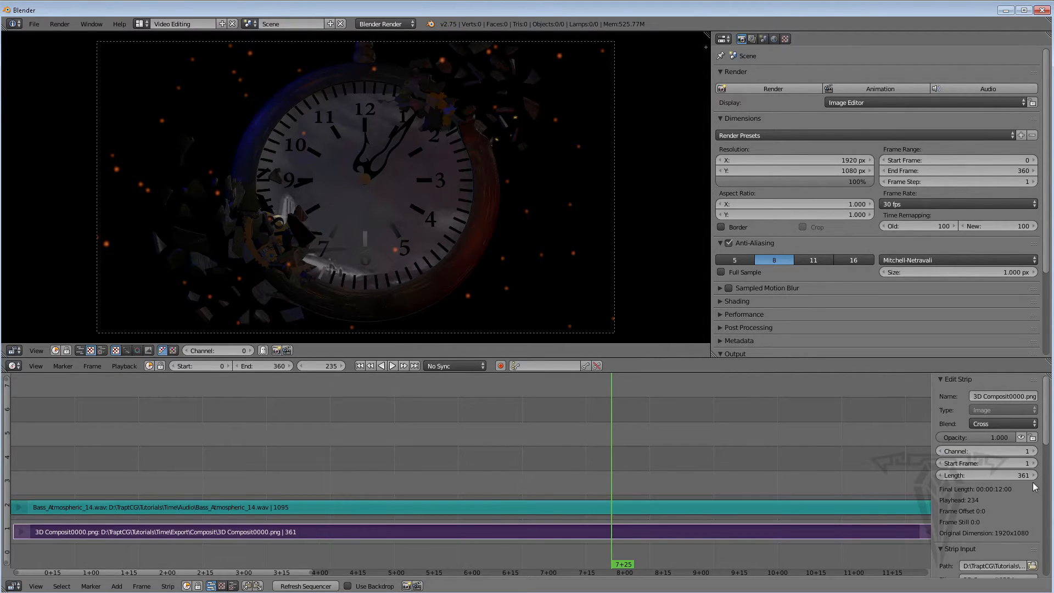
left_click(977, 464)
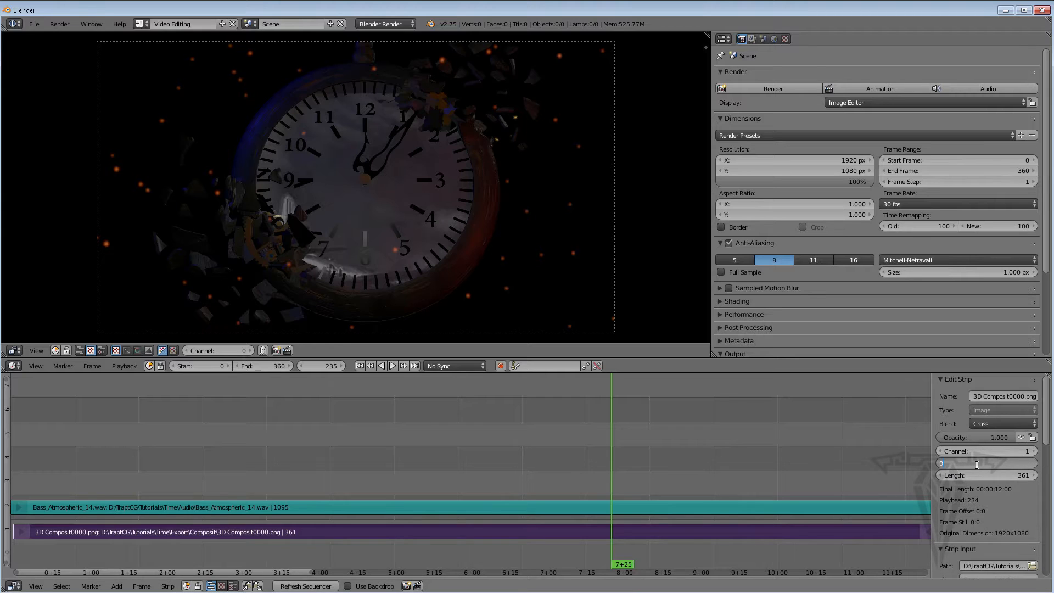
type("0")
key("Return")
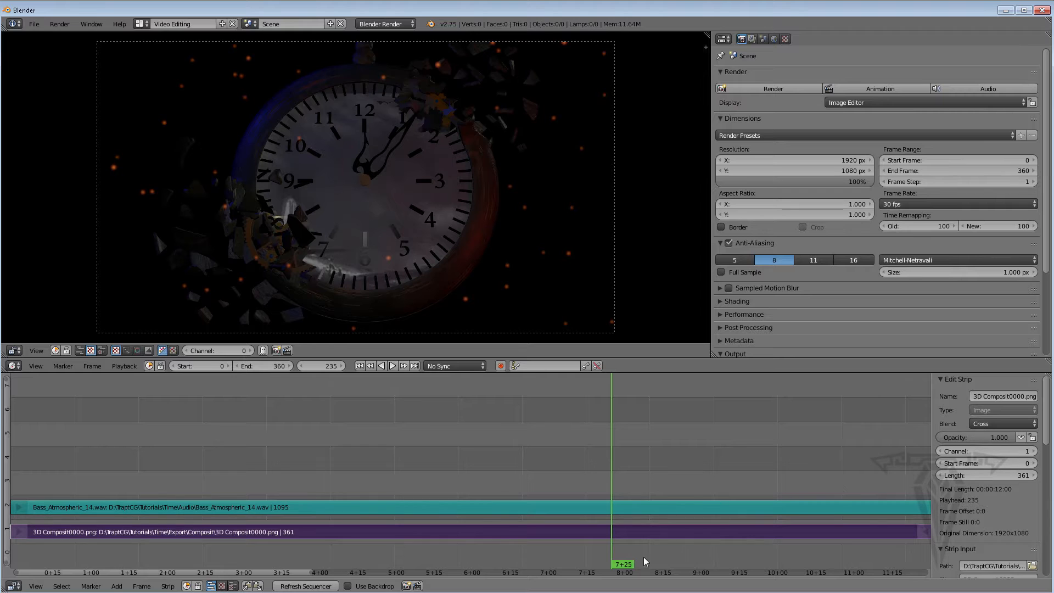
Jump to the first frame and play back the sequence with the soundtrack, then stop
left_click(360, 366)
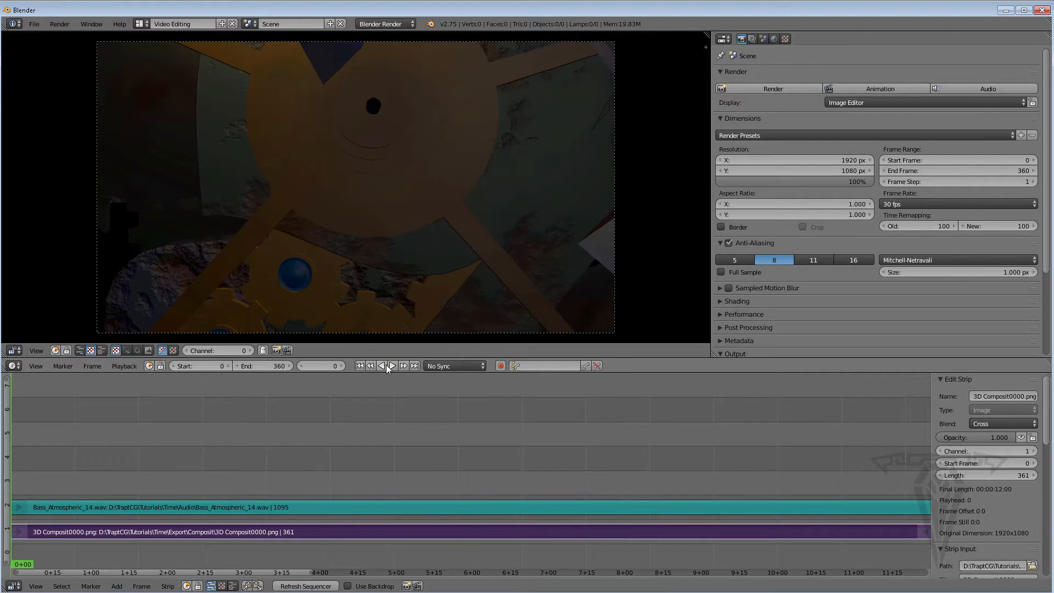
left_click(391, 365)
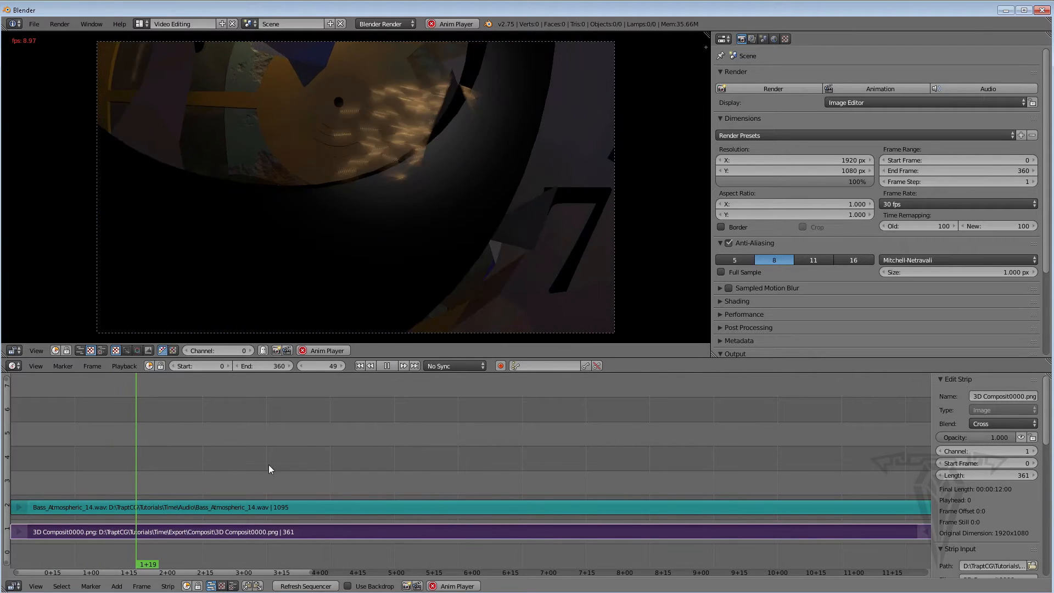
left_click(388, 365)
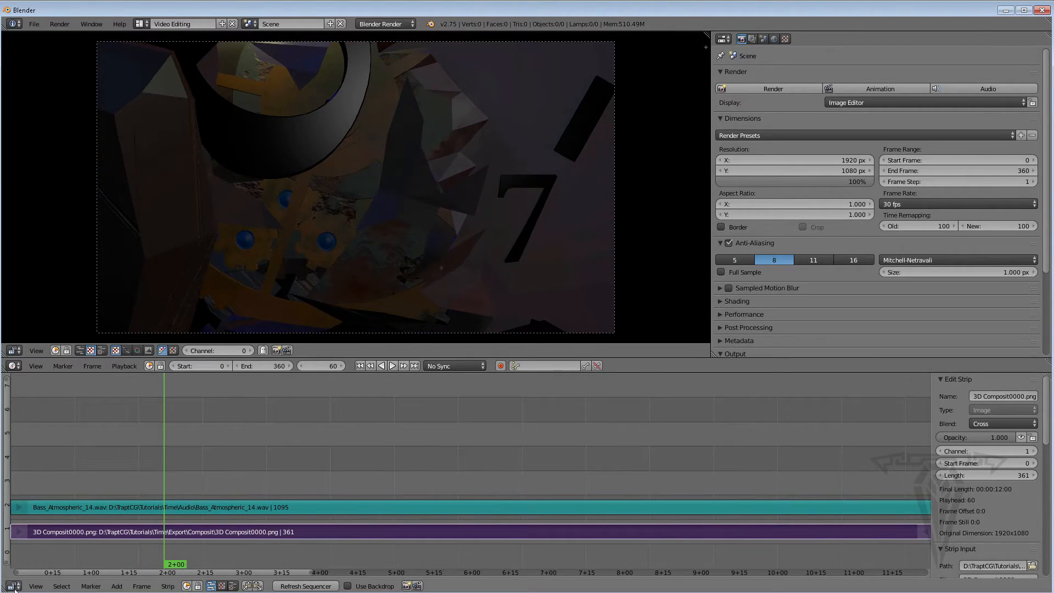
Turn on waveform drawing for the sound strips
left_click(34, 586)
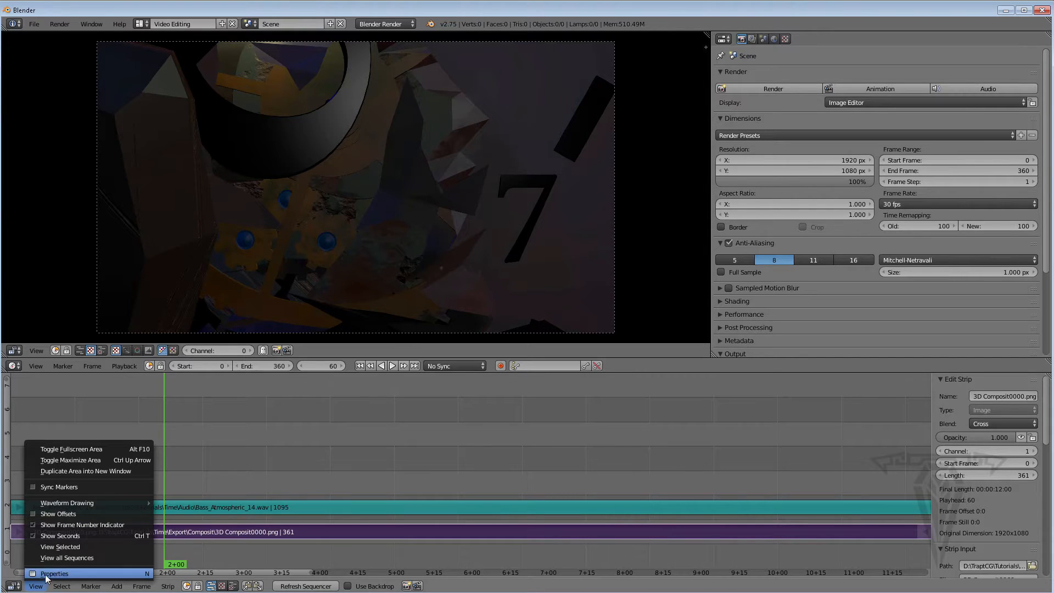
mouse_move(134, 502)
left_click(205, 514)
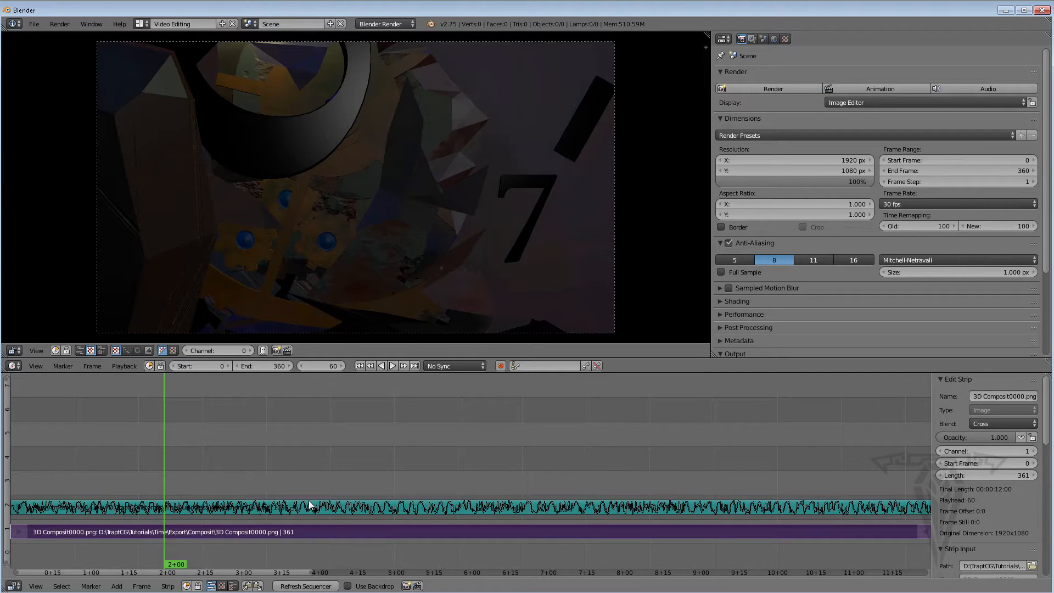
Select the soundtrack strip and keyframe its volume at 1.0 on frame 300
left_click_drag(183, 569, 31, 567)
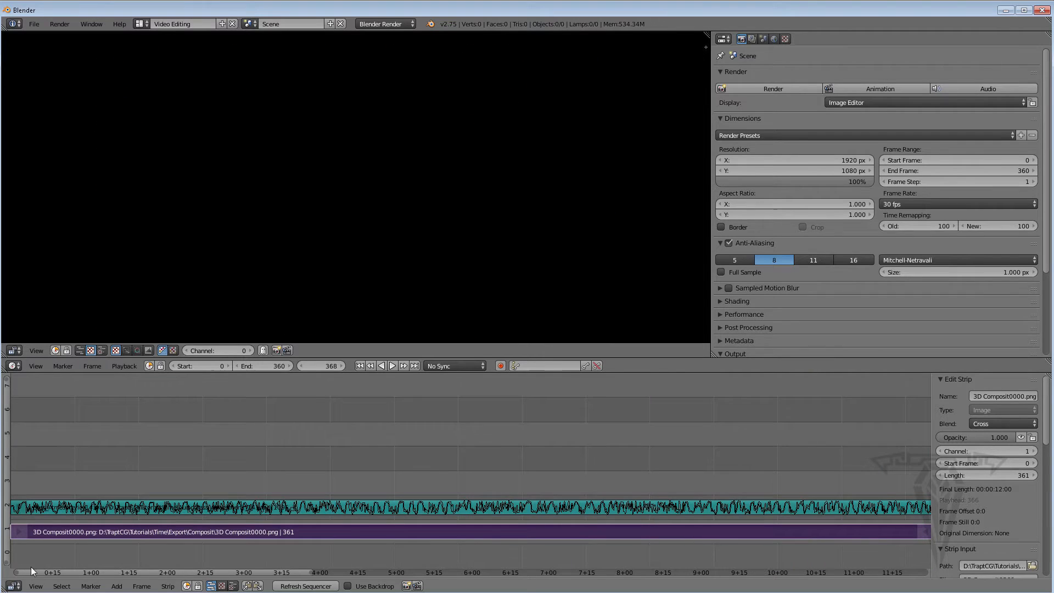
left_click_drag(898, 571, 844, 562)
scroll(757, 509, "down", 1)
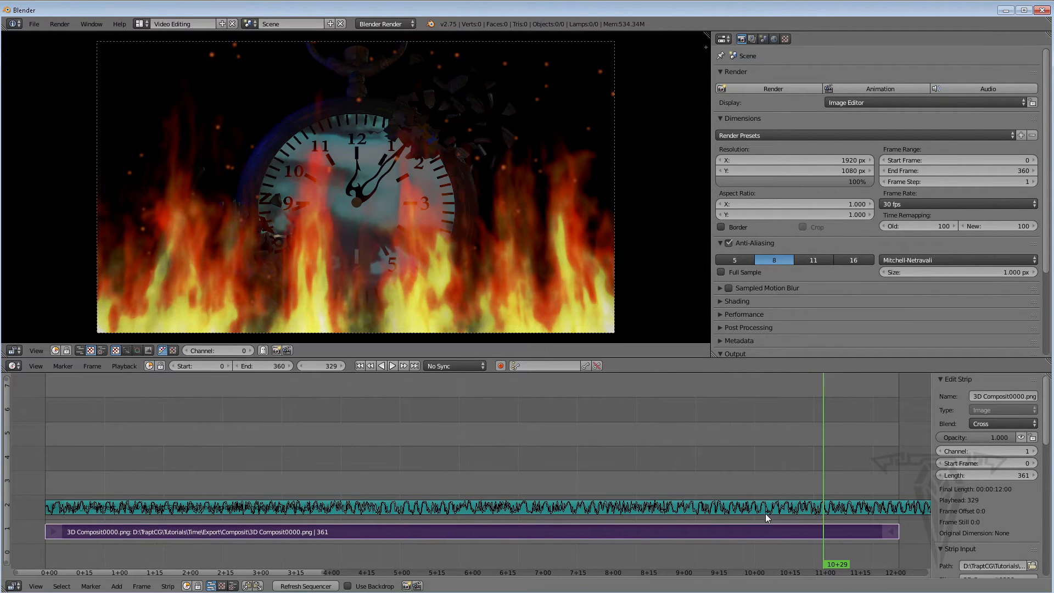
middle_click_drag(757, 509, 798, 454)
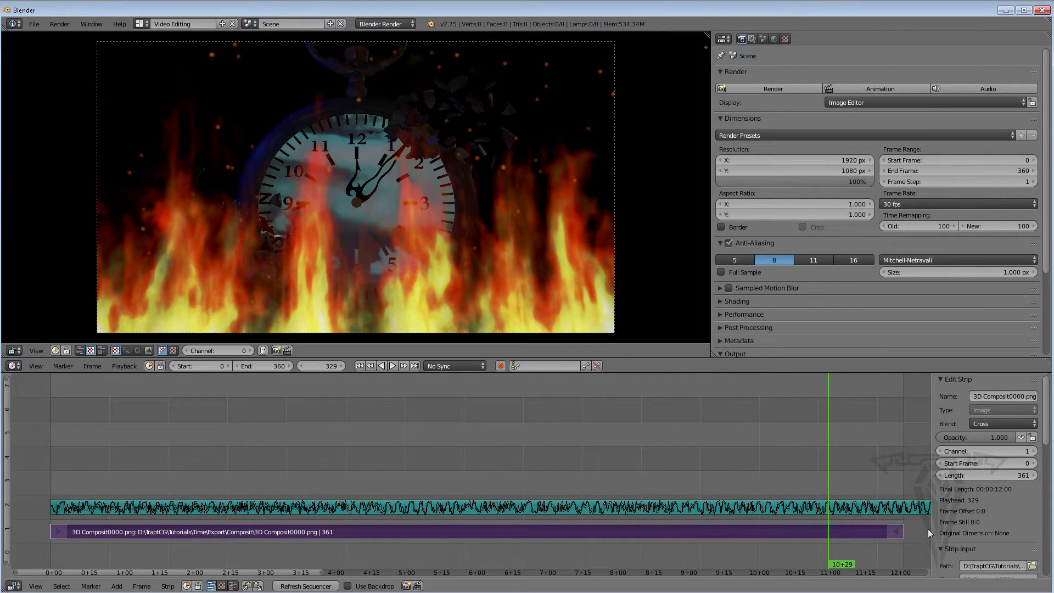
left_click_drag(845, 566, 760, 550)
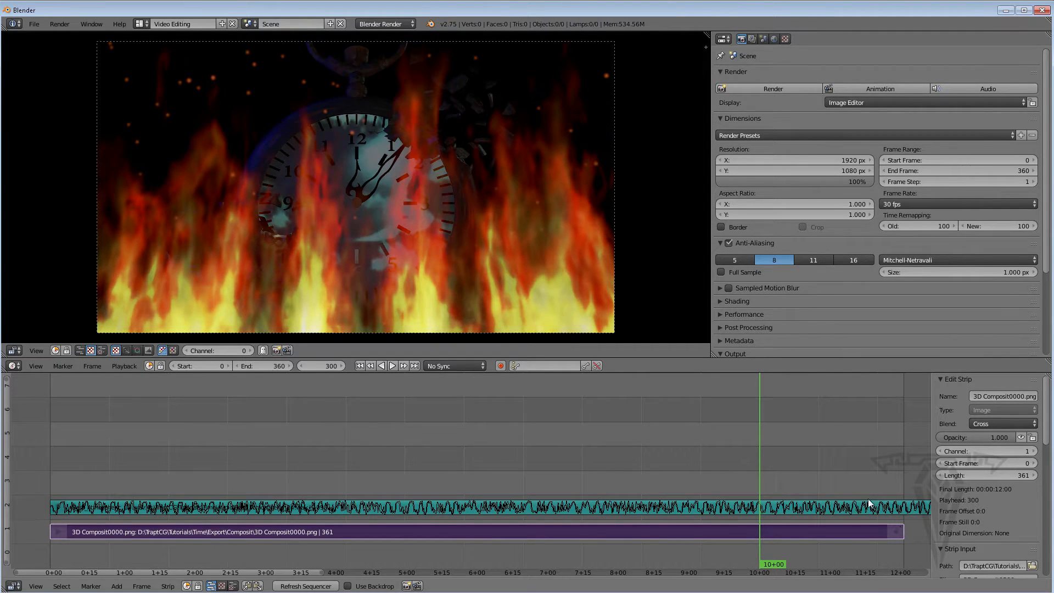
left_click_drag(1049, 436, 1048, 415)
left_click(817, 504)
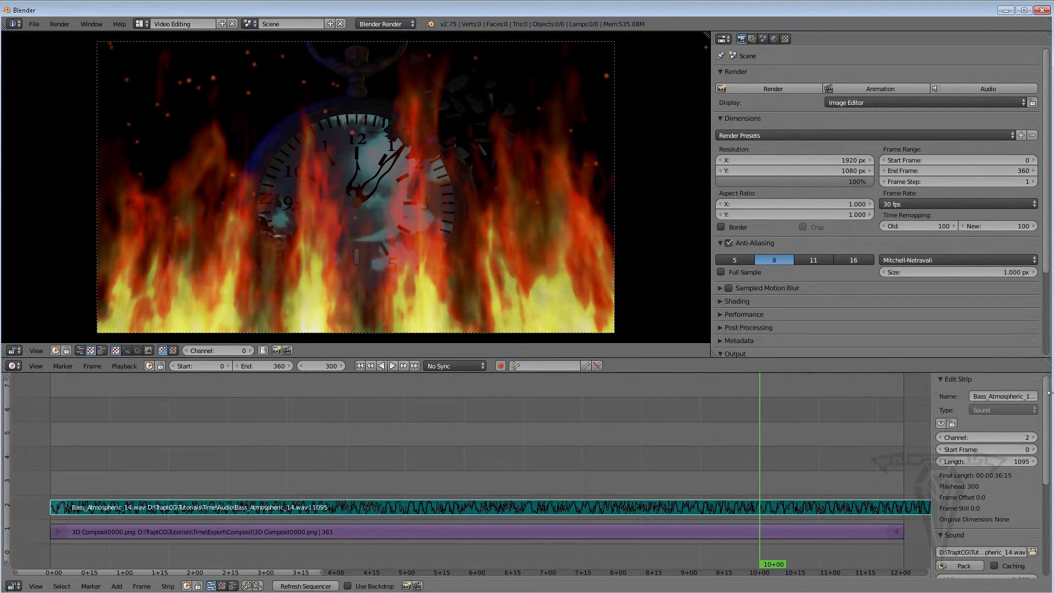
left_click_drag(1045, 441, 1046, 475)
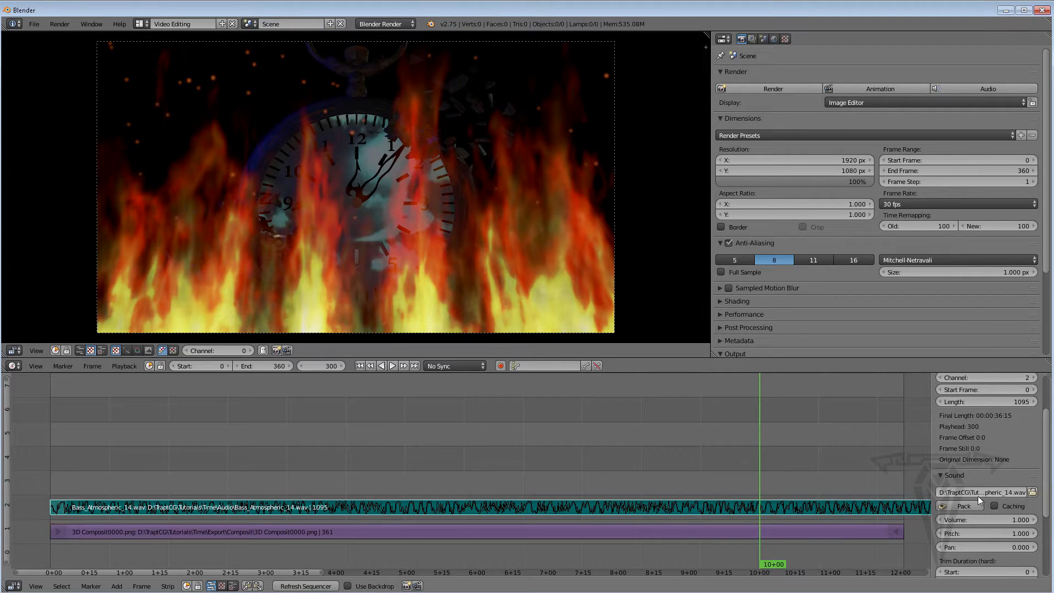
right_click(971, 520)
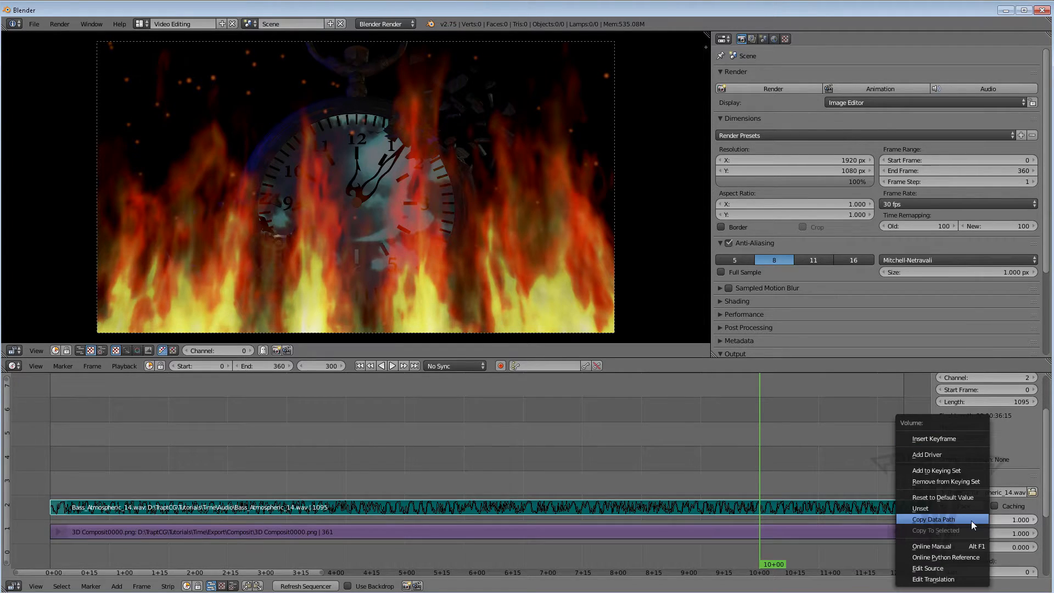
left_click(939, 439)
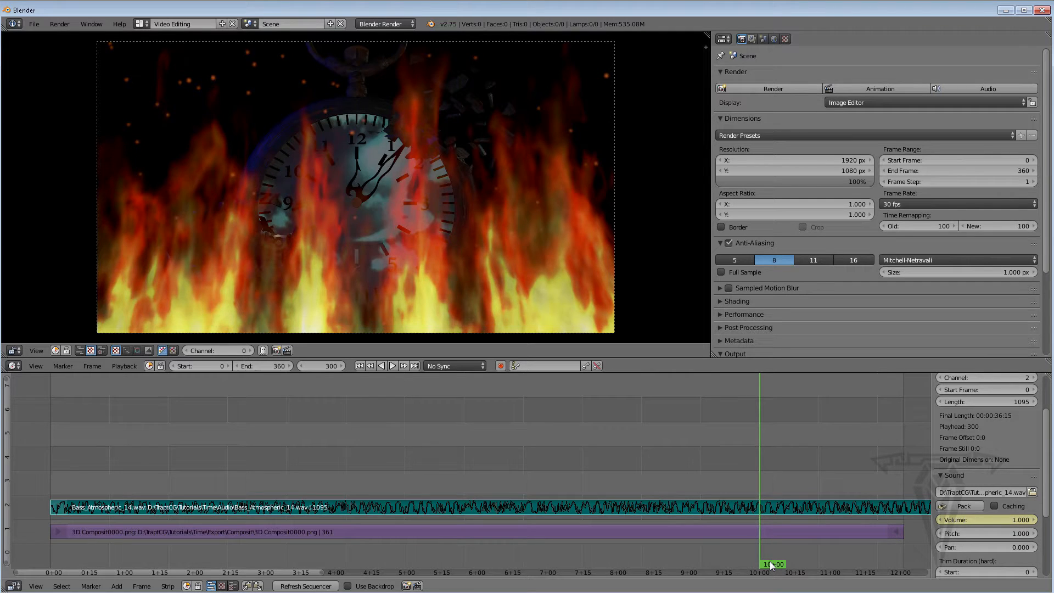
Set the soundtrack volume to 0 at frame 360 and insert a keyframe
left_click_drag(771, 565, 902, 560)
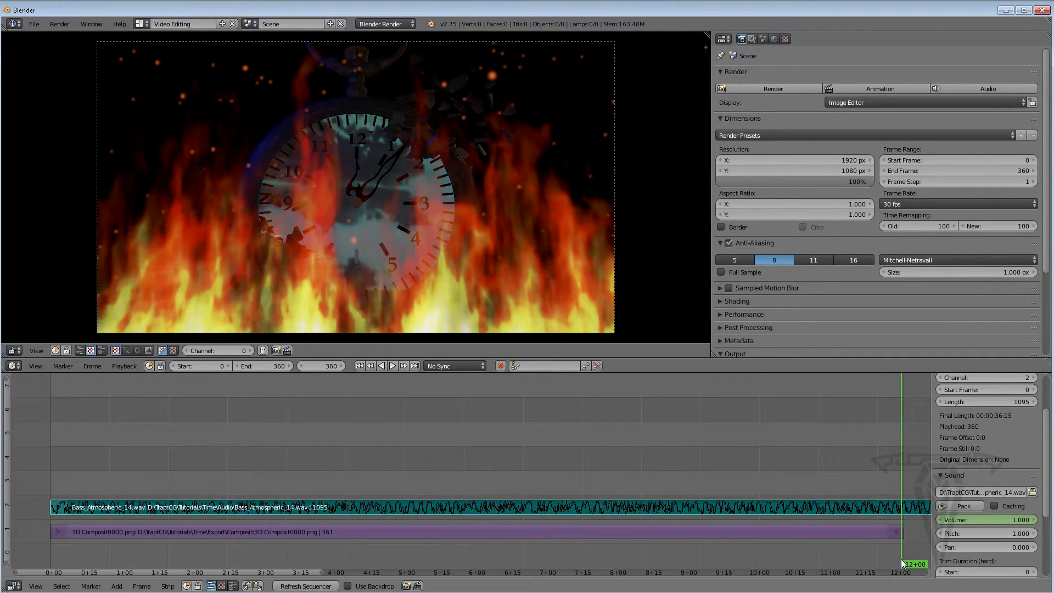
left_click_drag(1028, 521, 989, 522)
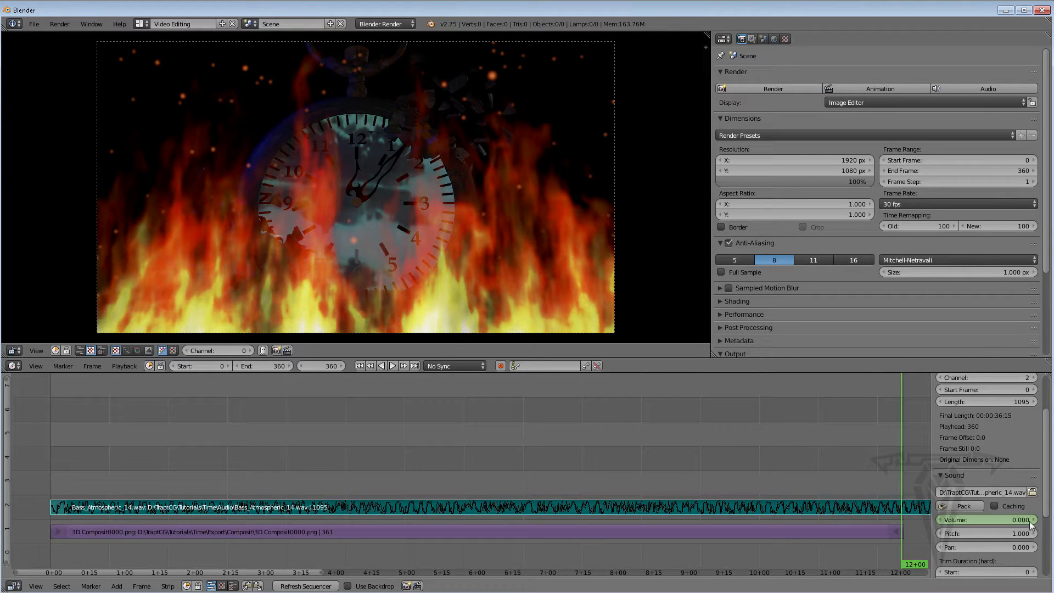
right_click(1014, 523)
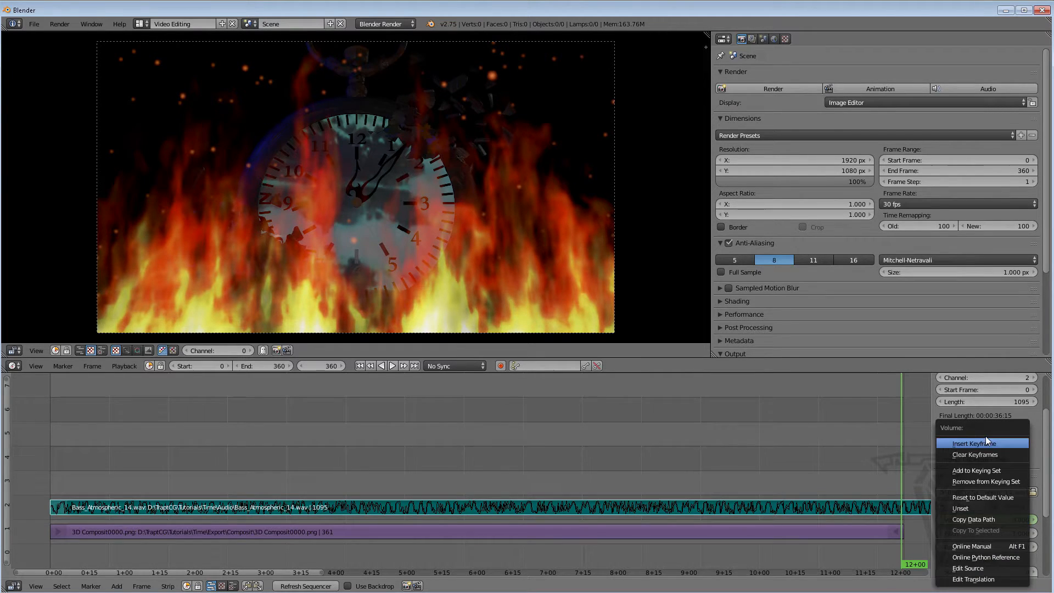
left_click(1005, 444)
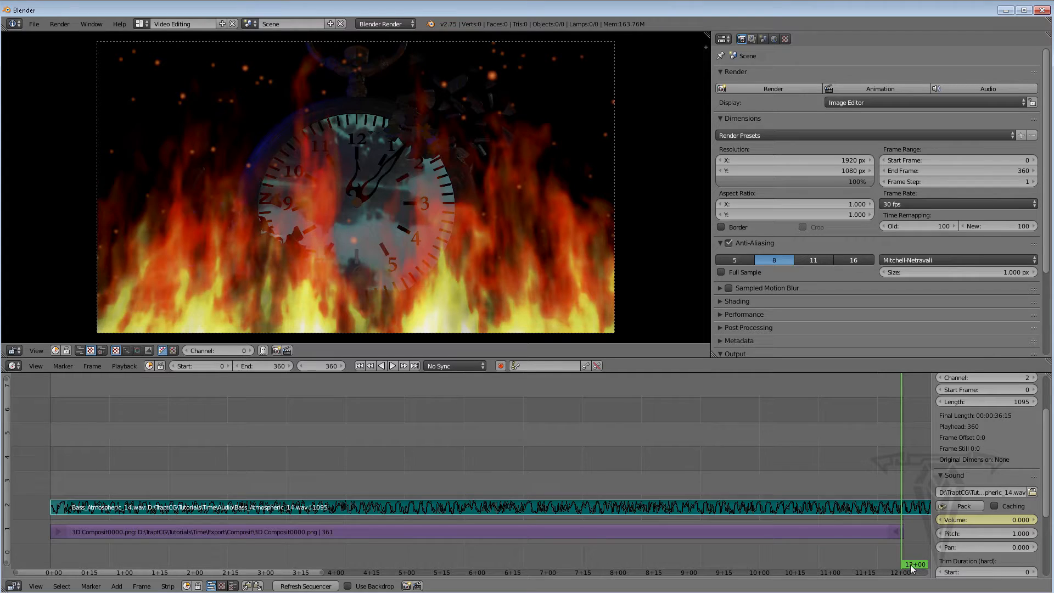
Play back the end of the sequence from around frame 274 to preview the soundtrack fade-out, then stop
left_click_drag(915, 564, 698, 542)
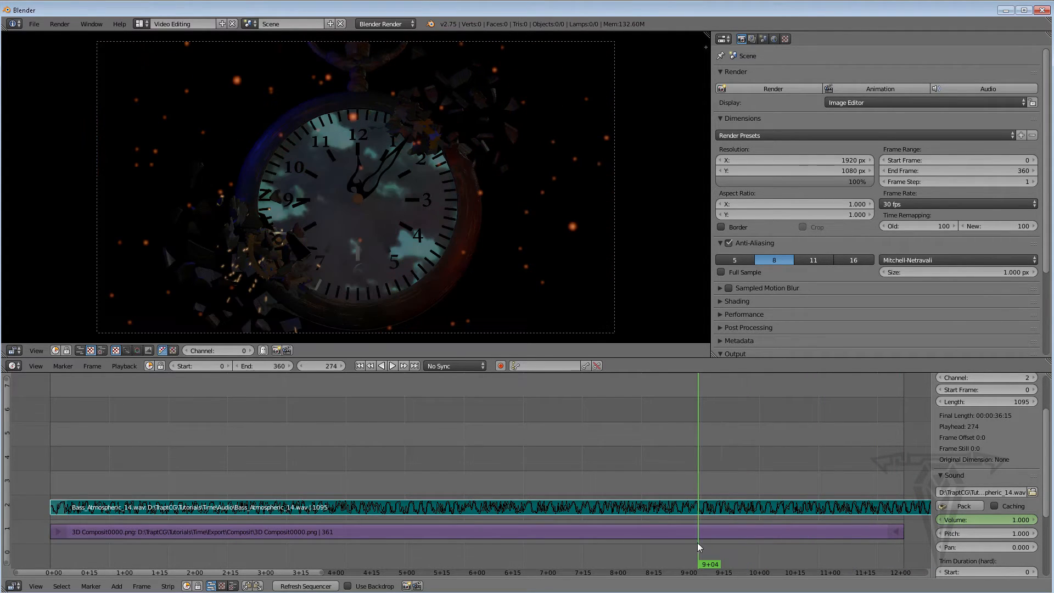
left_click(391, 365)
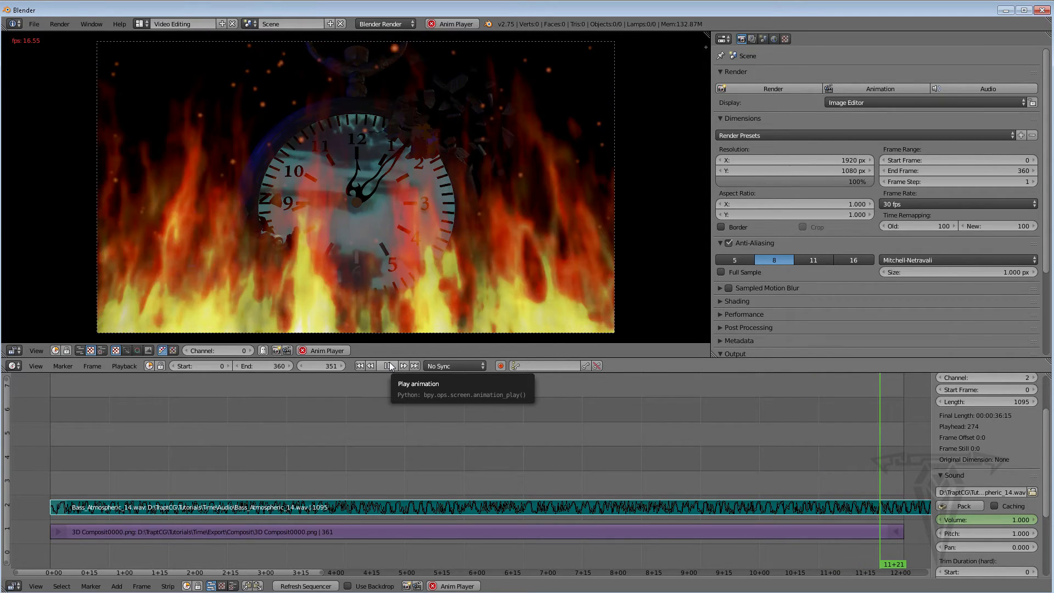
left_click(388, 366)
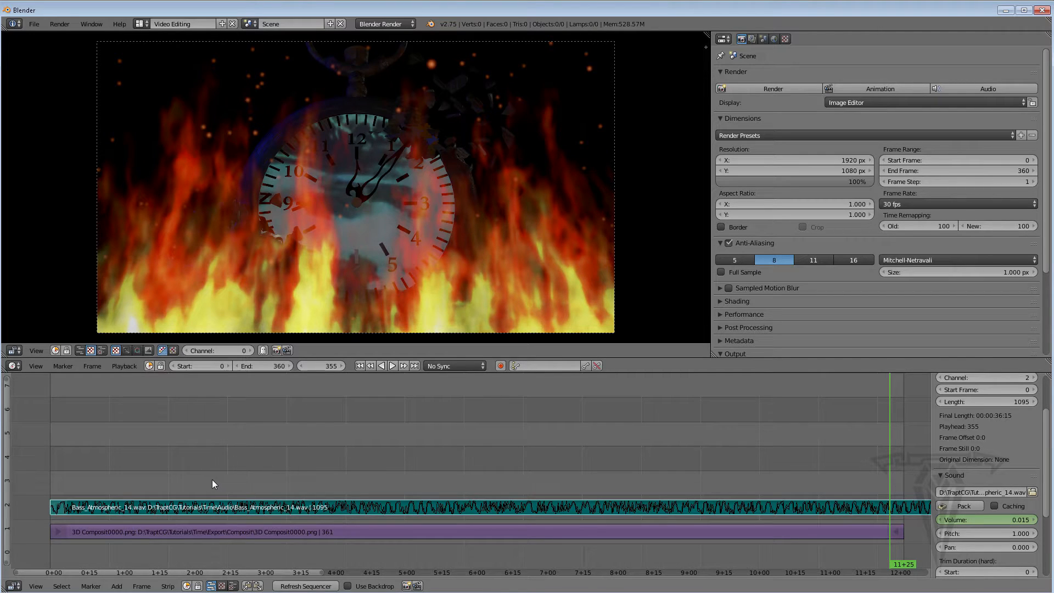
Add the Fire1.wav sound strip from the Audio folder at the current frame
left_click(116, 586)
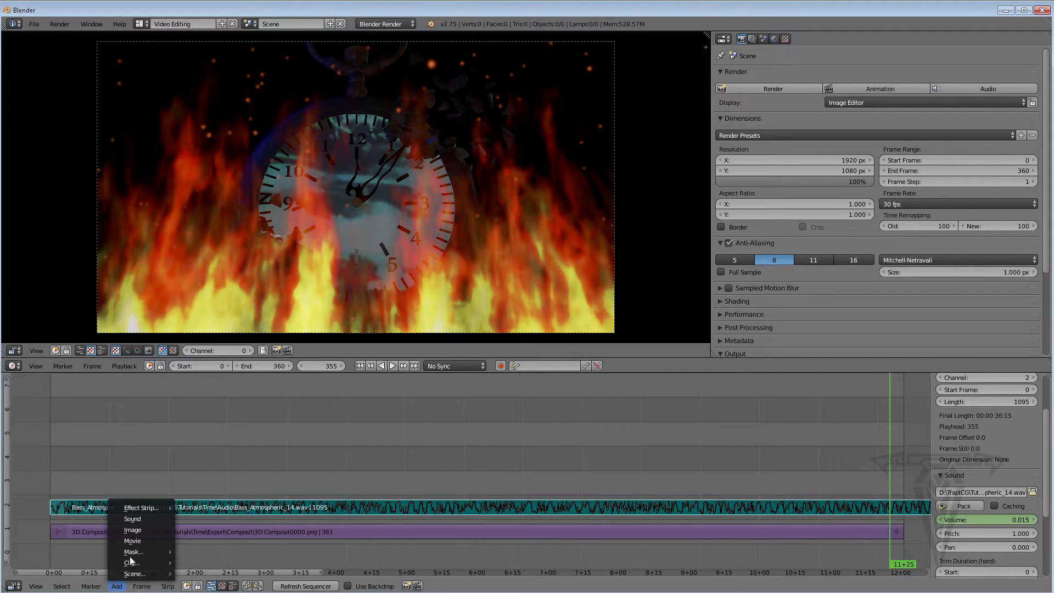
left_click(140, 518)
left_click(156, 112)
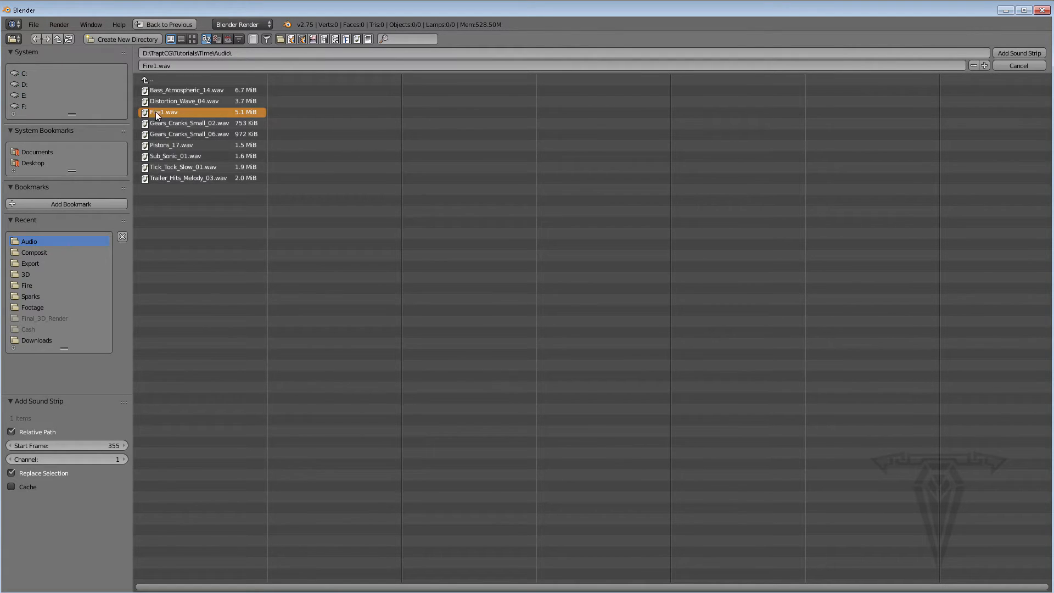
left_click(1015, 52)
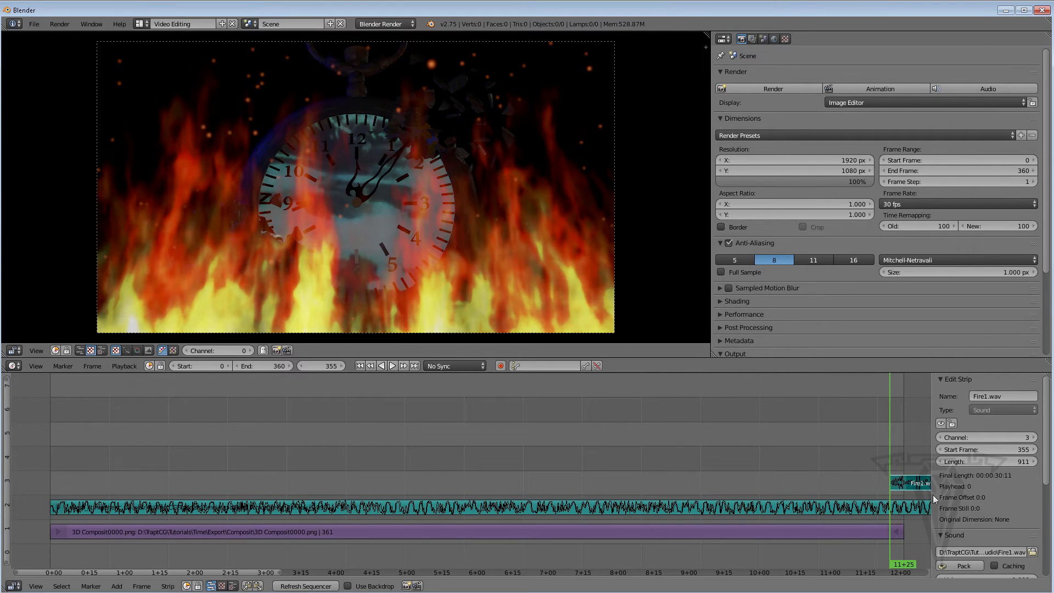
Move the Fire1.wav strip so it starts at frame 269, then preview playback and stop
left_click(826, 475)
key("g")
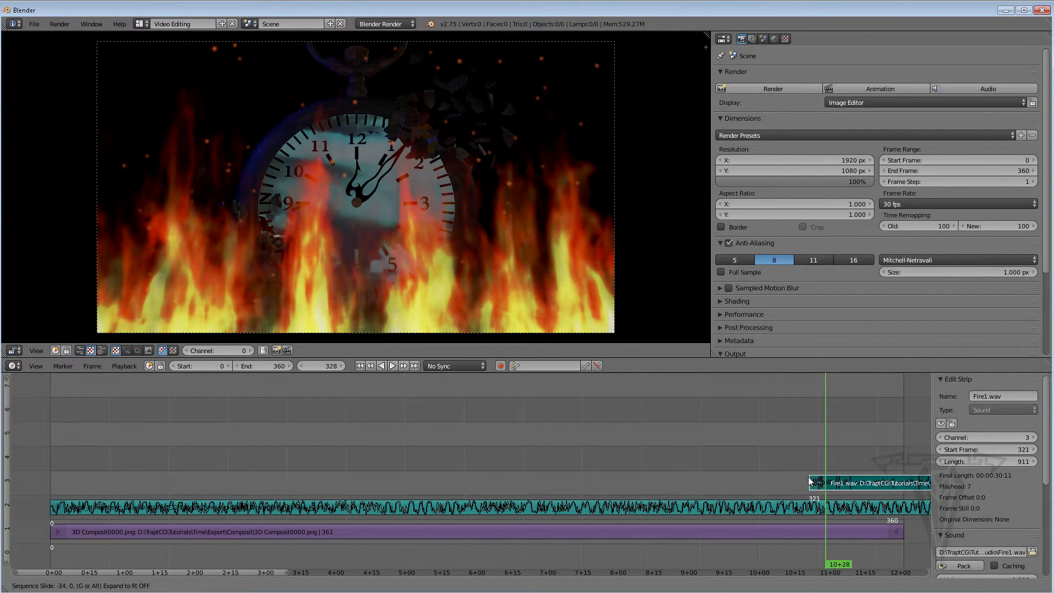
left_click(752, 482)
left_click_drag(812, 553, 685, 546)
left_click_drag(754, 484, 691, 563)
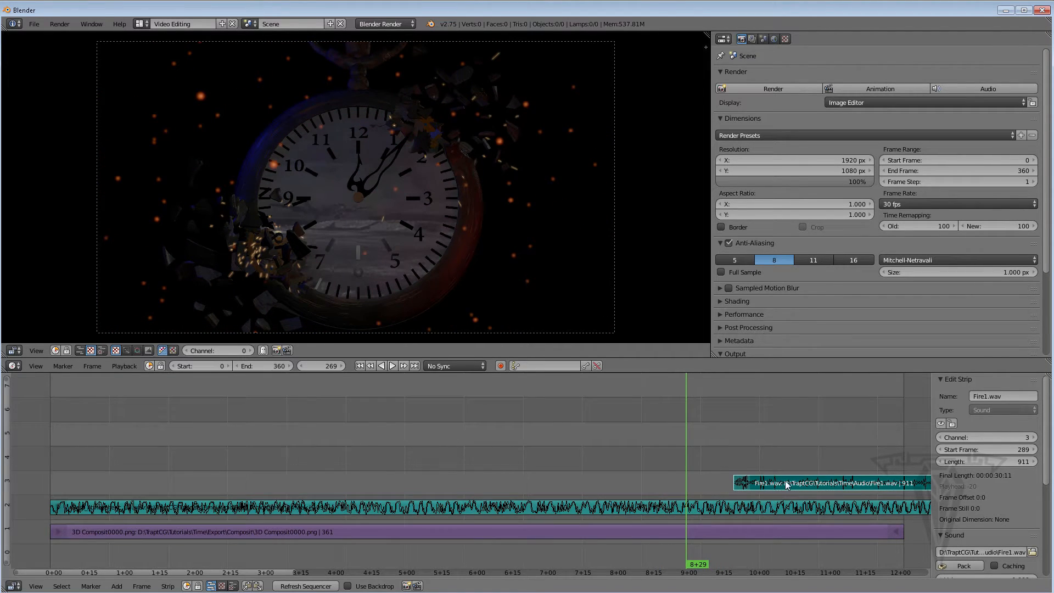
right_click_drag(787, 484, 742, 487)
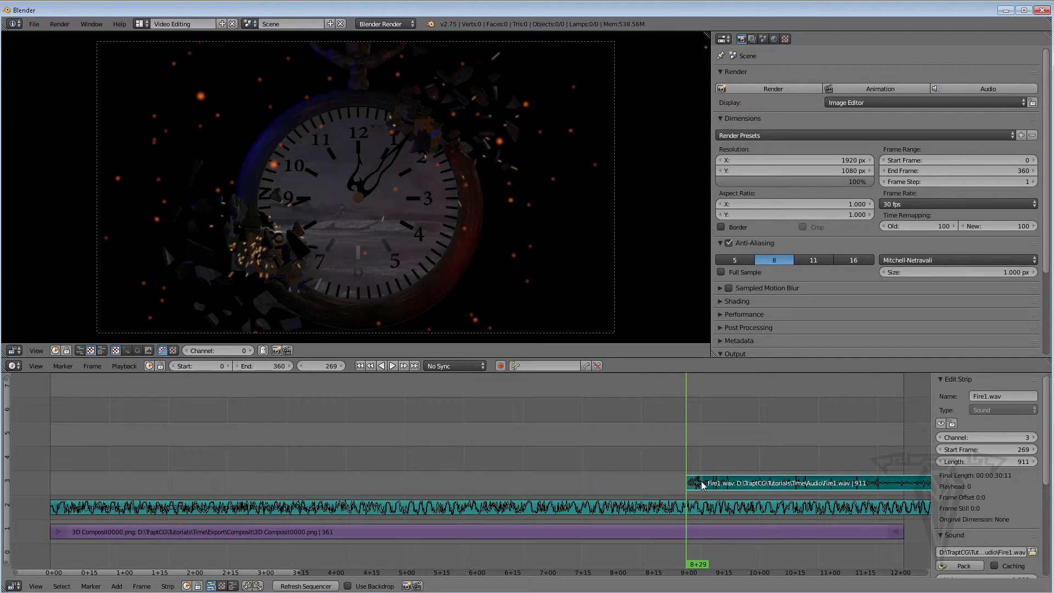
mouse_move(694, 568)
left_mouse_down()
mouse_move(678, 567)
mouse_move(686, 565)
left_mouse_up()
left_click(393, 366)
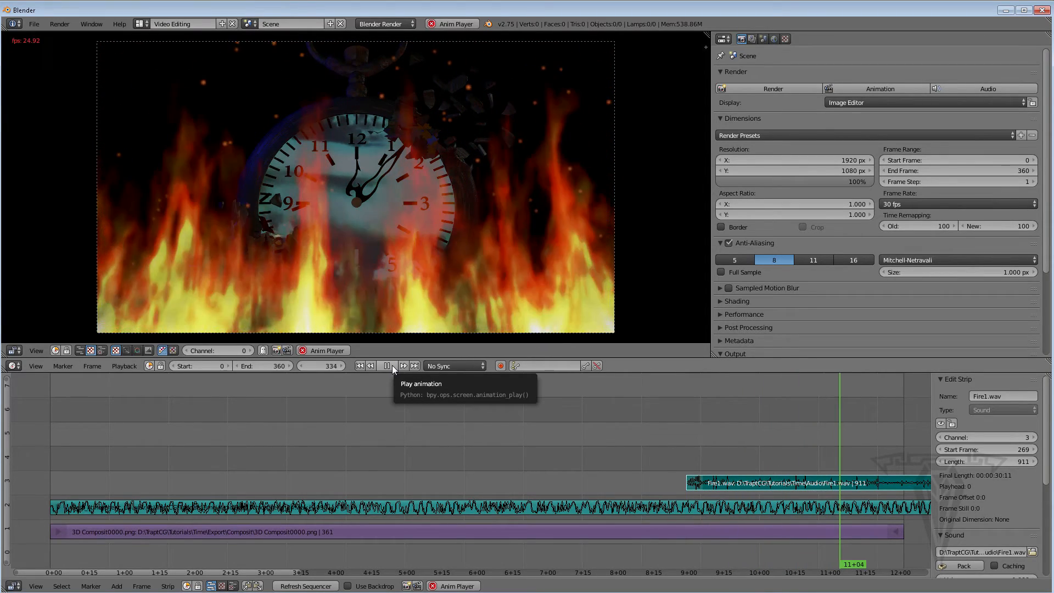
left_click(392, 365)
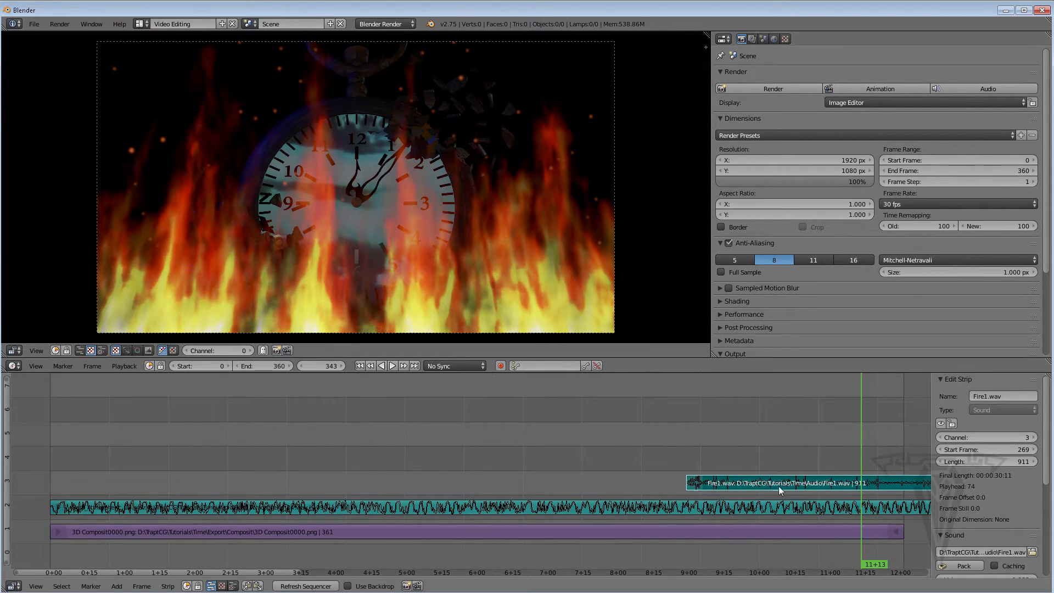
At frame 269, set the Fire1 strip's volume to 0 and insert a volume keyframe
left_click_drag(878, 569, 687, 548)
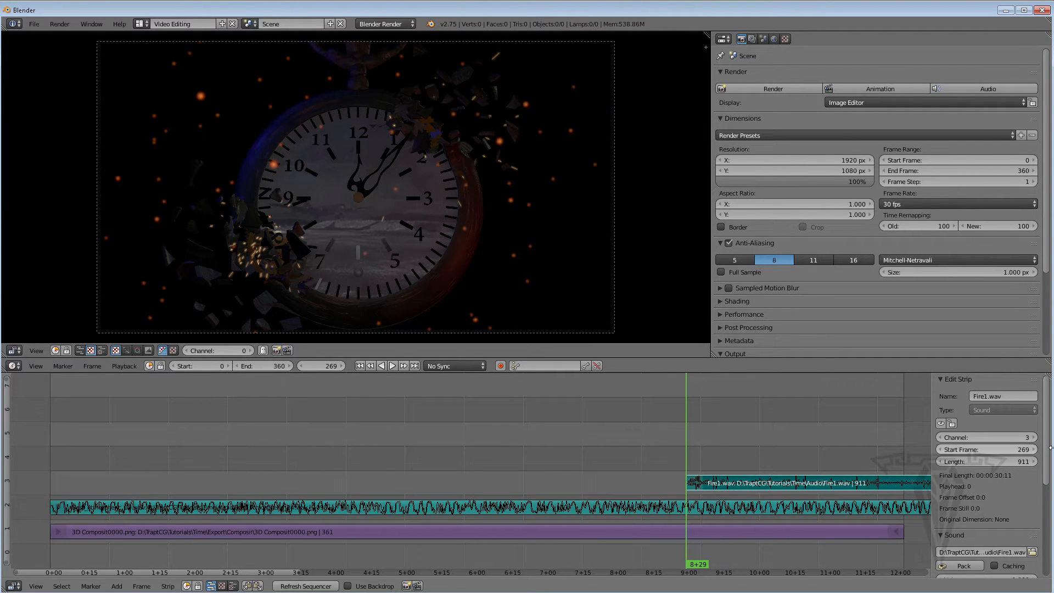
scroll(989, 483, "down", 4)
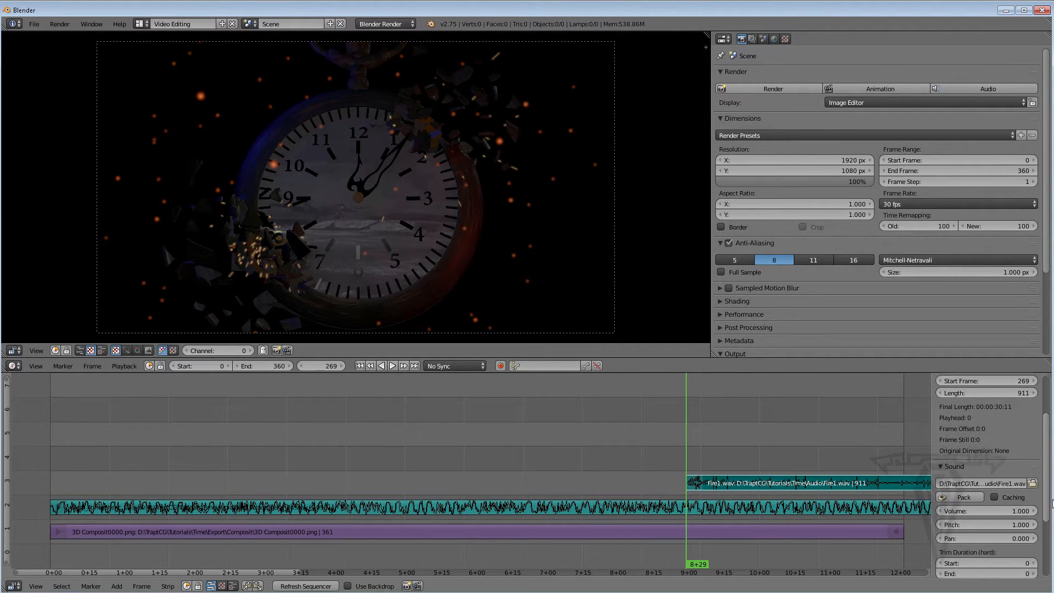
left_click(1005, 491)
type("0")
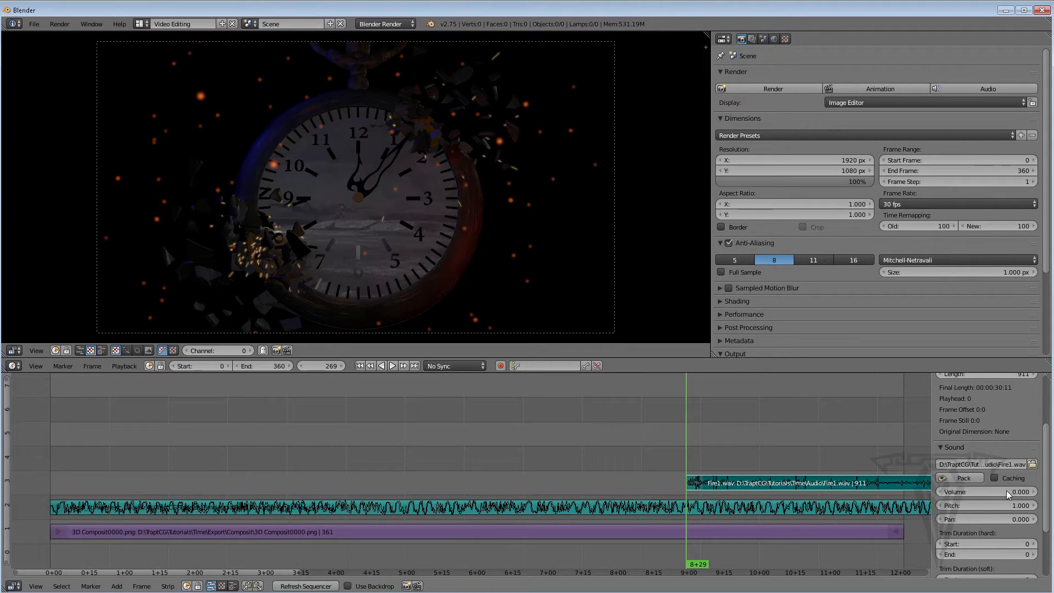
key("Return")
key("i")
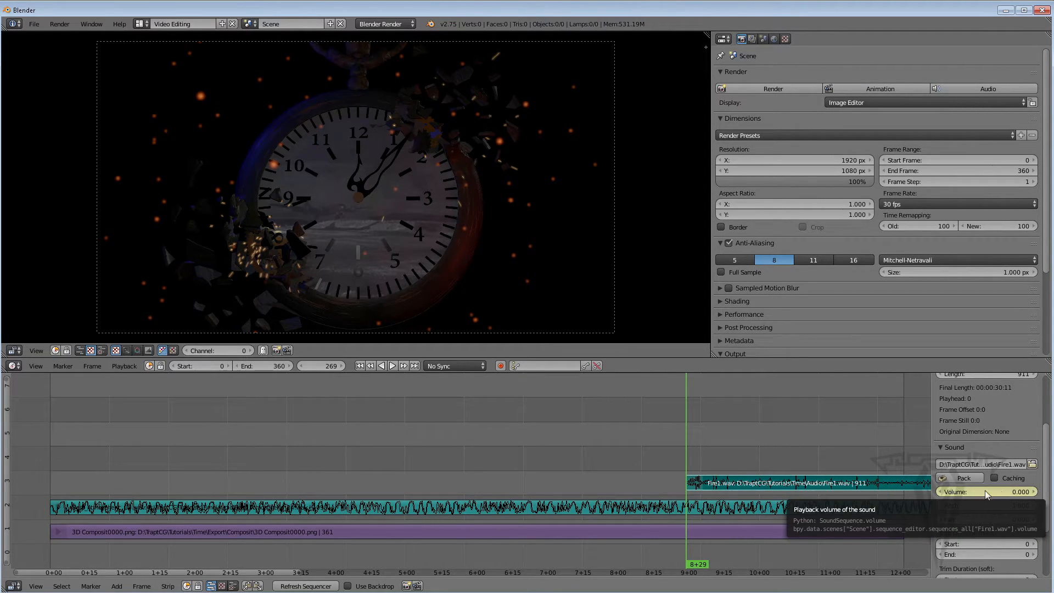
At frame 279, set the Fire1 strip's volume to 1 and insert a volume keyframe
left_click_drag(697, 568, 713, 565)
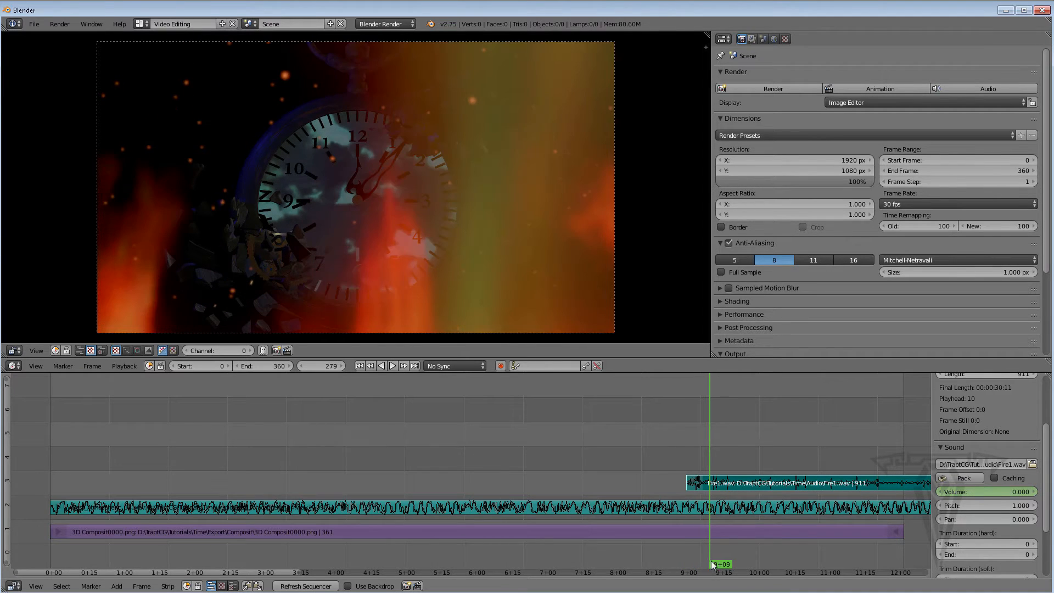
left_click_drag(982, 496, 1032, 496)
left_click(975, 492)
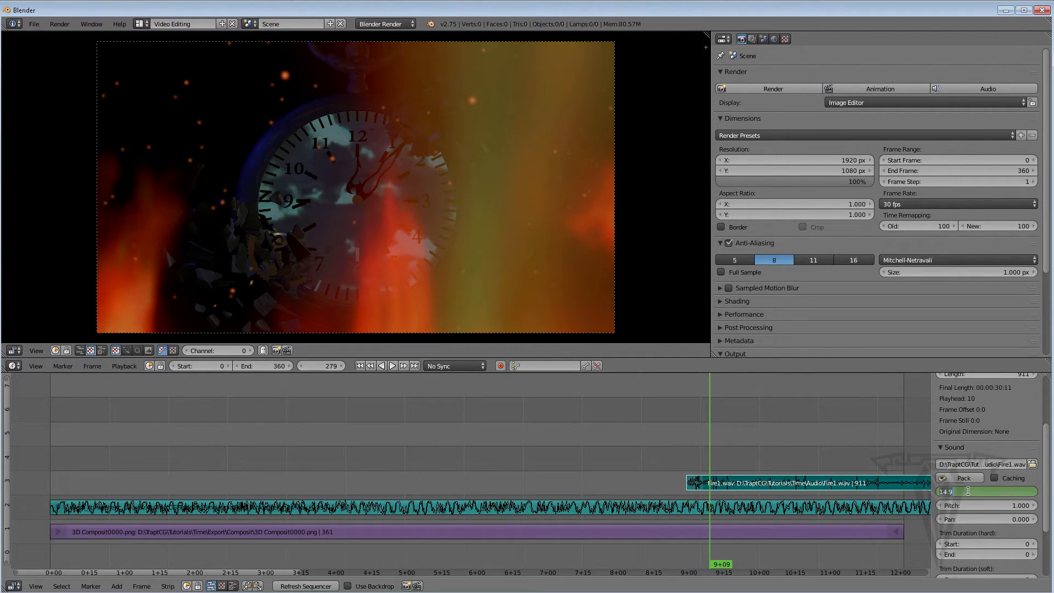
type("1")
key("Return")
key("i")
Play back and scrub through the timeline to review the fire sound fade-in
left_click_drag(725, 566, 682, 558)
left_click(394, 366)
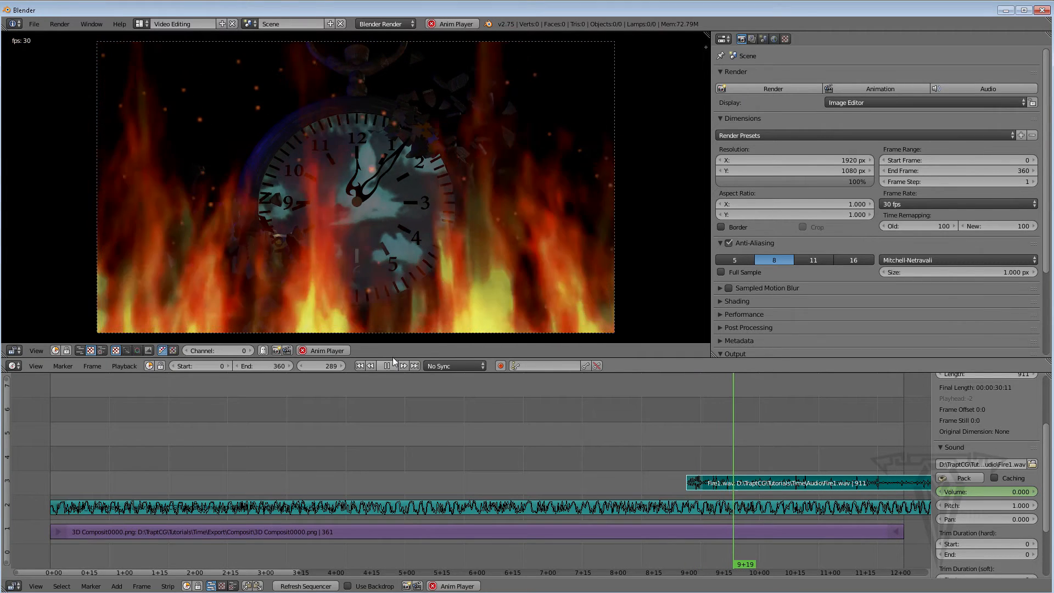
left_click(390, 366)
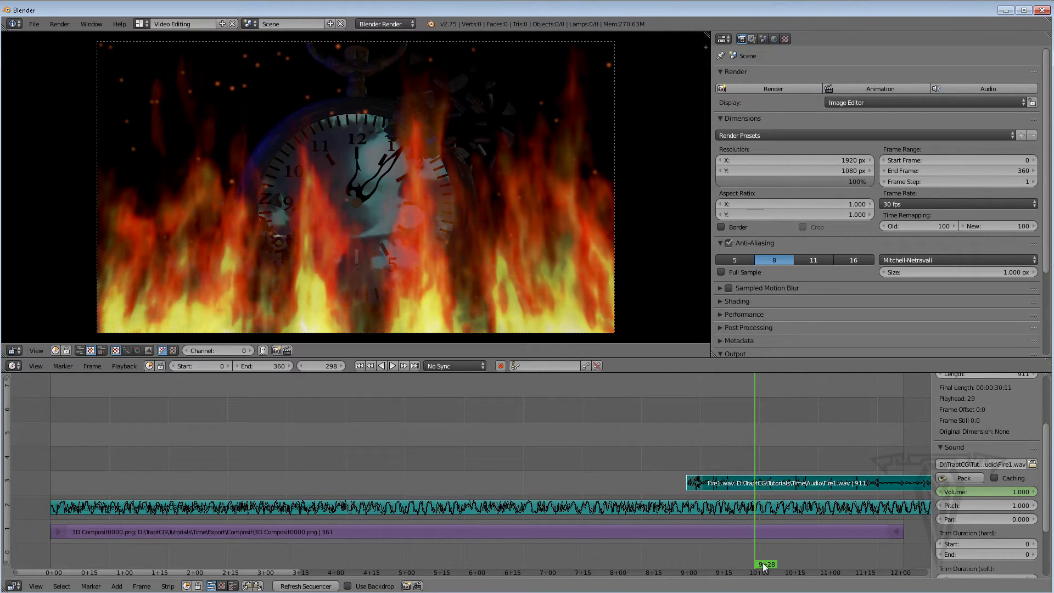
left_click_drag(763, 567, 546, 527)
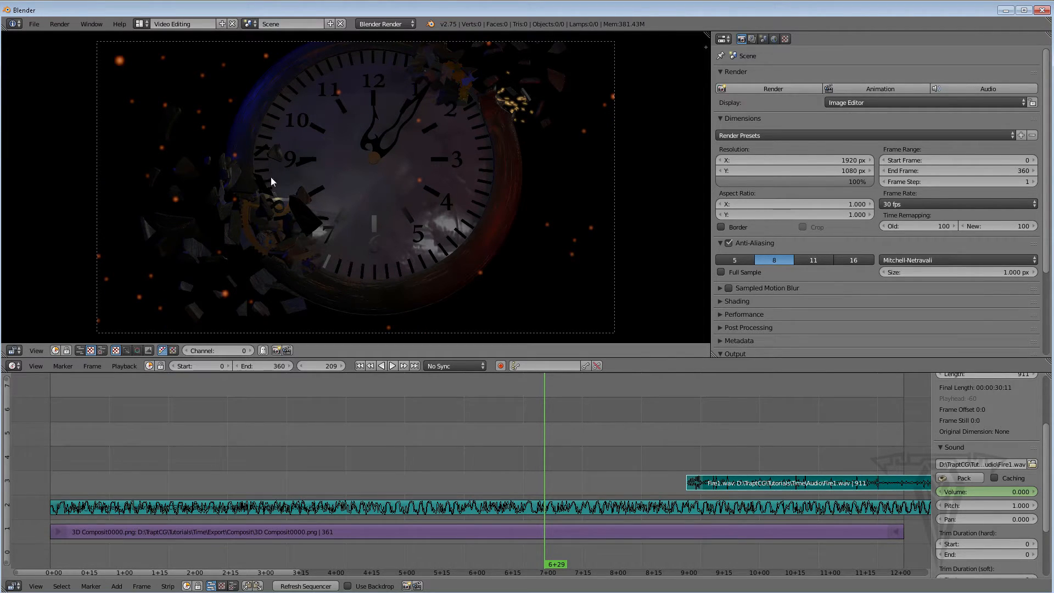
left_click_drag(558, 563, 648, 555)
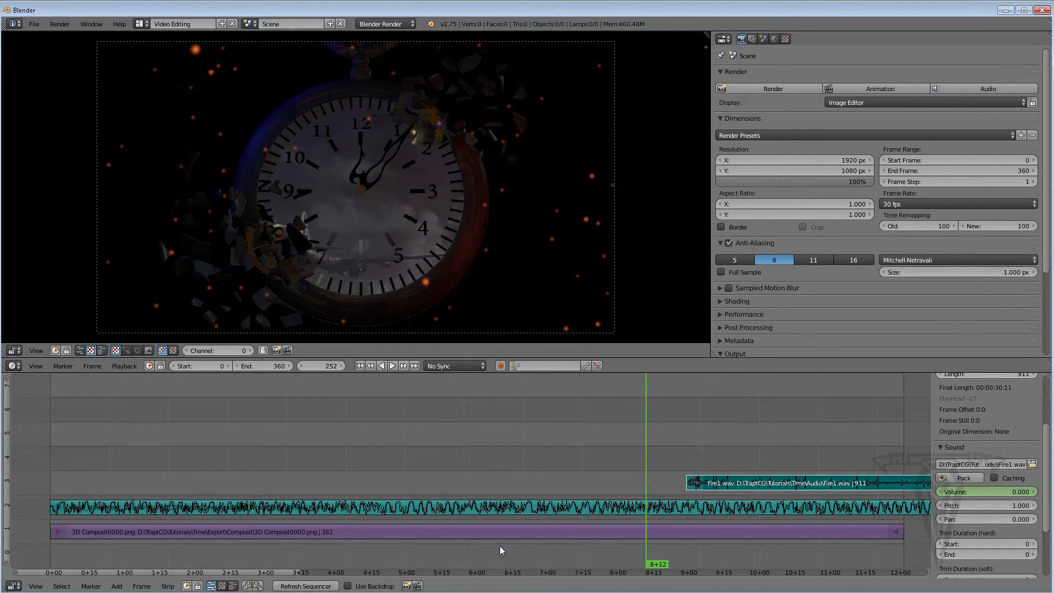
scroll(1041, 151, "down", 3)
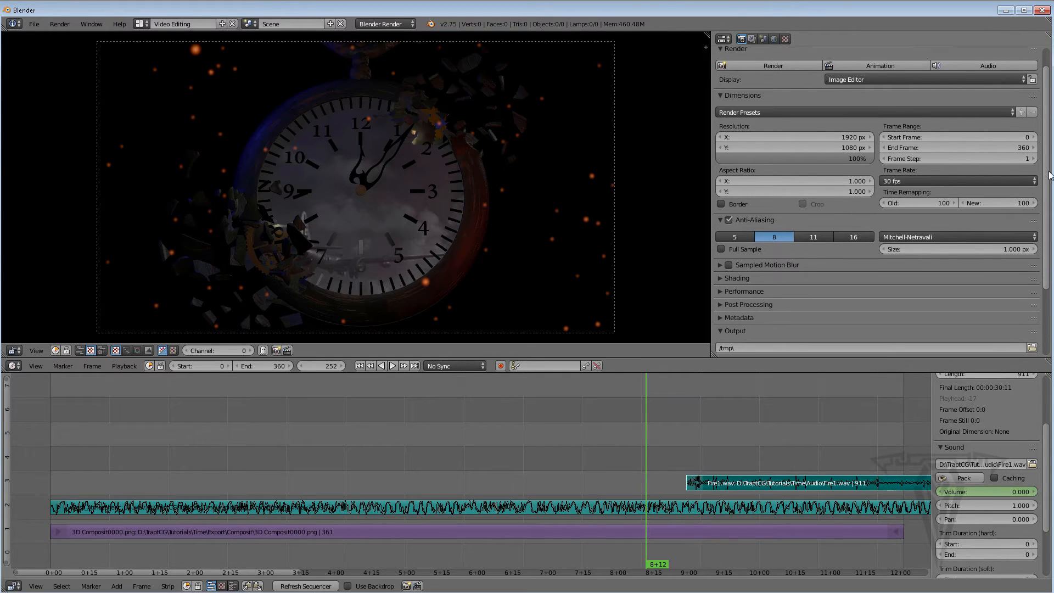
scroll(972, 165, "up", 3)
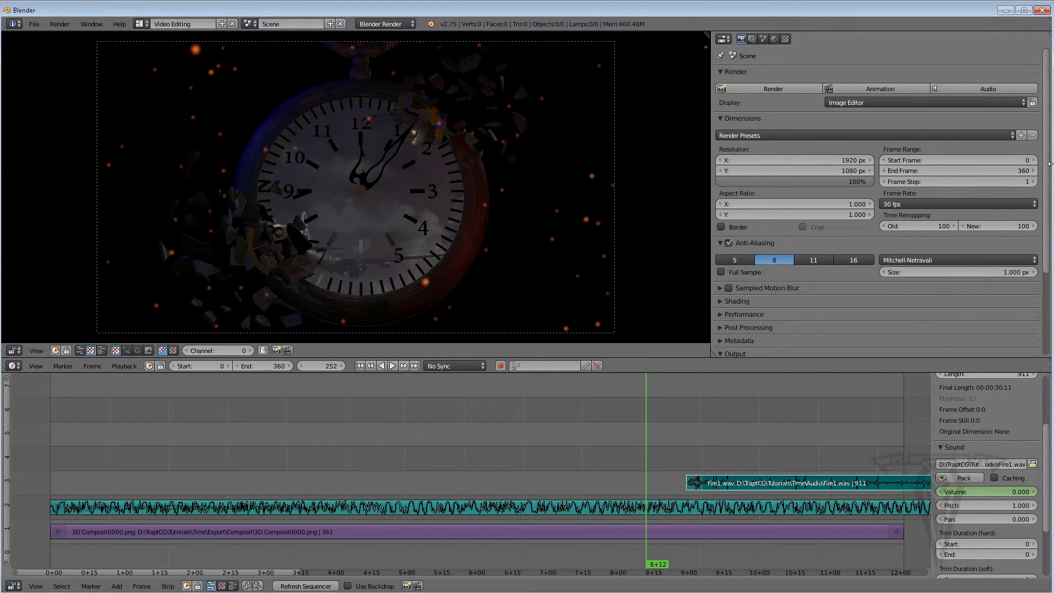
Set the render output path to the Export folder with the file name Time
scroll(1043, 160, "down", 5)
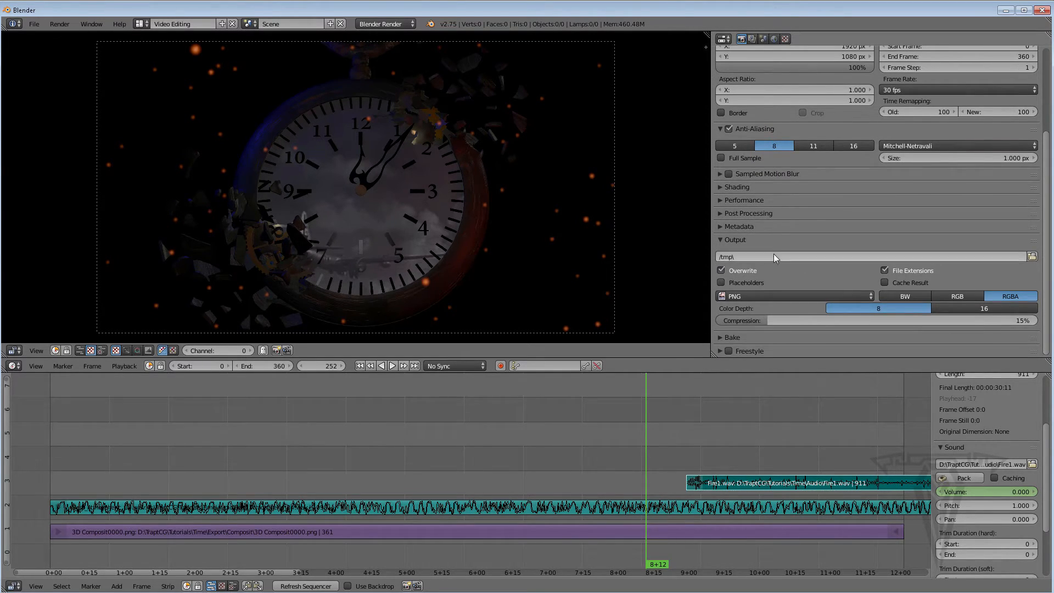
left_click(1031, 257)
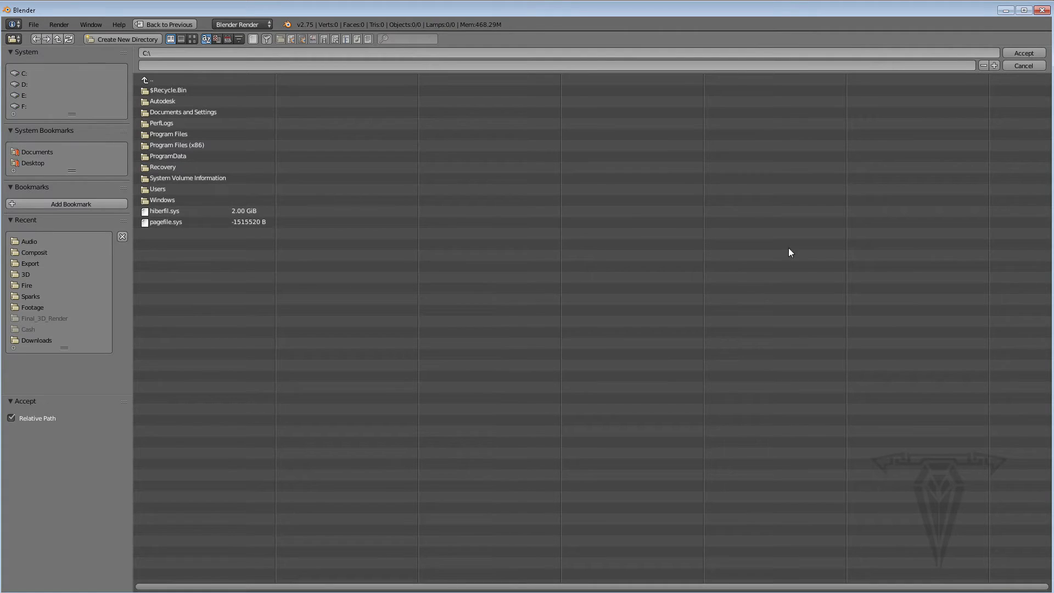
left_click(32, 263)
left_click(298, 62)
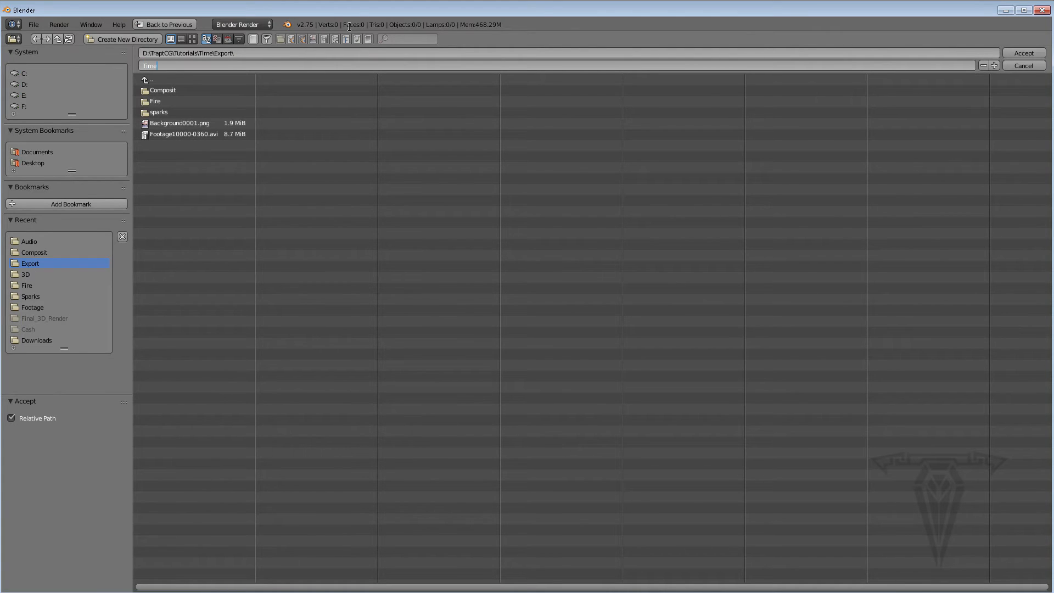
type("Time")
key("Return")
left_click(1020, 54)
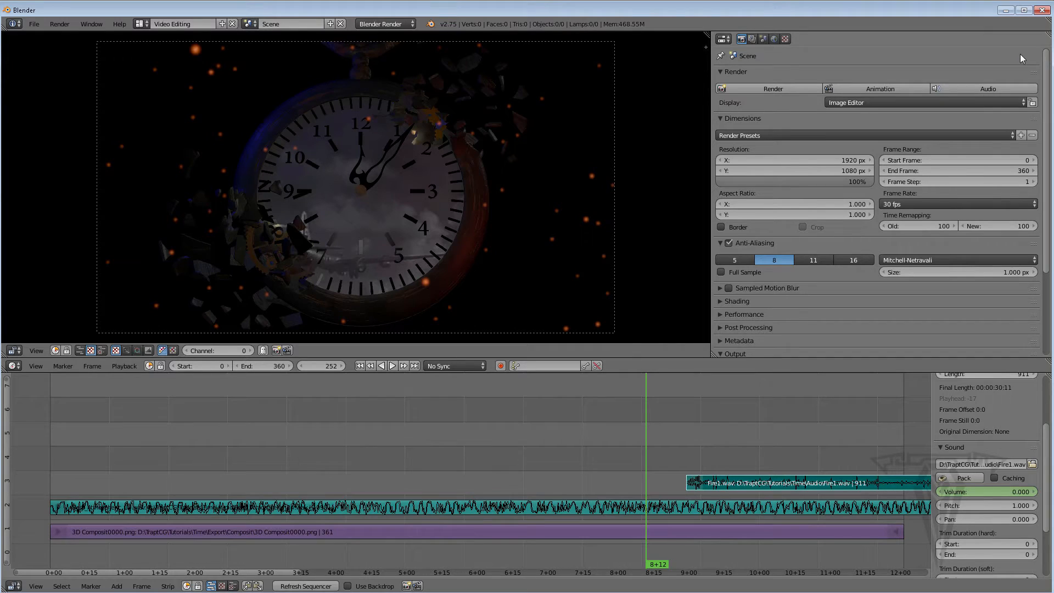
Set the output file format to H.264 with RGB colour
scroll(1046, 230, "down", 5)
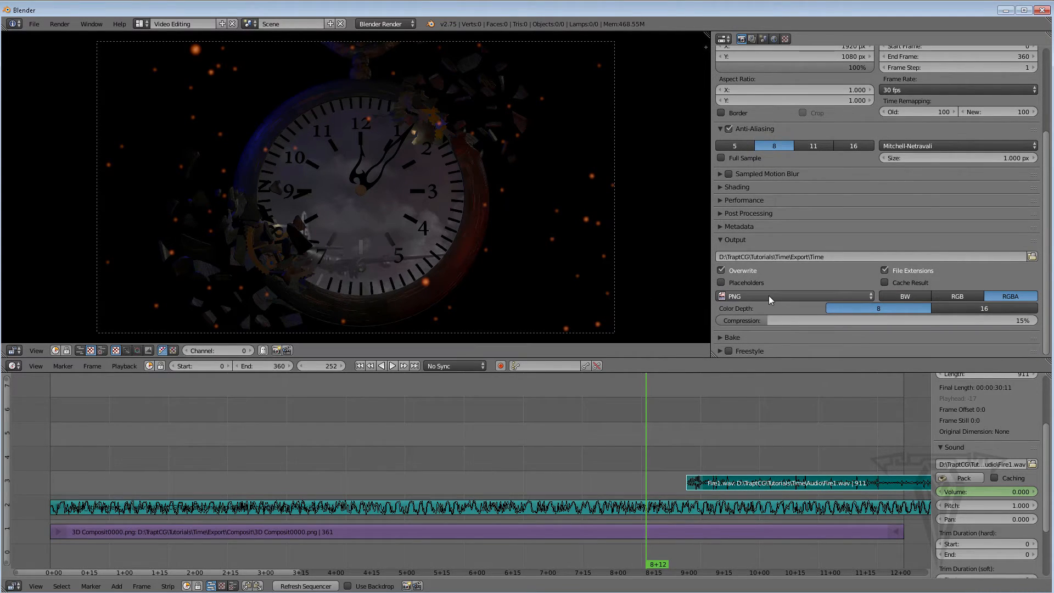
left_click(769, 295)
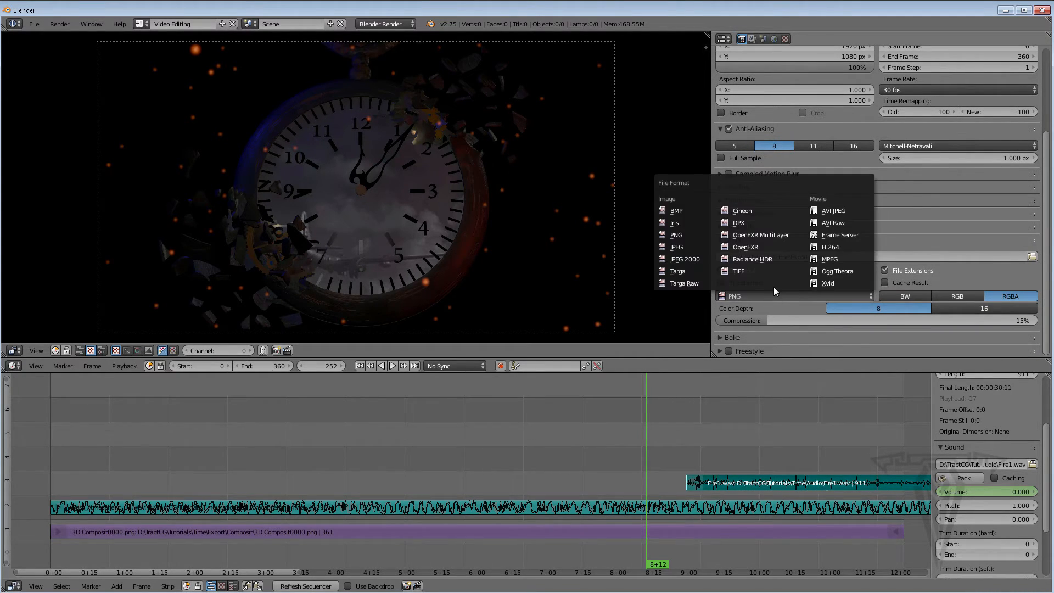
left_click(831, 247)
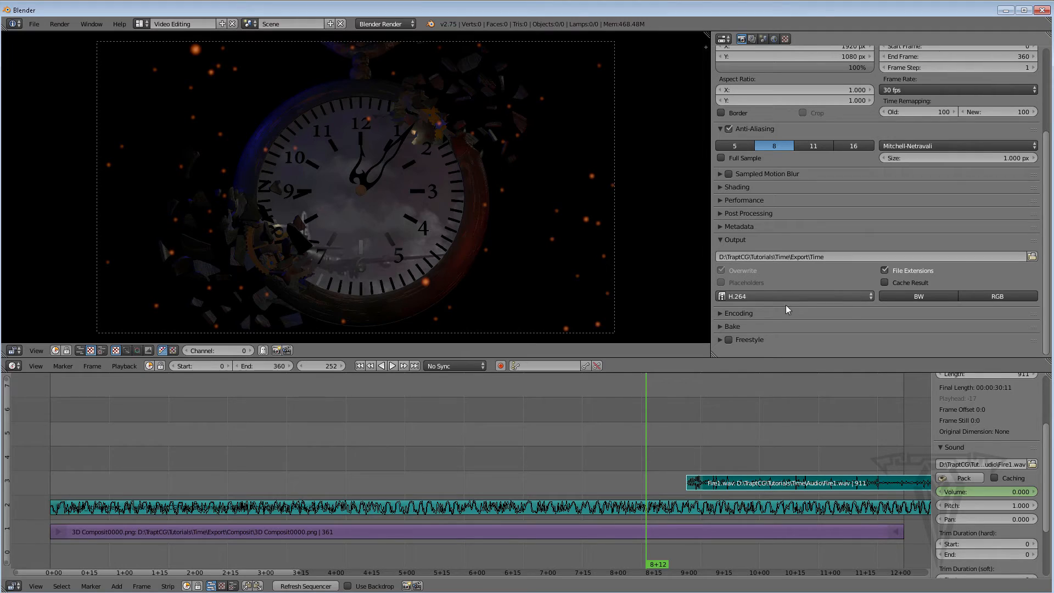
left_click(1010, 299)
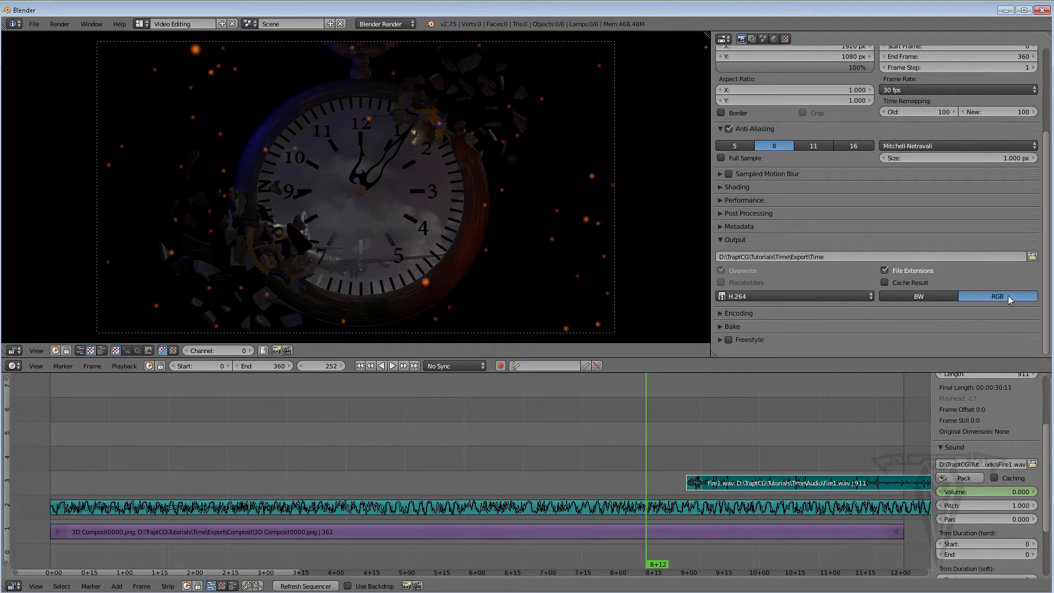
In the encoding settings, set the audio codec to AC3 and apply the H264 preset
left_click(719, 313)
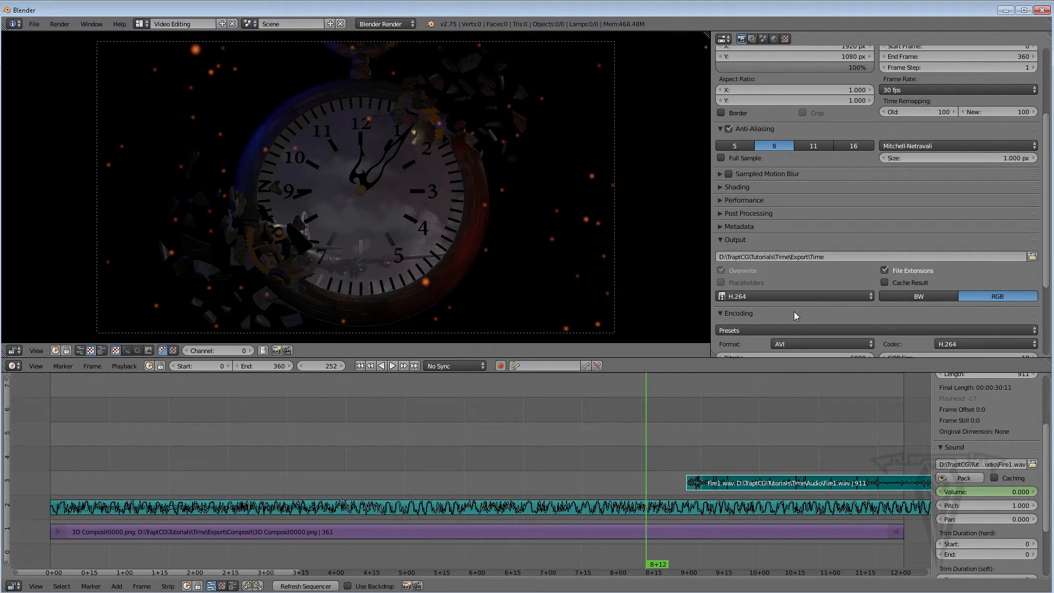
left_click_drag(1046, 268, 1049, 335)
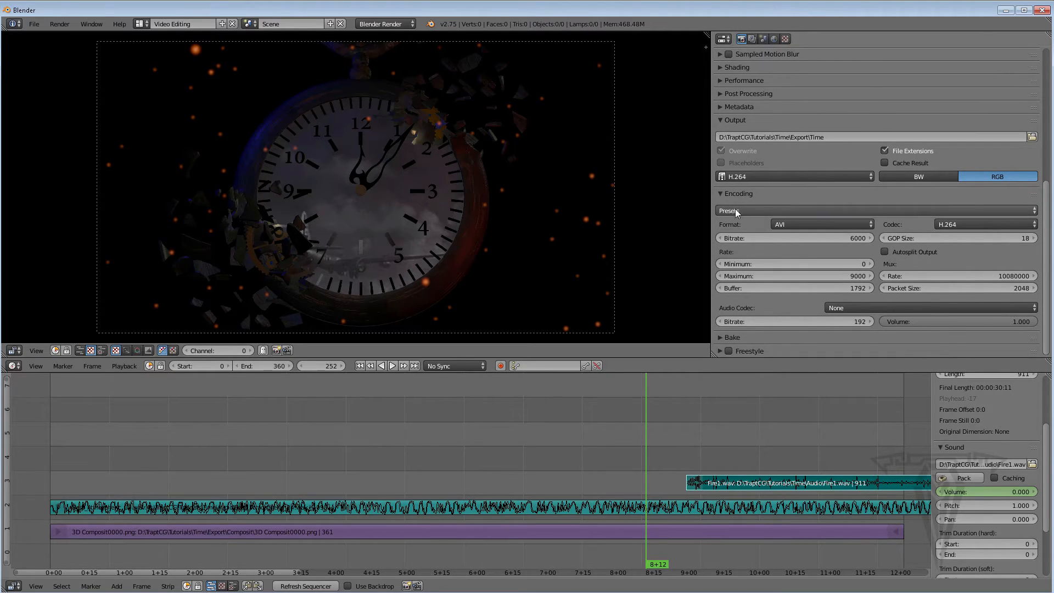
left_click(765, 211)
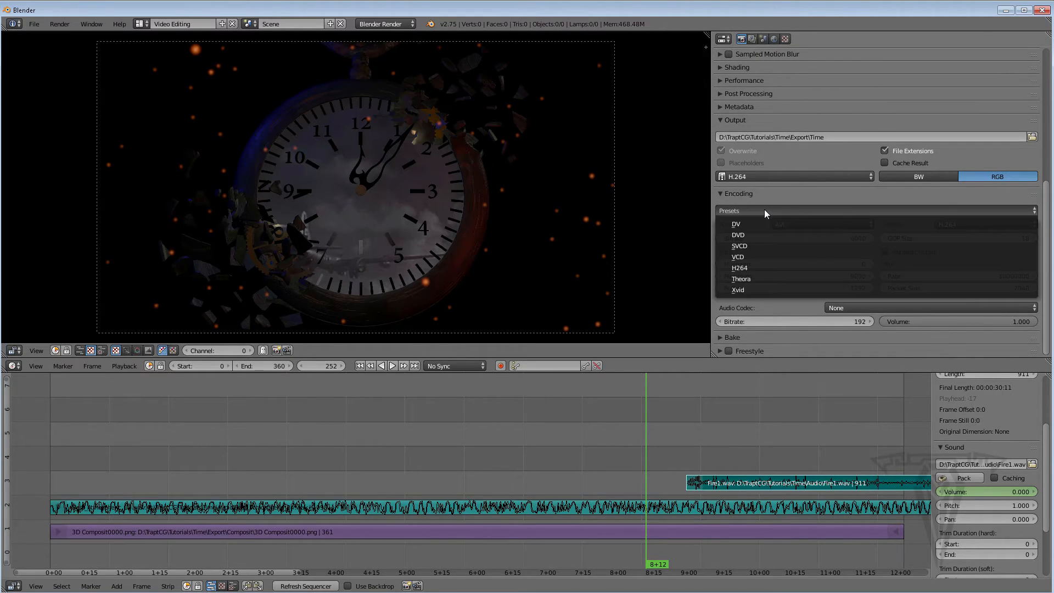
left_click(742, 236)
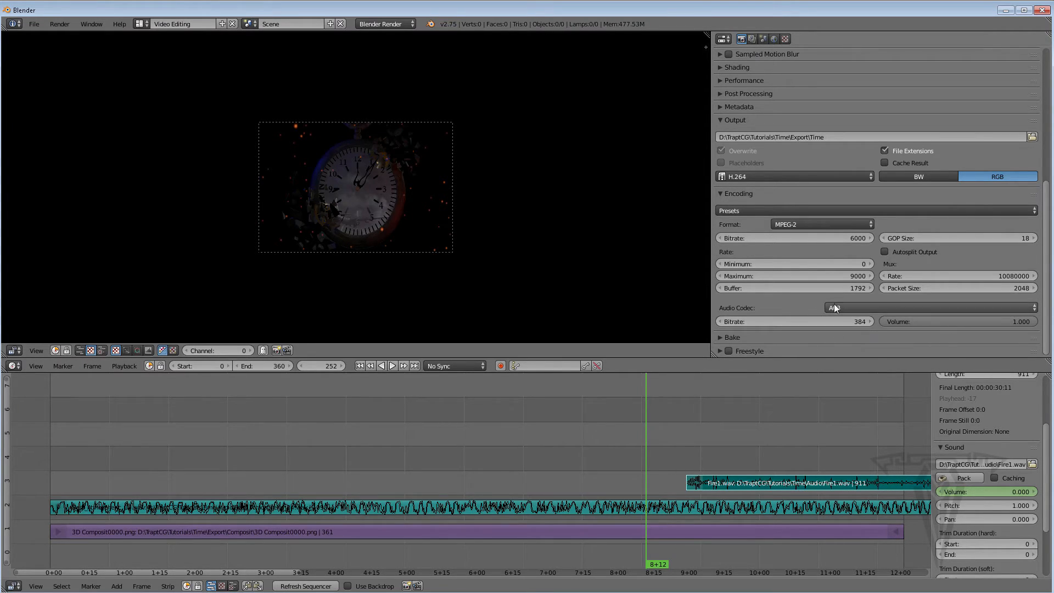
left_click(864, 308)
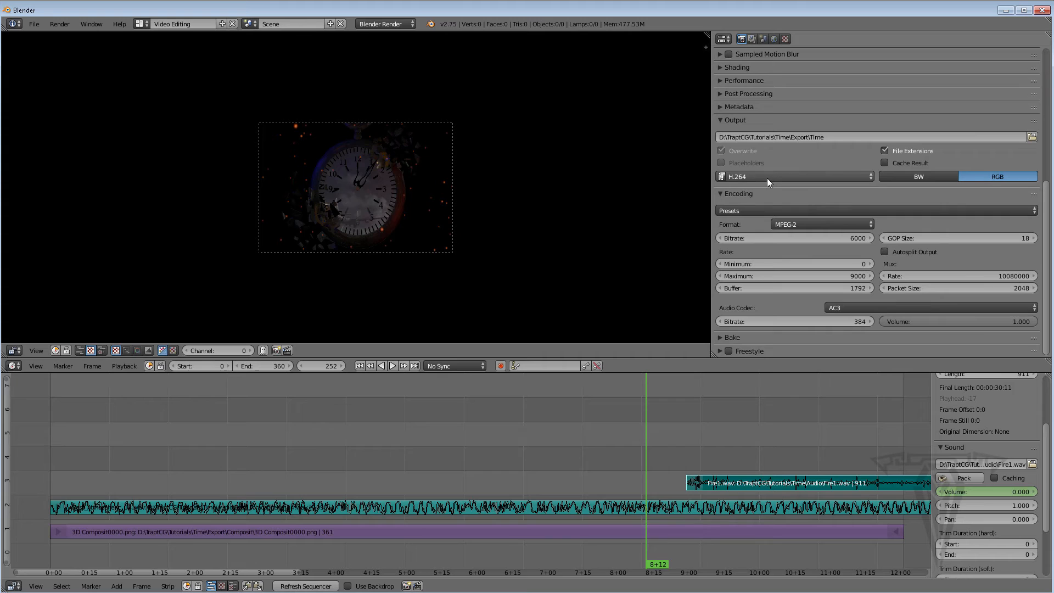
left_click(753, 207)
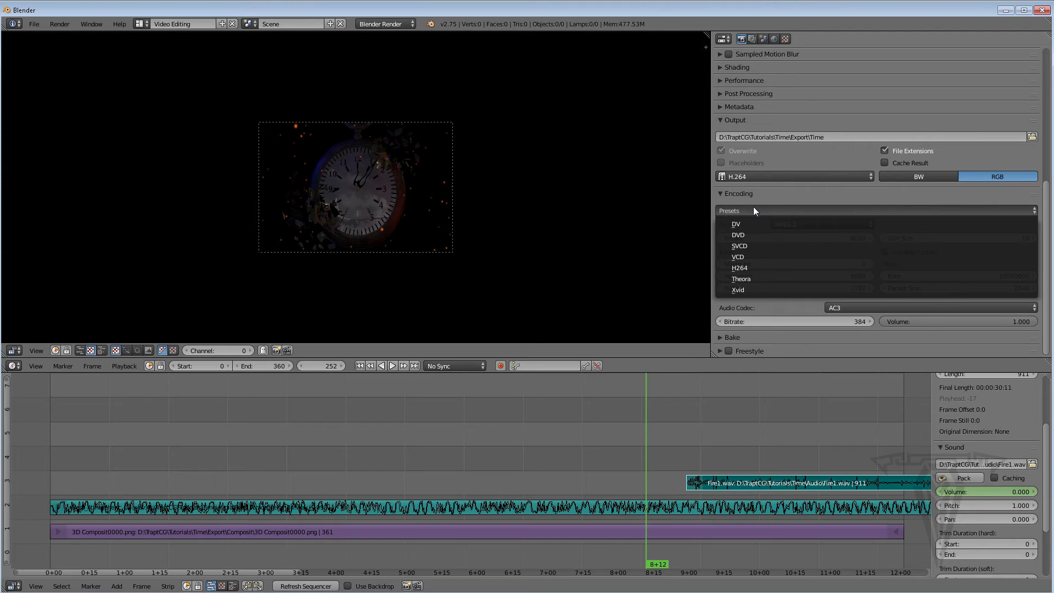
left_click(750, 266)
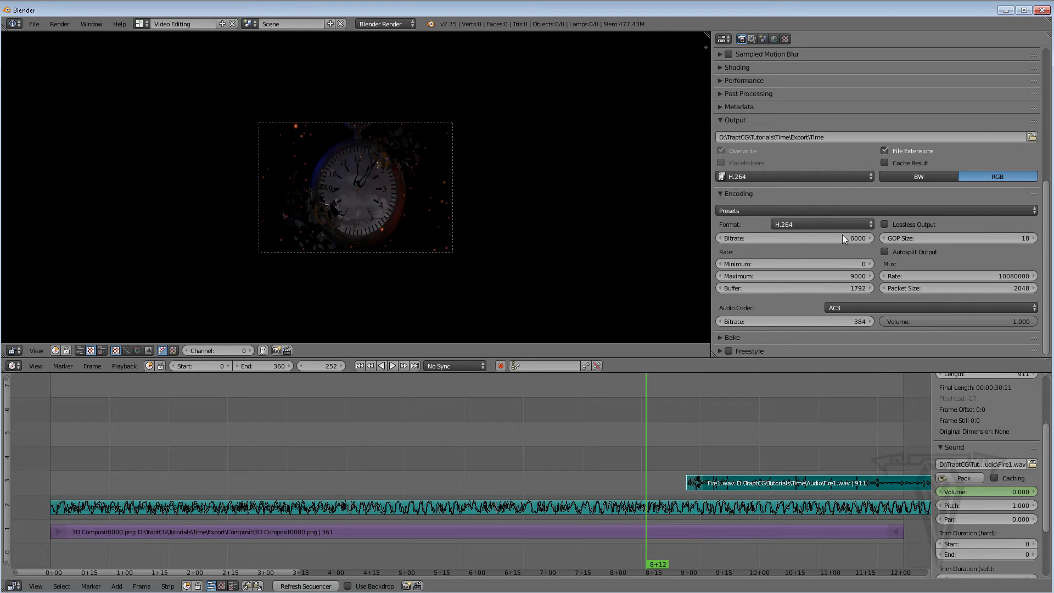
Set the encoding container format to Quicktime, keeping the H.264 codec
left_click(793, 223)
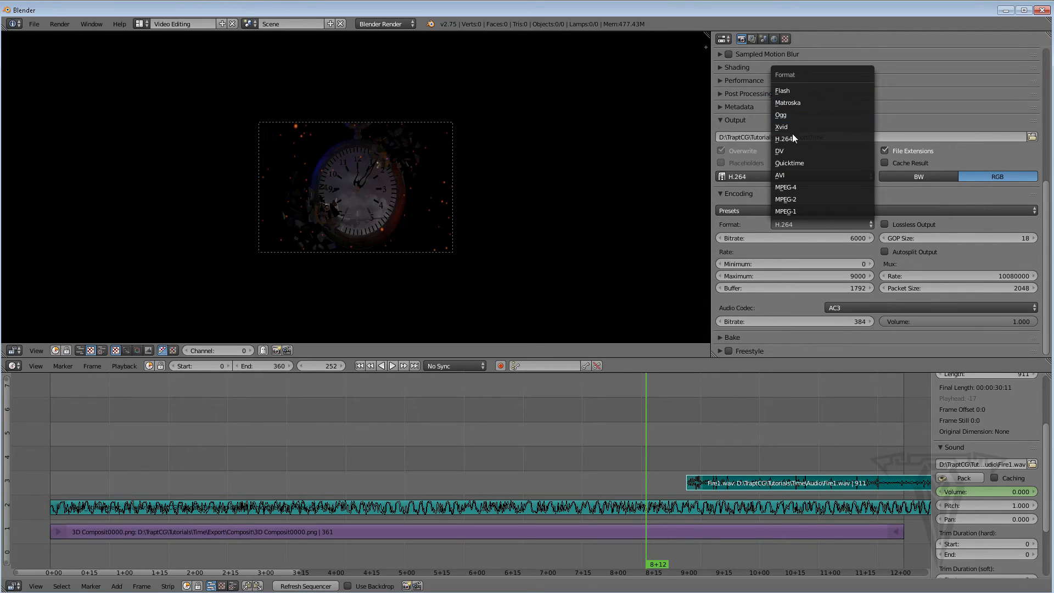
left_click(790, 163)
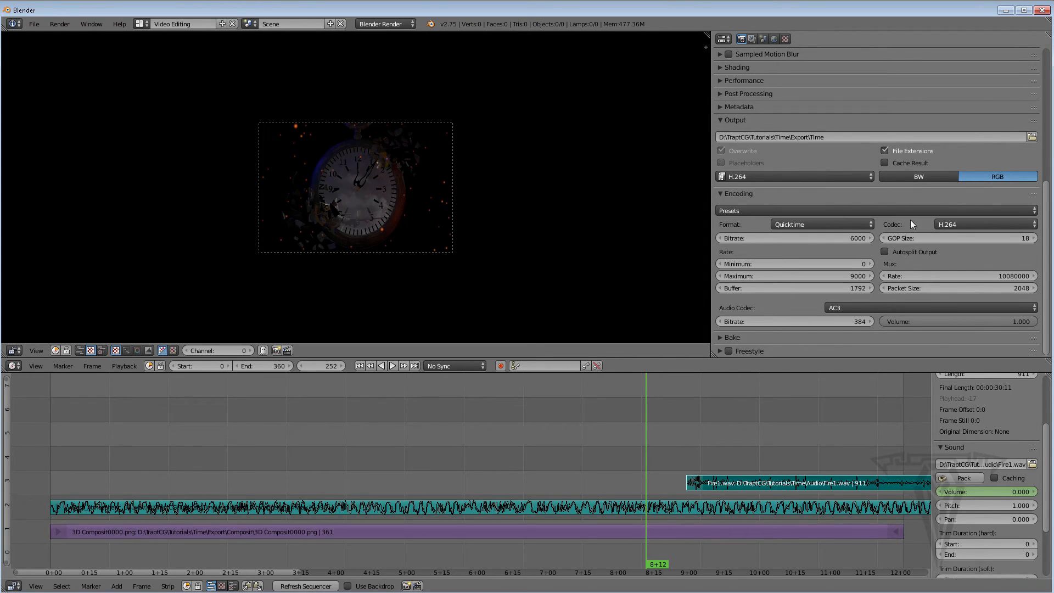
left_click(957, 225)
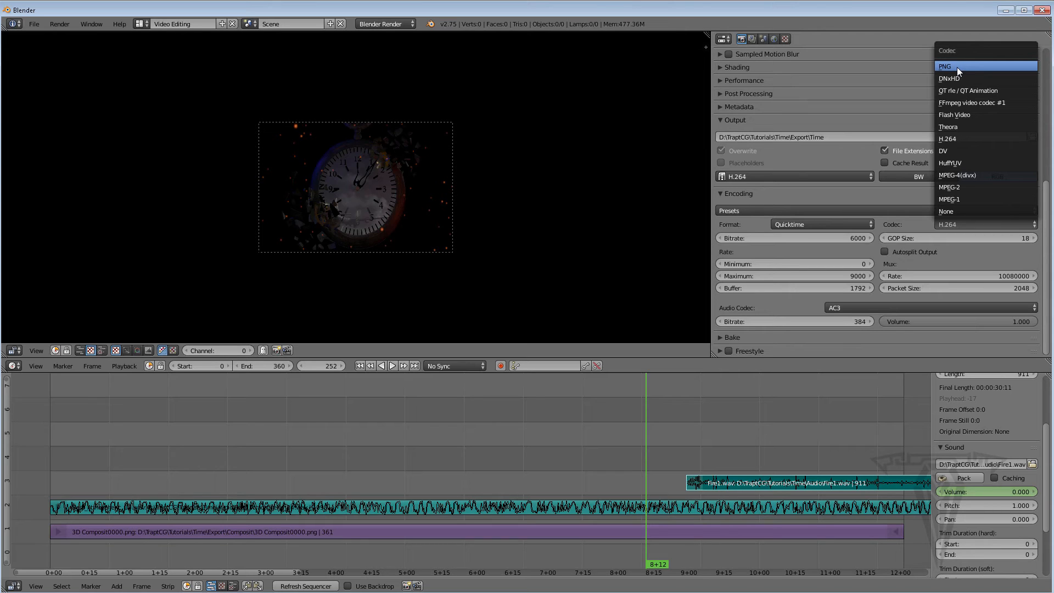
left_click(1008, 11)
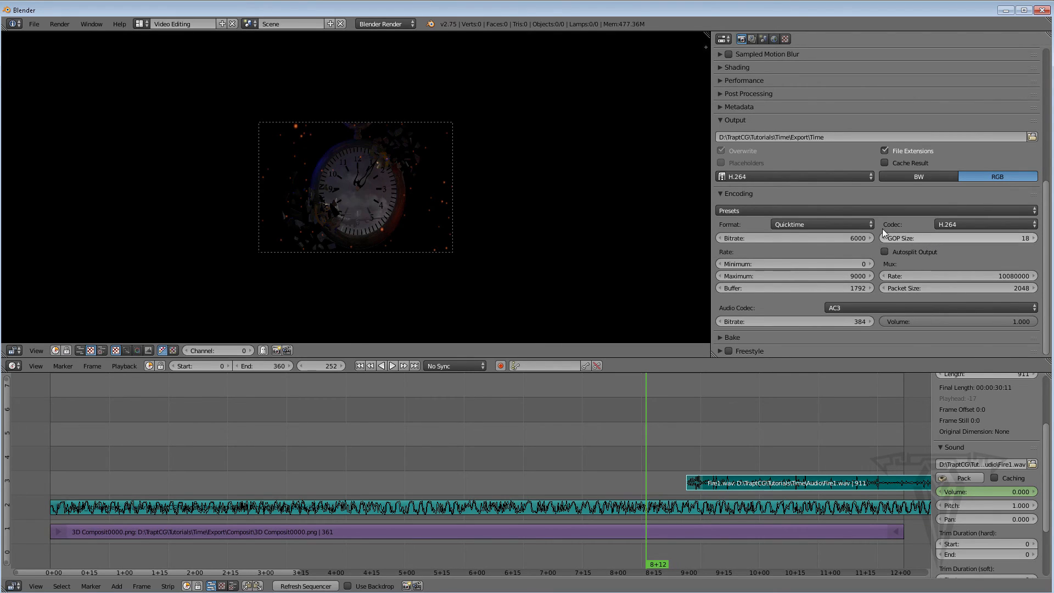
left_click(963, 223)
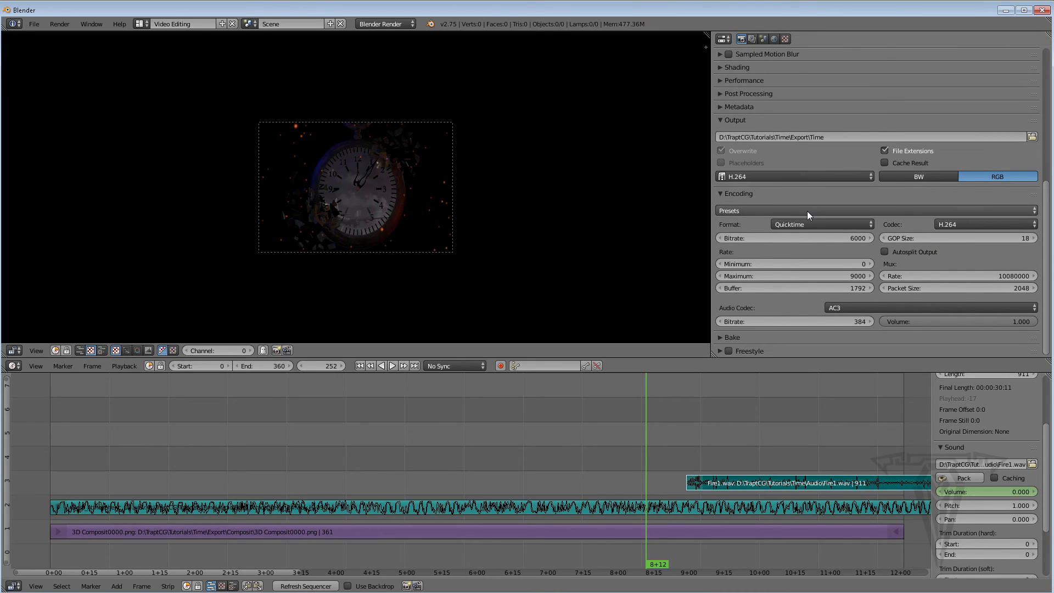
left_click(809, 225)
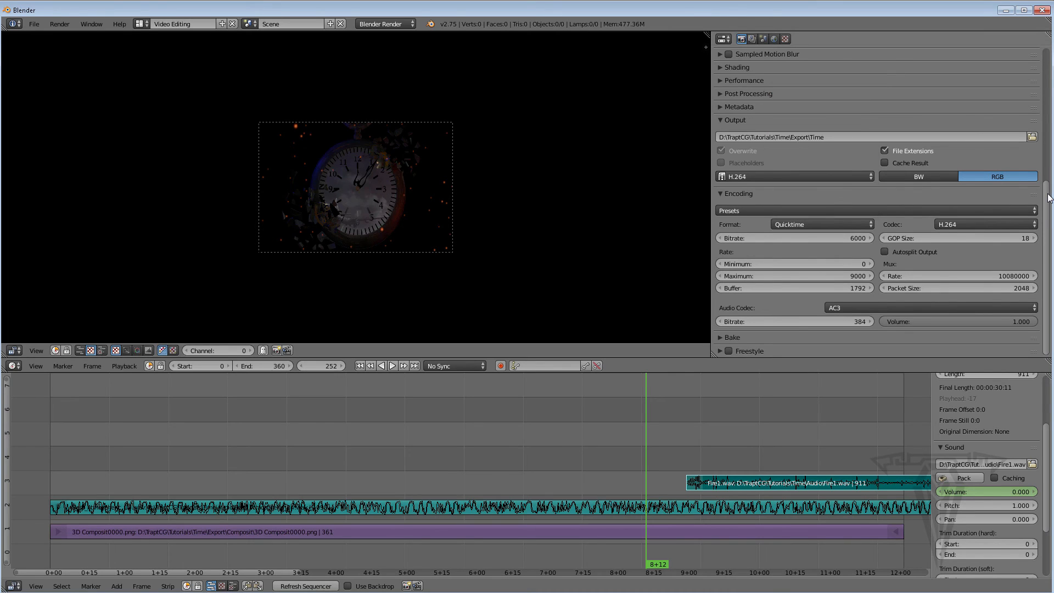
Start an animation render and cancel it
left_click_drag(1050, 202, 1049, 86)
left_click(872, 87)
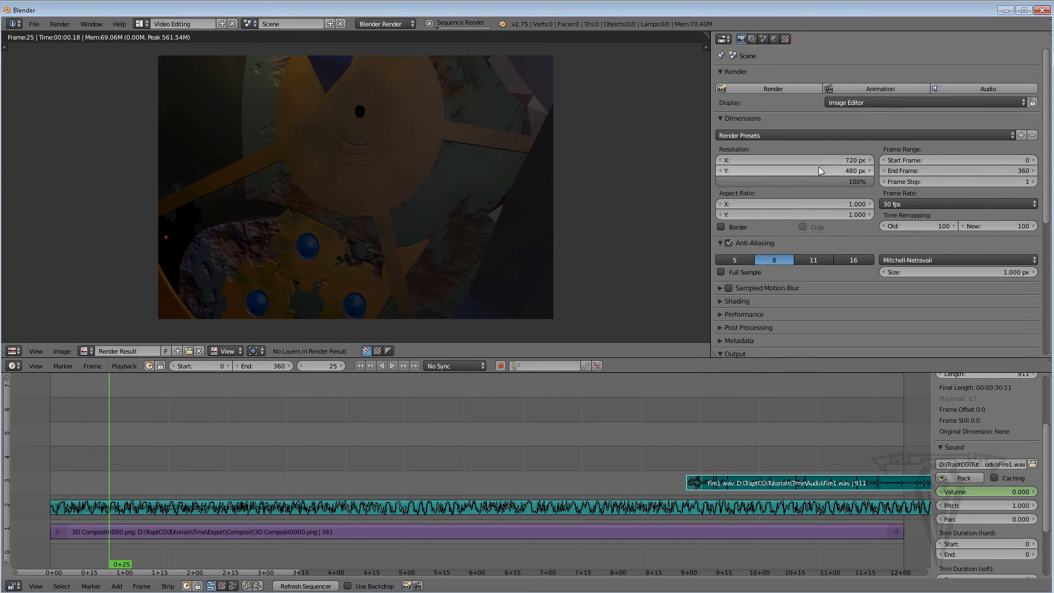
left_click(430, 24)
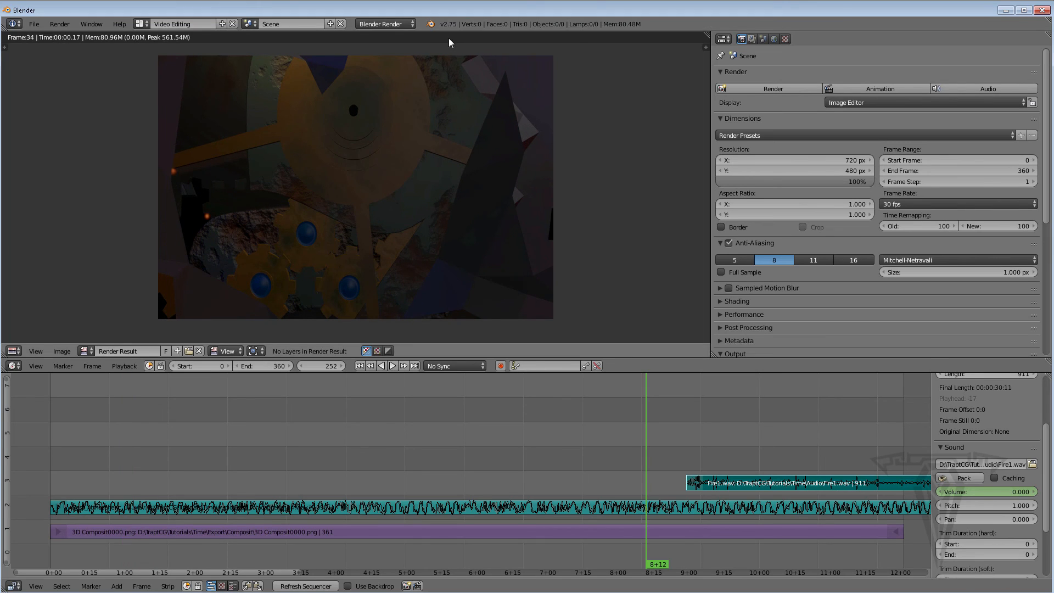
Set the render resolution to 1920 x 1080 px
left_click(831, 161)
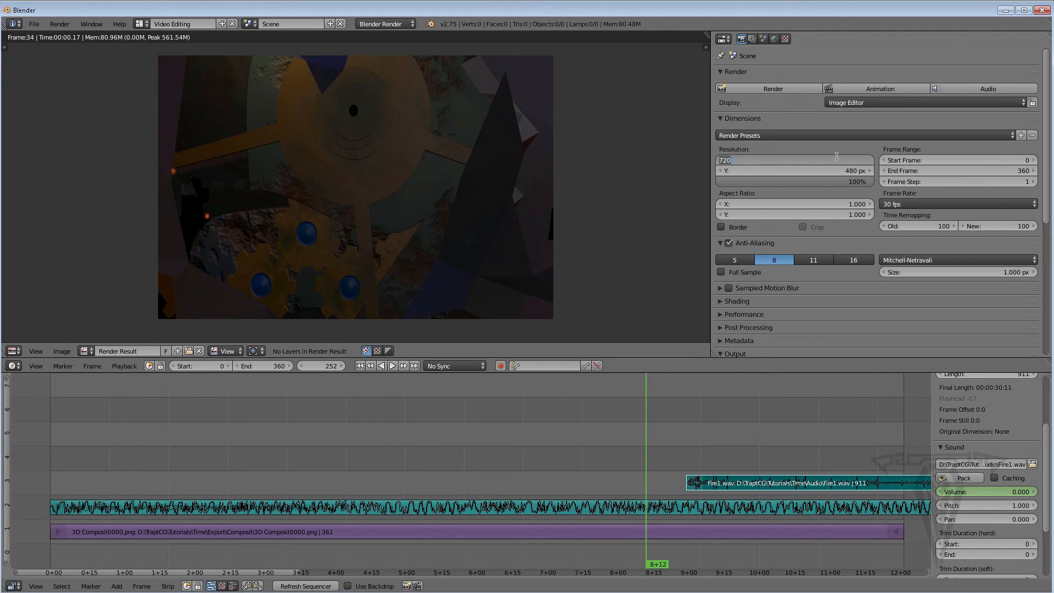
type("1920")
key("Return")
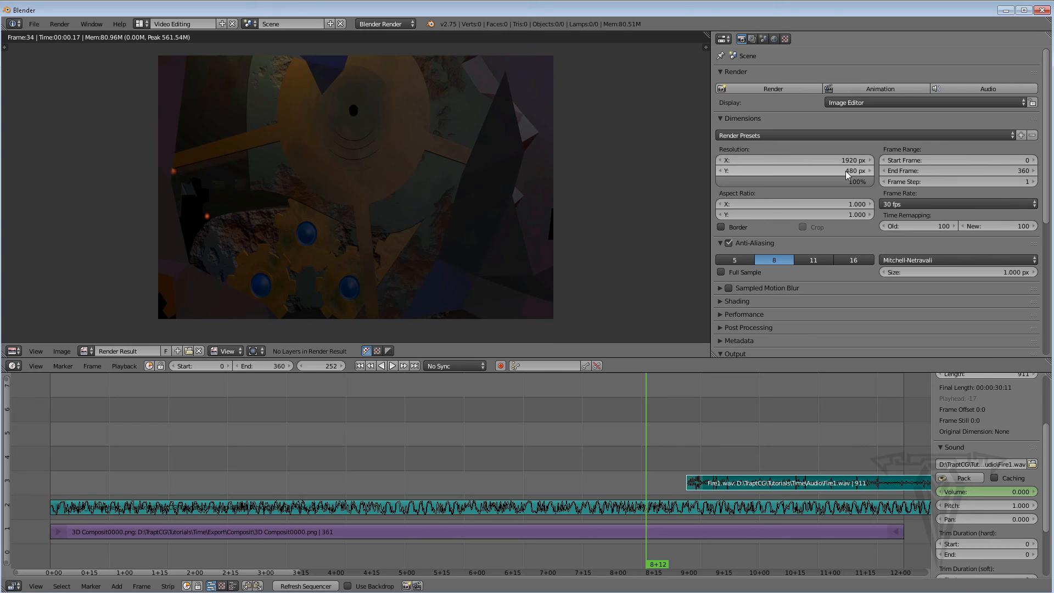
left_click(865, 171)
type("1080")
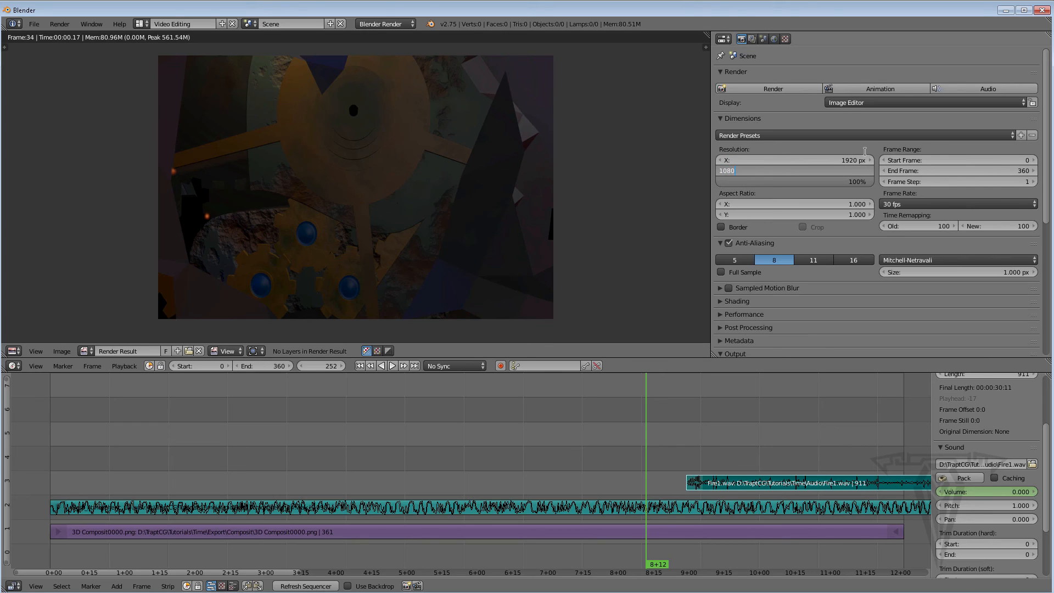
key("Return")
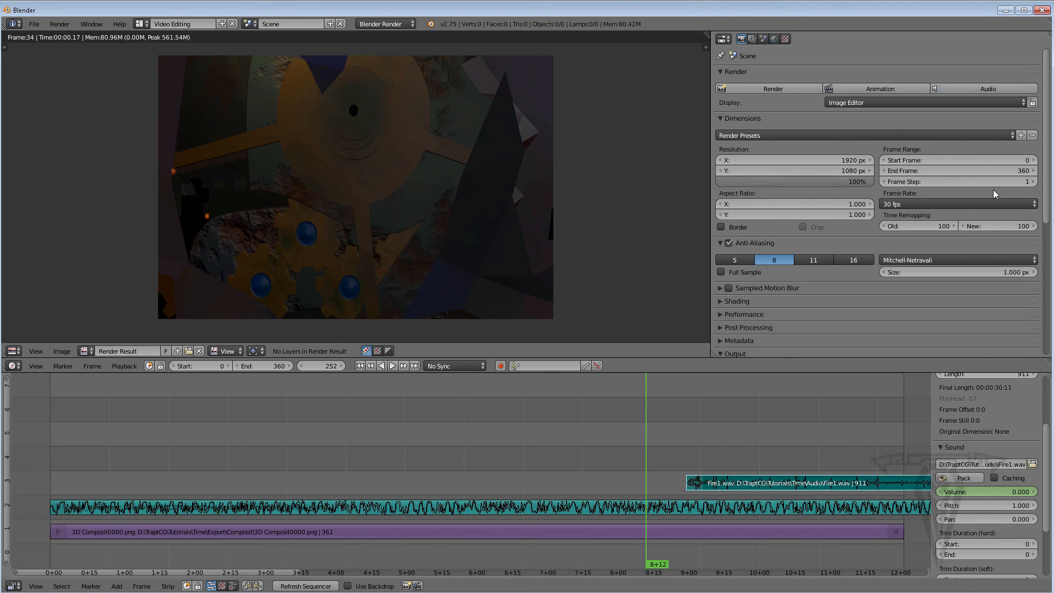
Render the animation to the movie file
scroll(865, 165, "down", 5)
scroll(878, 203, "down", 6)
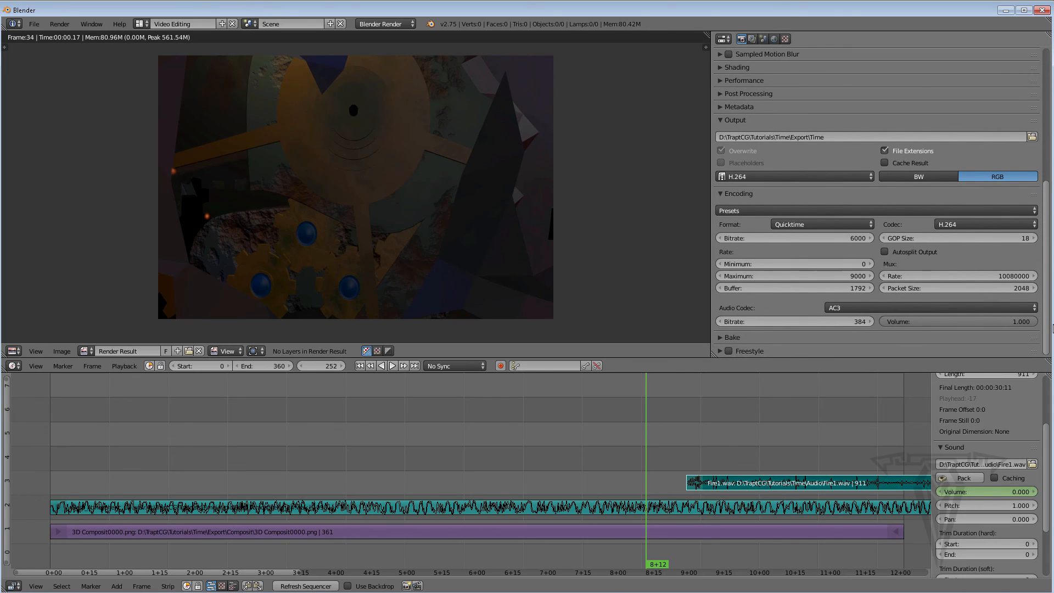
scroll(879, 203, "up", 11)
left_click(877, 88)
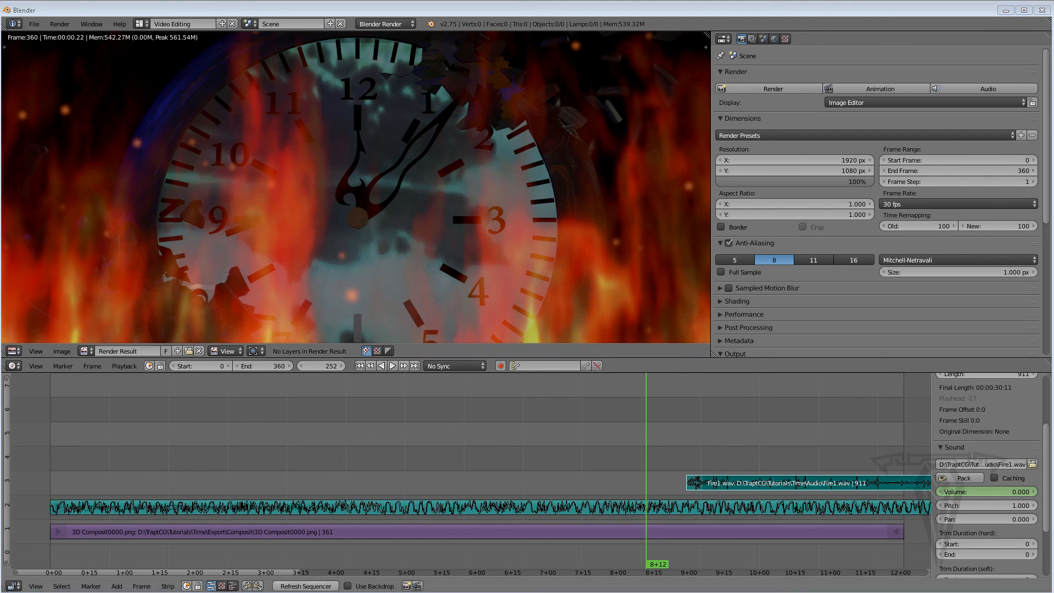
Browse to the Time\Export folder in File Explorer and open the rendered Time0000-0360.mov
left_click(299, 592)
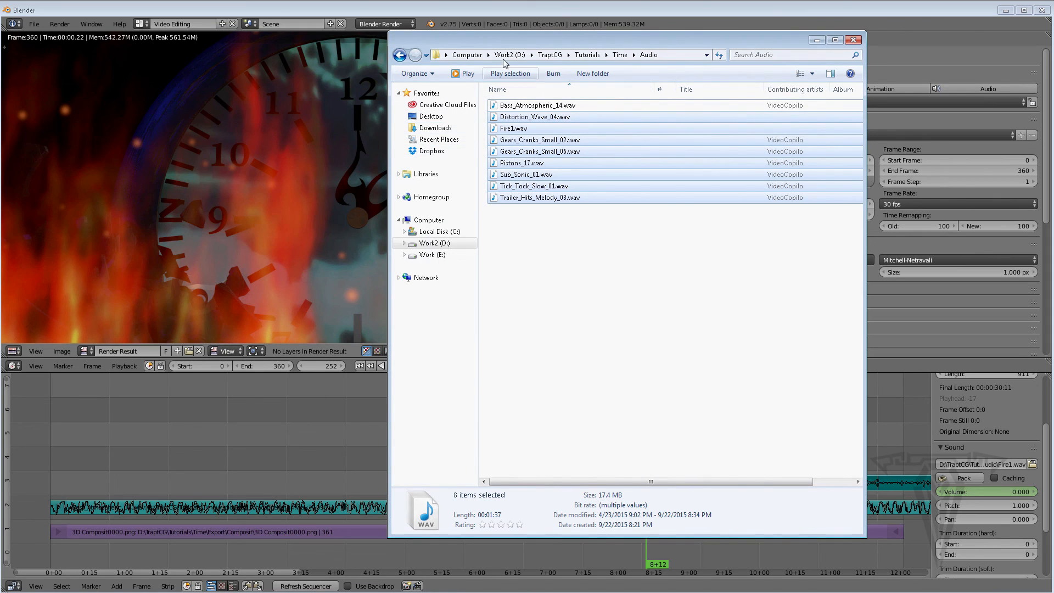
left_click(626, 56)
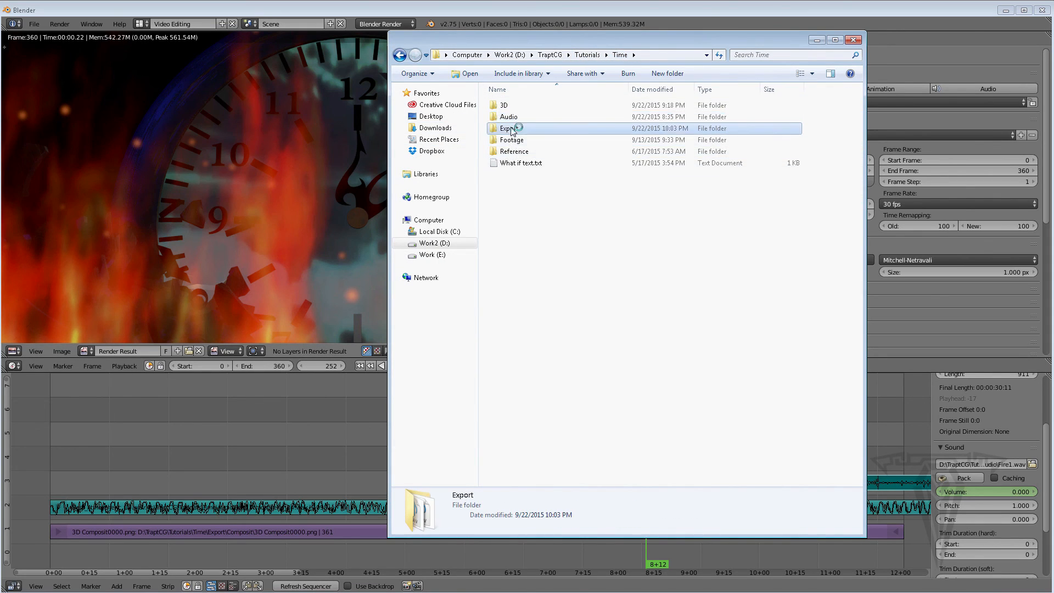
double_click(777, 131)
left_click(830, 130)
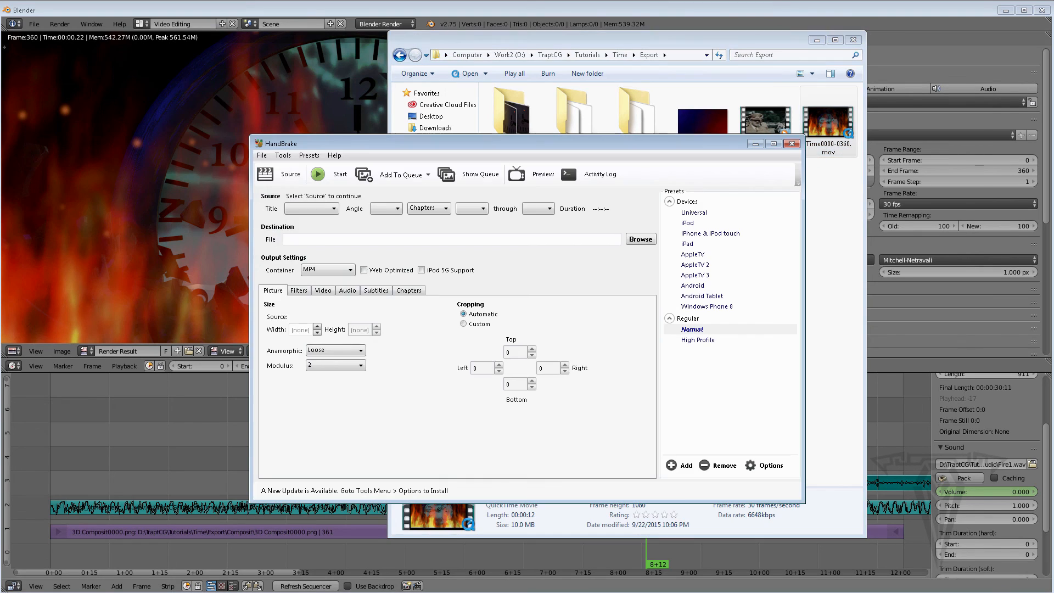
Close HandBrake and the Explorer window, and minimize Blender to view the Time0000-0360 movie
left_click(791, 143)
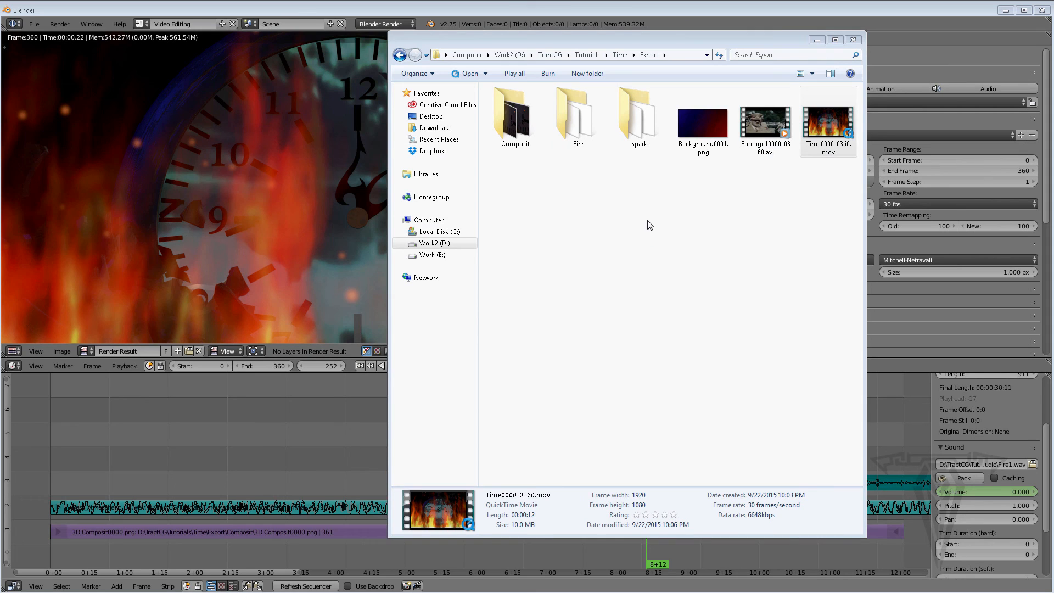
left_click(817, 40)
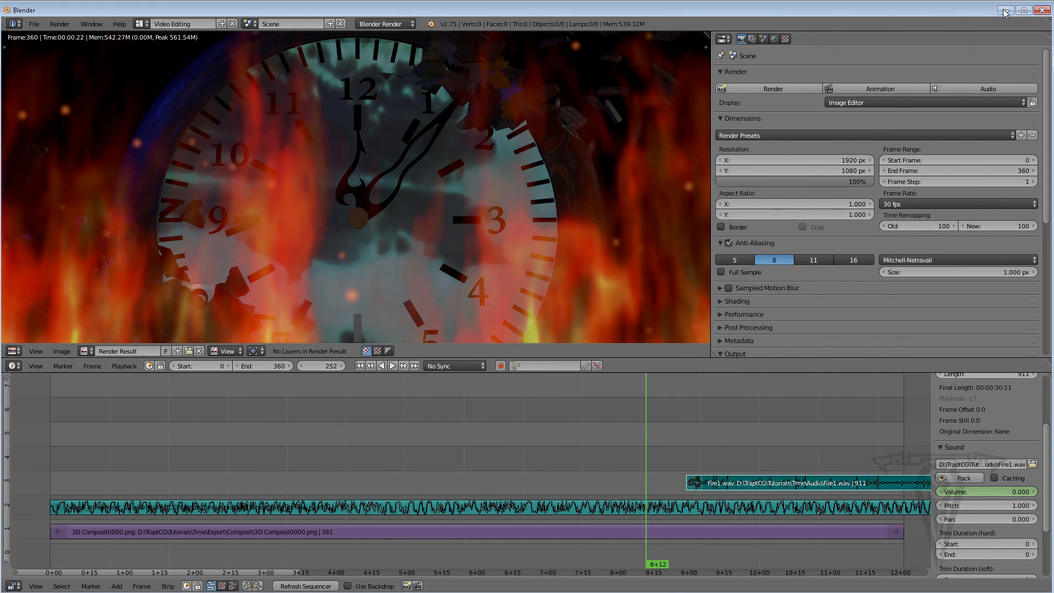
left_click(1005, 11)
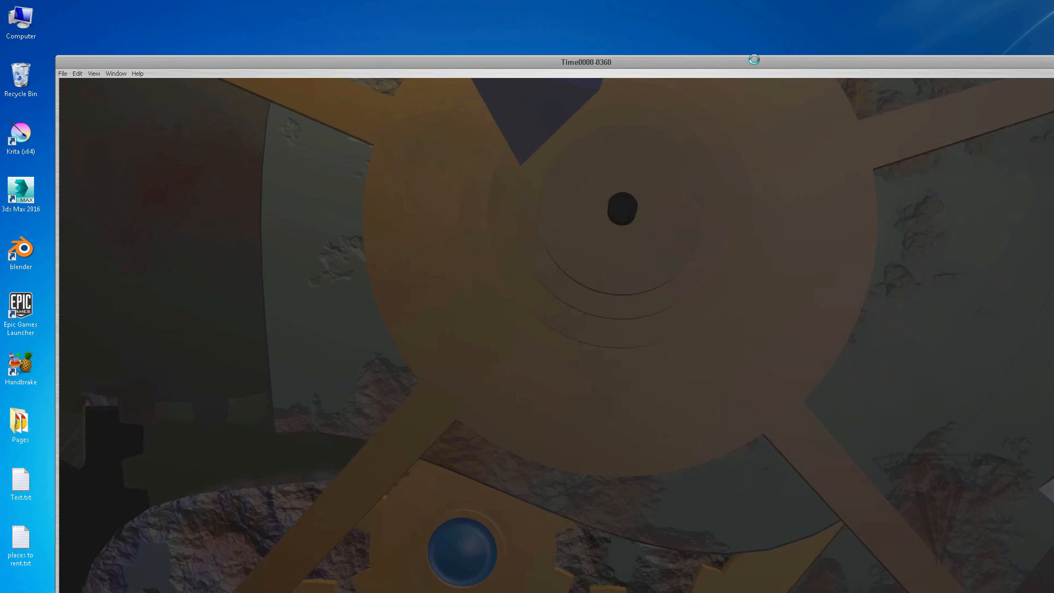
Move and maximize the QuickTime player window to watch the rendered Time0000-0360 movie
left_click_drag(754, 59, 630, 37)
left_click(974, 40)
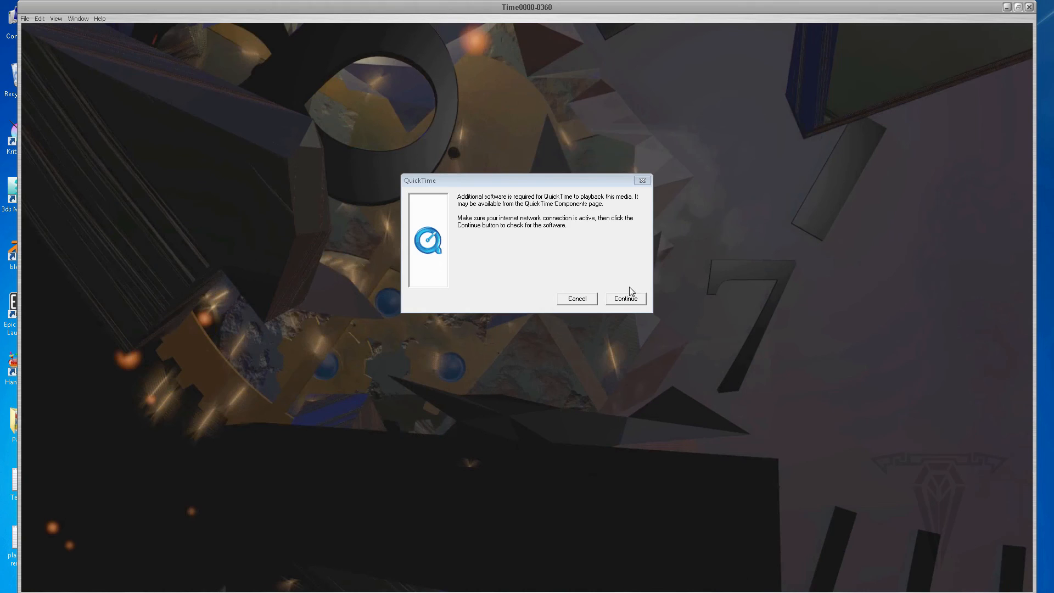
left_click(631, 299)
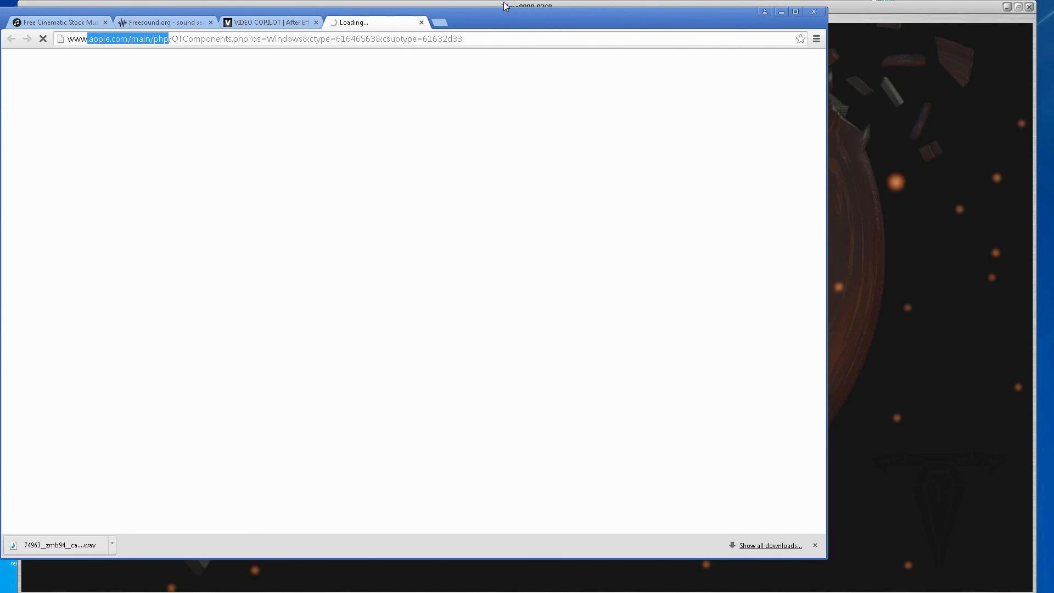
left_click(421, 22)
left_click(780, 11)
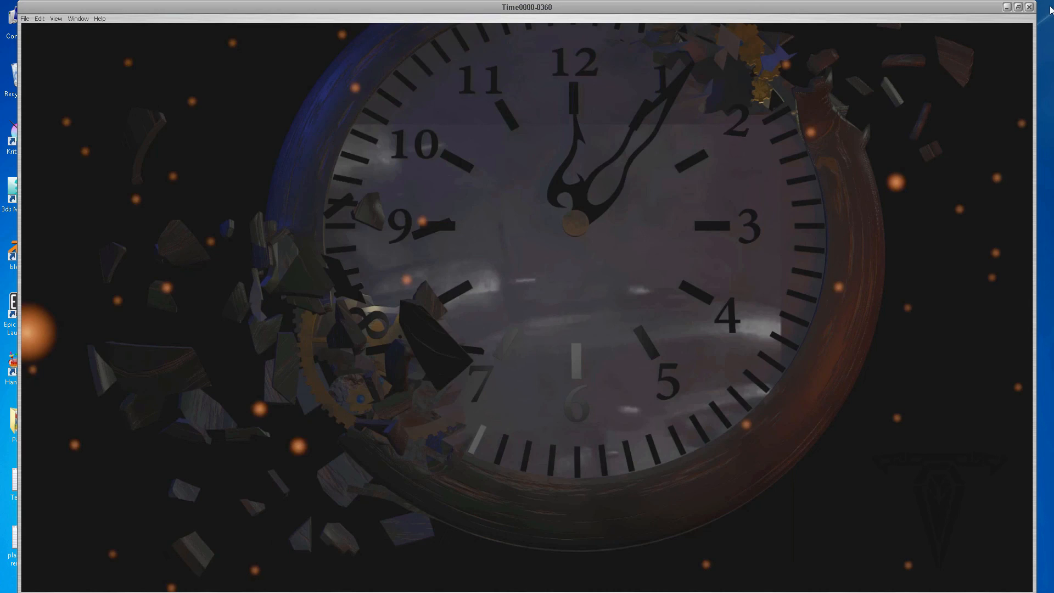
Close QuickTime, open Time0000-0360.mov from the Export folder in VLC media player to watch it, and close VLC
left_click(1030, 7)
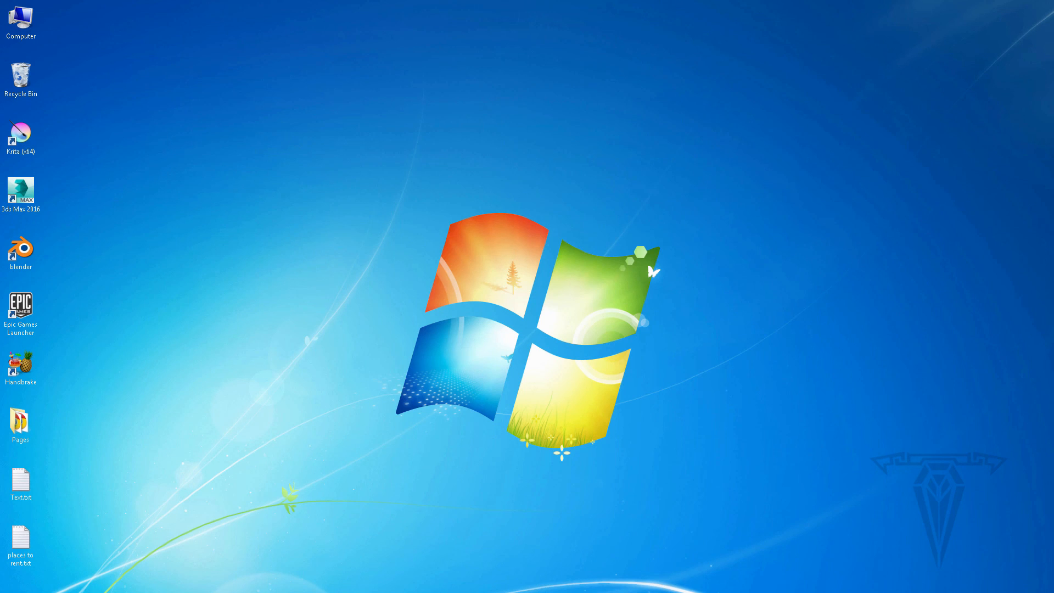
left_click(332, 592)
right_click(832, 135)
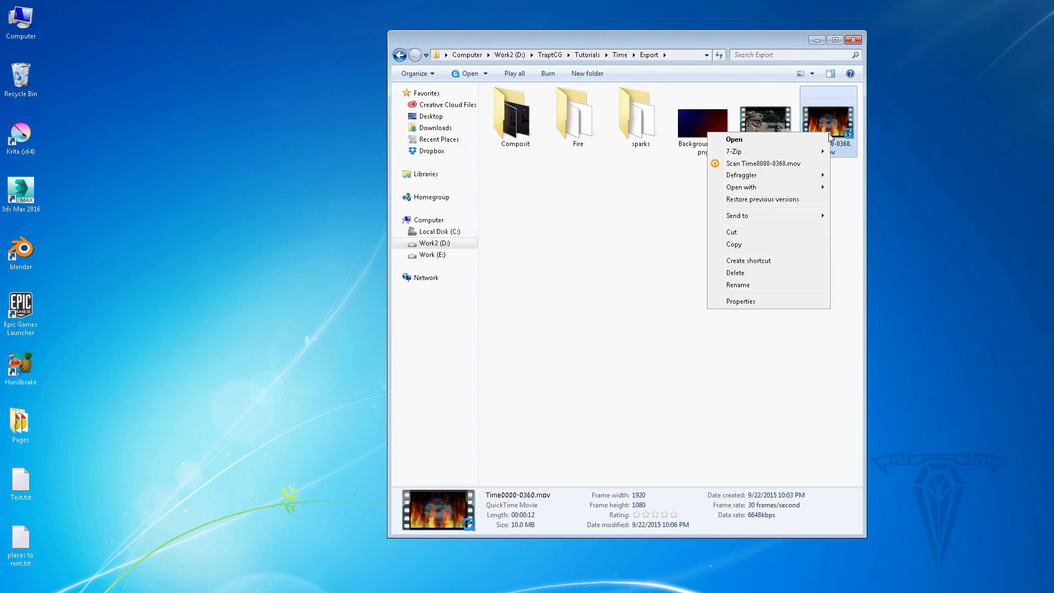
mouse_move(757, 192)
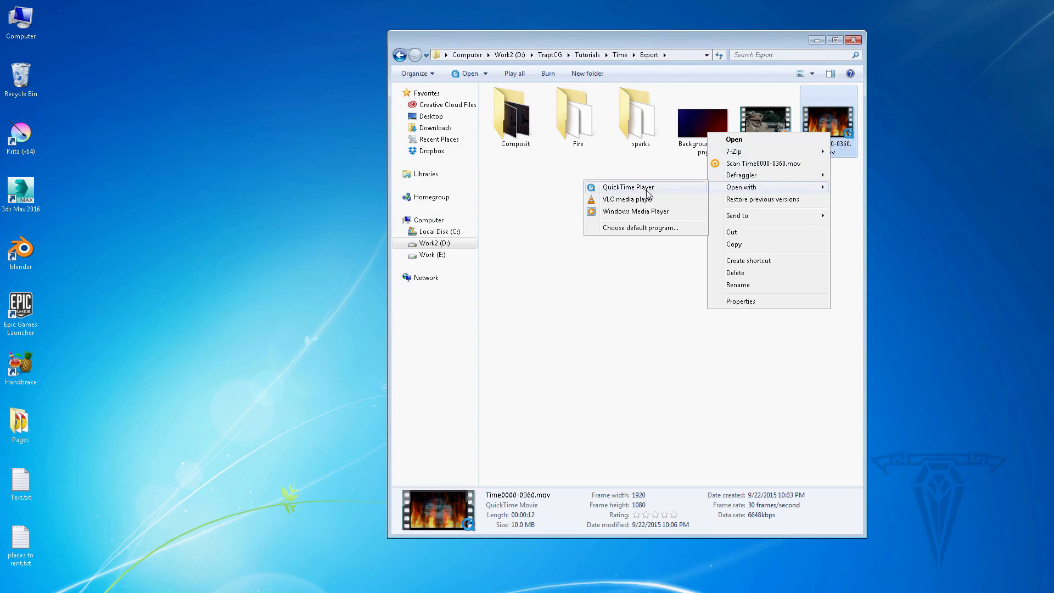
left_click(627, 201)
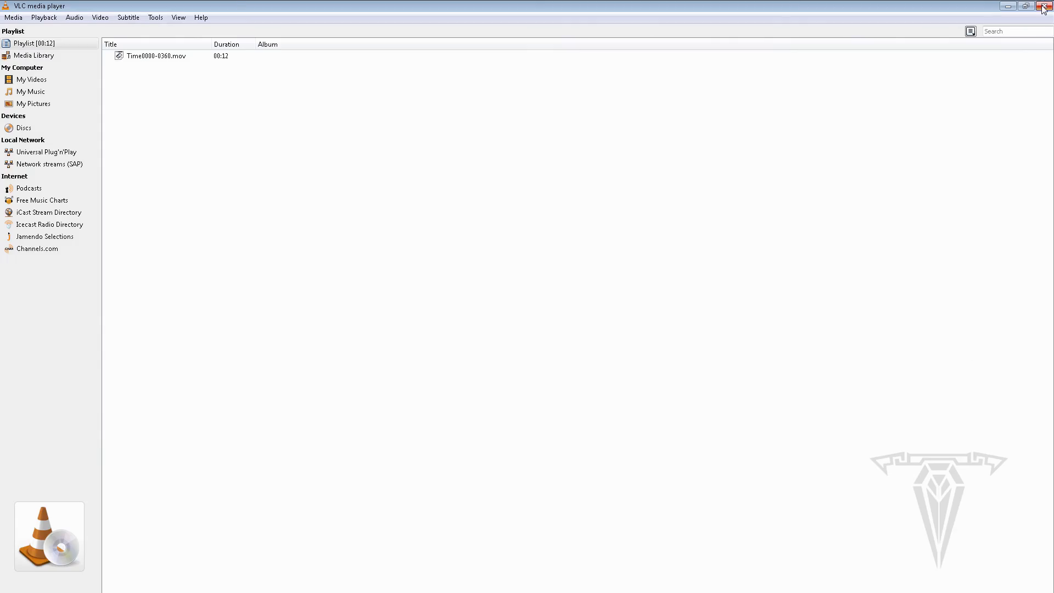
left_click(1044, 6)
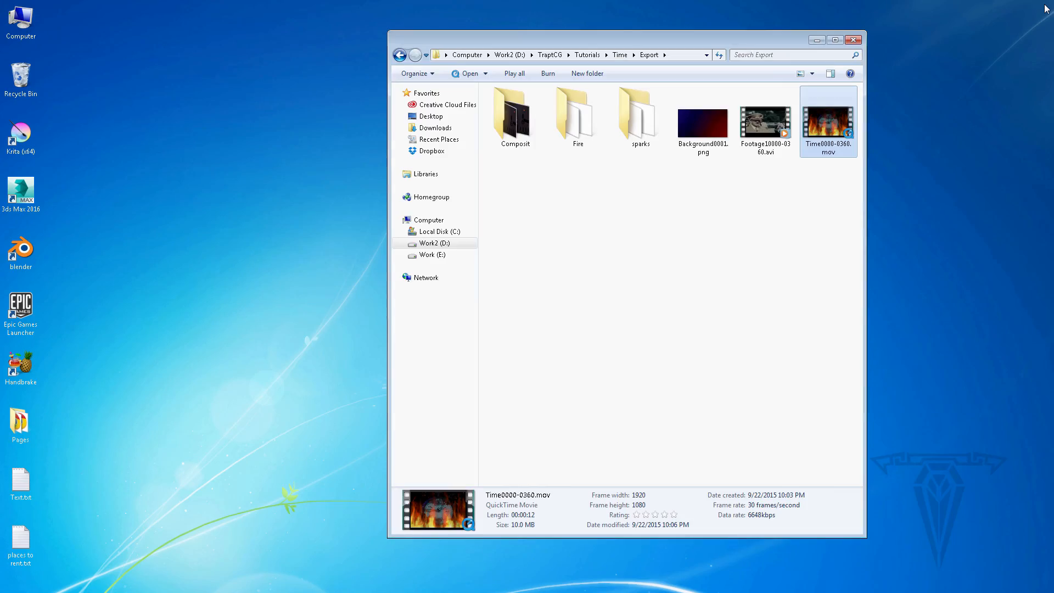